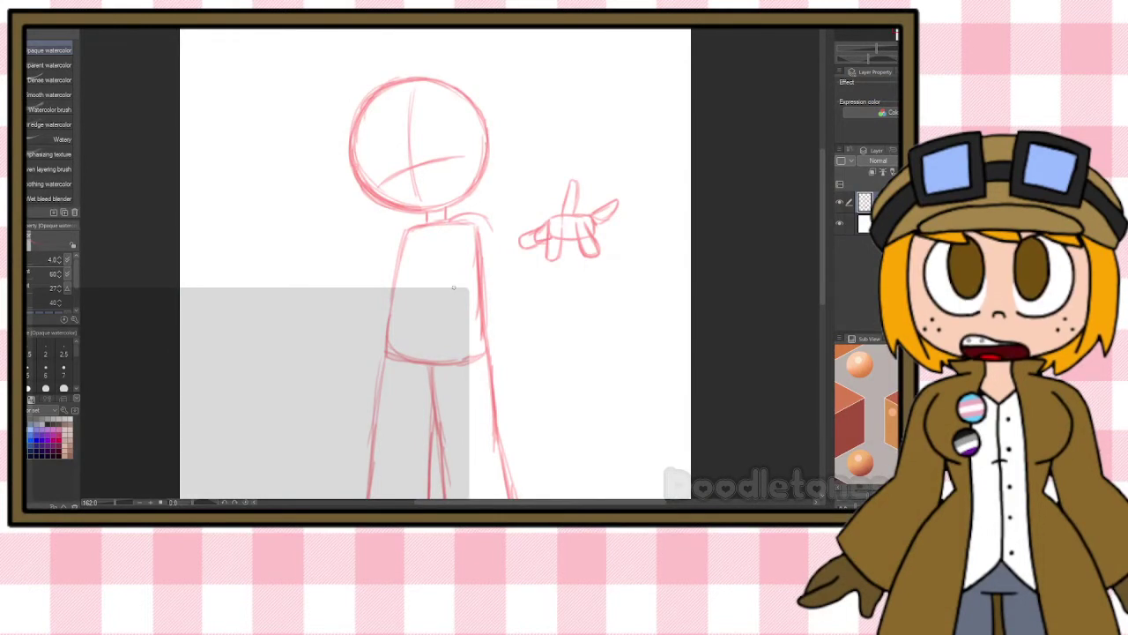
Lasso the detached hand sketch, move it beside the torso so it overlaps the shoulder area, and clear the selection.
scroll(664, 249, "down", 2)
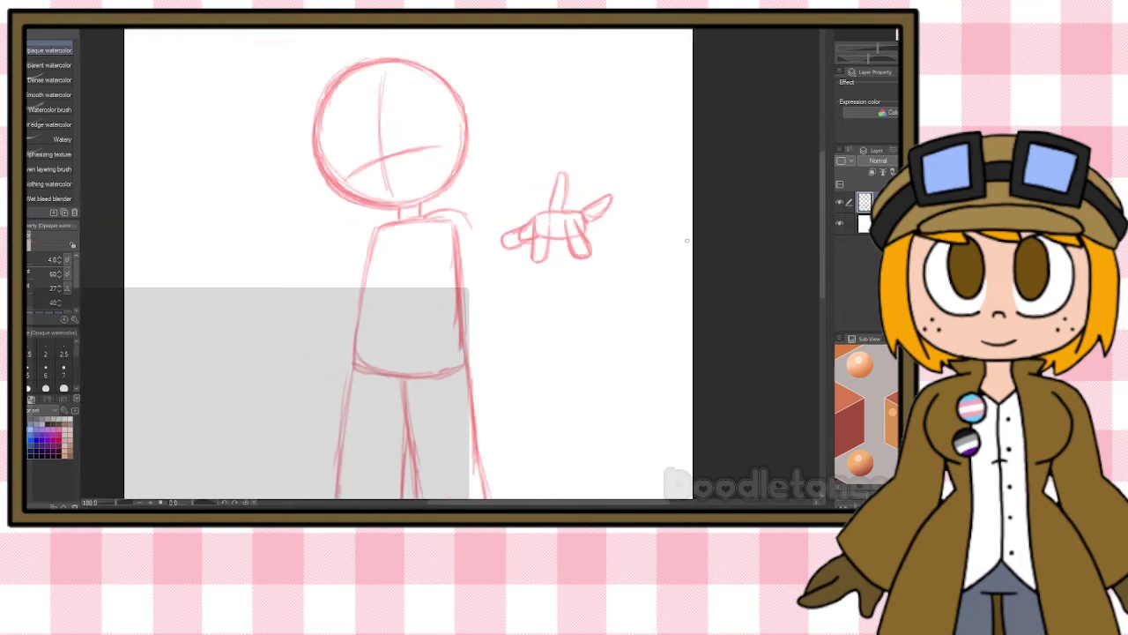
scroll(687, 240, "up", 3)
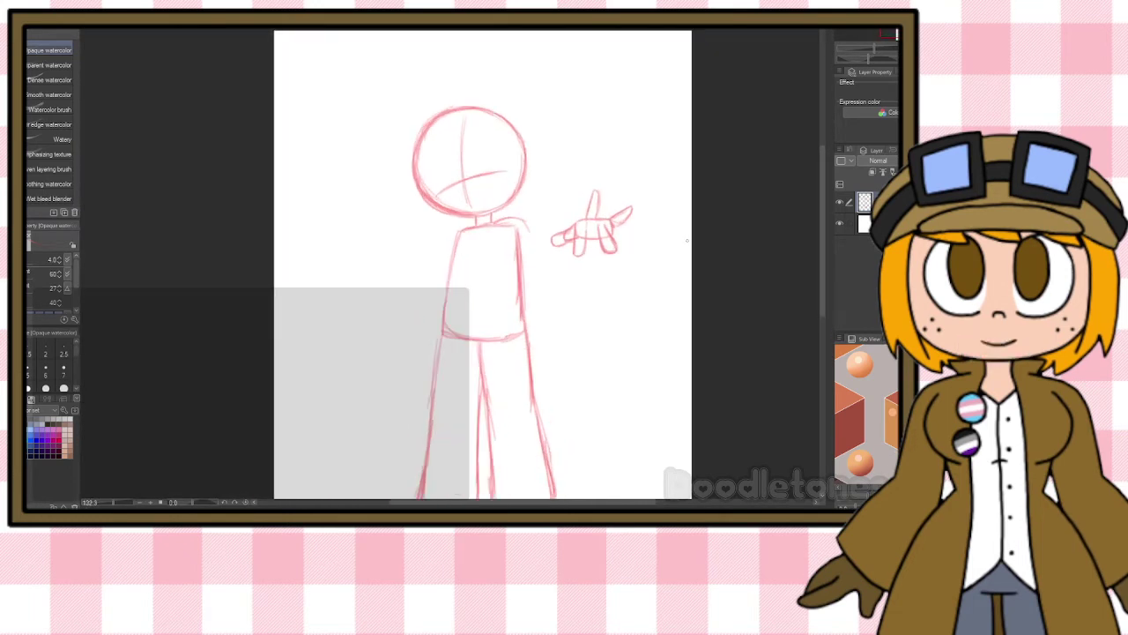
scroll(686, 240, "up", 2)
scroll(687, 240, "up", 2)
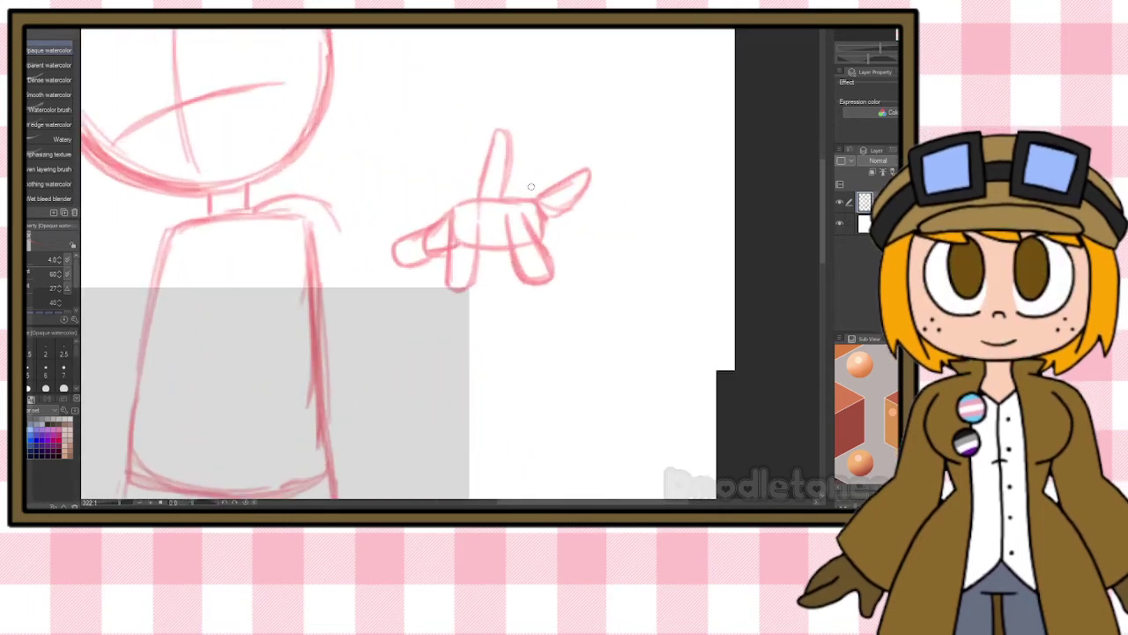
scroll(536, 163, "up", 1)
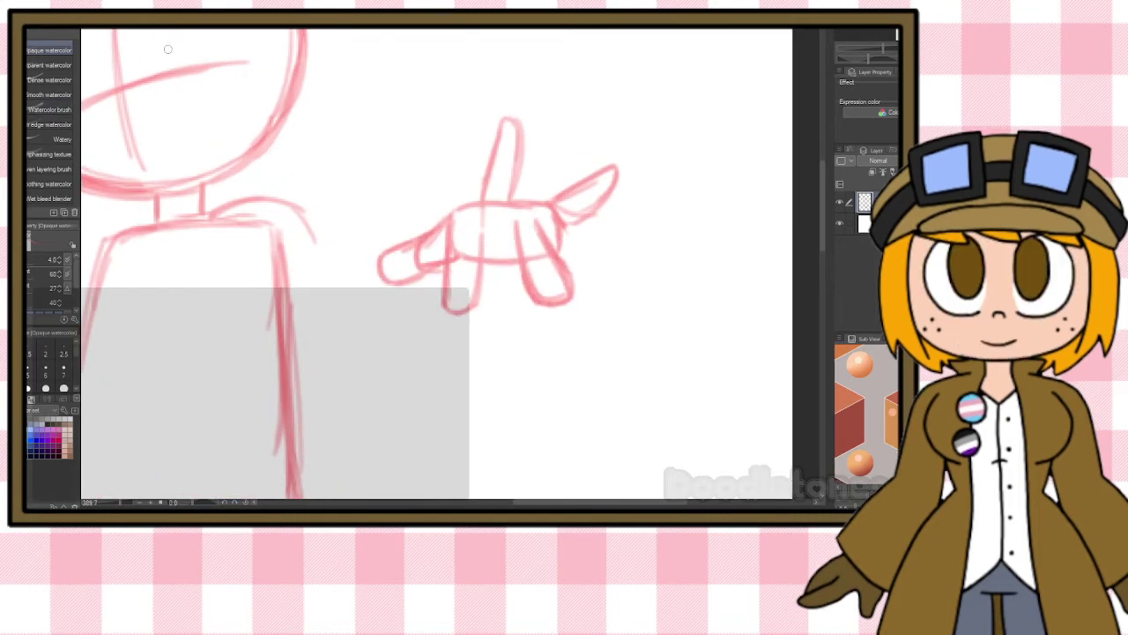
key("m")
scroll(590, 143, "down", 3)
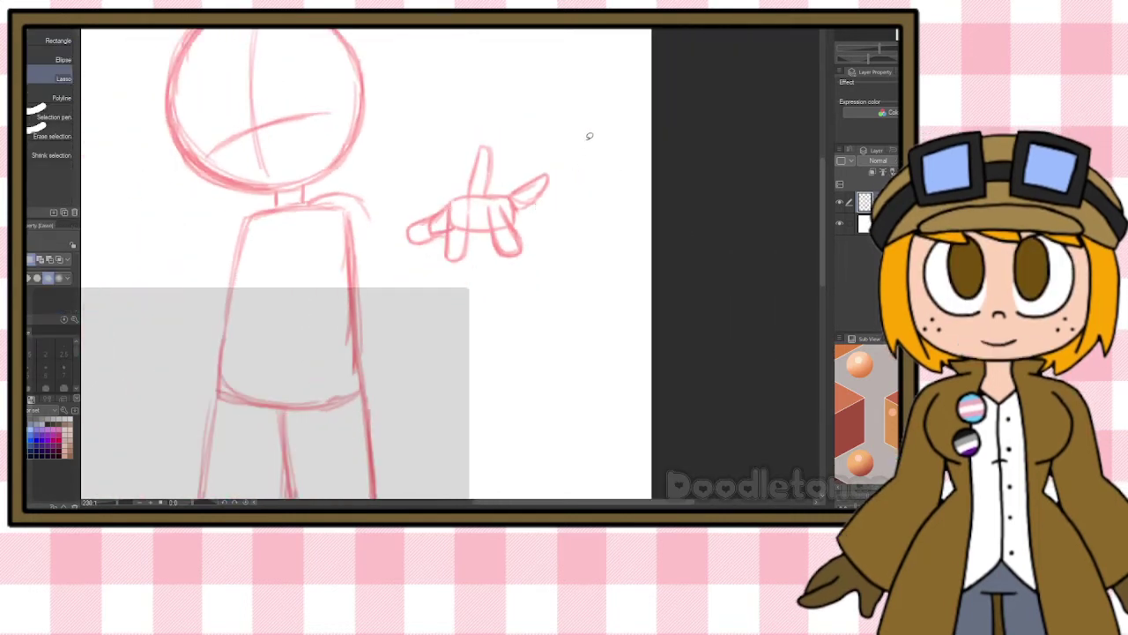
left_click_drag(561, 278, 385, 278)
left_click_drag(415, 134, 565, 104)
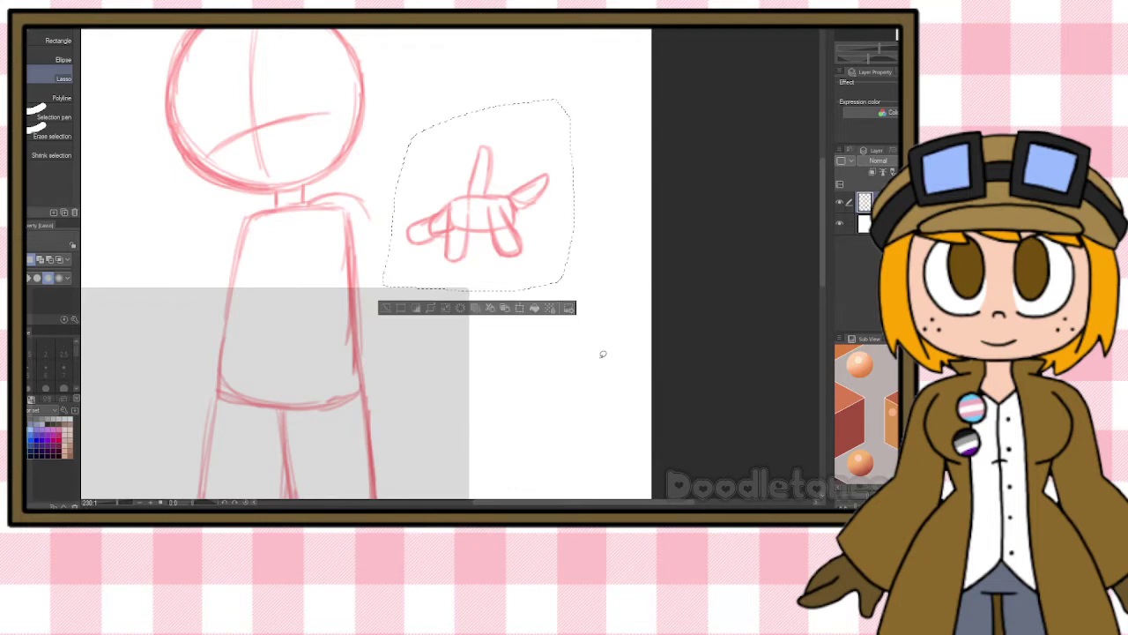
left_click(528, 309)
left_click_drag(507, 264, 421, 248)
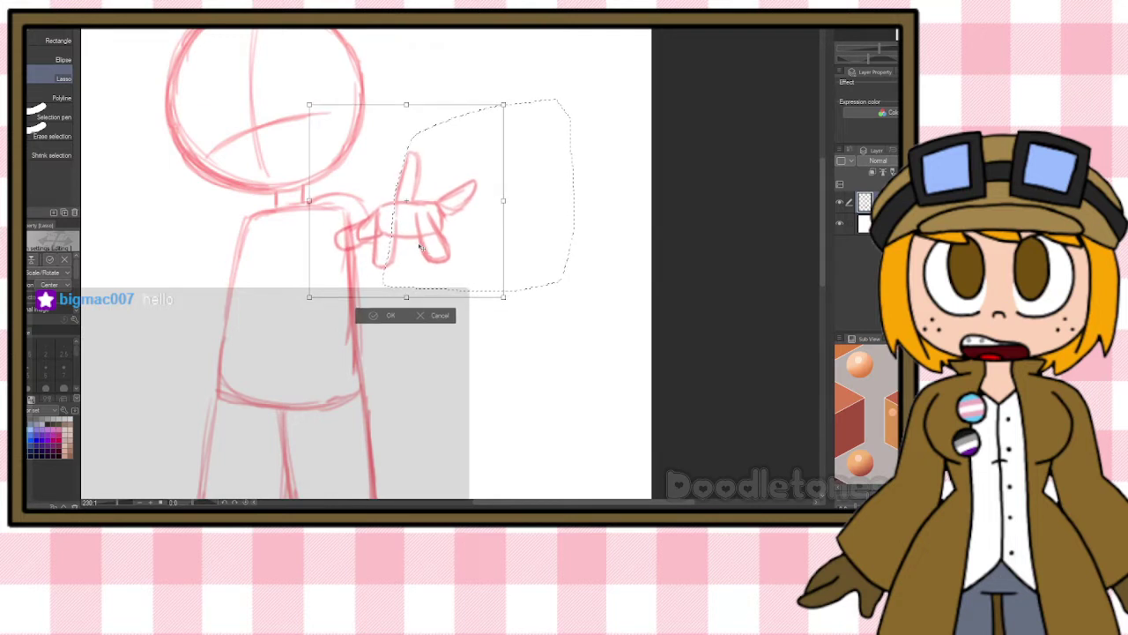
key("Return")
key("ctrl+d")
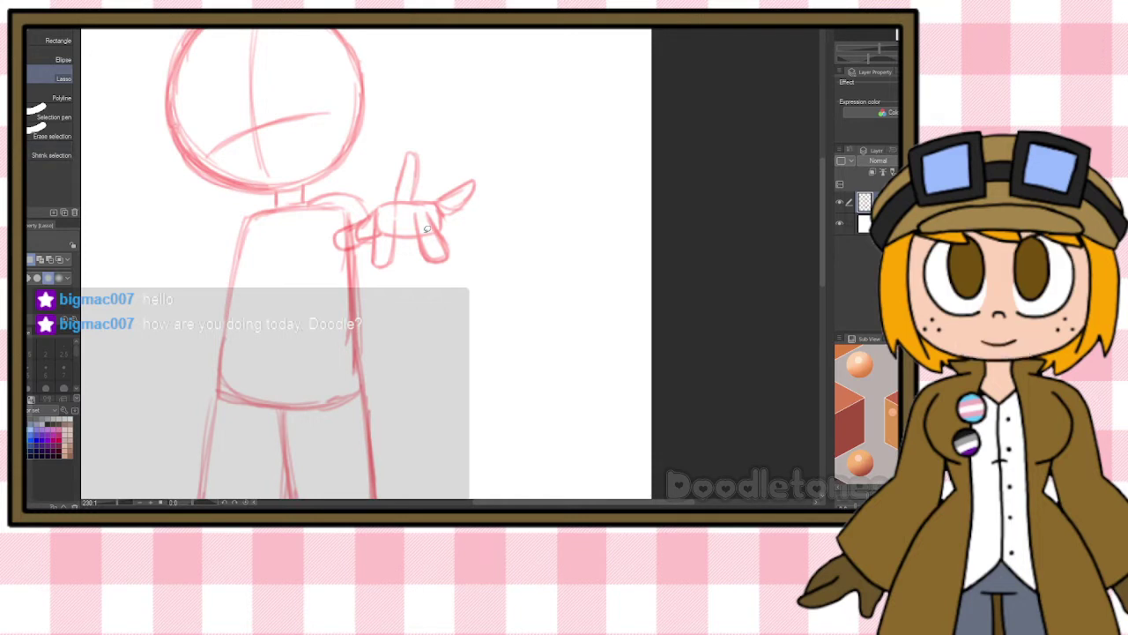
Sketch the bent arm as a curved shape running from the shoulder down and back up to the hand.
scroll(470, 179, "up", 3)
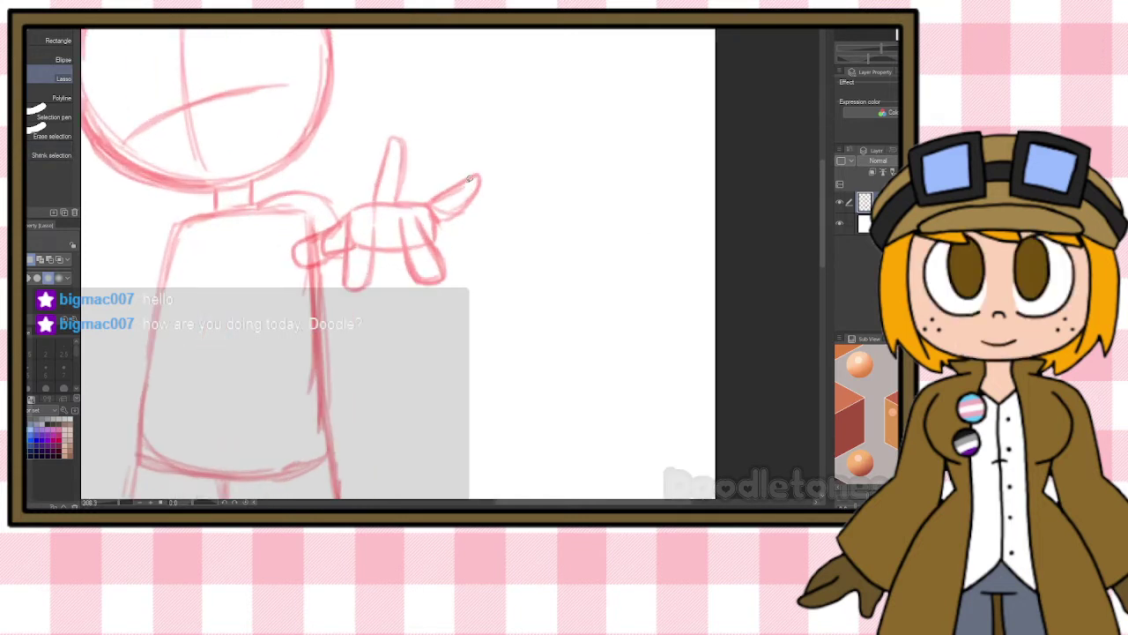
key("b")
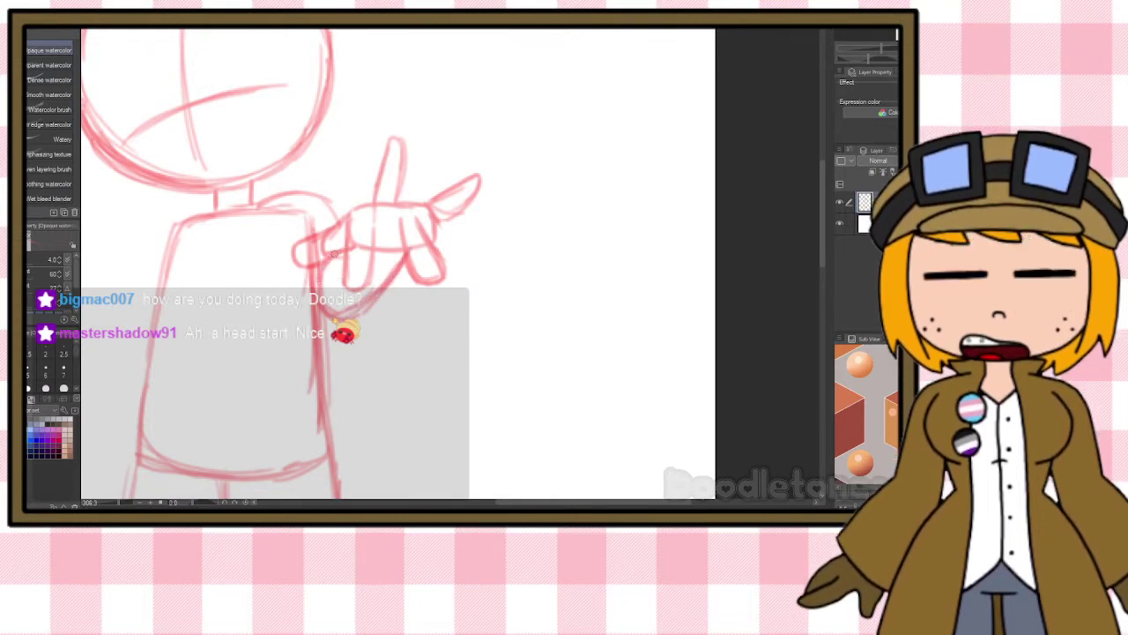
mouse_move(407, 259)
left_mouse_down()
mouse_move(375, 316)
mouse_move(339, 332)
mouse_move(380, 294)
left_mouse_up()
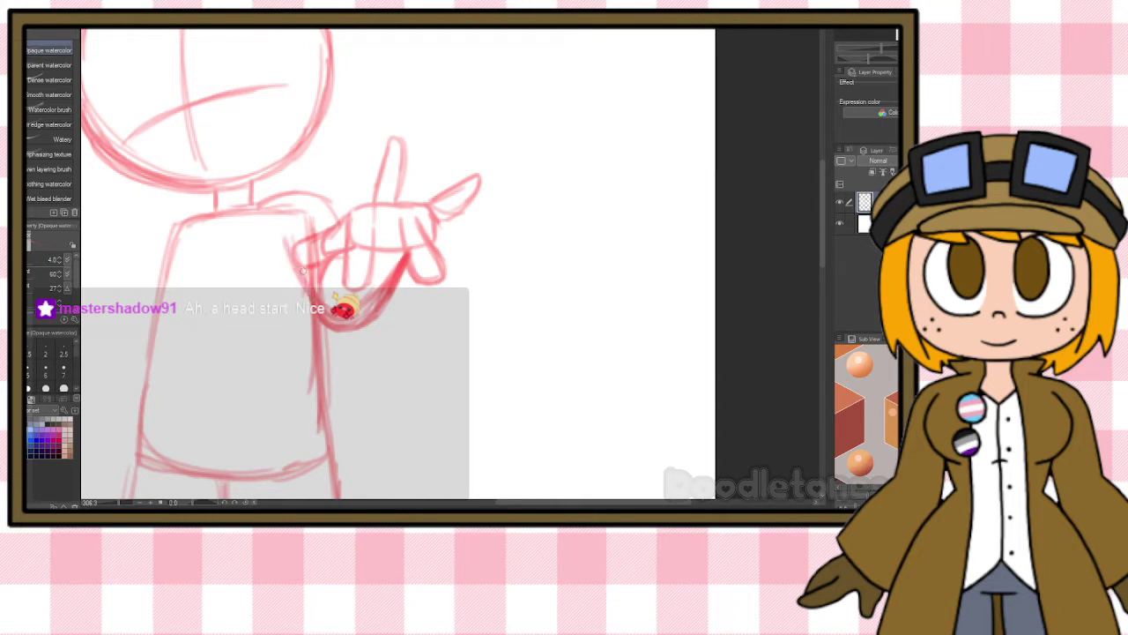
Sketch a small circle below the hand for the puppet's head, scale it down slightly and shift it away from the body.
scroll(505, 231, "down", 3)
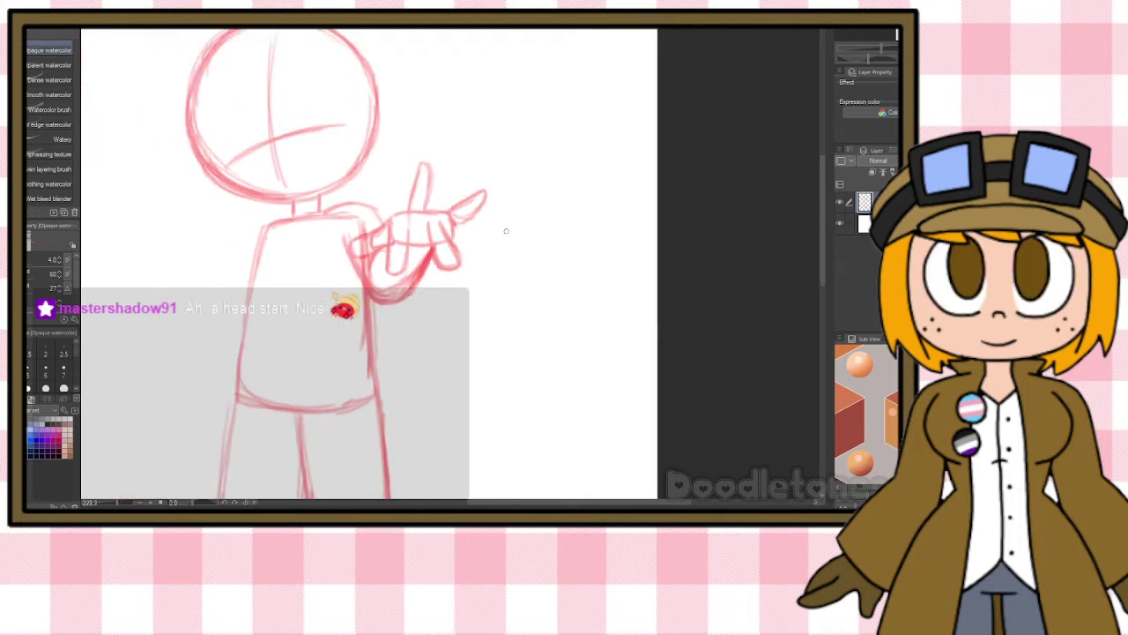
mouse_move(455, 300)
left_mouse_down()
mouse_move(446, 357)
mouse_move(444, 294)
mouse_move(470, 346)
mouse_move(417, 318)
mouse_move(475, 312)
mouse_move(464, 354)
mouse_move(433, 296)
mouse_move(484, 323)
left_mouse_up()
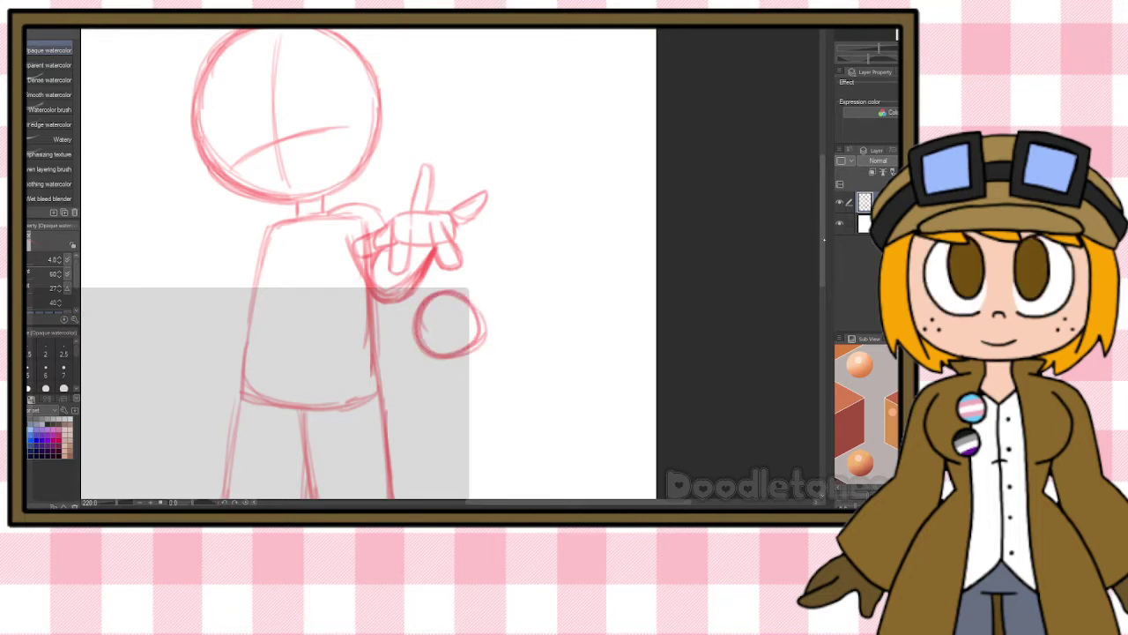
scroll(440, 275, "down", 3)
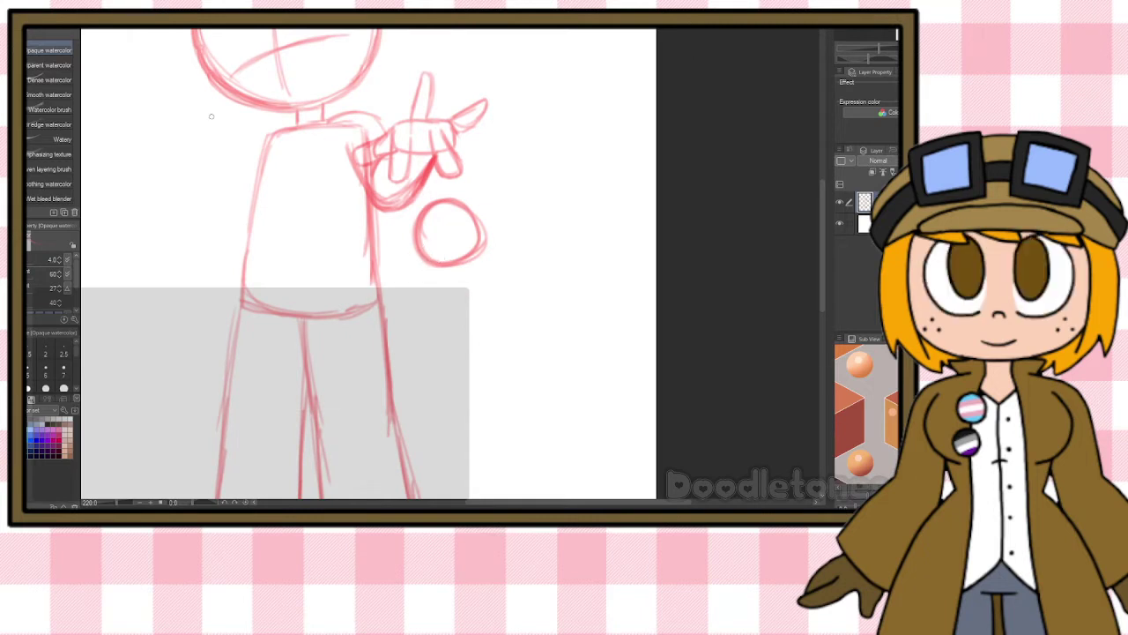
key("m")
mouse_move(413, 209)
left_mouse_down()
mouse_move(512, 204)
mouse_move(456, 224)
mouse_move(486, 208)
left_mouse_up()
key("ctrl+t")
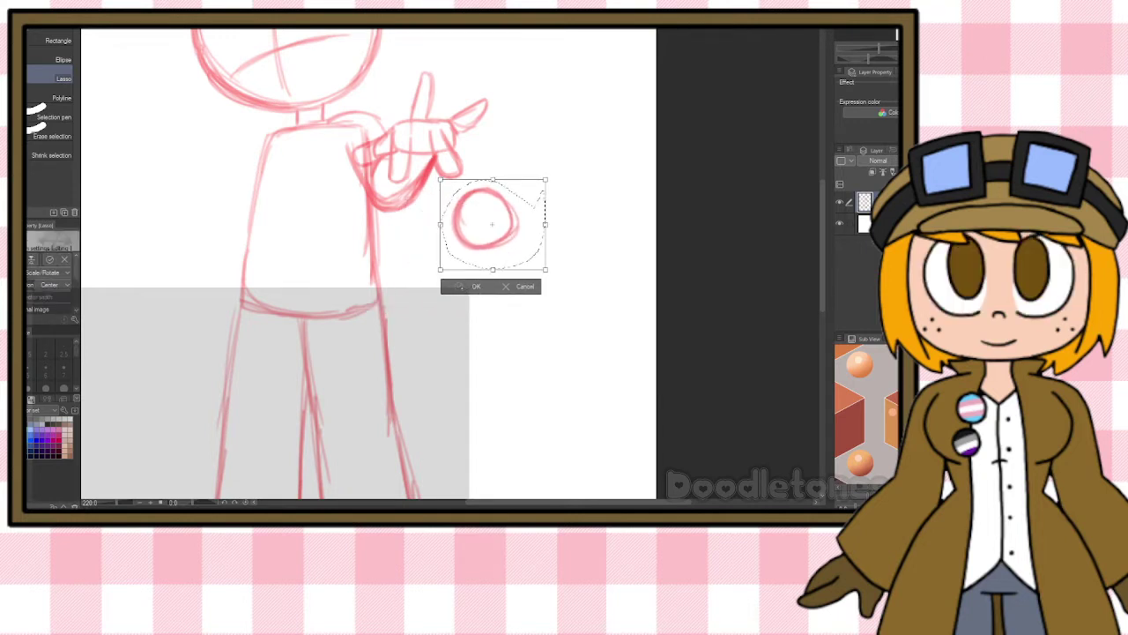
key("Return")
Sketch the puppet's narrow torso beneath its head, with closed sides and base and small rounded shoulders.
key("b")
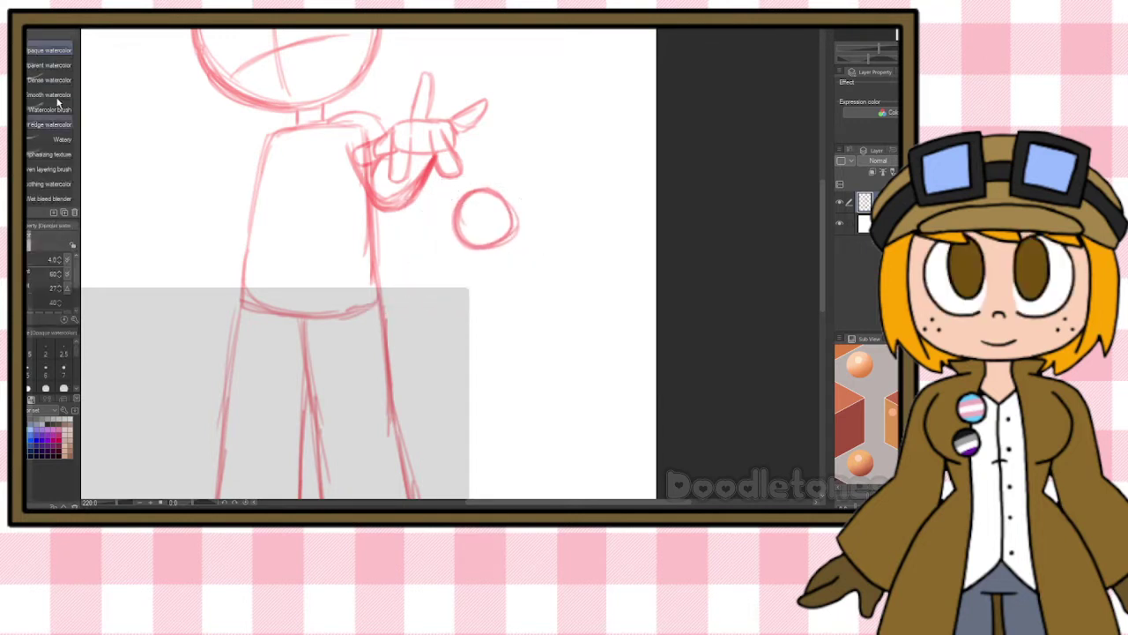
scroll(513, 171, "up", 2)
scroll(523, 192, "up", 1)
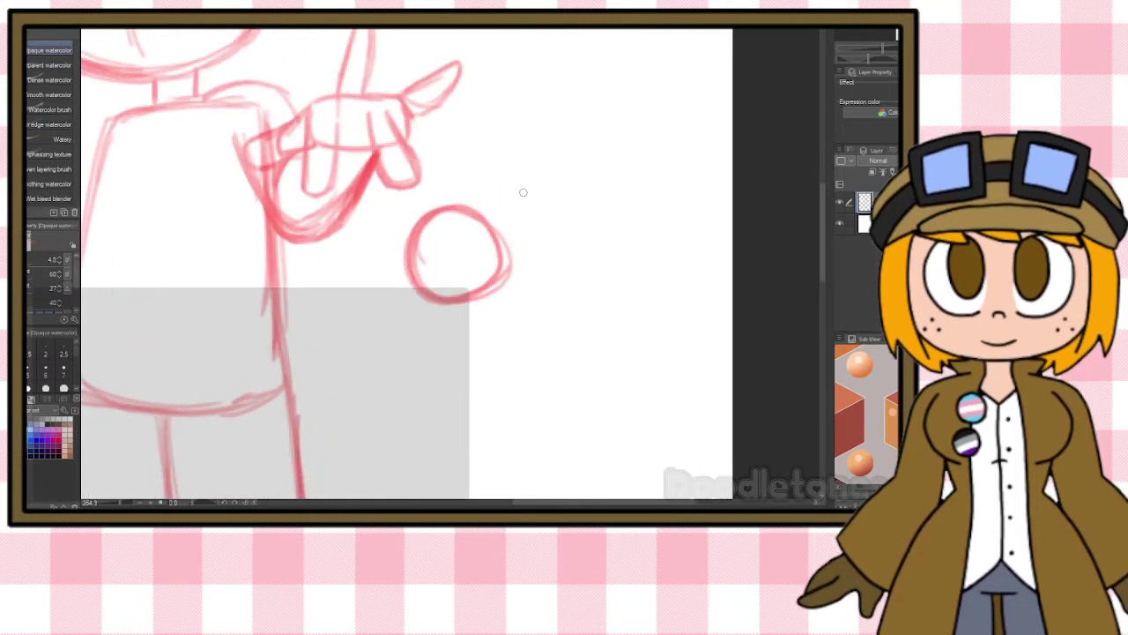
left_click_drag(475, 294, 475, 343)
left_click_drag(436, 291, 431, 346)
mouse_move(427, 289)
left_mouse_down()
mouse_move(432, 345)
mouse_move(480, 339)
left_mouse_up()
mouse_move(479, 296)
left_mouse_down()
mouse_move(483, 350)
mouse_move(485, 319)
left_mouse_up()
left_click_drag(423, 296, 430, 365)
left_click_drag(426, 317, 432, 365)
left_click_drag(428, 363, 481, 363)
left_click_drag(482, 299, 475, 353)
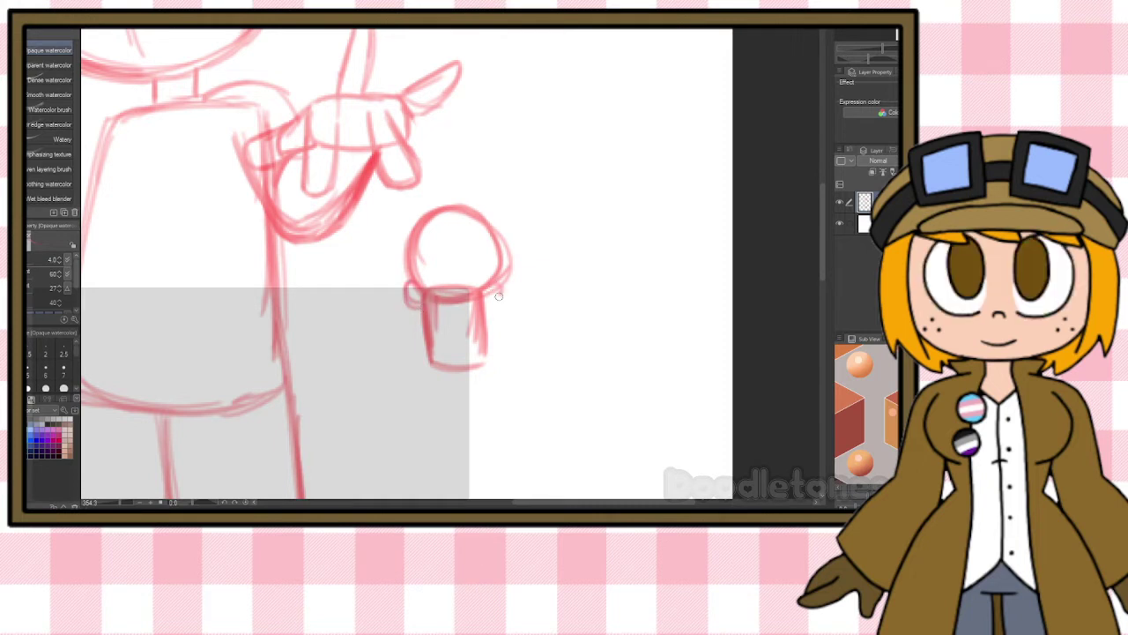
Sketch both puppet arms spread outward and bent down, with round joints at the elbows and ends.
mouse_move(357, 265)
left_mouse_down()
mouse_move(403, 303)
mouse_move(360, 269)
mouse_move(392, 280)
mouse_move(367, 253)
mouse_move(358, 259)
mouse_move(375, 268)
mouse_move(355, 261)
mouse_move(348, 328)
left_mouse_up()
mouse_move(379, 271)
left_mouse_down()
mouse_move(364, 328)
mouse_move(374, 311)
left_mouse_up()
mouse_move(499, 280)
left_mouse_down()
mouse_move(538, 254)
mouse_move(528, 270)
mouse_move(565, 271)
left_mouse_up()
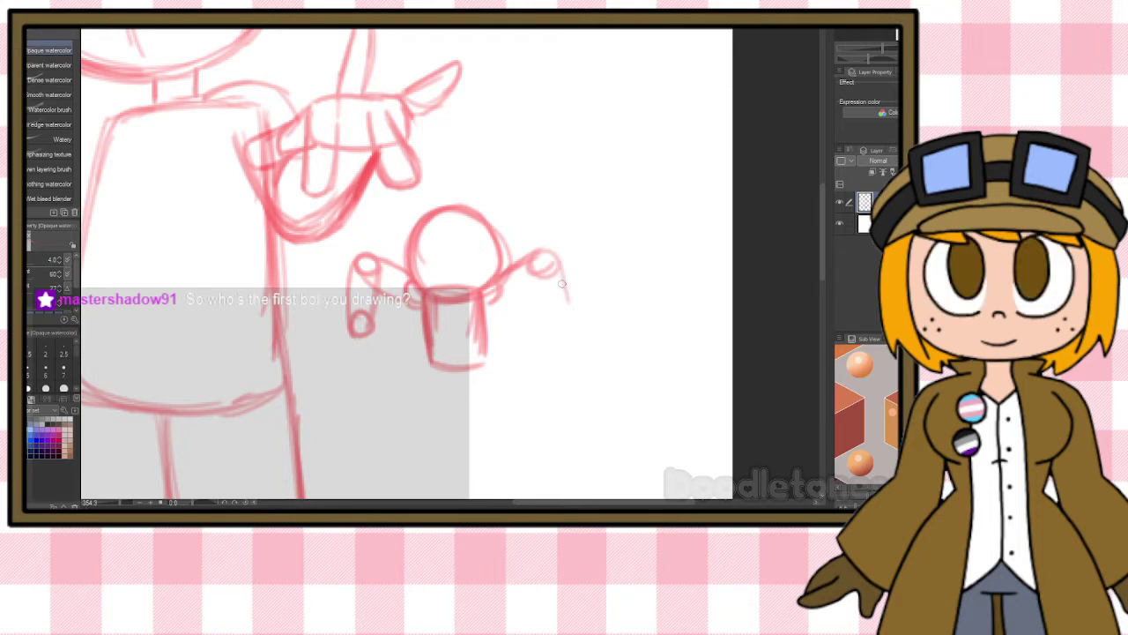
mouse_move(488, 306)
left_mouse_down()
mouse_move(539, 280)
mouse_move(544, 310)
mouse_move(576, 326)
mouse_move(553, 305)
left_mouse_up()
Sketch both puppet legs hanging from the torso, with round knee joints and rounded lower legs.
left_click_drag(424, 363, 420, 427)
left_click_drag(429, 356, 419, 445)
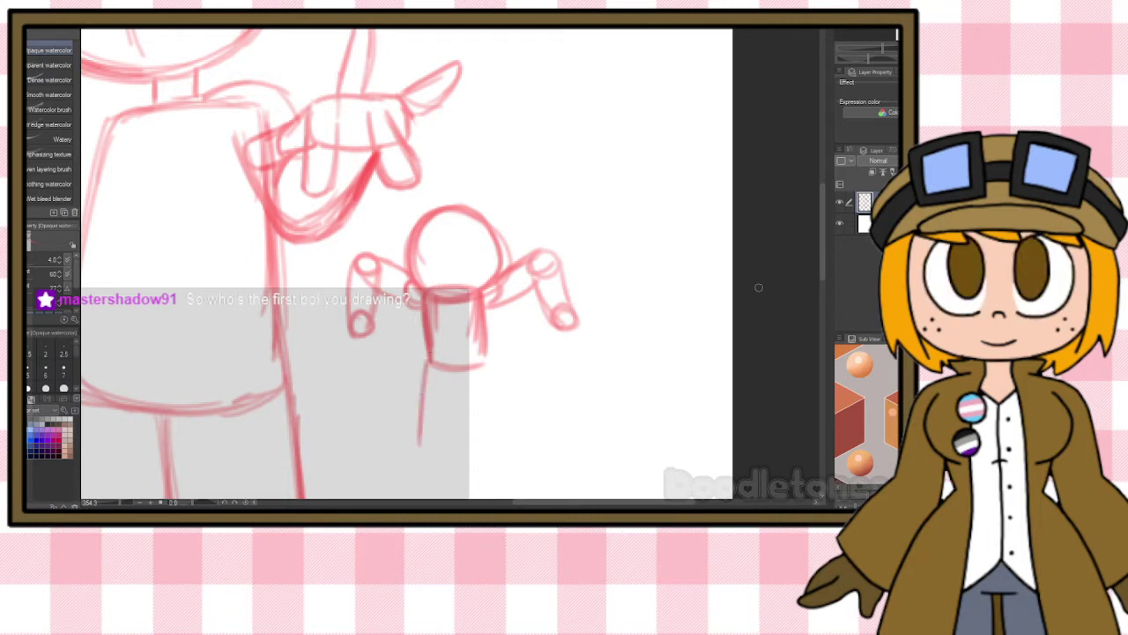
scroll(814, 252, "down", 2)
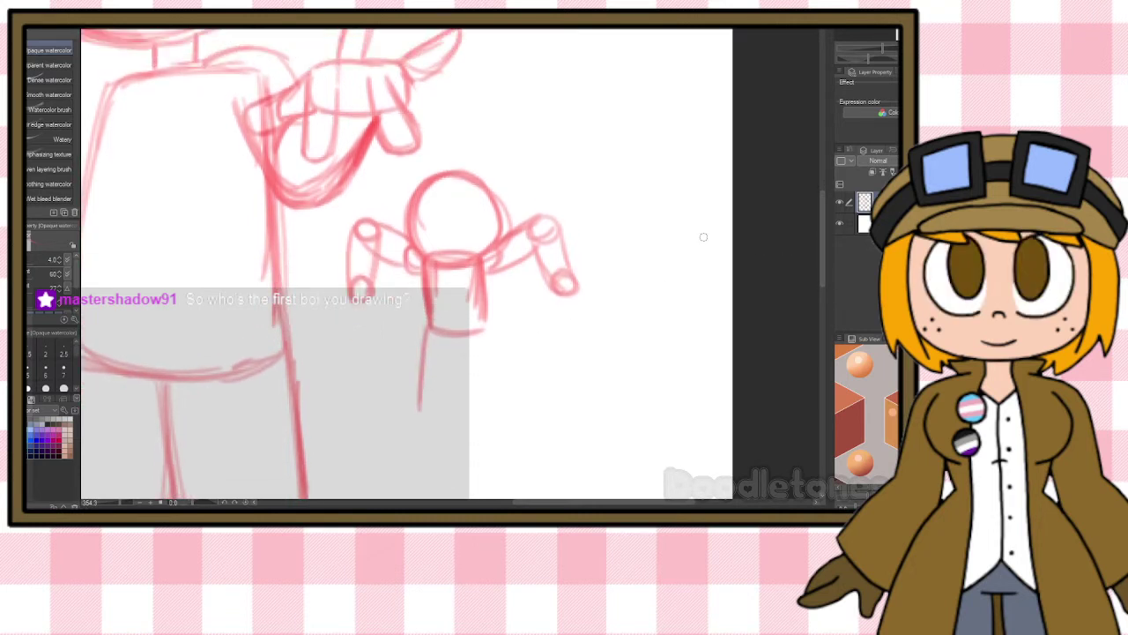
mouse_move(455, 336)
left_mouse_down()
mouse_move(448, 392)
mouse_move(419, 394)
mouse_move(434, 412)
mouse_move(445, 398)
mouse_move(458, 452)
left_mouse_up()
mouse_move(444, 398)
left_mouse_down()
mouse_move(454, 452)
mouse_move(418, 413)
mouse_move(442, 462)
left_mouse_up()
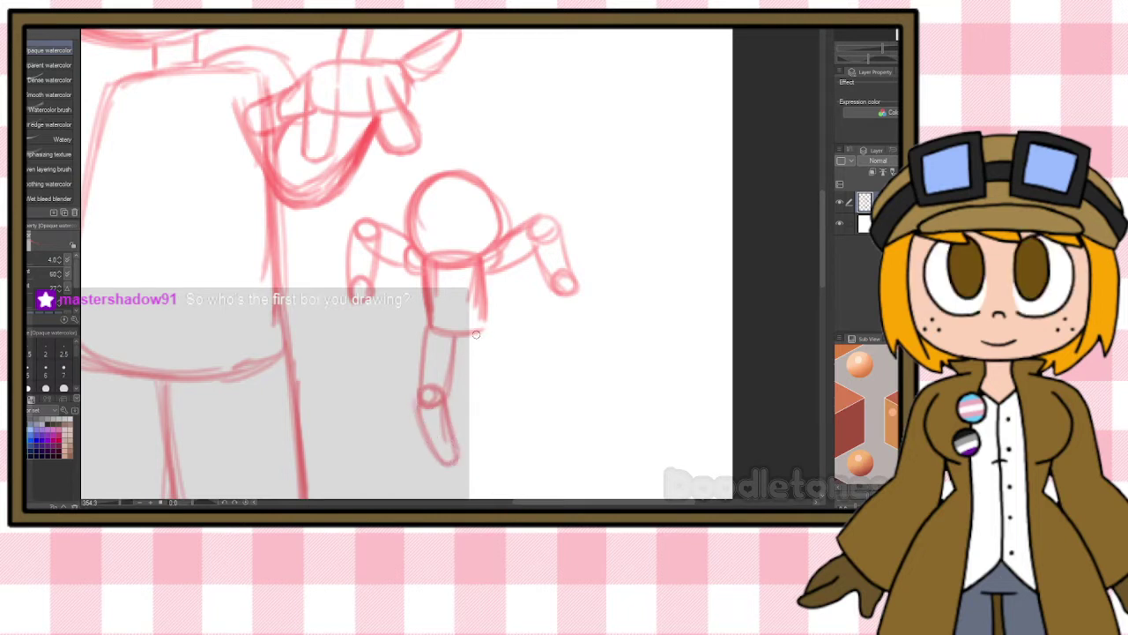
mouse_move(466, 333)
left_mouse_down()
mouse_move(483, 393)
mouse_move(485, 319)
mouse_move(507, 378)
mouse_move(496, 384)
mouse_move(509, 397)
mouse_move(504, 444)
left_mouse_up()
mouse_move(484, 395)
left_mouse_down()
mouse_move(478, 429)
mouse_move(480, 409)
mouse_move(508, 432)
left_mouse_up()
left_click_drag(494, 453, 479, 433)
Add the vertical and curved face guidelines and two round eyes to the puppet's head.
left_click_drag(460, 179, 450, 264)
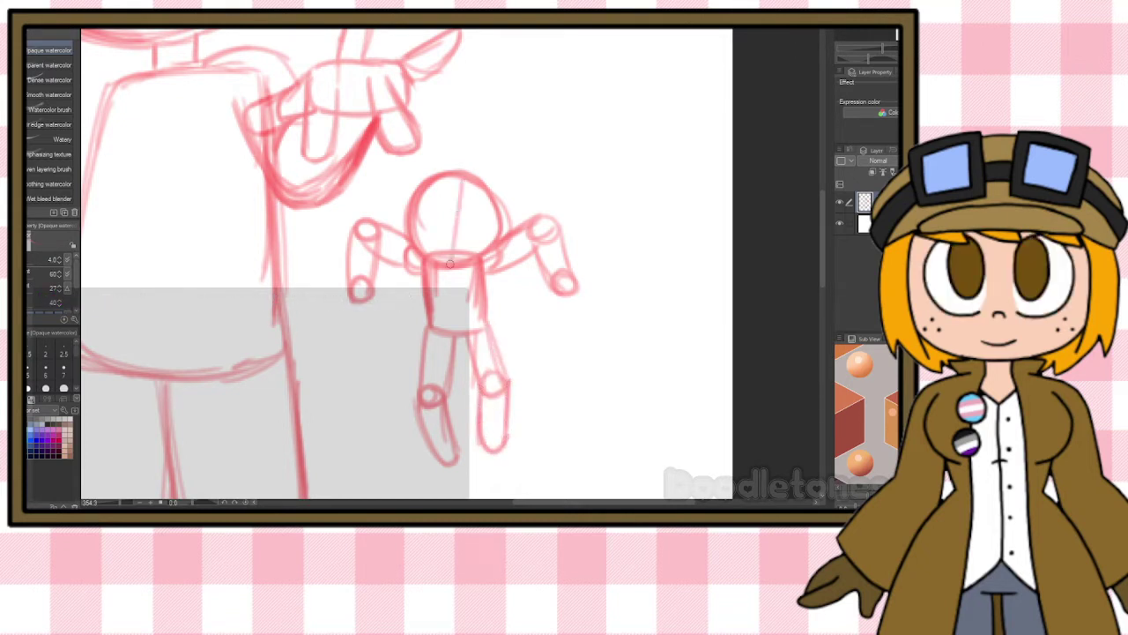
mouse_move(413, 226)
left_mouse_down()
mouse_move(485, 246)
mouse_move(417, 229)
mouse_move(472, 233)
mouse_move(436, 231)
mouse_move(427, 244)
mouse_move(484, 247)
left_mouse_up()
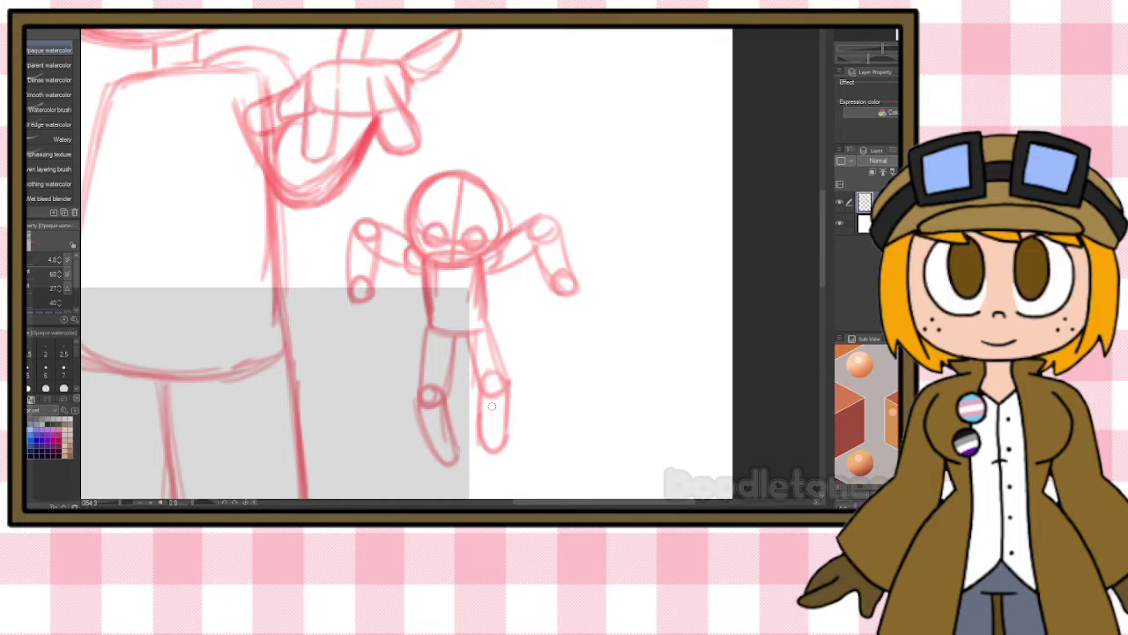
Lasso the whole puppet and move it closer to the large figure, beneath the outstretched hand.
scroll(492, 405, "down", 5)
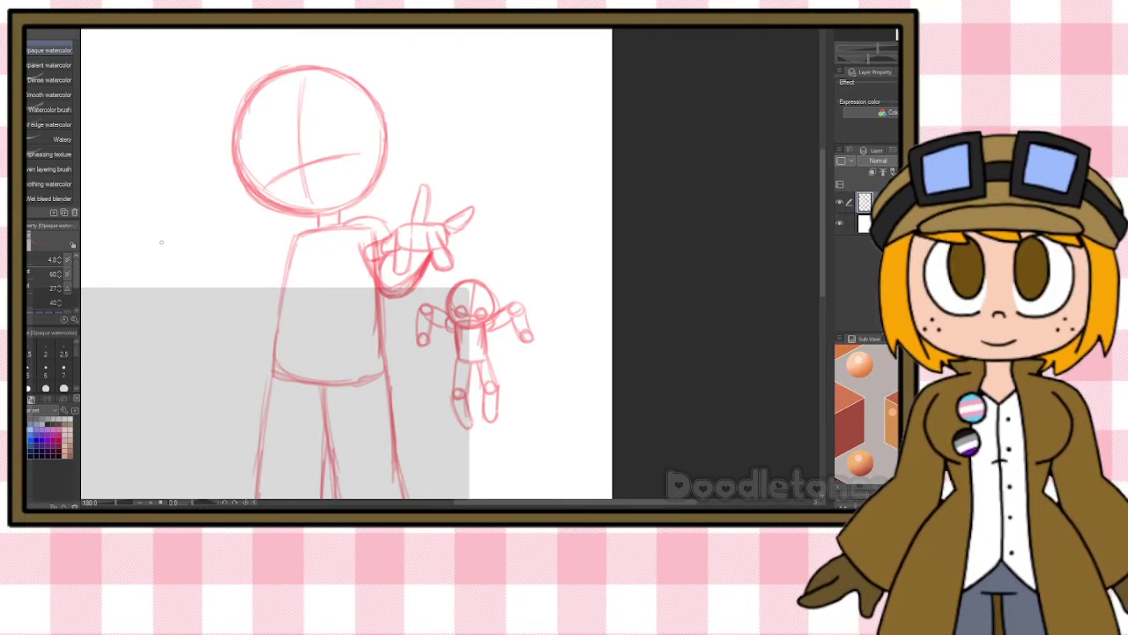
scroll(596, 305, "up", 2)
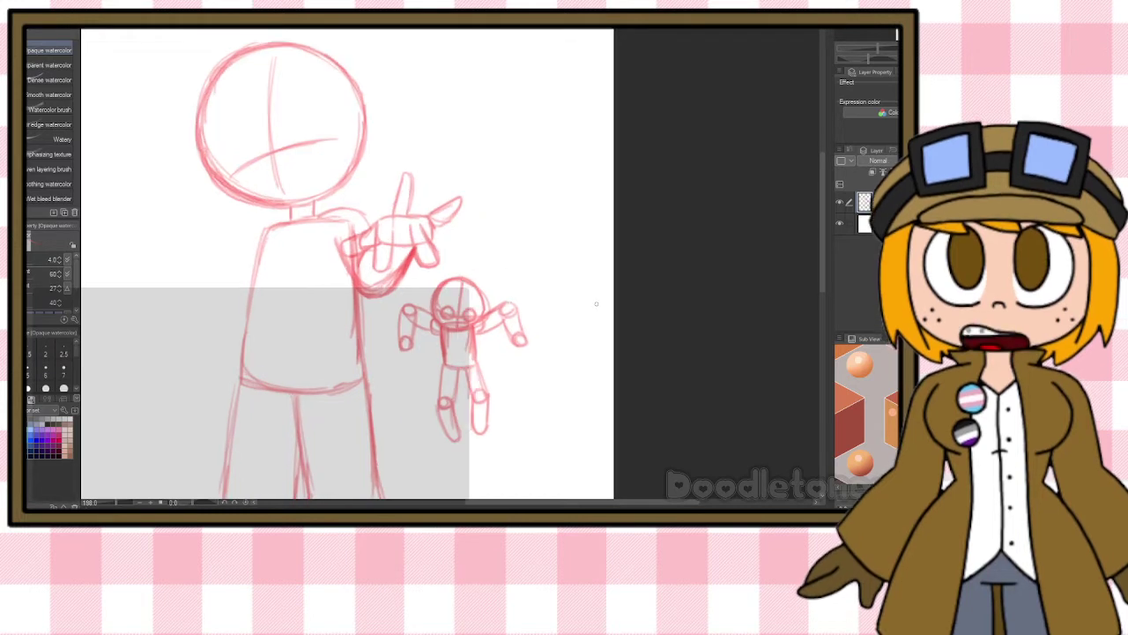
key("m")
key("ctrl+minus")
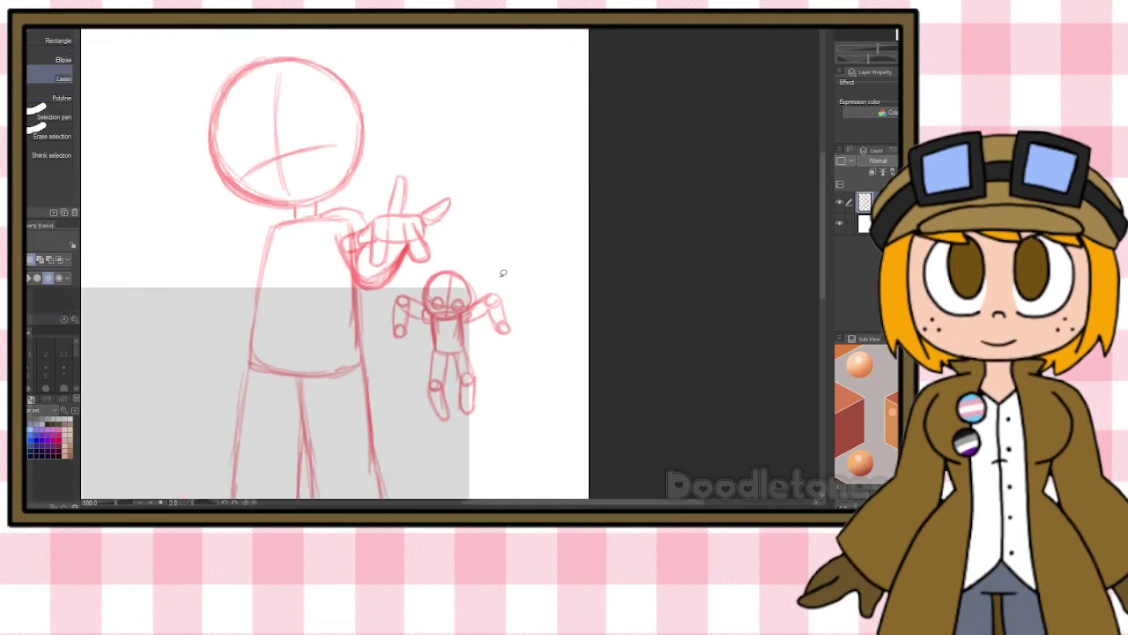
mouse_move(509, 248)
left_mouse_down()
mouse_move(550, 387)
mouse_move(433, 458)
left_mouse_up()
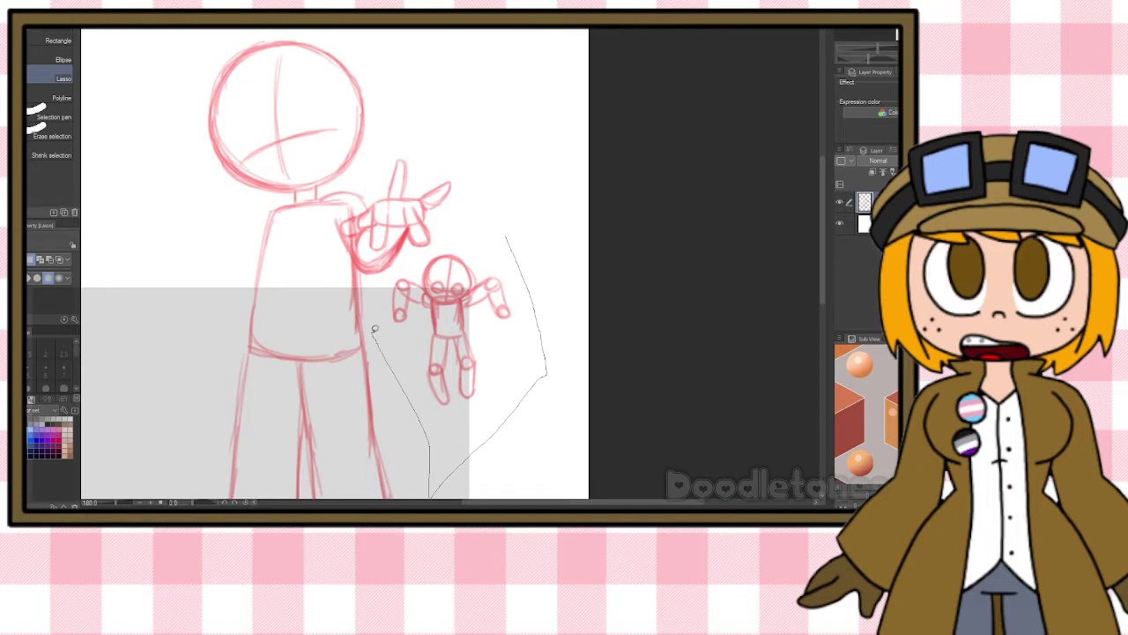
mouse_move(381, 279)
left_mouse_down()
mouse_move(458, 234)
mouse_move(514, 229)
left_mouse_up()
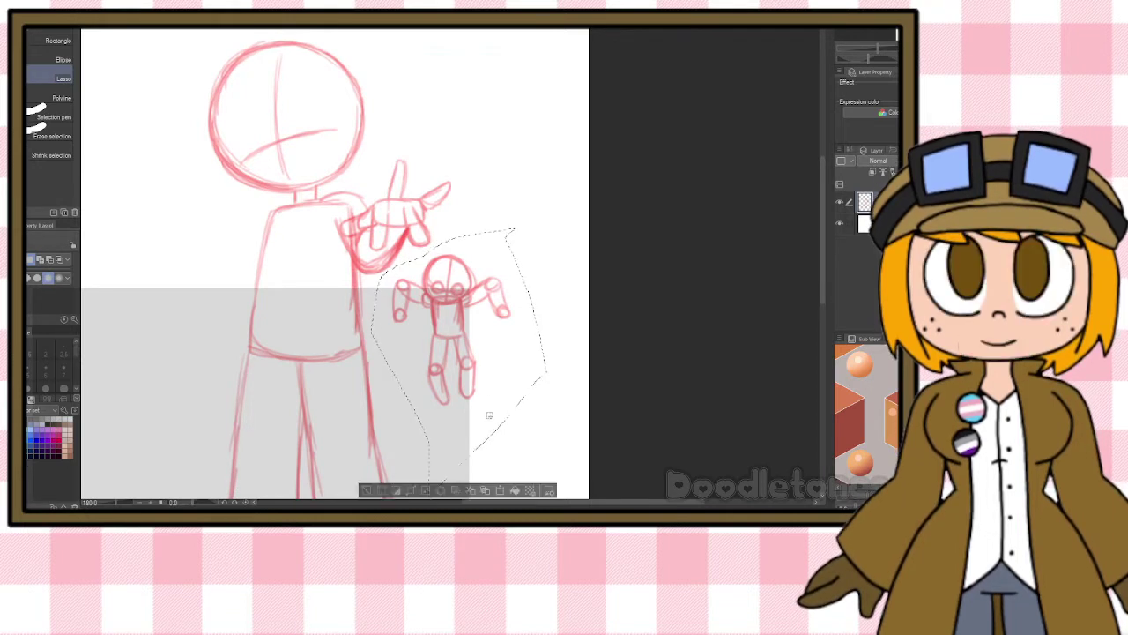
left_click(499, 490)
mouse_move(458, 340)
left_mouse_down()
mouse_move(405, 340)
mouse_move(428, 339)
left_mouse_up()
left_click(399, 490)
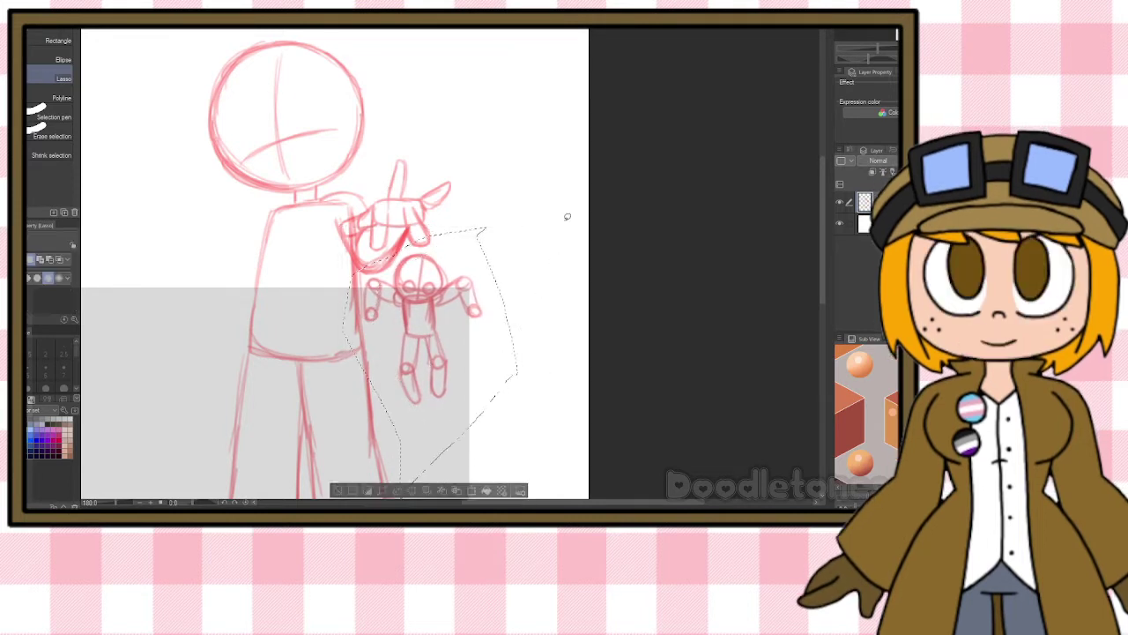
Try to sketch puppet strings running from the raised fingers down to the puppet's arms.
scroll(484, 209, "up", 5)
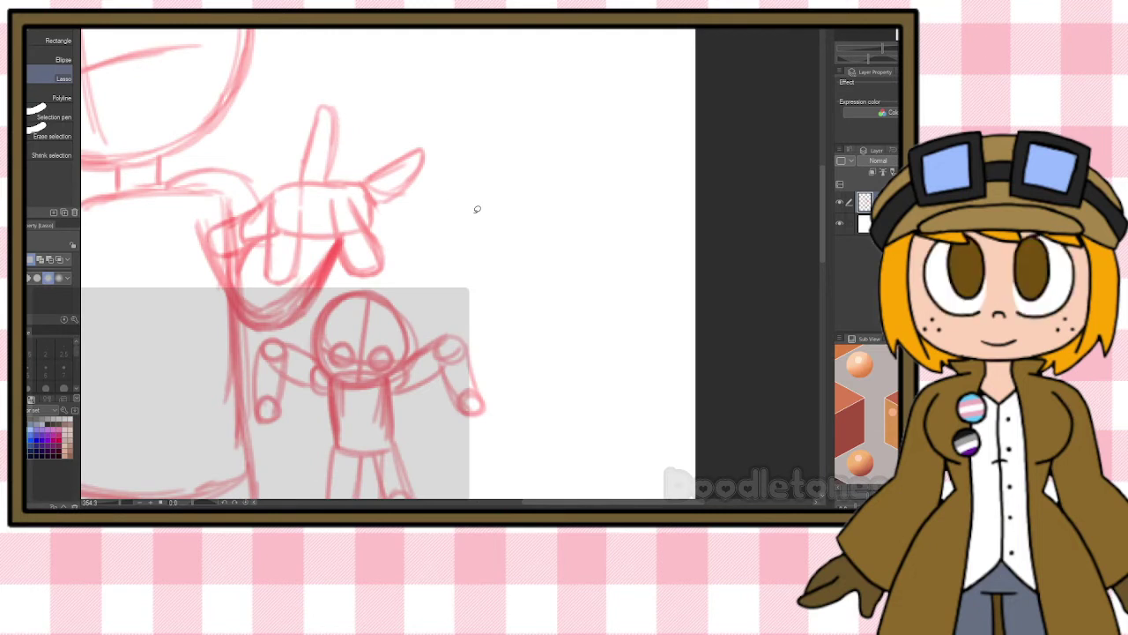
key("b")
mouse_move(427, 170)
left_mouse_down()
mouse_move(452, 264)
mouse_move(446, 330)
left_mouse_up()
left_click_drag(429, 210, 452, 337)
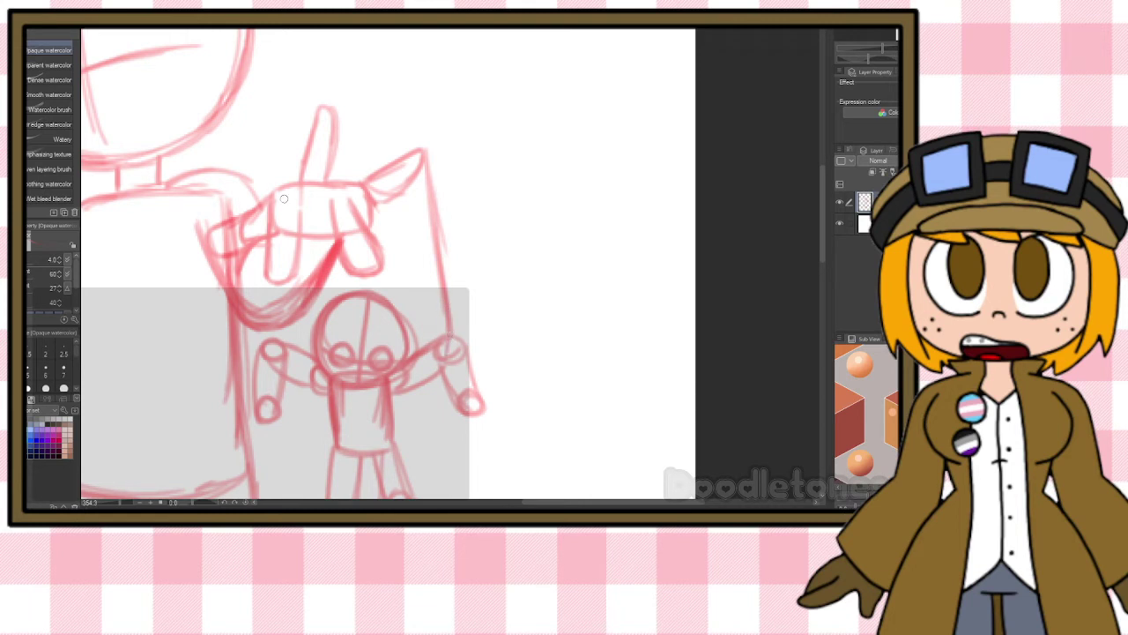
left_click_drag(321, 135, 291, 291)
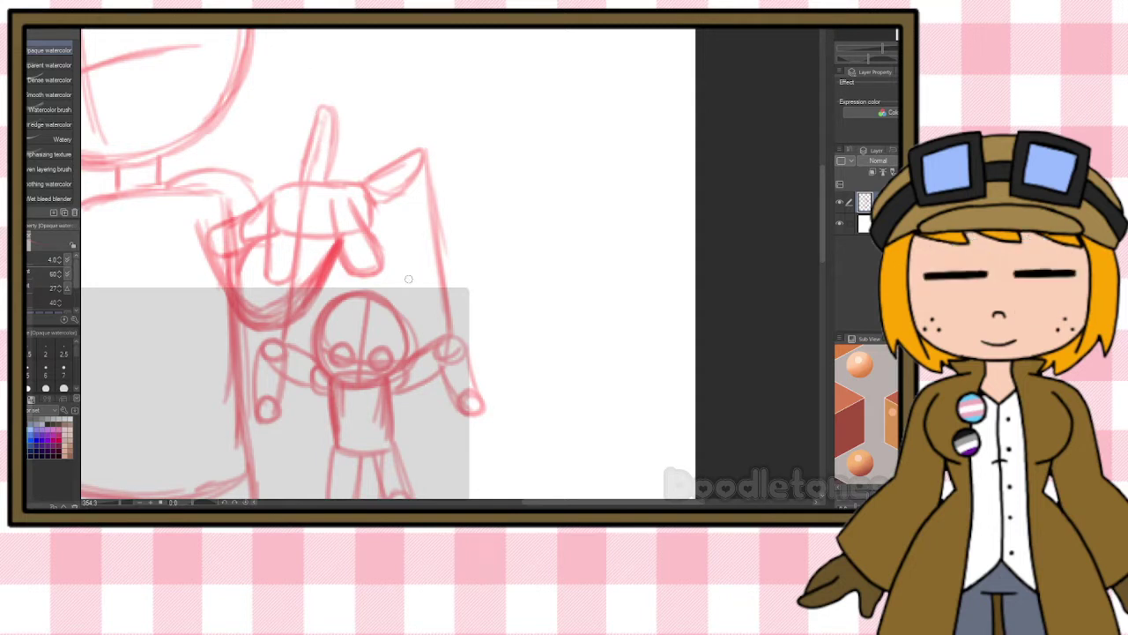
key("ctrl+z")
key("ctrl+z")
key("ctrl+z")
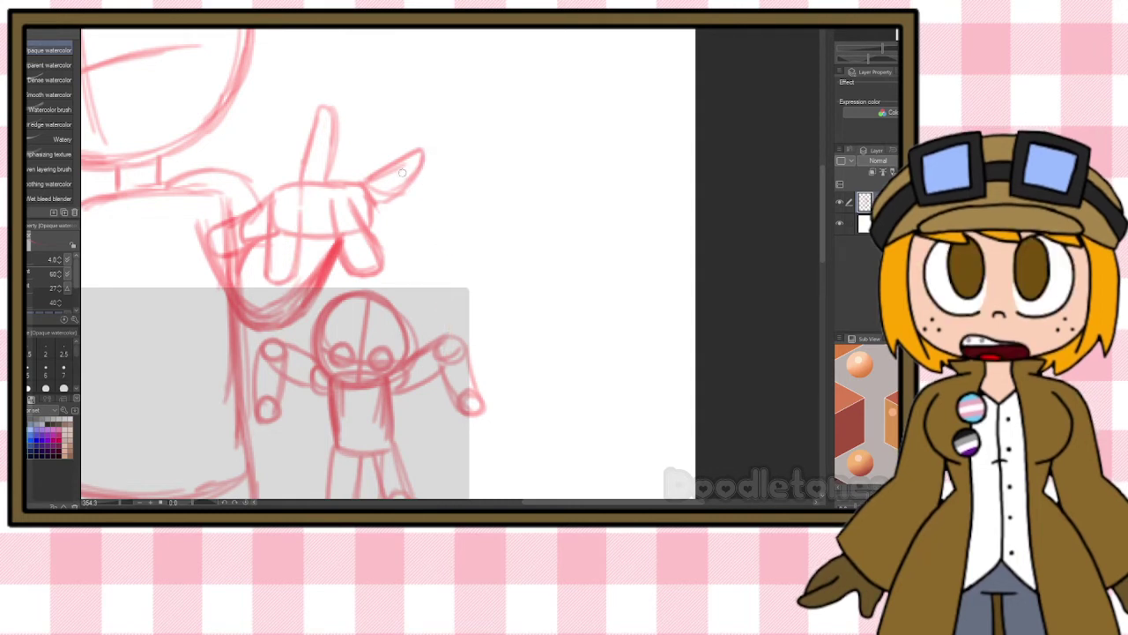
Mark bands across the large hand's fingers and draw puppet strings from them down to the puppet's two arms.
mouse_move(390, 191)
left_mouse_down()
mouse_move(404, 170)
mouse_move(414, 197)
left_mouse_up()
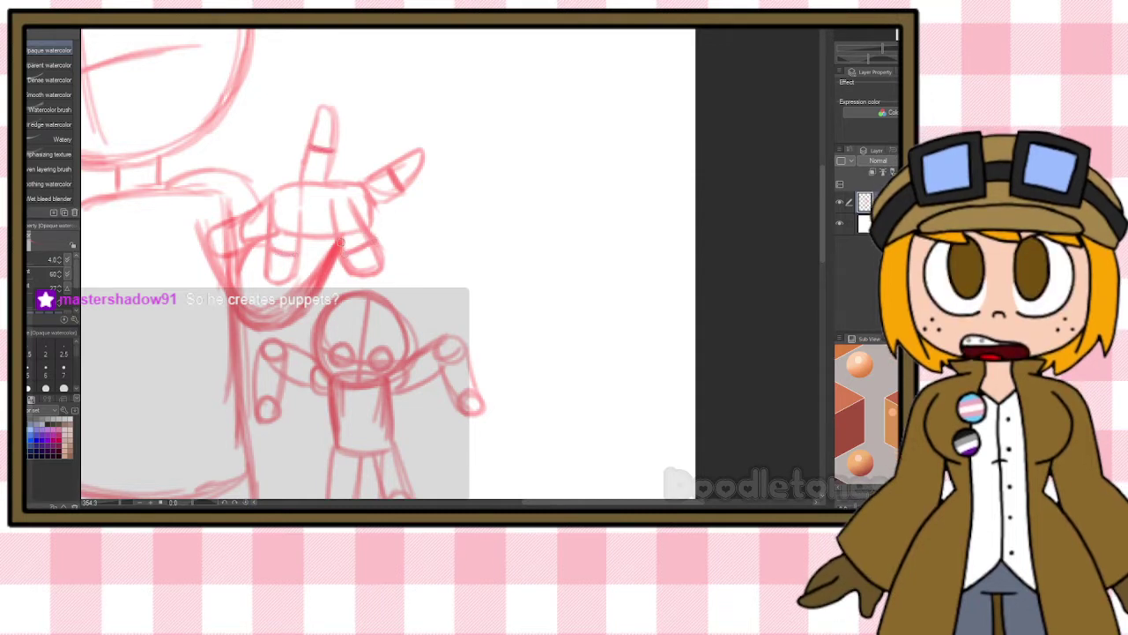
left_click_drag(405, 192, 437, 336)
left_click_drag(404, 185, 437, 339)
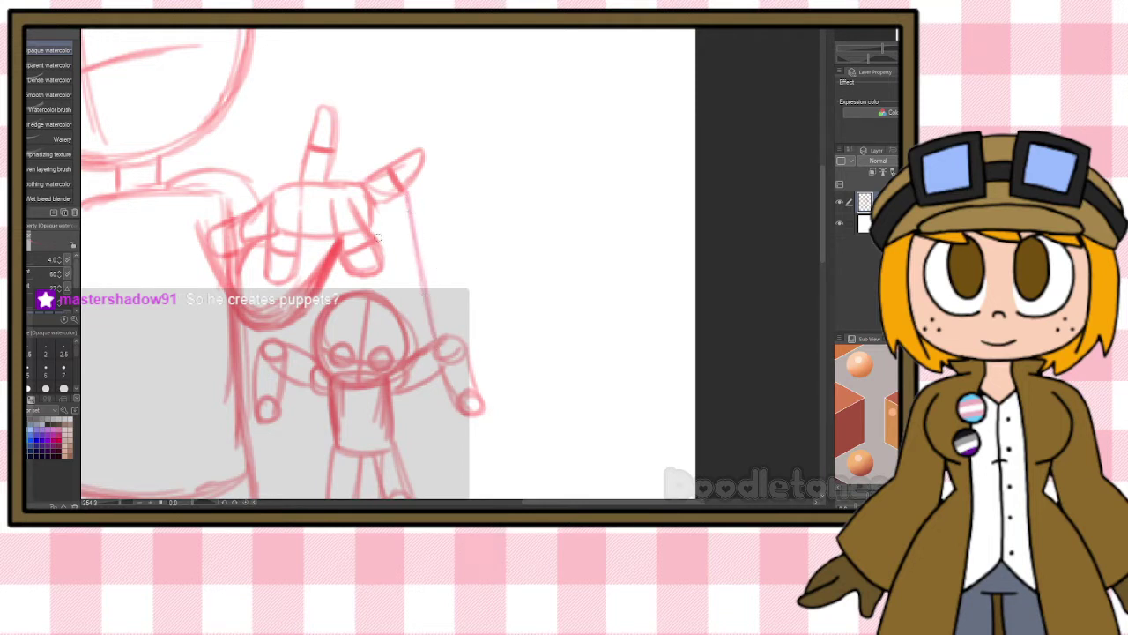
left_click_drag(318, 160, 290, 300)
left_click_drag(313, 161, 305, 275)
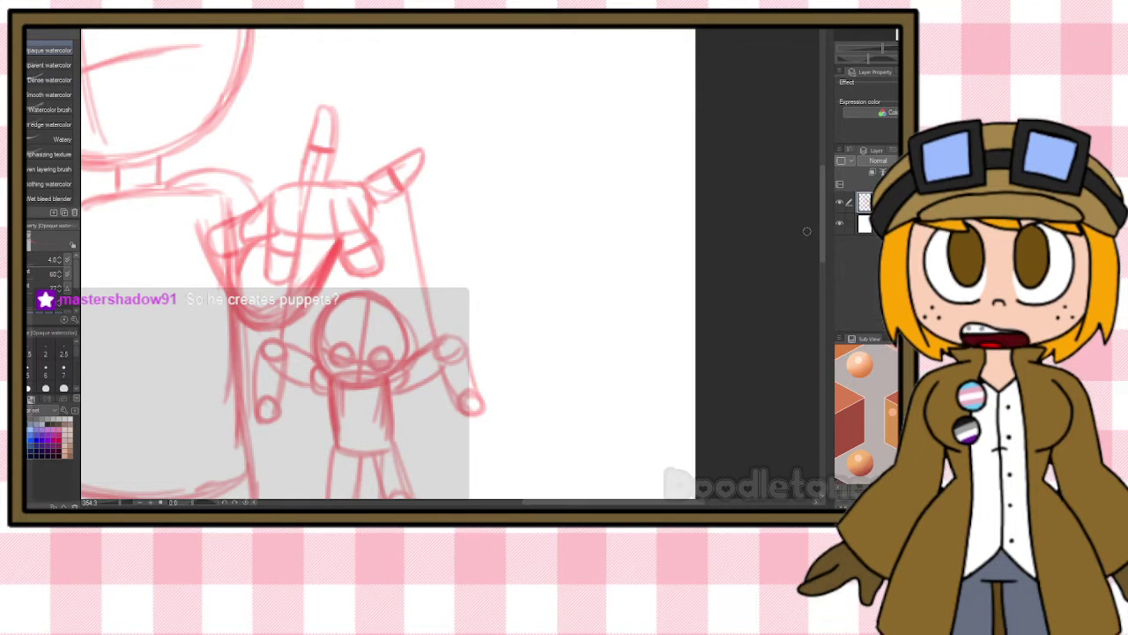
Draw thin puppet strings running from the large hand down to the puppet's knees.
scroll(448, 398, "down", 5)
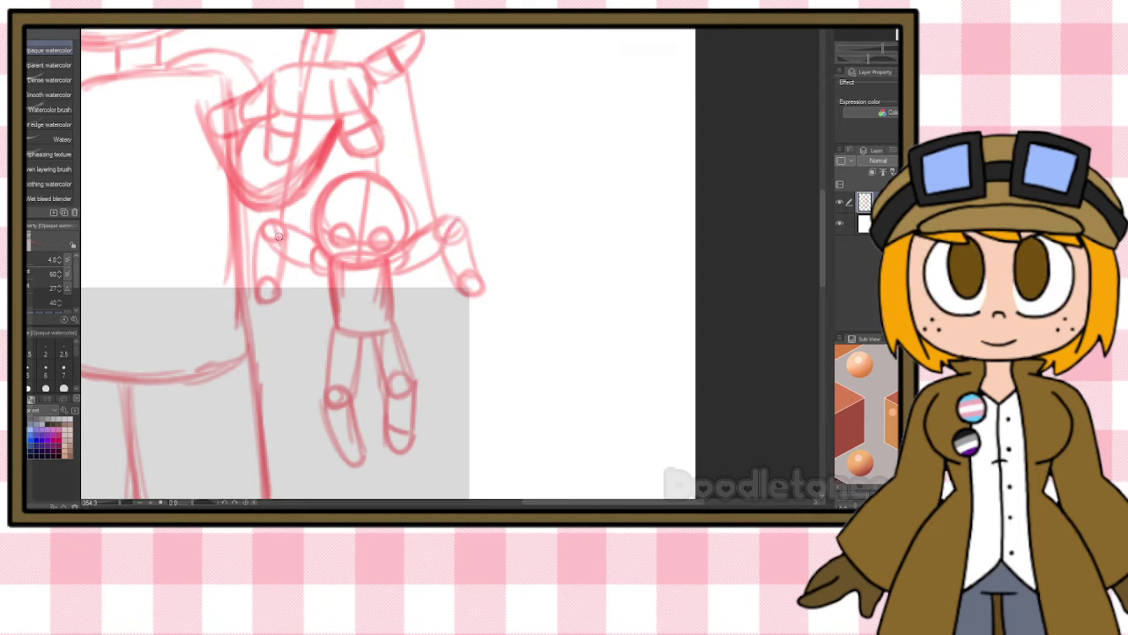
left_click_drag(300, 195, 325, 376)
left_click_drag(313, 325, 325, 388)
key("ctrl+z")
mouse_move(301, 145)
left_mouse_down()
mouse_move(311, 388)
mouse_move(304, 282)
mouse_move(319, 373)
left_mouse_up()
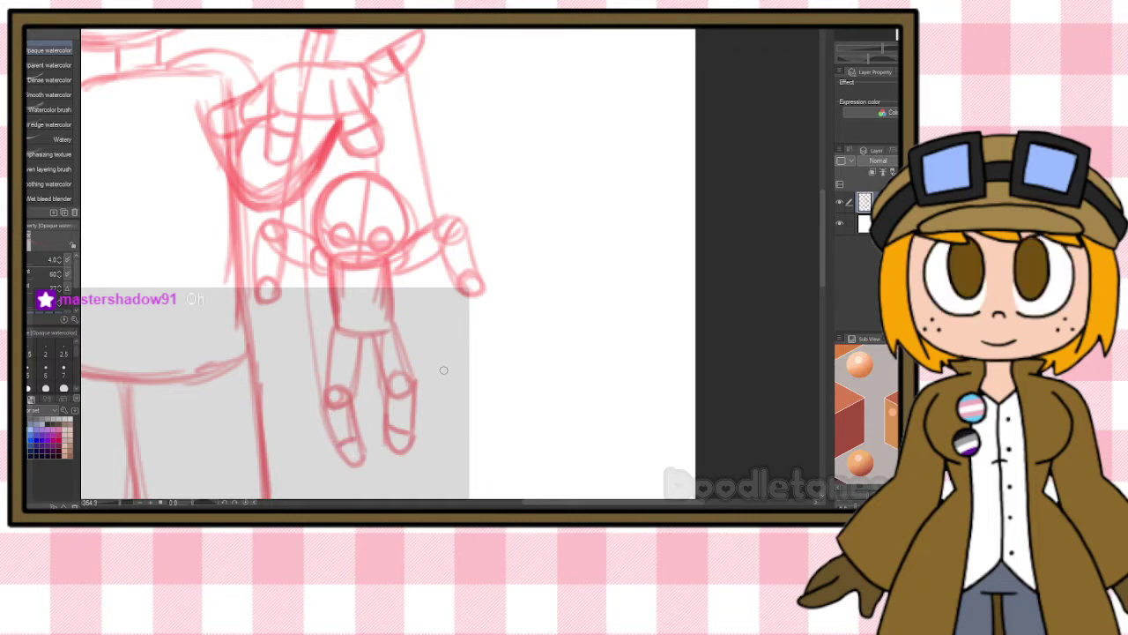
Sketch the tilted upper lid lines of both eyes on the large figure's head and trim the overshooting inner end.
scroll(442, 334, "down", 5)
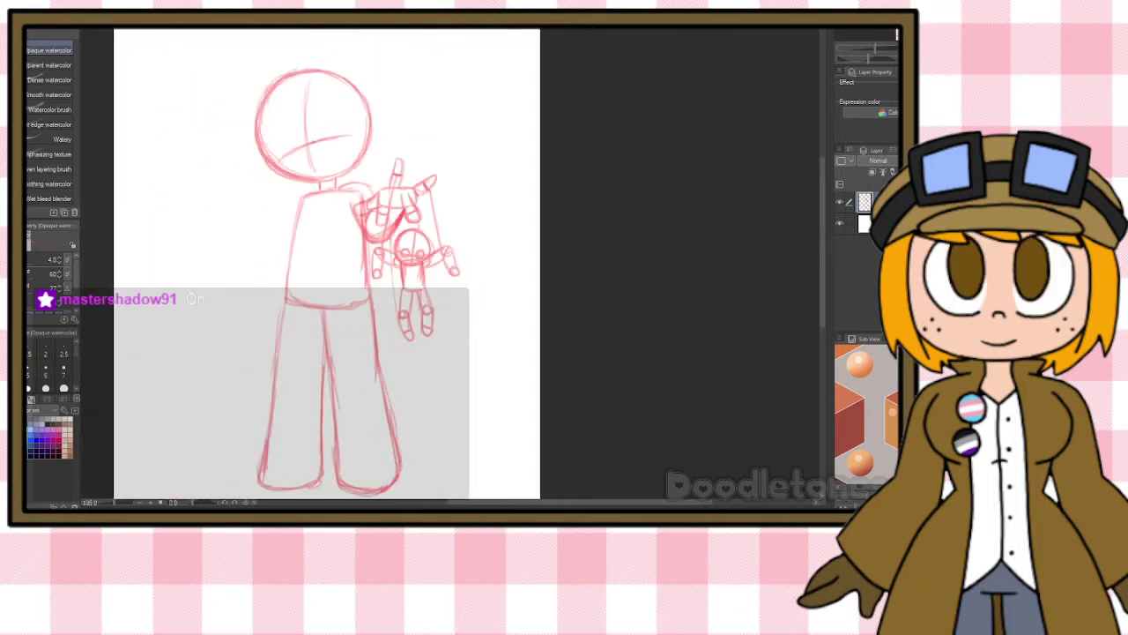
scroll(291, 92, "up", 2)
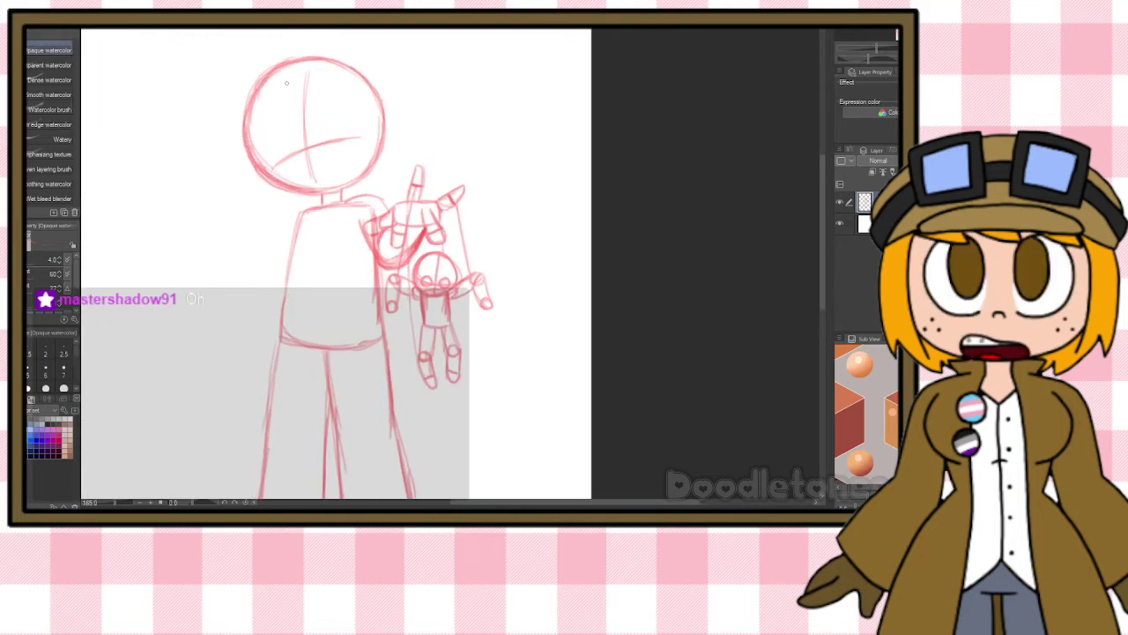
scroll(286, 88, "up", 1)
scroll(284, 104, "down", 1)
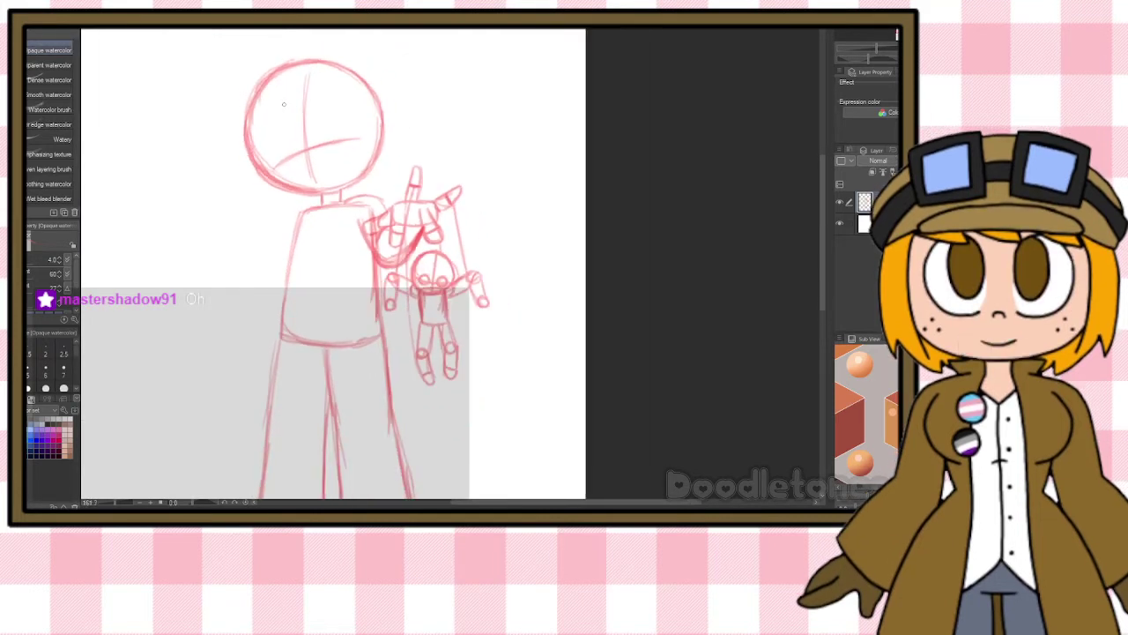
scroll(284, 104, "down", 1)
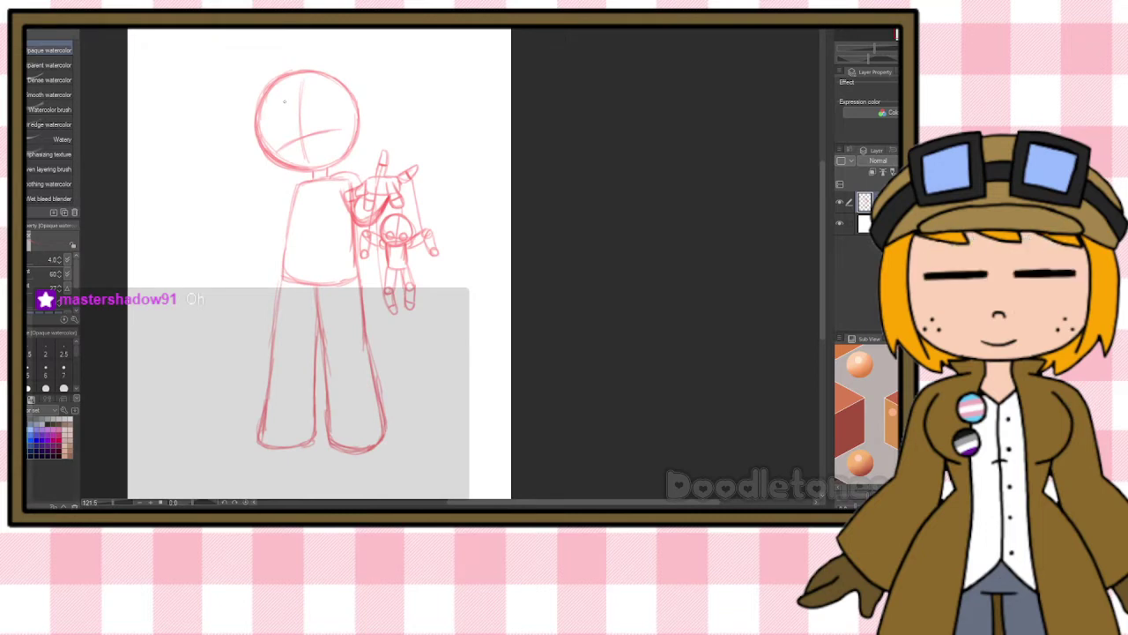
scroll(284, 102, "up", 1)
scroll(284, 101, "up", 3)
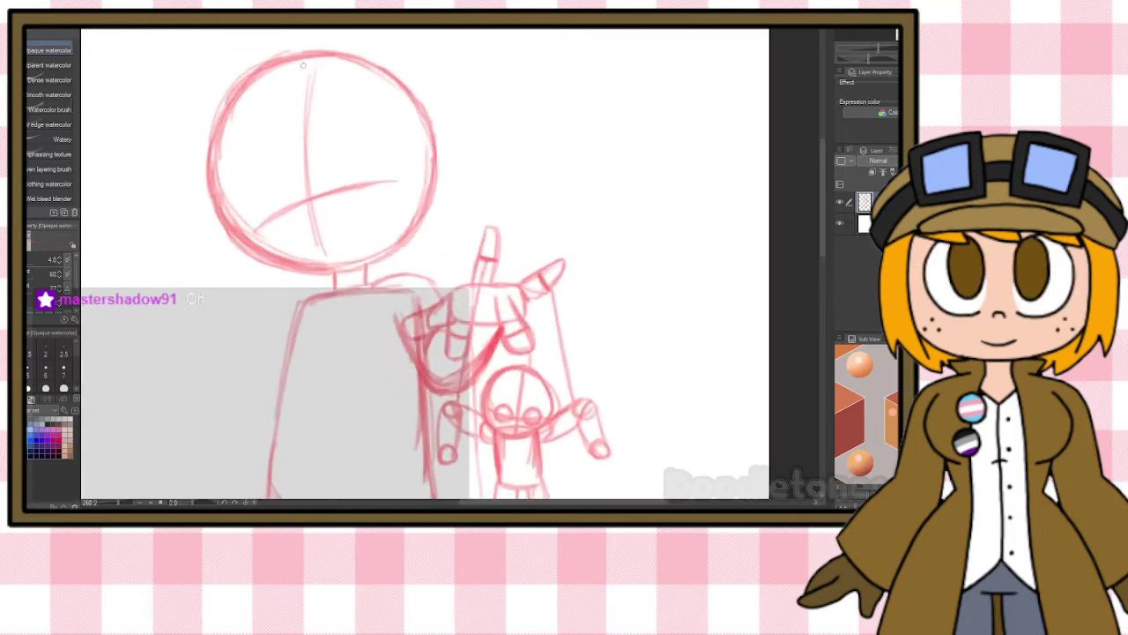
left_click_drag(265, 234, 198, 290)
left_click_drag(332, 208, 418, 190)
left_click_drag(229, 256, 410, 190)
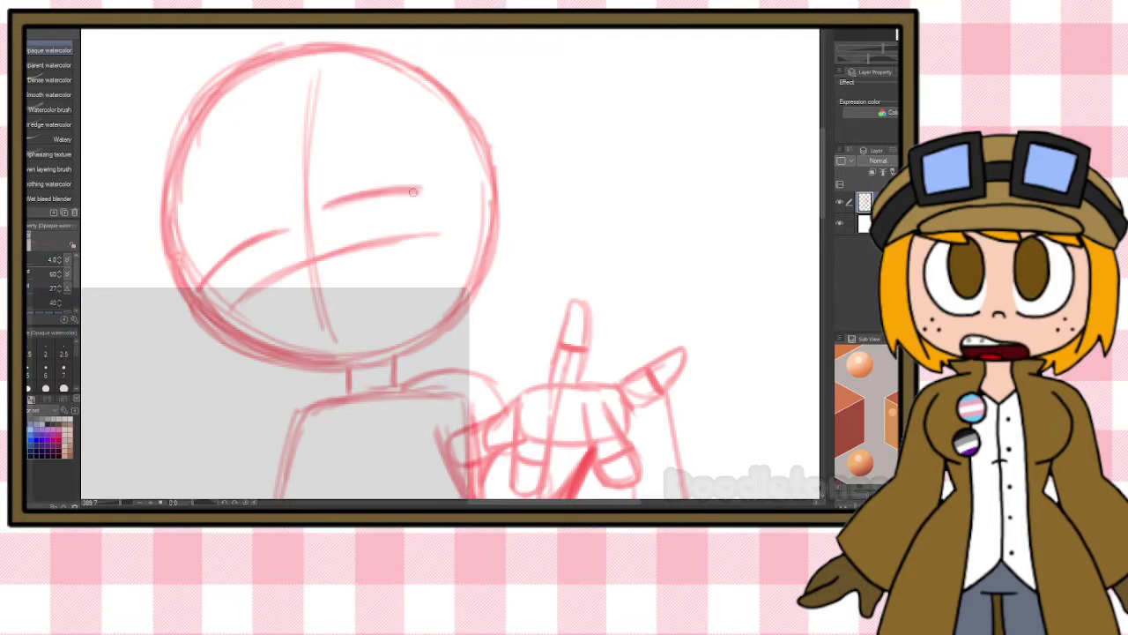
key("e")
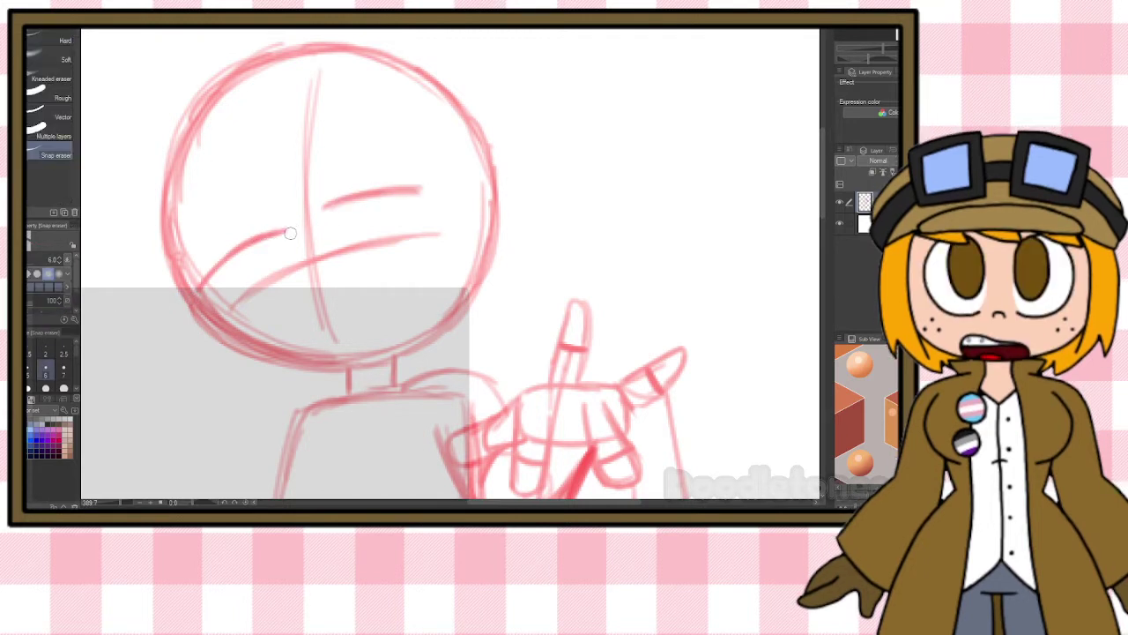
key("b")
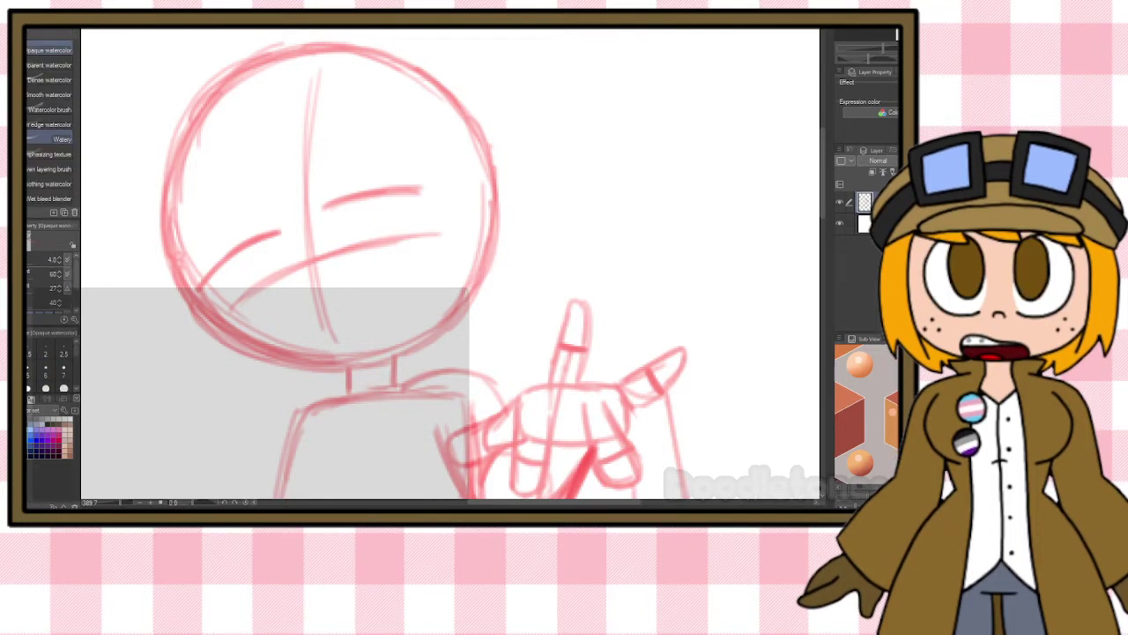
Draw the inner corners, outer sides and lower lids to outline both of the large figure's eyes.
mouse_move(210, 302)
left_mouse_down()
mouse_move(264, 326)
mouse_move(291, 305)
left_mouse_up()
left_click_drag(280, 233, 292, 252)
left_click_drag(322, 202, 331, 235)
mouse_move(420, 189)
left_mouse_down()
mouse_move(431, 261)
mouse_move(407, 277)
left_mouse_up()
left_click_drag(431, 237, 349, 280)
Draw a tall oval iris inside each of the large figure's eyes.
mouse_move(250, 249)
left_mouse_down()
mouse_move(286, 261)
mouse_move(291, 301)
mouse_move(256, 259)
mouse_move(280, 258)
mouse_move(254, 289)
left_mouse_up()
key("ctrl+z")
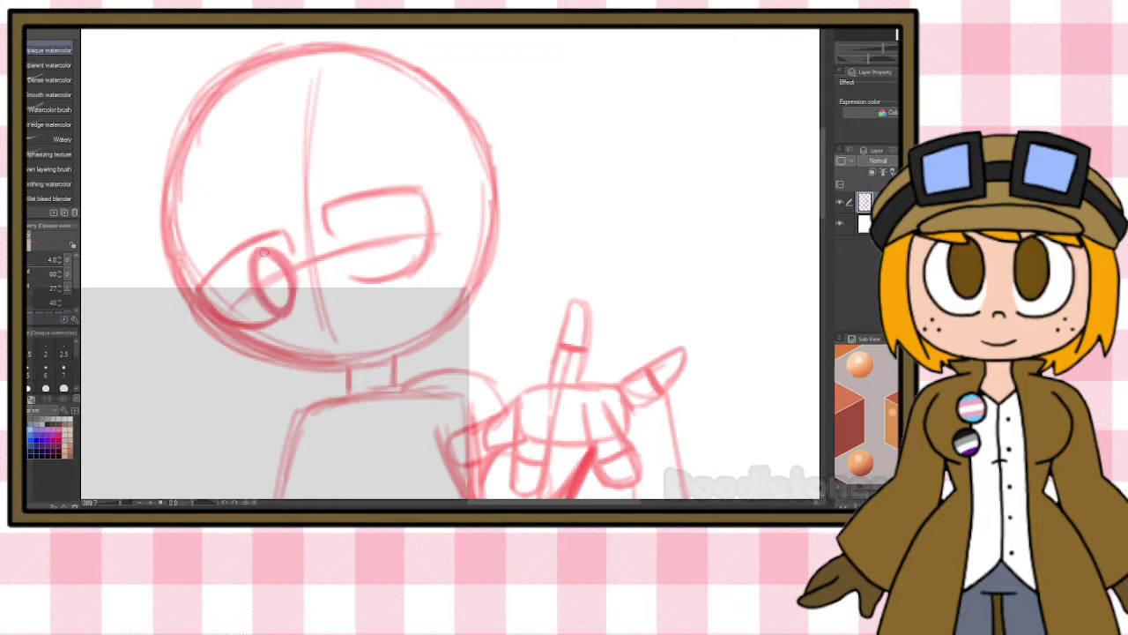
mouse_move(402, 207)
left_mouse_down()
mouse_move(389, 263)
mouse_move(420, 256)
left_mouse_up()
left_click_drag(388, 247, 397, 264)
mouse_move(399, 201)
left_mouse_down()
mouse_move(417, 264)
mouse_move(387, 260)
left_mouse_up()
Add a small nose beside the vertical face guideline and a slanted, toothy grin along the cheek.
left_click_drag(310, 306, 316, 320)
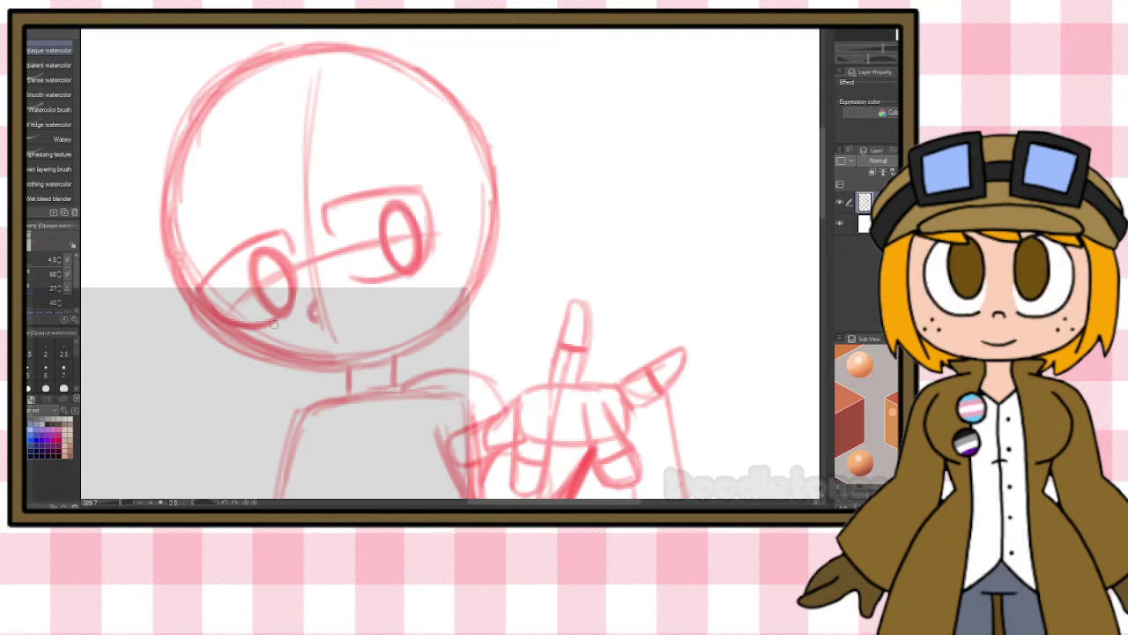
mouse_move(369, 351)
left_mouse_down()
mouse_move(380, 325)
mouse_move(369, 336)
mouse_move(440, 268)
mouse_move(455, 276)
mouse_move(426, 278)
mouse_move(466, 290)
mouse_move(463, 274)
mouse_move(462, 283)
mouse_move(422, 280)
mouse_move(369, 336)
mouse_move(366, 357)
mouse_move(416, 317)
mouse_move(418, 333)
mouse_move(401, 311)
mouse_move(427, 292)
mouse_move(453, 316)
left_mouse_up()
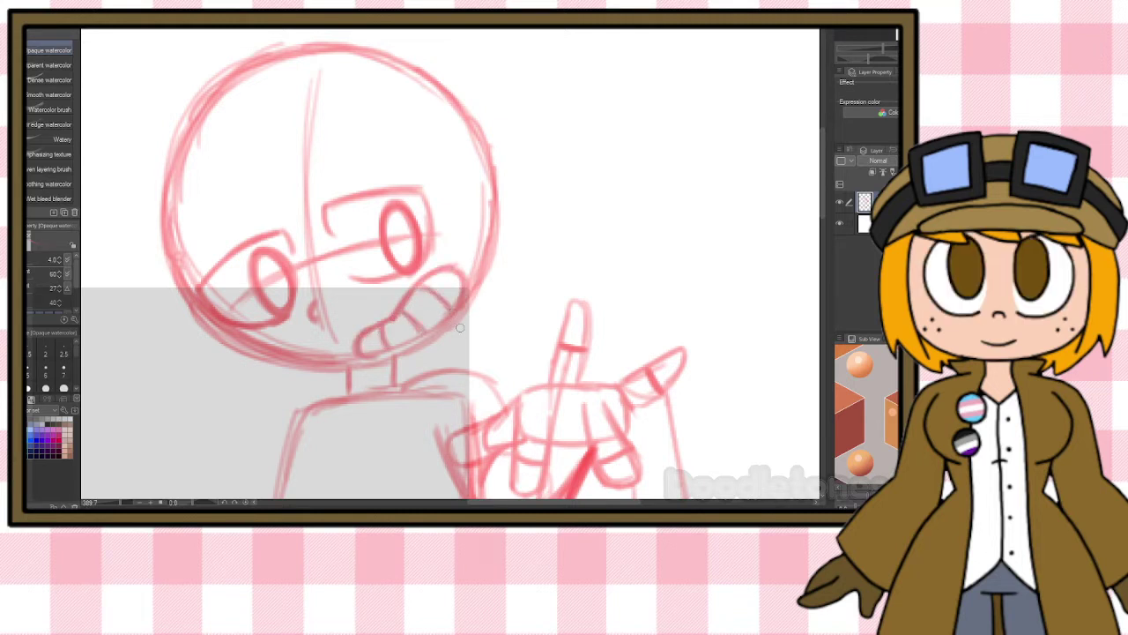
Thicken the upper lids of both eyes with heavier slanted strokes.
scroll(494, 288, "down", 4)
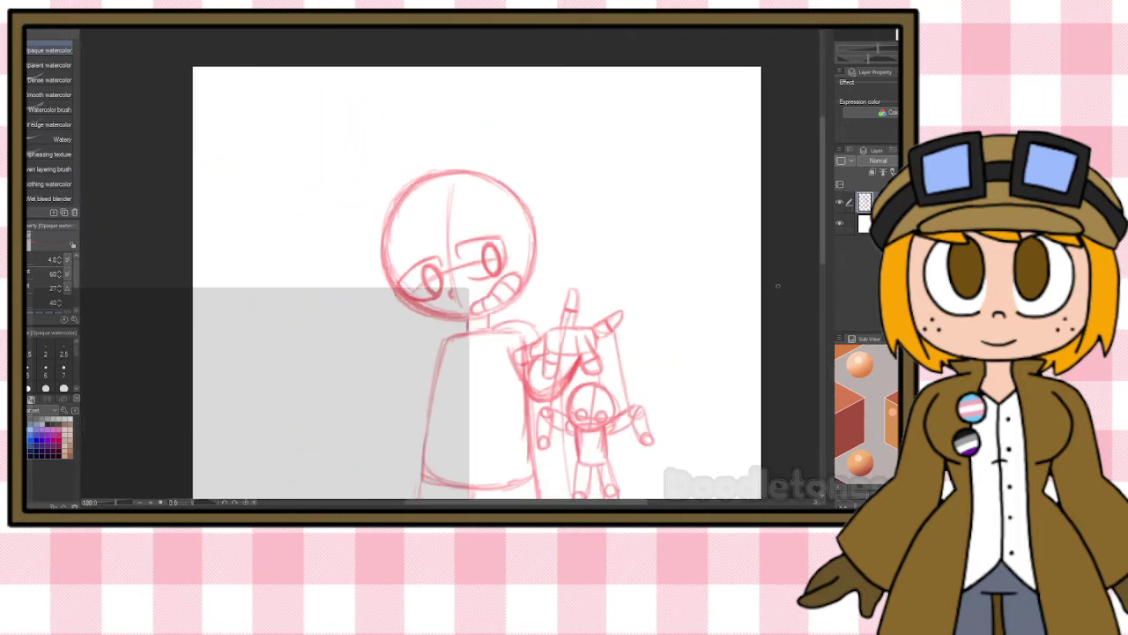
left_click_drag(824, 218, 823, 230)
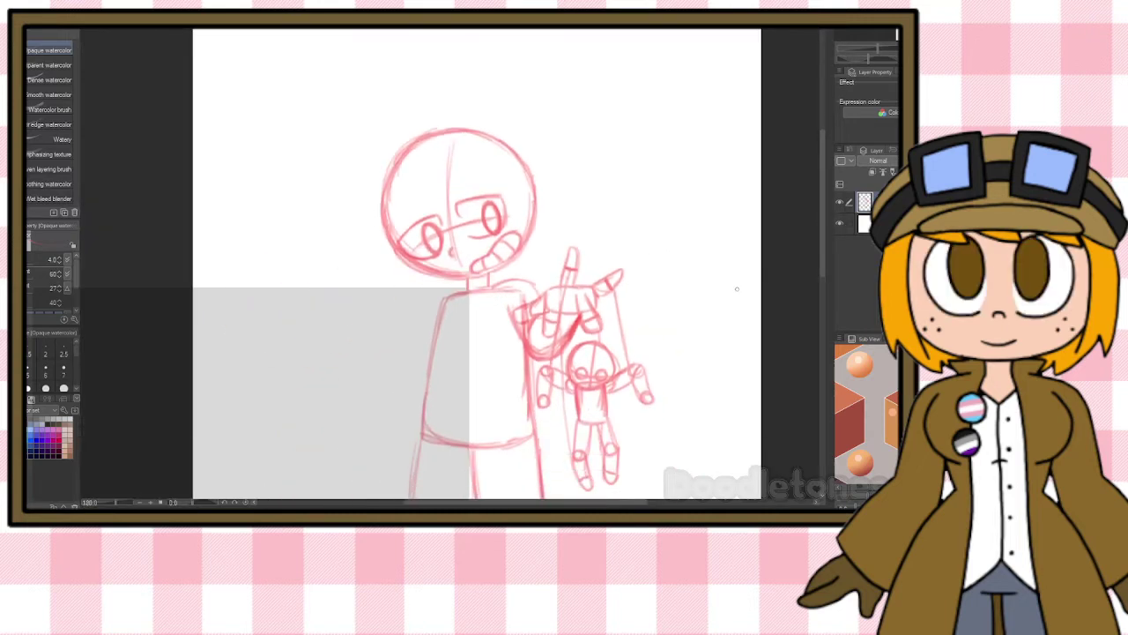
scroll(612, 233, "up", 4)
scroll(446, 162, "up", 1)
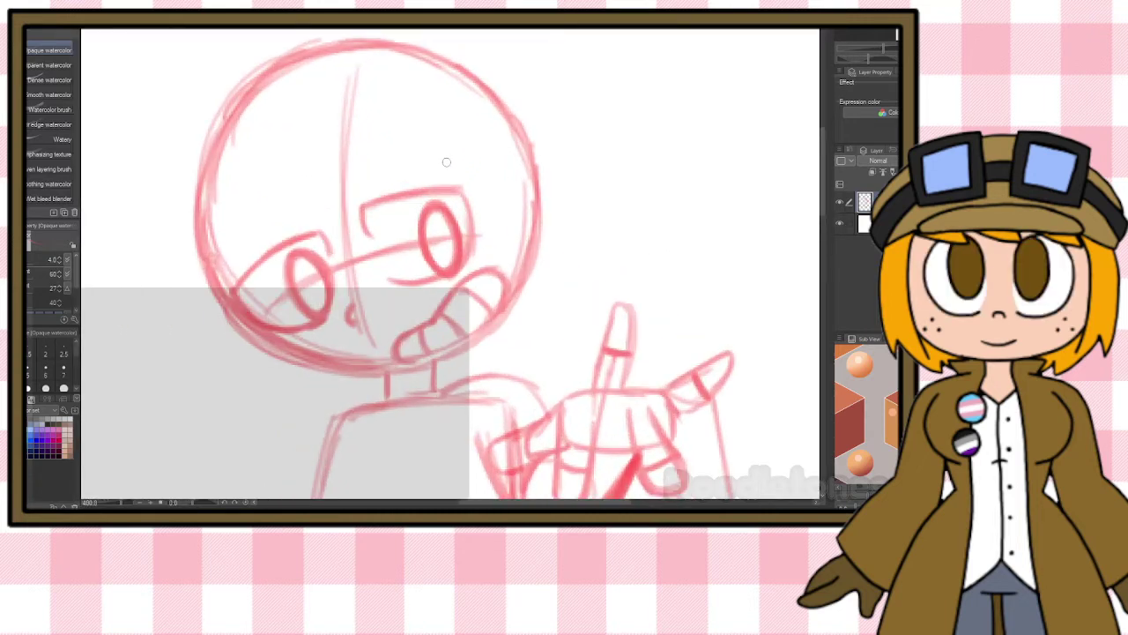
left_click_drag(364, 212, 450, 189)
mouse_move(368, 225)
left_mouse_down()
mouse_move(436, 195)
mouse_move(366, 227)
mouse_move(401, 204)
left_mouse_up()
left_click_drag(245, 291, 332, 237)
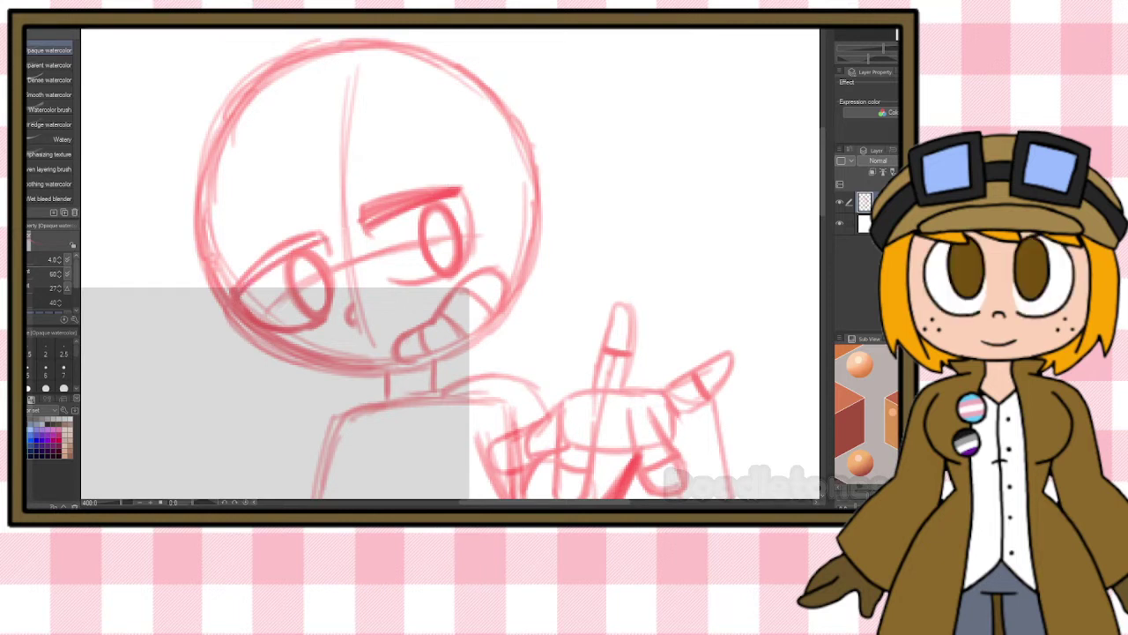
Erase the curved tops of both upper lids to make them straight and angled, and reinforce the inner corner.
key("e")
mouse_move(231, 280)
left_mouse_down()
mouse_move(304, 230)
mouse_move(279, 244)
mouse_move(441, 184)
left_mouse_up()
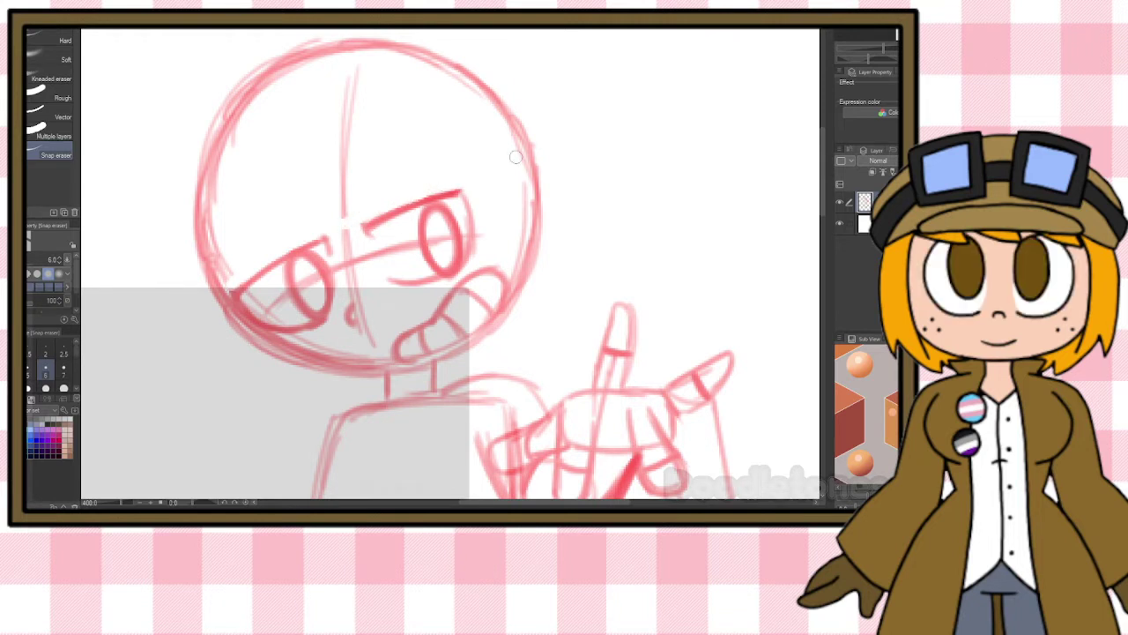
key("b")
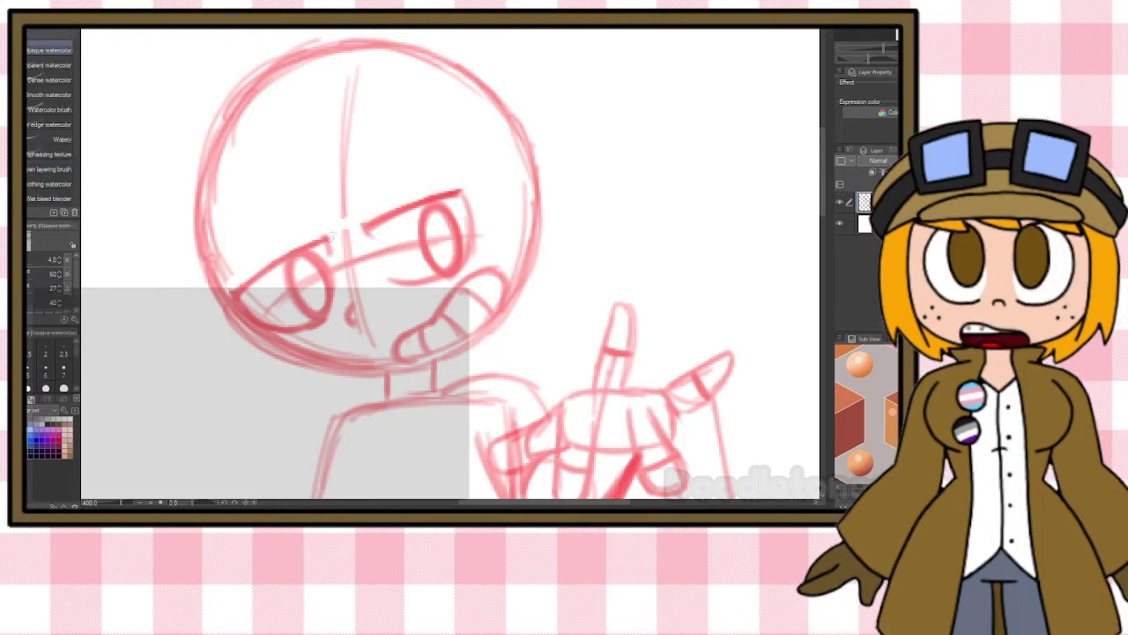
left_click_drag(291, 256, 326, 241)
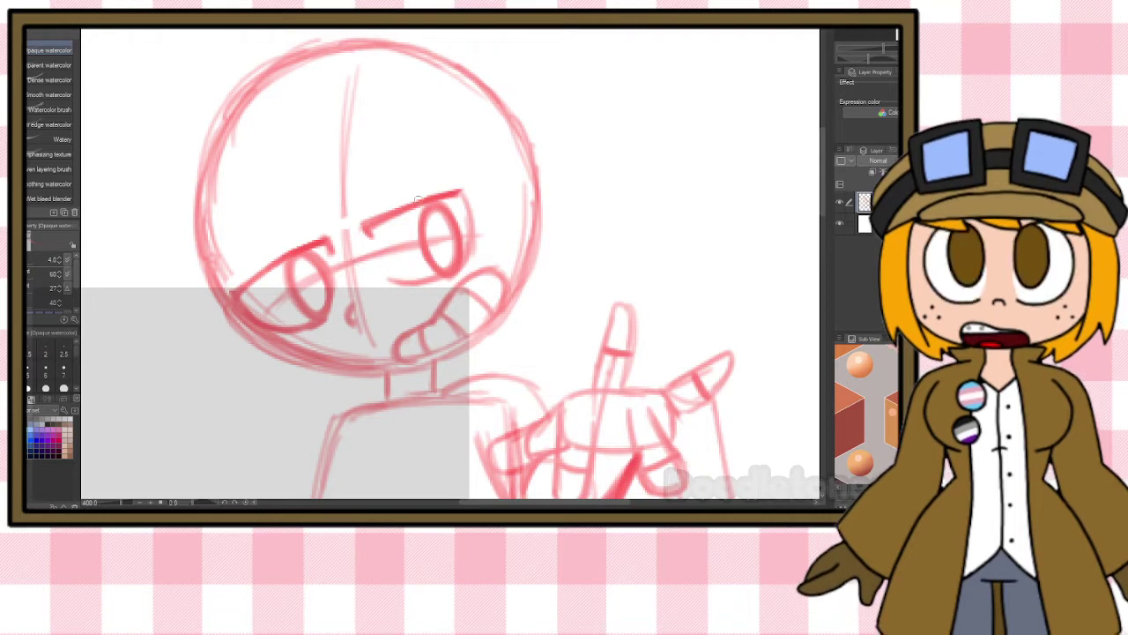
Sketch the other arm's shoulder curve beside the torso and a slanted forearm line further out.
scroll(382, 236, "down", 5)
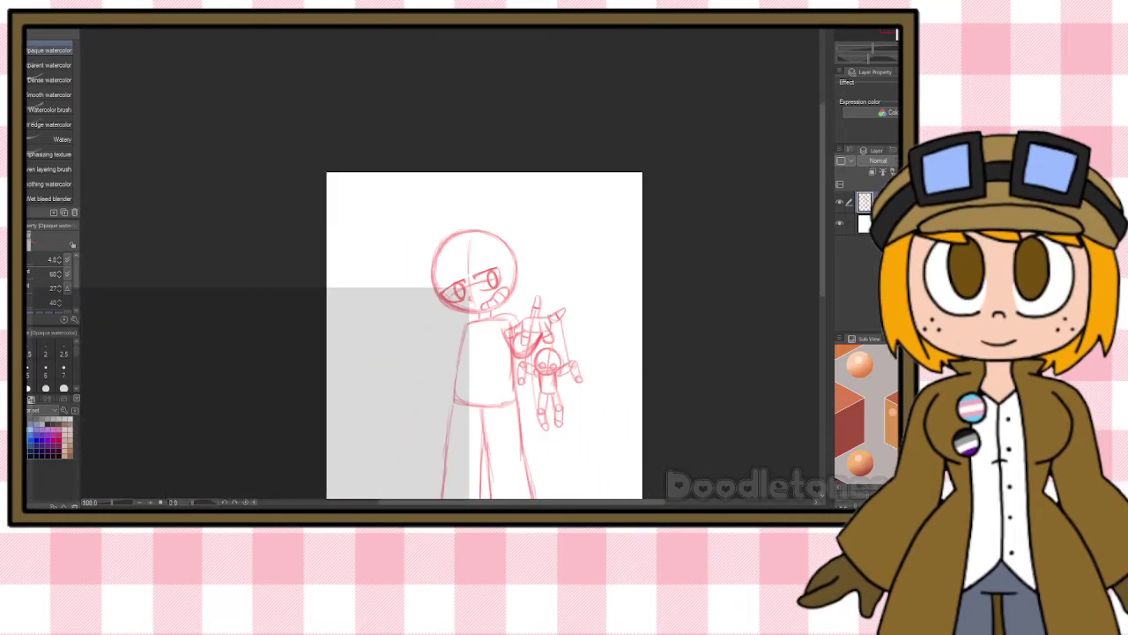
scroll(548, 315, "down", 2)
scroll(544, 272, "up", 1)
scroll(544, 272, "up", 5)
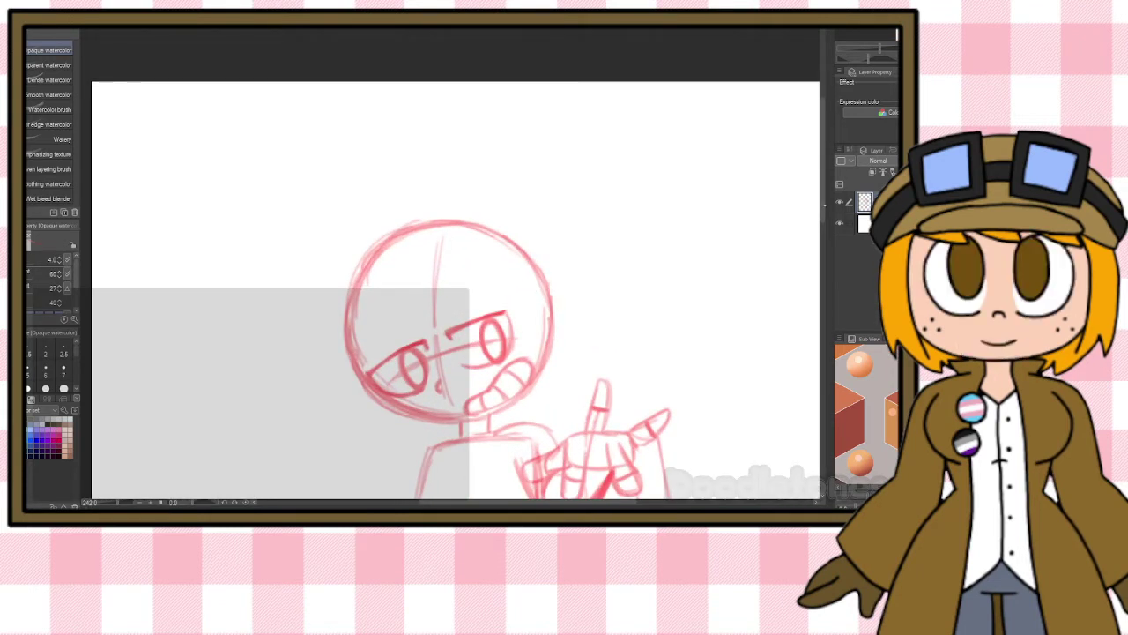
scroll(810, 205, "down", 5)
scroll(805, 226, "up", 1)
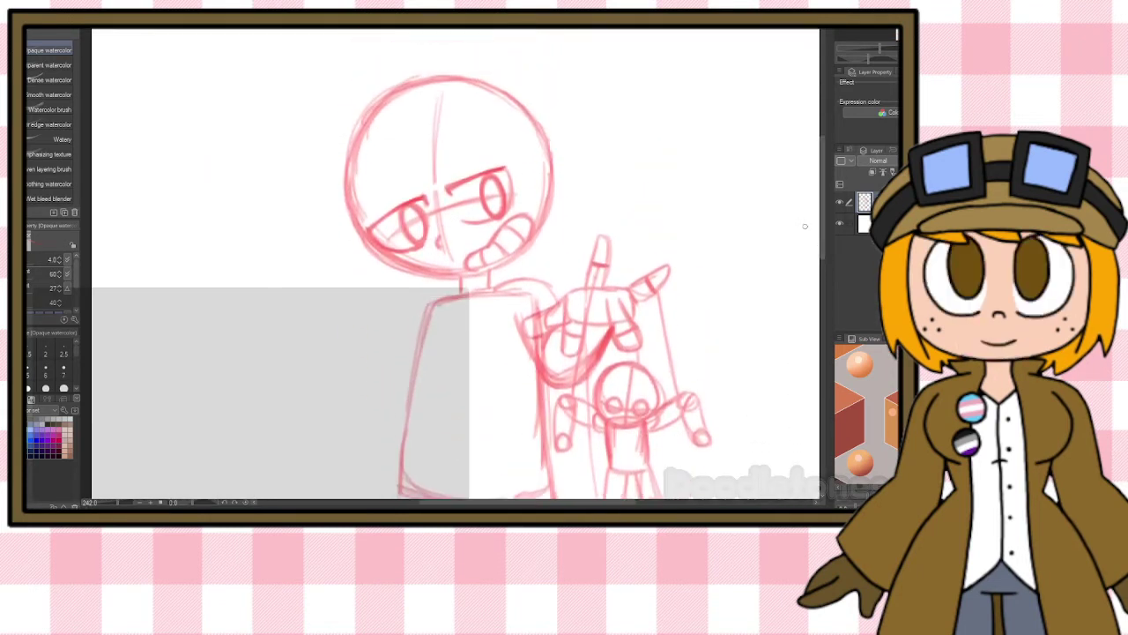
mouse_move(456, 294)
left_mouse_down()
mouse_move(407, 331)
mouse_move(416, 307)
mouse_move(397, 352)
left_mouse_up()
left_click_drag(273, 318, 339, 362)
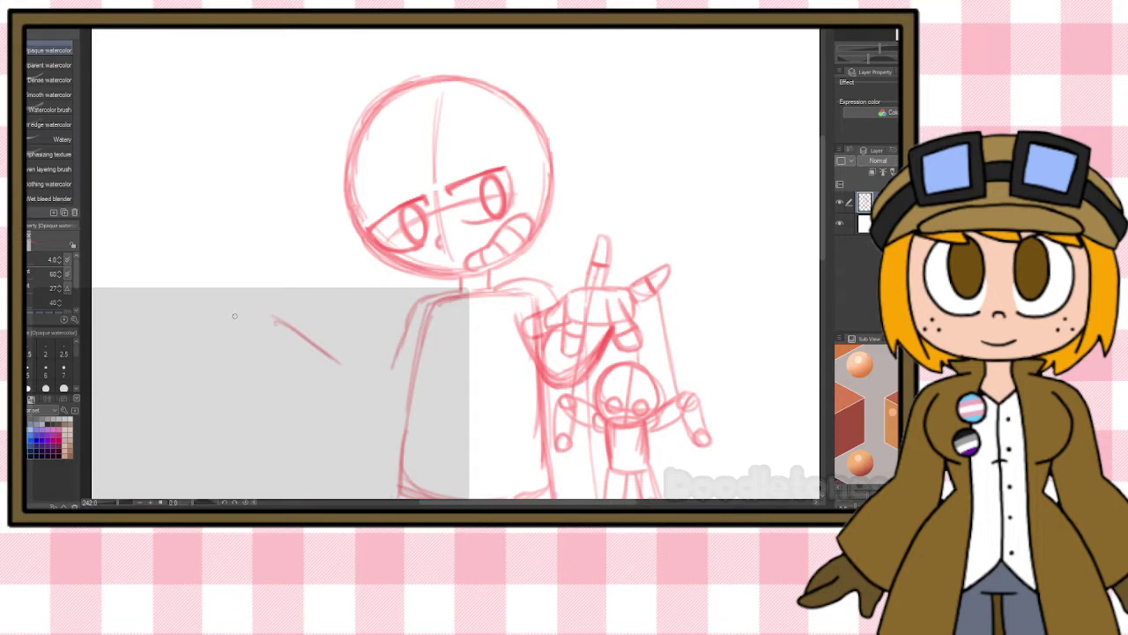
Sketch a boxy palm for the second hand beyond the end of the forearm line.
mouse_move(191, 324)
left_mouse_down()
mouse_move(197, 284)
mouse_move(244, 314)
mouse_move(236, 347)
left_mouse_up()
left_click_drag(192, 324, 226, 344)
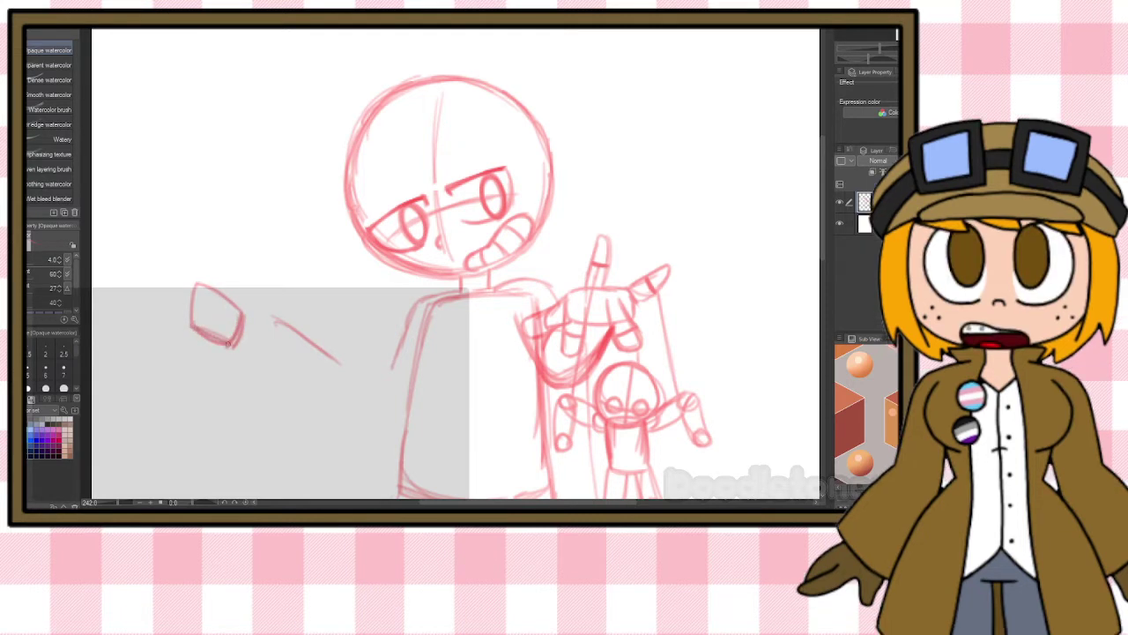
left_click_drag(201, 284, 245, 319)
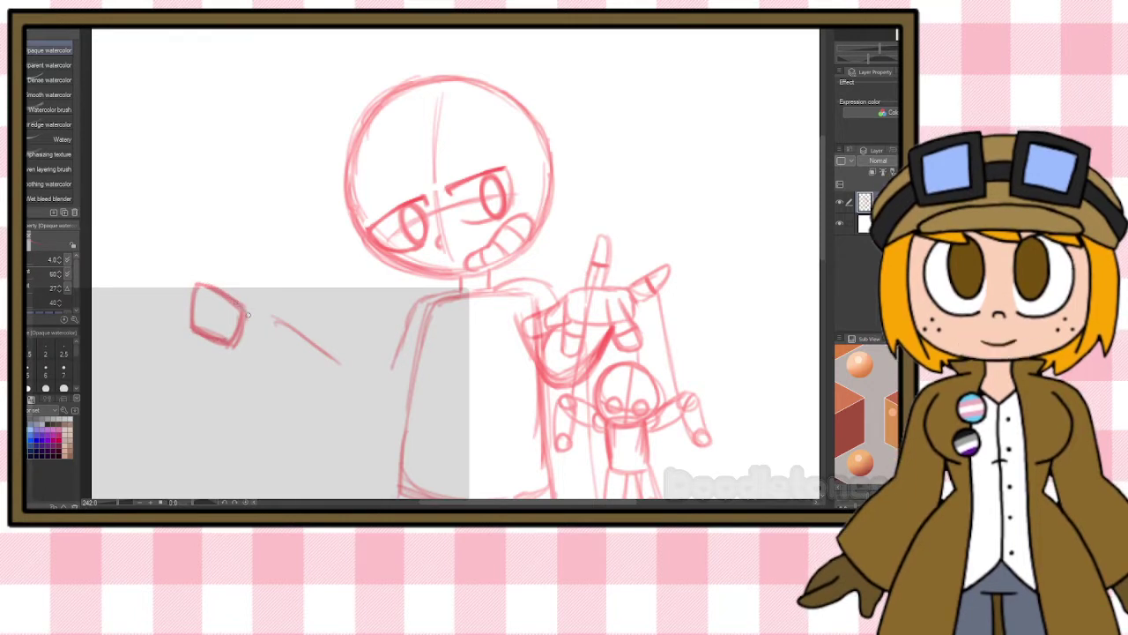
left_click_drag(199, 284, 139, 273)
left_click_drag(190, 329, 166, 354)
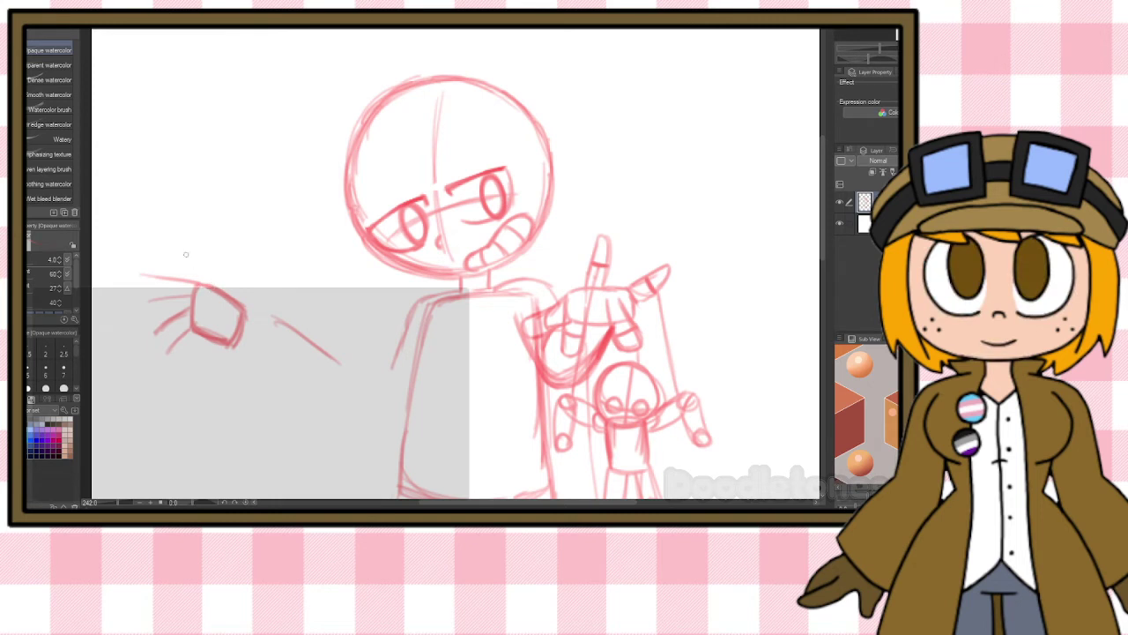
key("ctrl+z")
key("ctrl+z")
key("ctrl+z")
key("ctrl+z")
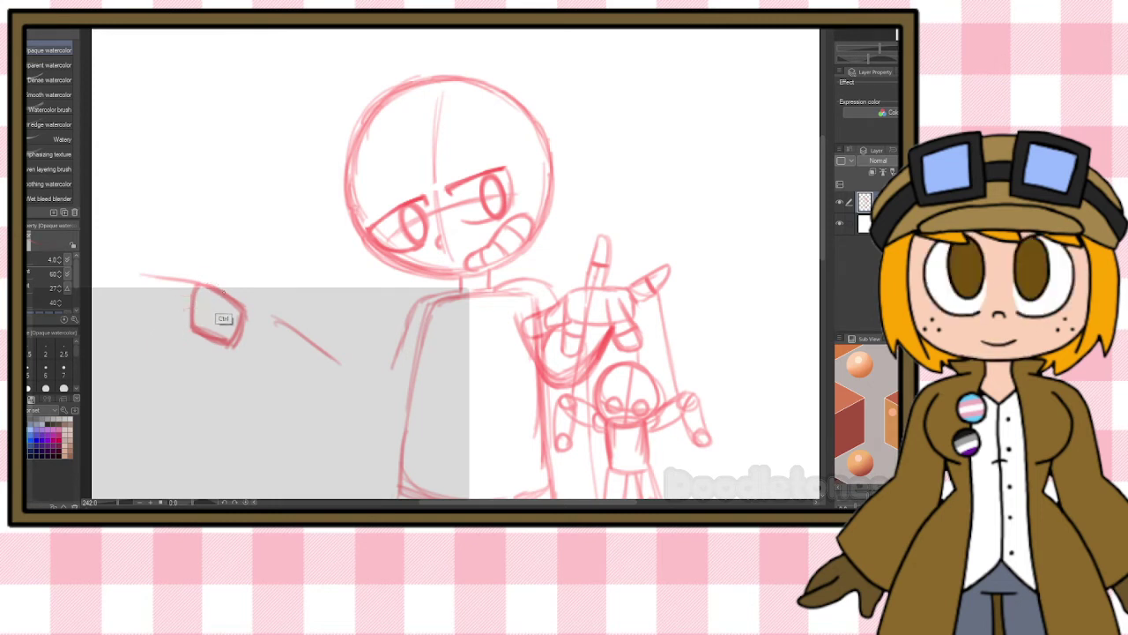
key("ctrl+z")
Sketch the second hand's thumb above the palm and long pointed fingers extending outward from it.
left_click_drag(217, 284, 247, 303)
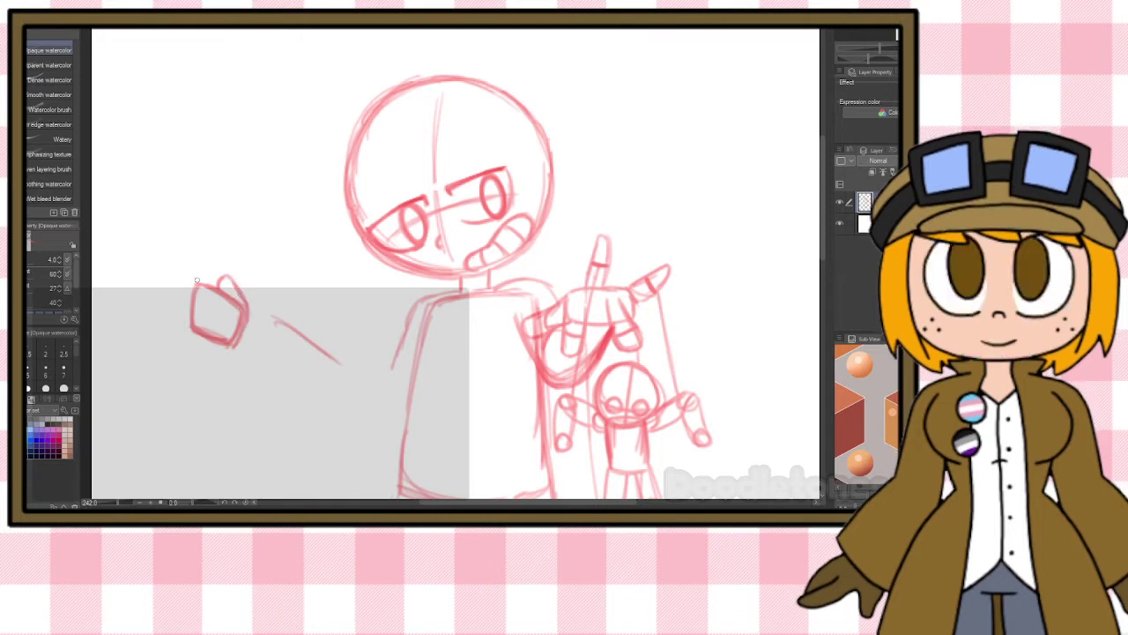
mouse_move(160, 277)
left_mouse_down()
mouse_move(194, 282)
mouse_move(139, 289)
mouse_move(184, 299)
left_mouse_up()
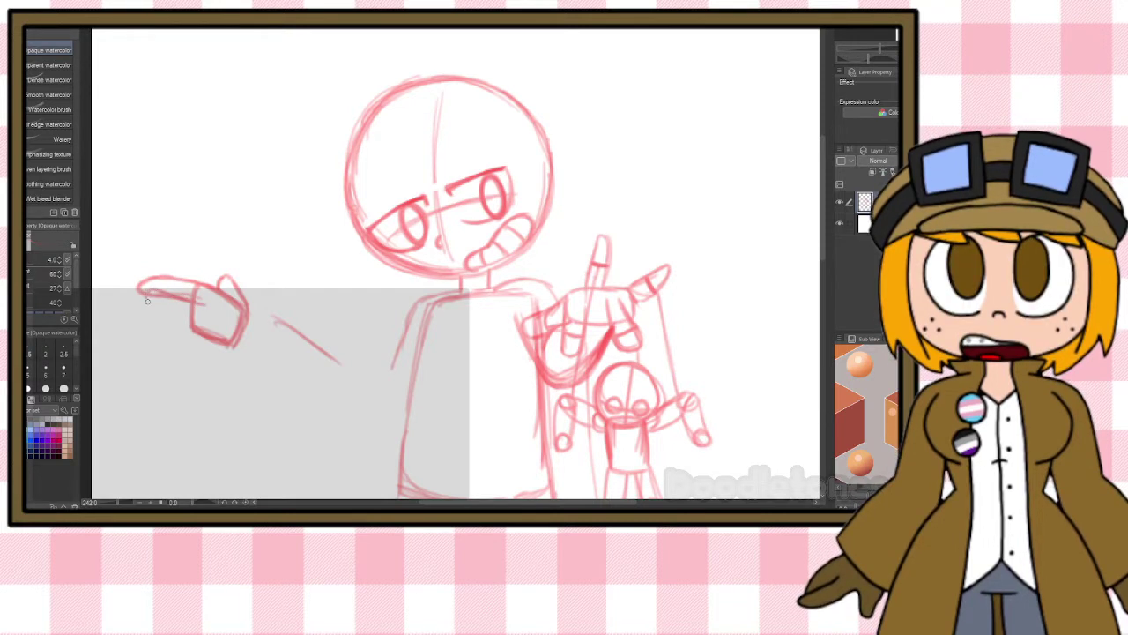
left_click_drag(144, 296, 195, 327)
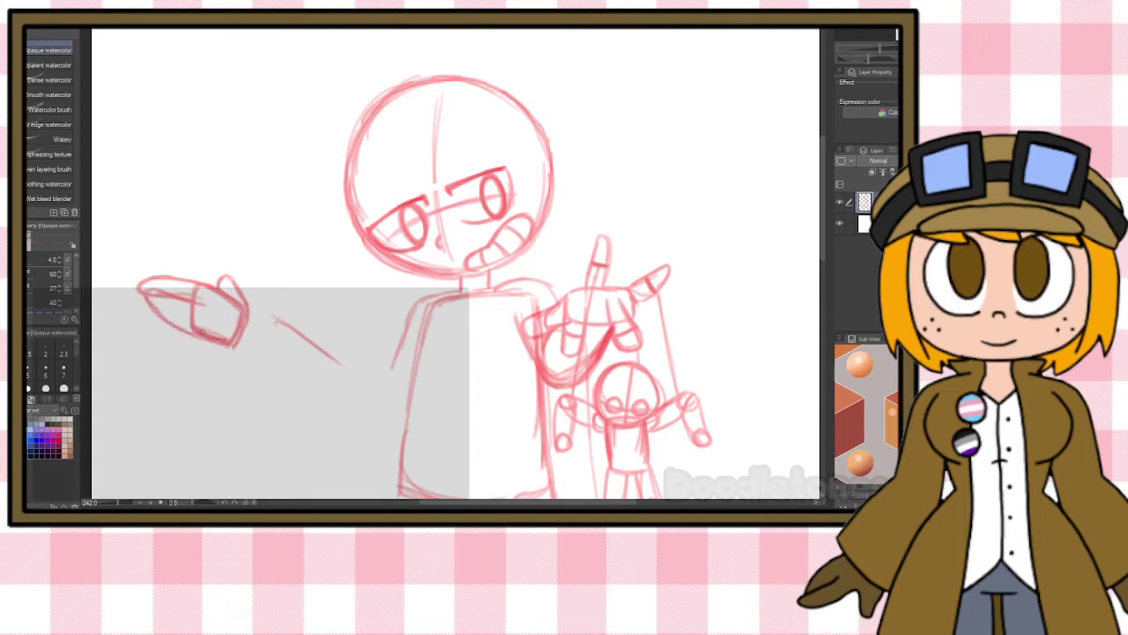
Lasso the second hand's fingers and shift them inward over the palm to shorten them, then deselect.
scroll(239, 272, "up", 2)
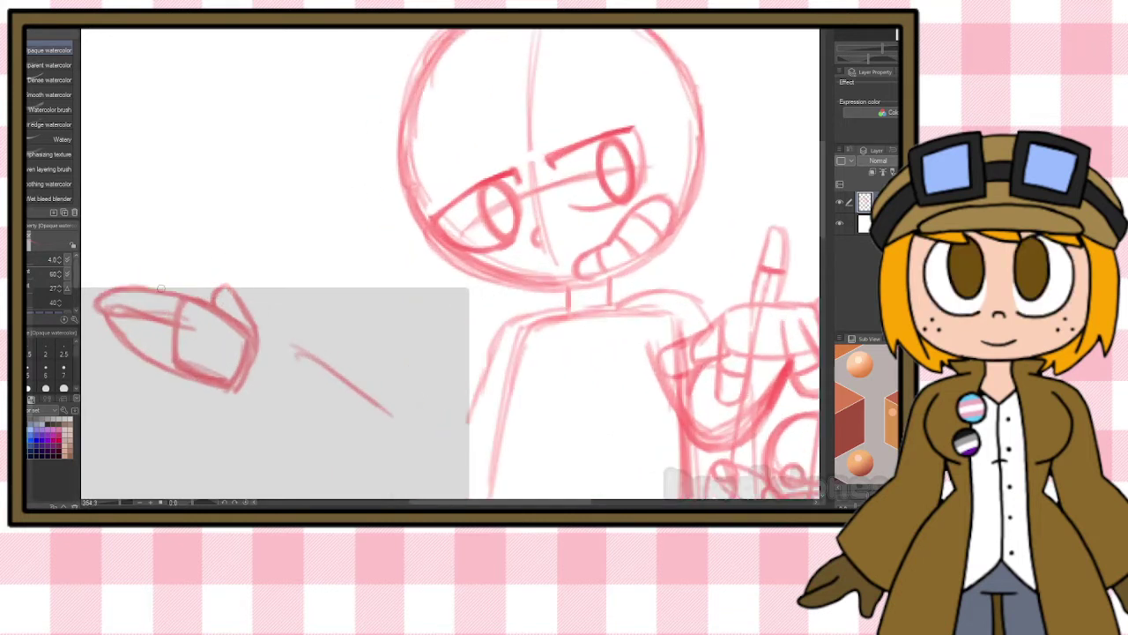
left_click_drag(431, 503, 394, 503)
scroll(306, 422, "up", 1)
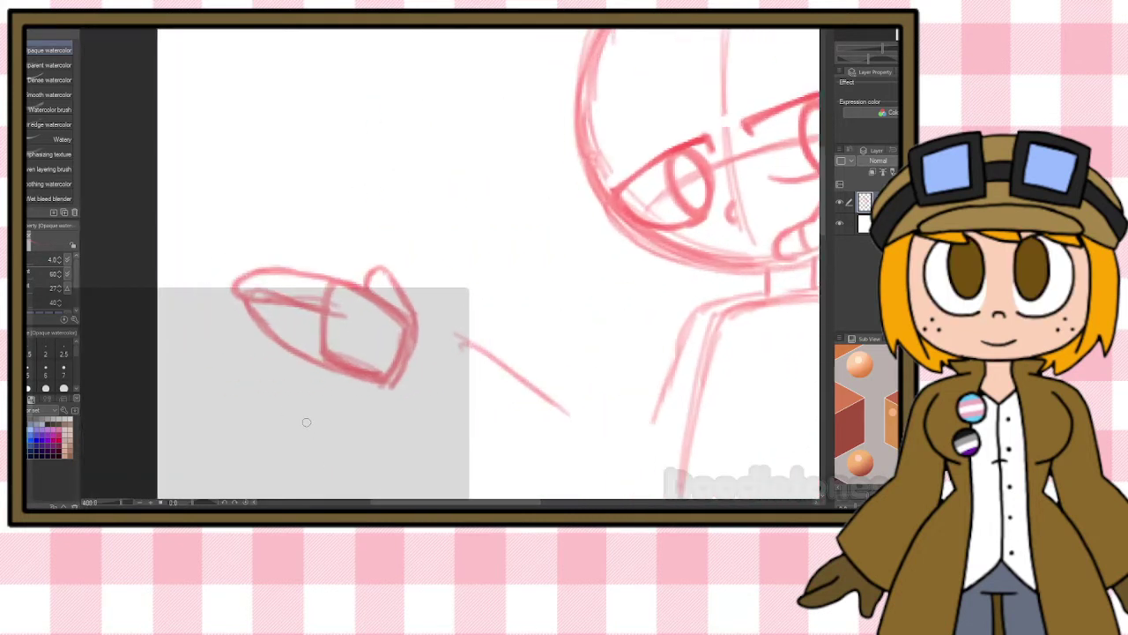
key("m")
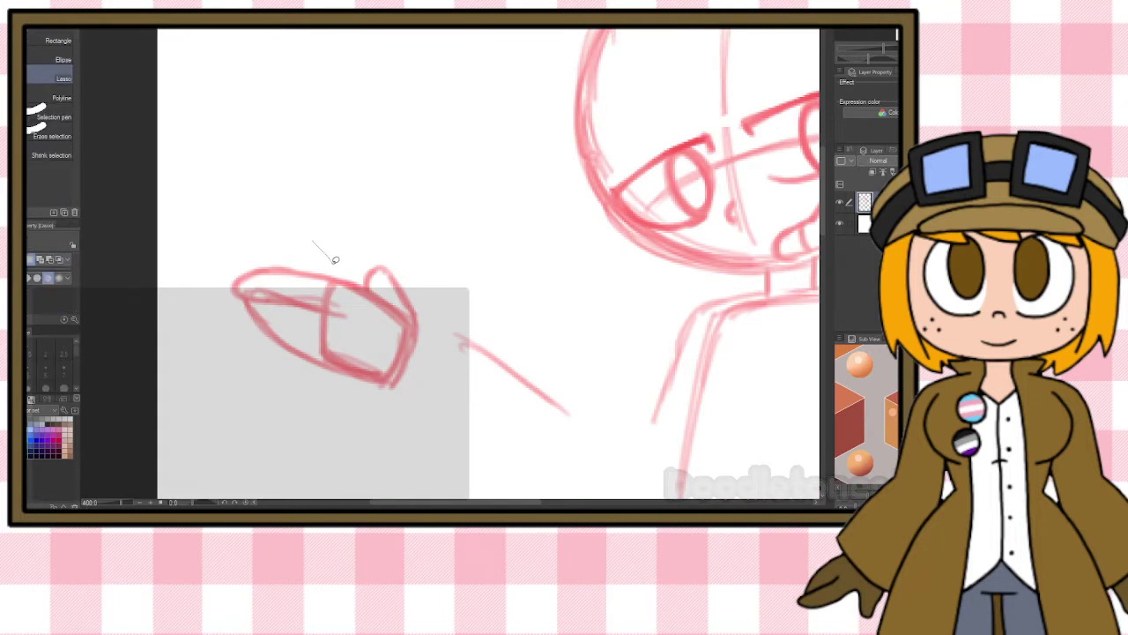
mouse_move(326, 264)
left_mouse_down()
mouse_move(323, 339)
mouse_move(217, 309)
mouse_move(328, 263)
left_mouse_up()
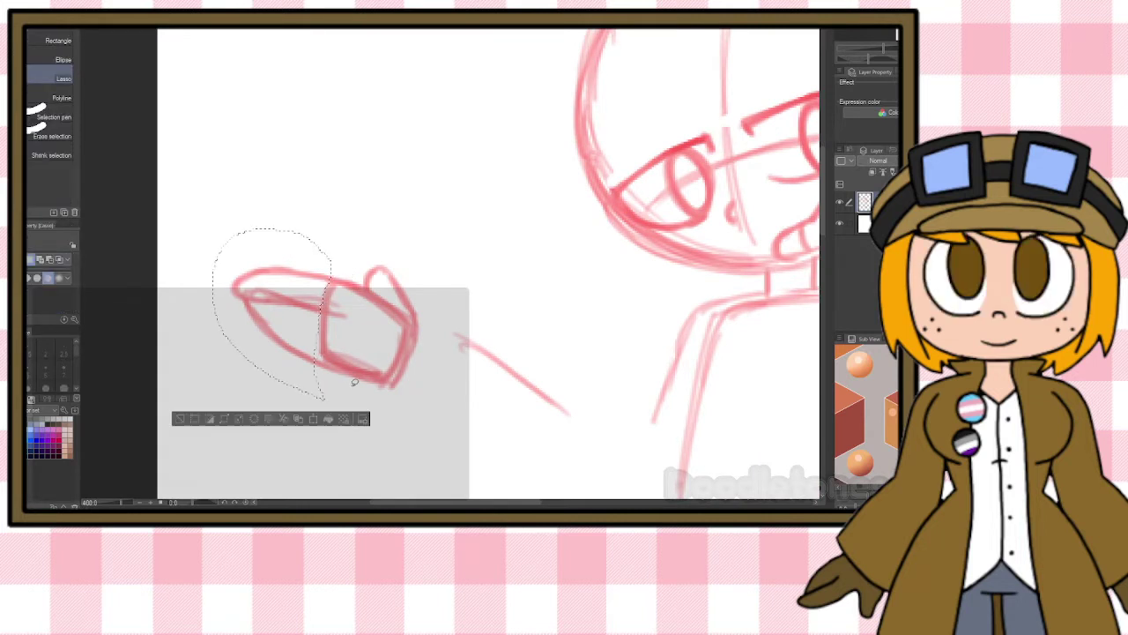
key("ctrl+t")
left_click_drag(273, 314, 326, 351)
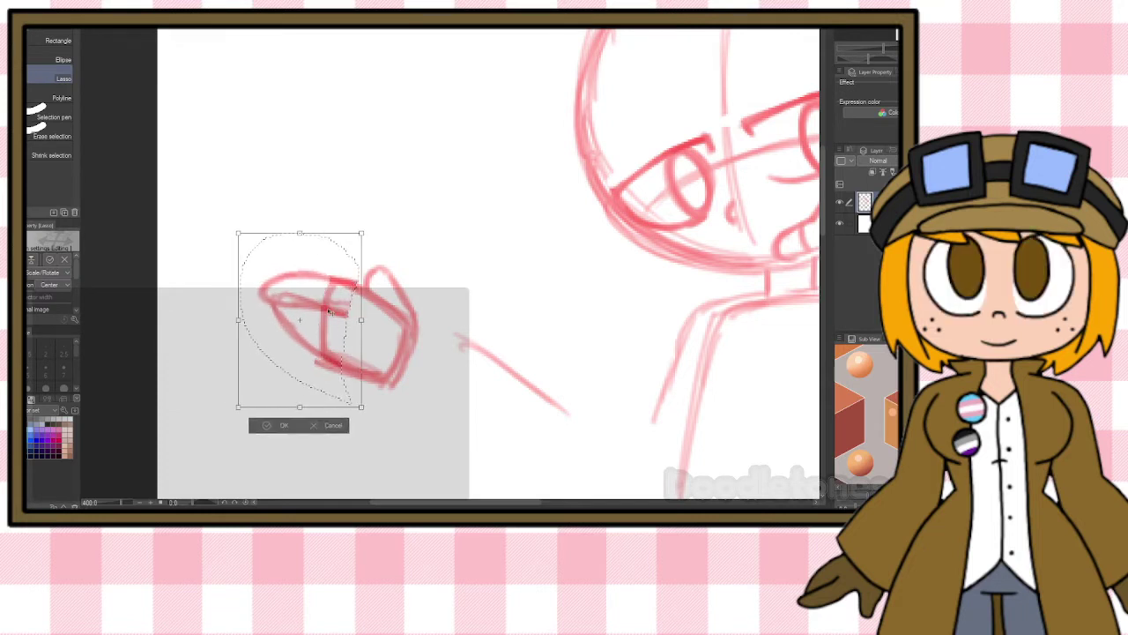
key("Return")
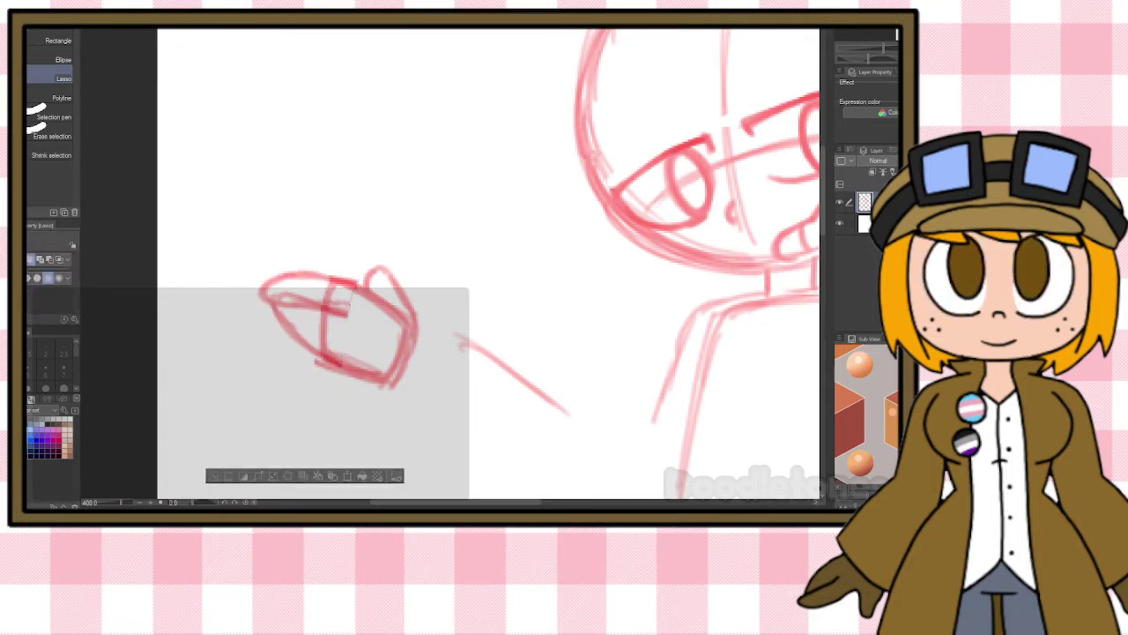
key("b")
key("ctrl+d")
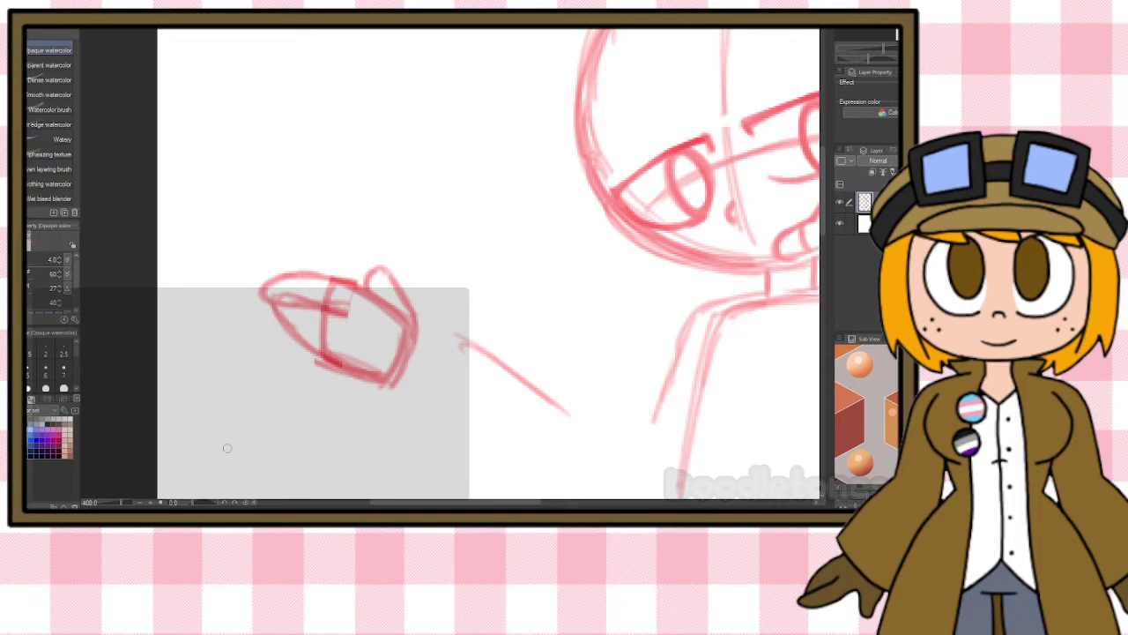
Redraw the second hand's outline with heavier strokes around the shortened fingers, palm and thumb.
left_click_drag(276, 314, 364, 377)
left_click_drag(297, 344, 342, 374)
mouse_move(297, 341)
left_mouse_down()
mouse_move(279, 302)
mouse_move(319, 301)
mouse_move(312, 284)
mouse_move(297, 288)
mouse_move(353, 311)
left_mouse_up()
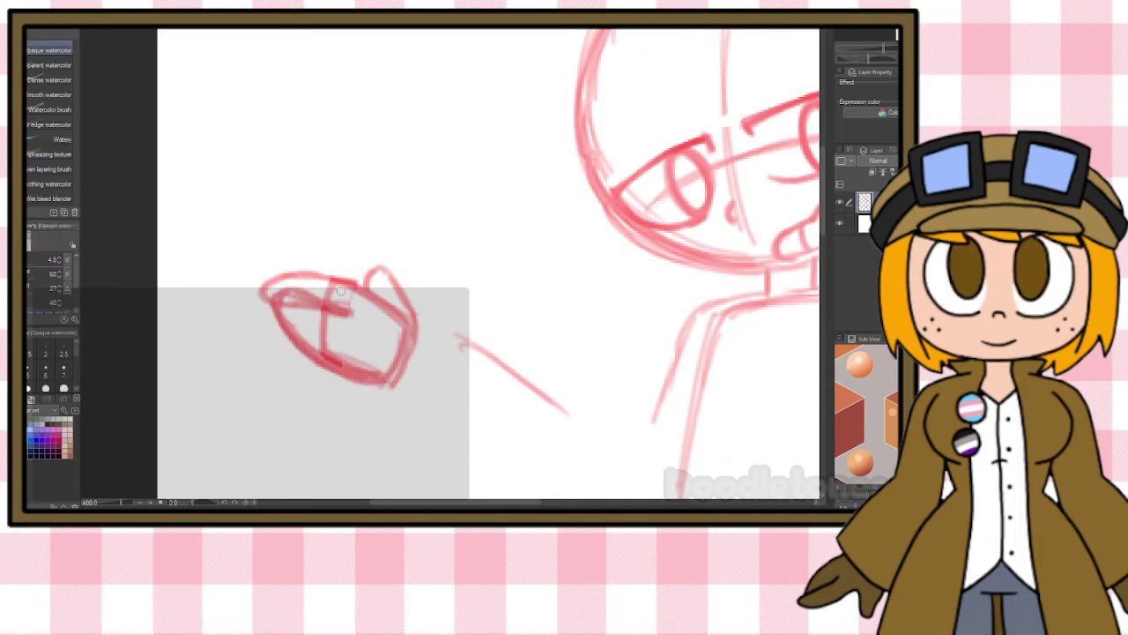
mouse_move(269, 298)
left_mouse_down()
mouse_move(284, 280)
mouse_move(396, 293)
mouse_move(422, 321)
mouse_move(411, 355)
left_mouse_up()
mouse_move(337, 367)
left_mouse_down()
mouse_move(395, 388)
mouse_move(334, 368)
left_mouse_up()
left_click_drag(282, 292, 294, 292)
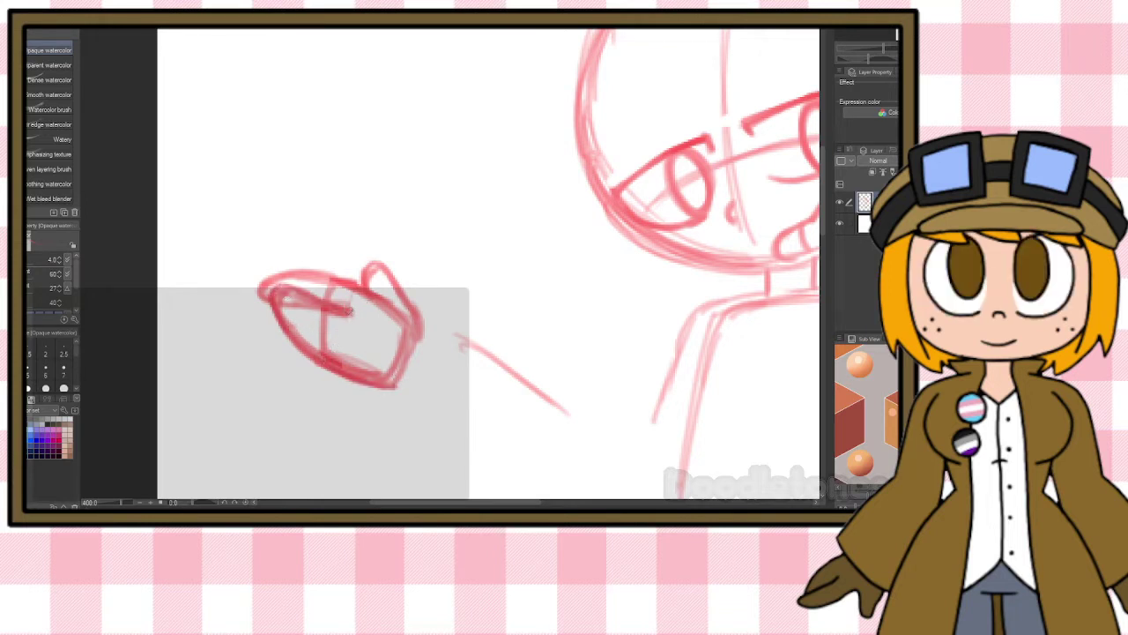
Erase part of the line dividing fingers from palm and extend the upper finger's tip to a point.
key("e")
left_click_drag(289, 300, 368, 326)
key("b")
mouse_move(292, 272)
left_mouse_down()
mouse_move(277, 281)
mouse_move(330, 276)
mouse_move(256, 287)
left_mouse_up()
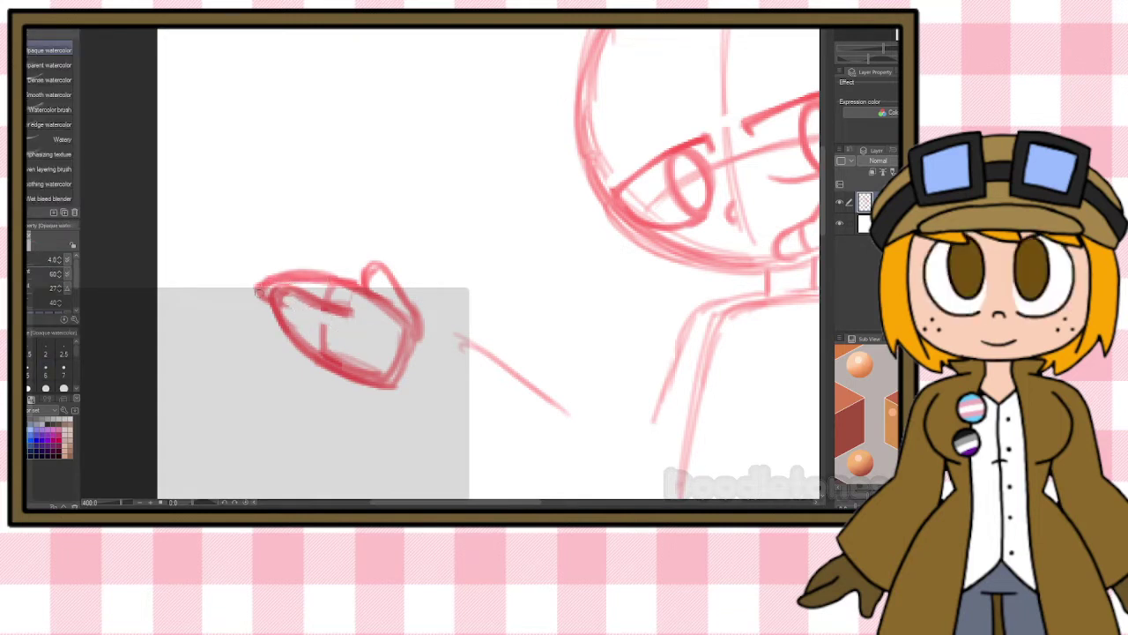
Complete the outstretched forearm with a wrist end line and a lower edge parallel to the upper one.
scroll(313, 274, "down", 3)
scroll(441, 303, "up", 2)
mouse_move(374, 316)
left_mouse_down()
mouse_move(356, 376)
mouse_move(399, 399)
left_mouse_up()
left_click_drag(375, 386, 452, 440)
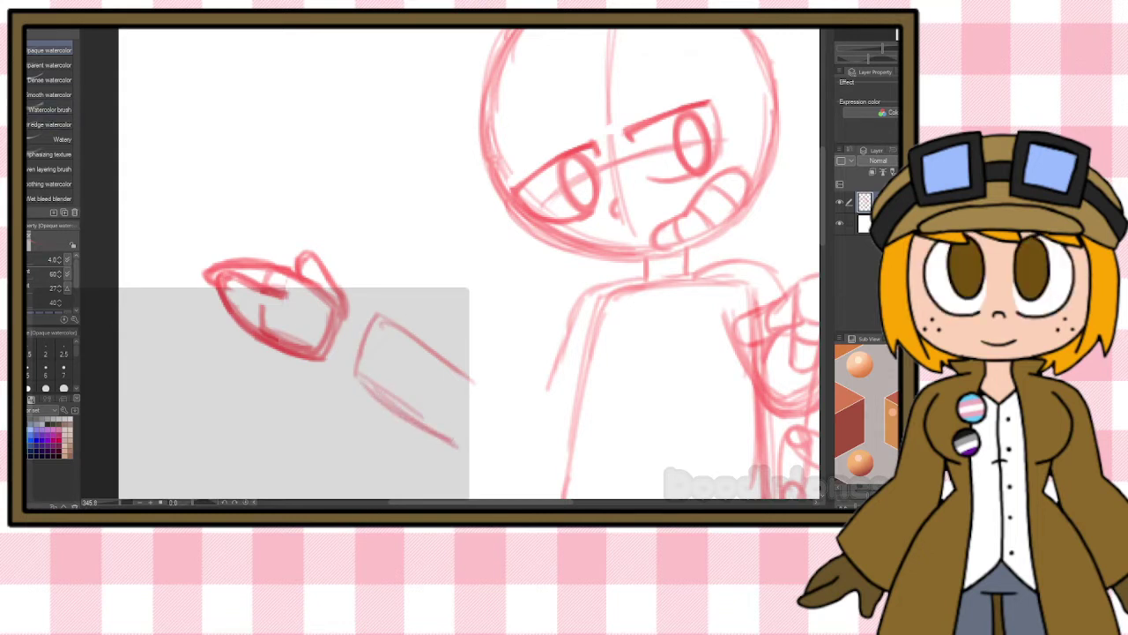
Lasso the detached forearm and move it inward to meet the shoulder curve beside the torso.
key("m")
mouse_move(389, 270)
left_mouse_down()
mouse_move(365, 454)
mouse_move(366, 308)
left_mouse_up()
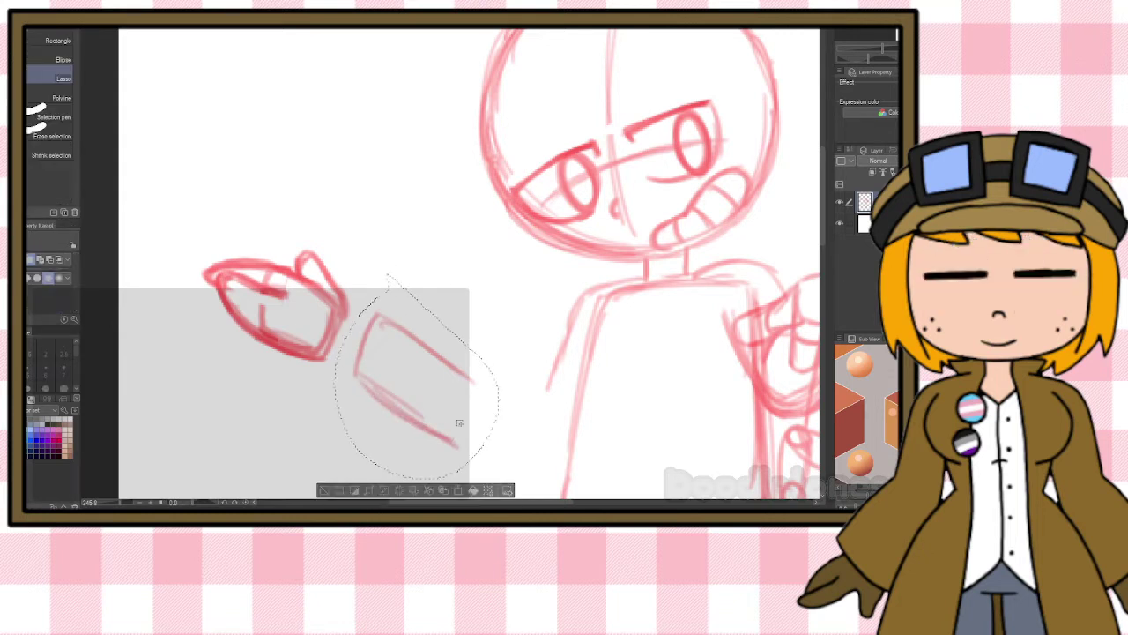
key("ctrl+t")
left_click_drag(480, 421, 529, 430)
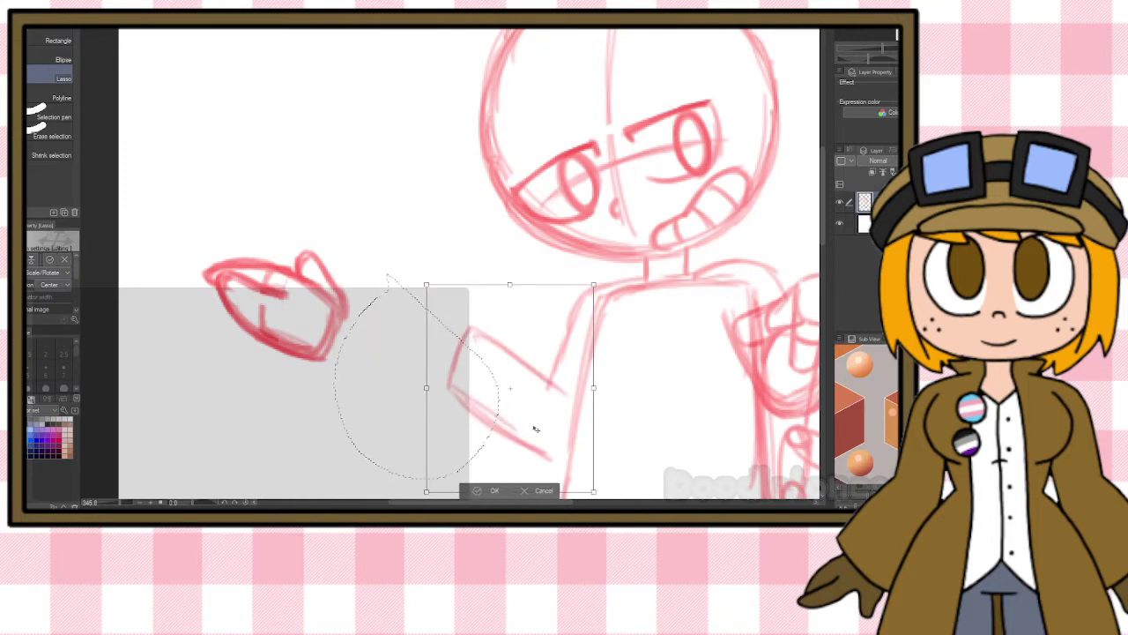
left_click(476, 490)
Lasso the second hand, move it to the forearm's wrist end and rotate it to lie nearly horizontal.
mouse_move(332, 202)
left_mouse_down()
mouse_move(188, 327)
mouse_move(326, 201)
left_mouse_up()
key("ctrl+t")
left_click_drag(321, 348, 447, 390)
mouse_move(523, 353)
left_mouse_down()
mouse_move(523, 323)
mouse_move(478, 322)
left_mouse_up()
left_click_drag(449, 371, 468, 369)
left_click_drag(535, 338, 495, 358)
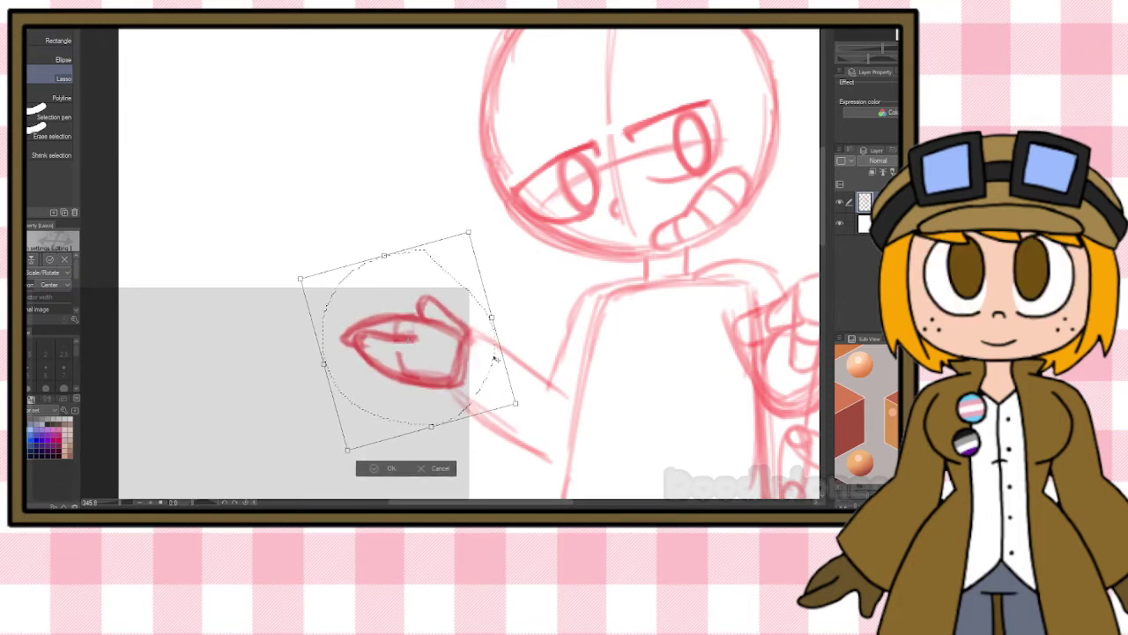
left_click(388, 468)
Redraw the top edge of the hand as a lower curve and erase the old upper finger.
key("b")
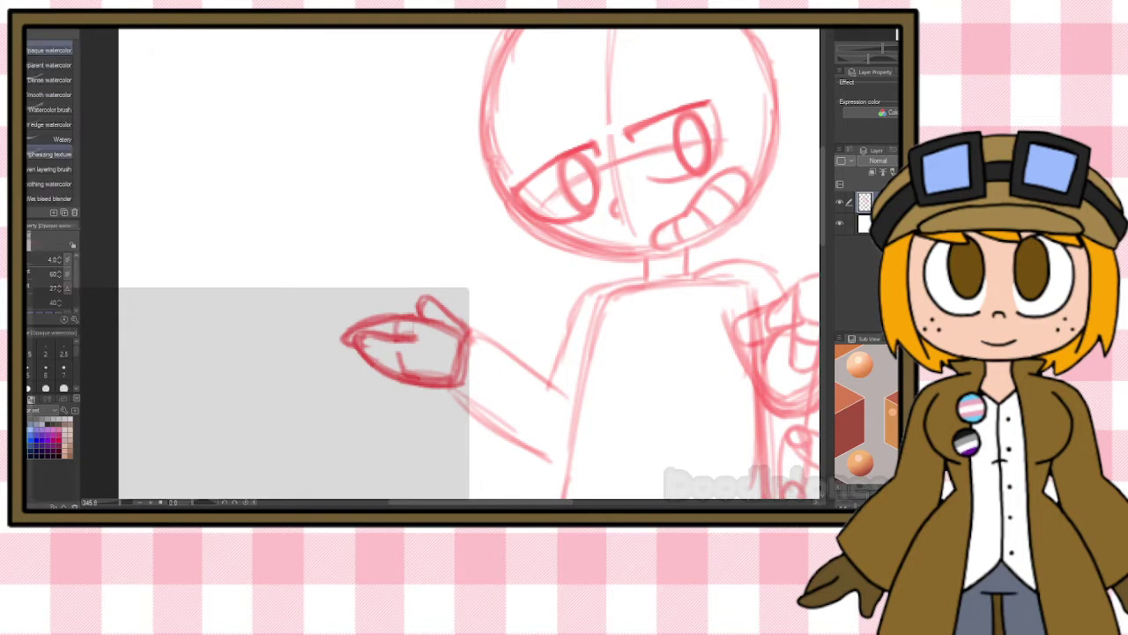
mouse_move(402, 335)
left_mouse_down()
mouse_move(469, 339)
mouse_move(421, 328)
left_mouse_up()
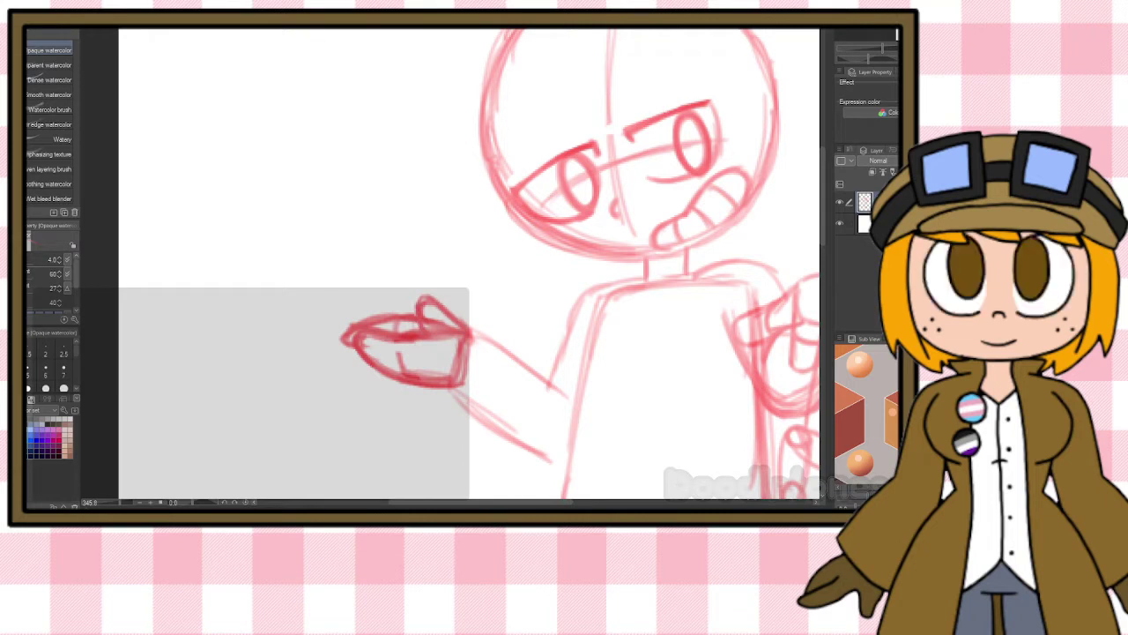
key("e")
mouse_move(343, 328)
left_mouse_down()
mouse_move(346, 344)
mouse_move(396, 321)
mouse_move(390, 313)
left_mouse_up()
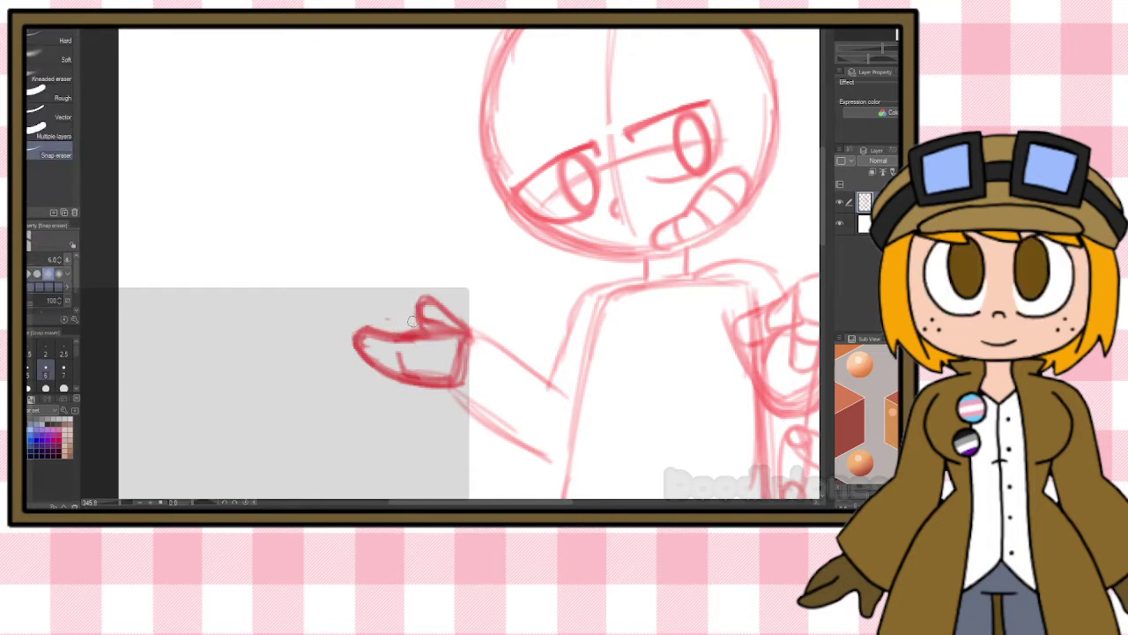
Lasso the second hand up to the wrist, delete it and clear the selection.
key("m")
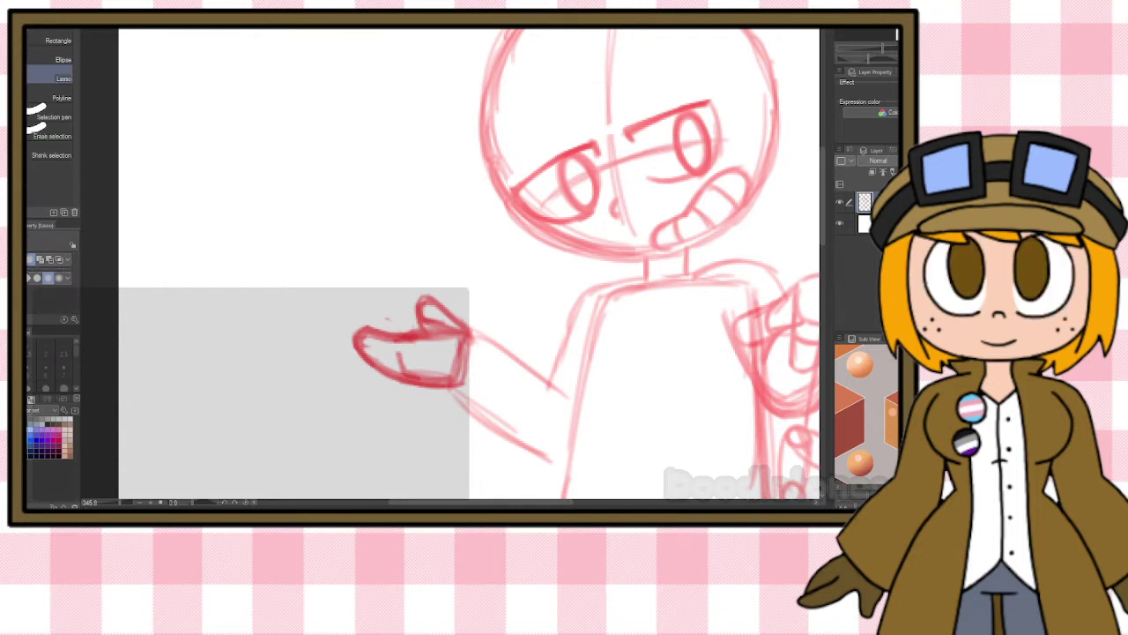
mouse_move(459, 271)
left_mouse_down()
mouse_move(469, 308)
mouse_move(330, 387)
mouse_move(456, 272)
left_mouse_up()
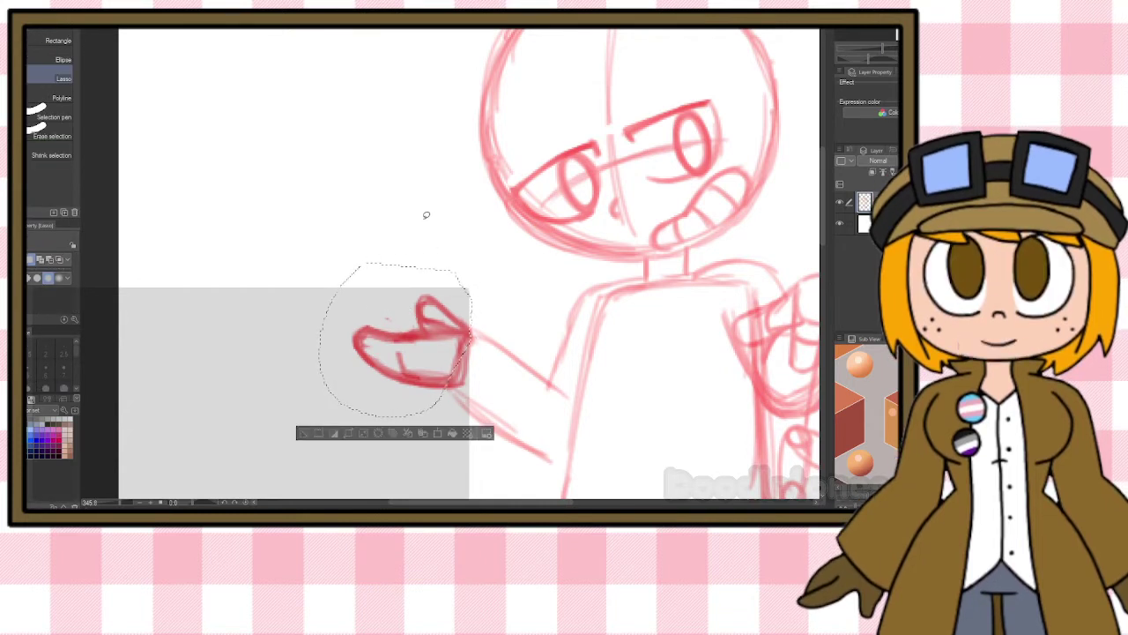
key("Delete")
key("ctrl+d")
Sketch a new boxy palm away from the forearm, with fingers sloping down from its outer side.
key("b")
left_click_drag(303, 250, 308, 317)
mouse_move(304, 248)
left_mouse_down()
mouse_move(310, 313)
mouse_move(355, 261)
mouse_move(383, 264)
mouse_move(381, 314)
left_mouse_up()
left_click_drag(385, 261, 381, 319)
mouse_move(299, 255)
left_mouse_down()
mouse_move(317, 312)
mouse_move(383, 314)
left_mouse_up()
left_click_drag(313, 317, 387, 314)
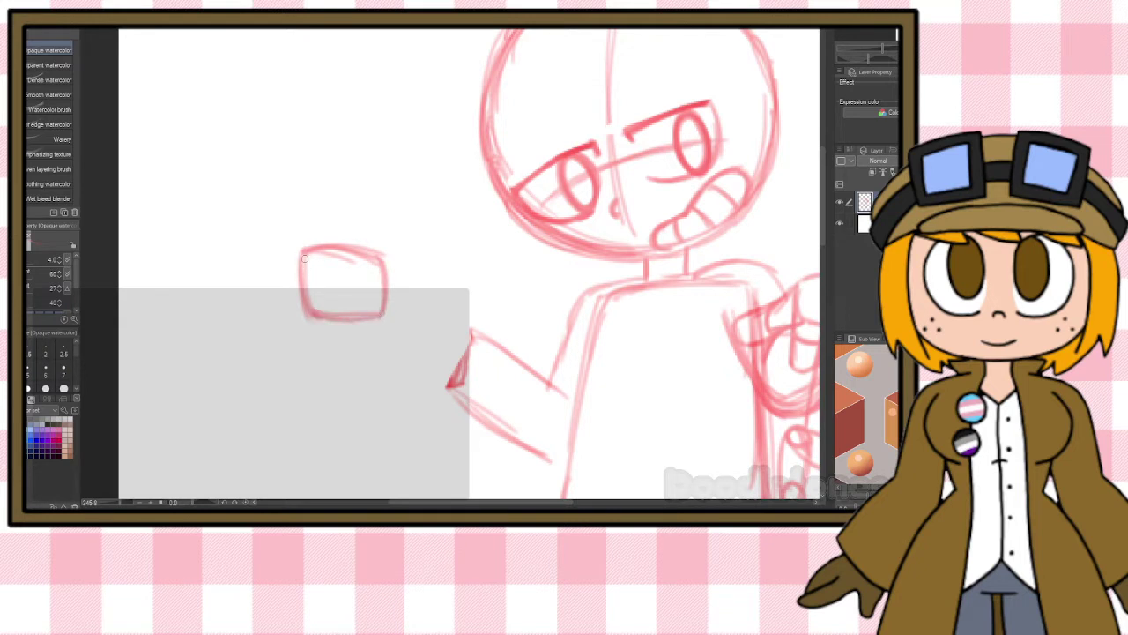
mouse_move(304, 251)
left_mouse_down()
mouse_move(226, 323)
mouse_move(295, 317)
mouse_move(226, 330)
left_mouse_up()
mouse_move(278, 267)
left_mouse_down()
mouse_move(384, 255)
mouse_move(352, 250)
mouse_move(228, 316)
mouse_move(338, 311)
mouse_move(245, 342)
mouse_move(319, 314)
left_mouse_up()
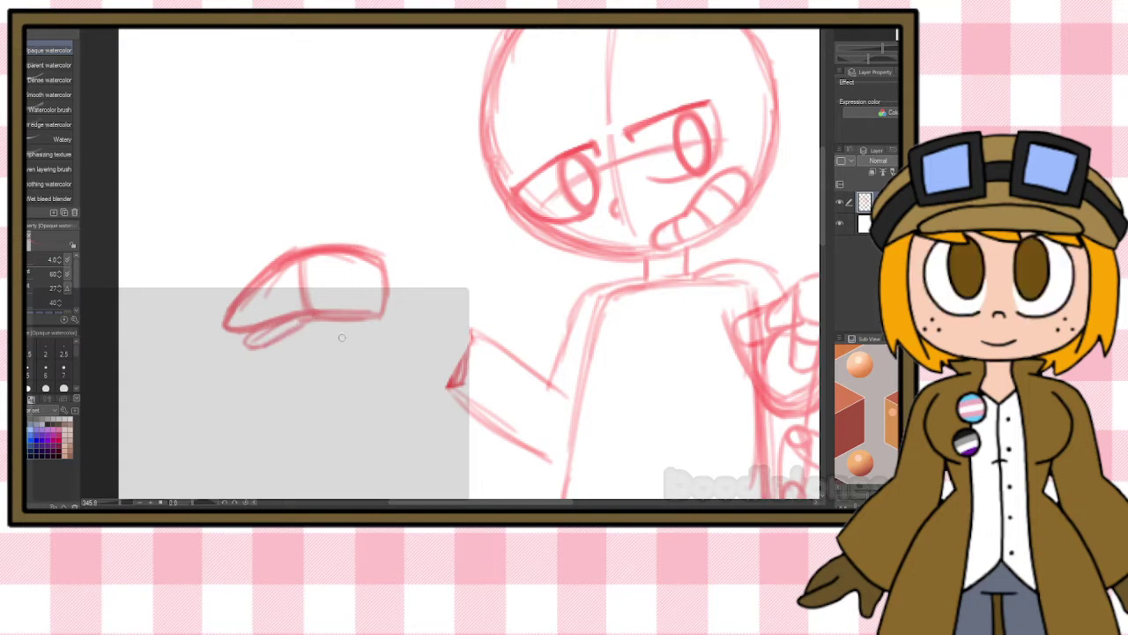
Undo all strokes of the newly sketched palm and its downward-sloping fingers.
key("ctrl+z")
key("ctrl+z")
key("ctrl+z")
key("ctrl+z")
key("ctrl+z")
key("ctrl+z")
key("ctrl+z")
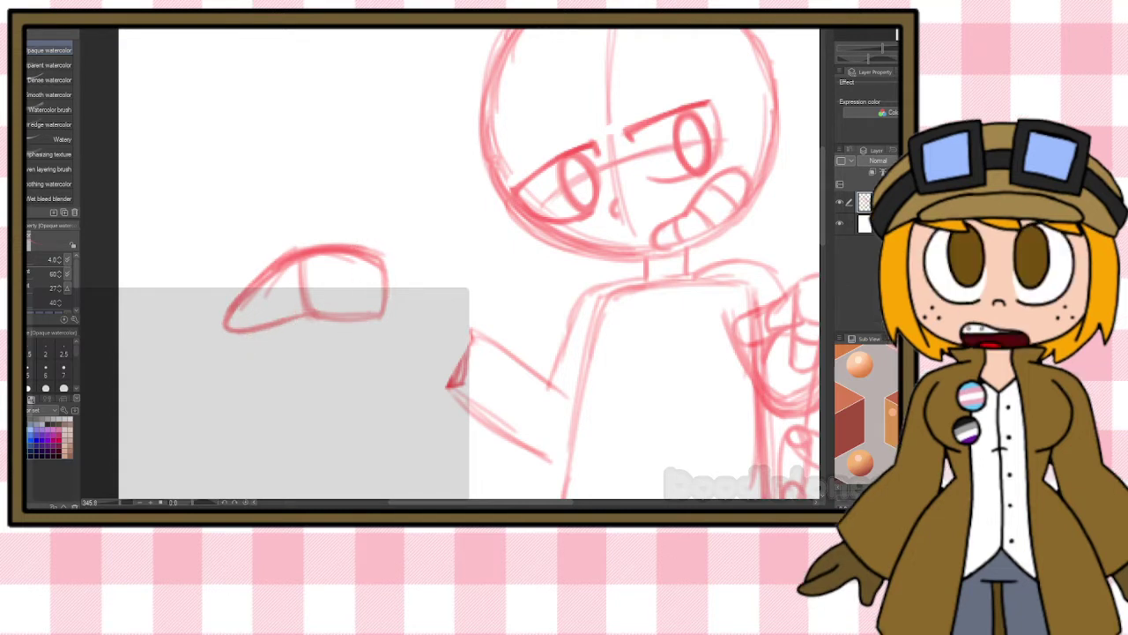
key("ctrl+z")
key("ctrl+z")
key("ctrl+z")
key("ctrl+z")
key("ctrl+z")
key("ctrl+z")
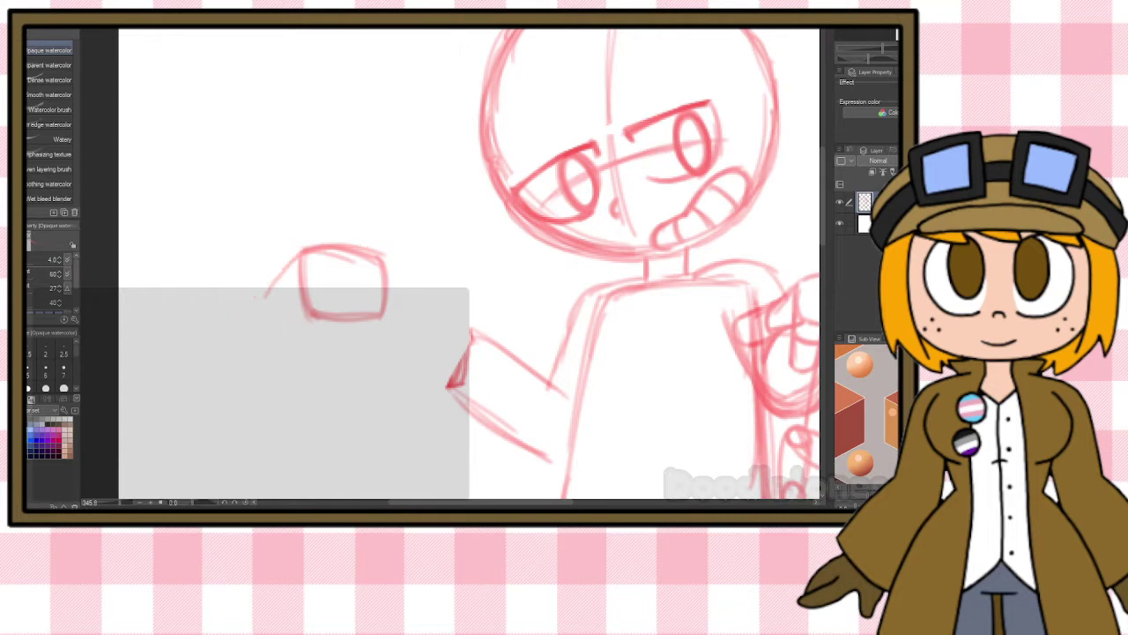
key("ctrl+z")
key("ctrl+z")
key("ctrl+z")
key("ctrl+z")
key("ctrl+z")
key("ctrl+z")
key("ctrl+z")
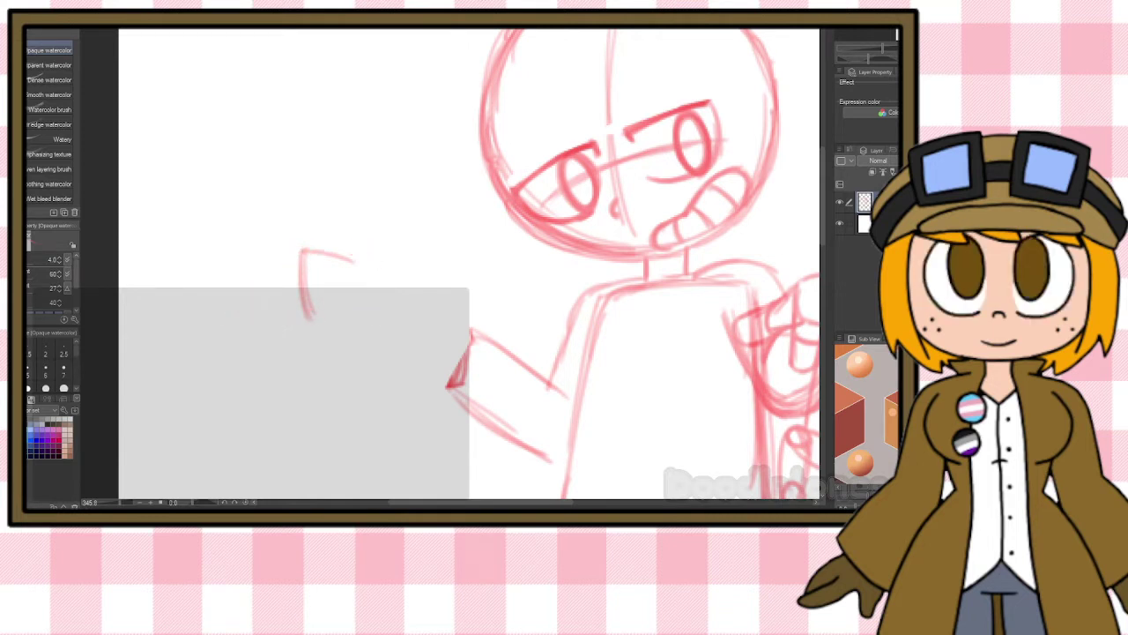
key("ctrl+z")
key("ctrl+z")
Sketch a slightly tilted, upright boxy palm in the empty area beyond the forearm.
mouse_move(250, 262)
left_mouse_down()
mouse_move(297, 241)
mouse_move(319, 296)
left_mouse_up()
mouse_move(302, 245)
left_mouse_down()
mouse_move(253, 275)
mouse_move(269, 316)
left_mouse_up()
mouse_move(252, 265)
left_mouse_down()
mouse_move(270, 322)
mouse_move(314, 315)
left_mouse_up()
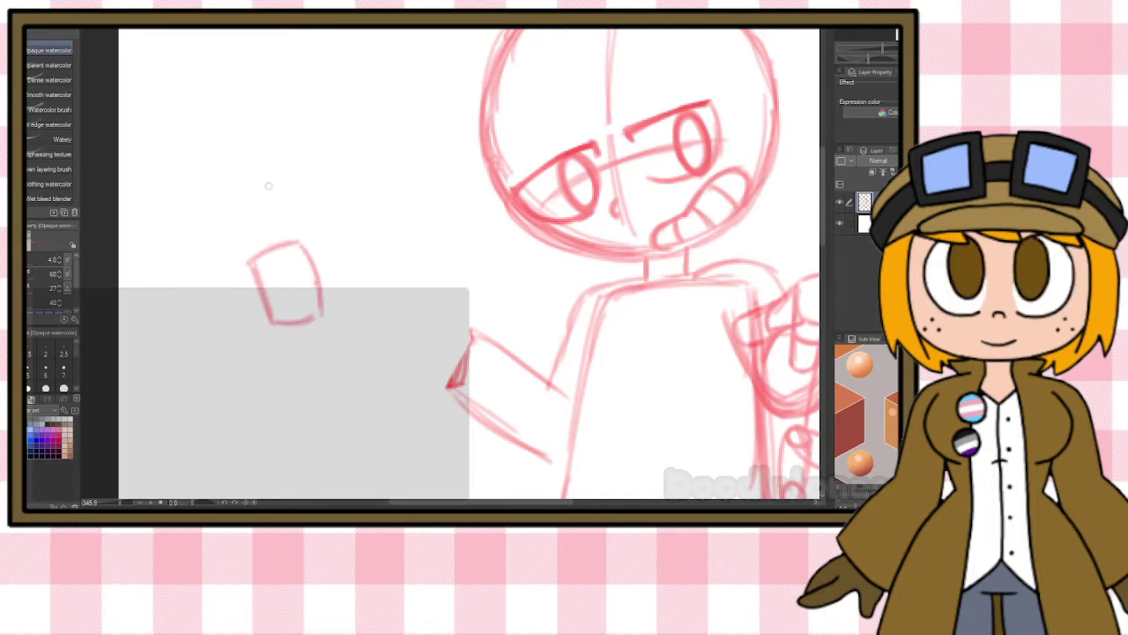
Sketch fingers fanning upward and outward from the palm, plus a short thumb along its outer side.
left_click_drag(294, 239, 258, 186)
left_click_drag(264, 246, 260, 164)
mouse_move(258, 256)
left_mouse_down()
mouse_move(238, 213)
mouse_move(255, 253)
mouse_move(235, 216)
mouse_move(248, 255)
mouse_move(200, 234)
mouse_move(260, 261)
mouse_move(259, 190)
mouse_move(291, 244)
mouse_move(277, 206)
left_mouse_up()
mouse_move(291, 239)
left_mouse_down()
mouse_move(268, 185)
mouse_move(303, 227)
mouse_move(282, 189)
mouse_move(273, 215)
mouse_move(283, 241)
mouse_move(277, 194)
mouse_move(309, 247)
left_mouse_up()
left_click_drag(291, 206, 322, 310)
left_click_drag(262, 240, 262, 202)
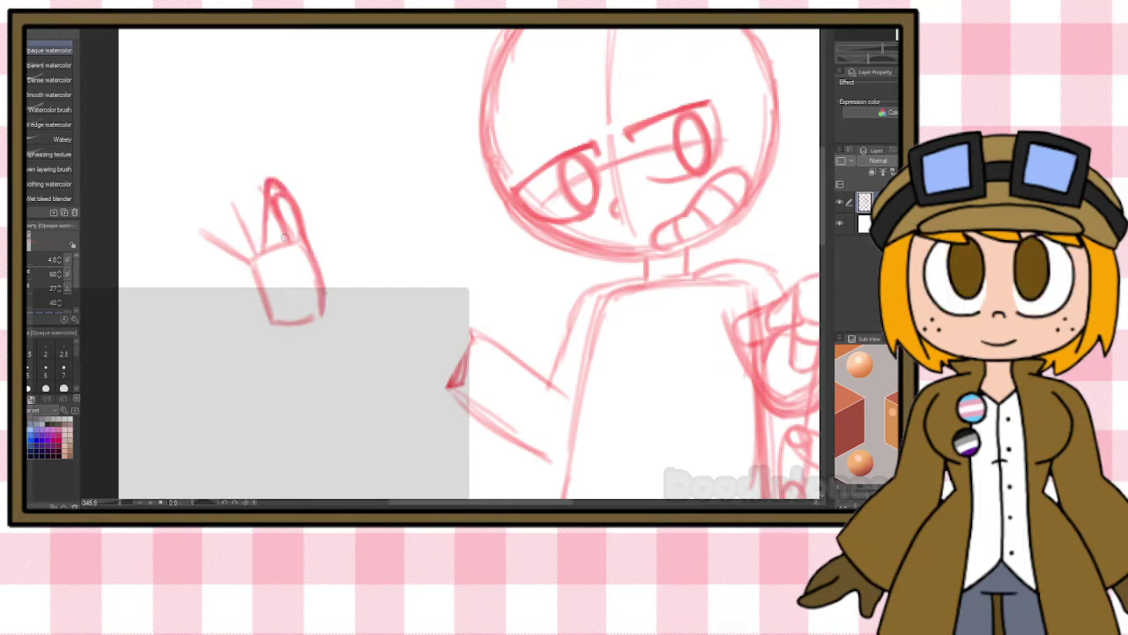
mouse_move(230, 201)
left_mouse_down()
mouse_move(261, 251)
mouse_move(227, 193)
mouse_move(265, 232)
mouse_move(256, 262)
left_mouse_up()
mouse_move(198, 232)
left_mouse_down()
mouse_move(227, 238)
mouse_move(210, 225)
mouse_move(253, 246)
mouse_move(271, 218)
mouse_move(240, 270)
mouse_move(266, 299)
mouse_move(240, 279)
mouse_move(272, 321)
left_mouse_up()
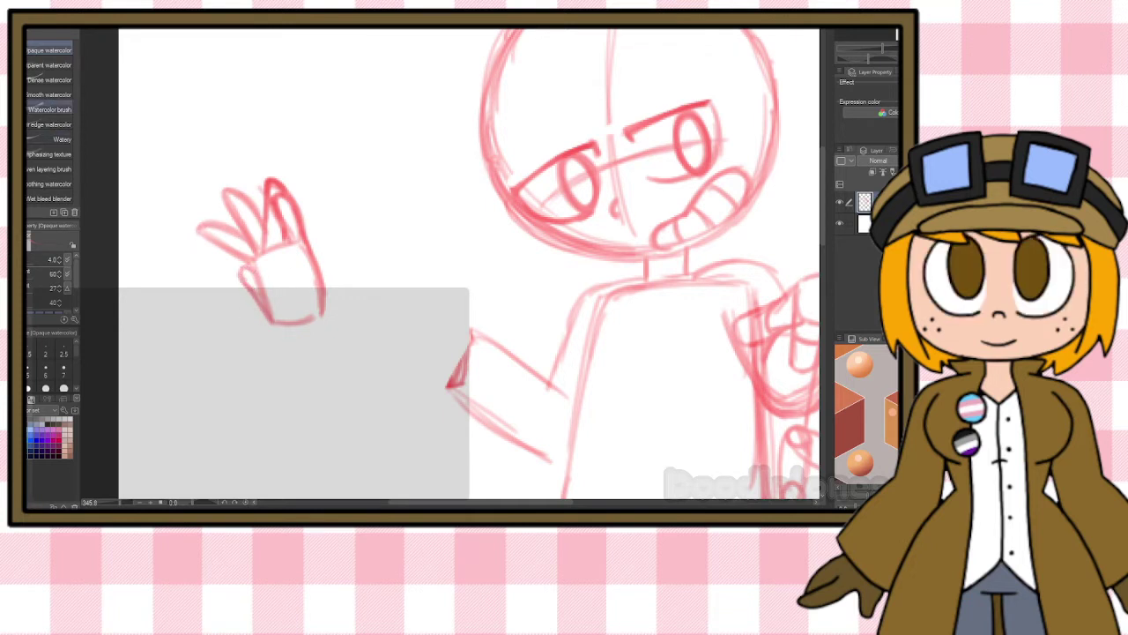
Lasso the lower part of the raised palm and move it up slightly to shorten the palm.
key("m")
left_click_drag(338, 272, 336, 280)
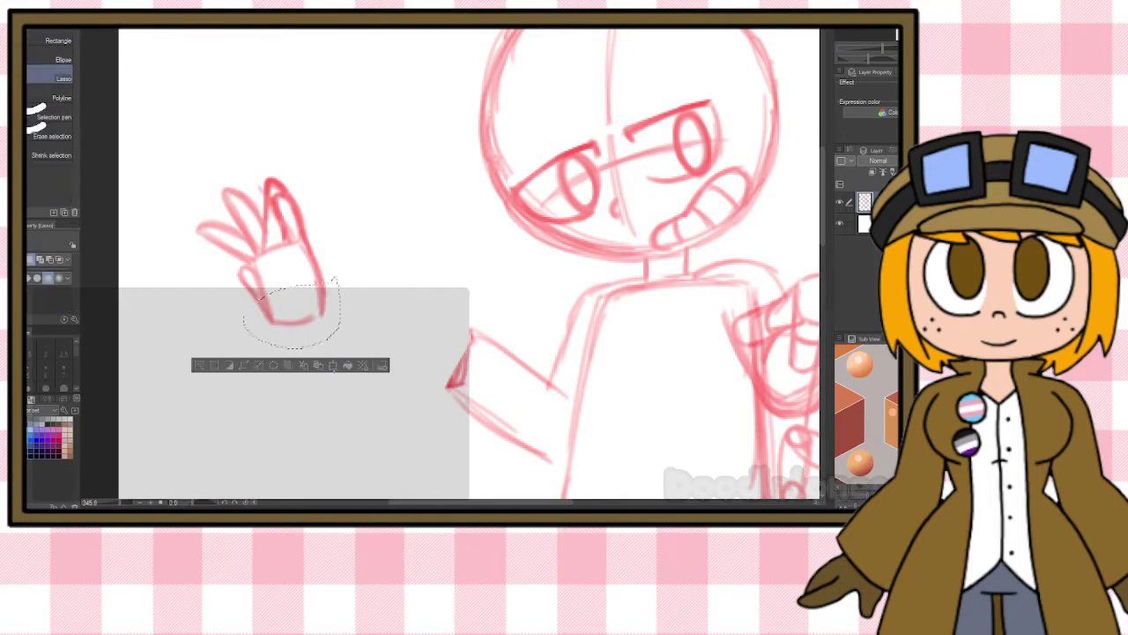
left_click(333, 364)
mouse_move(308, 320)
left_mouse_down()
mouse_move(303, 307)
mouse_move(303, 326)
left_mouse_up()
key("Return")
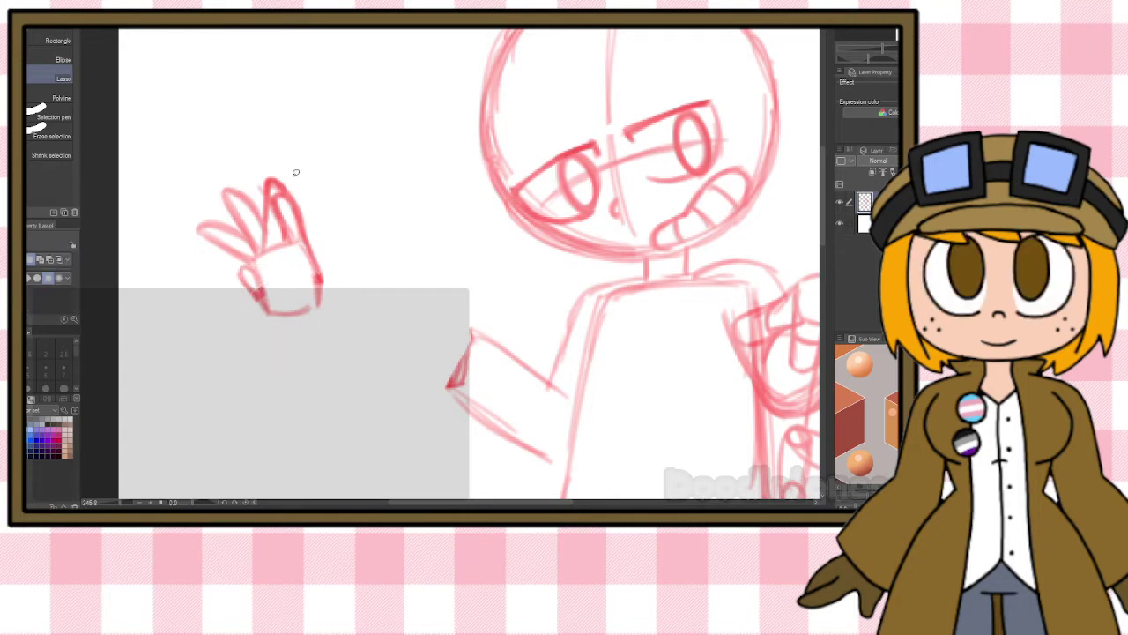
Lasso the raised hand's fingers, move them slightly down toward the palm and clear the selection.
mouse_move(260, 251)
left_mouse_down()
mouse_move(212, 171)
mouse_move(301, 165)
mouse_move(249, 157)
mouse_move(327, 204)
mouse_move(346, 280)
mouse_move(337, 254)
mouse_move(244, 310)
left_mouse_up()
left_click(287, 283)
left_click(224, 288)
key("ctrl+d")
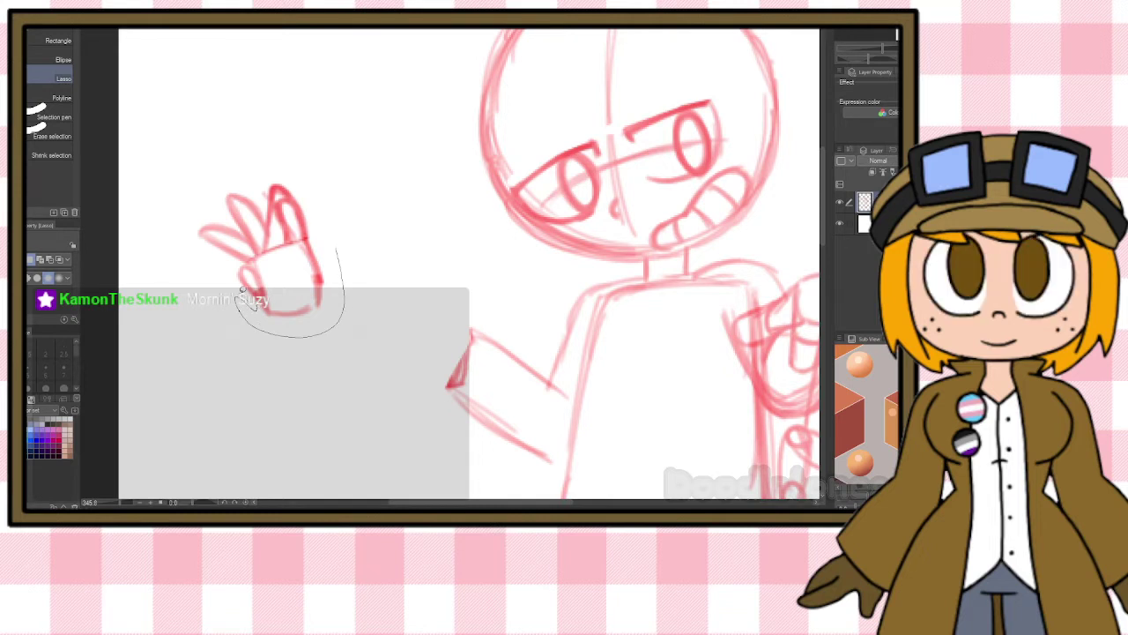
Lasso the palm and thumb below the fingers and shift them up slightly to shorten the open hand.
left_click_drag(311, 240, 313, 242)
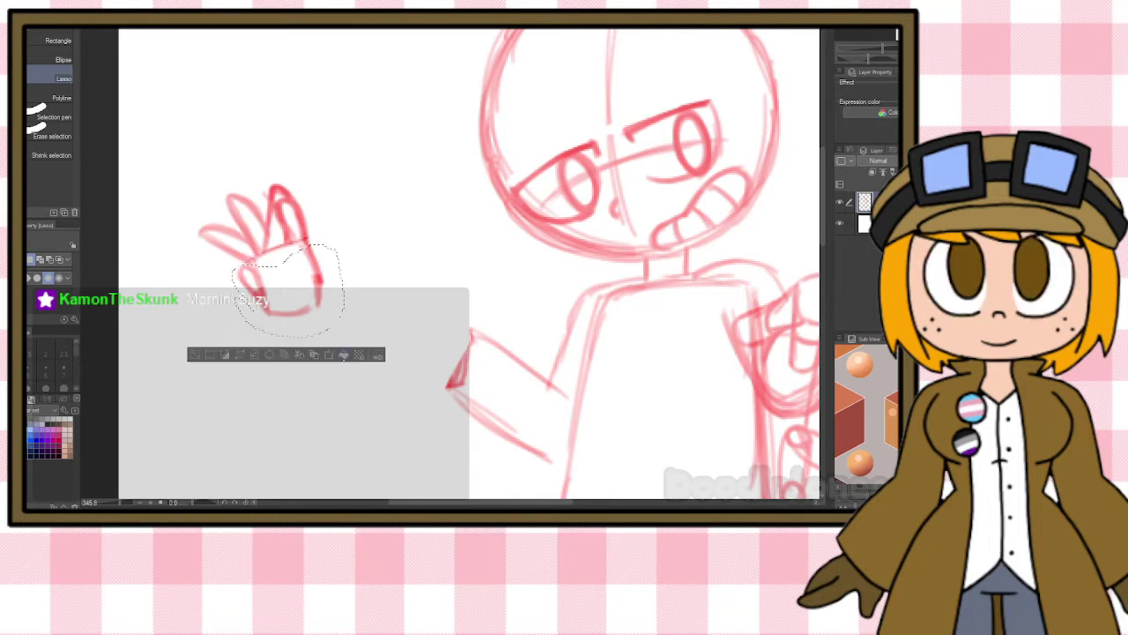
key("ctrl+t")
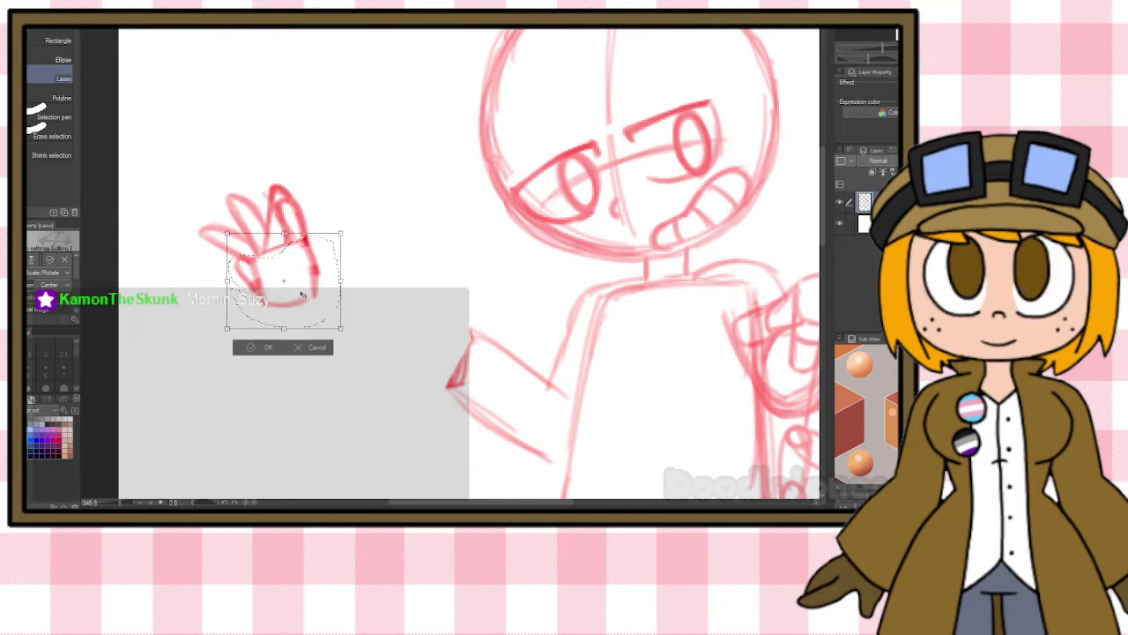
left_click_drag(345, 276, 315, 284)
key("Return")
Lasso the whole open hand, move it onto the end of the bent forearm and rotate it so the fingers point outward.
mouse_move(305, 159)
left_mouse_down()
mouse_move(183, 244)
mouse_move(211, 172)
left_mouse_up()
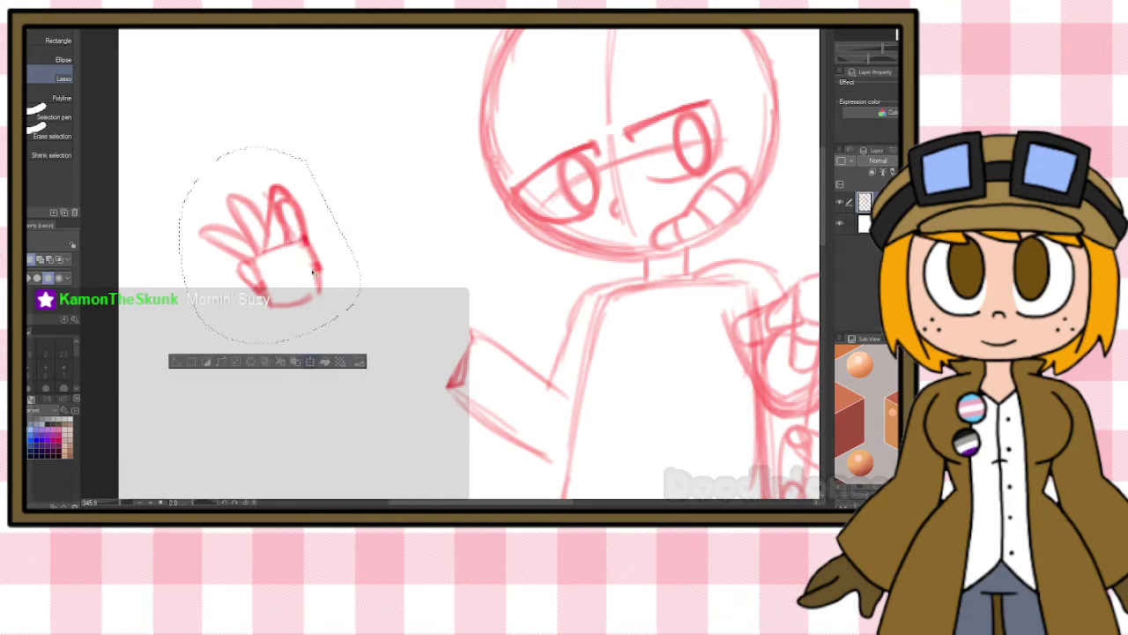
key("ctrl+t")
left_click_drag(521, 300, 470, 198)
left_click_drag(455, 319, 459, 360)
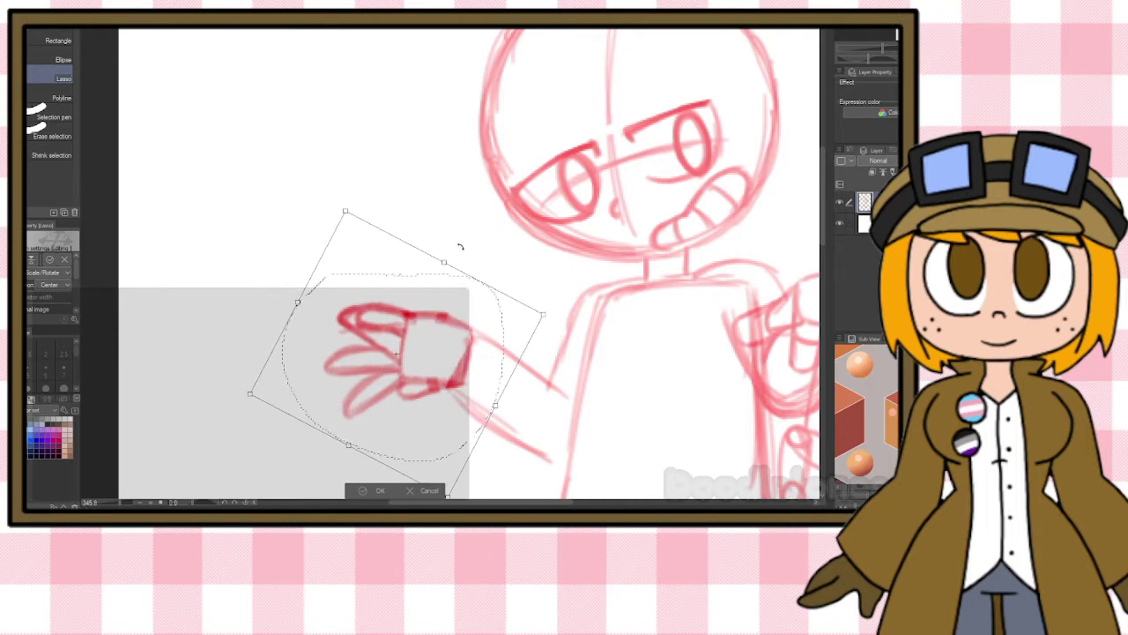
left_click_drag(463, 244, 476, 255)
left_click_drag(450, 342, 452, 342)
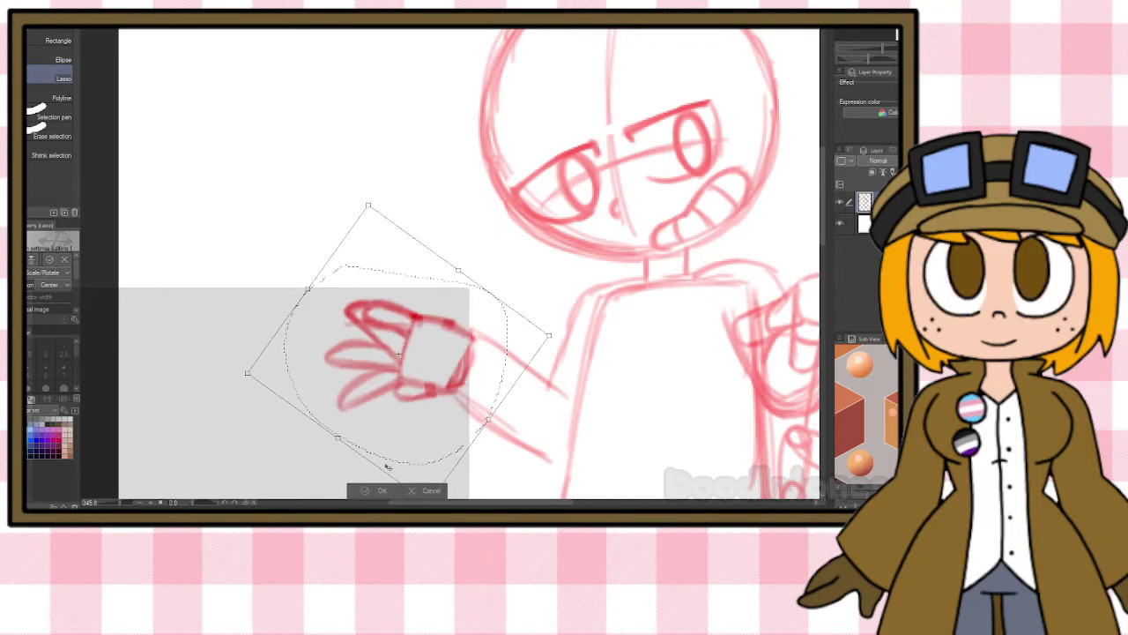
key("Return")
Darken the outward-pointing hand's upper palm edge and redraw its fingers with thicker, slightly longer outlines.
scroll(481, 273, "down", 6)
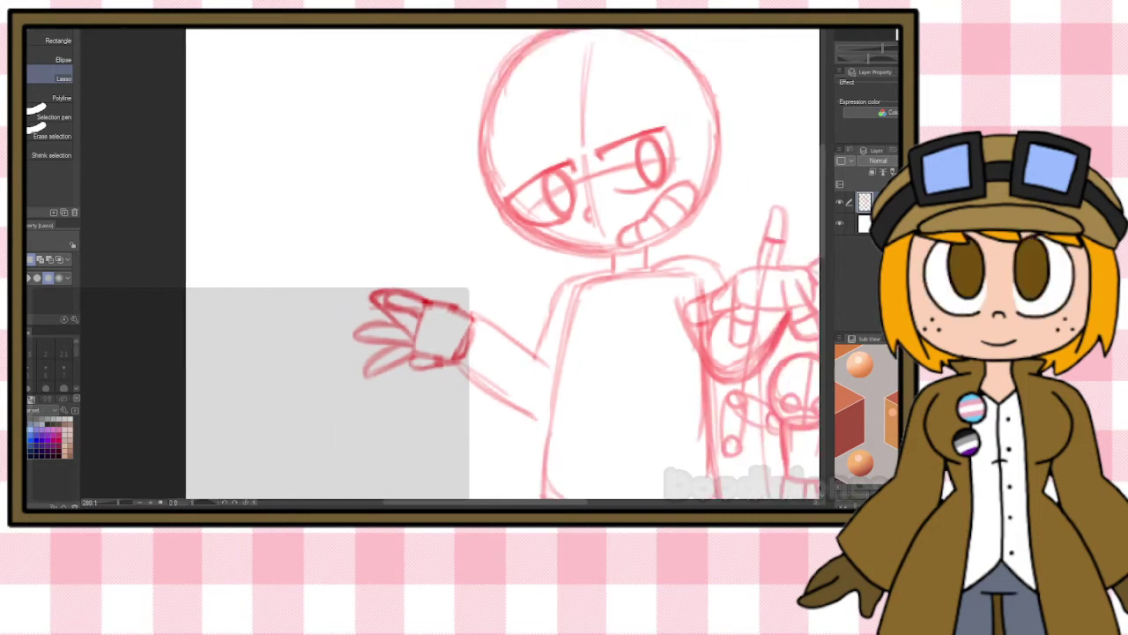
scroll(696, 359, "up", 1)
scroll(394, 265, "up", 8)
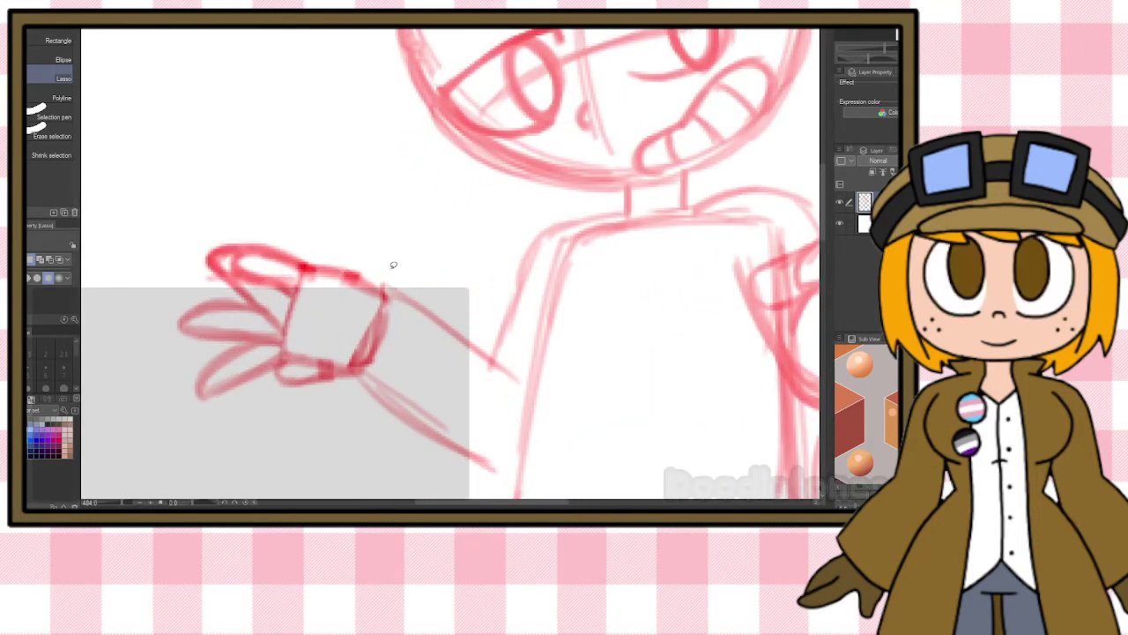
key("b")
mouse_move(240, 275)
left_mouse_down()
mouse_move(294, 287)
mouse_move(228, 261)
mouse_move(330, 270)
mouse_move(392, 295)
left_mouse_up()
left_click_drag(323, 263, 397, 298)
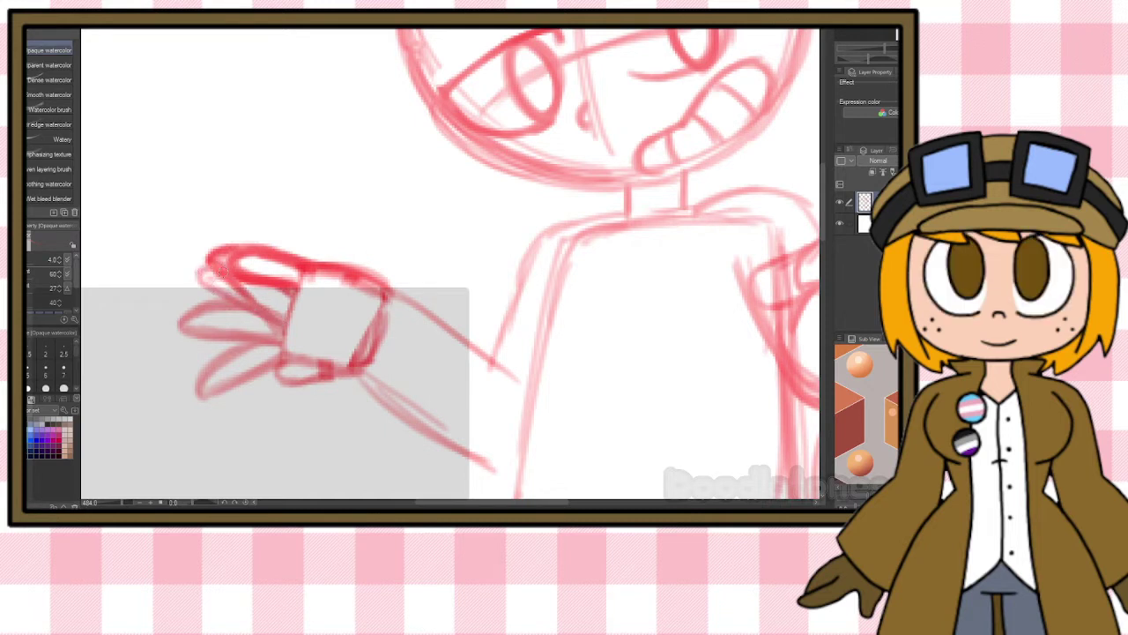
left_click_drag(206, 282, 278, 315)
mouse_move(208, 291)
left_mouse_down()
mouse_move(224, 267)
mouse_move(245, 300)
mouse_move(282, 317)
left_mouse_up()
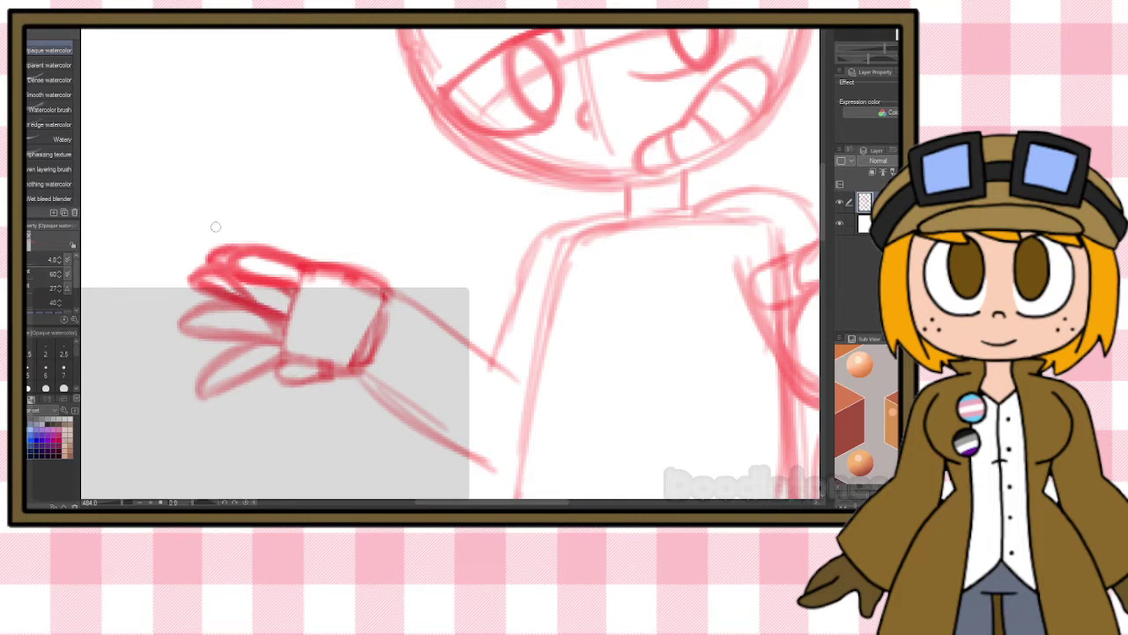
mouse_move(177, 329)
left_mouse_down()
mouse_move(275, 345)
mouse_move(213, 370)
mouse_move(221, 392)
mouse_move(278, 362)
left_mouse_up()
mouse_move(209, 306)
left_mouse_down()
mouse_move(183, 310)
mouse_move(176, 333)
left_mouse_up()
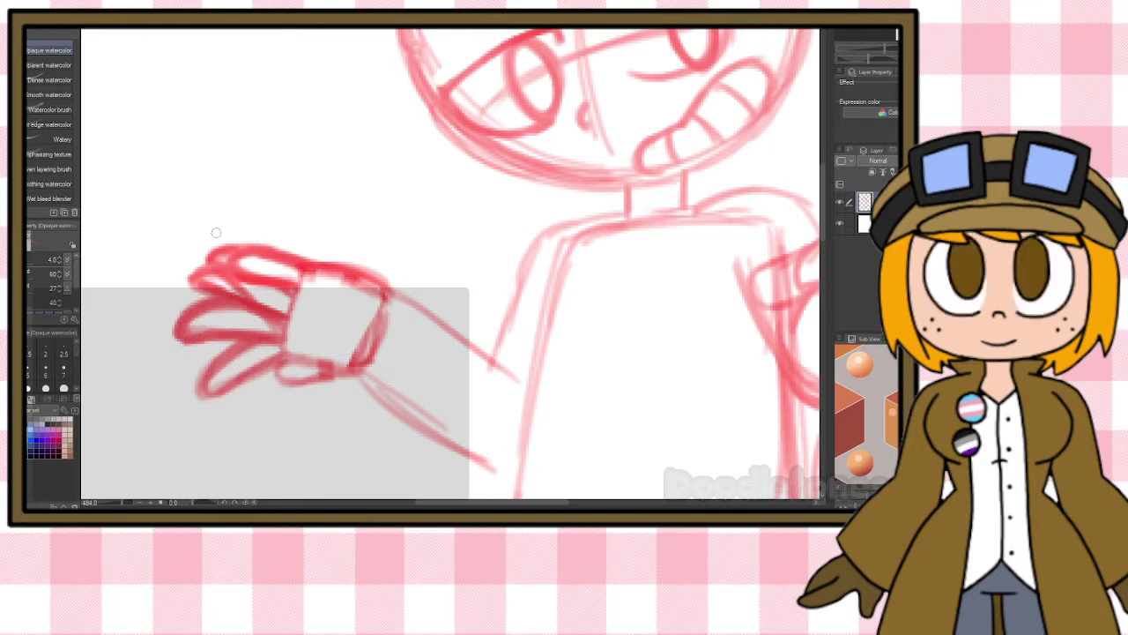
Erase the tip of the uppermost finger to shorten it and redraw the outlines of the upper two fingers.
key("e")
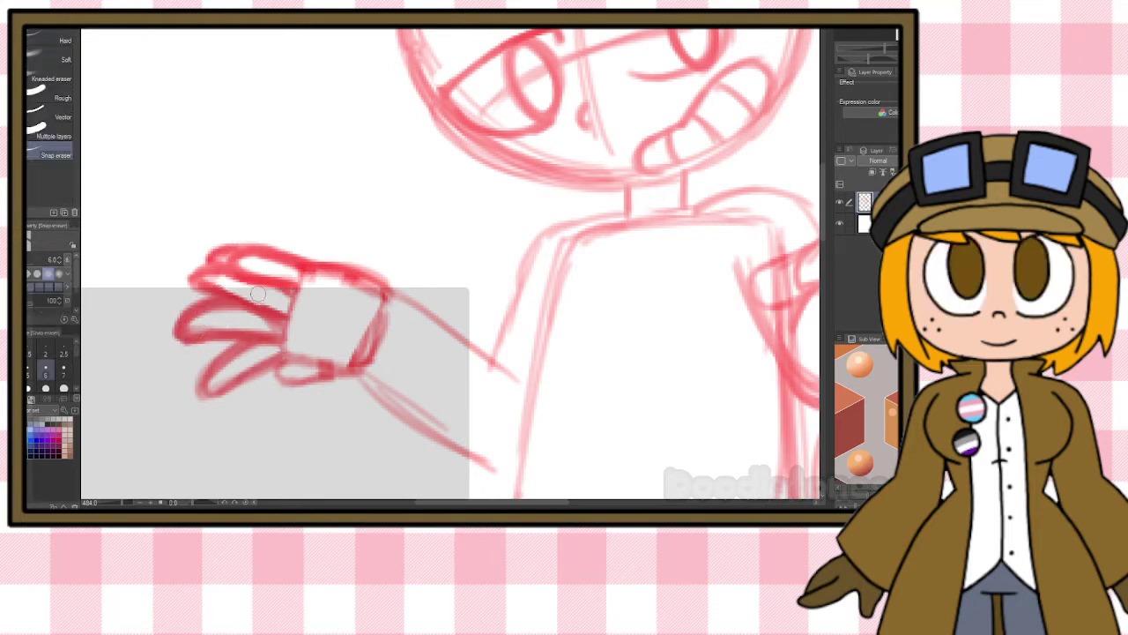
left_click_drag(212, 255, 228, 242)
key("b")
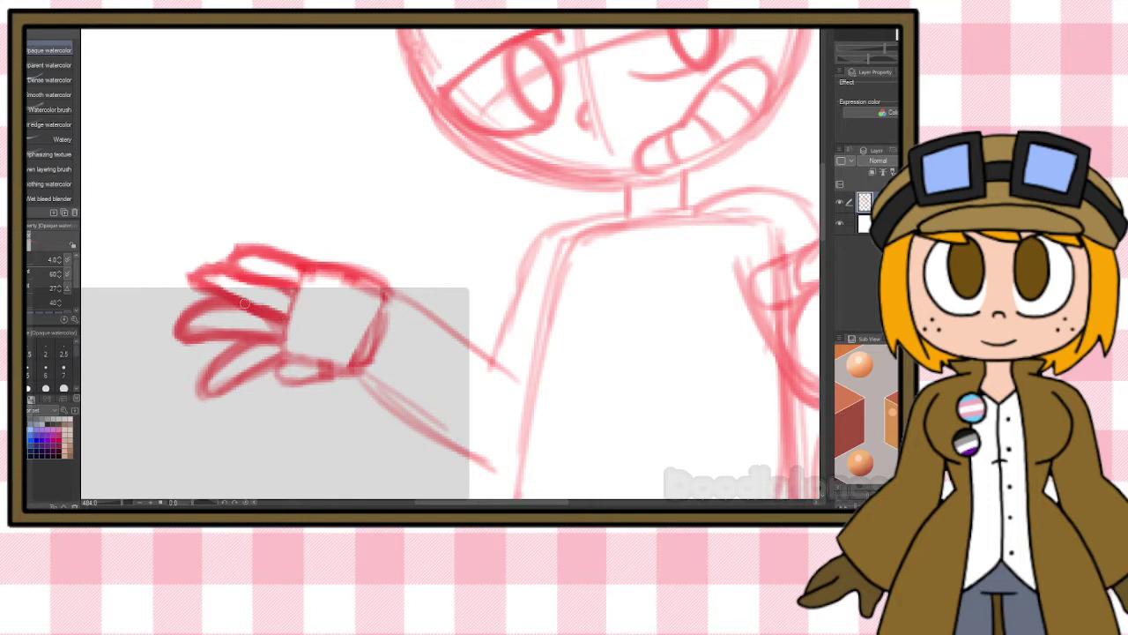
mouse_move(191, 281)
left_mouse_down()
mouse_move(255, 257)
mouse_move(302, 270)
left_mouse_up()
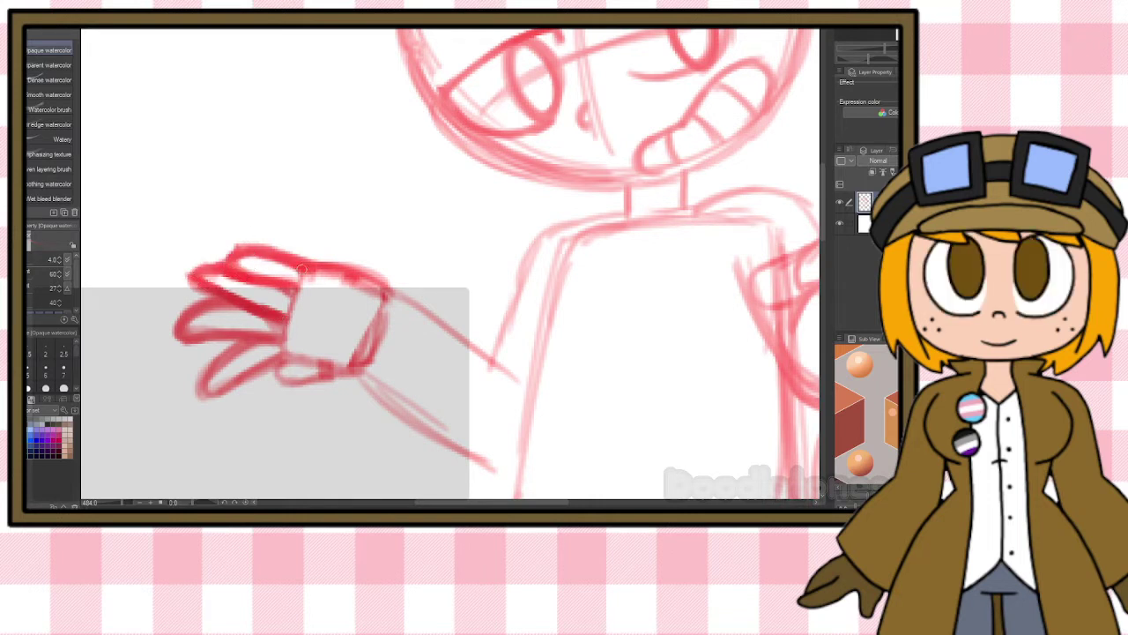
Lasso the open hand at the end of the bent forearm, delete it and clear the selection.
scroll(314, 291, "down", 8)
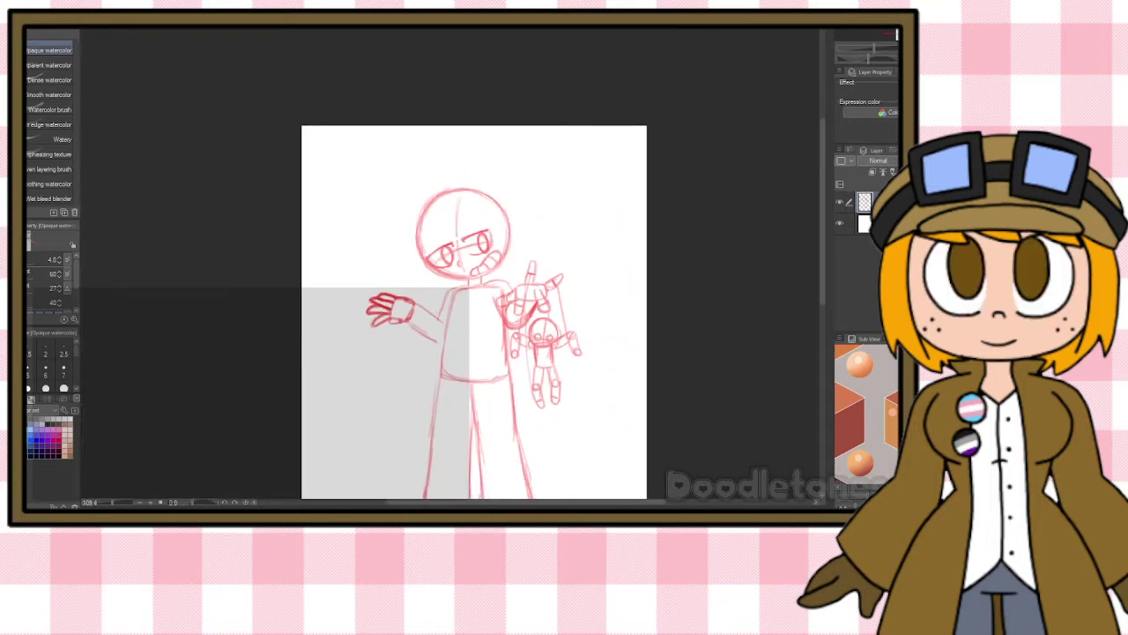
scroll(360, 297, "up", 5)
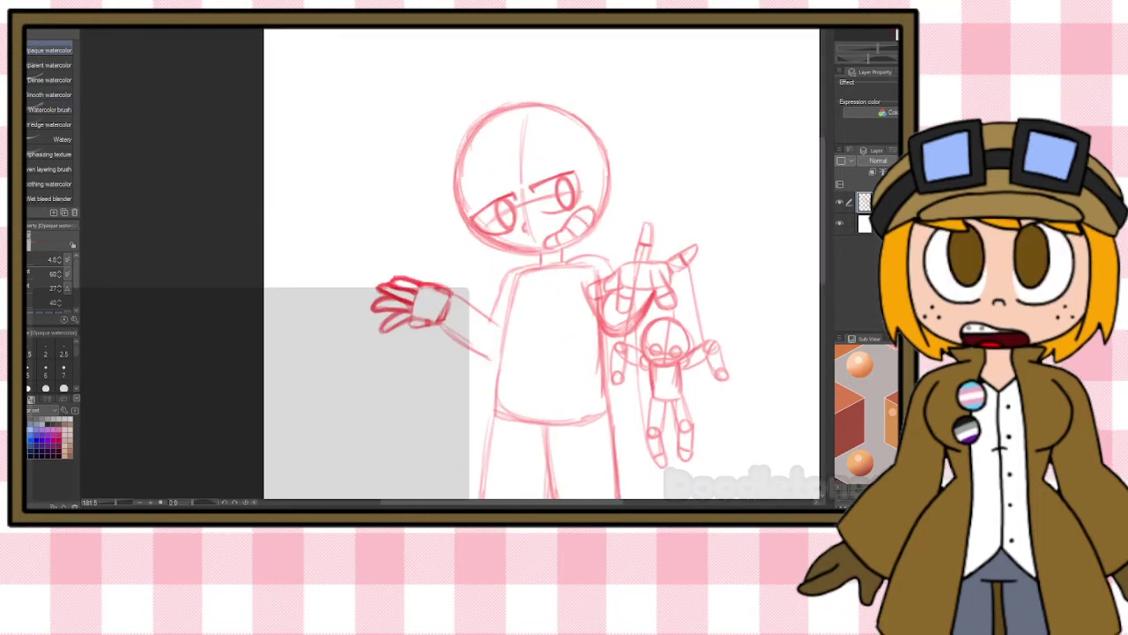
key("m")
scroll(418, 188, "up", 4)
mouse_move(464, 289)
left_mouse_down()
mouse_move(476, 324)
mouse_move(460, 375)
mouse_move(329, 308)
mouse_move(379, 262)
mouse_move(358, 268)
left_mouse_up()
key("Delete")
key("ctrl+d")
Sketch a new raised open hand beyond the forearm with a rounded palm, four fanned fingers and a thumb on the side facing the head.
key("b")
mouse_move(327, 304)
left_mouse_down()
mouse_move(360, 327)
mouse_move(381, 313)
left_mouse_up()
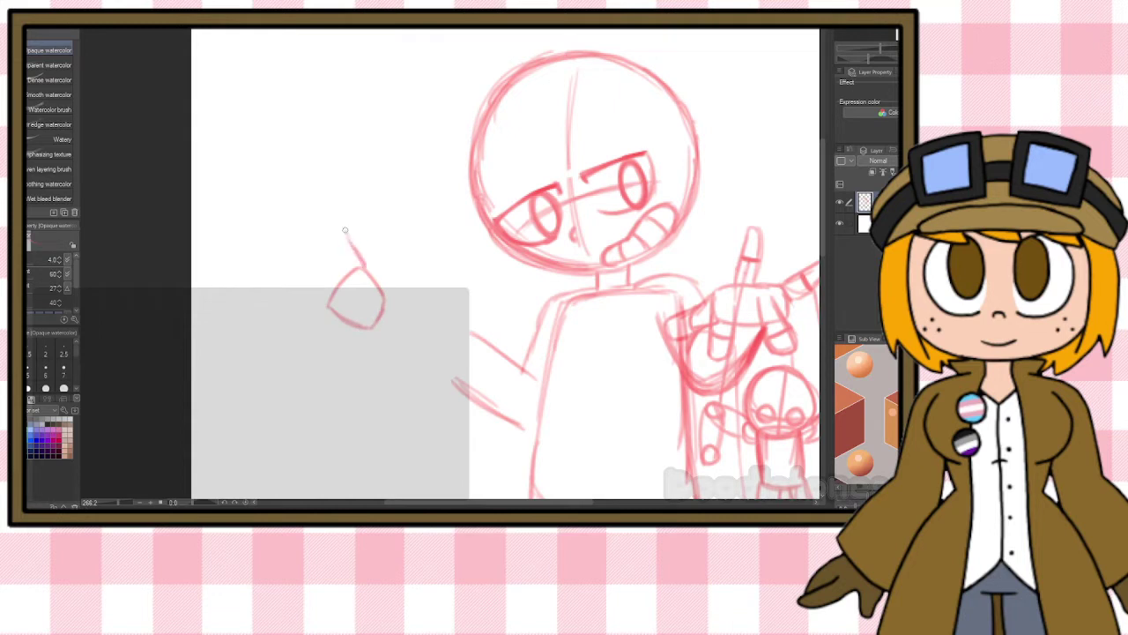
left_click_drag(316, 238, 328, 266)
left_click_drag(295, 283, 310, 302)
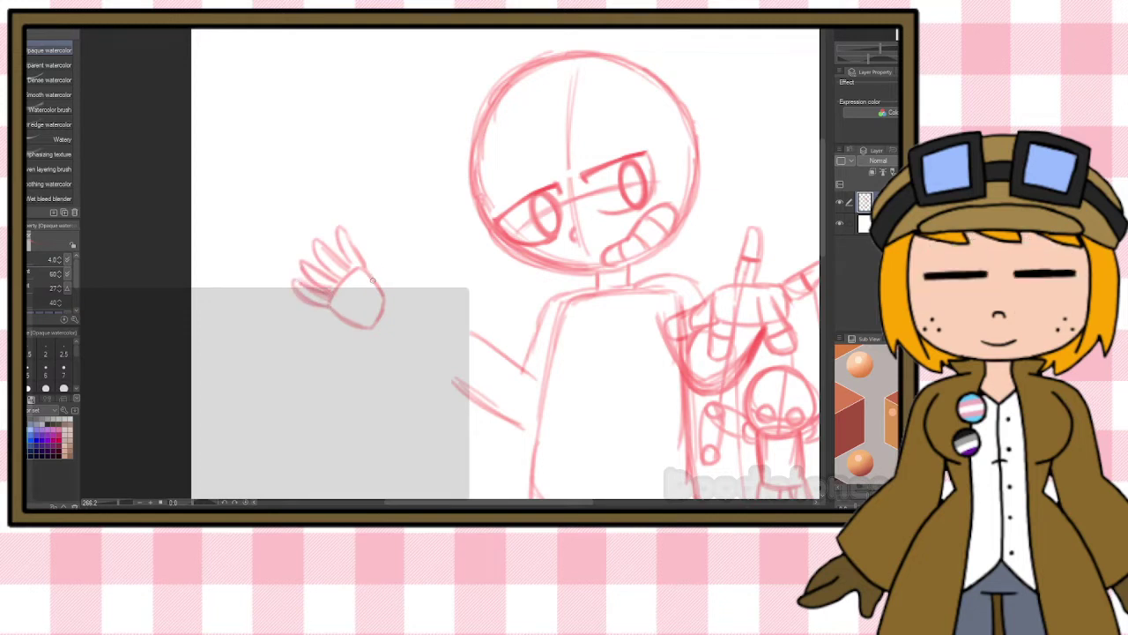
left_click_drag(379, 257, 385, 273)
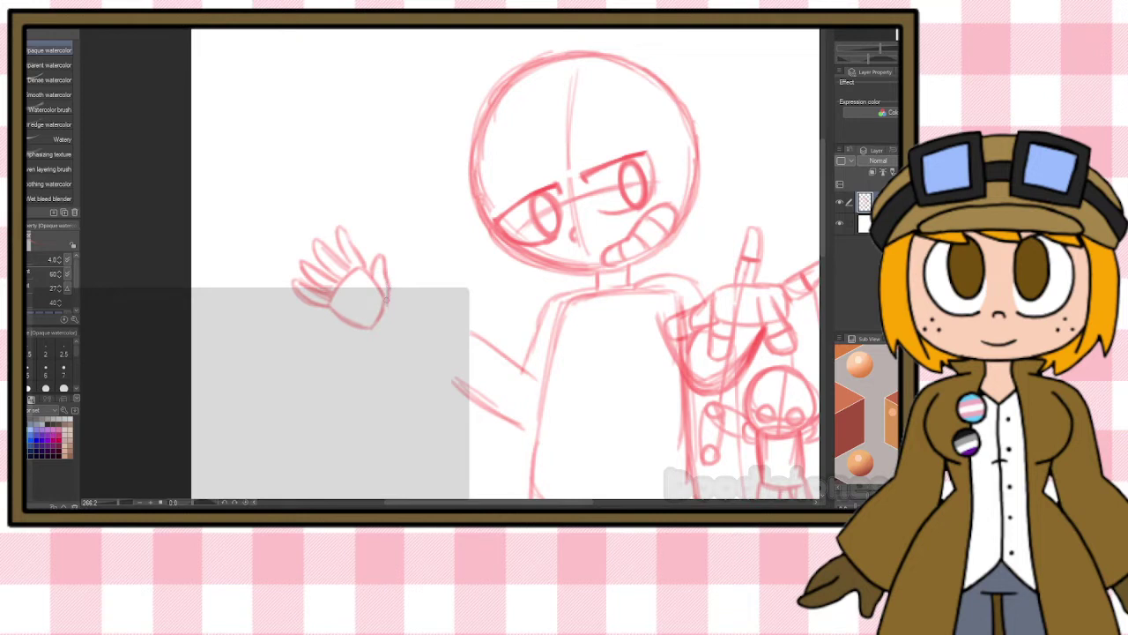
left_click_drag(323, 328, 376, 306)
left_click_drag(342, 228, 363, 263)
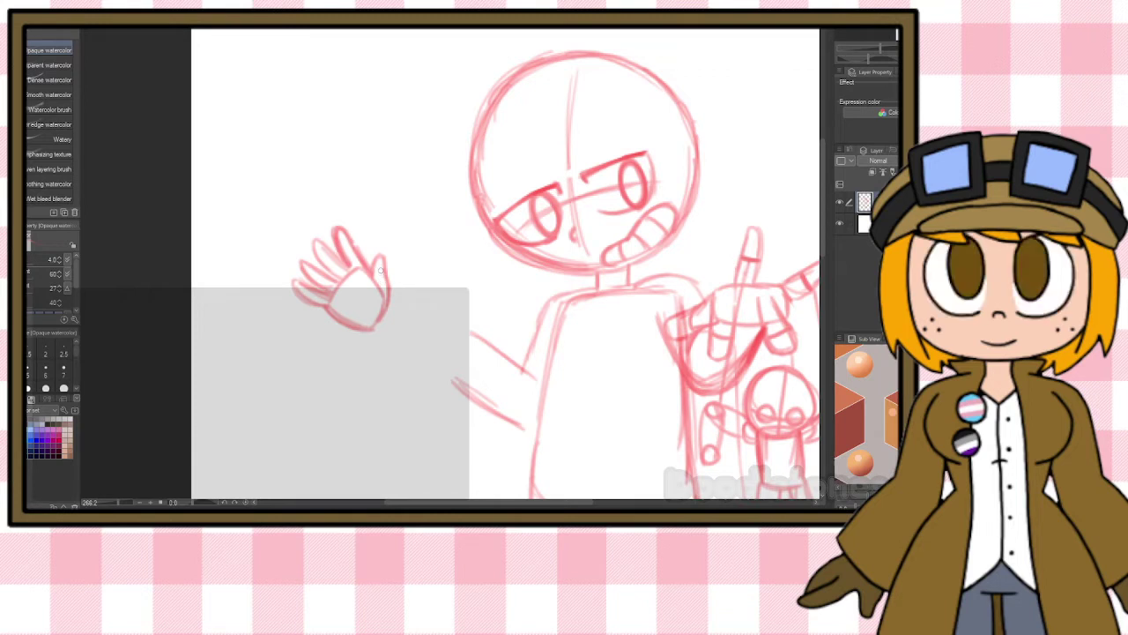
Lasso the new hand's thumb and transform it so it tilts outward, away from the fingers.
scroll(335, 250, "up", 2)
scroll(380, 271, "up", 1)
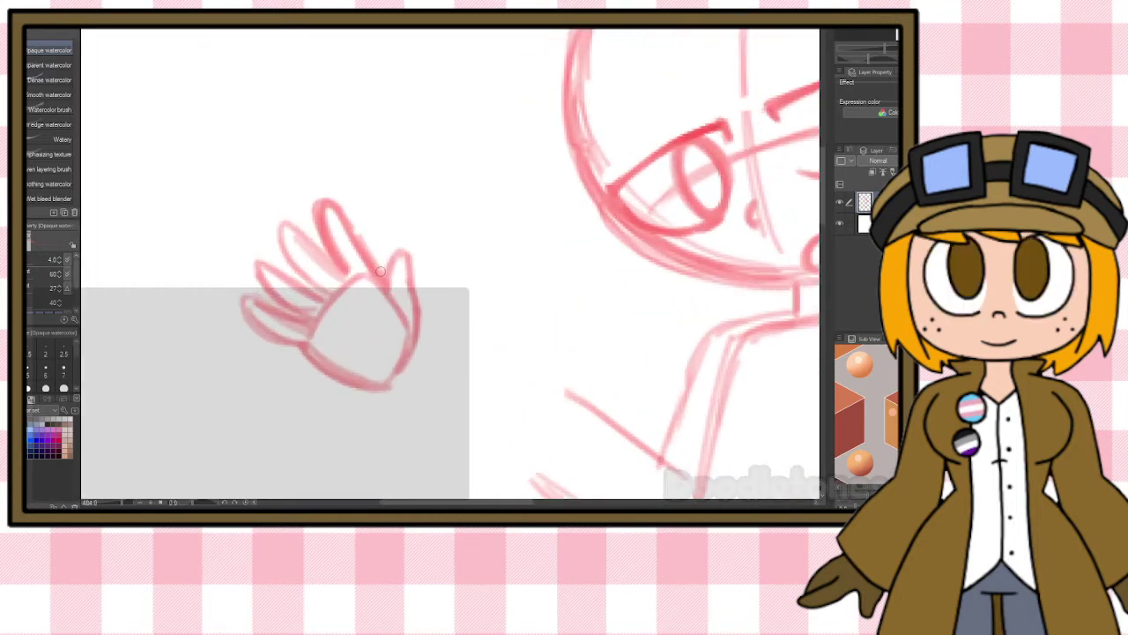
key("m")
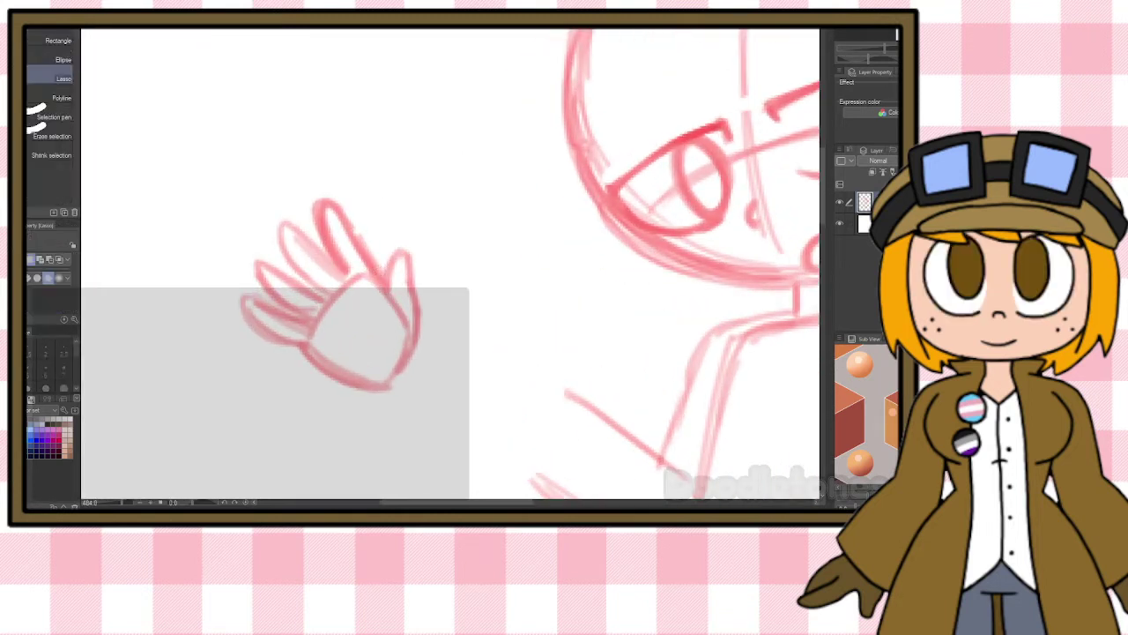
mouse_move(433, 337)
left_mouse_down()
mouse_move(439, 322)
mouse_move(476, 339)
left_mouse_up()
left_click(452, 365)
left_click_drag(408, 323, 427, 330)
key("Return")
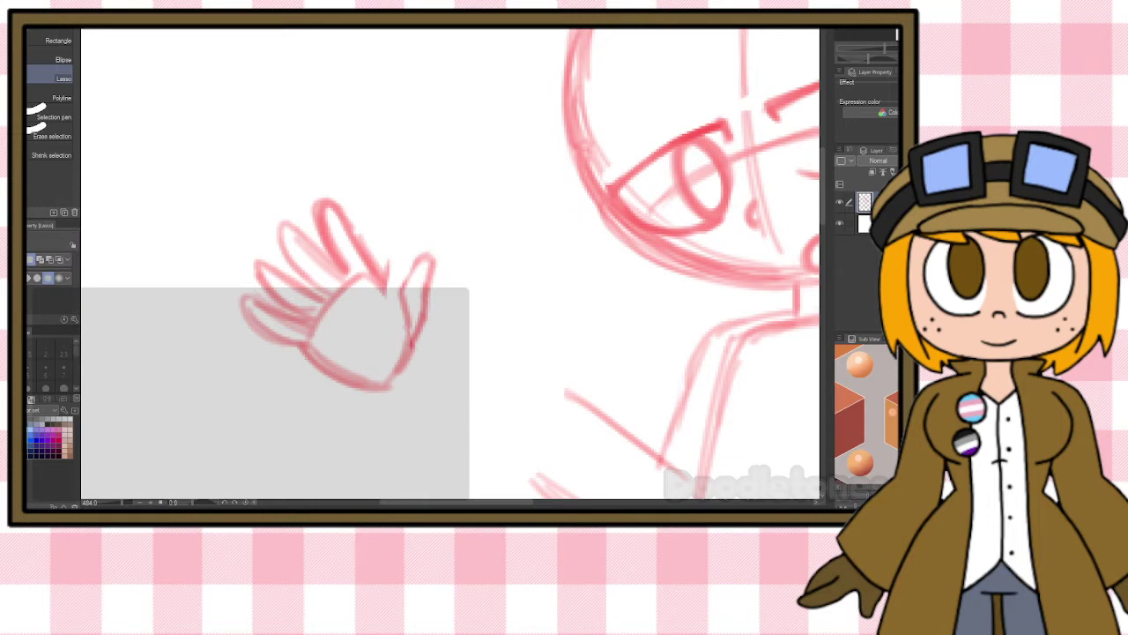
Redraw the thumb with a darker outline and join its base to the index finger with a curved web.
key("b")
mouse_move(400, 284)
left_mouse_down()
mouse_move(420, 259)
mouse_move(434, 270)
mouse_move(426, 322)
left_mouse_up()
mouse_move(380, 266)
left_mouse_down()
mouse_move(400, 287)
mouse_move(378, 268)
mouse_move(405, 279)
mouse_move(378, 262)
mouse_move(405, 279)
mouse_move(426, 254)
mouse_move(429, 307)
mouse_move(407, 354)
left_mouse_up()
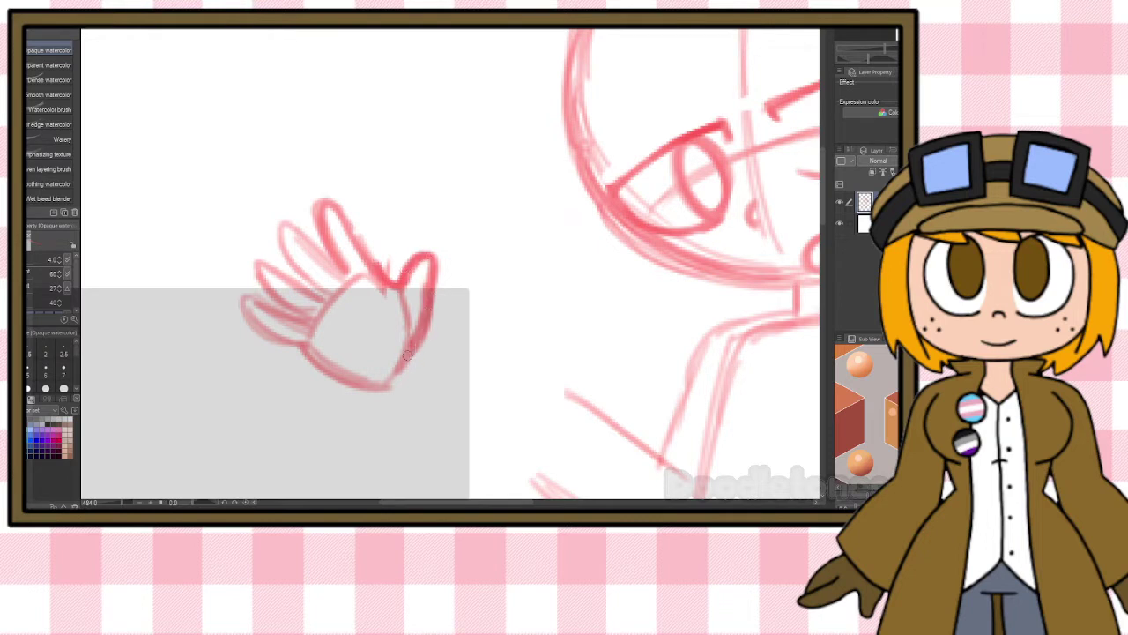
Darken the outlines of the remaining fingers and lower palm, then erase the stray lines outside the little finger.
mouse_move(294, 226)
left_mouse_down()
mouse_move(347, 274)
mouse_move(300, 237)
mouse_move(287, 255)
mouse_move(283, 246)
mouse_move(329, 290)
mouse_move(275, 234)
left_mouse_up()
mouse_move(275, 235)
left_mouse_down()
mouse_move(333, 253)
mouse_move(283, 219)
mouse_move(299, 264)
mouse_move(275, 270)
mouse_move(322, 300)
left_mouse_up()
left_click_drag(257, 258, 312, 317)
left_click_drag(258, 276, 320, 314)
mouse_move(287, 242)
left_mouse_down()
mouse_move(316, 285)
mouse_move(271, 224)
mouse_move(320, 252)
mouse_move(272, 227)
mouse_move(340, 289)
mouse_move(323, 204)
mouse_move(342, 217)
mouse_move(365, 278)
left_mouse_up()
mouse_move(317, 324)
left_mouse_down()
mouse_move(263, 300)
mouse_move(316, 328)
left_mouse_up()
left_click_drag(249, 300, 307, 349)
mouse_move(258, 323)
left_mouse_down()
mouse_move(343, 359)
mouse_move(360, 379)
mouse_move(399, 374)
left_mouse_up()
key("e")
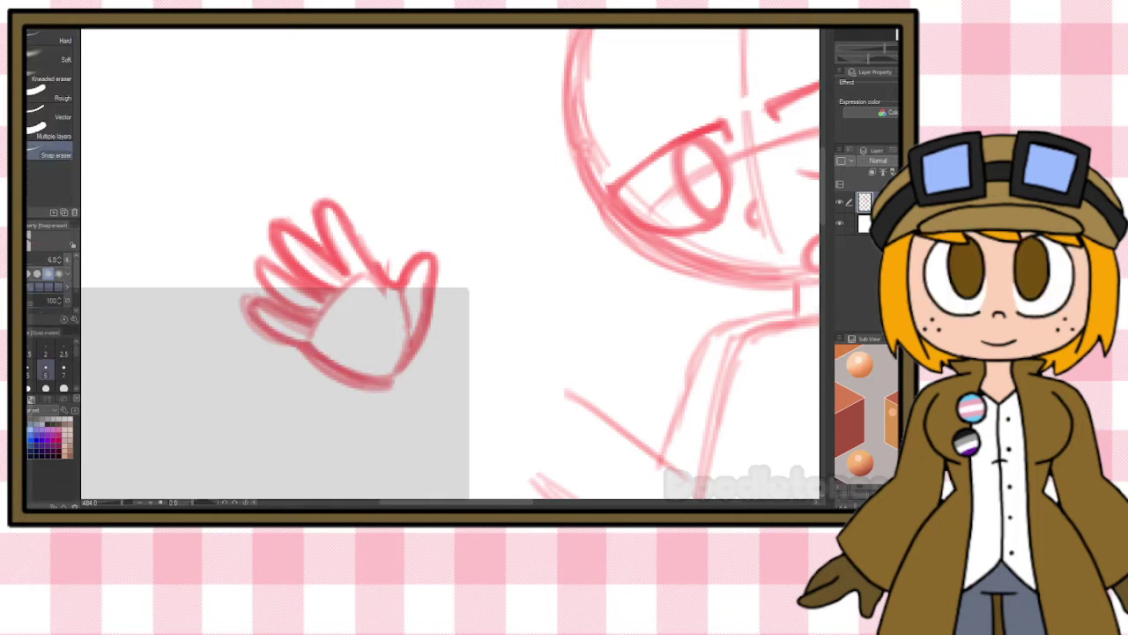
left_click_drag(245, 298, 291, 355)
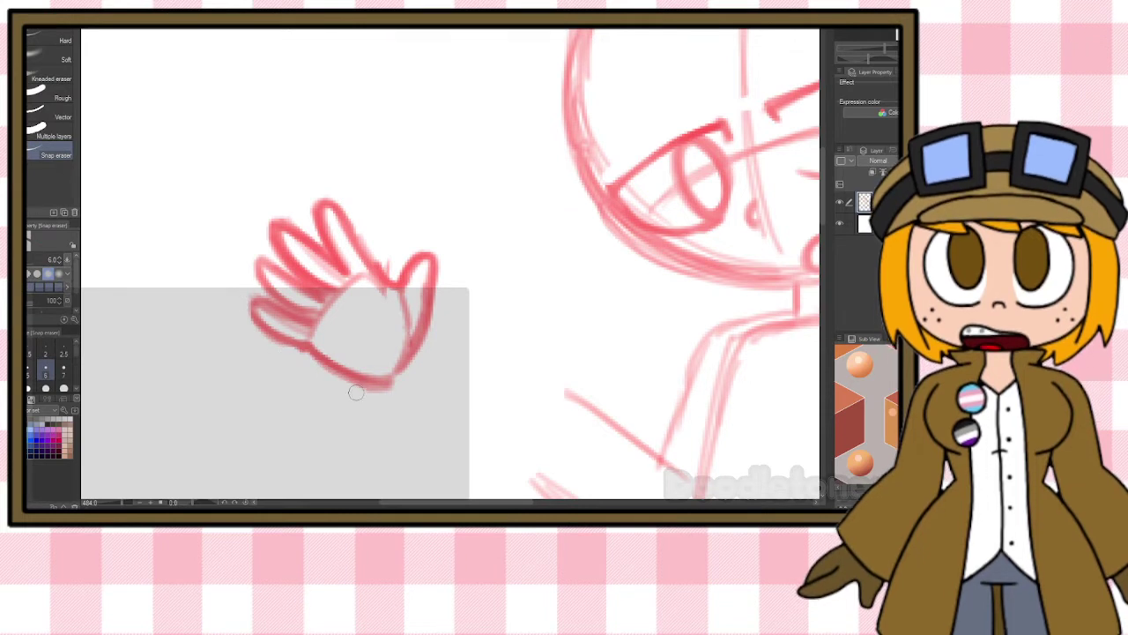
Lasso the finished open hand, move it onto the end of the bent forearm and rotate it slightly to fit the wrist.
key("m")
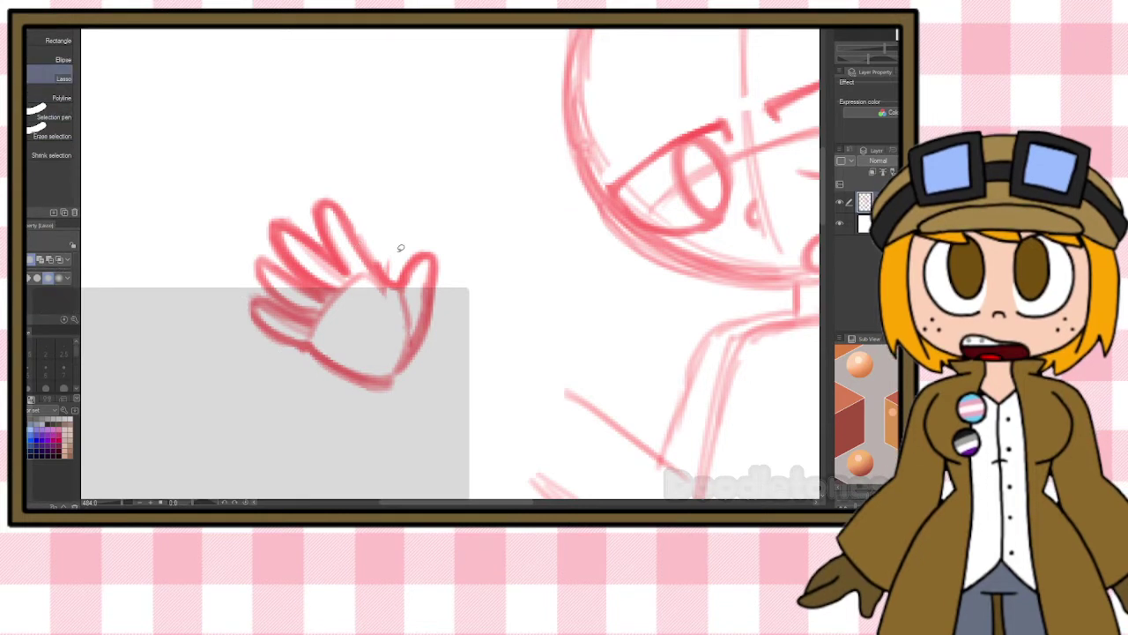
scroll(446, 176, "down", 3)
mouse_move(392, 149)
left_mouse_down()
mouse_move(344, 285)
mouse_move(379, 148)
left_mouse_up()
key("ctrl+t")
left_click_drag(427, 275, 526, 317)
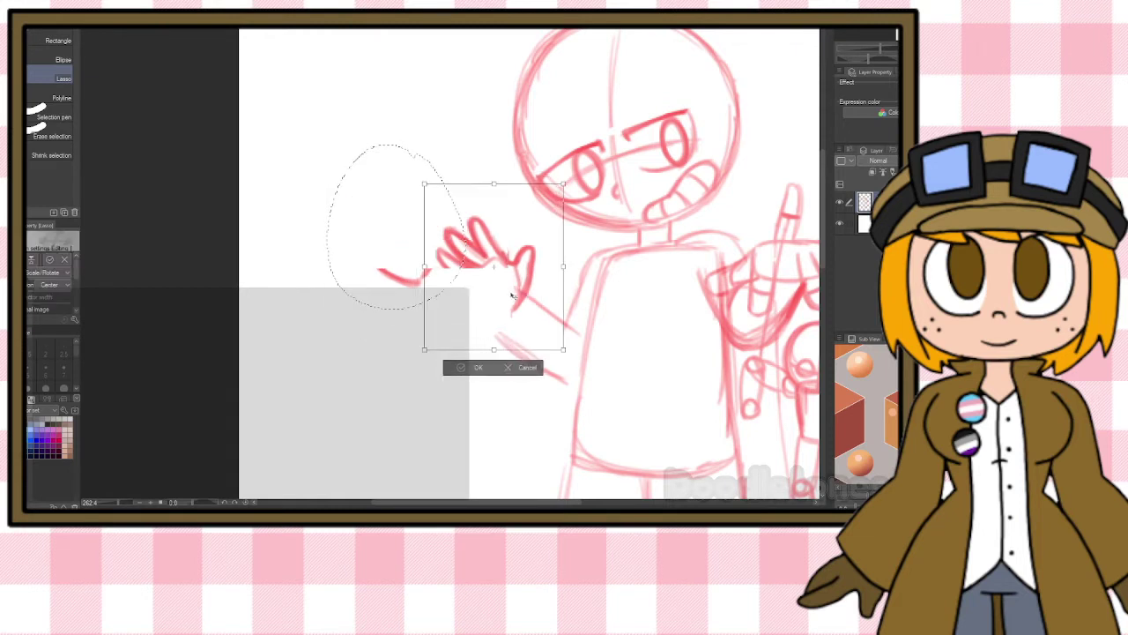
left_click_drag(562, 270, 516, 301)
left_click_drag(575, 278, 573, 276)
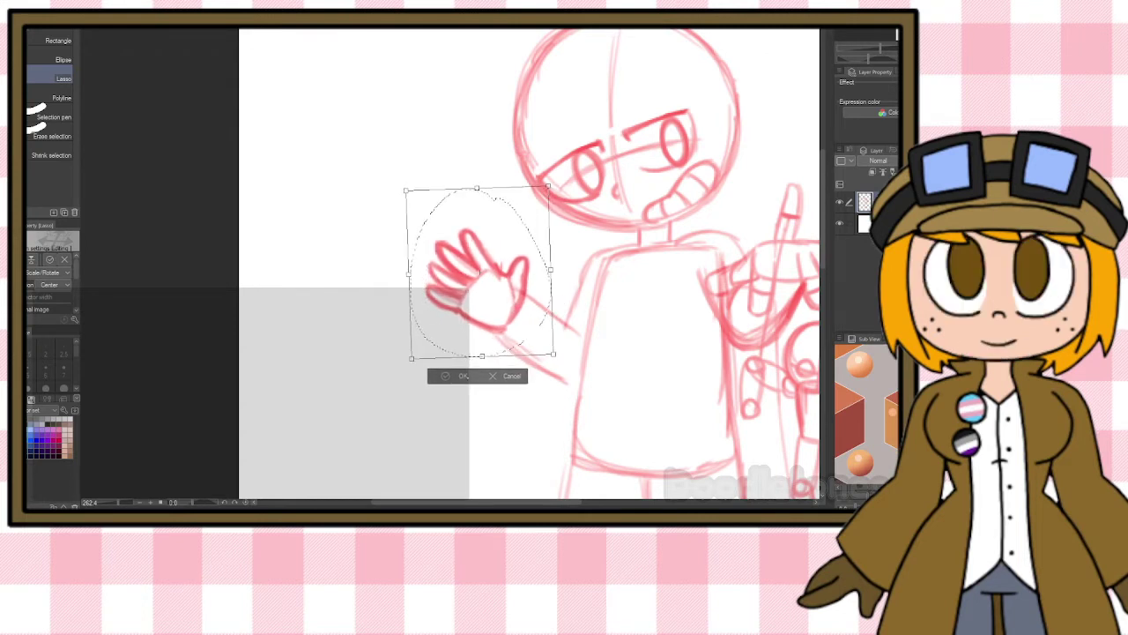
left_click(449, 377)
Extend the forearm's lower line to the torso and reinforce the bent arm's upper lines near the elbow.
key("b")
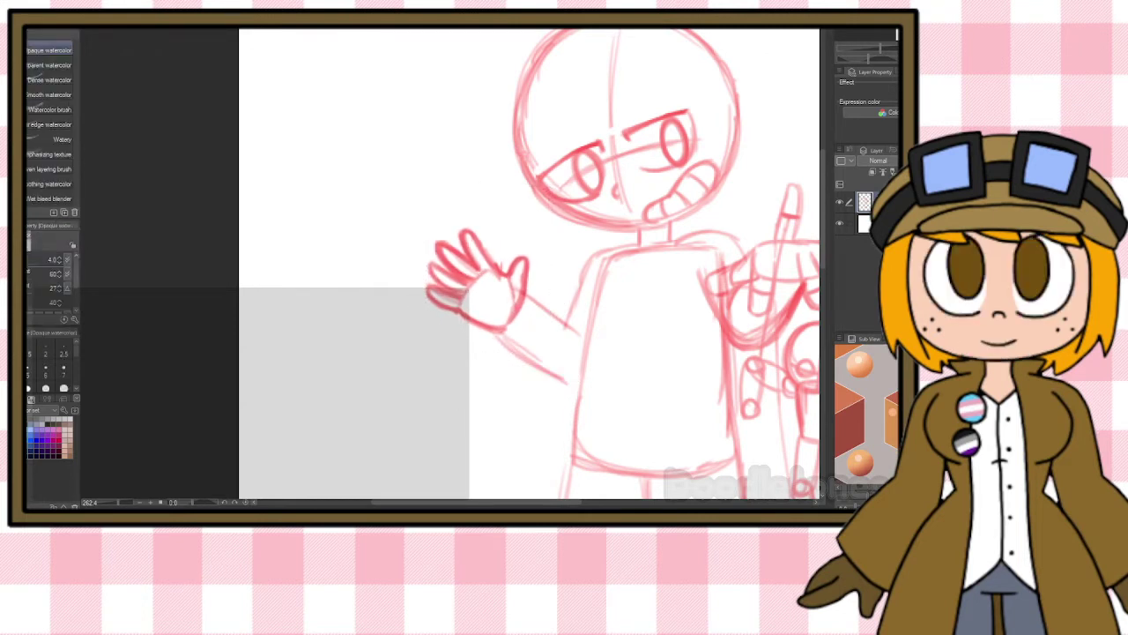
left_click_drag(529, 363, 581, 385)
left_click_drag(594, 257, 563, 321)
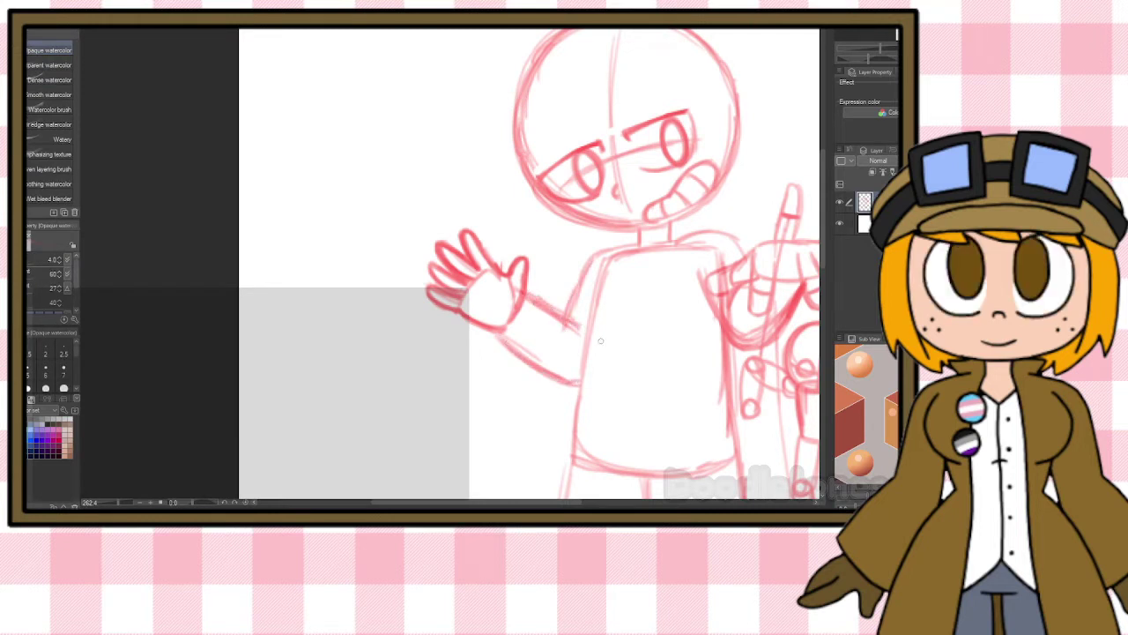
Sketch a long arched line across the forehead that extends well past both sides of the head.
scroll(600, 340, "down", 5)
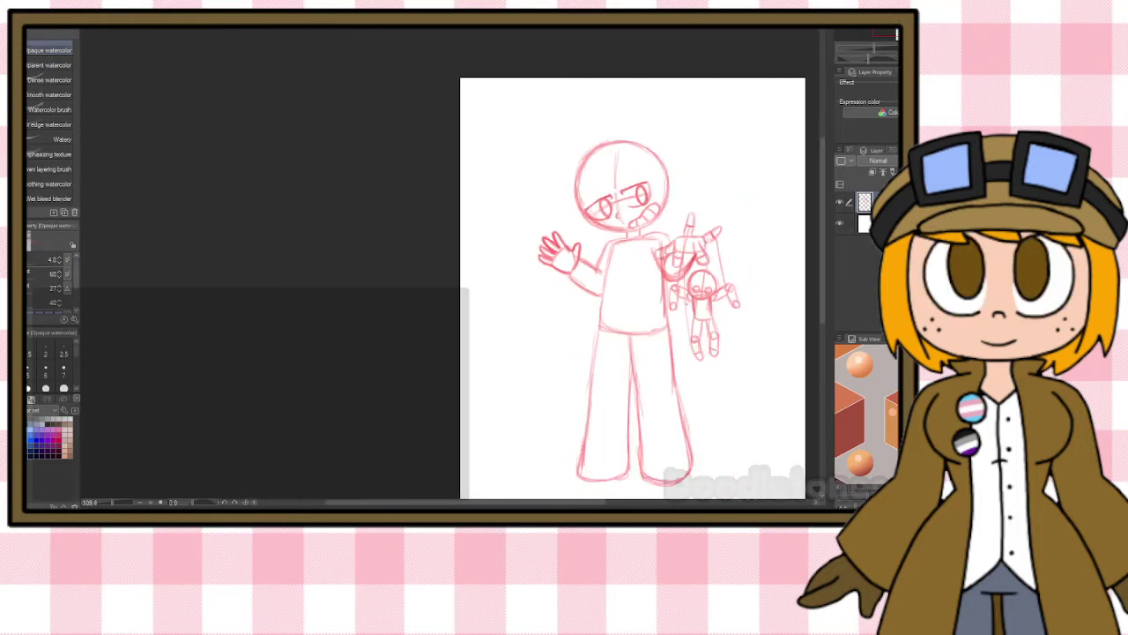
scroll(737, 180, "up", 5)
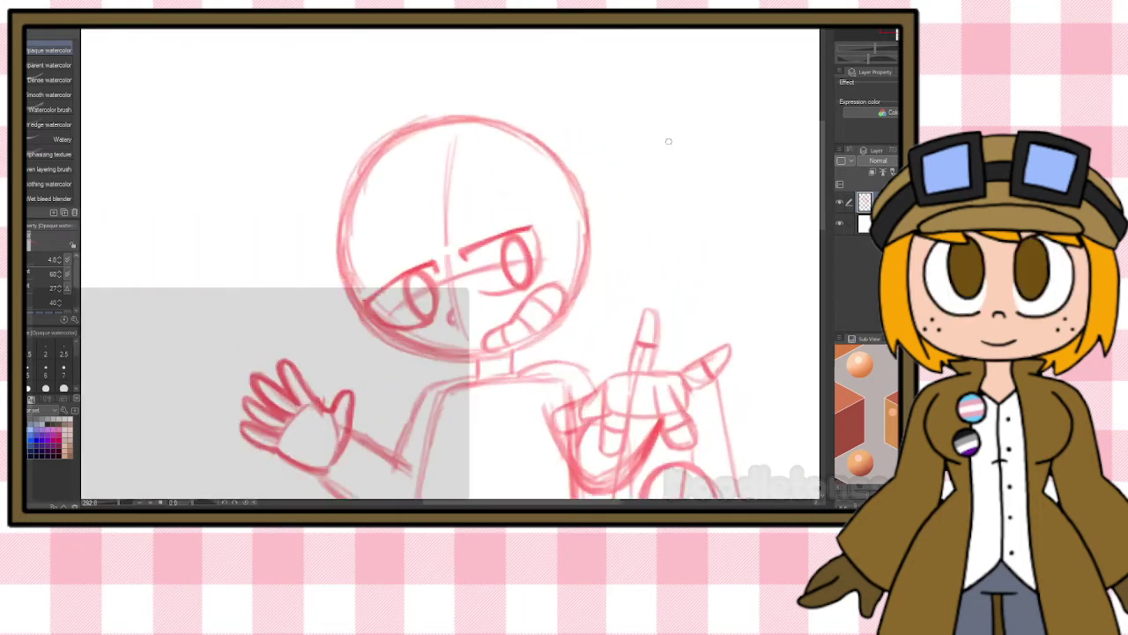
scroll(652, 148, "down", 2)
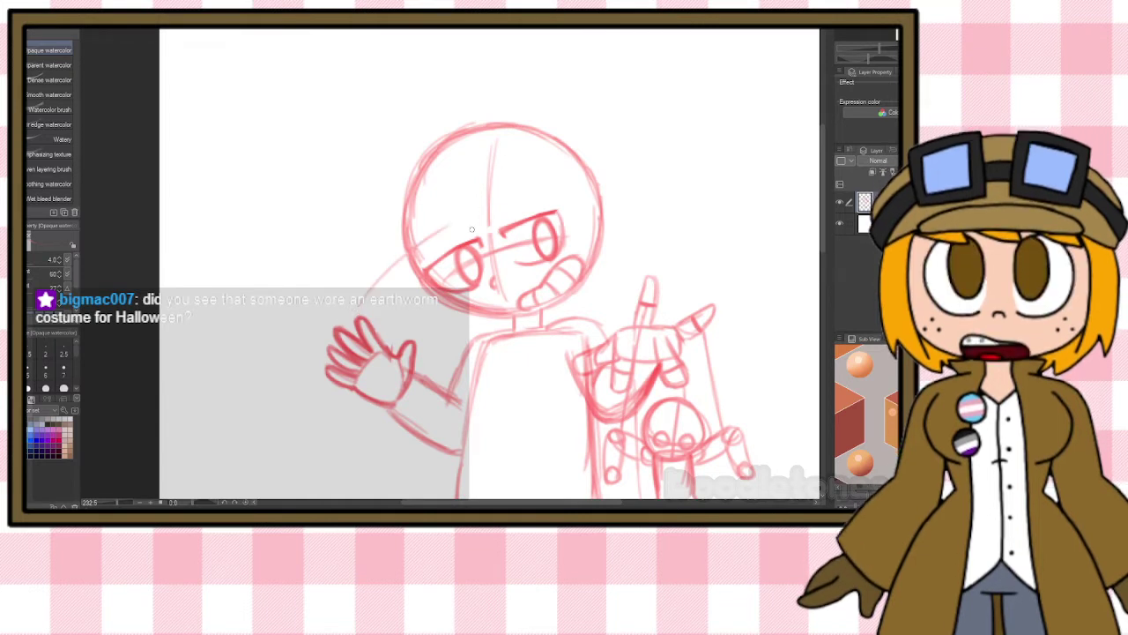
mouse_move(414, 246)
left_mouse_down()
mouse_move(487, 206)
mouse_move(675, 179)
left_mouse_up()
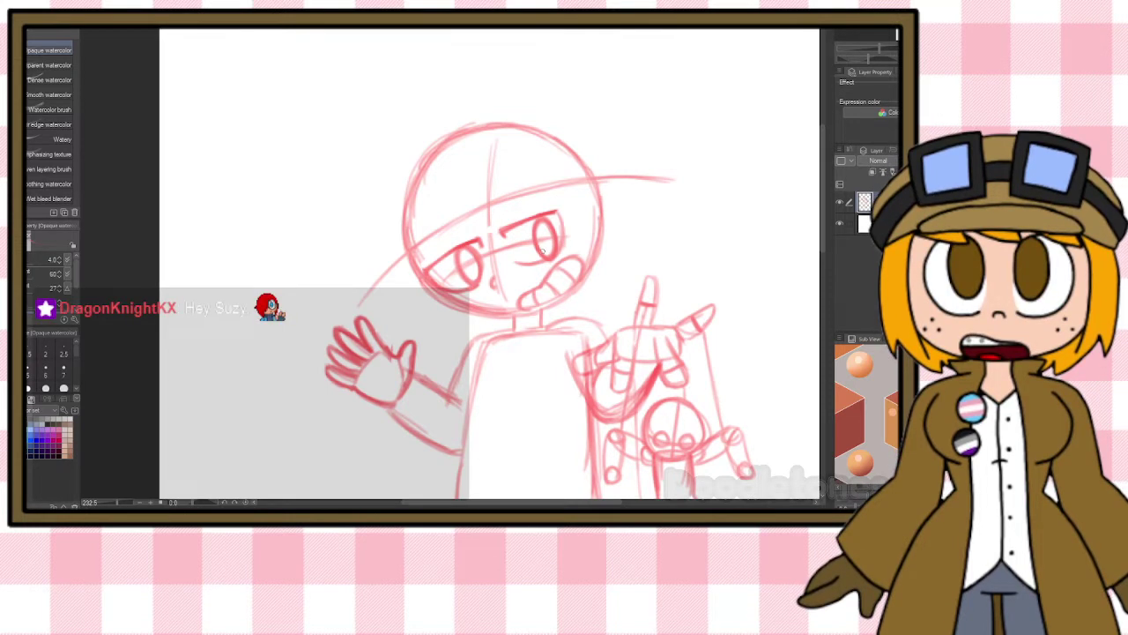
scroll(481, 268, "down", 2)
scroll(482, 268, "up", 3)
scroll(473, 138, "down", 1)
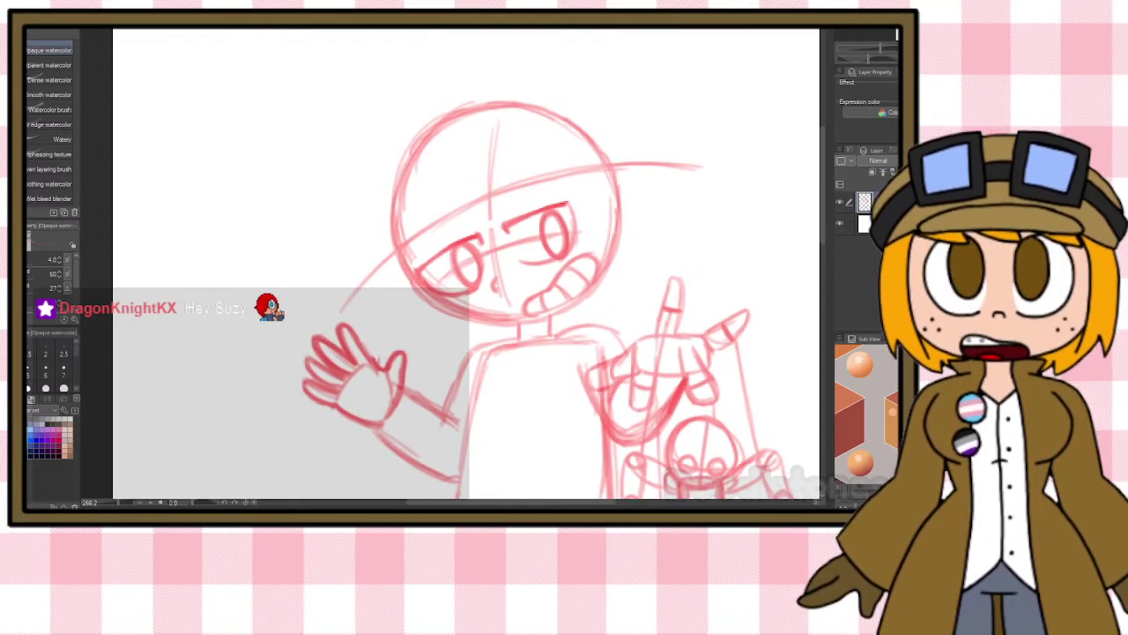
Reinforce the arched line over the forehead and close it underneath on both sides of the head as the hat brim's underside.
scroll(472, 137, "up", 1)
scroll(472, 138, "up", 1)
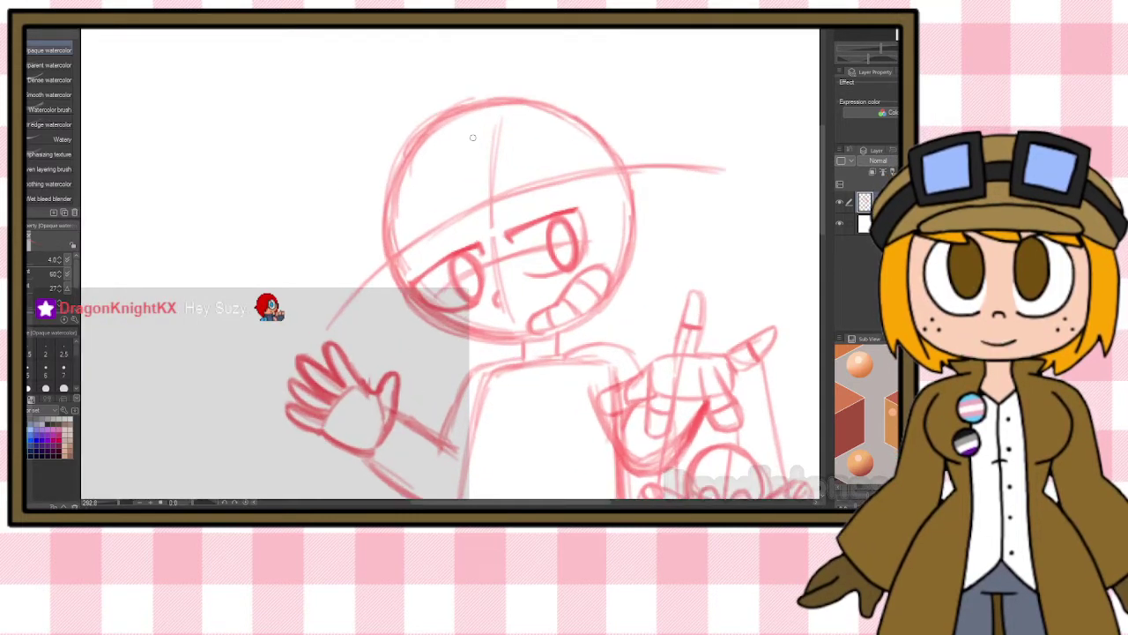
left_click_drag(389, 248, 327, 330)
mouse_move(386, 257)
left_mouse_down()
mouse_move(333, 319)
mouse_move(370, 315)
mouse_move(346, 330)
mouse_move(403, 299)
mouse_move(329, 331)
mouse_move(474, 216)
mouse_move(434, 233)
mouse_move(658, 159)
left_mouse_up()
left_click_drag(575, 176, 726, 162)
mouse_move(658, 164)
left_mouse_down()
mouse_move(683, 197)
mouse_move(631, 214)
left_mouse_up()
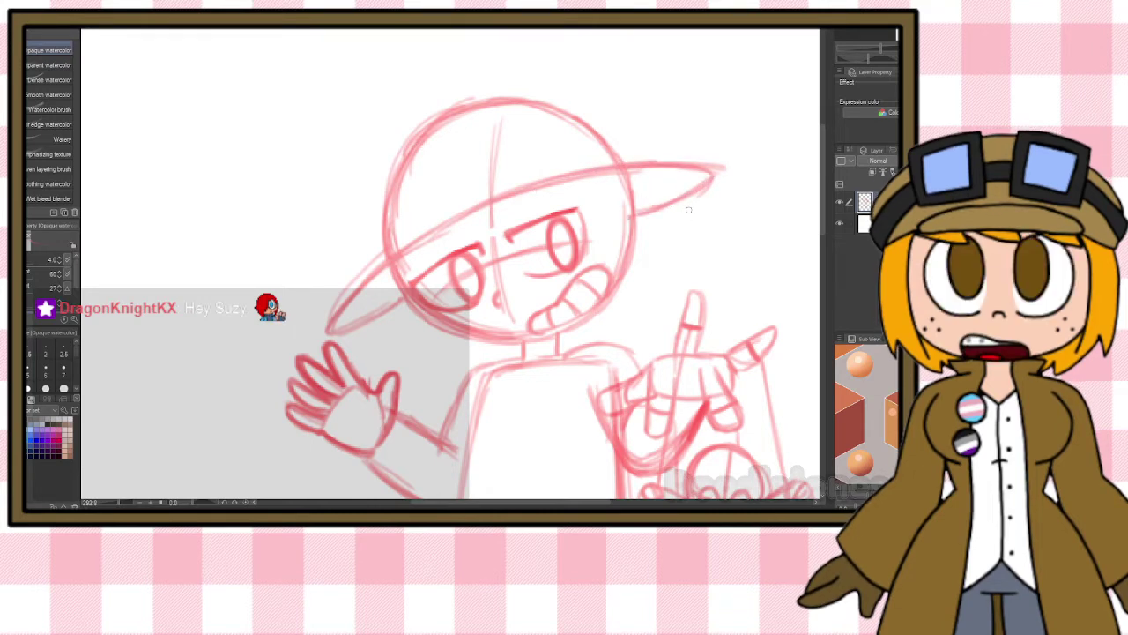
Sketch the brim's upper edges, sloping from the sides of the head out to both brim tips.
scroll(735, 101, "down", 5)
scroll(734, 101, "up", 3)
scroll(733, 101, "up", 3)
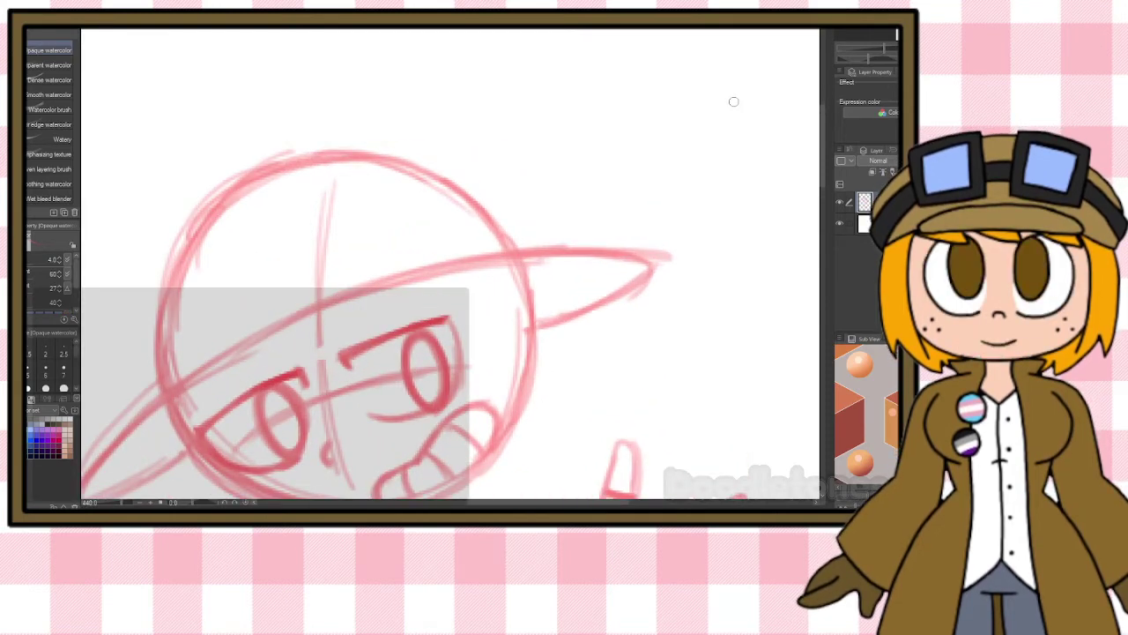
scroll(733, 101, "down", 3)
mouse_move(263, 310)
left_mouse_down()
mouse_move(235, 349)
mouse_move(264, 300)
mouse_move(192, 421)
left_mouse_up()
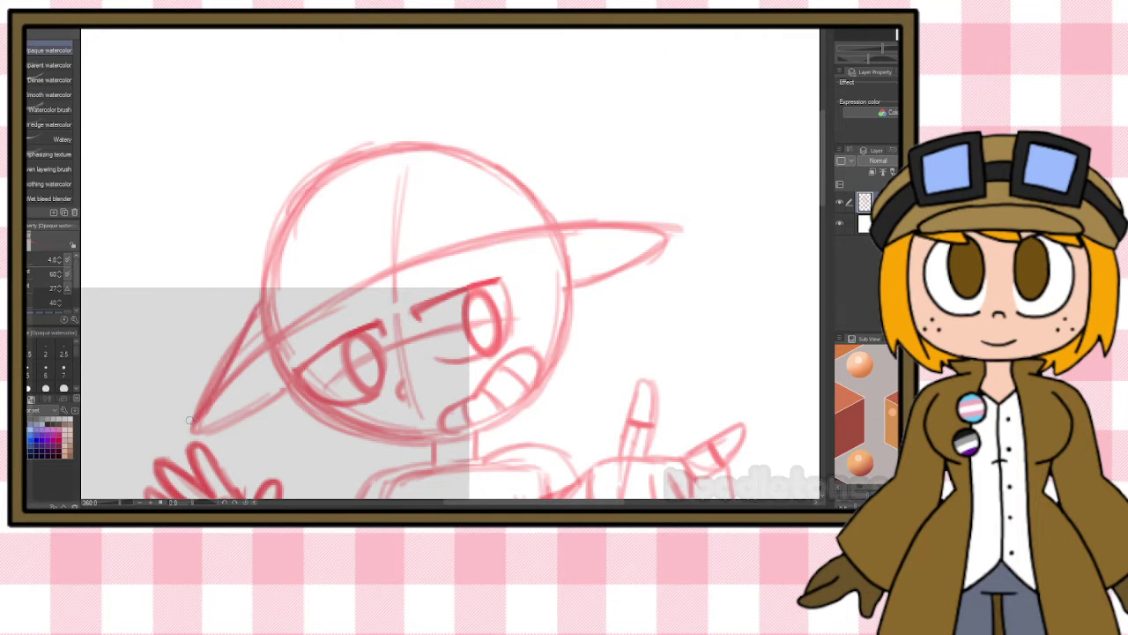
left_click_drag(547, 203, 626, 217)
left_click_drag(538, 205, 661, 233)
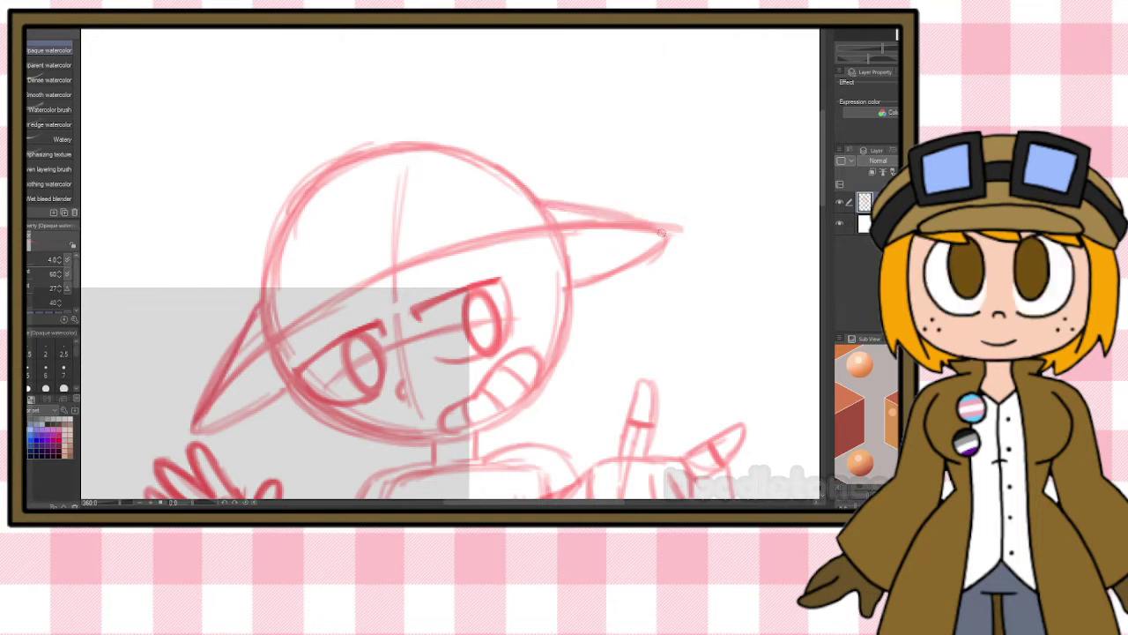
Sketch the hat's rounded crown with overlapping strokes just outside the top of the head circle.
mouse_move(263, 305)
left_mouse_down()
mouse_move(256, 234)
mouse_move(359, 148)
left_mouse_up()
left_click_drag(291, 189, 432, 140)
left_click_drag(346, 156, 470, 160)
mouse_move(411, 137)
left_mouse_down()
mouse_move(493, 155)
mouse_move(480, 163)
mouse_move(524, 192)
left_mouse_up()
mouse_move(471, 139)
left_mouse_down()
mouse_move(530, 198)
mouse_move(499, 159)
mouse_move(404, 138)
mouse_move(368, 145)
mouse_move(432, 131)
left_mouse_up()
Sketch two curved lines across the lower crown, parallel to the brim, as the hat band.
mouse_move(254, 320)
left_mouse_down()
mouse_move(360, 245)
mouse_move(418, 228)
left_mouse_up()
left_click_drag(277, 296, 460, 212)
left_click_drag(277, 261, 382, 198)
mouse_move(339, 230)
left_mouse_down()
mouse_move(506, 176)
mouse_move(402, 200)
mouse_move(283, 264)
mouse_move(315, 231)
left_mouse_up()
mouse_move(262, 285)
left_mouse_down()
mouse_move(329, 232)
mouse_move(423, 192)
left_mouse_up()
left_click_drag(357, 217, 504, 178)
left_click_drag(394, 208, 518, 183)
Thin out the hat band's upper line with the eraser.
key("e")
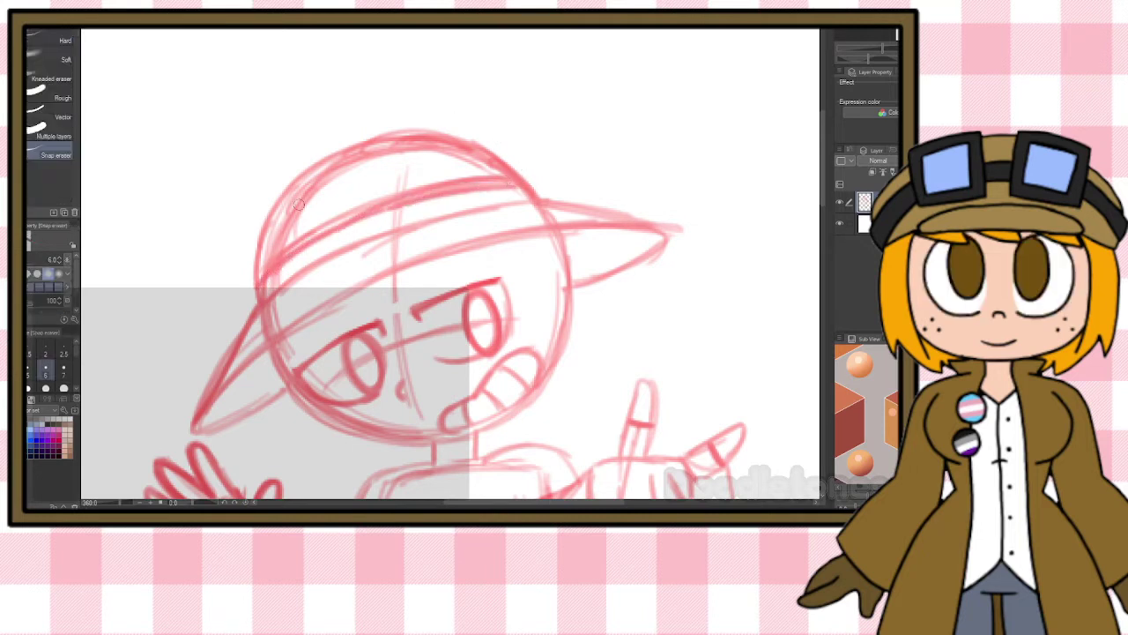
mouse_move(275, 256)
left_mouse_down()
mouse_move(397, 196)
mouse_move(472, 180)
left_mouse_up()
mouse_move(397, 195)
left_mouse_down()
mouse_move(497, 178)
mouse_move(347, 224)
left_mouse_up()
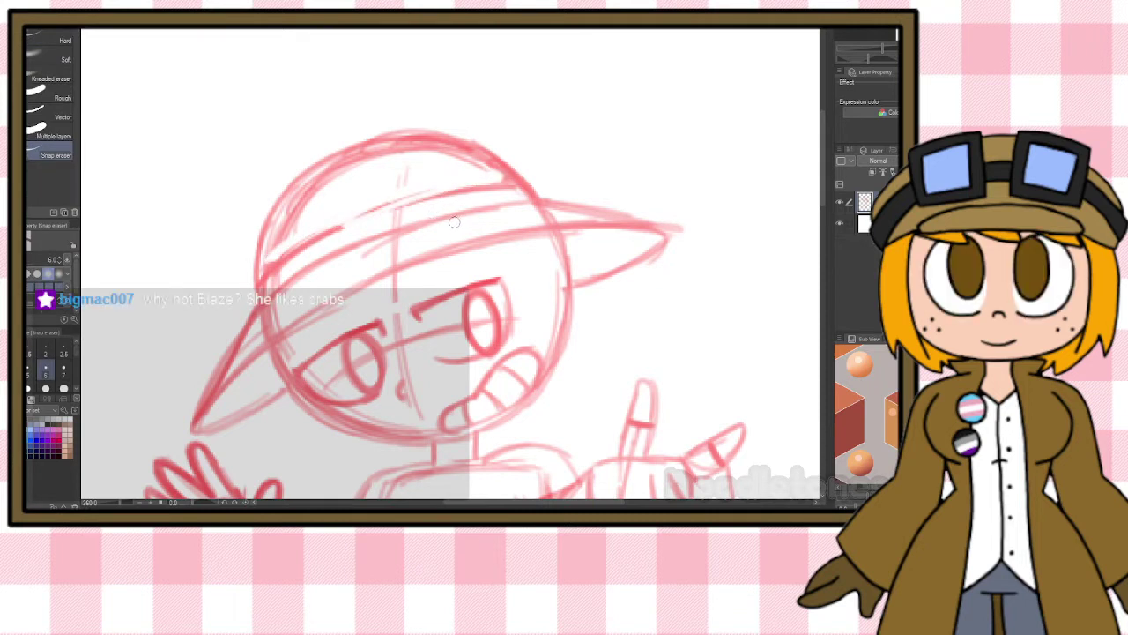
Lasso the hat's crown and band, shift them slightly down to sit closer to the brim, then deselect.
key("m")
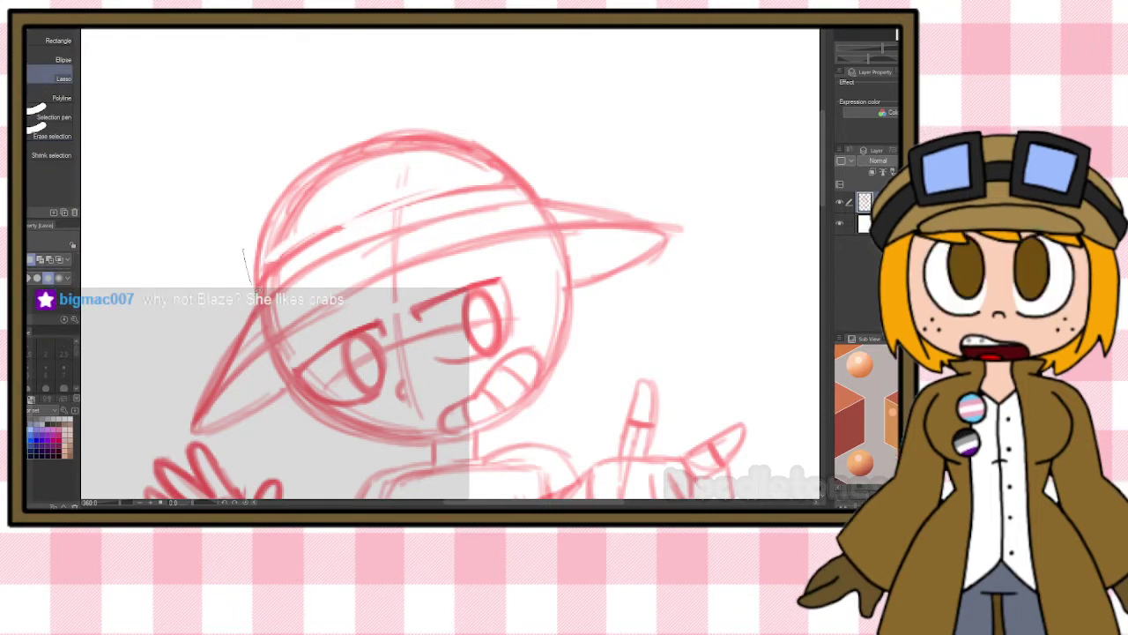
mouse_move(259, 308)
left_mouse_down()
mouse_move(336, 262)
mouse_move(537, 201)
mouse_move(477, 113)
mouse_move(251, 257)
left_mouse_up()
key("ctrl+t")
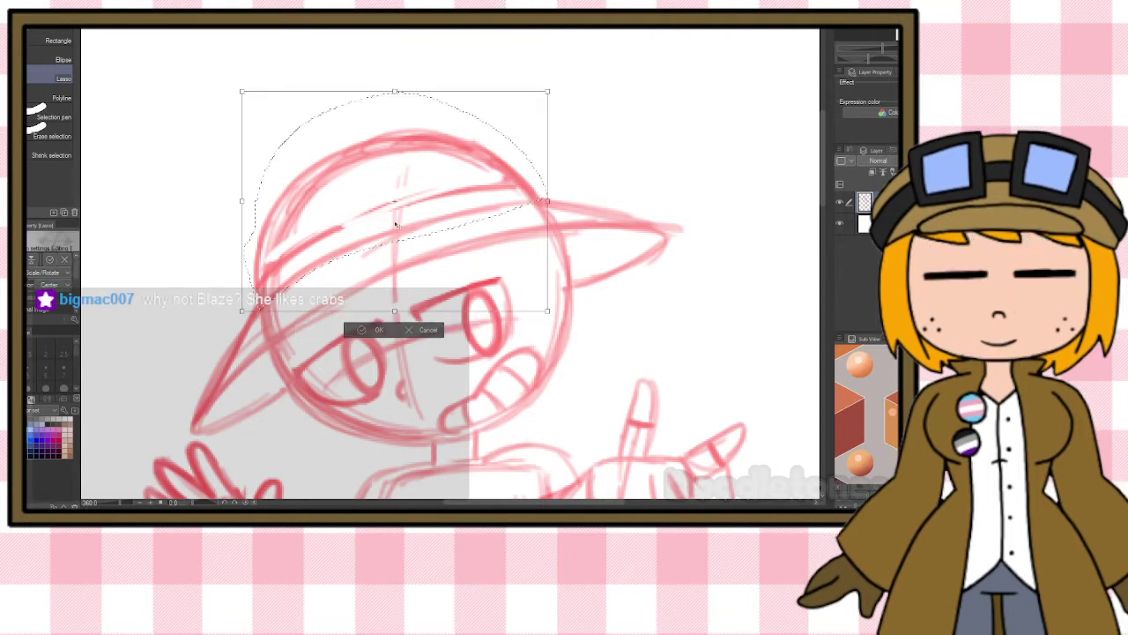
left_click_drag(393, 236, 394, 238)
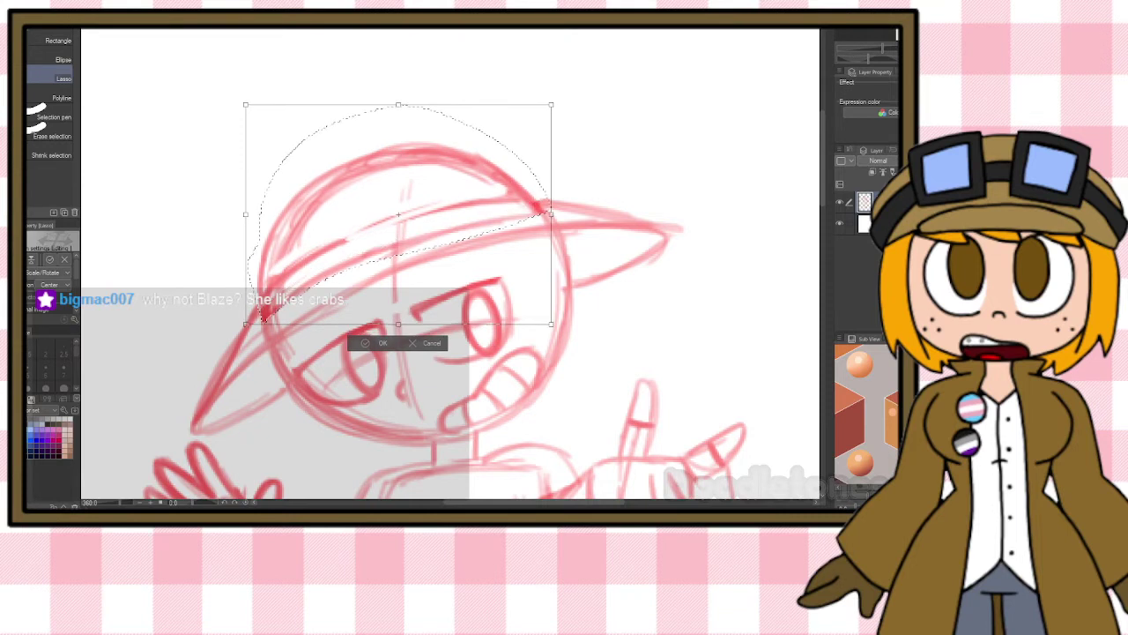
key("Return")
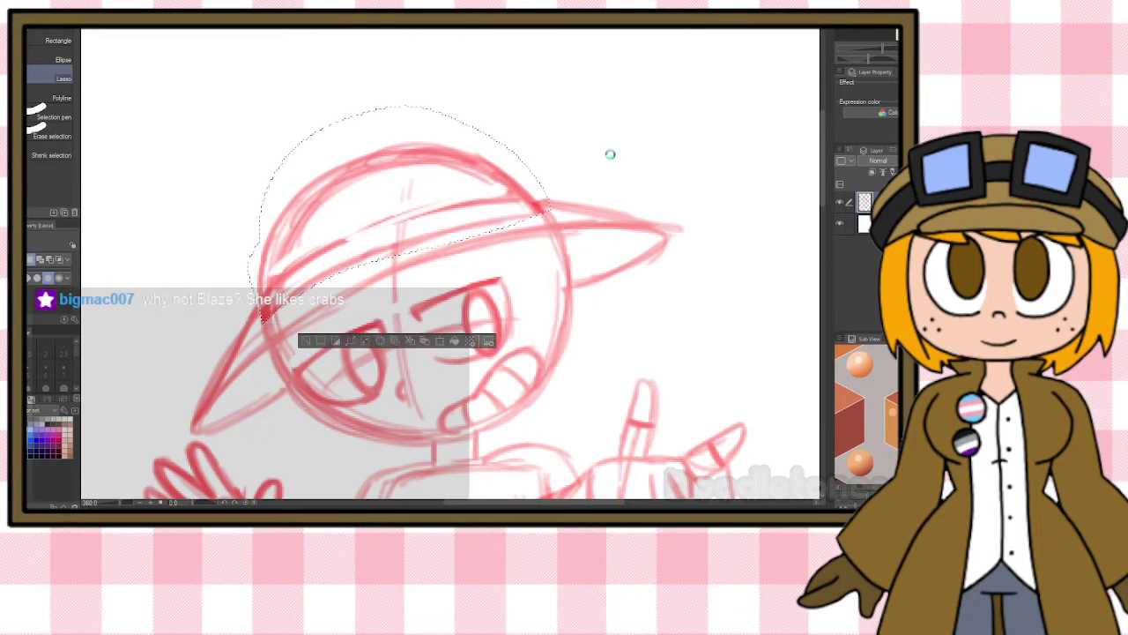
key("ctrl+d")
Erase the rough outer edges of the brim on both sides and trim the overshooting line at its tip.
key("b")
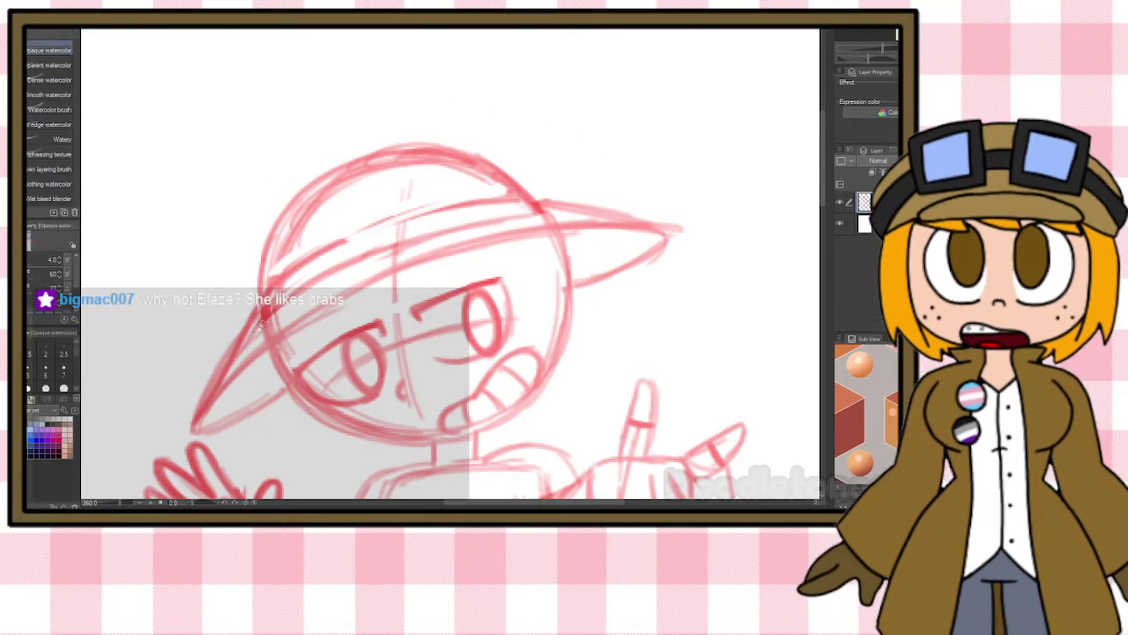
key("e")
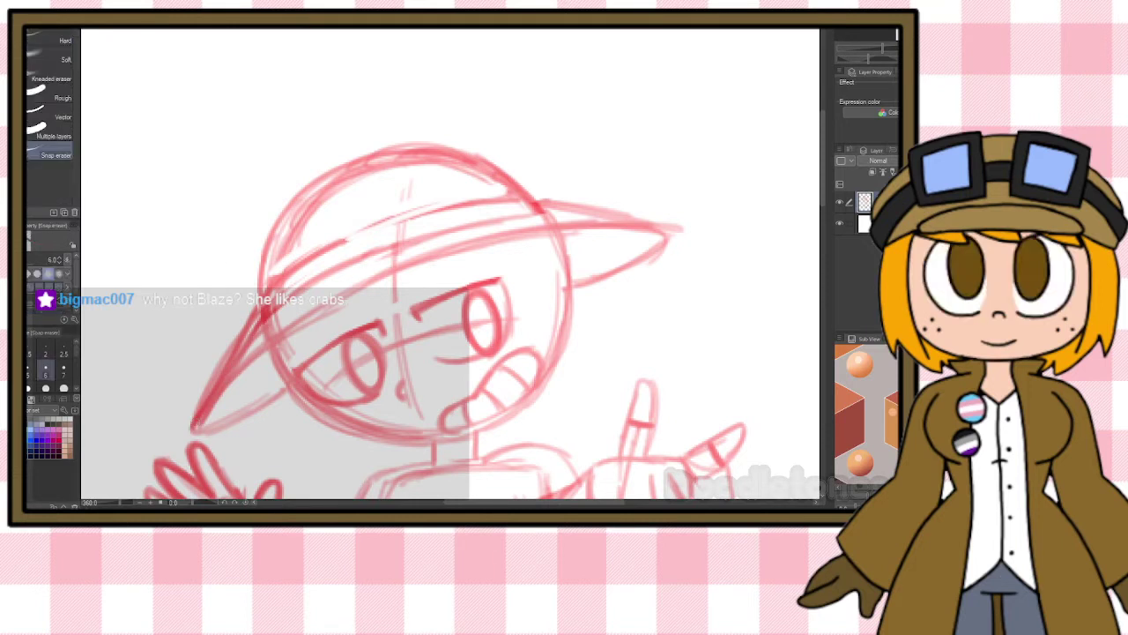
left_click_drag(221, 355, 207, 381)
left_click_drag(249, 322, 184, 433)
left_click_drag(547, 193, 662, 216)
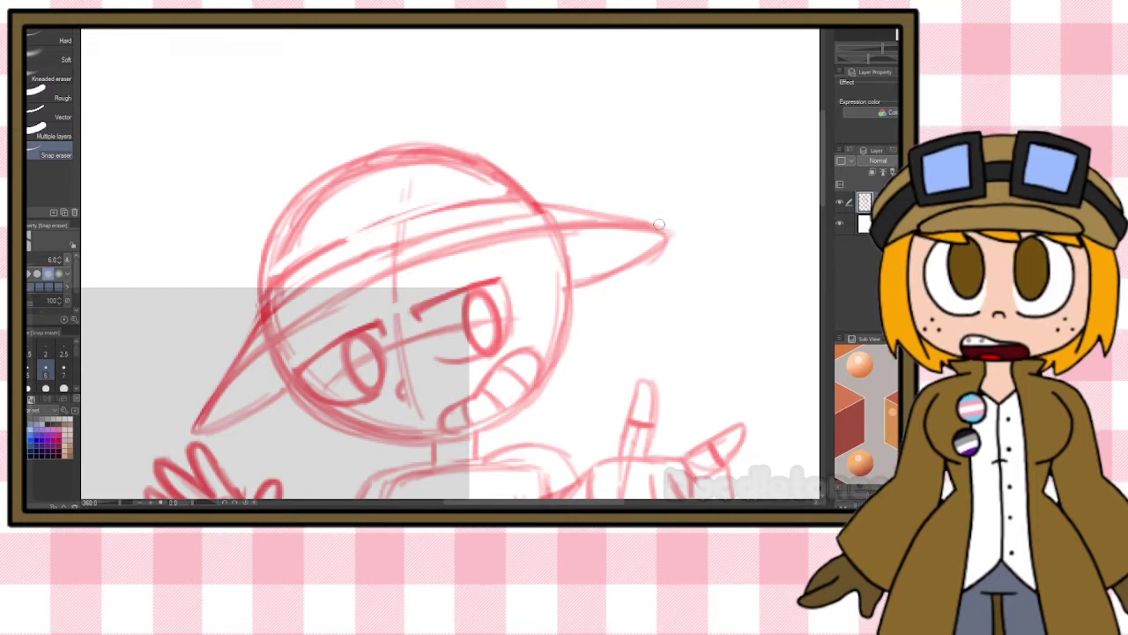
Redraw the hat band's upper and lower lines with darker strokes across the crown.
key("b")
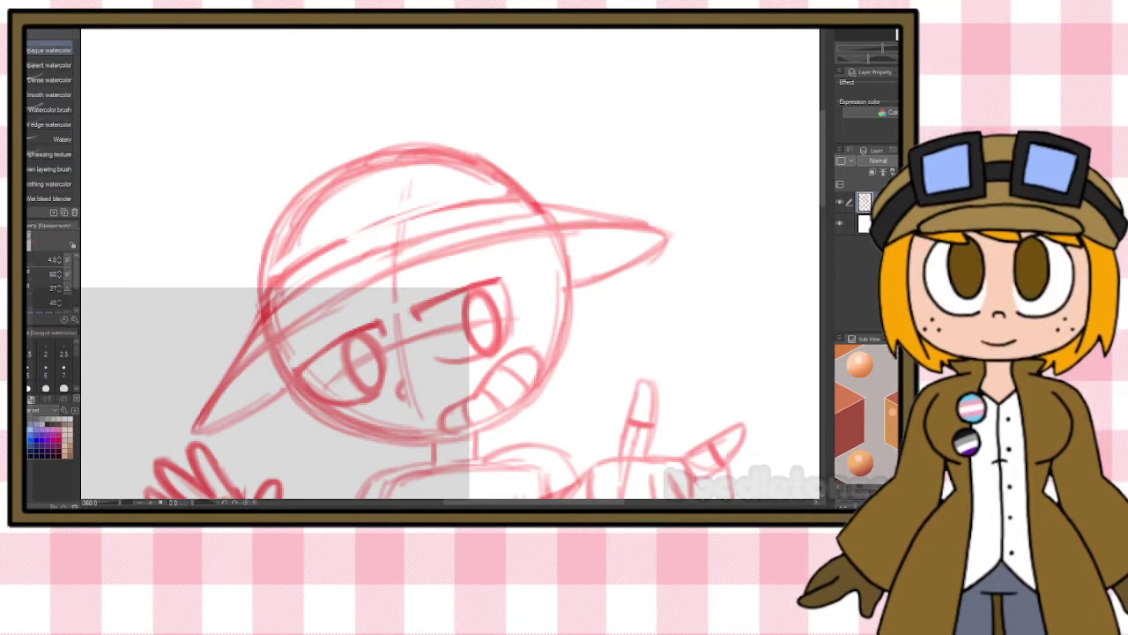
mouse_move(265, 316)
left_mouse_down()
mouse_move(309, 284)
mouse_move(542, 210)
left_mouse_up()
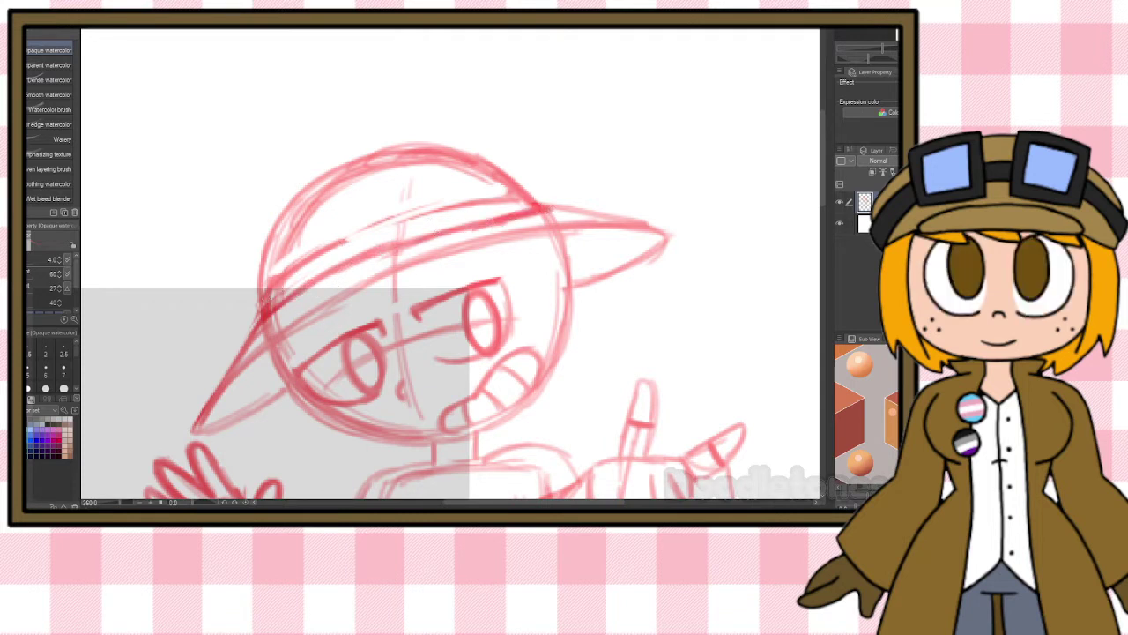
left_click_drag(275, 284, 498, 193)
left_click_drag(386, 226, 520, 196)
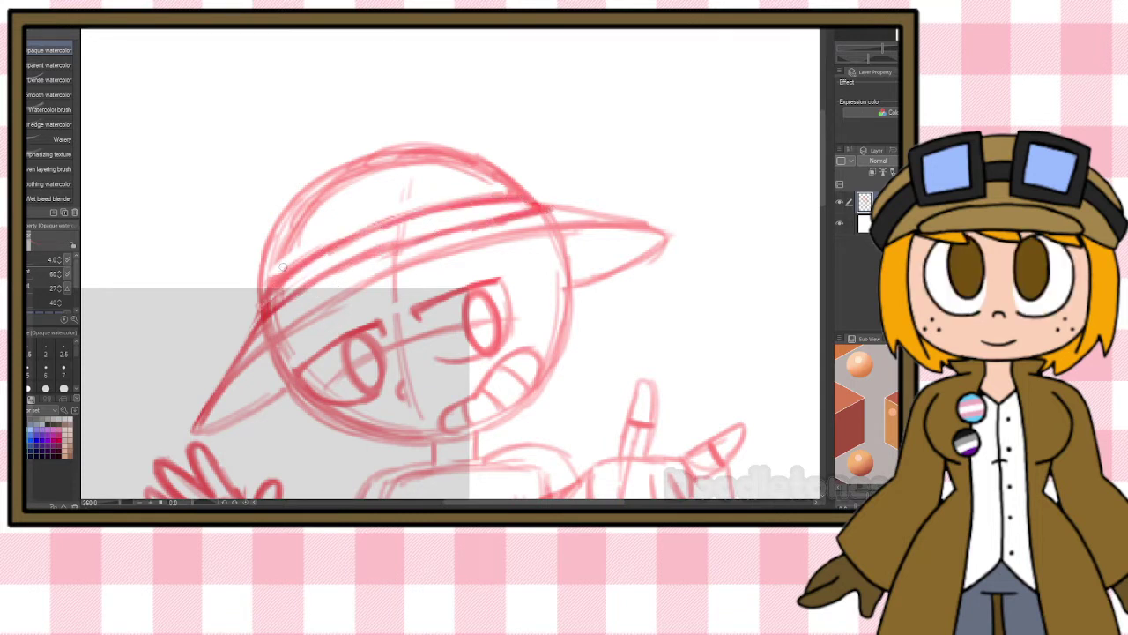
Sketch a jagged fringe of pointed hair locks below the brim, across the forehead and over the eyebrows.
scroll(454, 215, "down", 6)
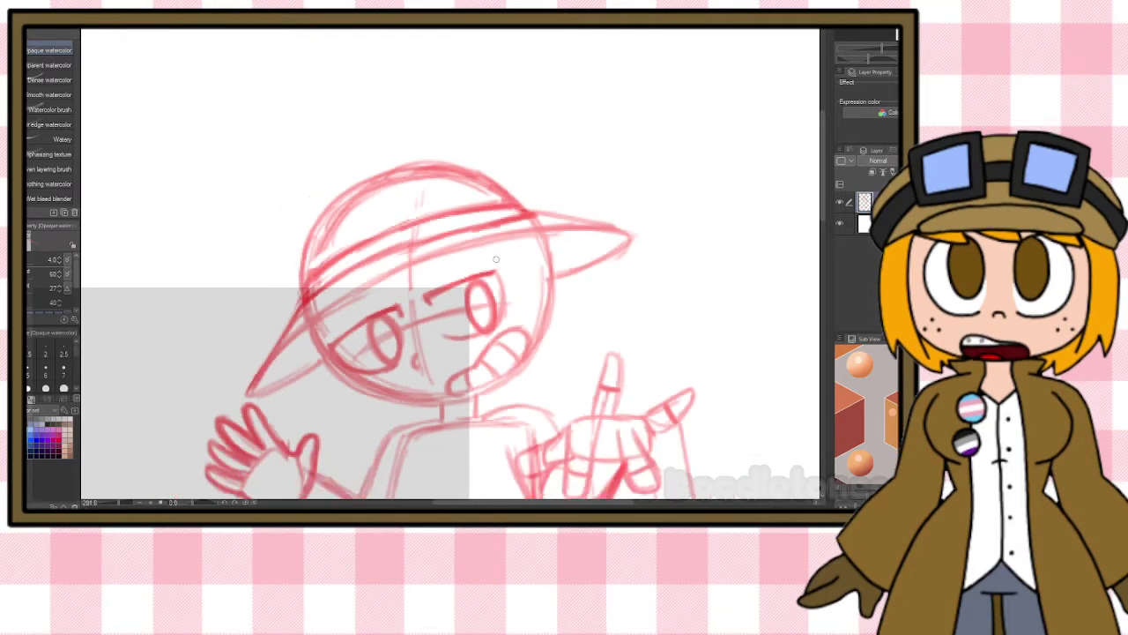
scroll(534, 286, "up", 5)
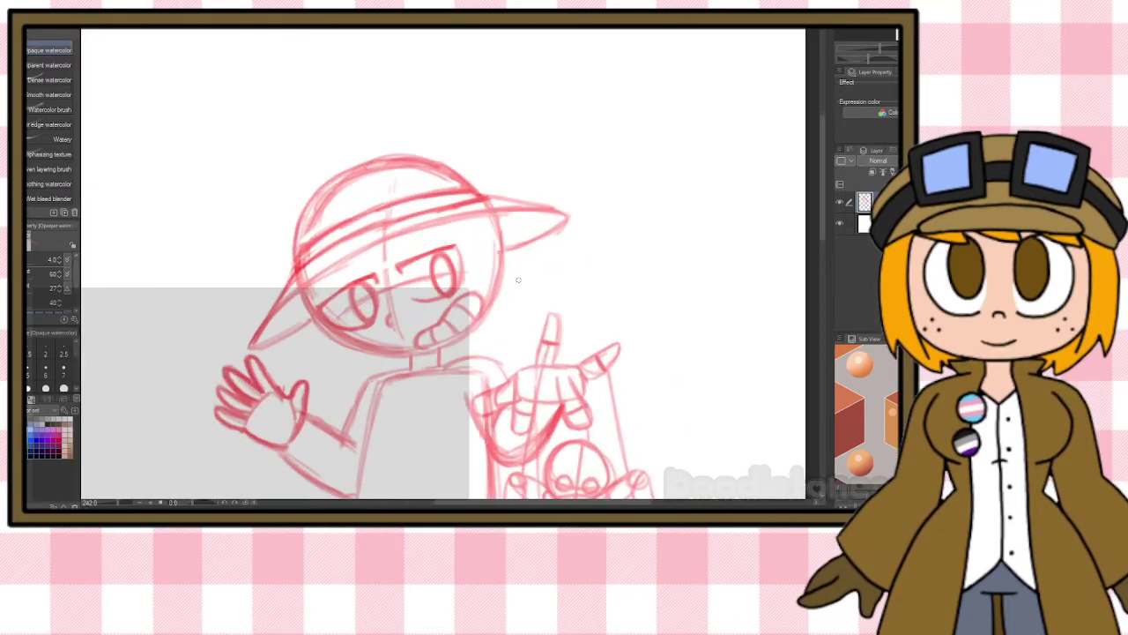
left_click_drag(266, 328, 250, 291)
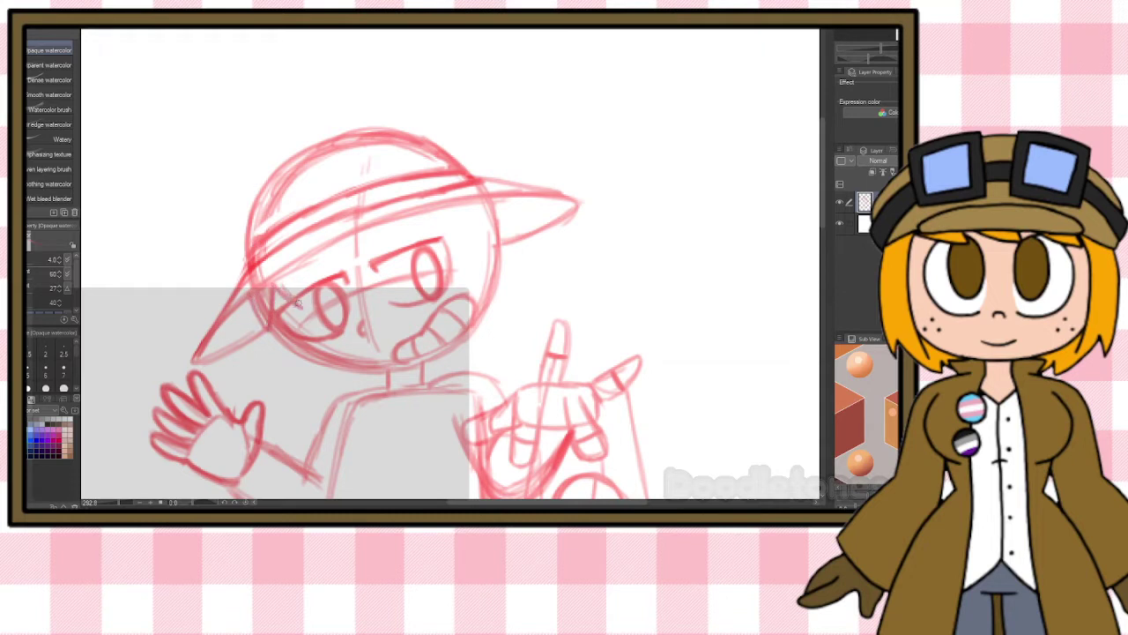
left_click_drag(348, 253, 345, 278)
mouse_move(385, 230)
left_mouse_down()
mouse_move(381, 257)
mouse_move(421, 243)
mouse_move(472, 252)
mouse_move(494, 284)
left_mouse_up()
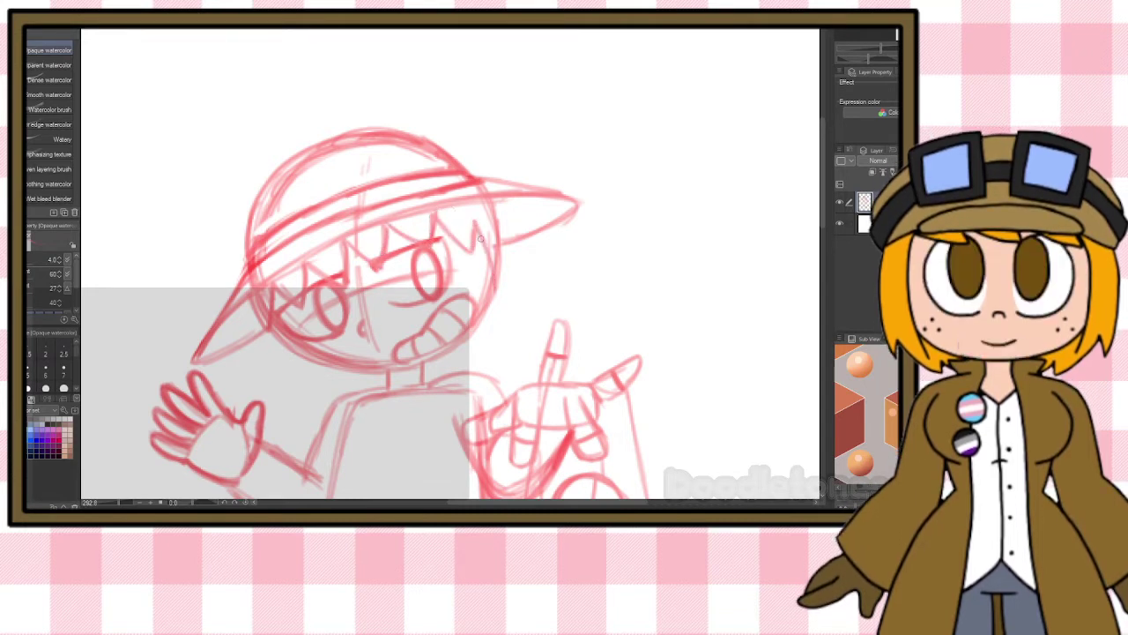
Draw hair down the side of the face beside the mouth and add pointed hair tips along the jaw.
mouse_move(490, 206)
left_mouse_down()
mouse_move(505, 284)
mouse_move(497, 305)
left_mouse_up()
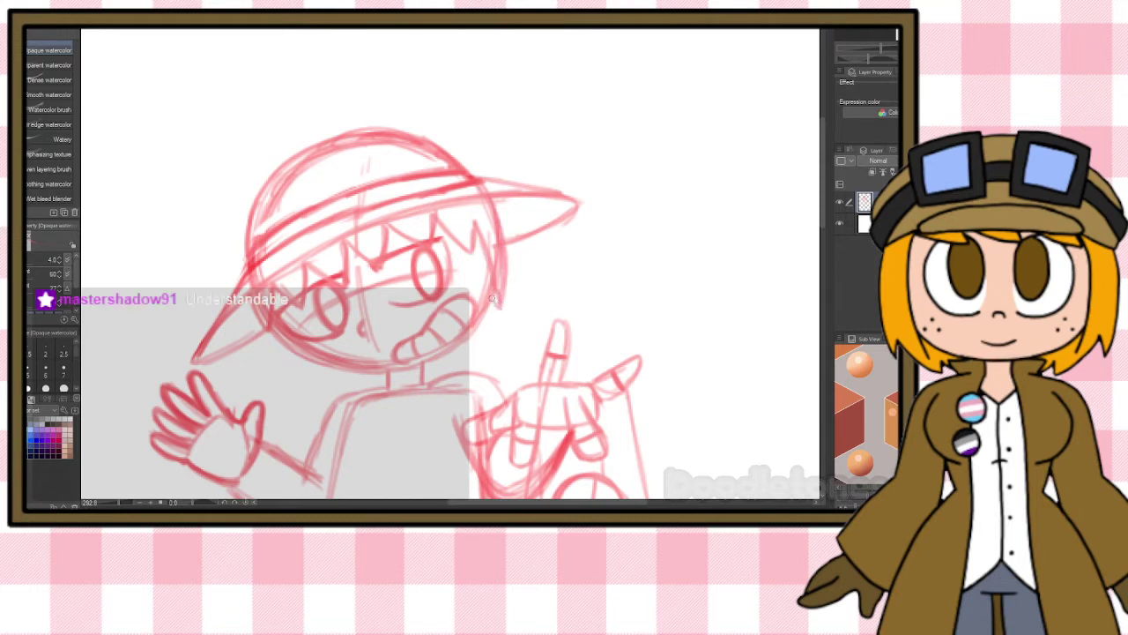
mouse_move(499, 252)
left_mouse_down()
mouse_move(501, 299)
mouse_move(490, 201)
left_mouse_up()
mouse_move(278, 334)
left_mouse_down()
mouse_move(314, 365)
mouse_move(368, 377)
left_mouse_up()
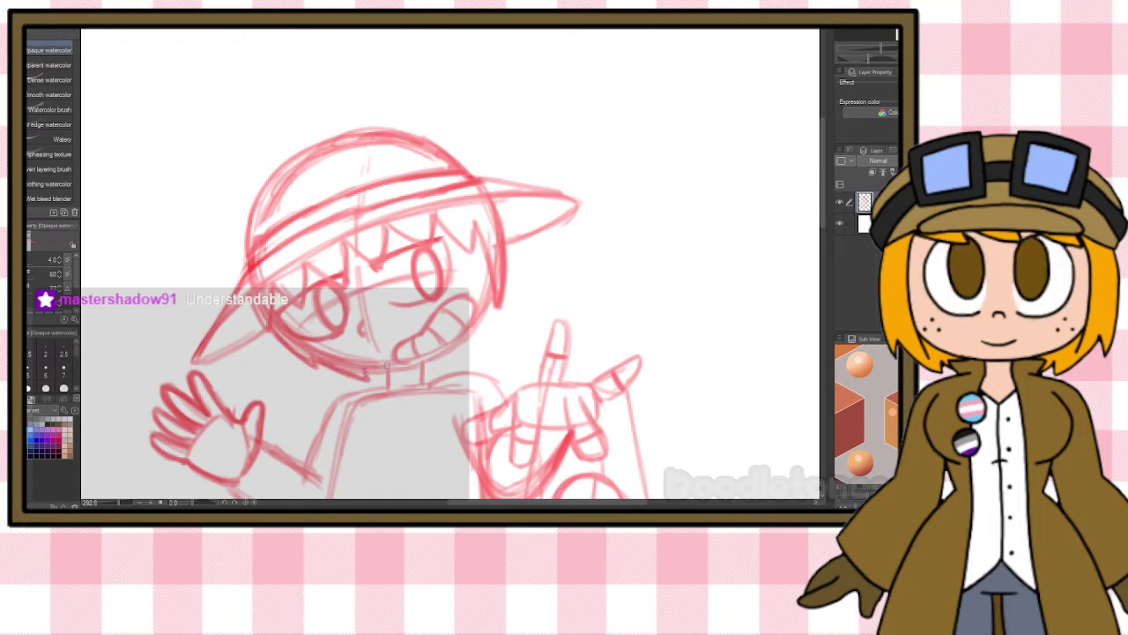
left_click_drag(492, 300, 480, 335)
left_click_drag(491, 297, 472, 340)
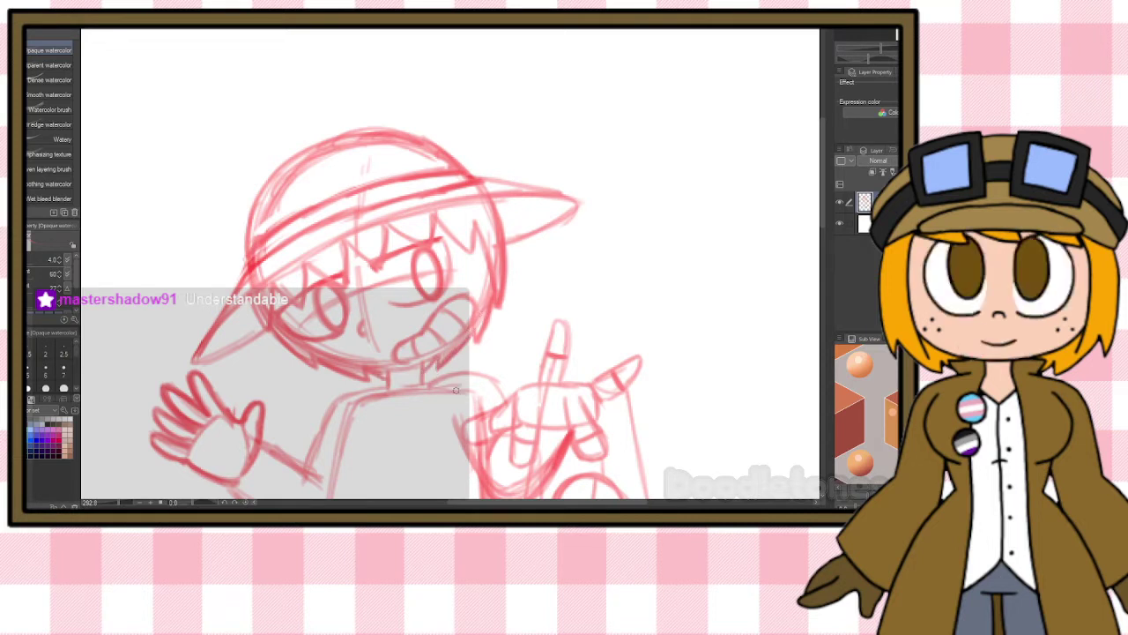
Darken the hat brim's edges from tip to tip and start the thin strings hanging from its tip.
scroll(401, 328, "down", 3)
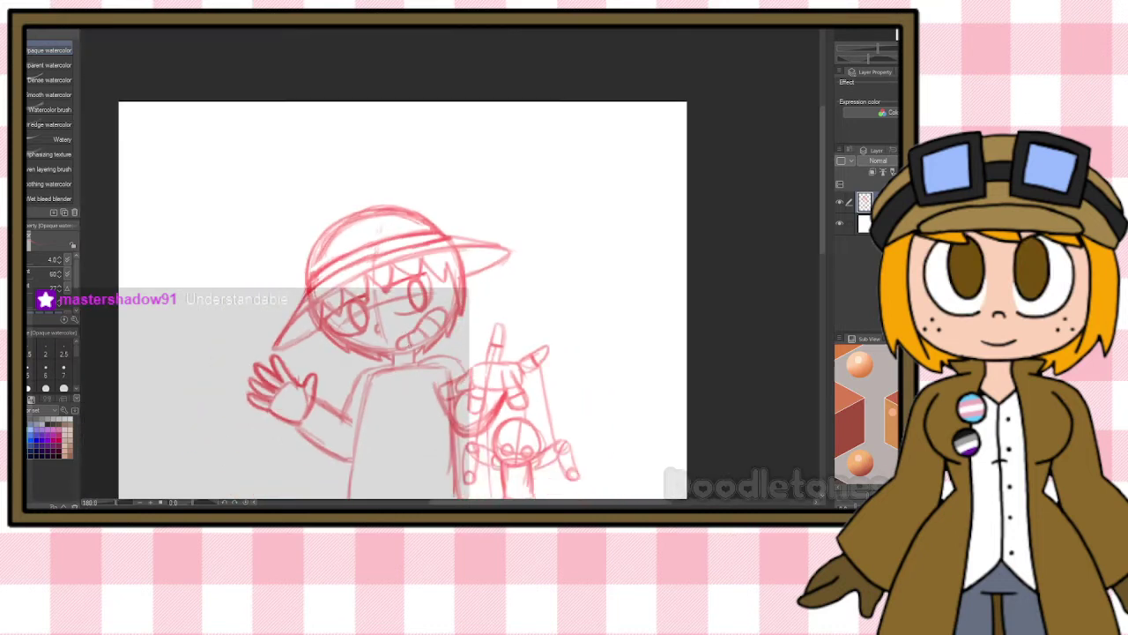
scroll(469, 319, "up", 3)
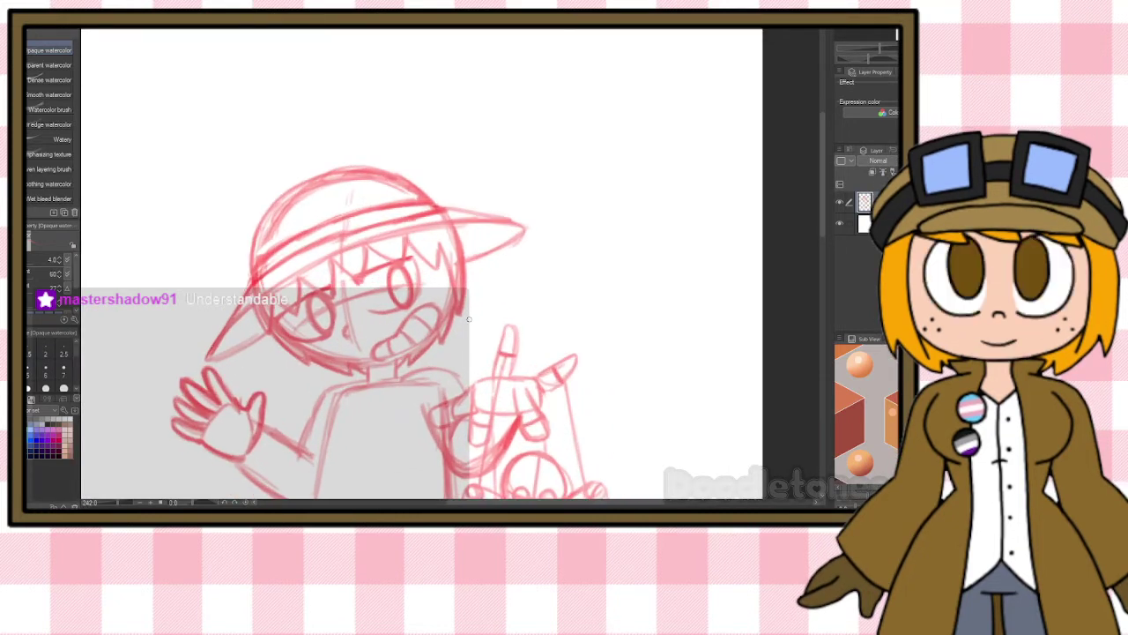
mouse_move(204, 360)
left_mouse_down()
mouse_move(225, 326)
mouse_move(328, 262)
left_mouse_up()
left_click_drag(263, 294, 426, 231)
mouse_move(344, 253)
left_mouse_down()
mouse_move(517, 221)
mouse_move(476, 256)
left_mouse_up()
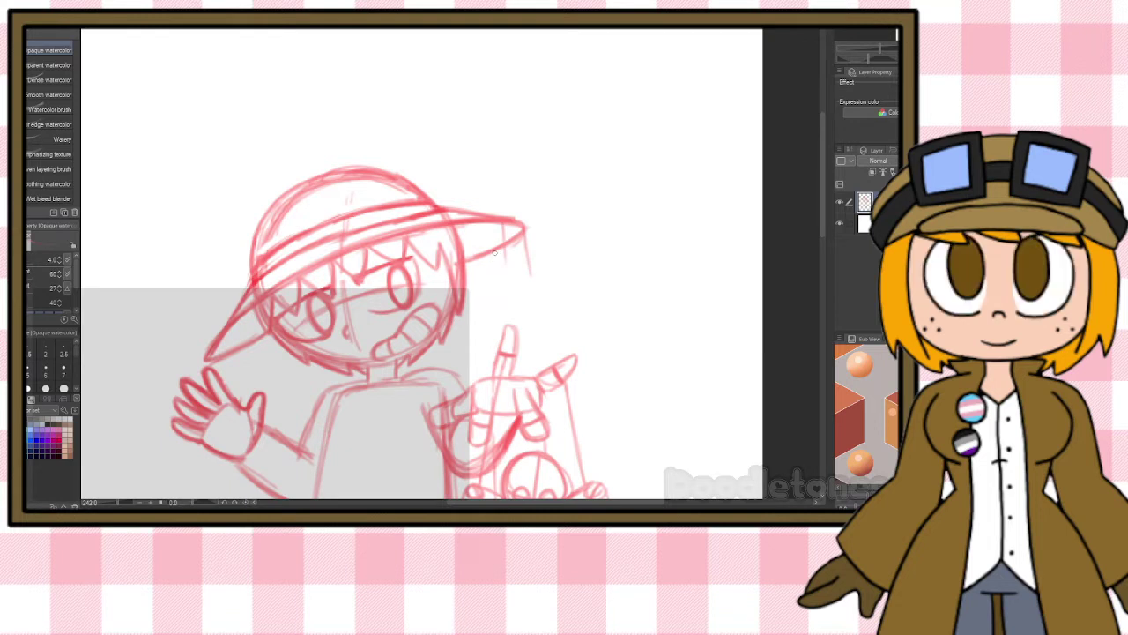
Hang strings from both ends of the brim and draw two small round beads on each string.
left_click_drag(500, 298, 508, 265)
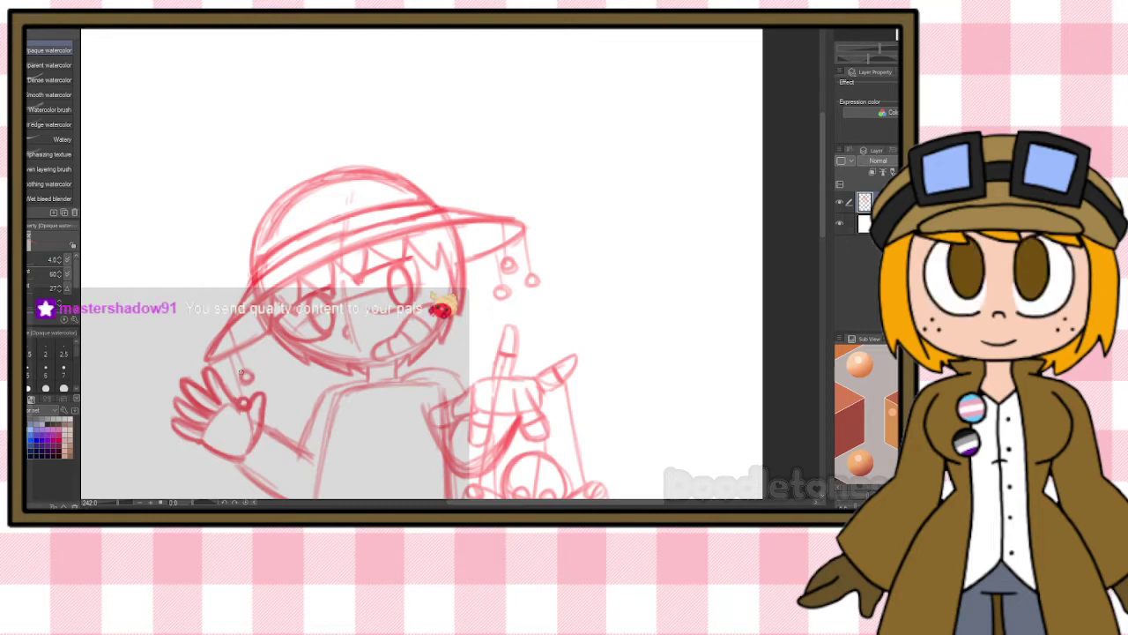
scroll(356, 345, "down", 2)
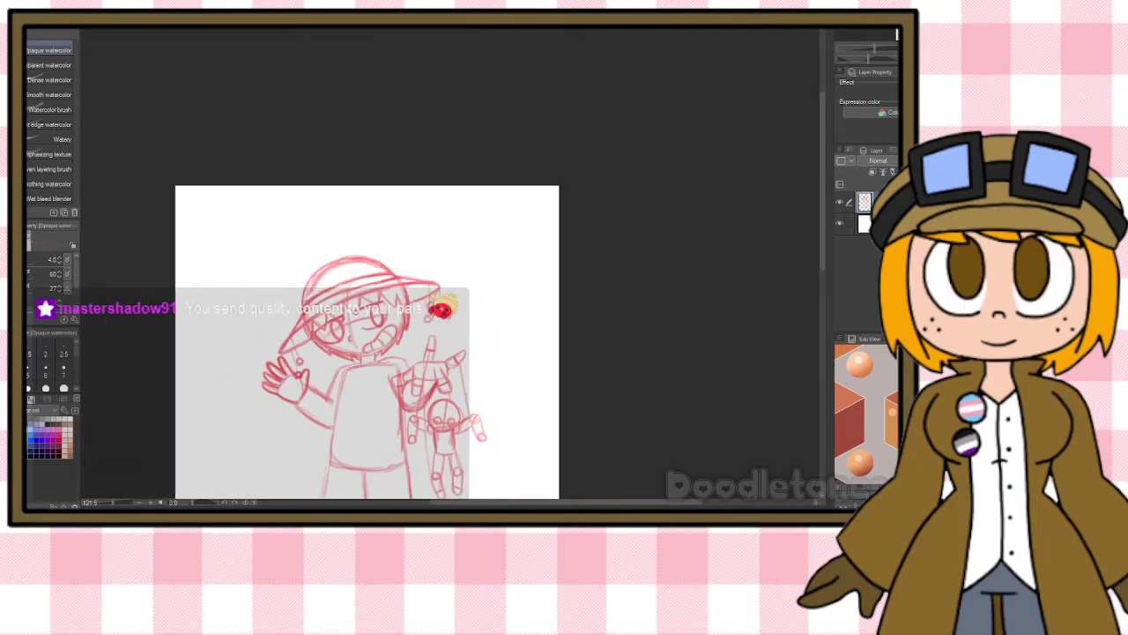
scroll(415, 355, "up", 4)
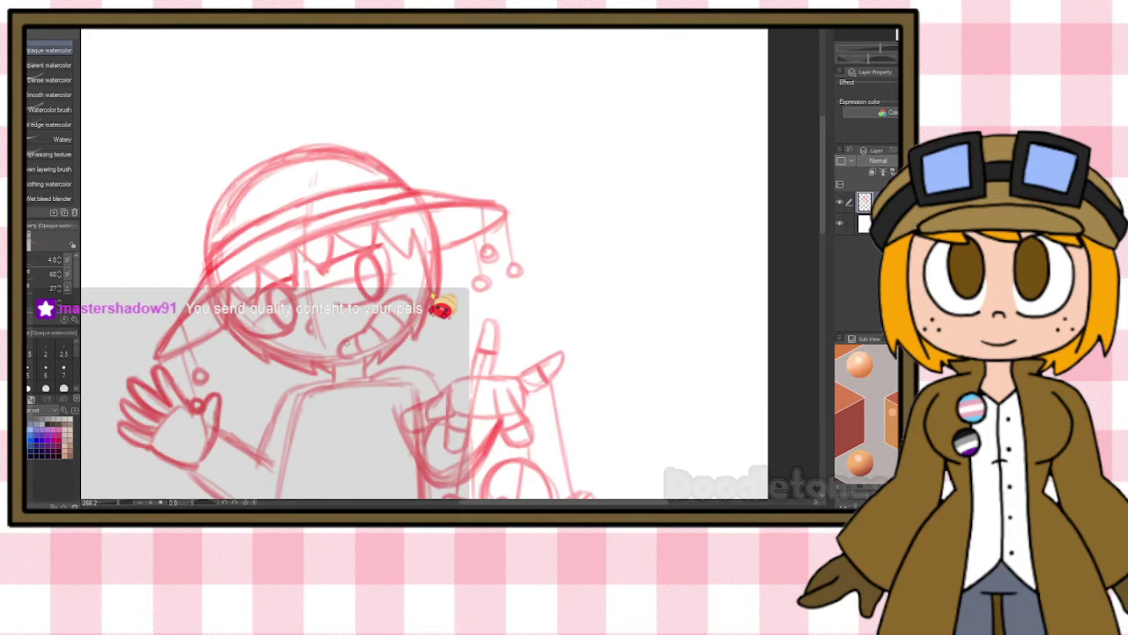
left_click_drag(195, 356, 190, 360)
left_click_drag(484, 276, 482, 236)
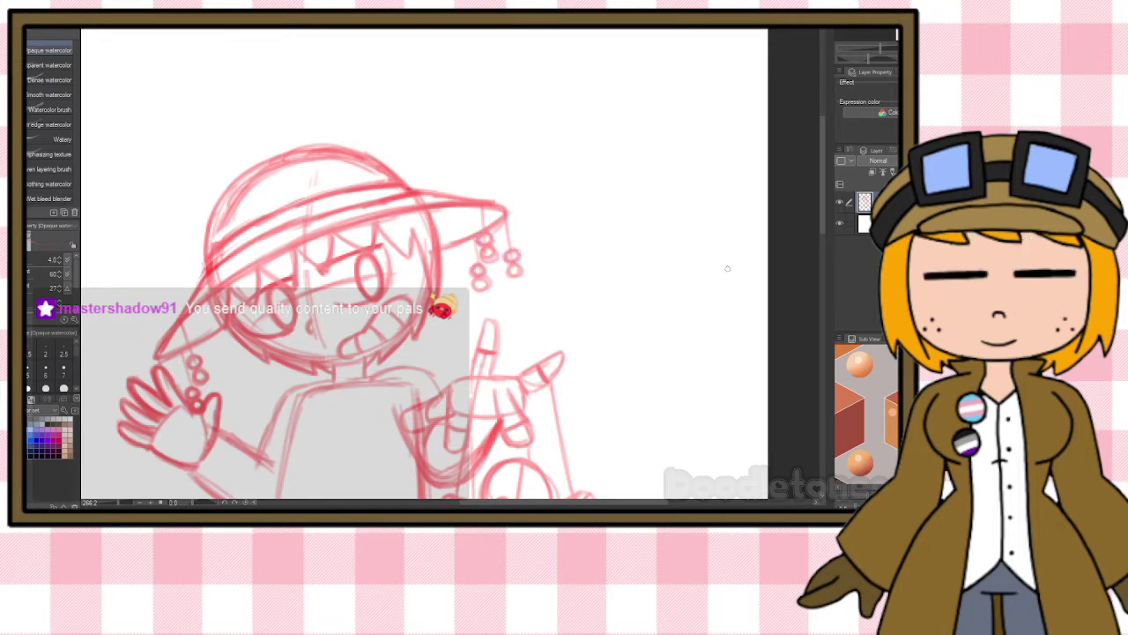
Sketch a curved shirt neckline across the top of the torso, just below the neck.
mouse_move(816, 173)
left_mouse_down()
mouse_move(818, 197)
mouse_move(813, 190)
left_mouse_up()
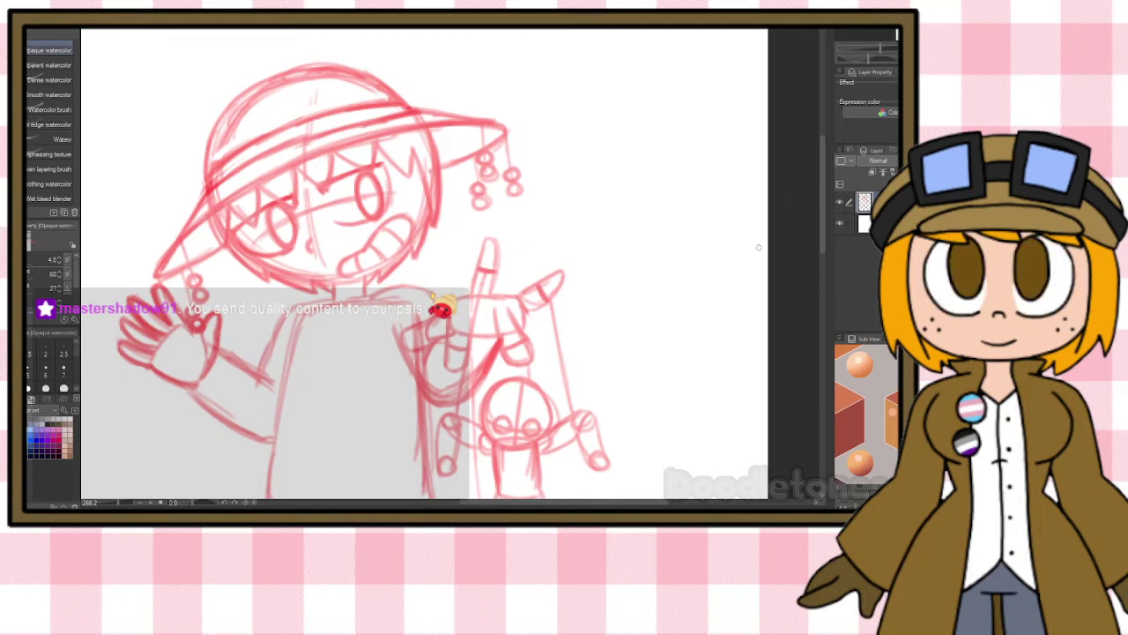
scroll(311, 343, "up", 2)
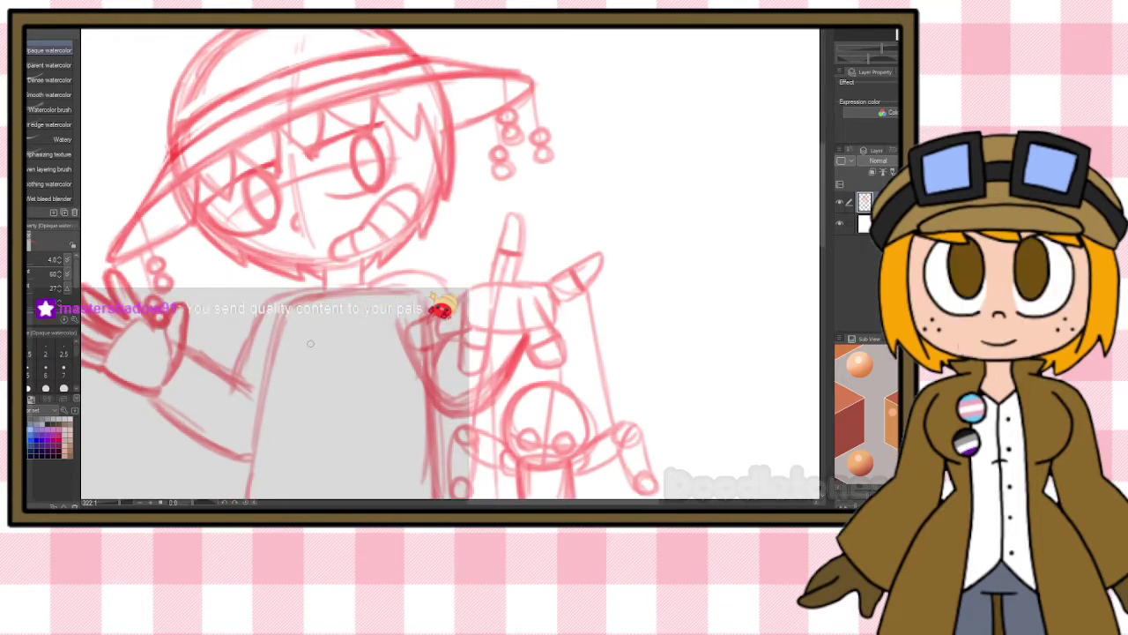
mouse_move(294, 298)
left_mouse_down()
mouse_move(316, 310)
mouse_move(393, 301)
left_mouse_up()
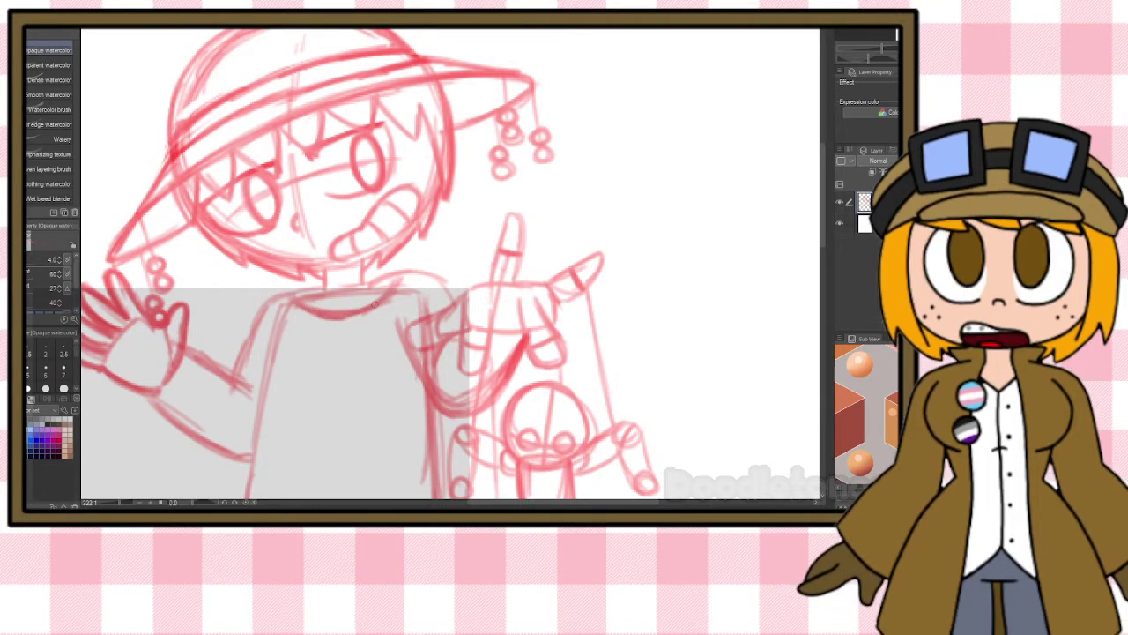
mouse_move(321, 293)
left_mouse_down()
mouse_move(280, 292)
mouse_move(232, 372)
left_mouse_up()
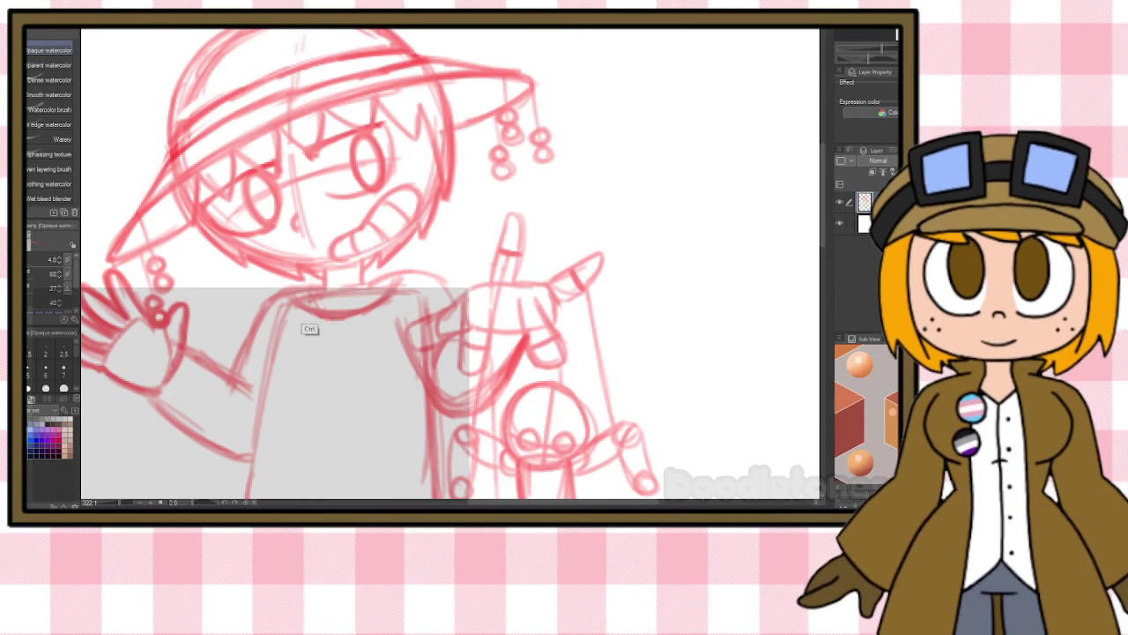
Draw a V neckline below the neck and outline a large V-shaped shawl edge running from both shoulders to mid-torso.
left_click_drag(310, 302, 343, 346)
left_click_drag(379, 282, 335, 351)
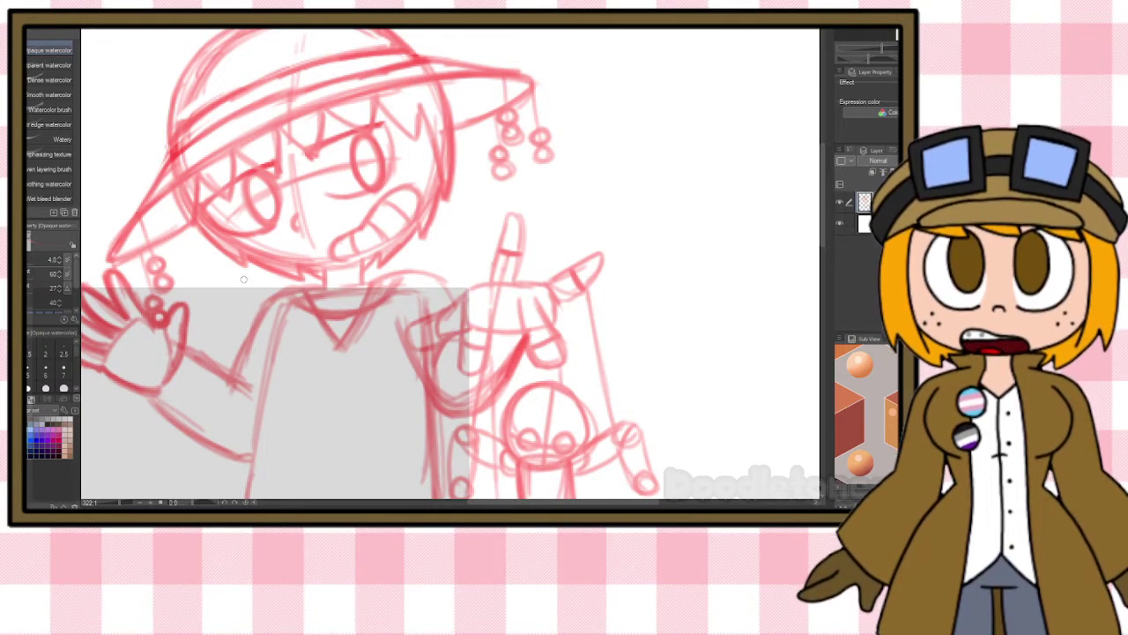
left_click_drag(267, 301, 238, 351)
mouse_move(263, 312)
left_mouse_down()
mouse_move(239, 362)
mouse_move(317, 424)
left_mouse_up()
mouse_move(270, 384)
left_mouse_down()
mouse_move(342, 464)
mouse_move(396, 398)
left_mouse_up()
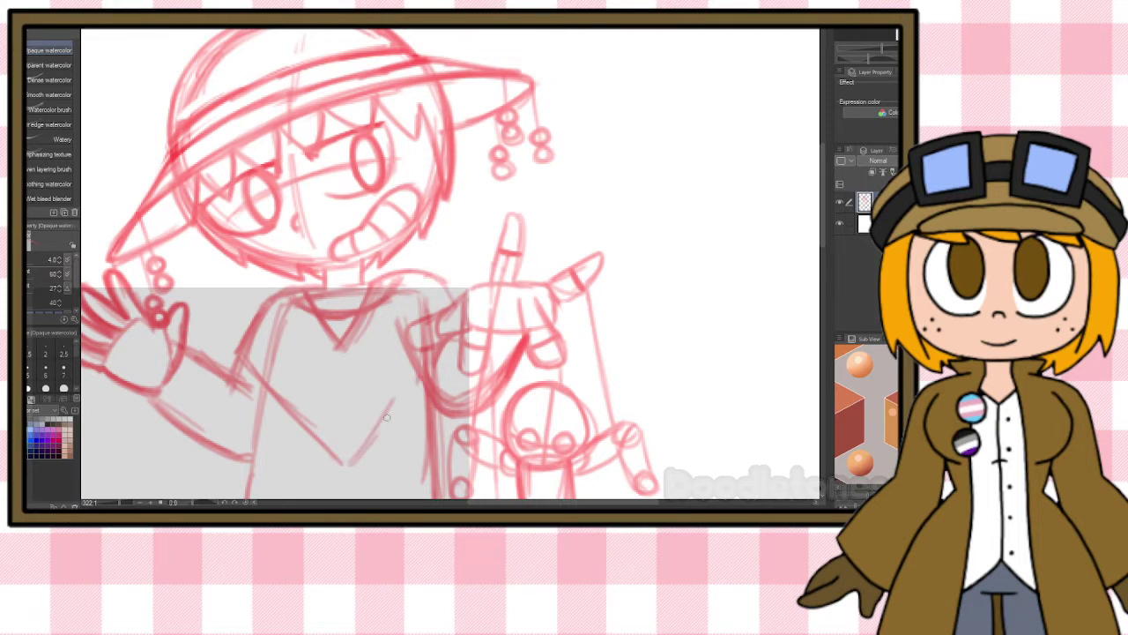
left_click_drag(369, 451, 410, 378)
left_click_drag(388, 414, 434, 360)
mouse_move(356, 456)
left_mouse_down()
mouse_move(384, 415)
mouse_move(341, 466)
left_mouse_up()
left_click_drag(282, 404, 336, 467)
left_click_drag(270, 385, 337, 468)
mouse_move(303, 432)
left_mouse_down()
mouse_move(339, 473)
mouse_move(402, 402)
left_mouse_up()
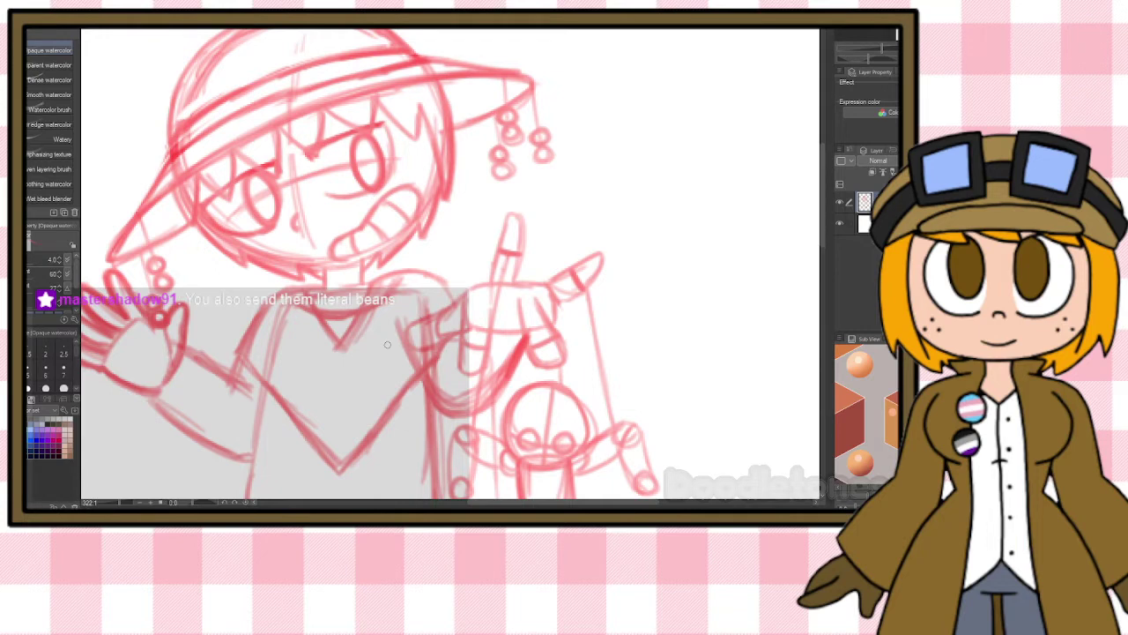
Add two nested V-shaped stripes under the neckline, following its pointed shape across the chest.
left_click_drag(295, 308, 342, 369)
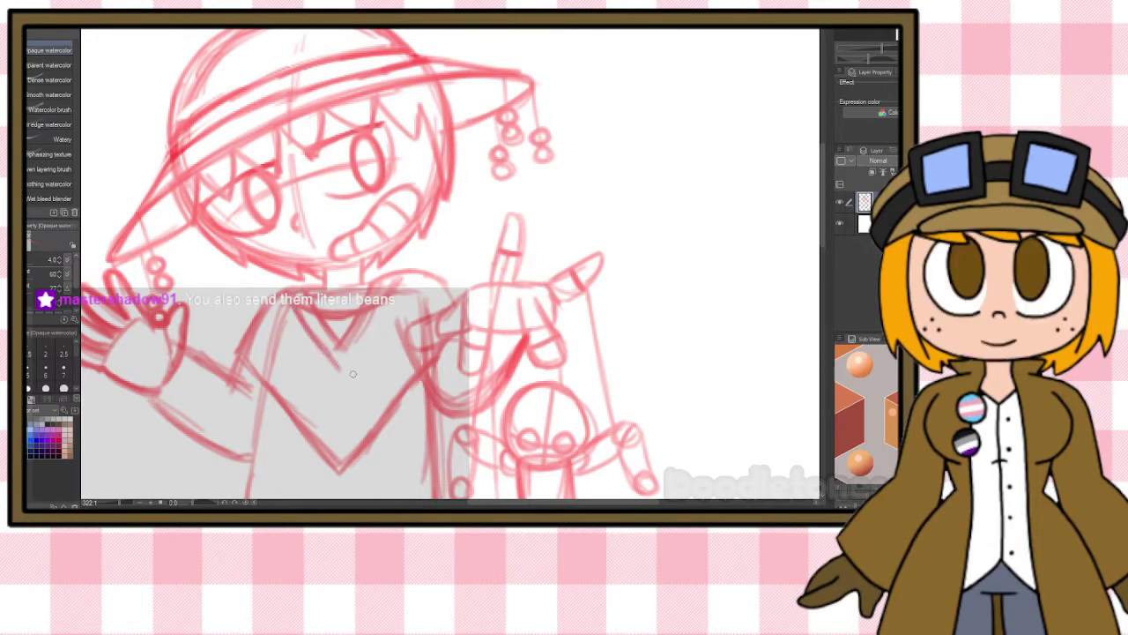
left_click_drag(387, 301, 356, 351)
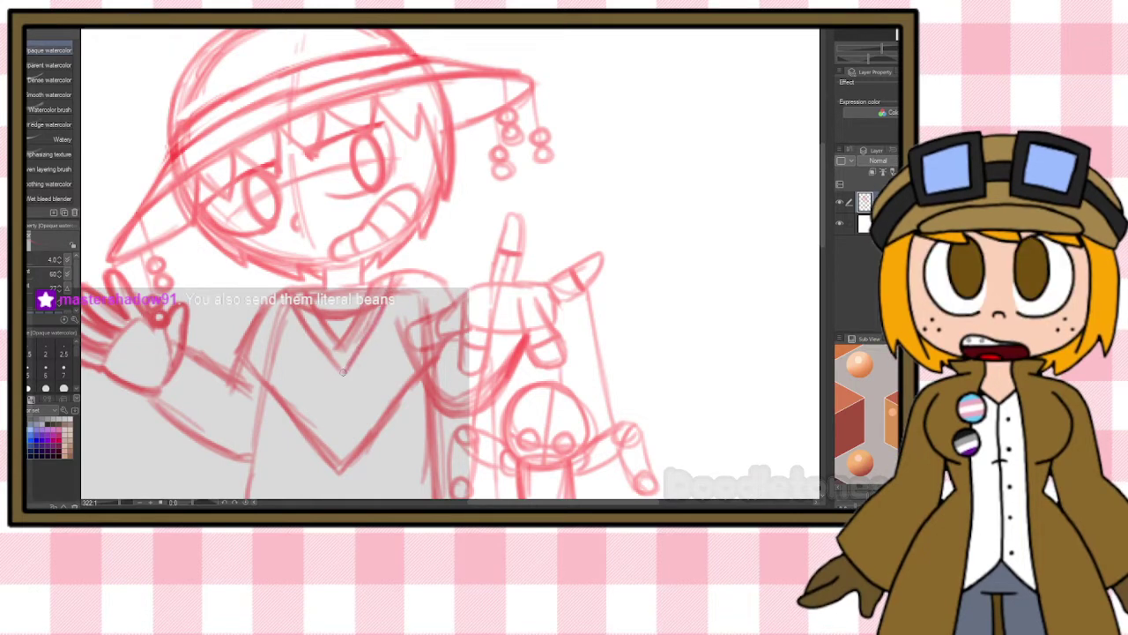
mouse_move(275, 307)
left_mouse_down()
mouse_move(339, 394)
mouse_move(386, 344)
left_mouse_up()
left_click_drag(354, 388, 397, 326)
mouse_move(377, 353)
left_mouse_down()
mouse_move(416, 286)
mouse_move(400, 321)
left_mouse_up()
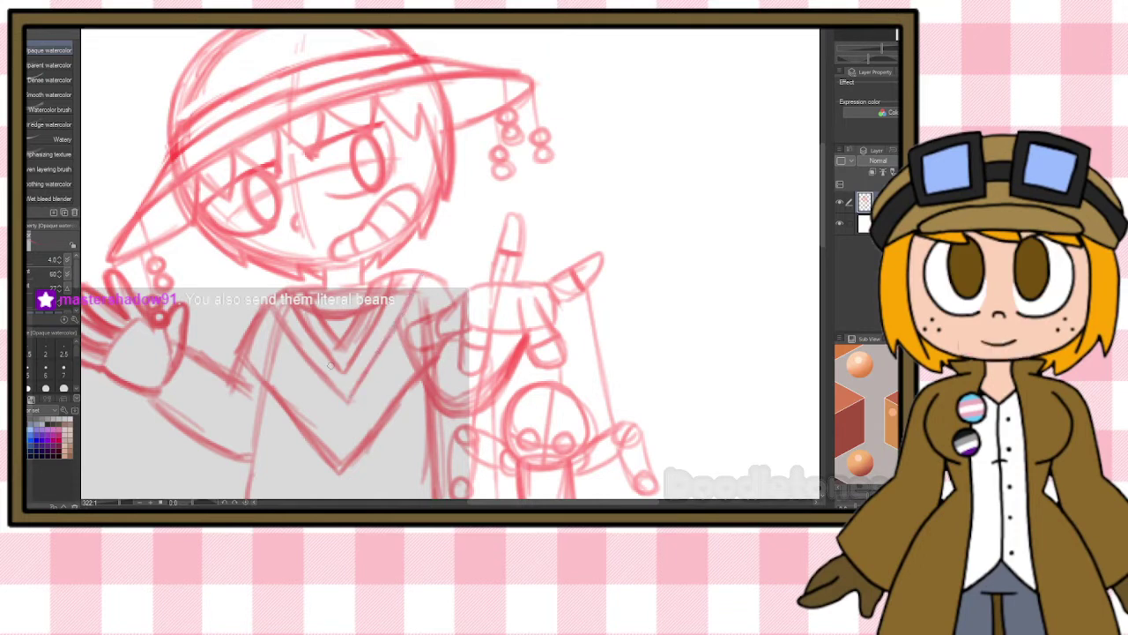
left_click_drag(260, 334, 315, 398)
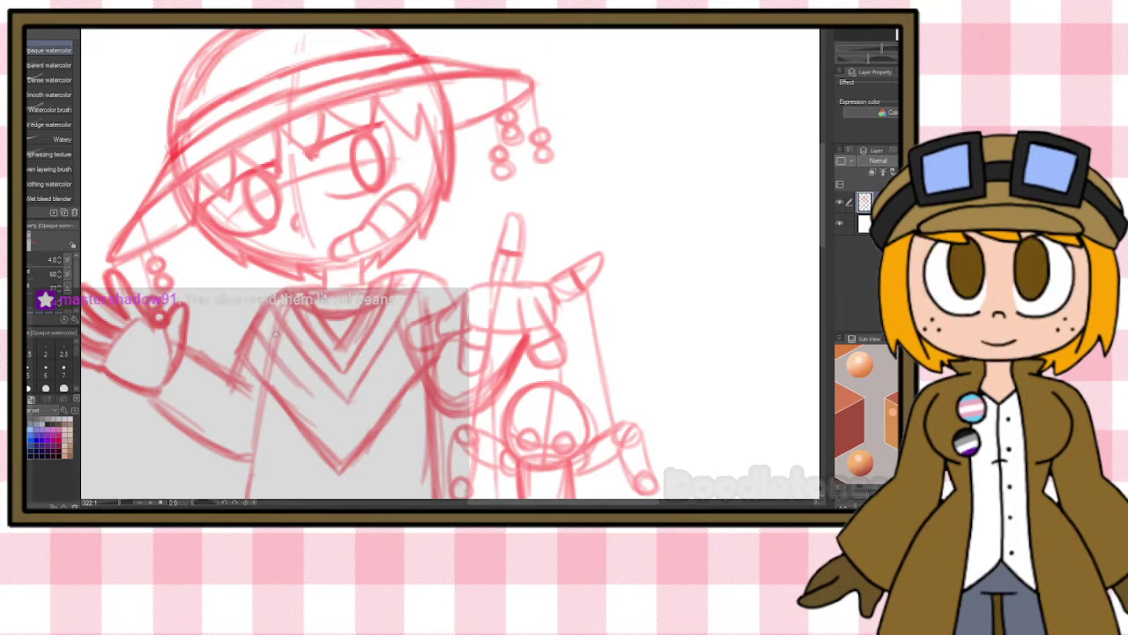
key("ctrl+z")
key("ctrl+z")
Draw another V-shaped stripe from shoulder to shoulder between the chest stripes and the shawl's outer edge.
left_click_drag(258, 325, 323, 411)
left_click_drag(277, 349, 347, 430)
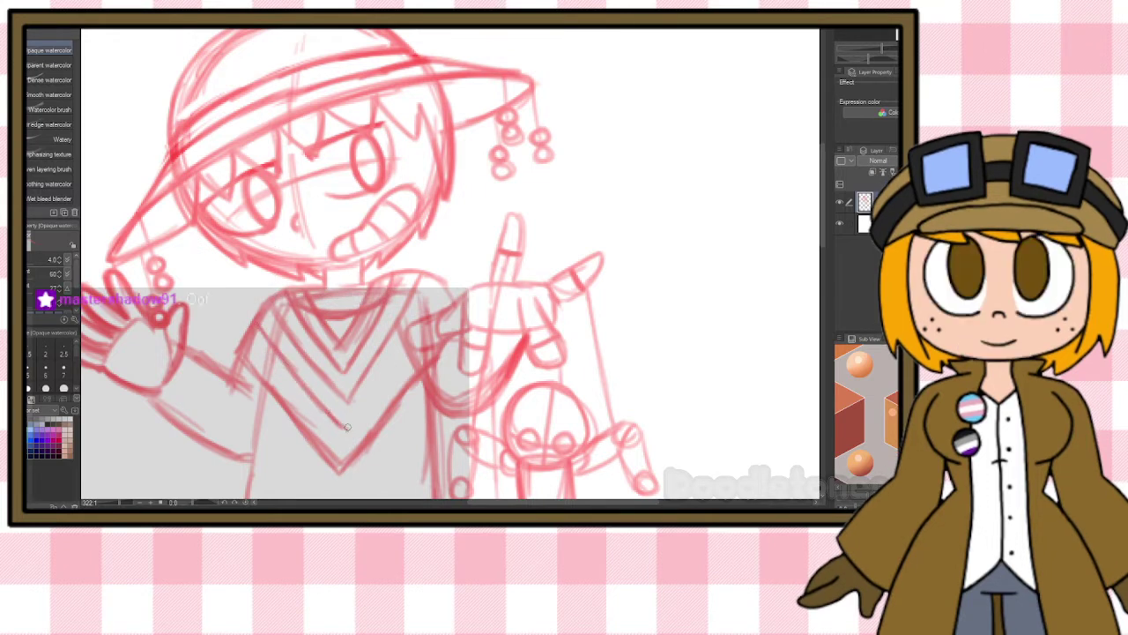
left_click_drag(441, 284, 404, 346)
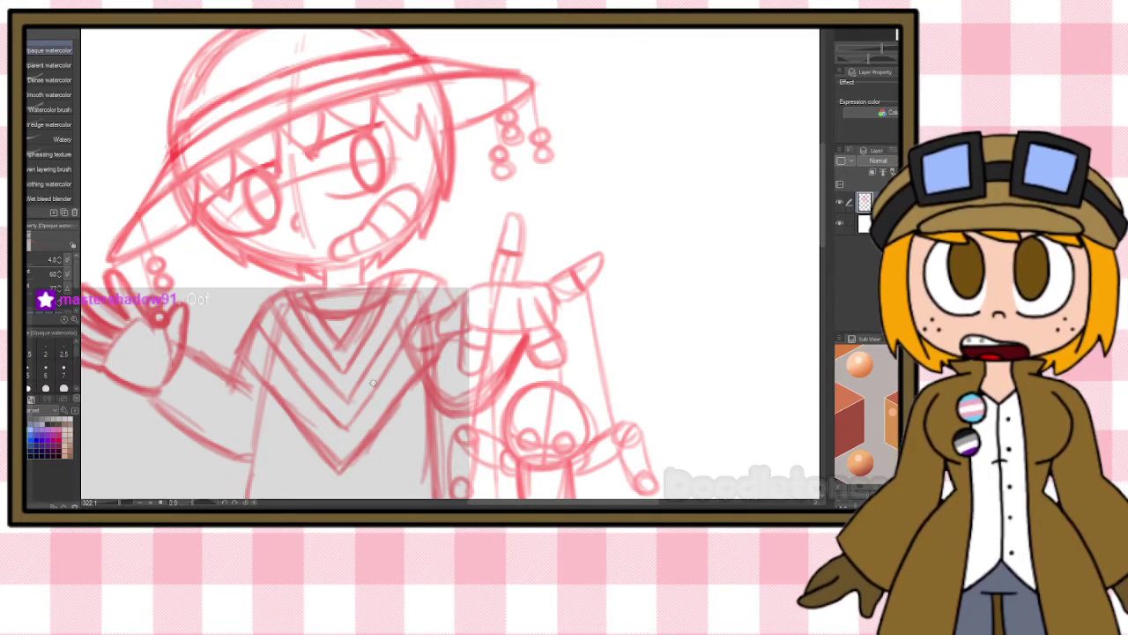
left_click_drag(418, 275, 396, 315)
left_click_drag(248, 340, 298, 403)
key("ctrl+z")
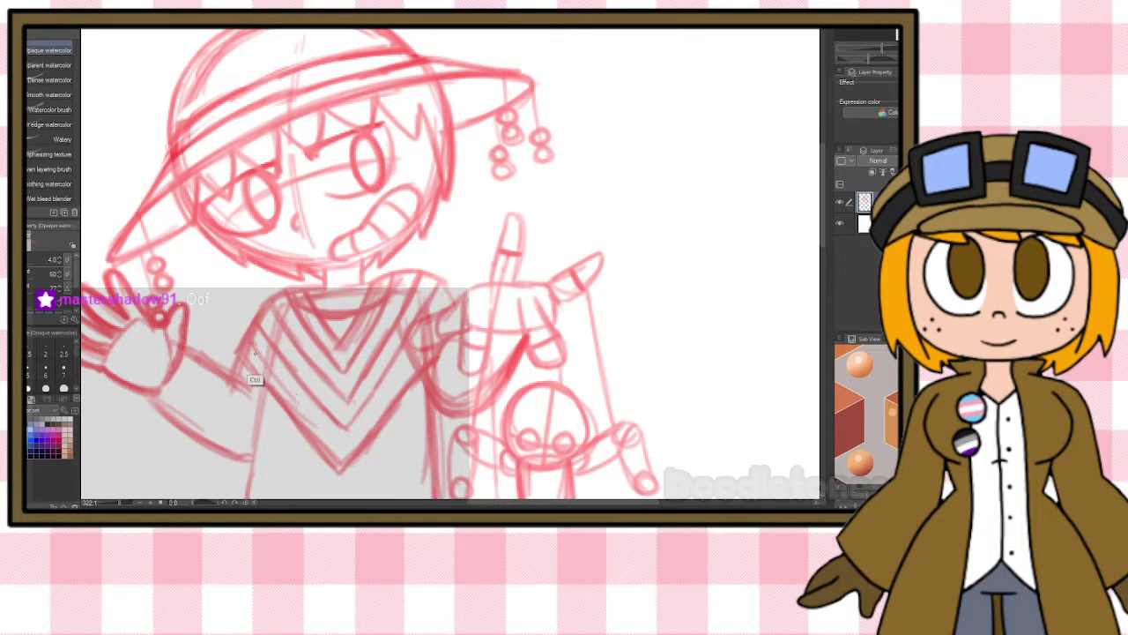
Add lines parallel to the shawl's pointed lower edge and darken that edge up to both shoulders.
left_click_drag(263, 363, 335, 441)
mouse_move(295, 399)
left_mouse_down()
mouse_move(341, 451)
mouse_move(333, 444)
left_mouse_up()
left_click_drag(236, 358, 277, 402)
left_click_drag(233, 354, 309, 443)
mouse_move(267, 397)
left_mouse_down()
mouse_move(358, 467)
mouse_move(341, 449)
mouse_move(405, 376)
left_mouse_up()
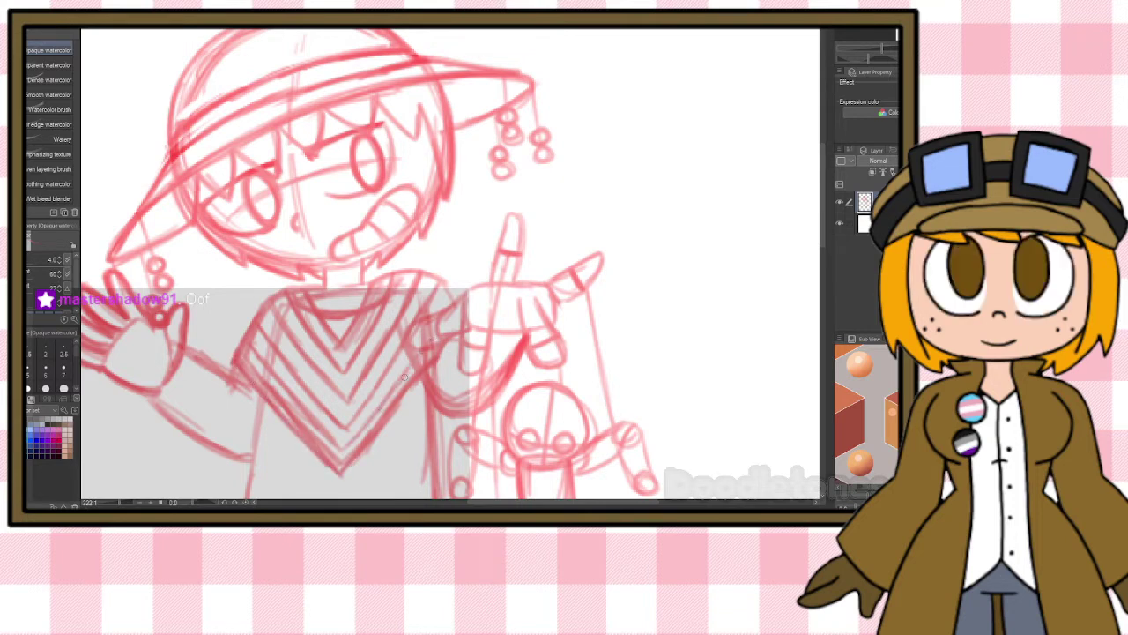
mouse_move(323, 447)
left_mouse_down()
mouse_move(344, 474)
mouse_move(419, 385)
left_mouse_up()
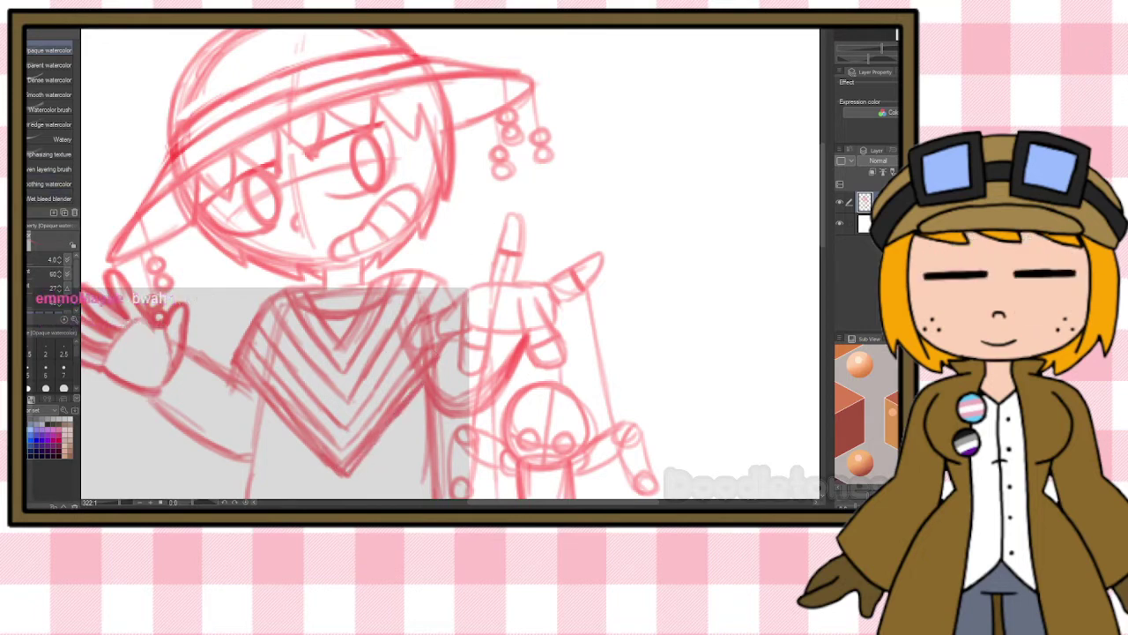
Erase stray marks between the shawl's lower stripes and darken the V-shaped stripes on the chest.
key("e")
mouse_move(254, 371)
left_mouse_down()
mouse_move(334, 457)
mouse_move(291, 416)
mouse_move(352, 444)
mouse_move(348, 464)
mouse_move(412, 378)
left_mouse_up()
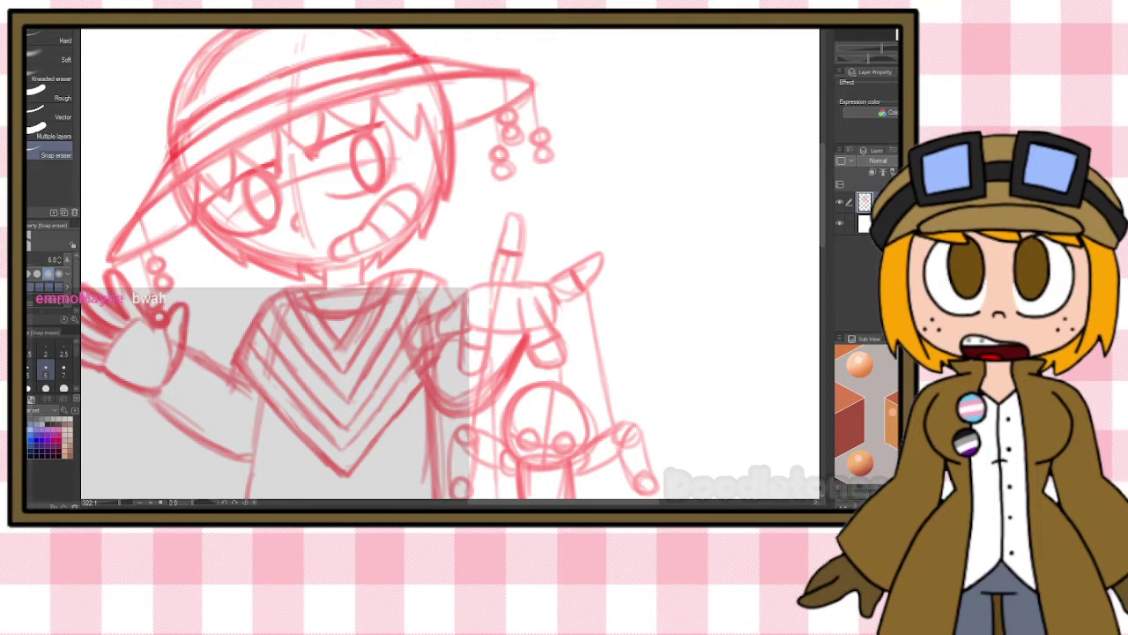
key("b")
mouse_move(295, 371)
left_mouse_down()
mouse_move(337, 412)
mouse_move(306, 381)
mouse_move(344, 421)
left_mouse_up()
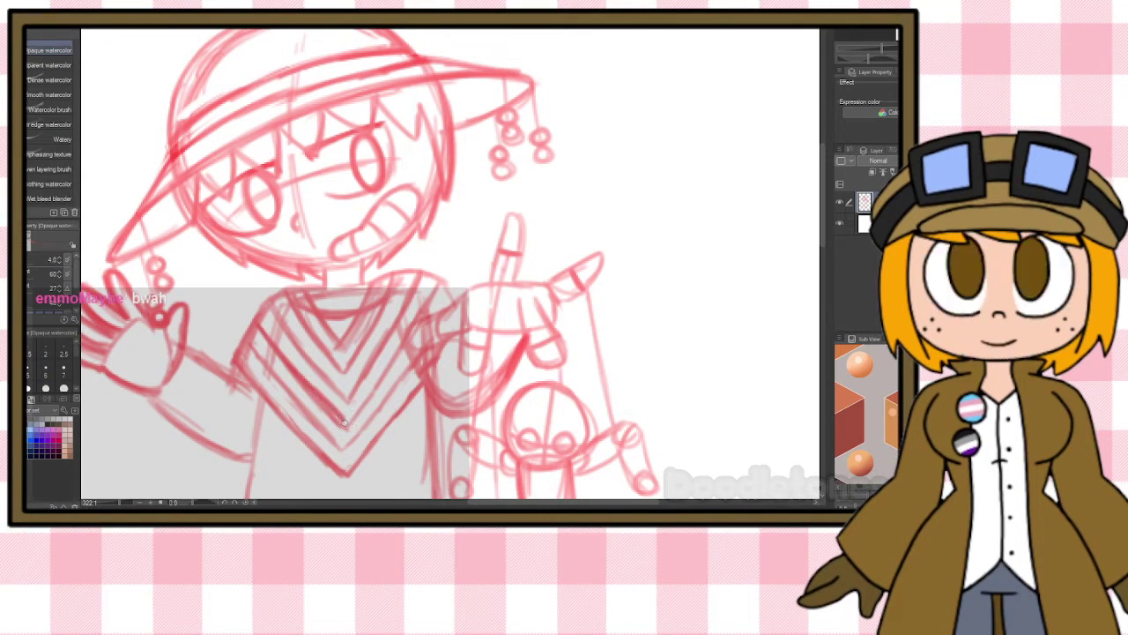
mouse_move(295, 340)
left_mouse_down()
mouse_move(345, 399)
mouse_move(371, 354)
left_mouse_up()
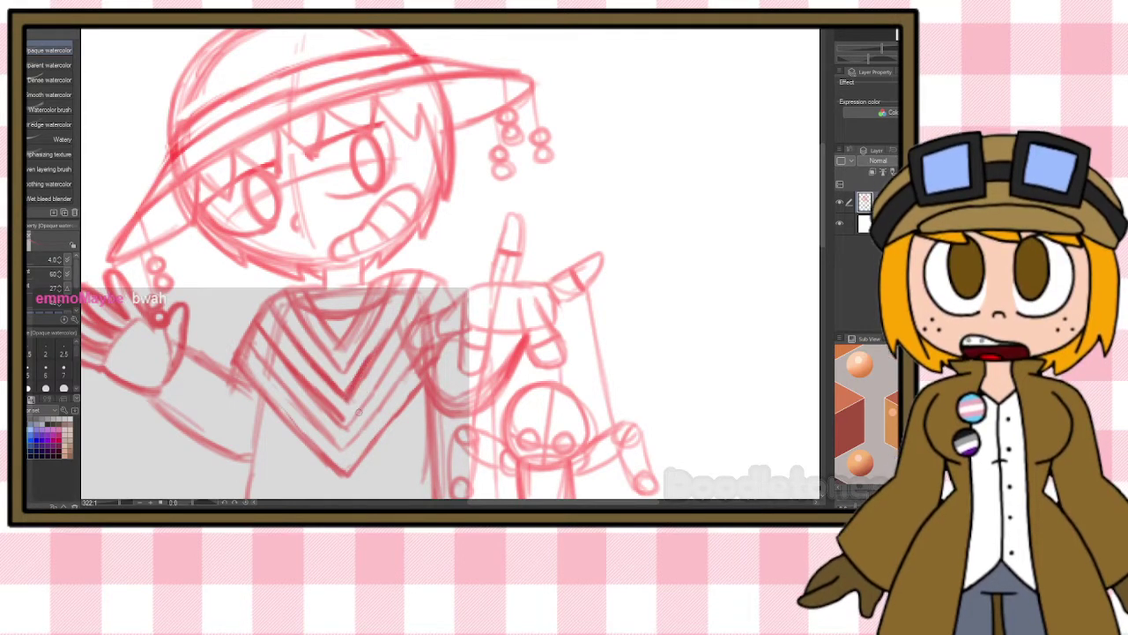
left_click_drag(344, 421, 430, 293)
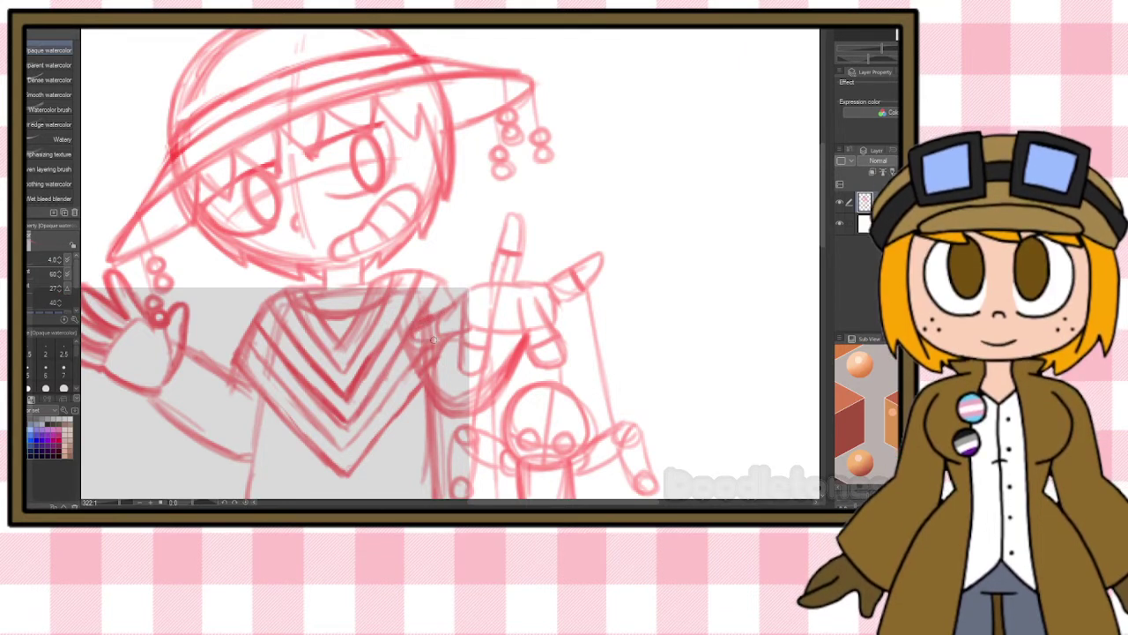
Darken the thumb, palm and finger outlines of the hand holding the marionette.
mouse_move(413, 346)
left_mouse_down()
mouse_move(454, 336)
mouse_move(411, 350)
mouse_move(464, 296)
mouse_move(457, 365)
mouse_move(481, 372)
left_mouse_up()
left_click_drag(490, 315, 480, 368)
left_click_drag(465, 298, 478, 284)
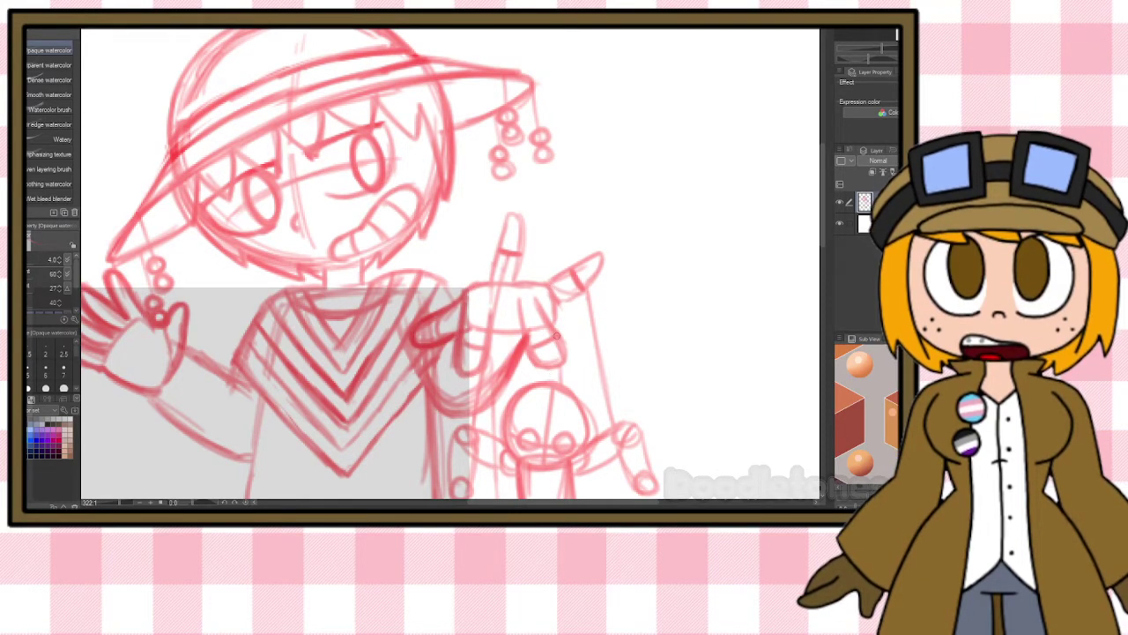
left_click_drag(493, 334, 524, 332)
mouse_move(568, 277)
left_mouse_down()
mouse_move(598, 253)
mouse_move(581, 287)
mouse_move(595, 265)
mouse_move(558, 300)
left_mouse_up()
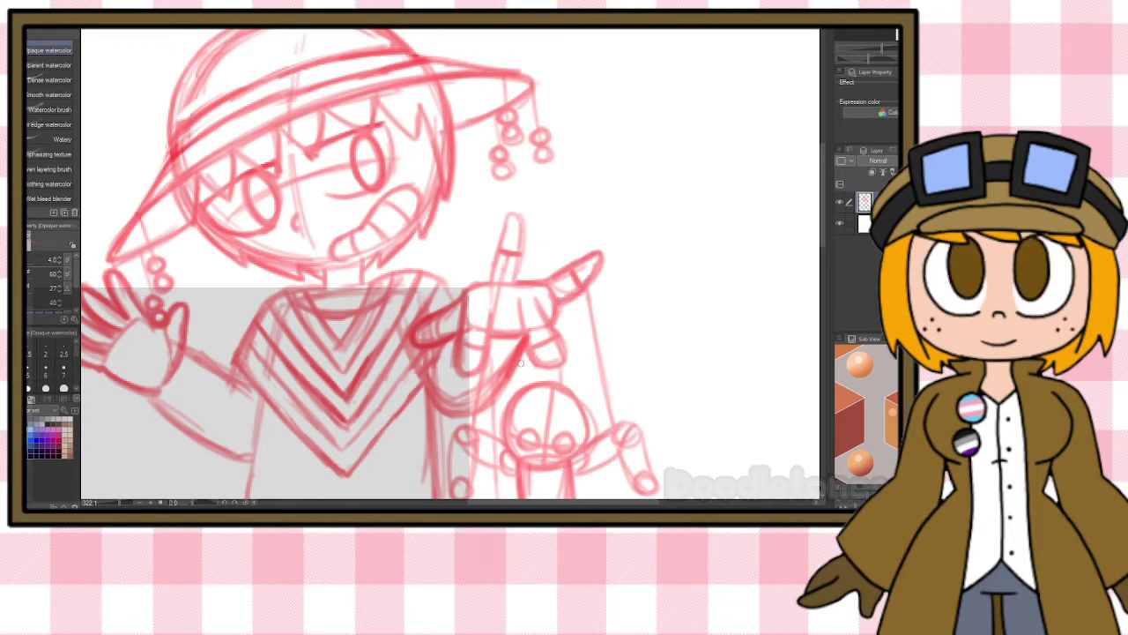
Darken the shirt's side edges below the shawl and define its curved hem with pointed corners.
scroll(447, 319, "down", 6)
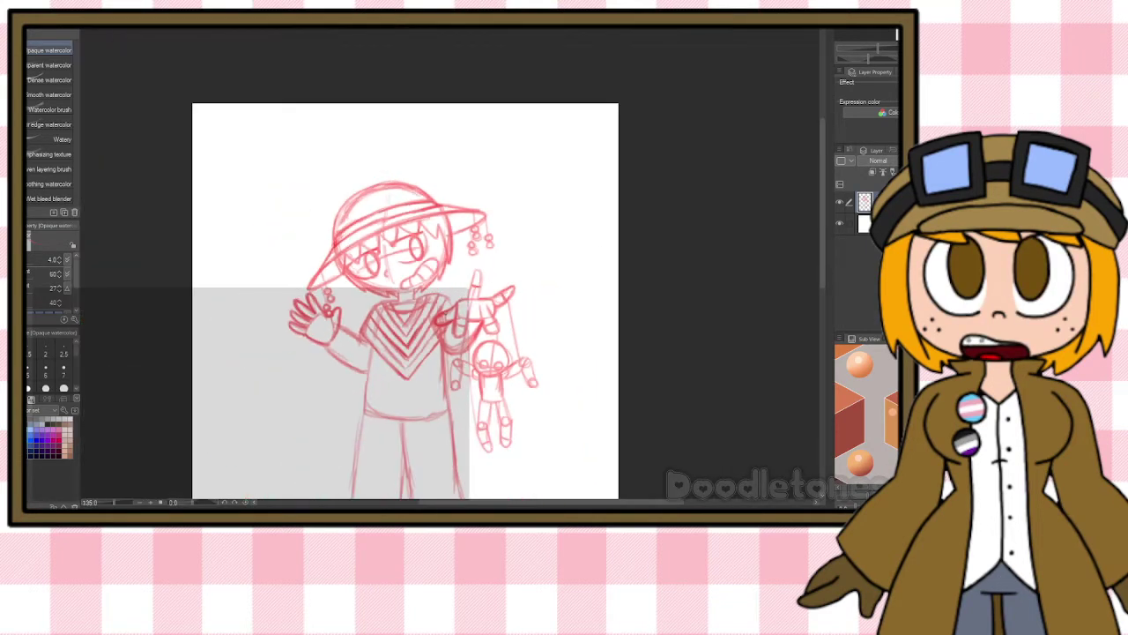
scroll(432, 388, "up", 6)
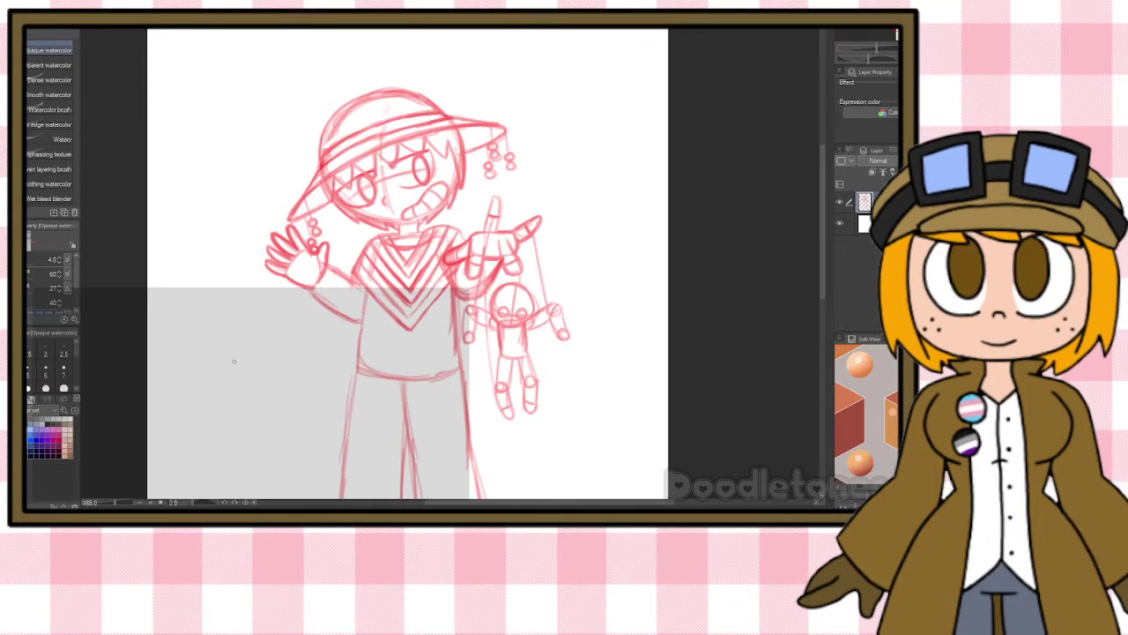
scroll(463, 317, "up", 5)
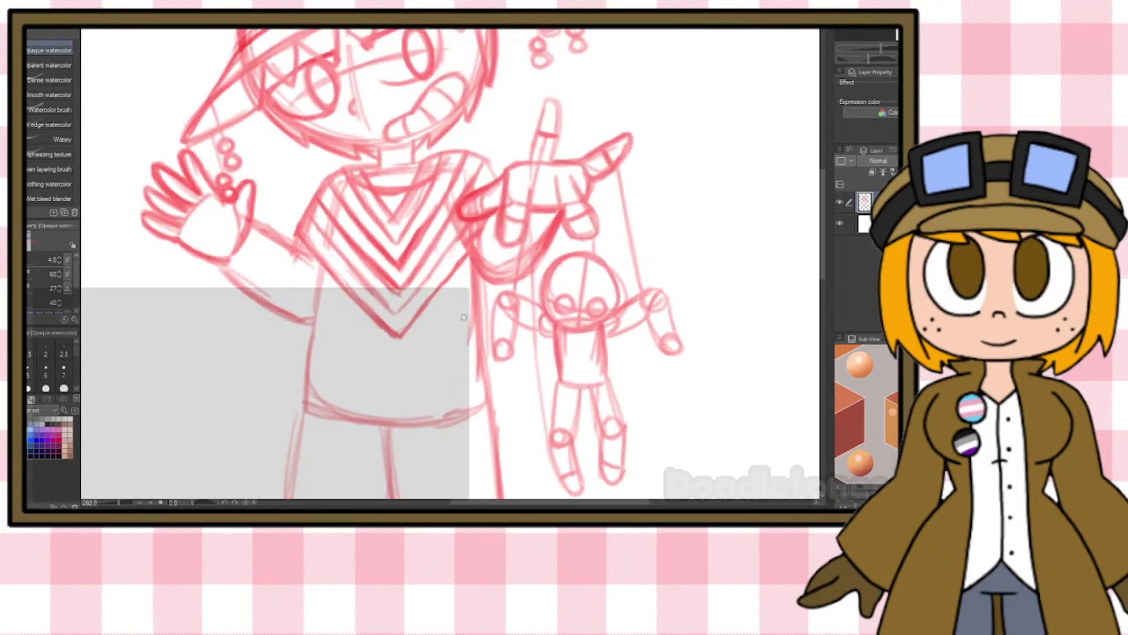
scroll(463, 317, "up", 2)
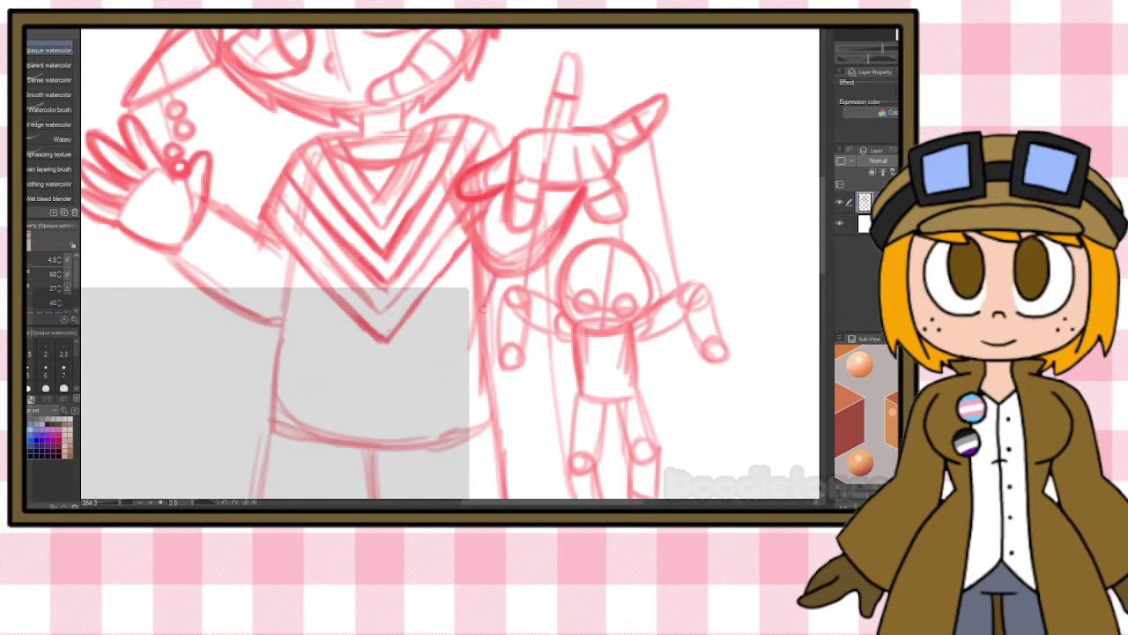
left_click_drag(479, 257, 492, 389)
mouse_move(289, 303)
left_mouse_down()
mouse_move(262, 416)
mouse_move(388, 445)
mouse_move(472, 438)
mouse_move(501, 417)
left_mouse_up()
mouse_move(482, 333)
left_mouse_down()
mouse_move(501, 423)
mouse_move(420, 435)
left_mouse_up()
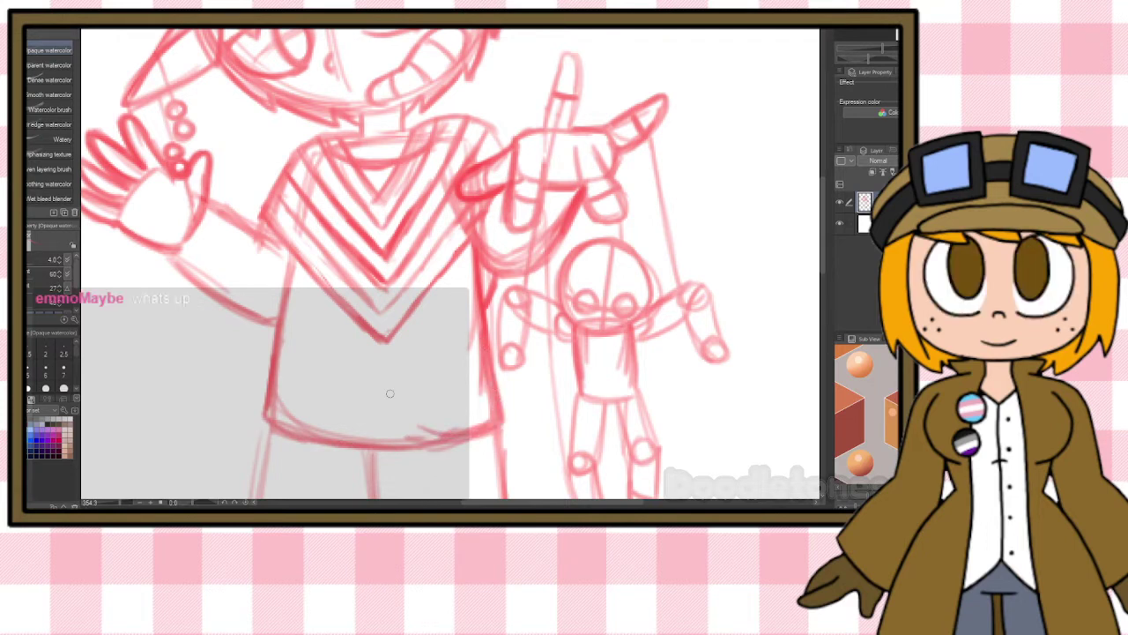
Draw a curved boot-top line across each lower leg.
scroll(389, 393, "down", 6)
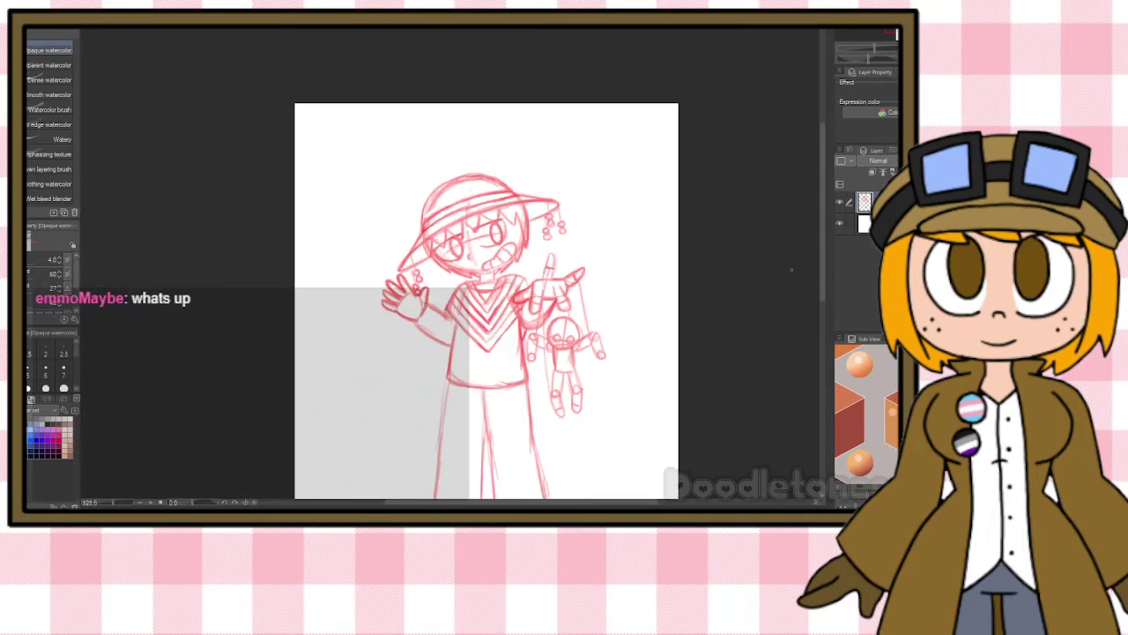
left_click_drag(822, 262, 825, 325)
scroll(706, 360, "up", 5)
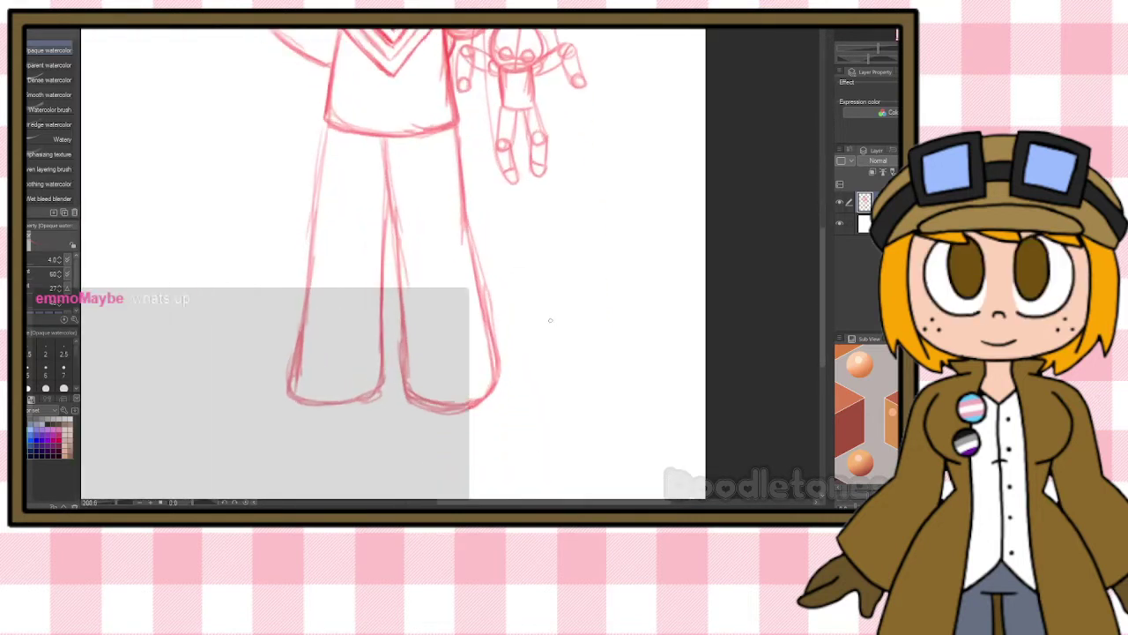
scroll(299, 202, "up", 1)
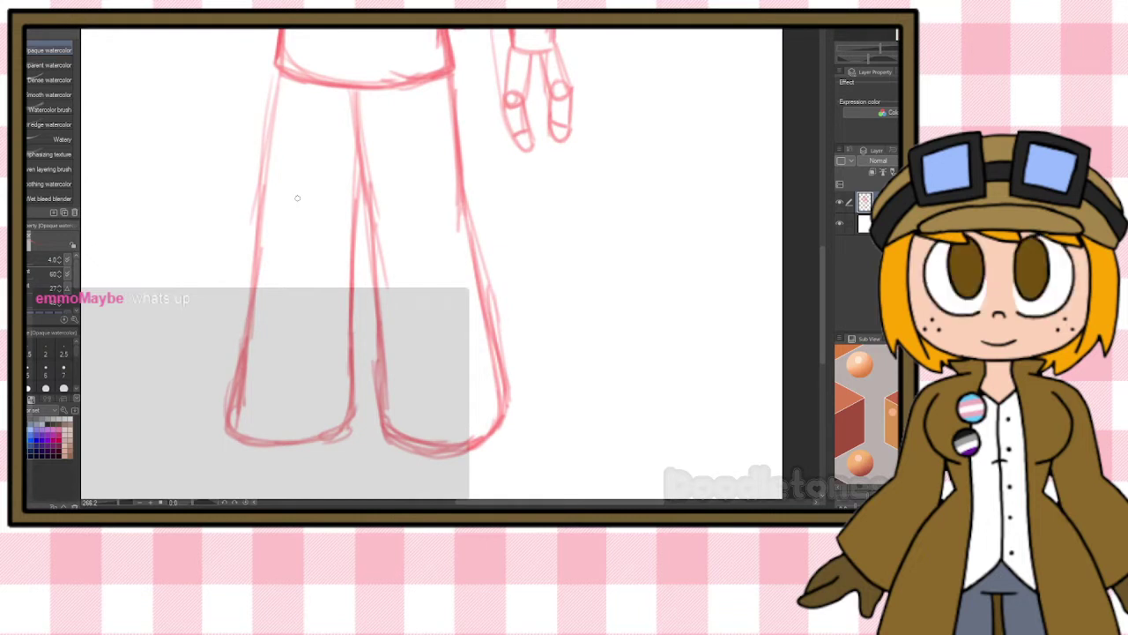
left_click_drag(254, 297, 476, 289)
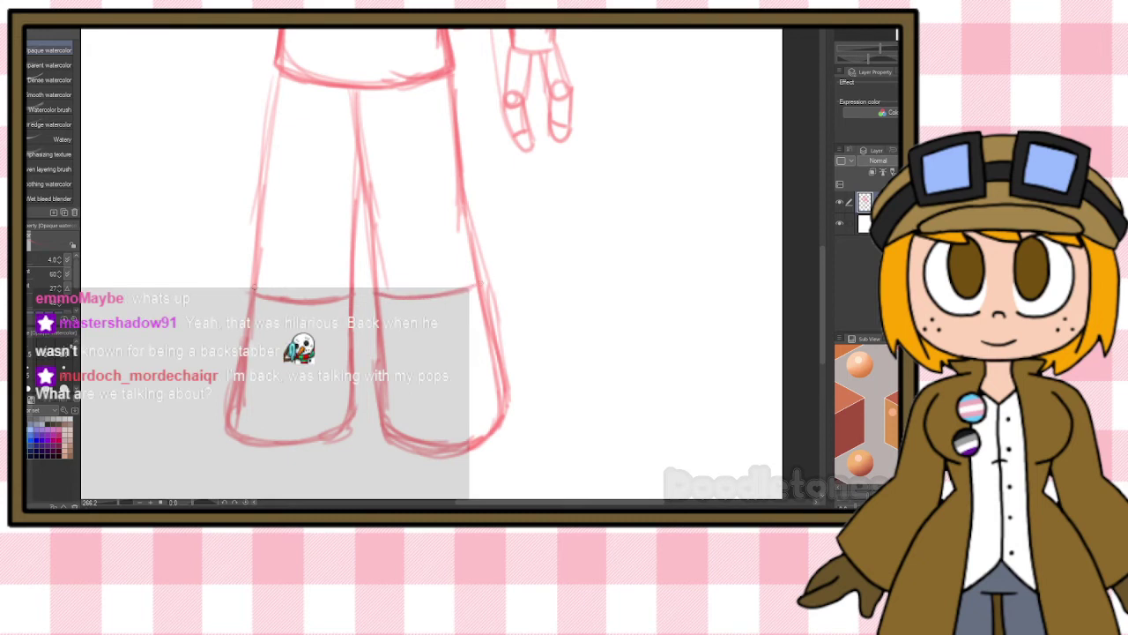
Widen and darken both boots' side outlines and mark each boot with two small crossed stitches joined by a line.
left_click_drag(243, 289, 226, 411)
left_click_drag(236, 367, 226, 441)
left_click_drag(360, 286, 354, 402)
left_click_drag(357, 305, 355, 412)
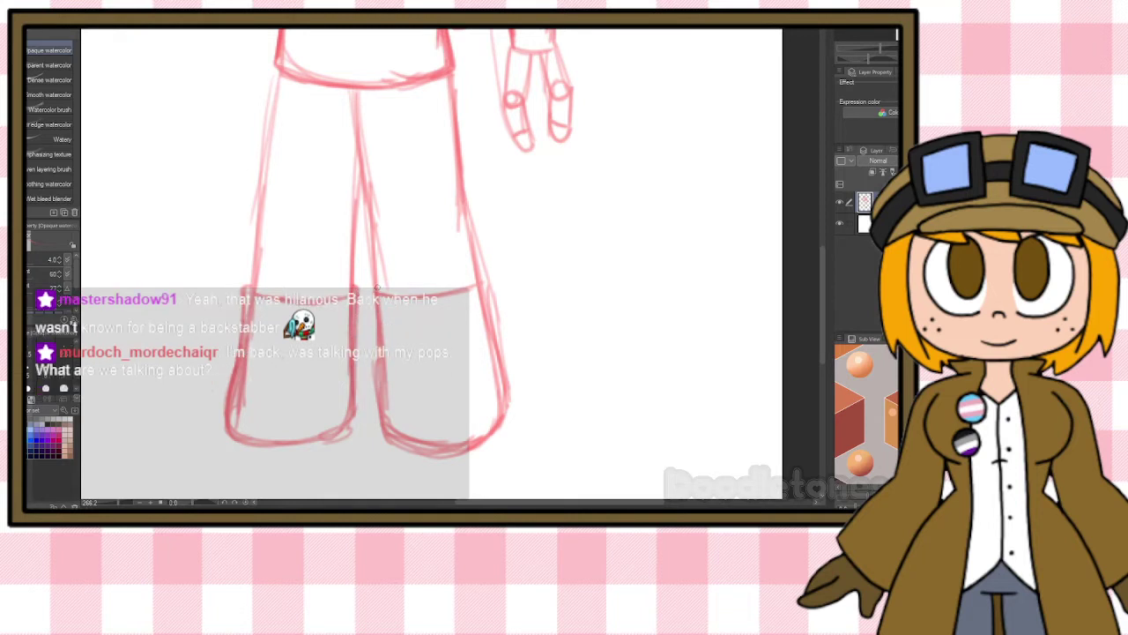
left_click_drag(371, 303, 377, 339)
left_click_drag(485, 284, 508, 395)
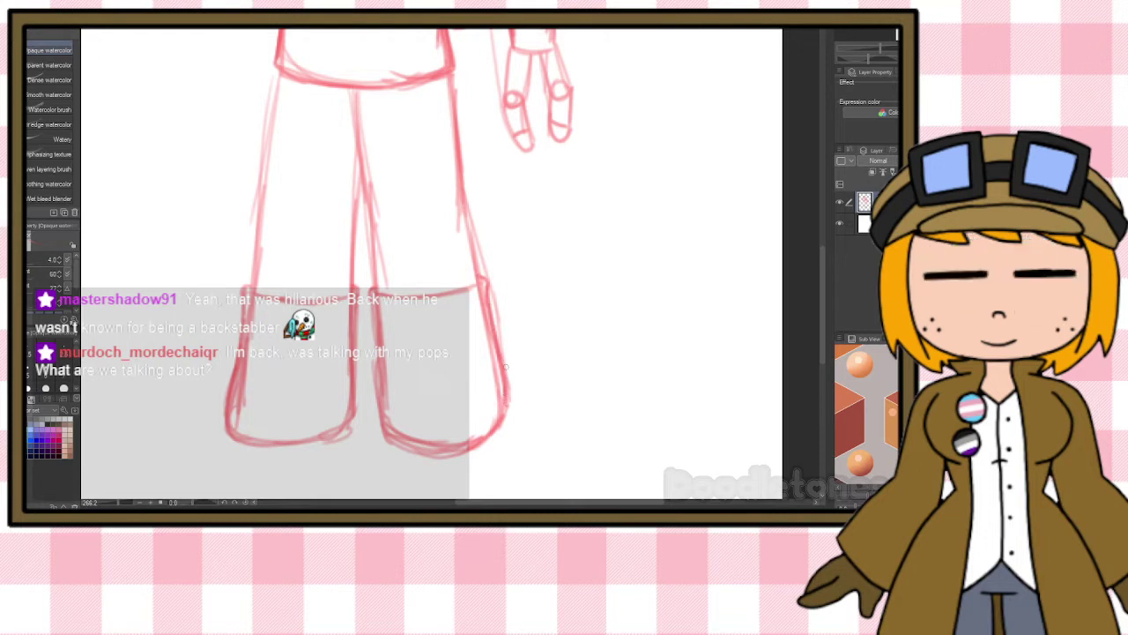
left_click_drag(259, 302, 253, 376)
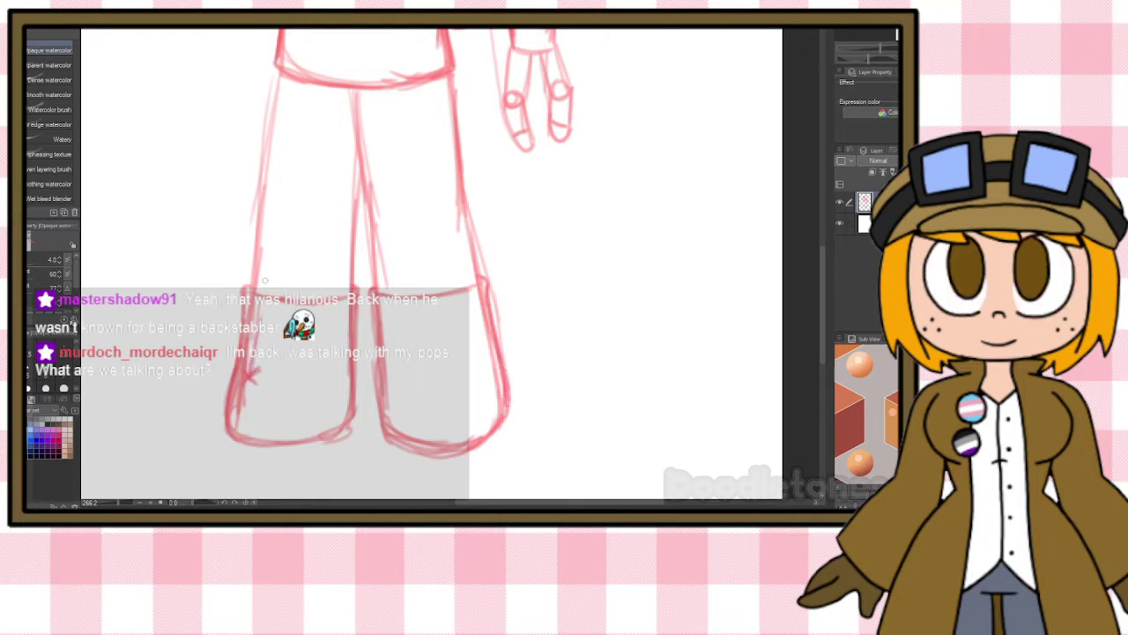
mouse_move(438, 319)
left_mouse_down()
mouse_move(450, 384)
mouse_move(464, 390)
left_mouse_up()
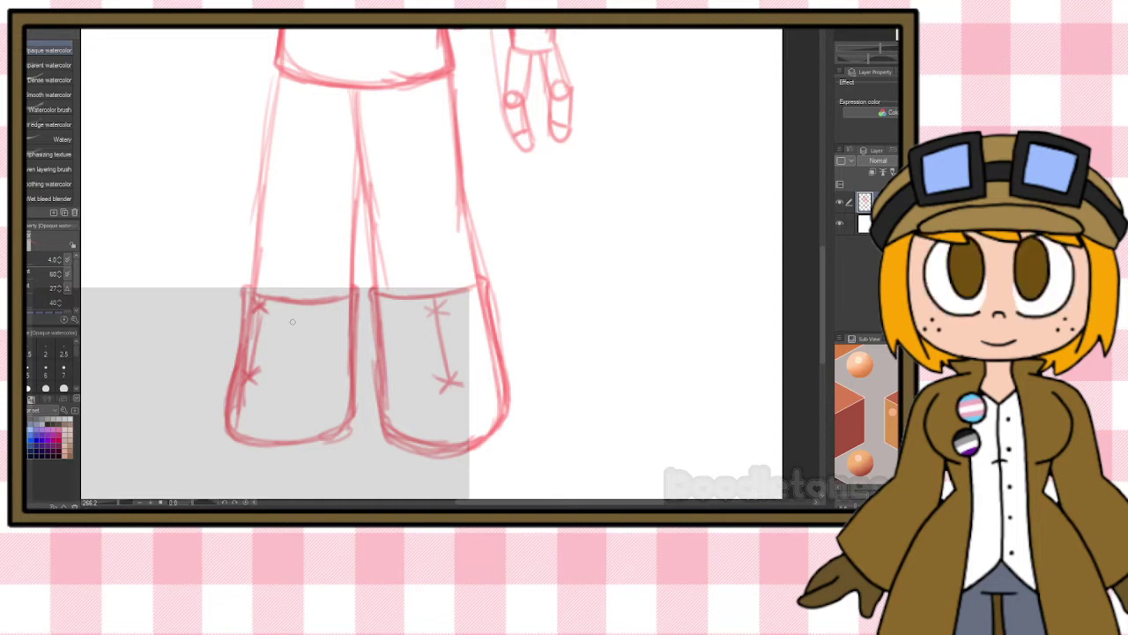
Lasso the whole sketched figure with its marionette, enlarge it slightly, shift it up and left, and deselect it.
scroll(301, 320, "down", 5)
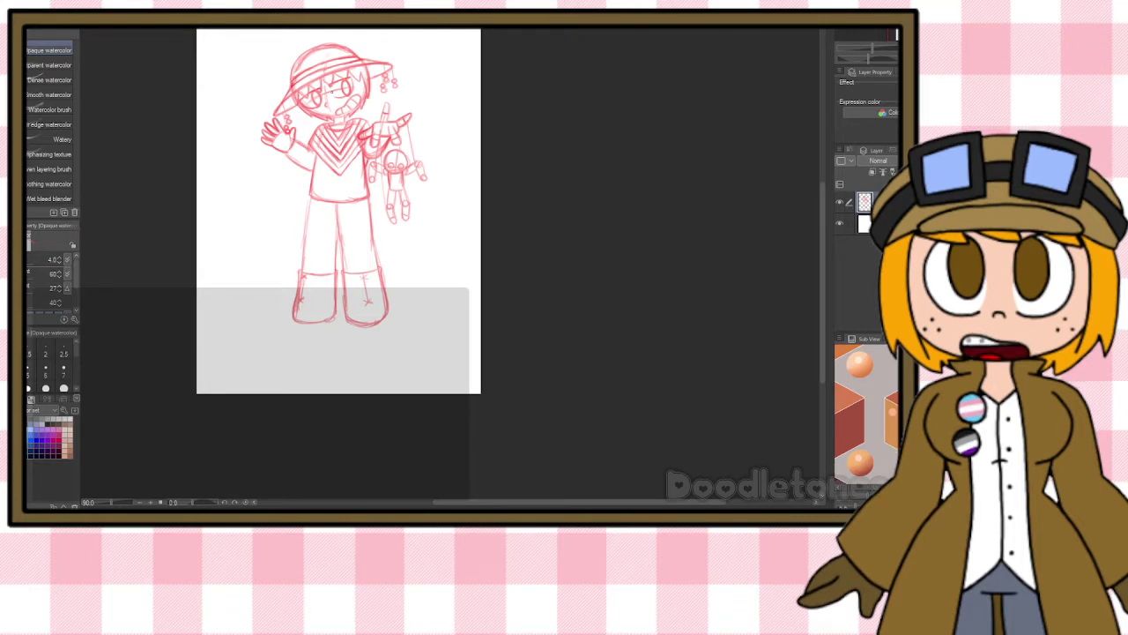
scroll(335, 177, "up", 3)
scroll(336, 194, "down", 4)
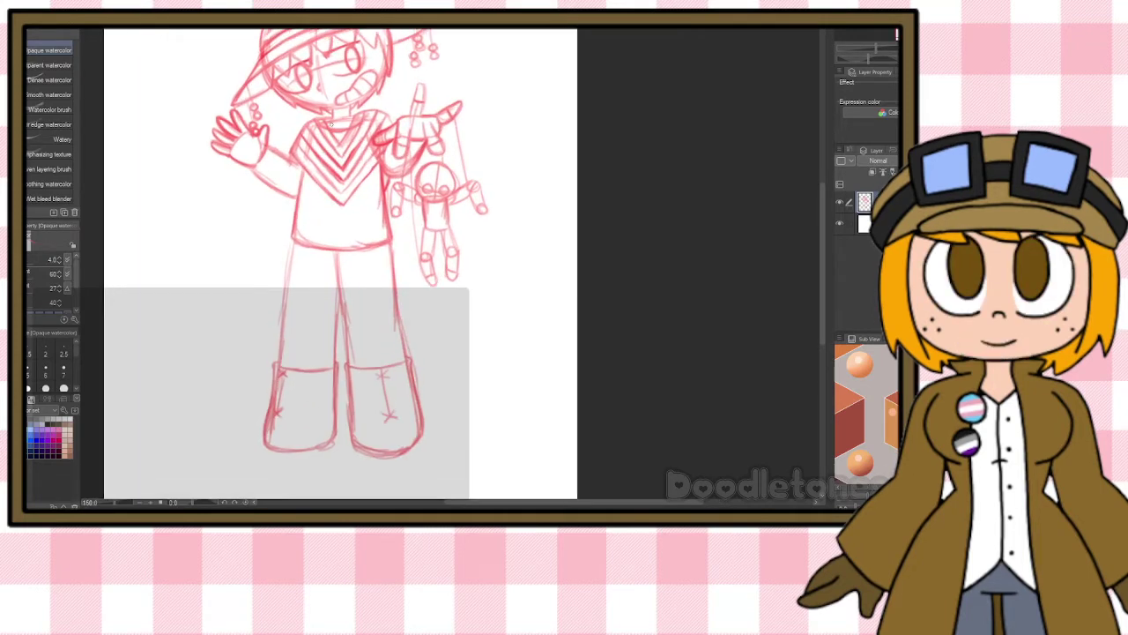
scroll(335, 220, "up", 3)
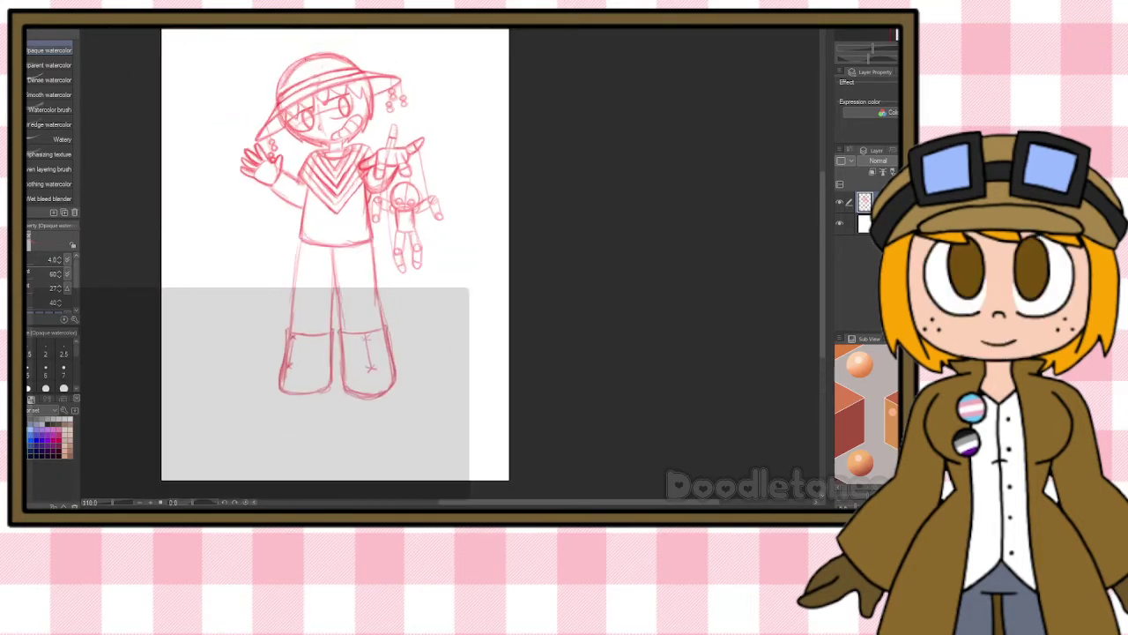
scroll(335, 220, "down", 2)
scroll(335, 221, "up", 2)
scroll(335, 221, "down", 2)
key("m")
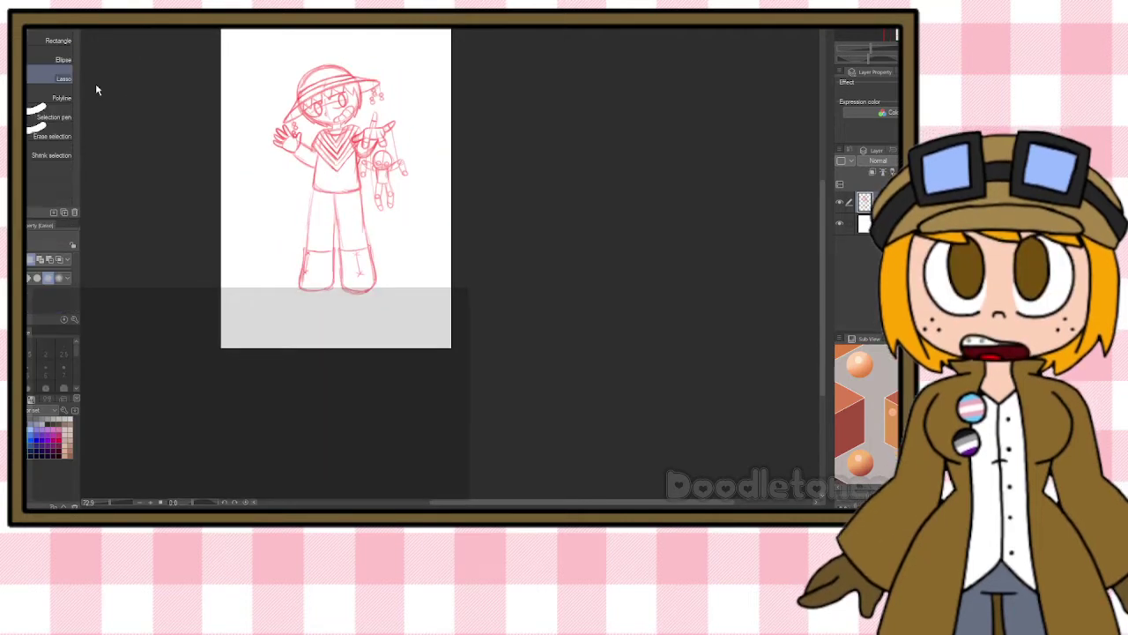
mouse_move(404, 49)
left_mouse_down()
mouse_move(435, 266)
mouse_move(362, 318)
left_mouse_up()
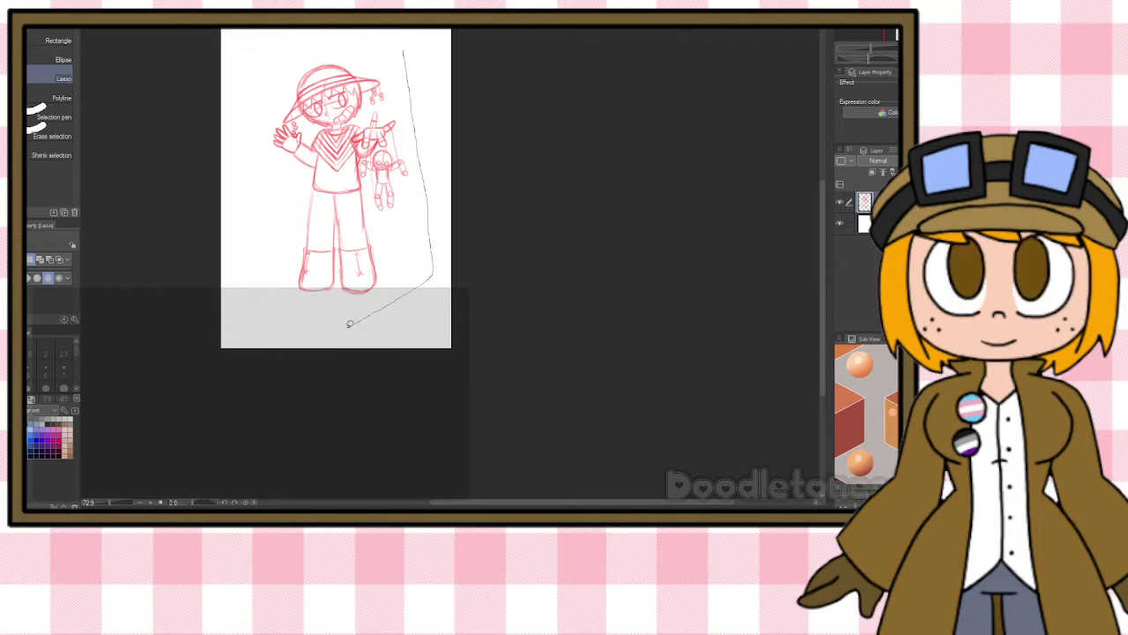
left_click_drag(250, 85, 299, 42)
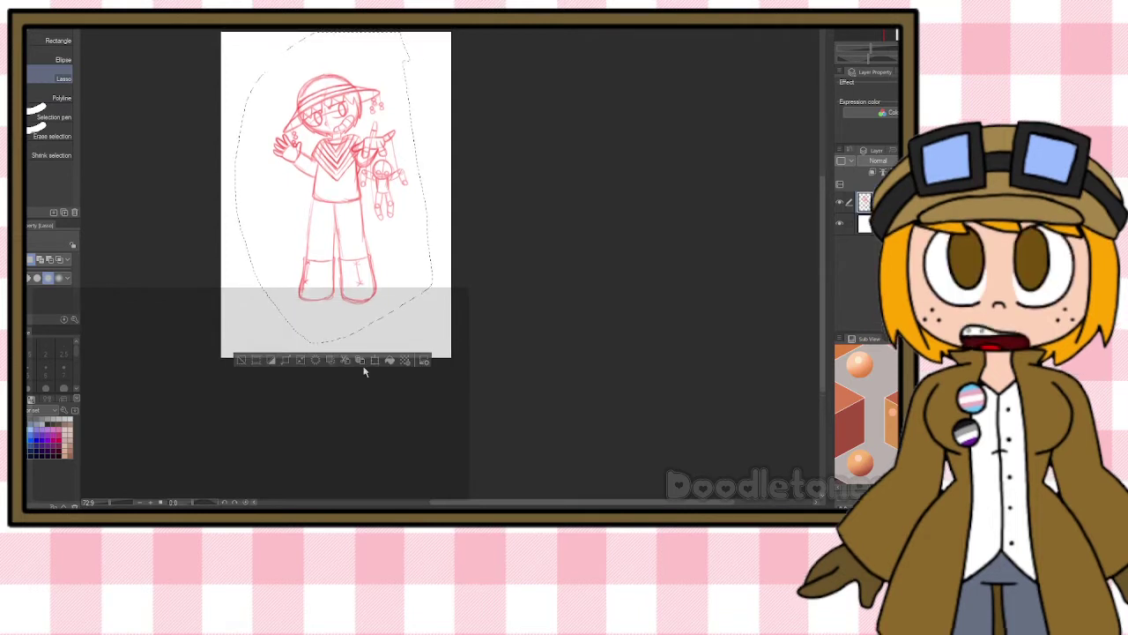
key("ctrl+t")
left_click_drag(433, 183, 453, 192)
mouse_move(343, 218)
left_mouse_down()
mouse_move(300, 218)
mouse_move(305, 210)
left_mouse_up()
left_click(269, 367)
key("ctrl+d")
Crop the canvas closely around the figure to about 420 by 690 px.
left_click(32, 26)
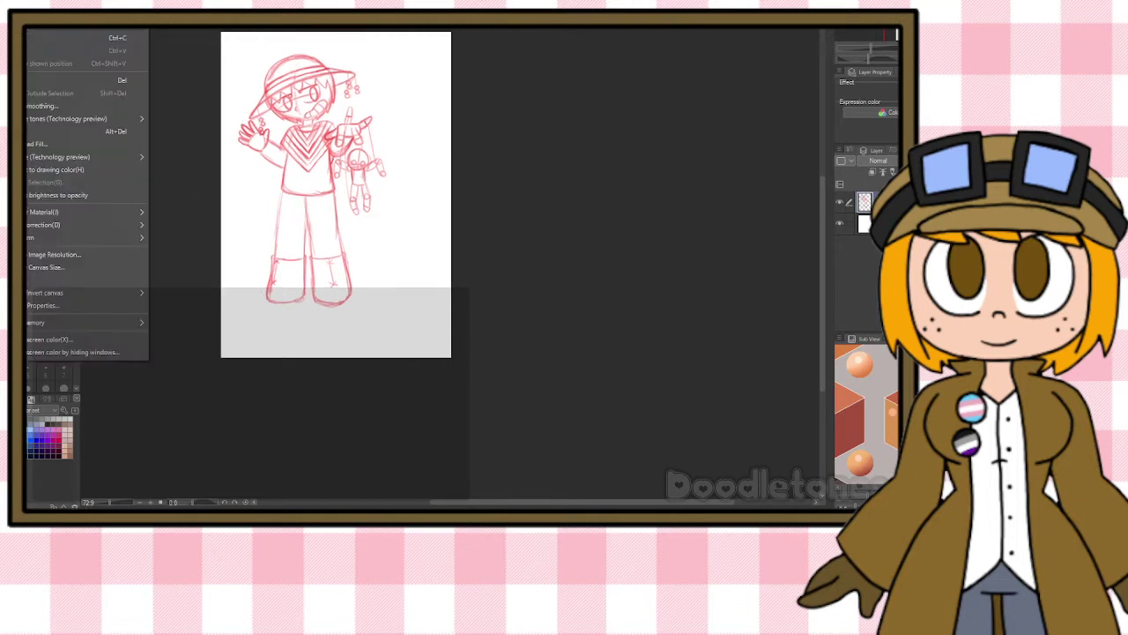
left_click(56, 266)
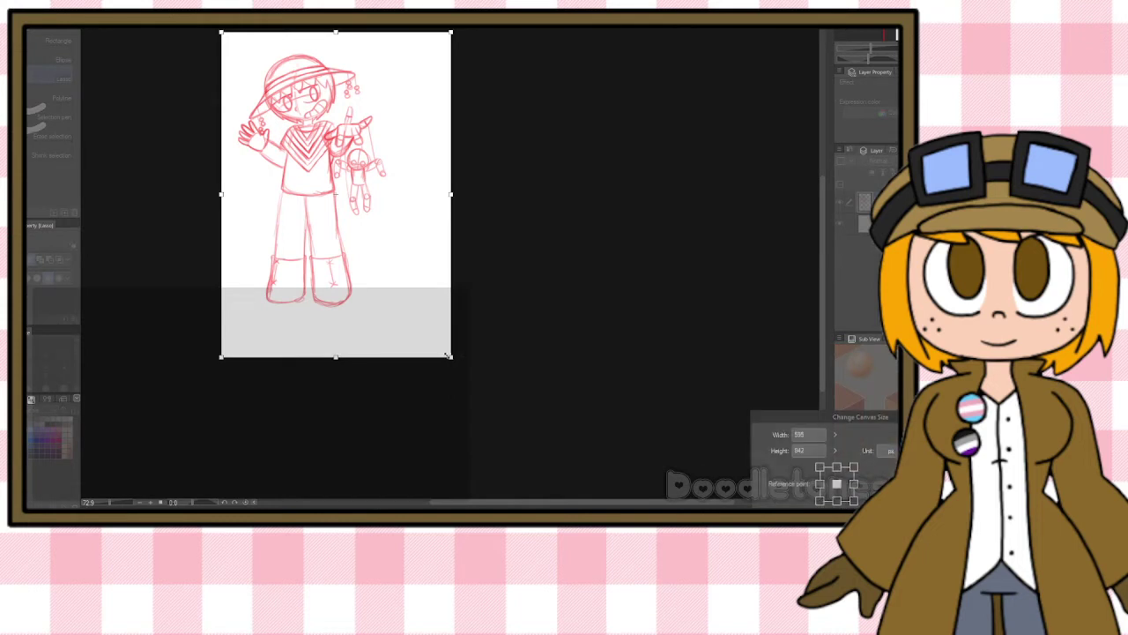
left_click_drag(451, 358, 392, 314)
left_click_drag(221, 32, 230, 47)
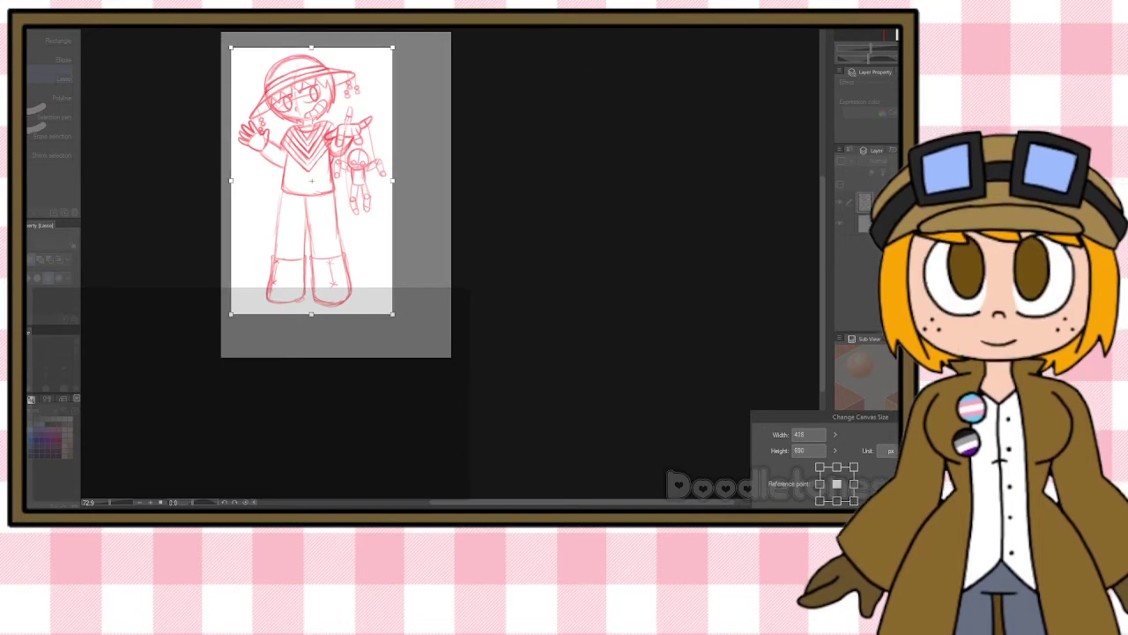
key("Return")
Strengthen the wrist line and lower forearm edge of the waving arm, and draw the lower palm edge of the marionette hand.
scroll(520, 205, "up", 6)
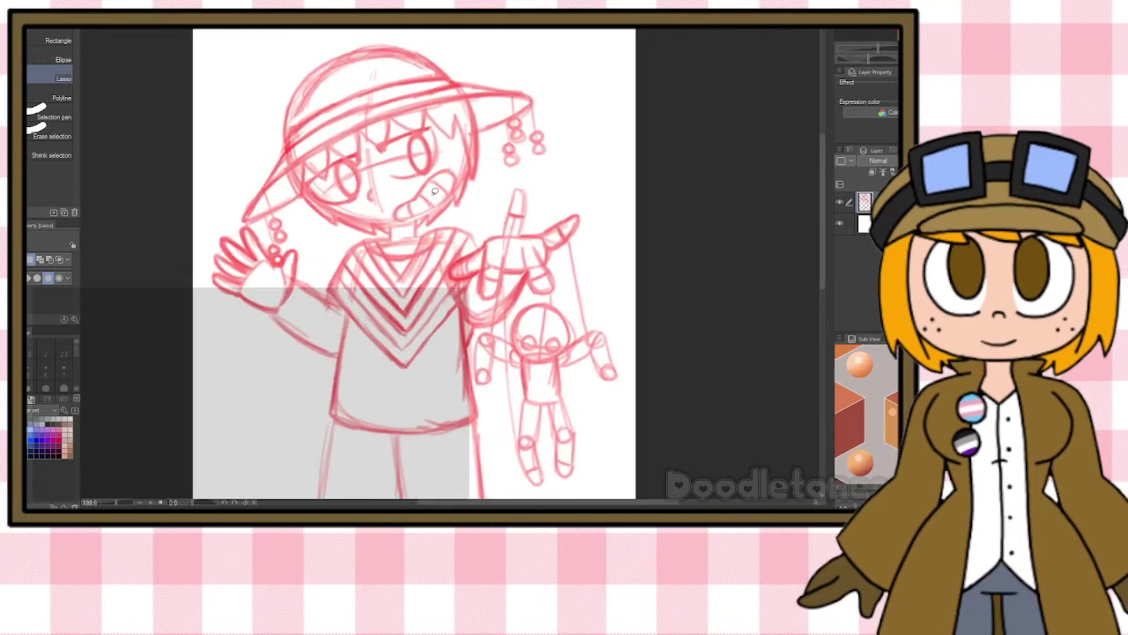
scroll(434, 192, "up", 2)
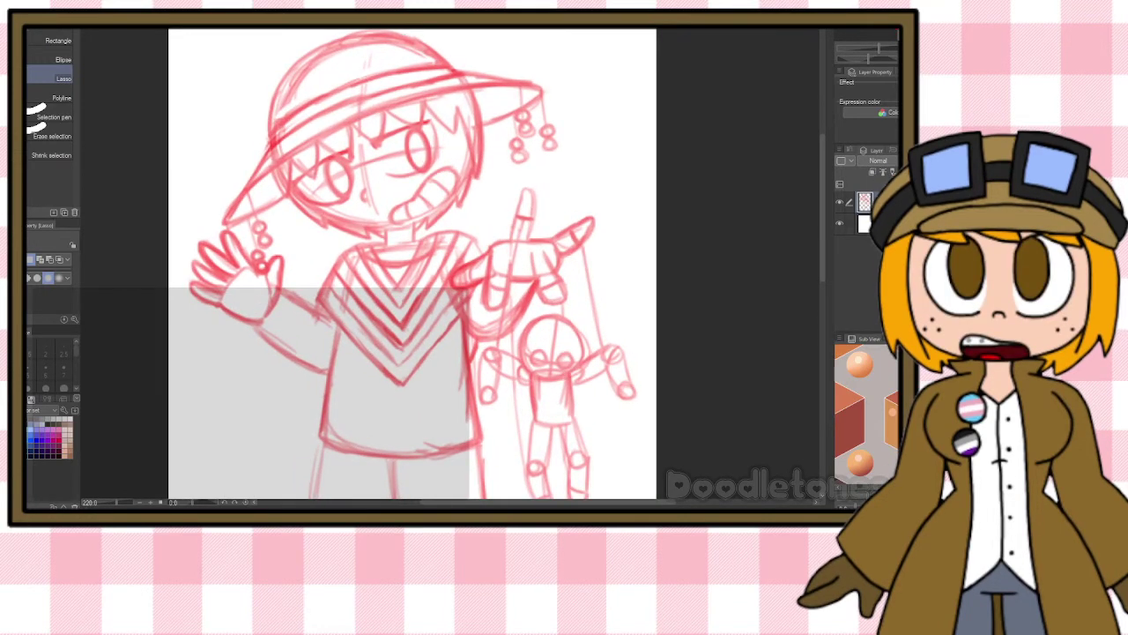
key("p")
scroll(261, 324, "up", 1)
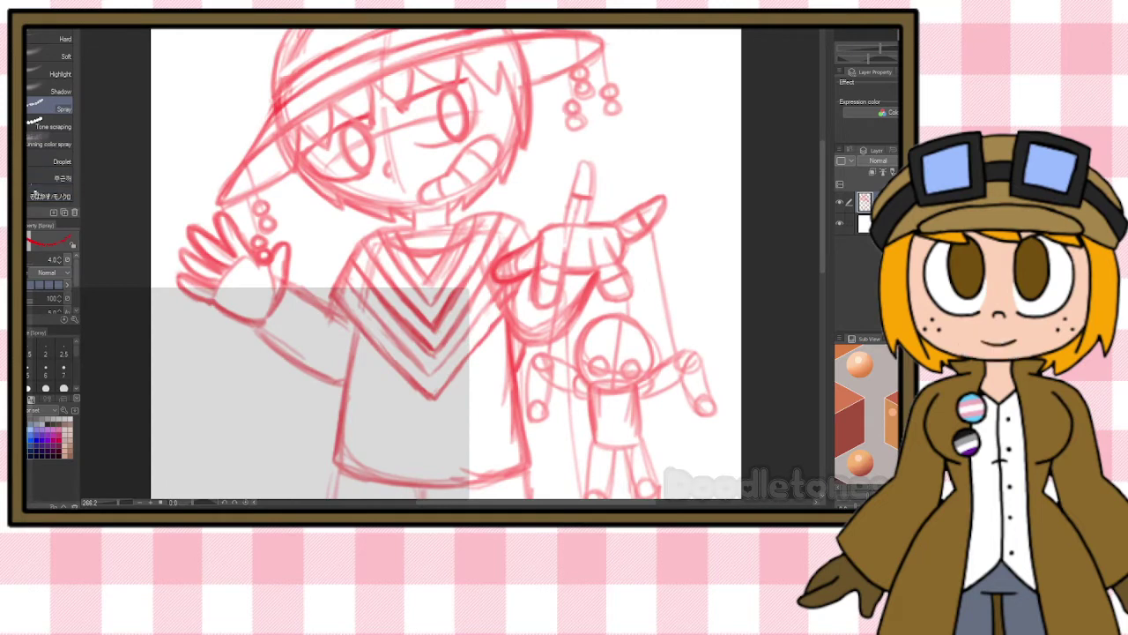
key("b")
scroll(228, 322, "up", 1)
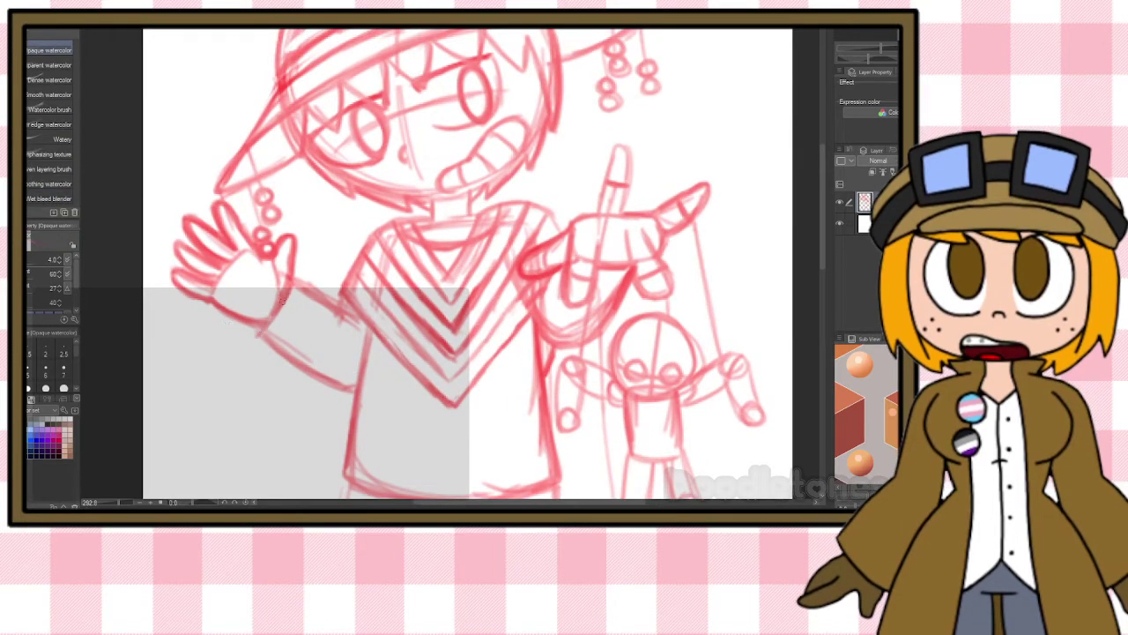
left_click_drag(260, 346, 340, 390)
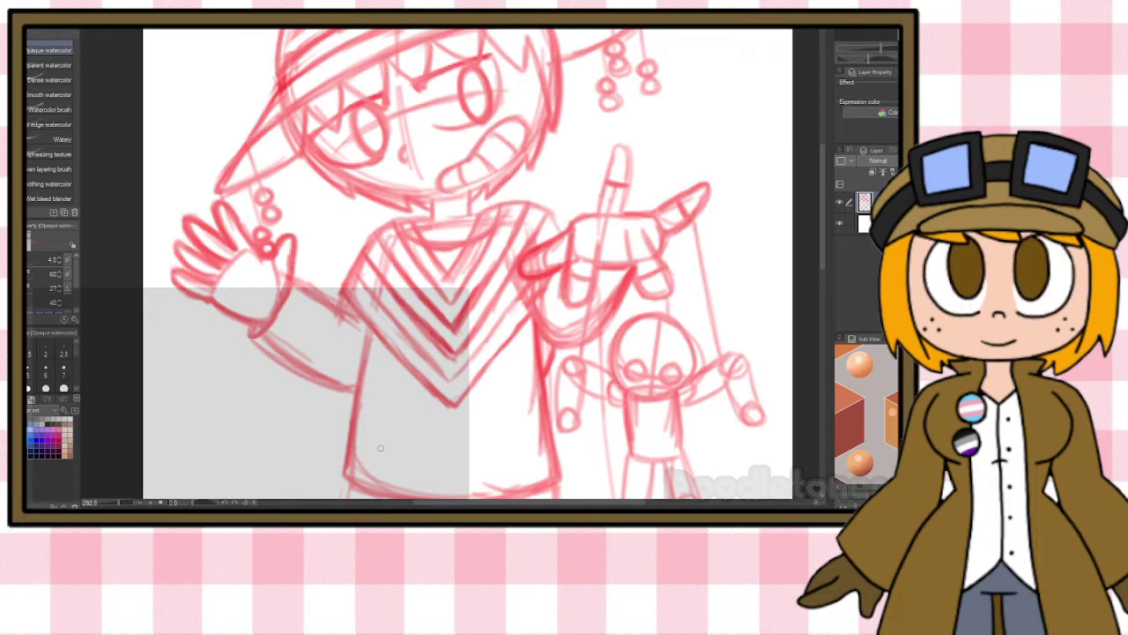
left_click_drag(594, 277, 640, 273)
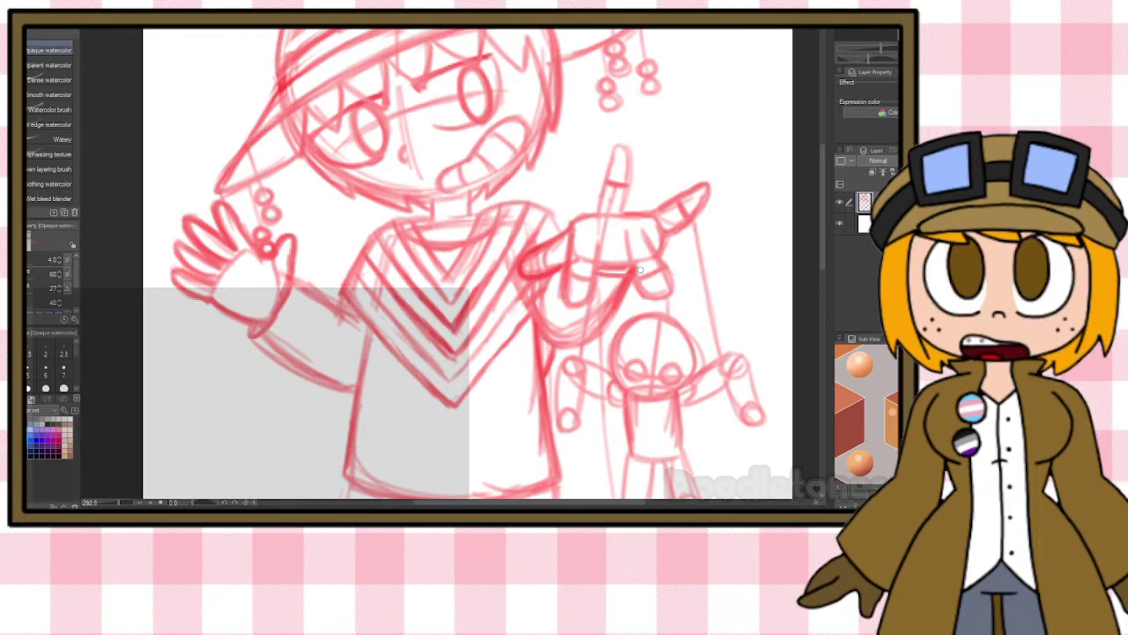
Fade the sketch layer by lowering its opacity, and add a new layer above it for inking with the G-pen.
scroll(644, 333, "down", 1)
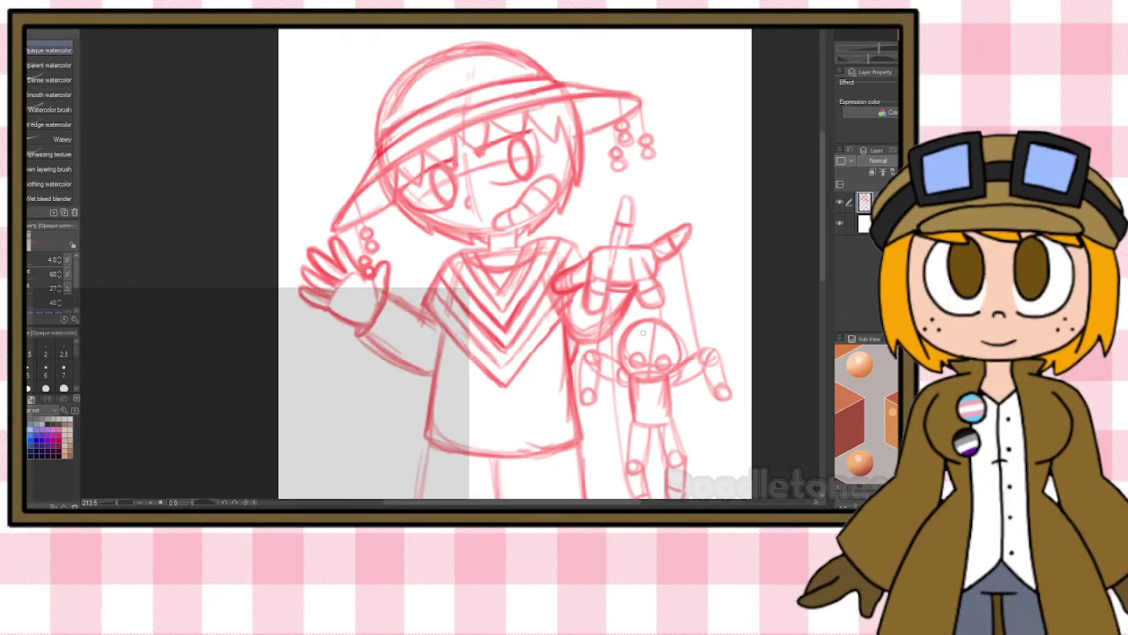
scroll(644, 333, "down", 1)
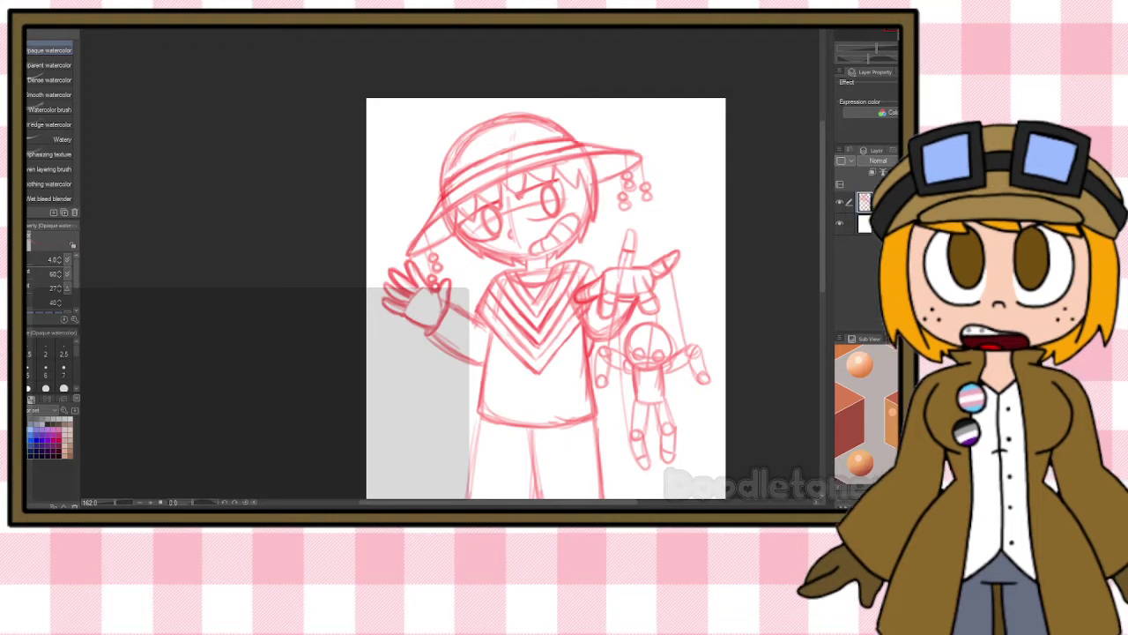
scroll(641, 223, "down", 2)
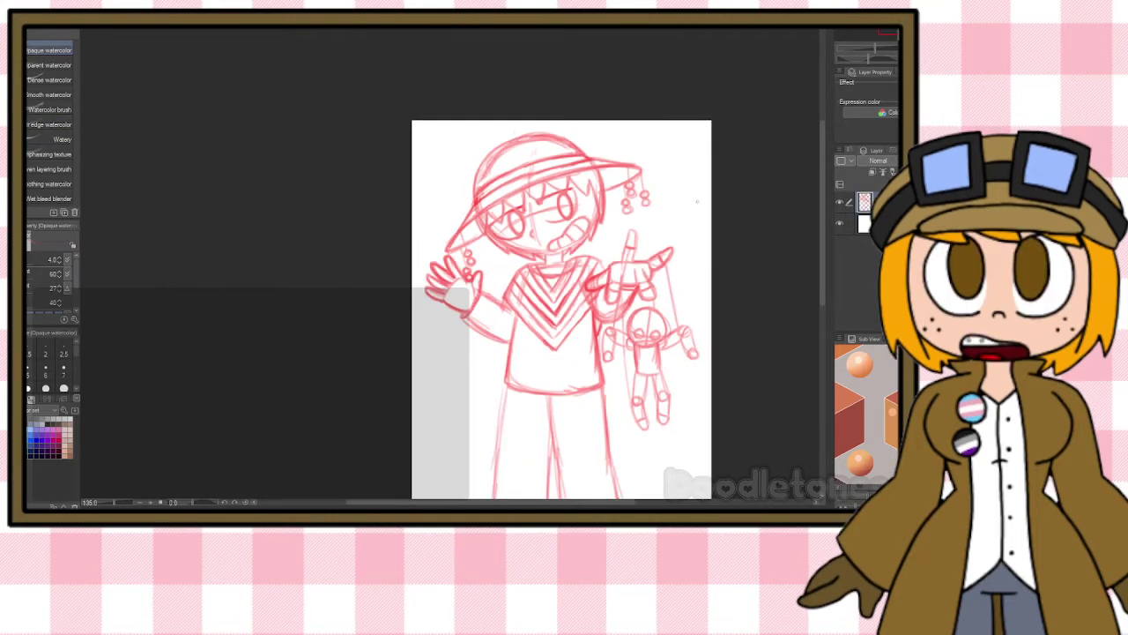
scroll(712, 187, "up", 2)
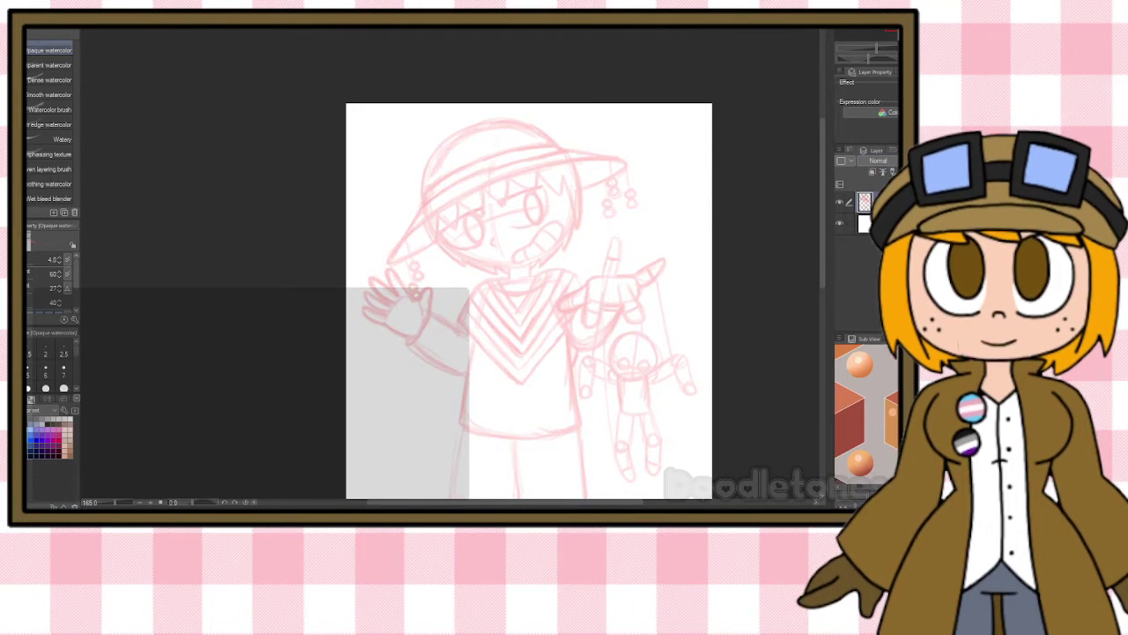
key("ctrl+shift+n")
key("p")
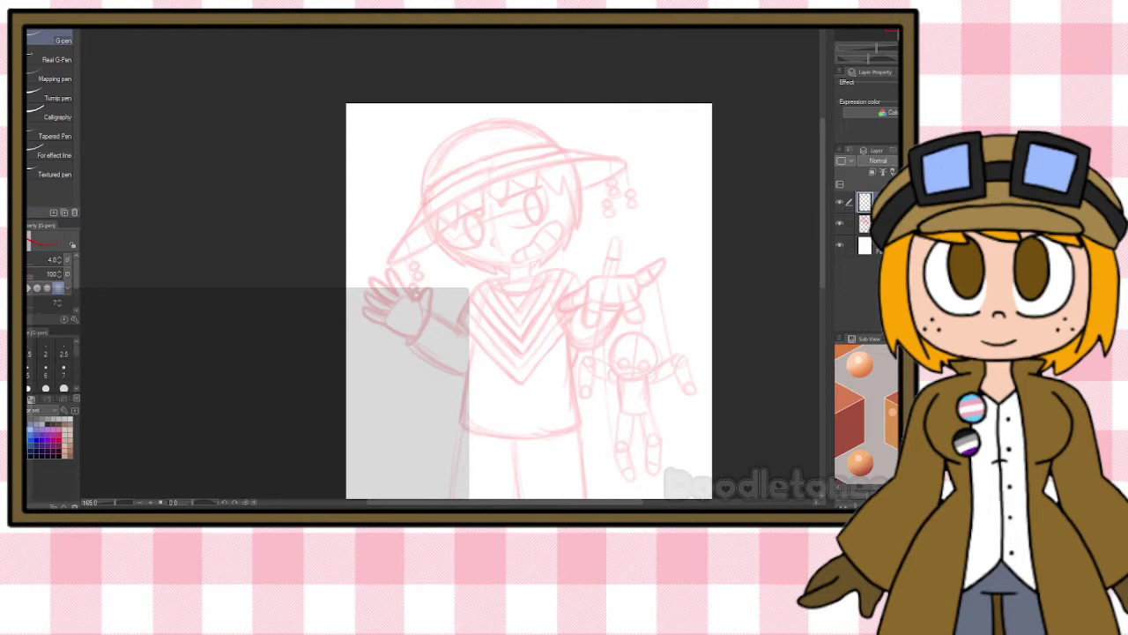
Ink the hat brim's long lower curve and the rounded crown outline in black over the sketch.
scroll(641, 138, "up", 5)
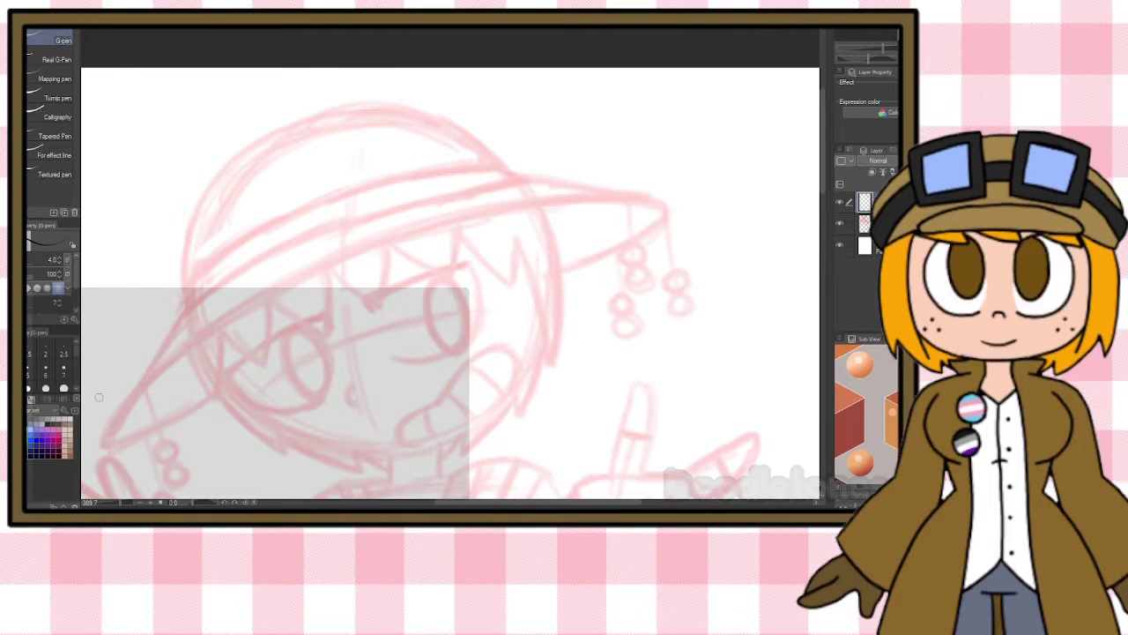
mouse_move(109, 440)
left_mouse_down()
mouse_move(189, 357)
mouse_move(537, 209)
mouse_move(670, 203)
left_mouse_up()
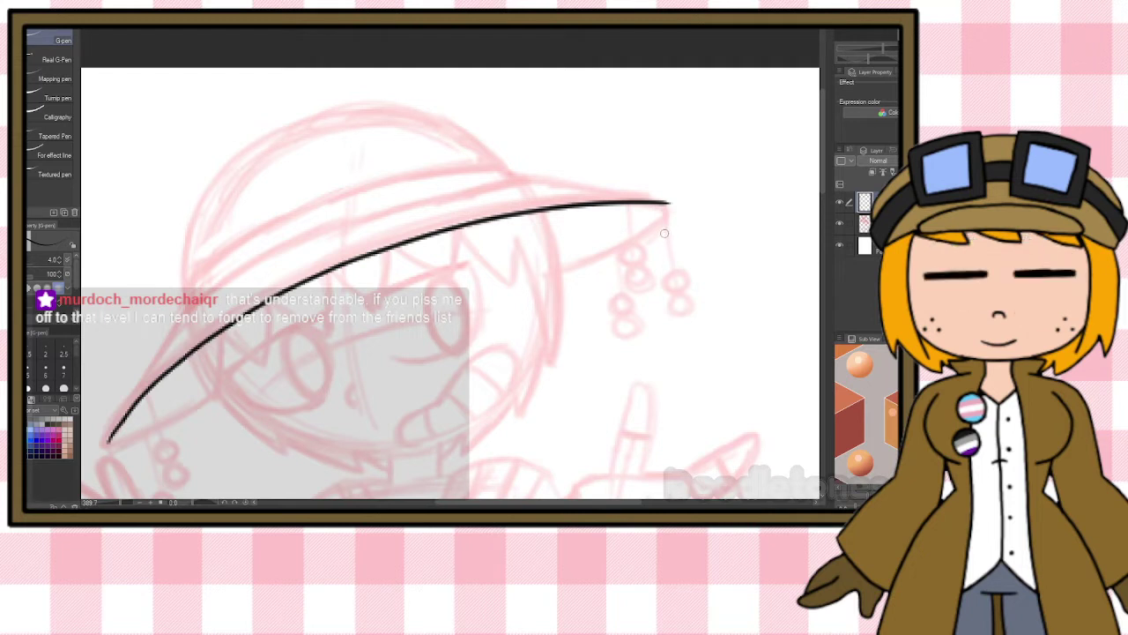
mouse_move(181, 298)
left_mouse_down()
mouse_move(201, 196)
mouse_move(279, 129)
left_mouse_up()
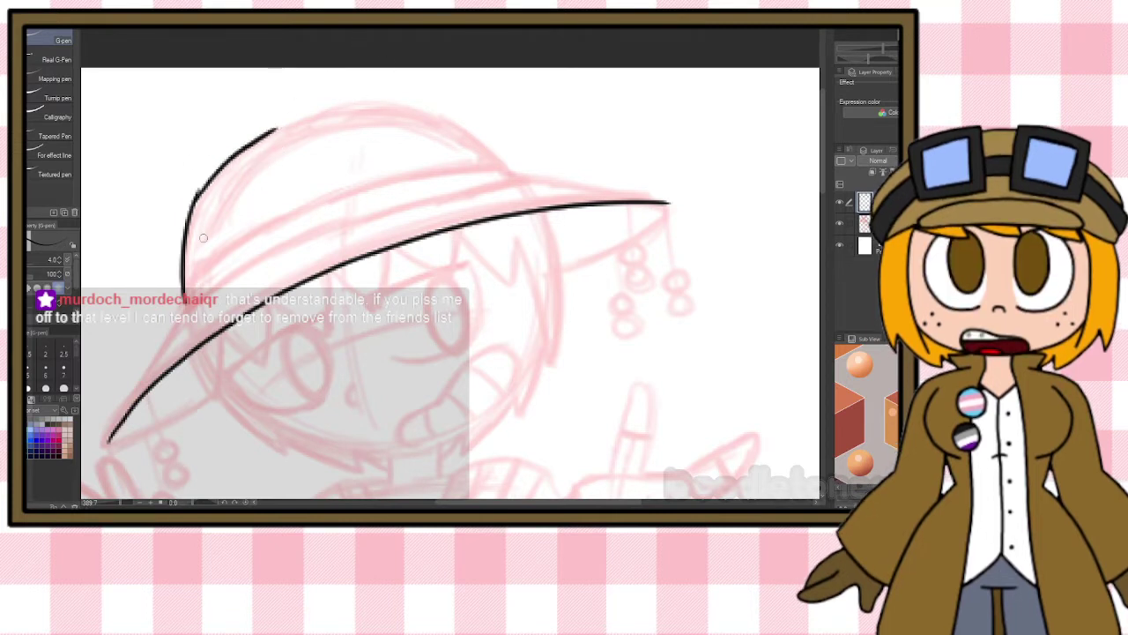
key("ctrl+z")
mouse_move(183, 297)
left_mouse_down()
mouse_move(205, 193)
mouse_move(269, 134)
left_mouse_up()
left_click_drag(365, 104, 471, 131)
key("ctrl+z")
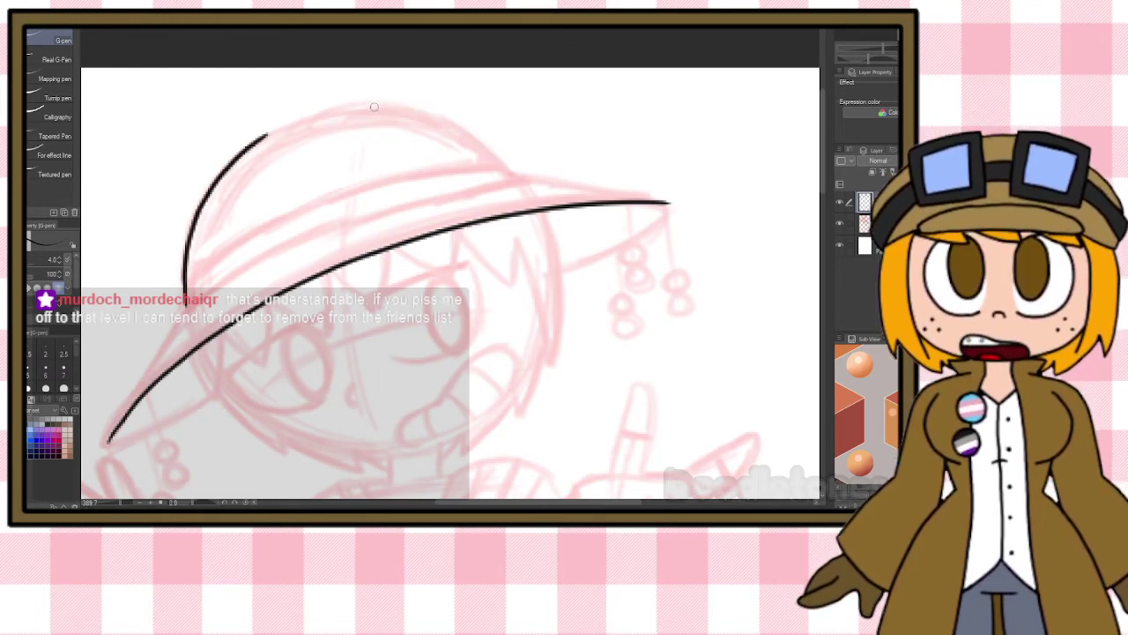
left_click_drag(363, 104, 476, 143)
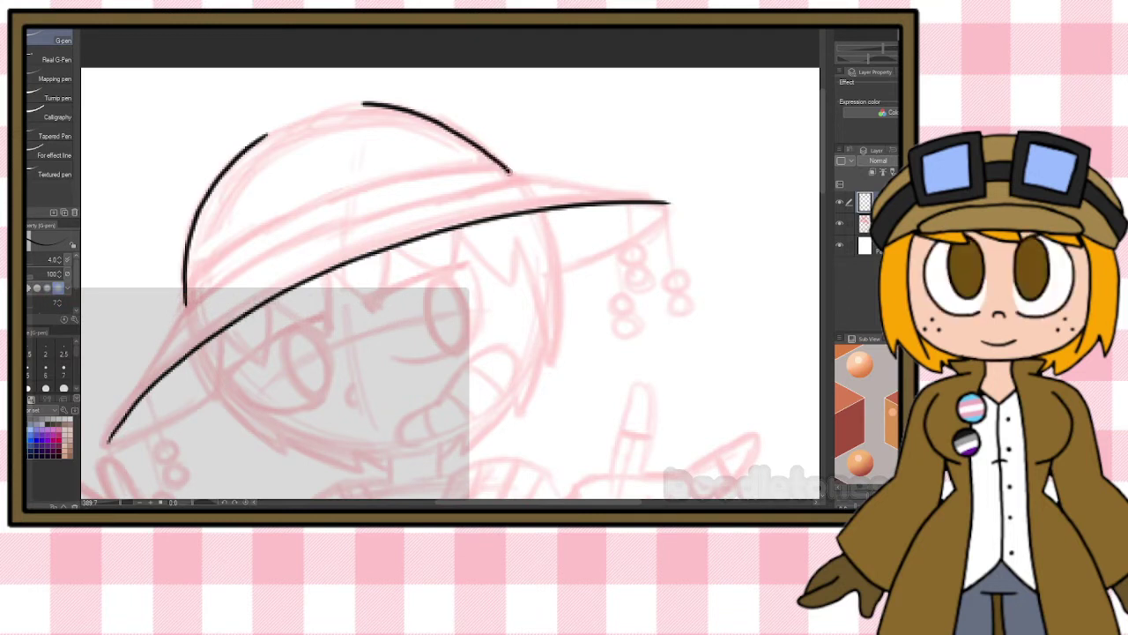
key("ctrl+z")
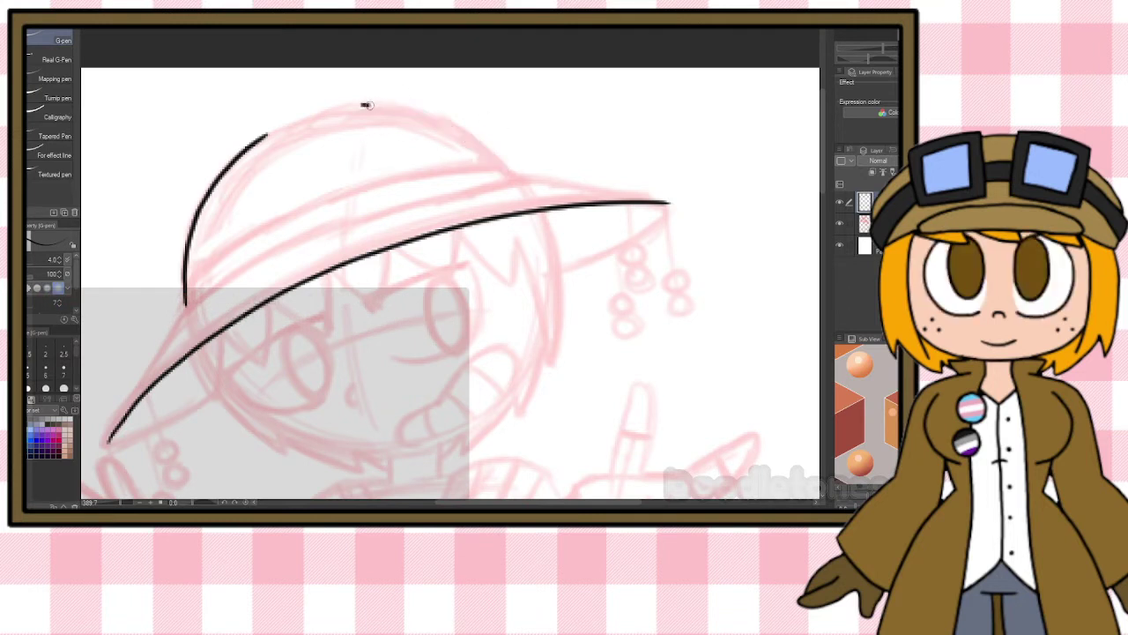
mouse_move(361, 104)
left_mouse_down()
mouse_move(418, 109)
mouse_move(502, 168)
left_mouse_up()
mouse_move(266, 137)
left_mouse_down()
mouse_move(333, 107)
mouse_move(364, 103)
left_mouse_up()
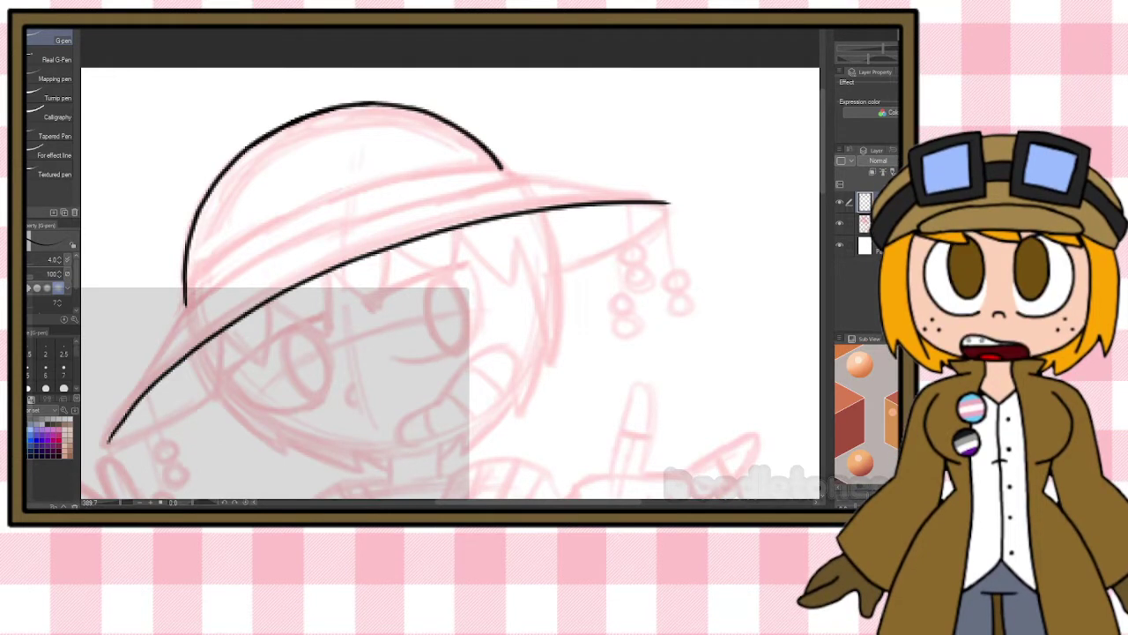
Ink the brim's upper edges out to both pointed tips and the two curved lines of the hat band.
scroll(283, 307, "down", 1)
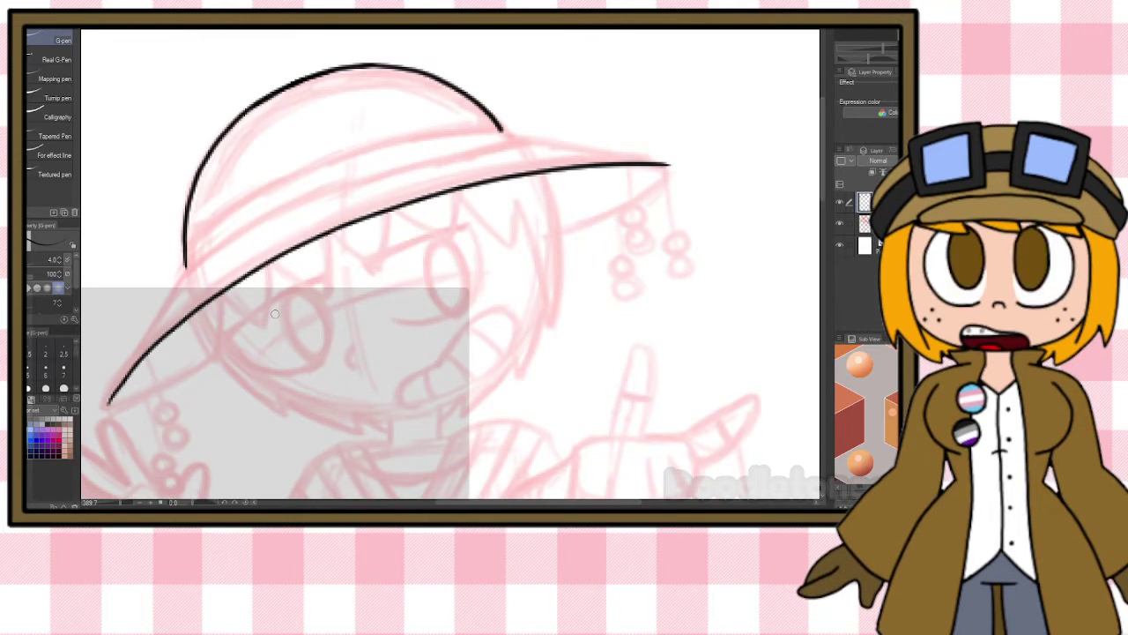
left_click_drag(184, 264, 124, 371)
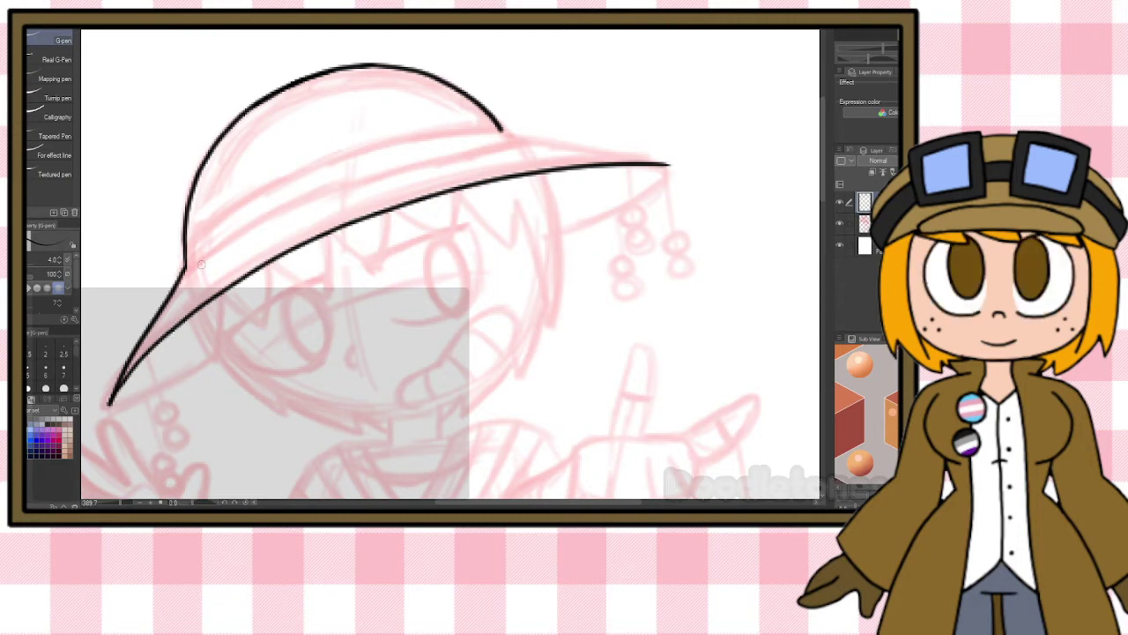
mouse_move(181, 275)
left_mouse_down()
mouse_move(251, 226)
mouse_move(395, 164)
mouse_move(513, 141)
left_mouse_up()
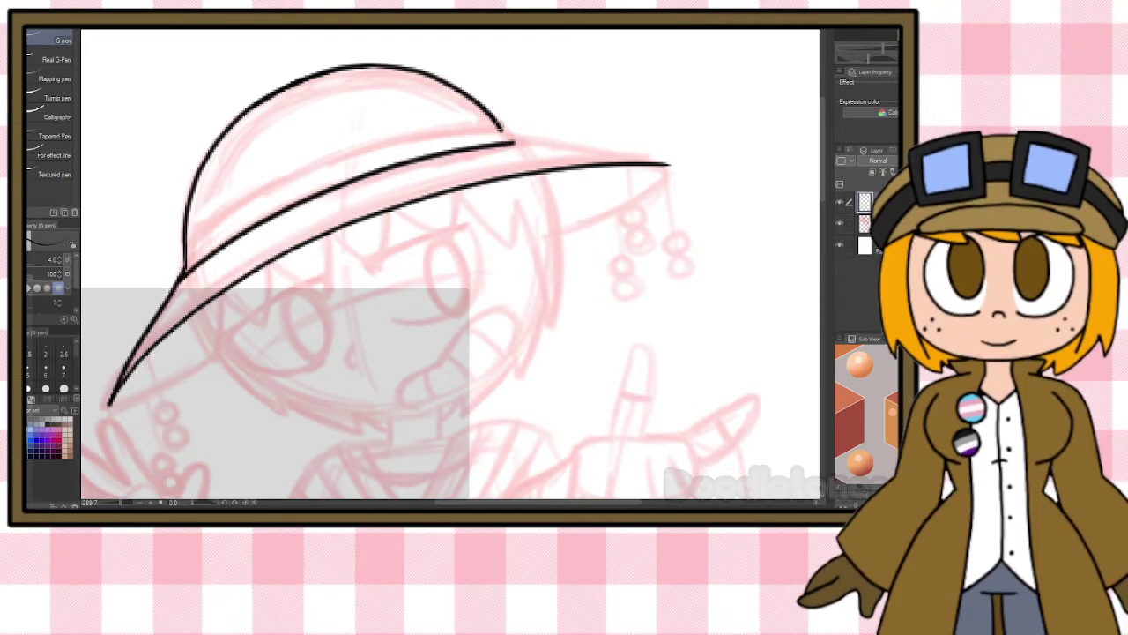
left_click_drag(524, 141, 648, 159)
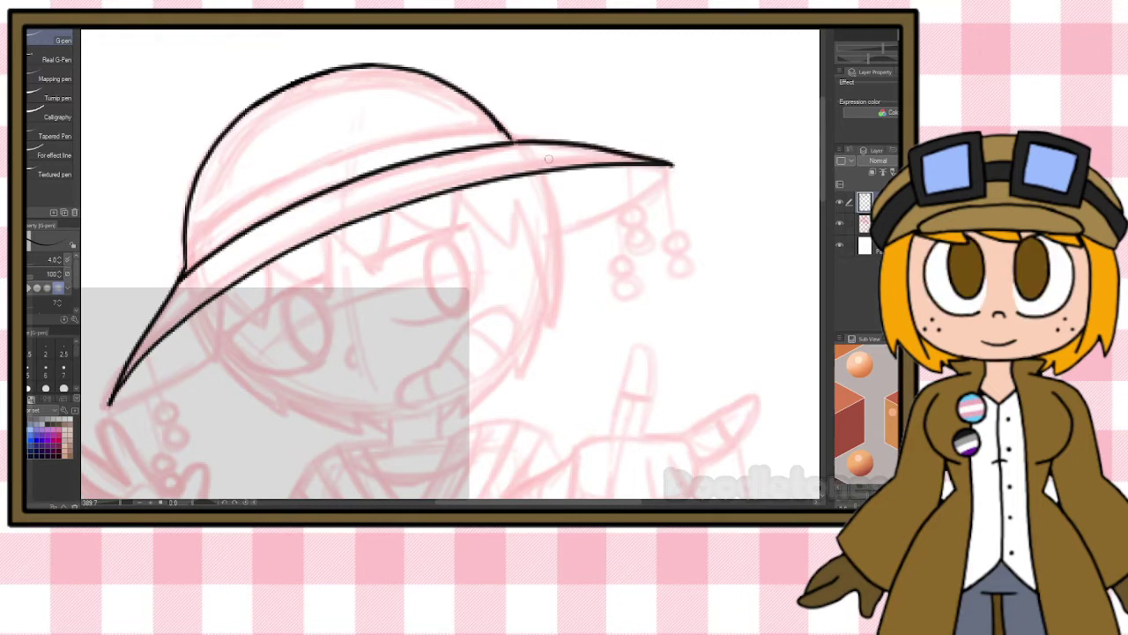
left_click_drag(516, 143, 639, 161)
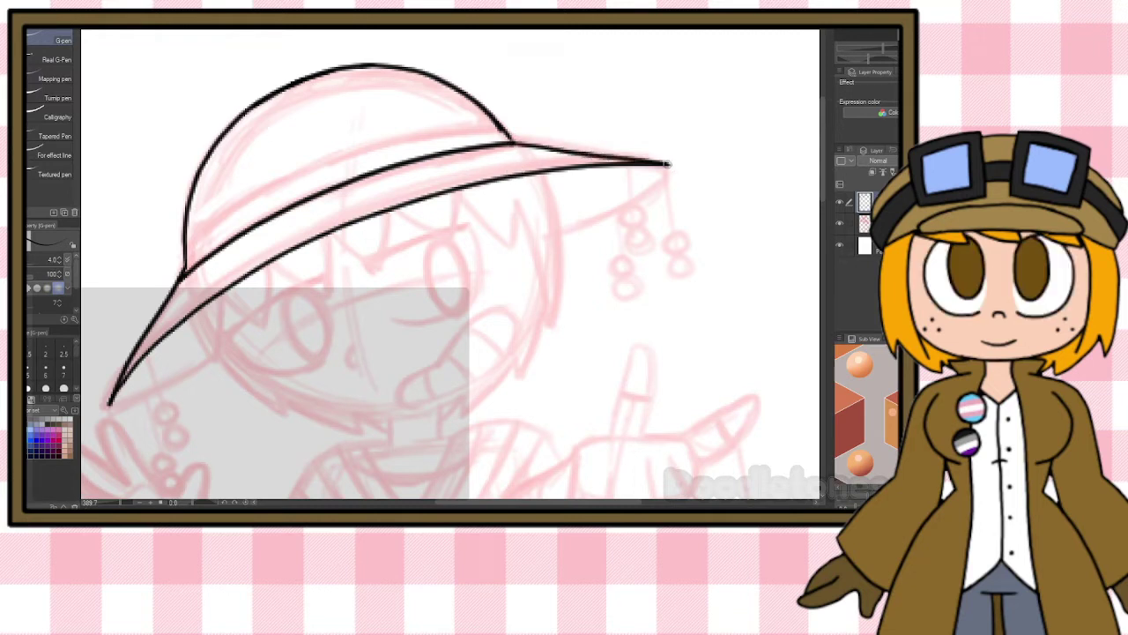
mouse_move(186, 252)
left_mouse_down()
mouse_move(226, 219)
mouse_move(454, 125)
mouse_move(493, 122)
left_mouse_up()
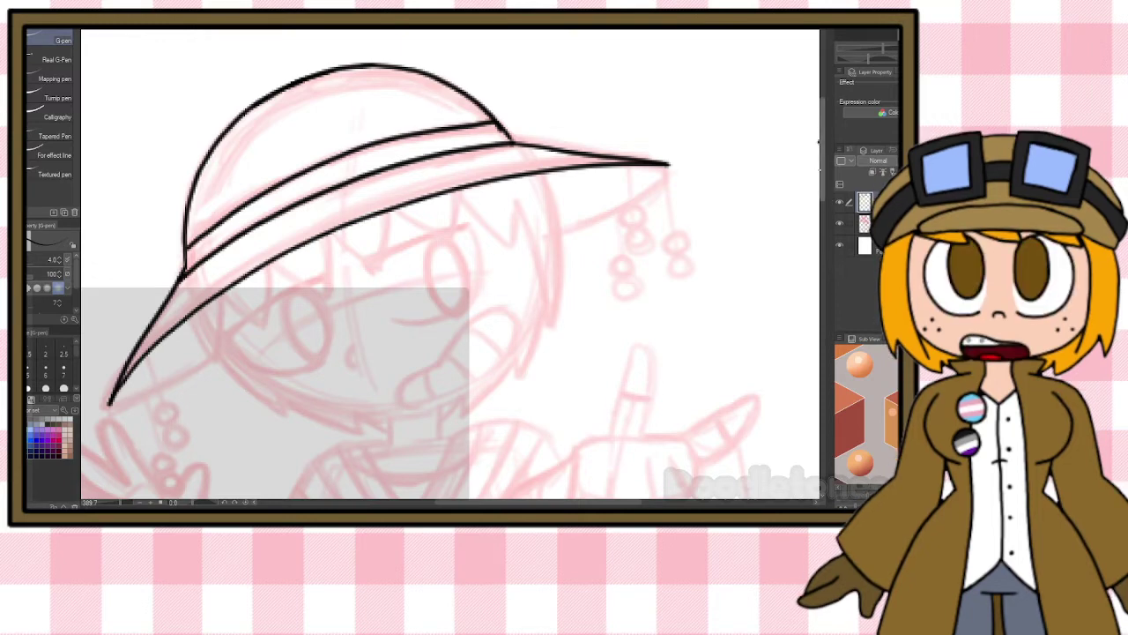
Ink the jagged fringe beneath the brim and the pointed lock of hair curving down the side of the face.
left_click_drag(822, 171, 822, 177)
mouse_move(190, 293)
left_mouse_down()
mouse_move(211, 335)
mouse_move(222, 265)
mouse_move(260, 300)
mouse_move(274, 236)
mouse_move(325, 262)
mouse_move(329, 208)
mouse_move(353, 200)
mouse_move(331, 205)
mouse_move(377, 241)
mouse_move(389, 189)
mouse_move(445, 213)
mouse_move(457, 173)
mouse_move(513, 222)
mouse_move(516, 182)
mouse_move(553, 302)
left_mouse_up()
mouse_move(539, 148)
left_mouse_down()
mouse_move(562, 217)
mouse_move(561, 261)
left_mouse_up()
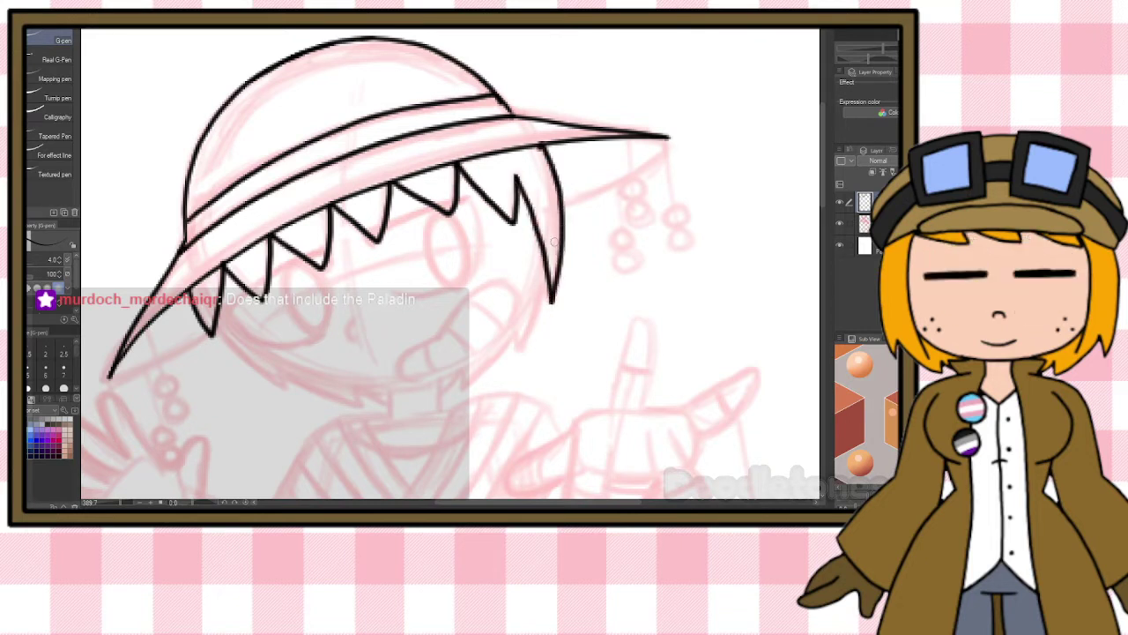
key("ctrl+z")
left_click_drag(539, 146, 564, 240)
key("ctrl+z")
mouse_move(540, 147)
left_mouse_down()
mouse_move(558, 203)
mouse_move(556, 281)
left_mouse_up()
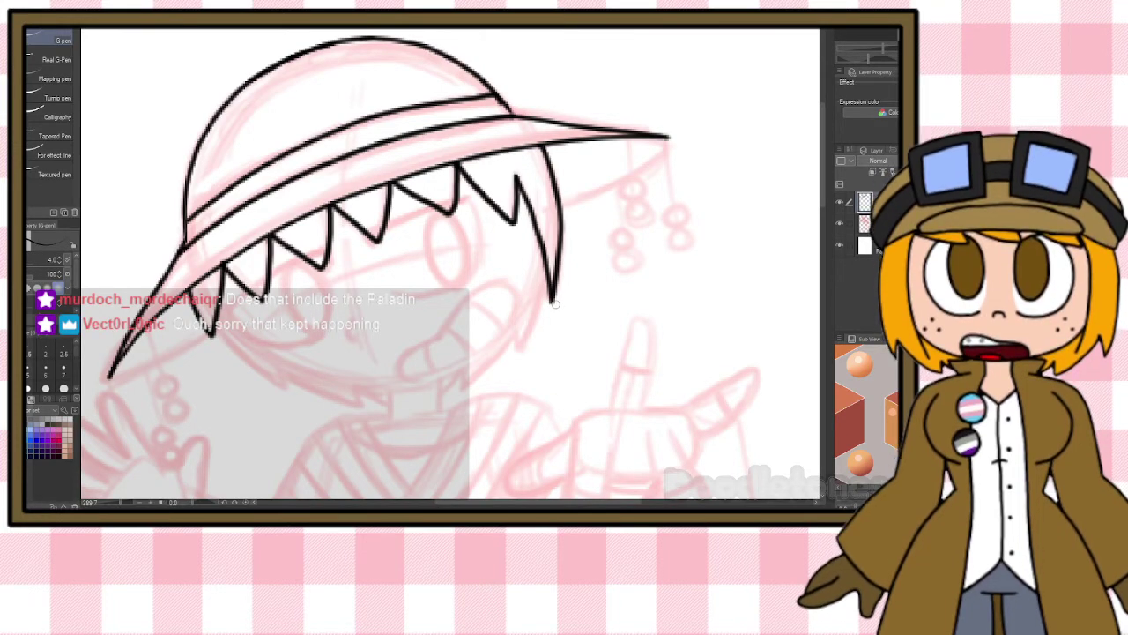
Ink the rounded jawline over the sketch, from the outer fringe lock across the chin to the pointed side lock.
scroll(529, 318, "up", 4)
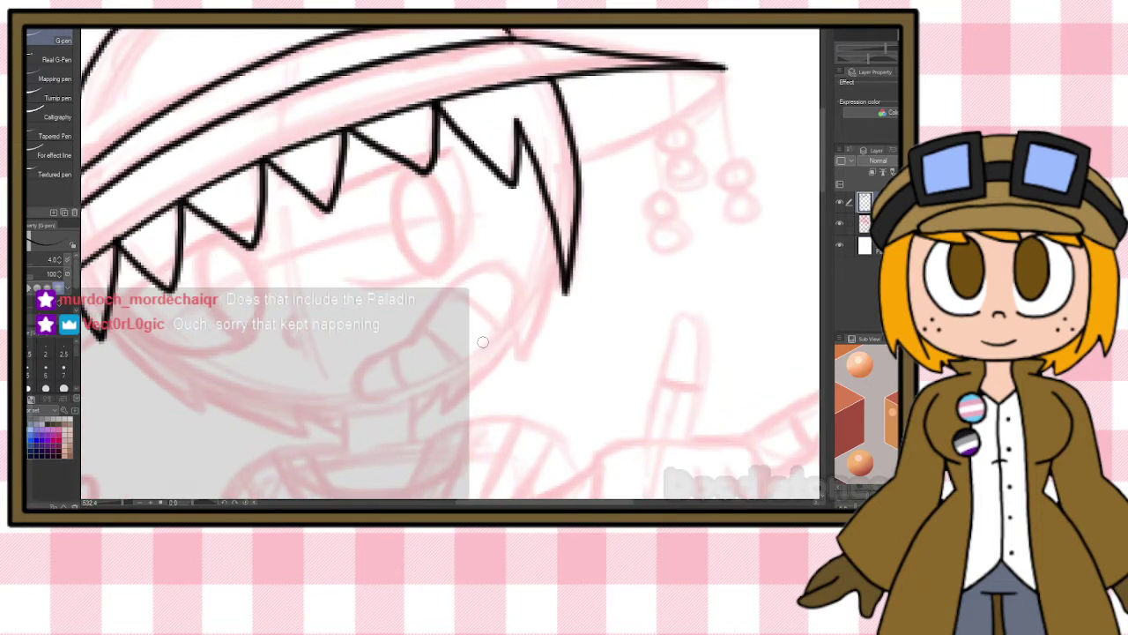
scroll(113, 317, "up", 2)
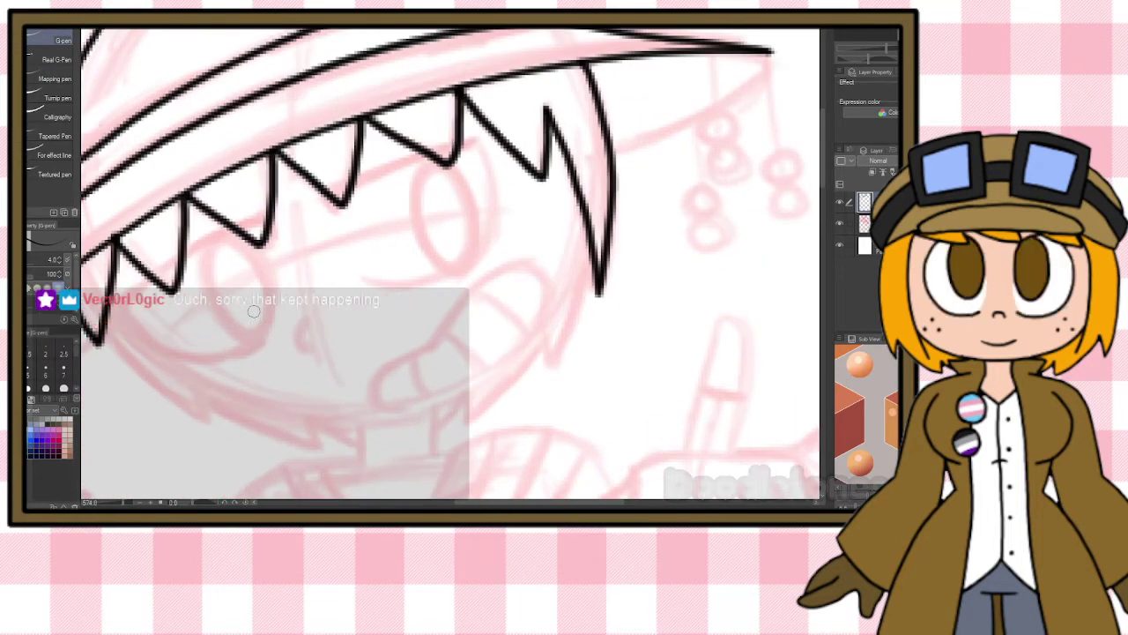
mouse_move(120, 329)
left_mouse_down()
mouse_move(264, 411)
mouse_move(318, 424)
left_mouse_up()
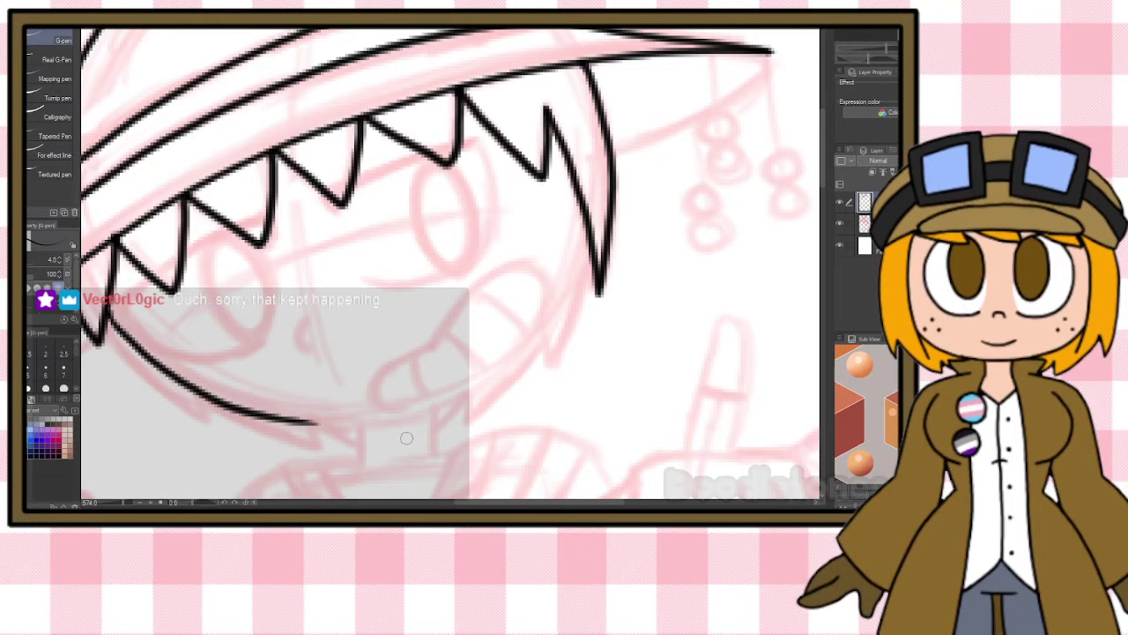
left_click_drag(589, 236, 577, 284)
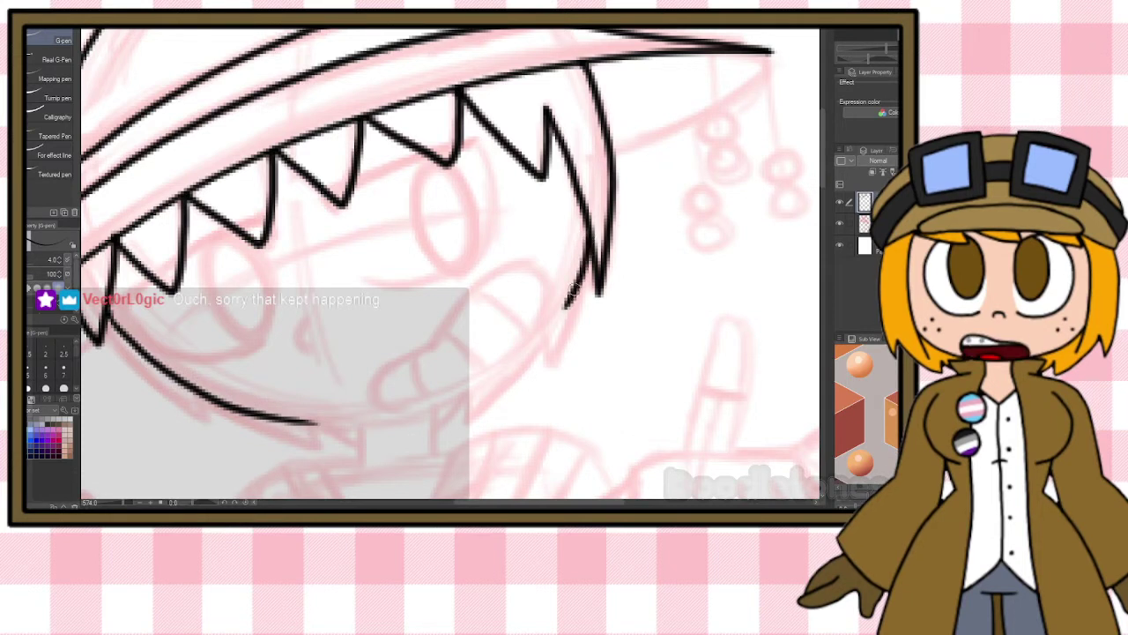
key("ctrl+z")
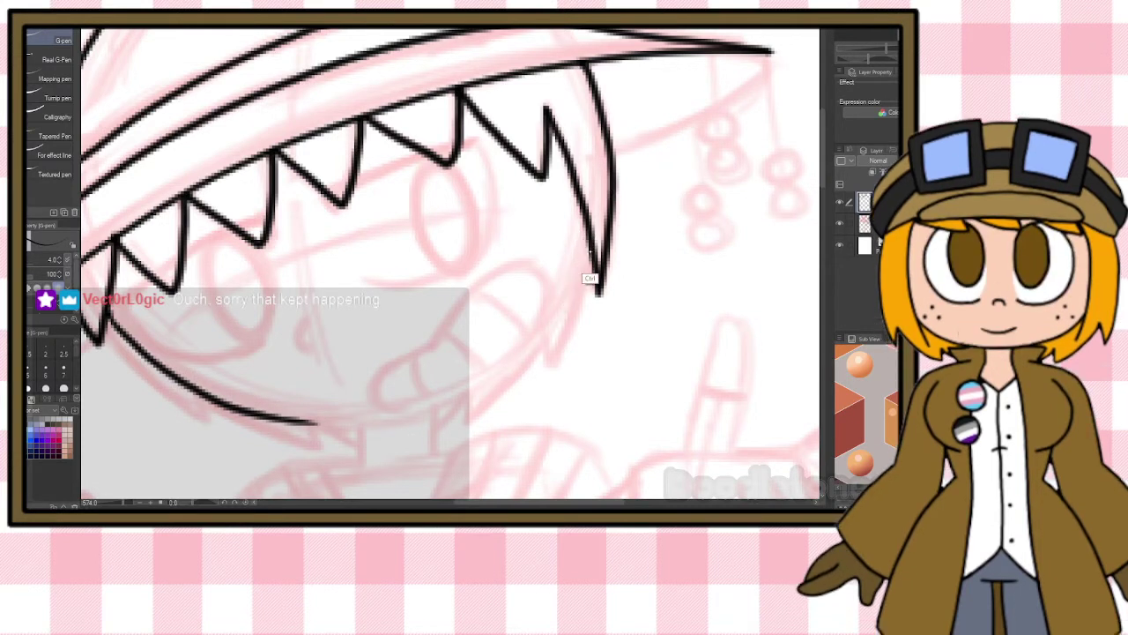
left_click_drag(597, 283, 559, 305)
left_click_drag(563, 299, 530, 338)
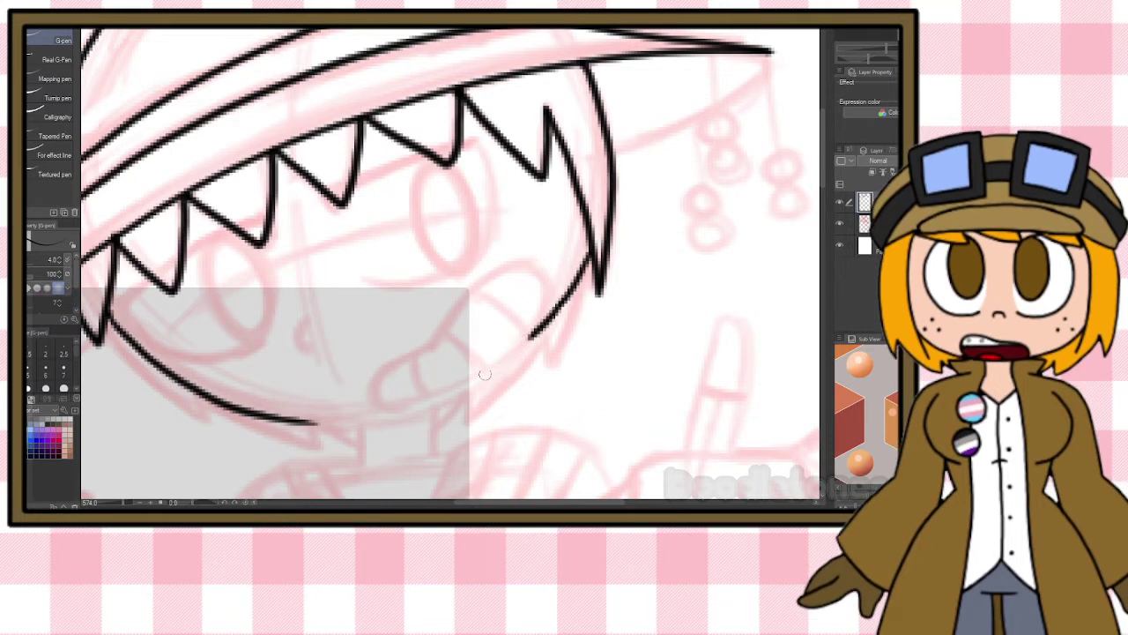
mouse_move(308, 422)
left_mouse_down()
mouse_move(393, 422)
mouse_move(467, 401)
mouse_move(540, 330)
left_mouse_up()
left_click_drag(467, 393, 547, 321)
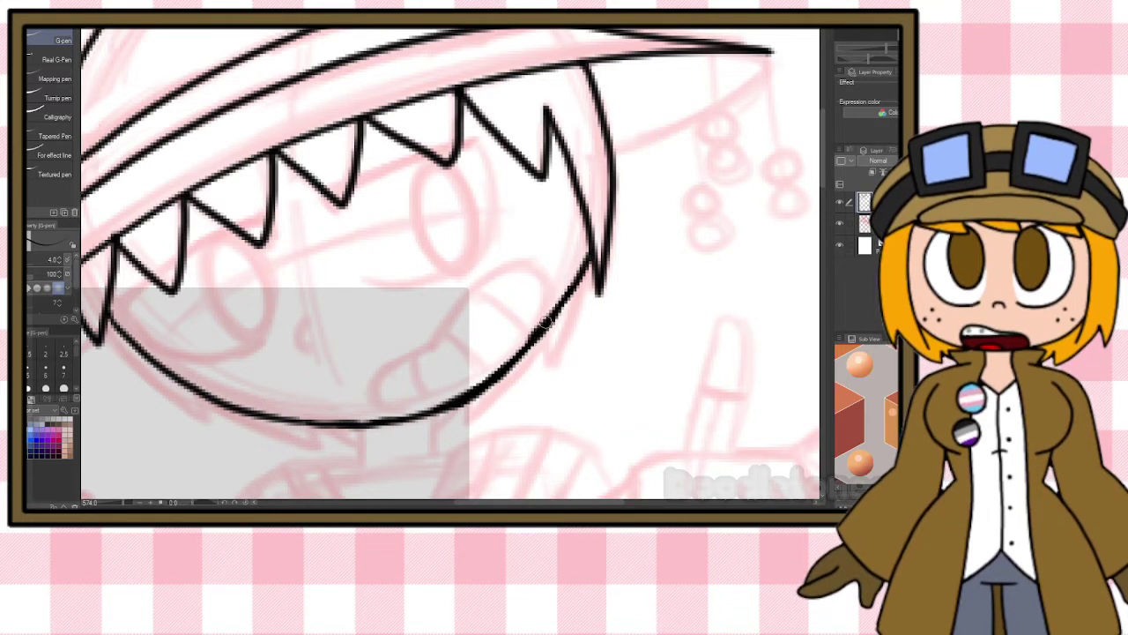
Clean up the overlapping strokes on the jawline with the eraser and go over its cheek and chin sections with the G-pen.
key("e")
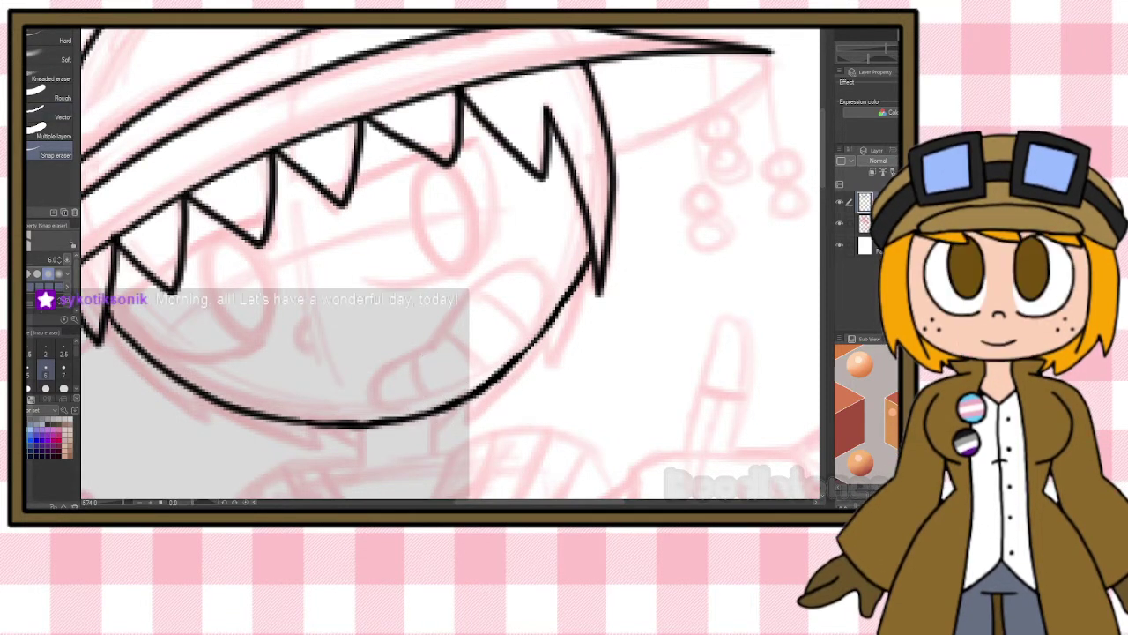
key("p")
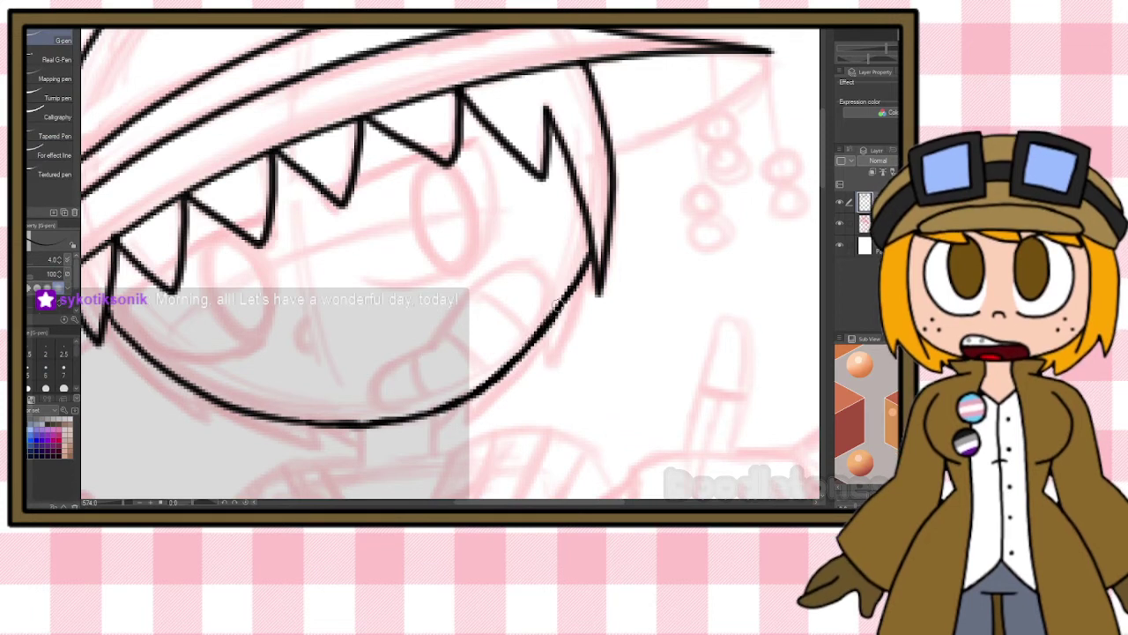
left_click_drag(589, 243, 552, 326)
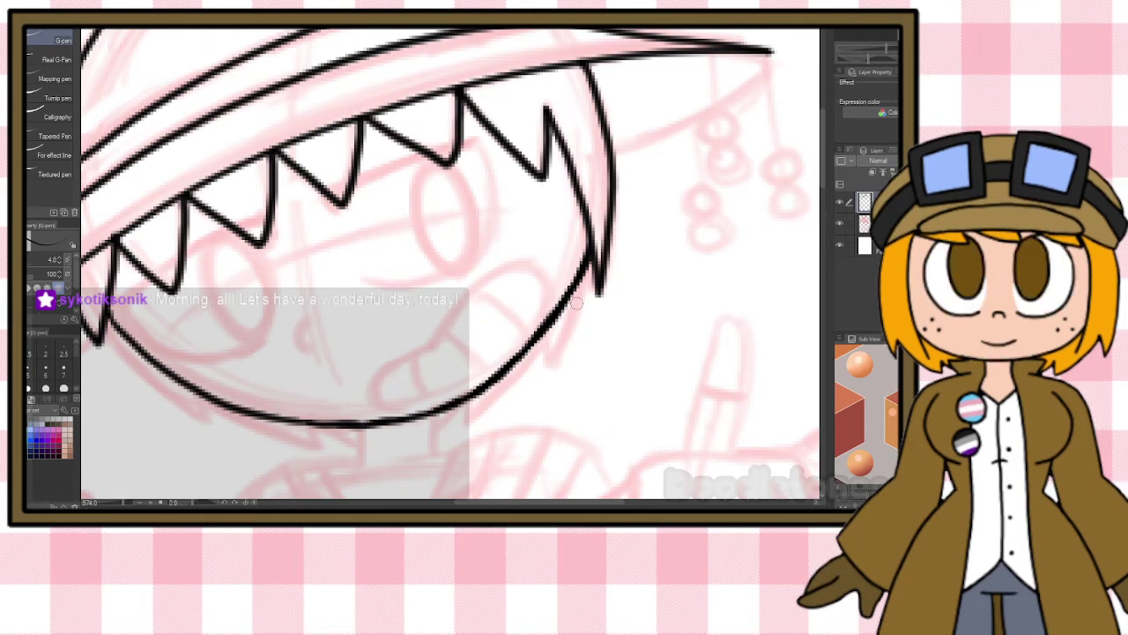
left_click_drag(264, 420, 375, 422)
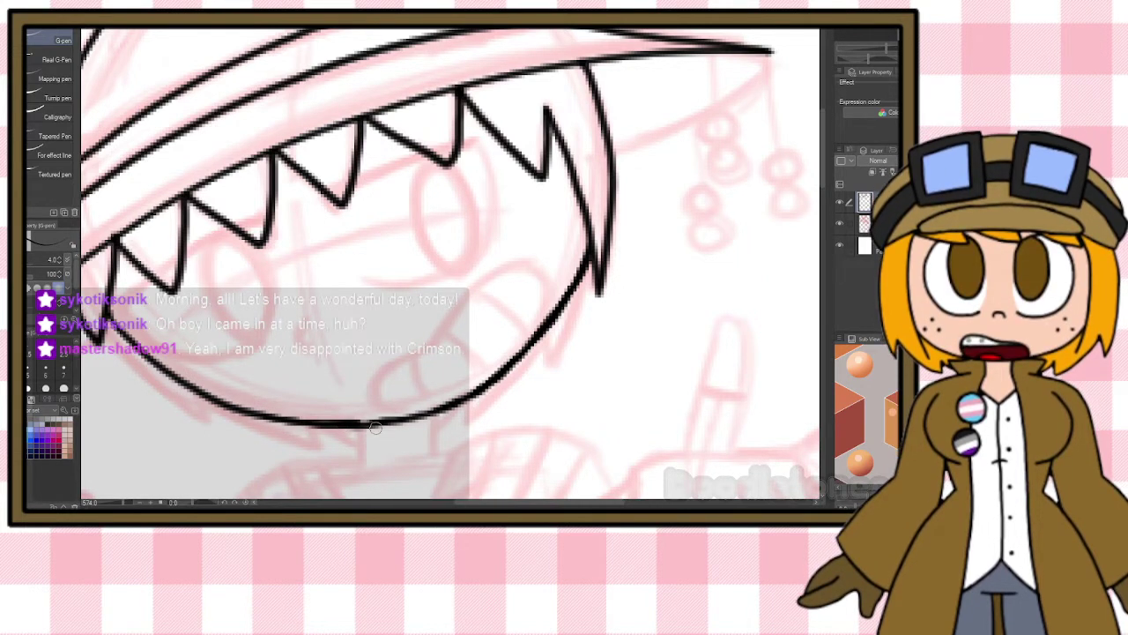
Ink the eye nearest the low brim tip with its upper lid, lower curve, oval iris and short inner crease, tidying the lines.
scroll(474, 380, "down", 2)
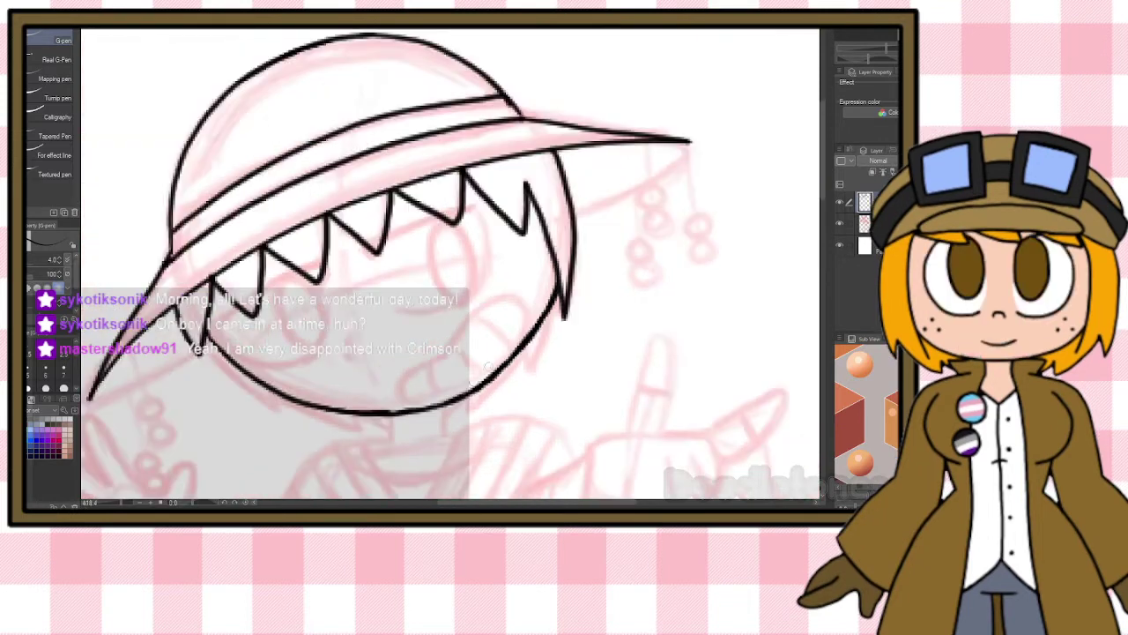
scroll(475, 382, "up", 2)
scroll(536, 326, "up", 2)
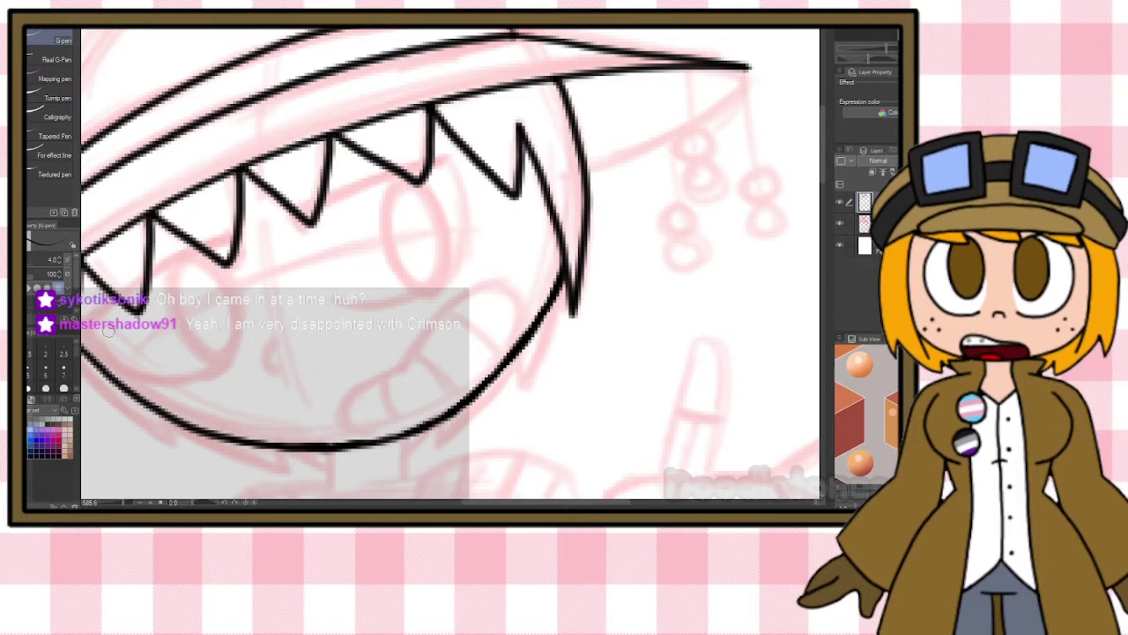
left_click_drag(490, 502, 476, 502)
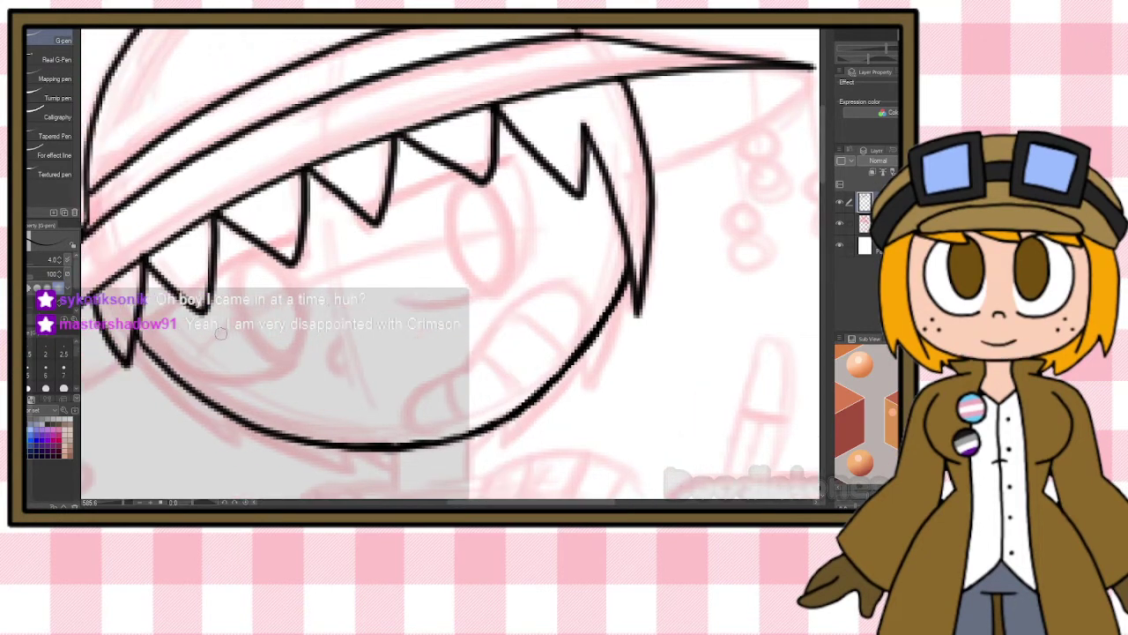
left_click_drag(216, 273, 264, 249)
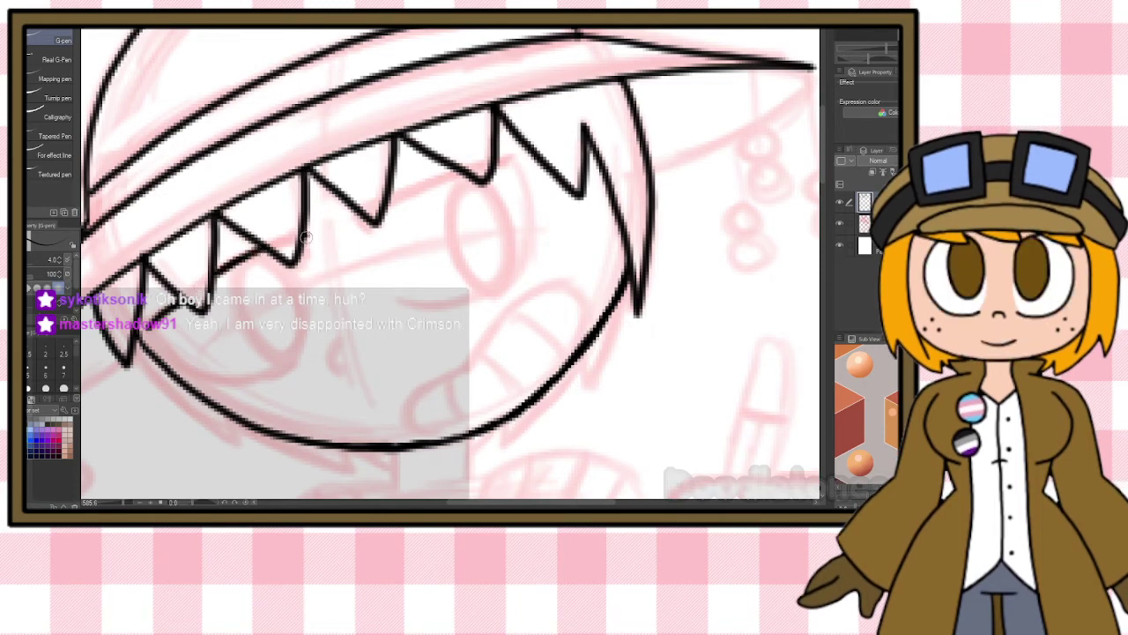
left_click_drag(309, 235, 317, 275)
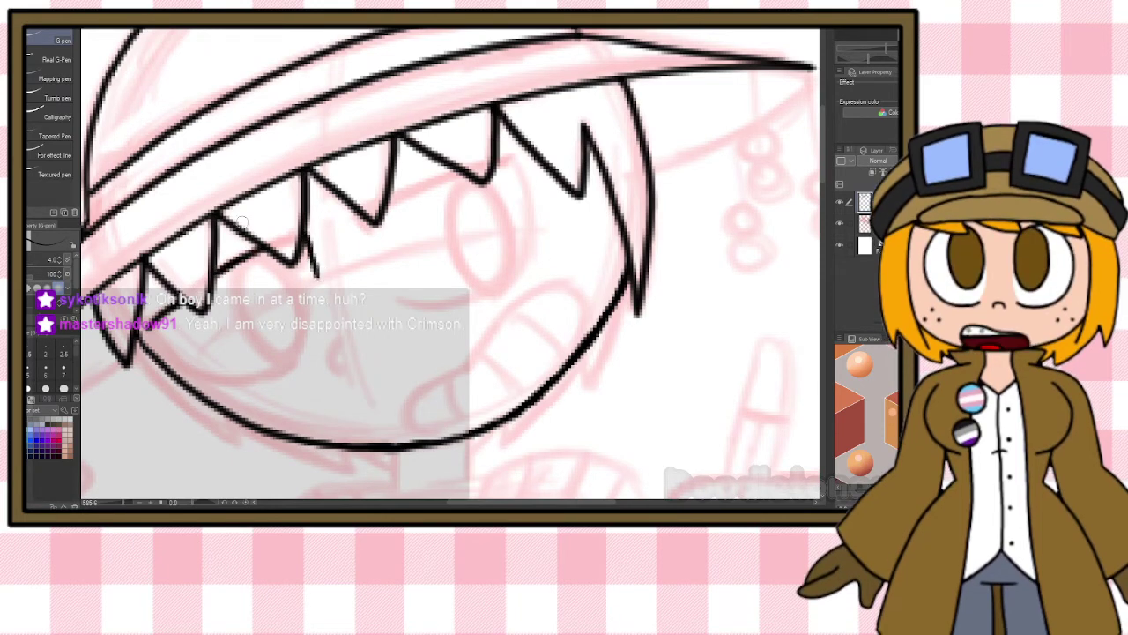
mouse_move(162, 349)
left_mouse_down()
mouse_move(226, 381)
mouse_move(314, 349)
mouse_move(319, 335)
left_mouse_up()
mouse_move(281, 370)
left_mouse_down()
mouse_move(248, 288)
mouse_move(286, 275)
mouse_move(313, 343)
left_mouse_up()
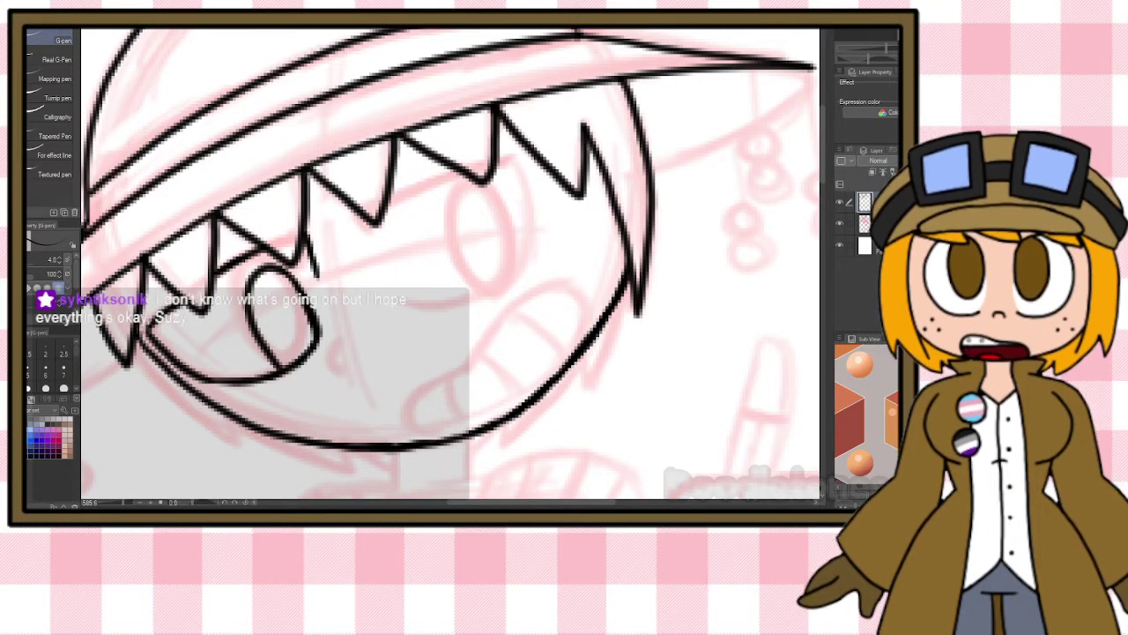
key("e")
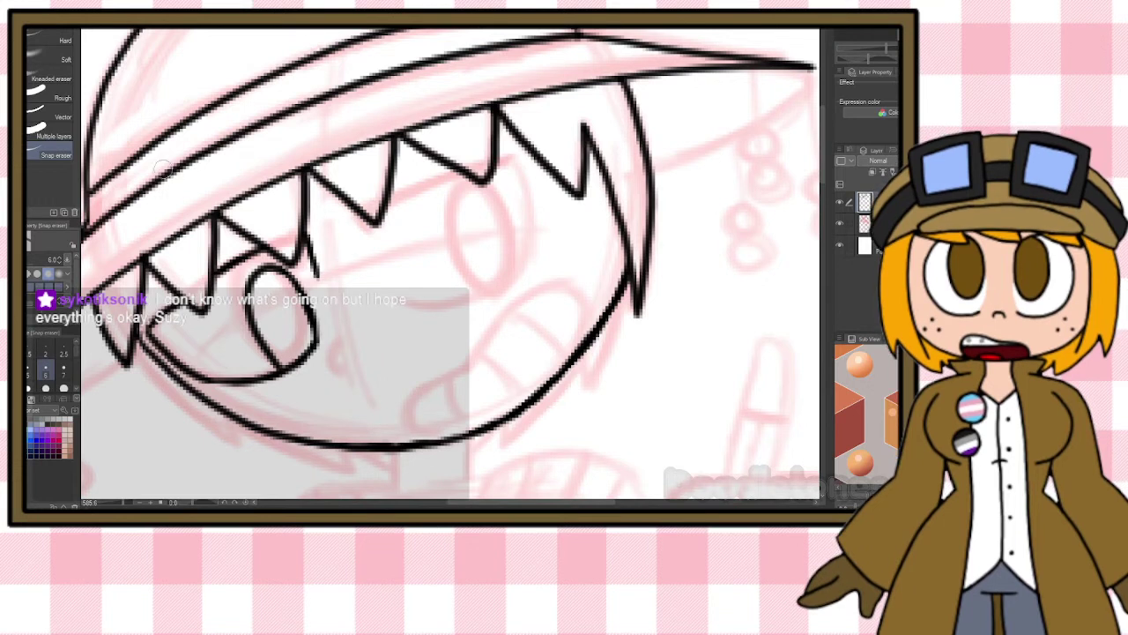
key("p")
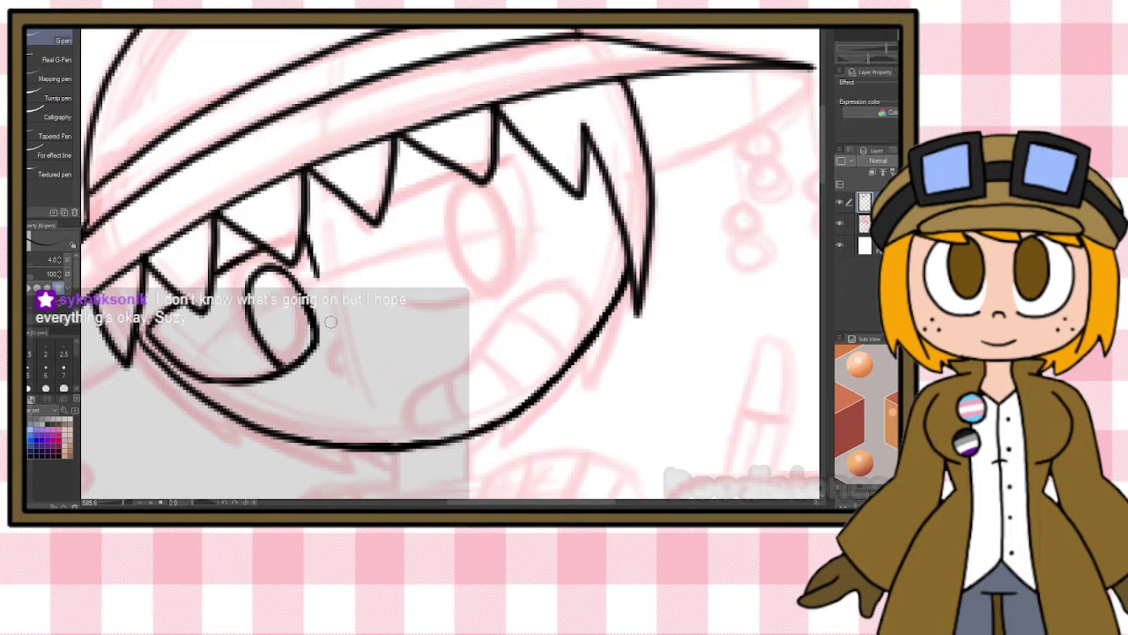
Ink the small curved nose and the second eye with its upper lid, lower curve, inner crease and oval iris.
left_click_drag(337, 343, 346, 367)
left_click_drag(388, 201, 501, 164)
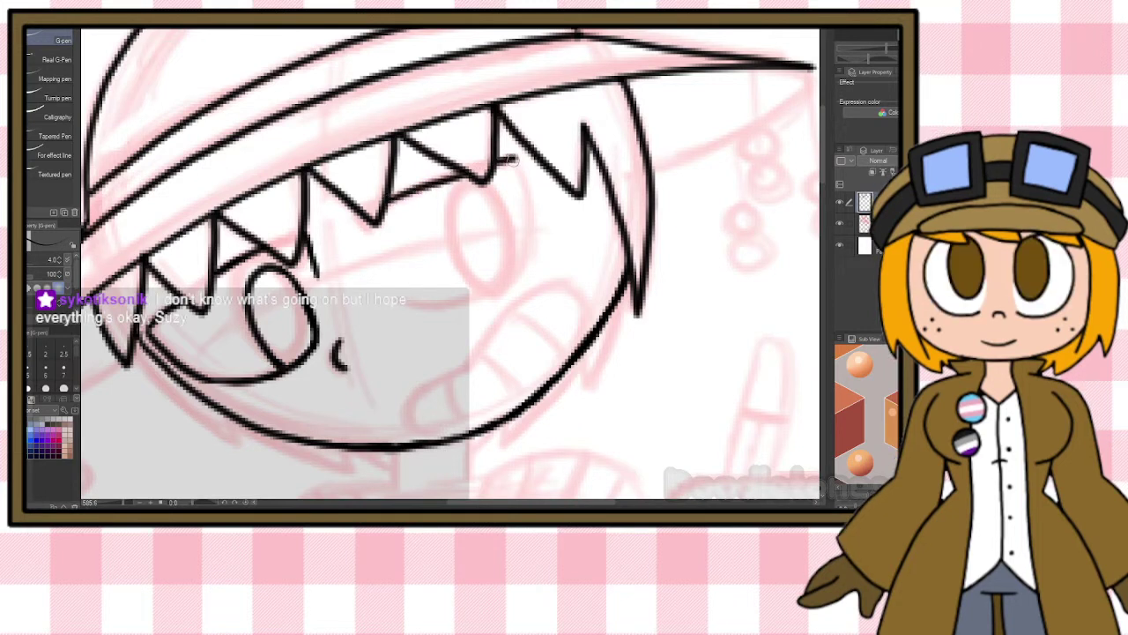
mouse_move(514, 158)
left_mouse_down()
mouse_move(526, 260)
mouse_move(499, 293)
mouse_move(404, 305)
left_mouse_up()
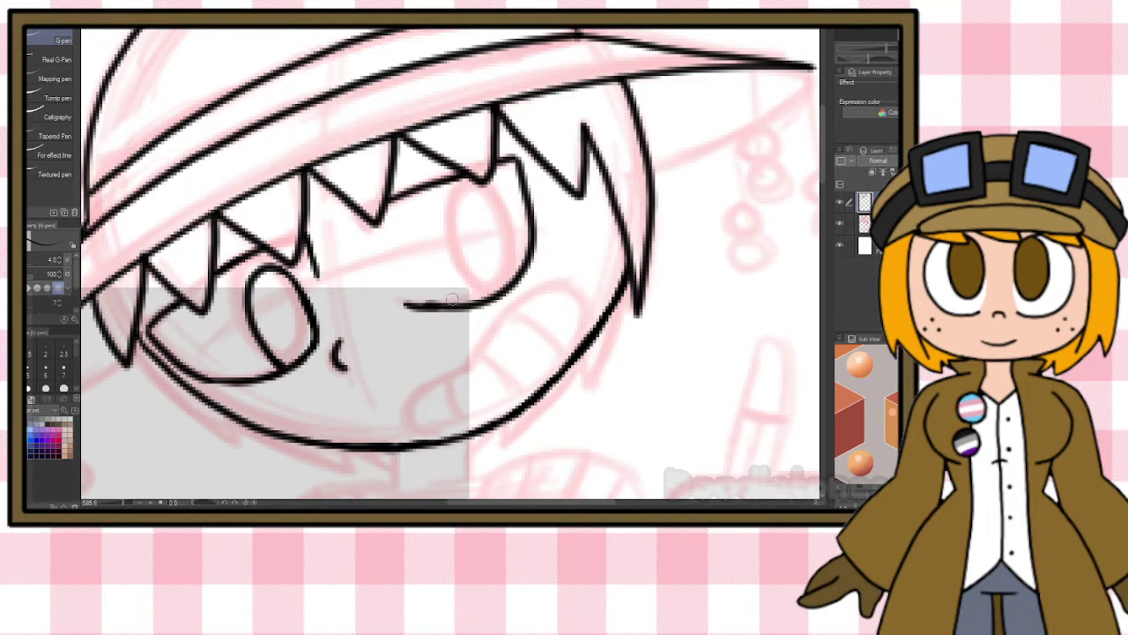
left_click_drag(357, 214, 386, 257)
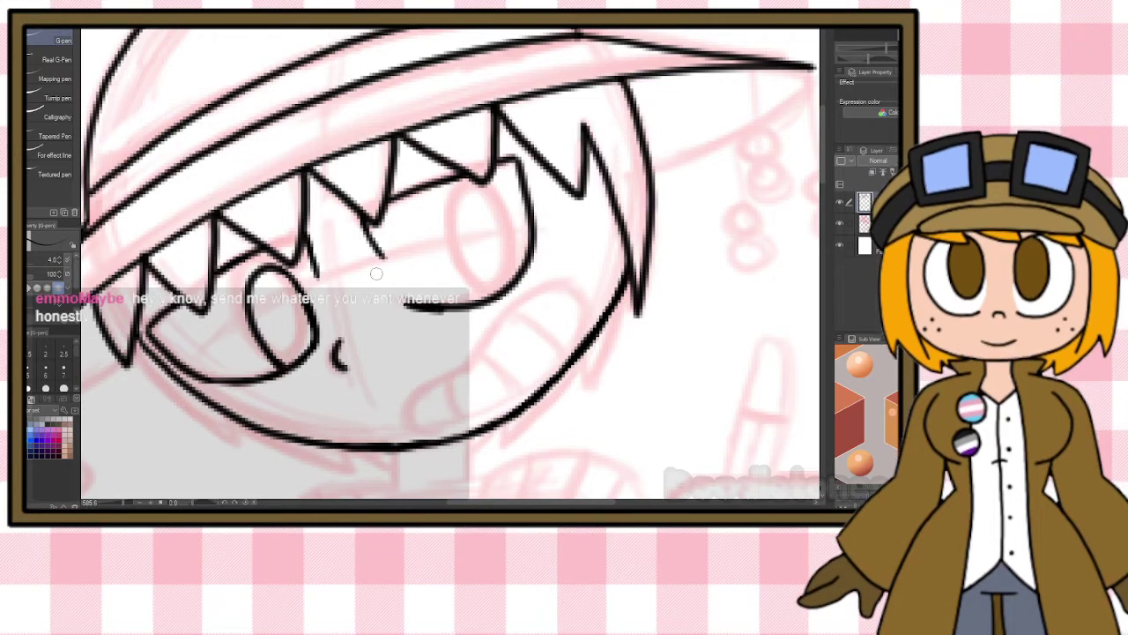
key("e")
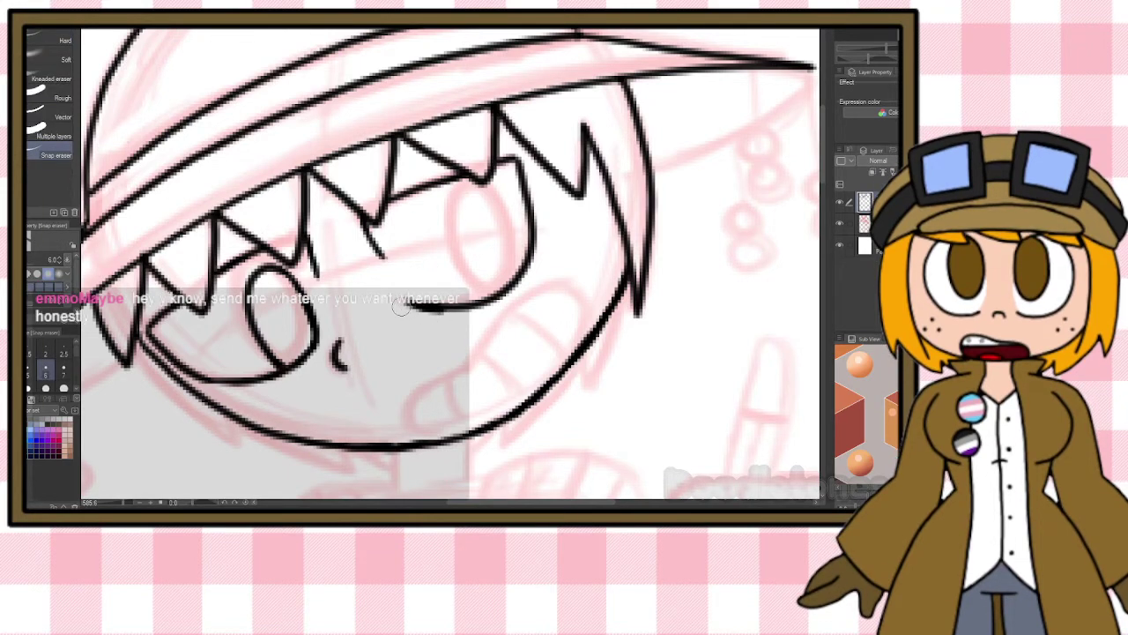
key("p")
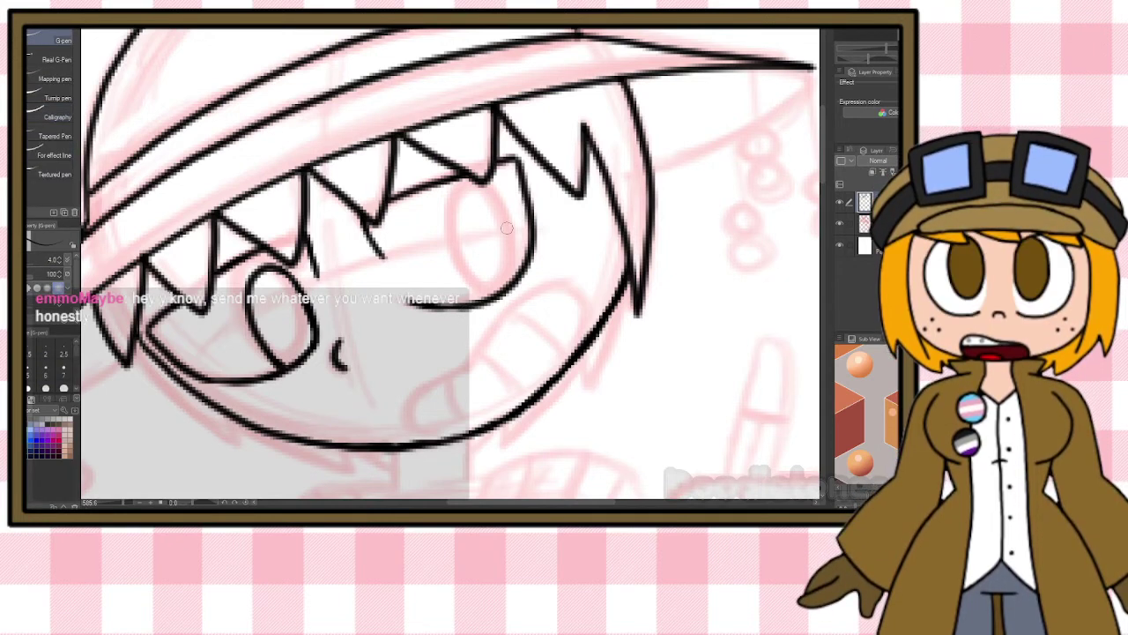
mouse_move(469, 188)
left_mouse_down()
mouse_move(495, 291)
mouse_move(480, 193)
mouse_move(518, 267)
left_mouse_up()
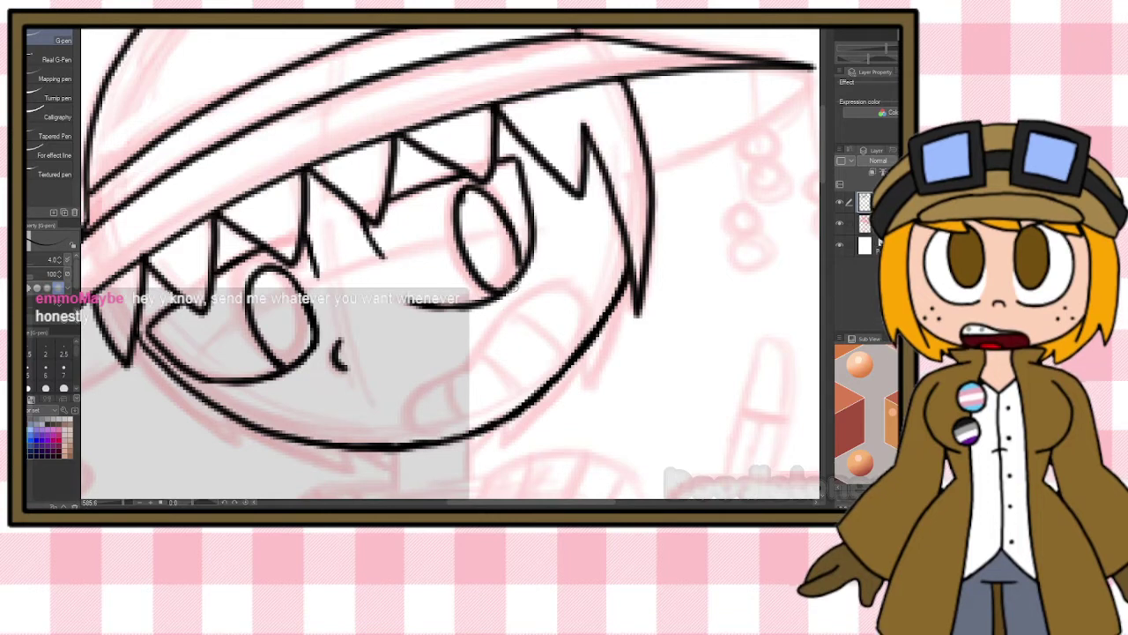
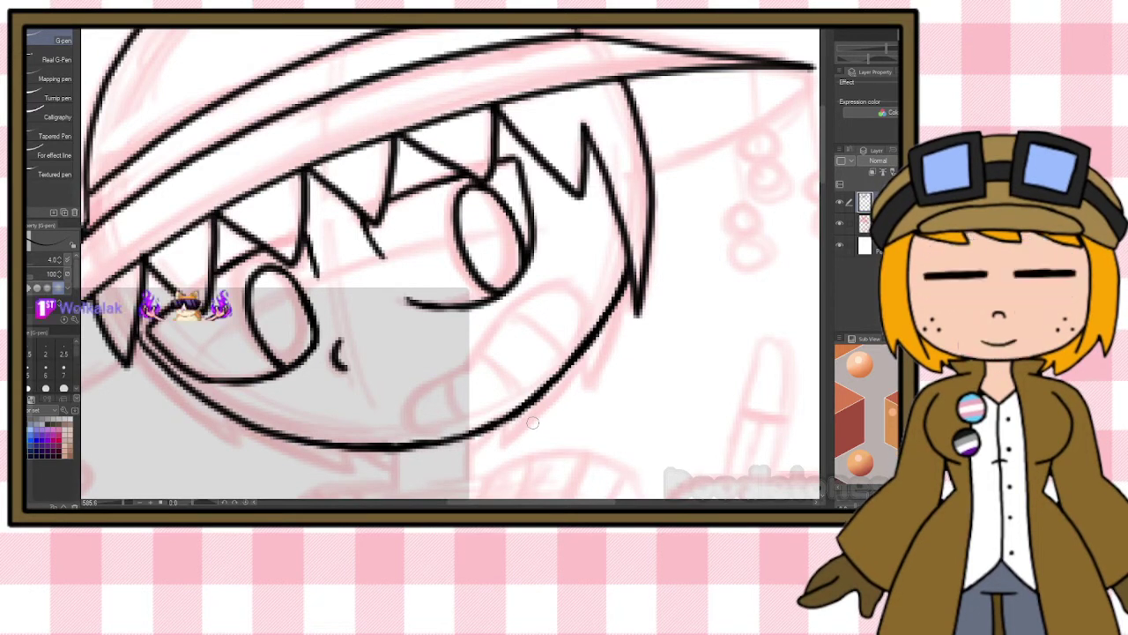
Ink the slanted grin against the jawline and divide it into teeth with three short curved lines.
mouse_move(432, 443)
left_mouse_down()
mouse_move(418, 393)
mouse_move(491, 371)
mouse_move(462, 374)
mouse_move(487, 337)
mouse_move(593, 333)
left_mouse_up()
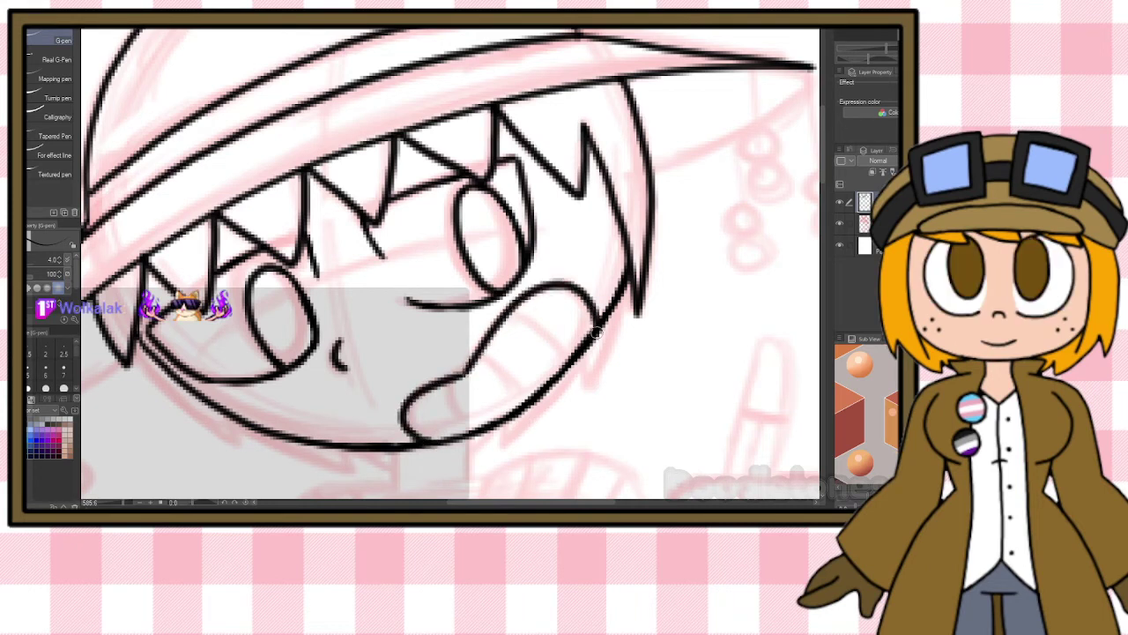
left_click_drag(450, 384, 467, 426)
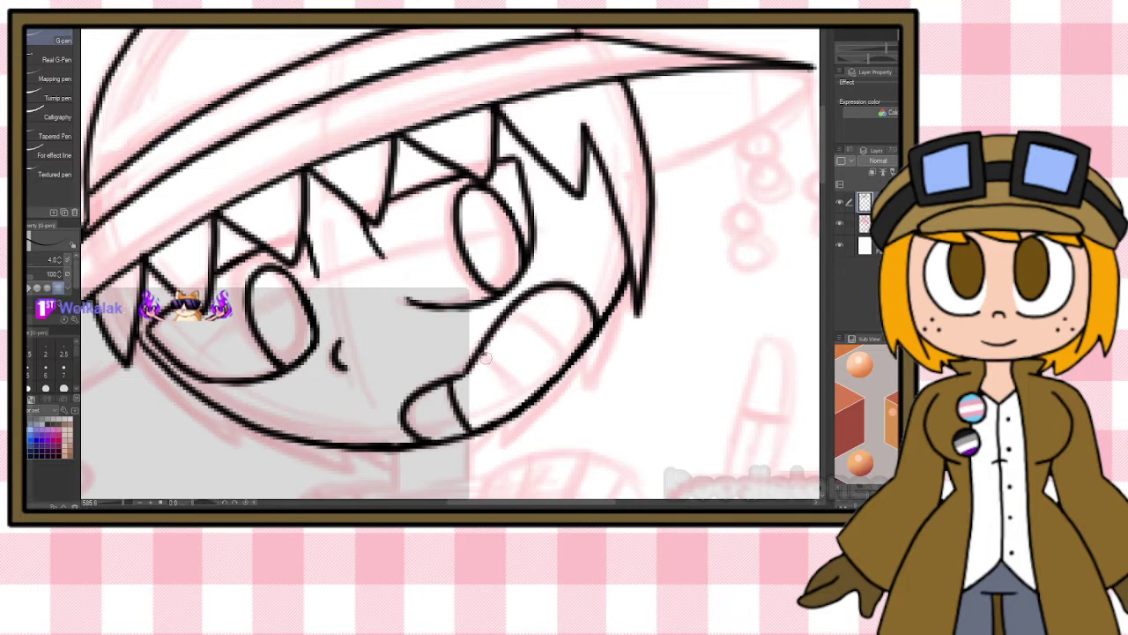
left_click_drag(483, 355, 529, 399)
left_click_drag(515, 311, 565, 365)
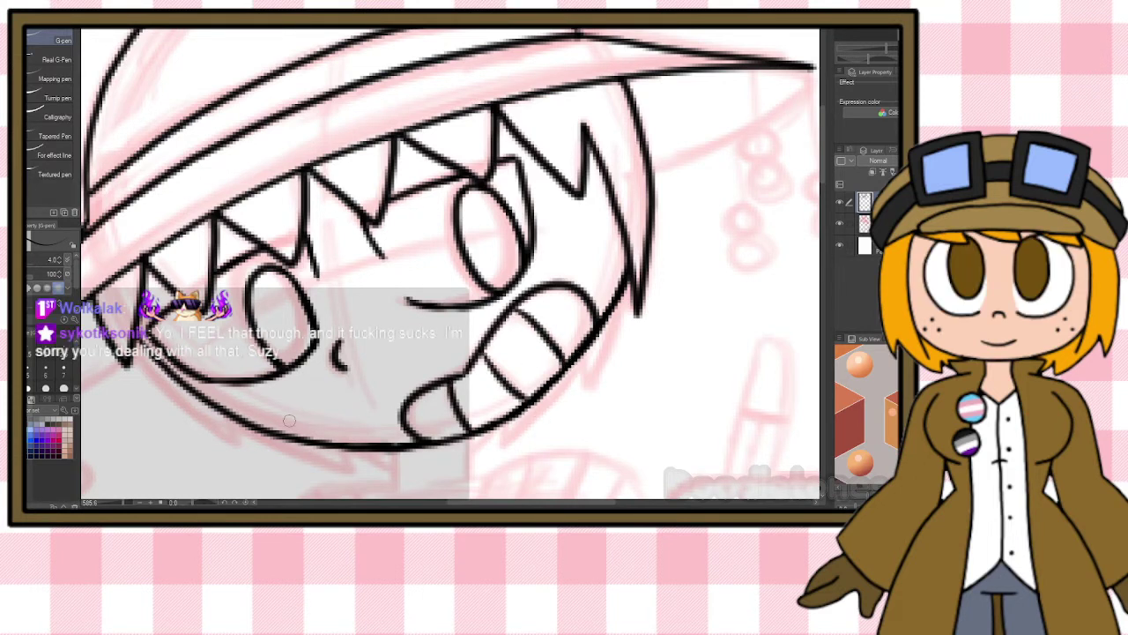
Ink the curved underside of the hat brim from the raised pointed tip back to the side lock of hair.
scroll(289, 421, "down", 5)
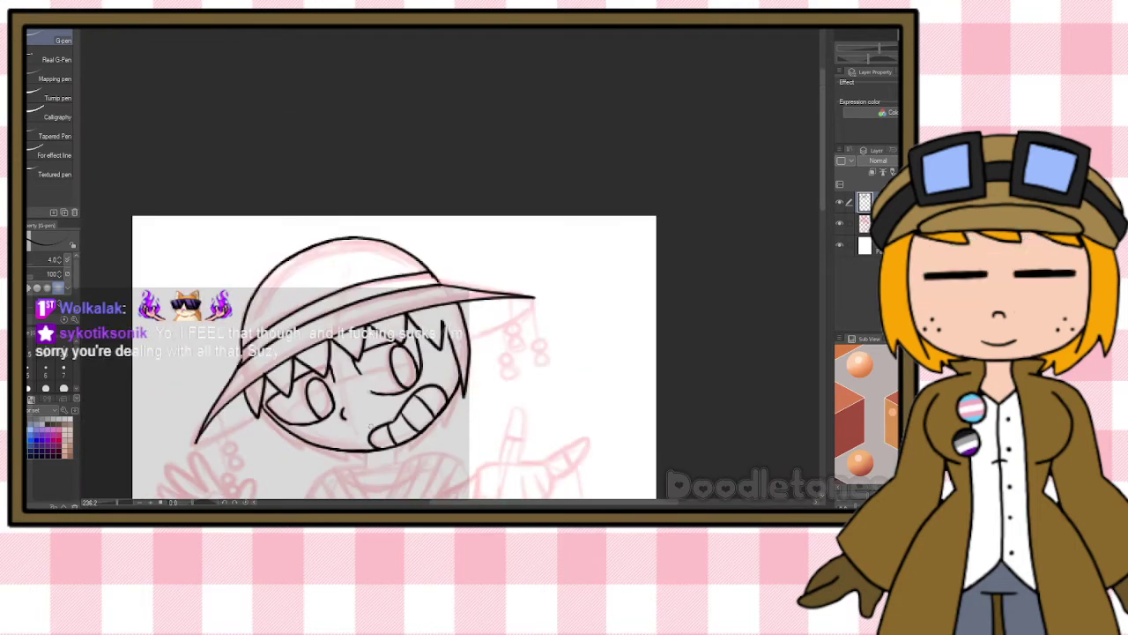
scroll(380, 405, "up", 1)
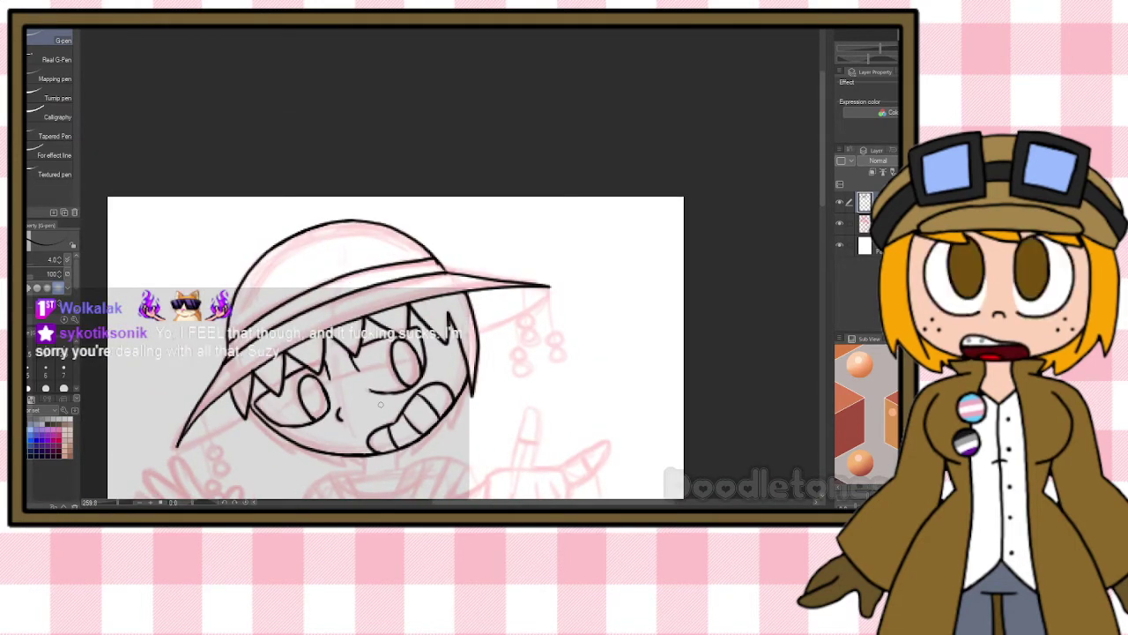
scroll(380, 405, "up", 1)
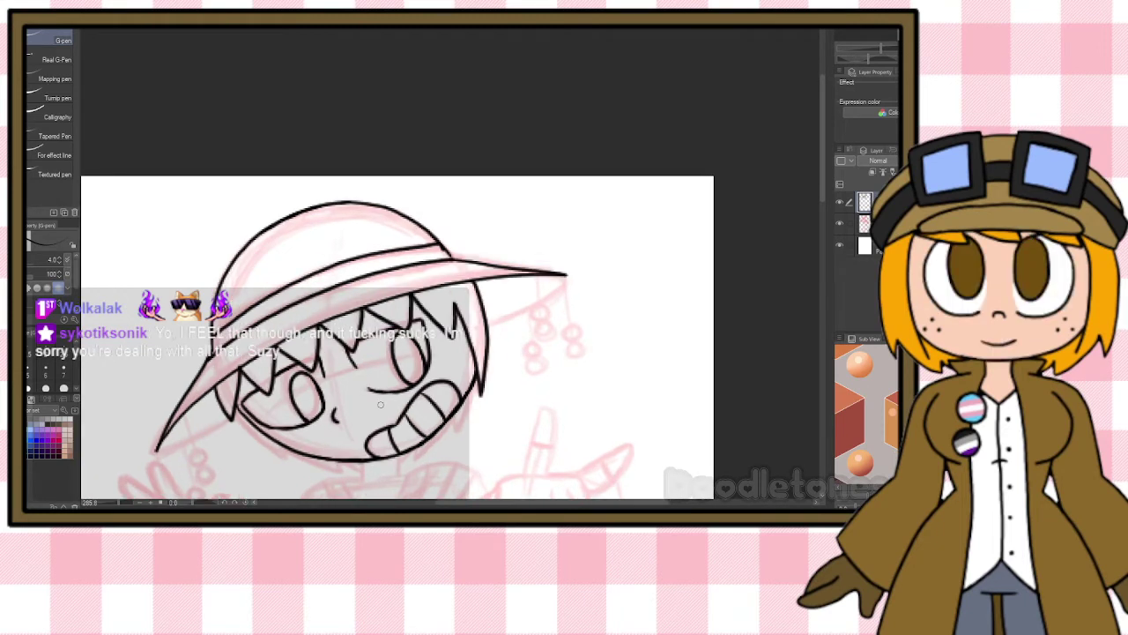
scroll(380, 404, "up", 1)
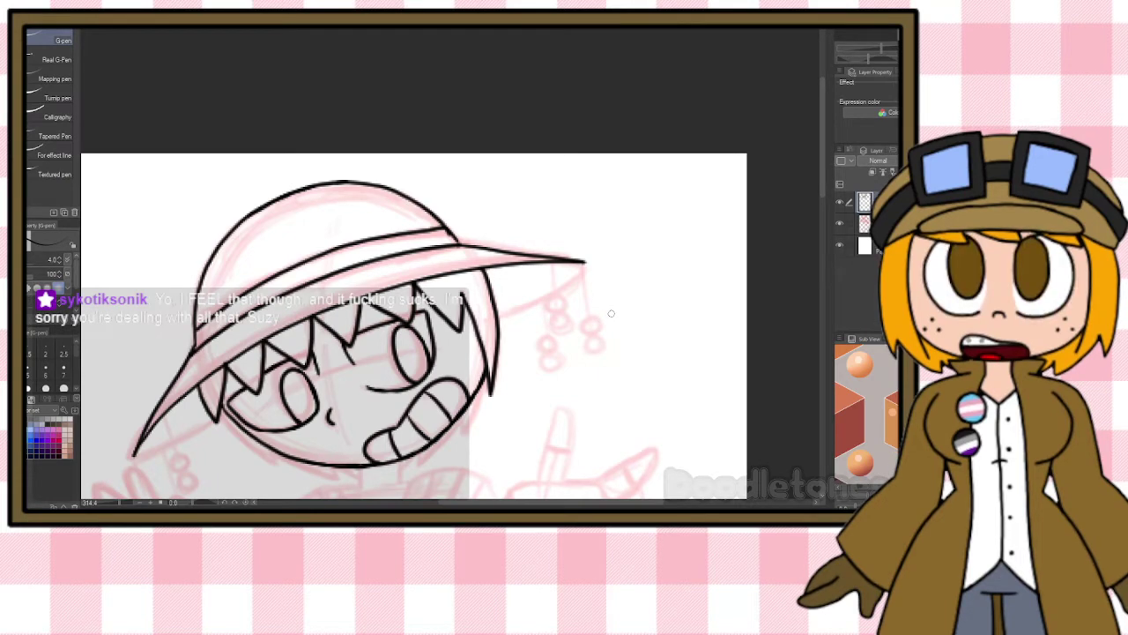
scroll(610, 313, "up", 3)
scroll(611, 313, "up", 2)
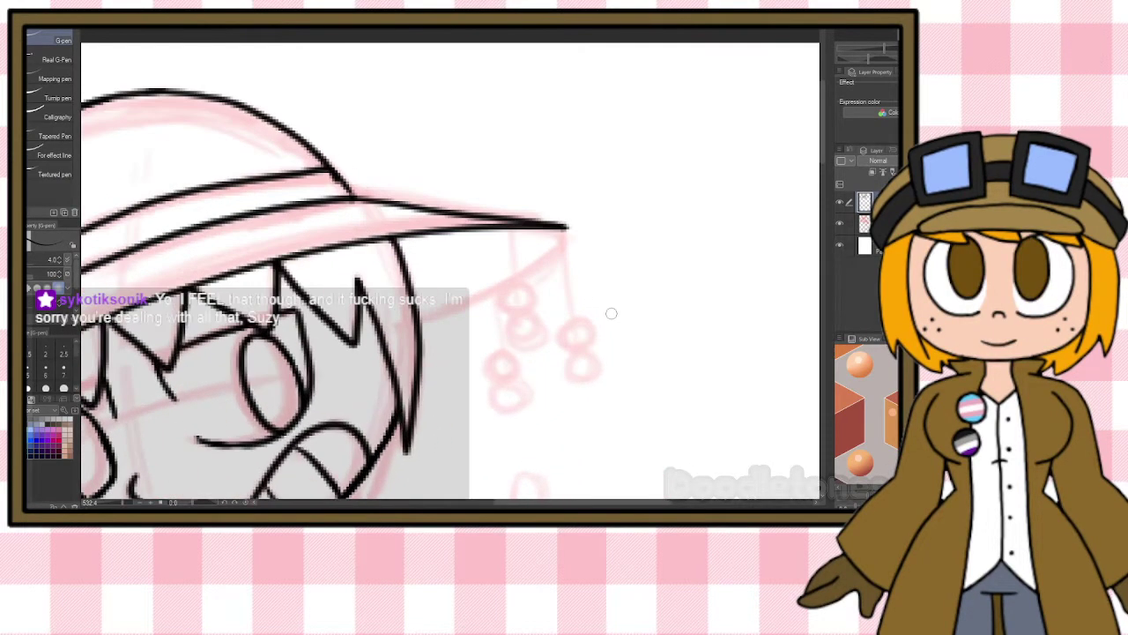
mouse_move(558, 216)
left_mouse_down()
mouse_move(518, 255)
mouse_move(399, 310)
left_mouse_up()
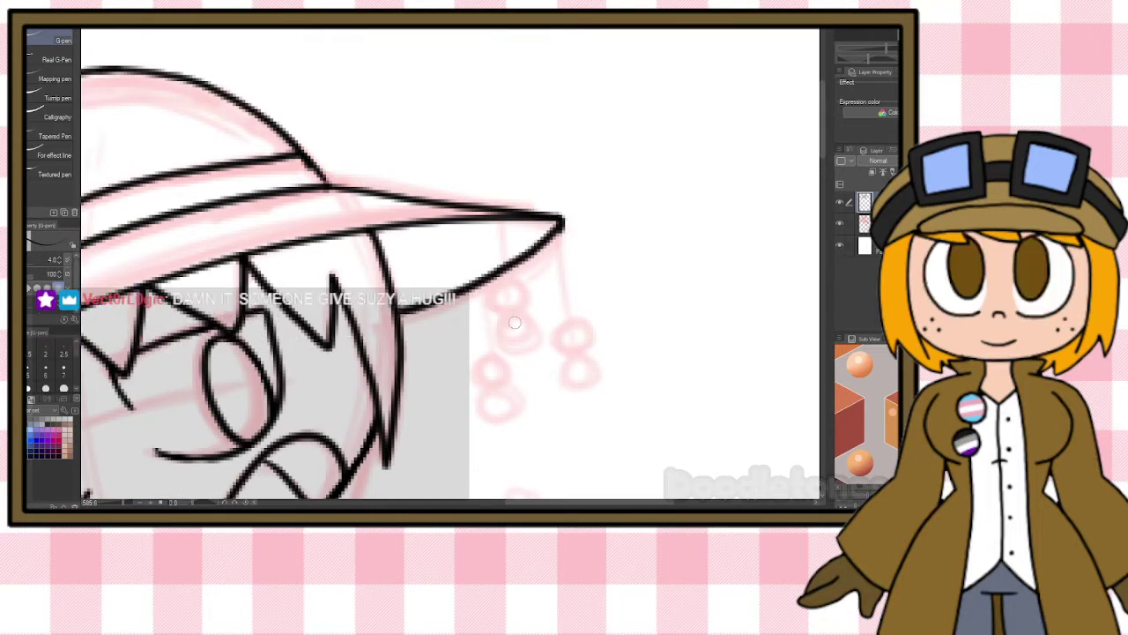
Ink three pairs of round beads below the raised brim tip and hang them from the brim with thin strings at pen size 3.
mouse_move(512, 281)
left_mouse_down()
mouse_move(521, 310)
mouse_move(511, 281)
mouse_move(510, 347)
mouse_move(533, 333)
mouse_move(508, 315)
mouse_move(588, 339)
mouse_move(568, 319)
mouse_move(577, 370)
left_mouse_up()
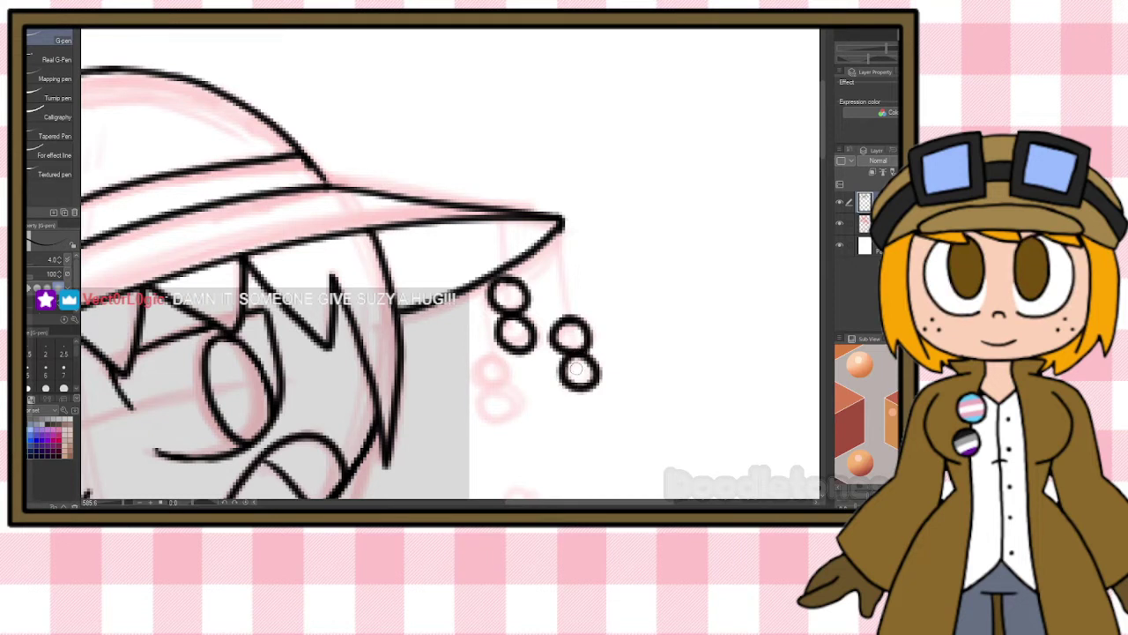
mouse_move(491, 358)
left_mouse_down()
mouse_move(482, 414)
mouse_move(487, 388)
left_mouse_up()
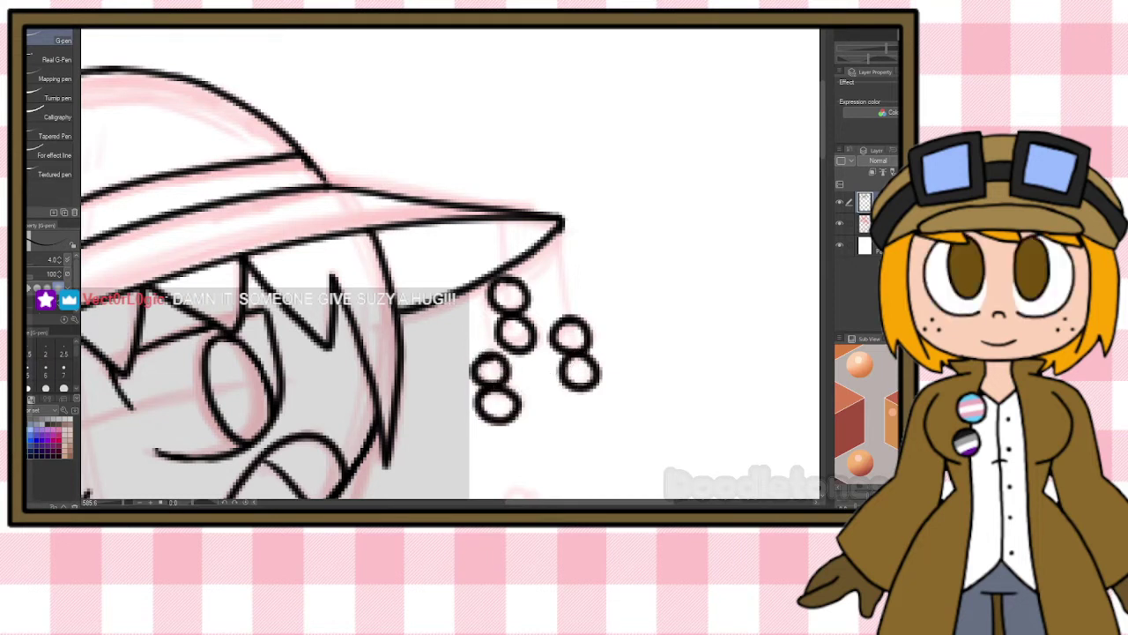
key("bracketleft")
left_click_drag(562, 221, 564, 323)
left_click_drag(501, 218, 503, 266)
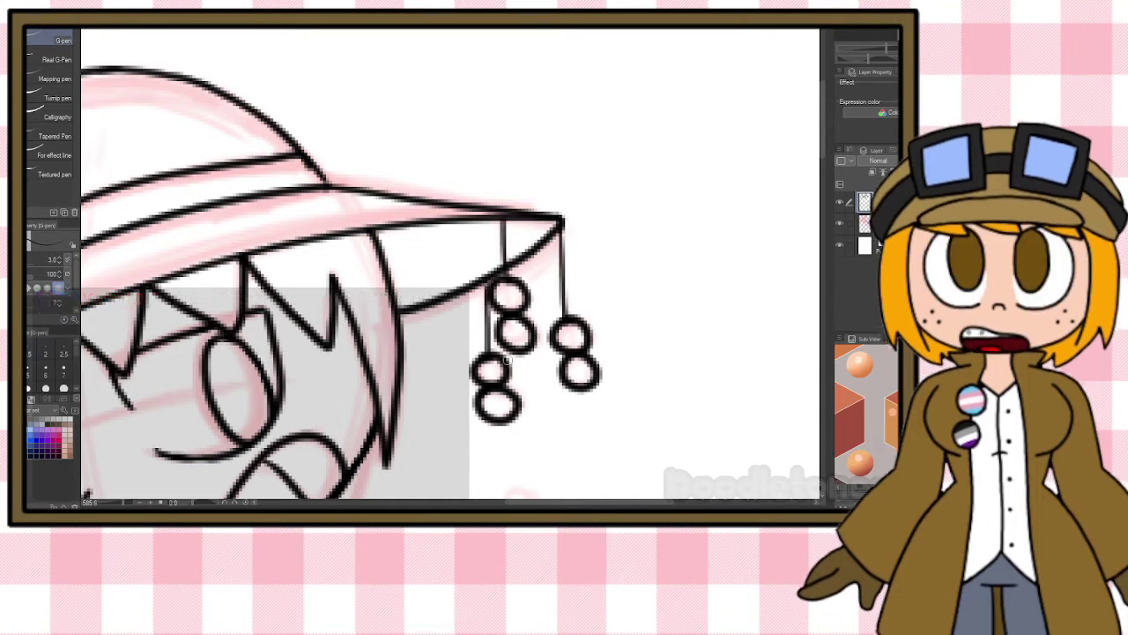
Ink the curved underside of the hat brim from the low pointed tip to the side lock of hair at pen size 4.
scroll(506, 361, "down", 5)
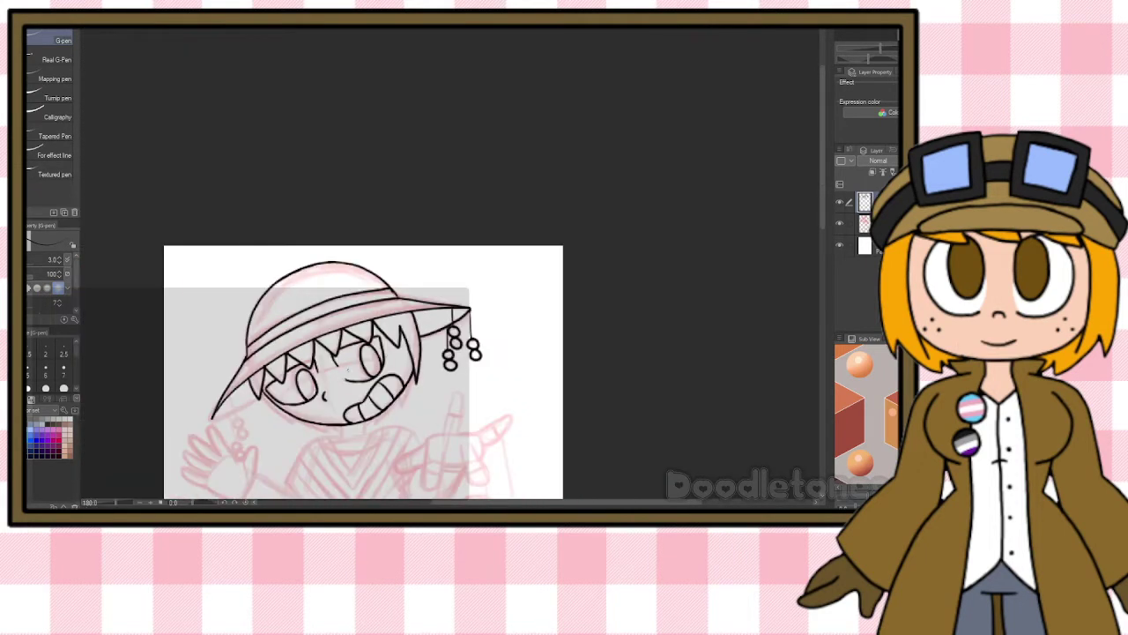
scroll(214, 434, "up", 1)
scroll(214, 434, "up", 3)
scroll(214, 437, "up", 2)
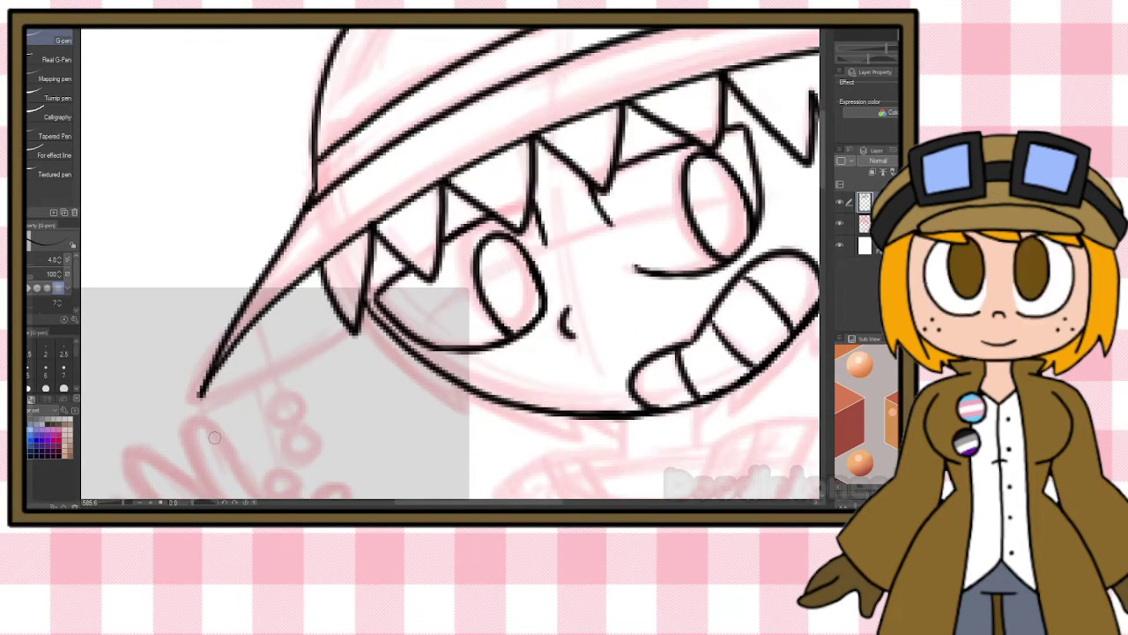
left_click_drag(201, 395, 353, 330)
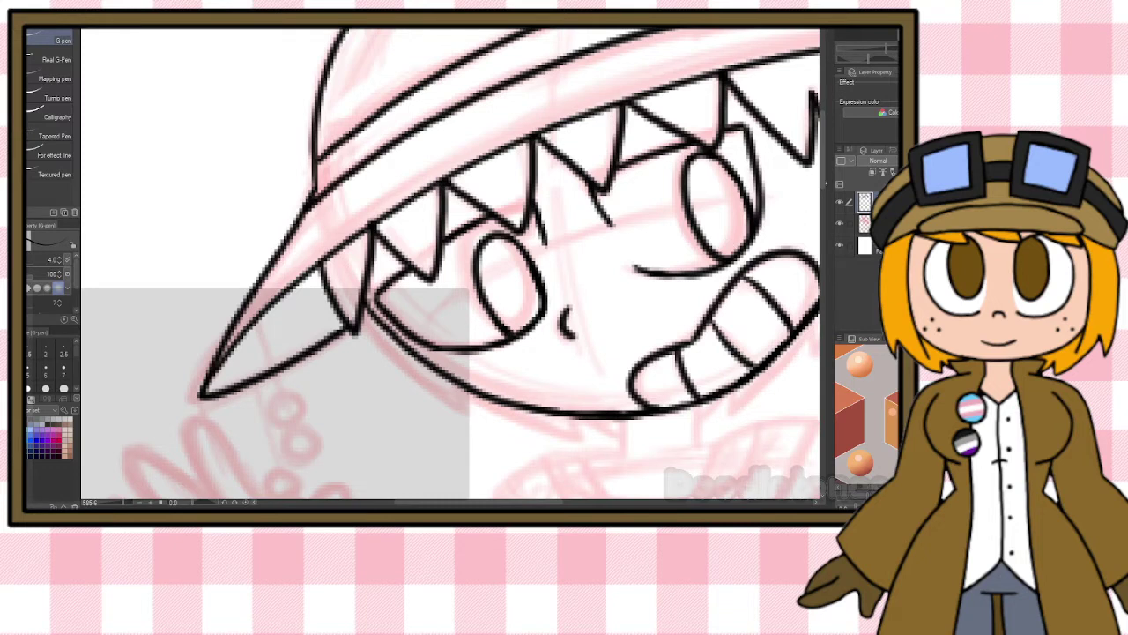
Ink the upper pair of round beads below the low brim tip, above the raised open hand.
left_click_drag(824, 184, 821, 202)
scroll(783, 201, "up", 2)
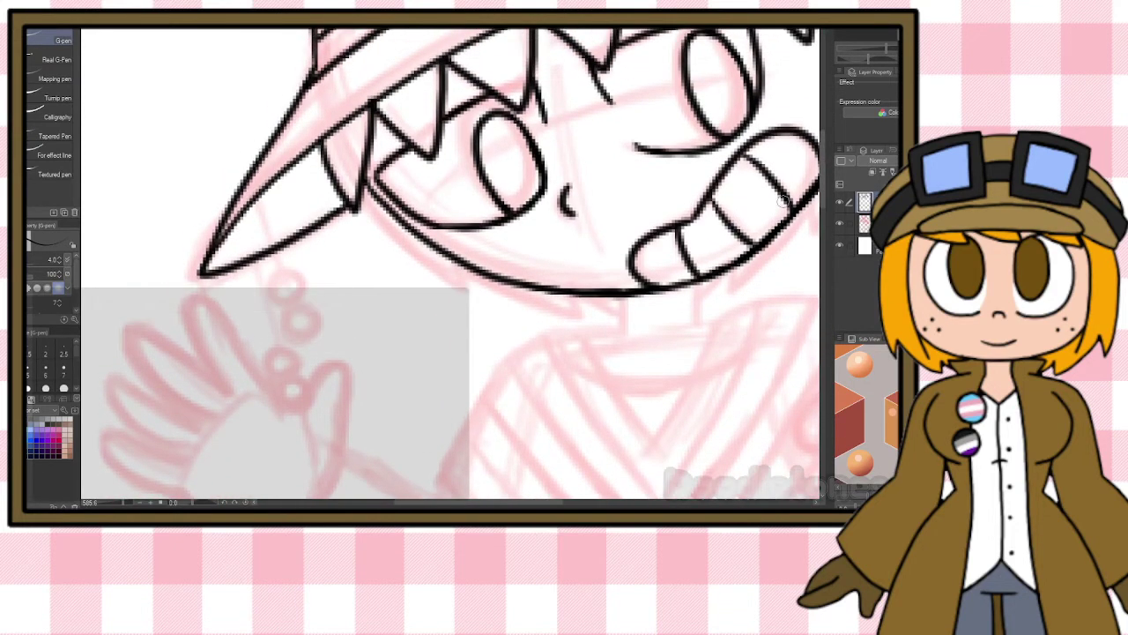
mouse_move(283, 272)
left_mouse_down()
mouse_move(298, 294)
mouse_move(280, 275)
mouse_move(298, 311)
mouse_move(294, 302)
mouse_move(289, 336)
mouse_move(315, 317)
mouse_move(286, 305)
left_mouse_up()
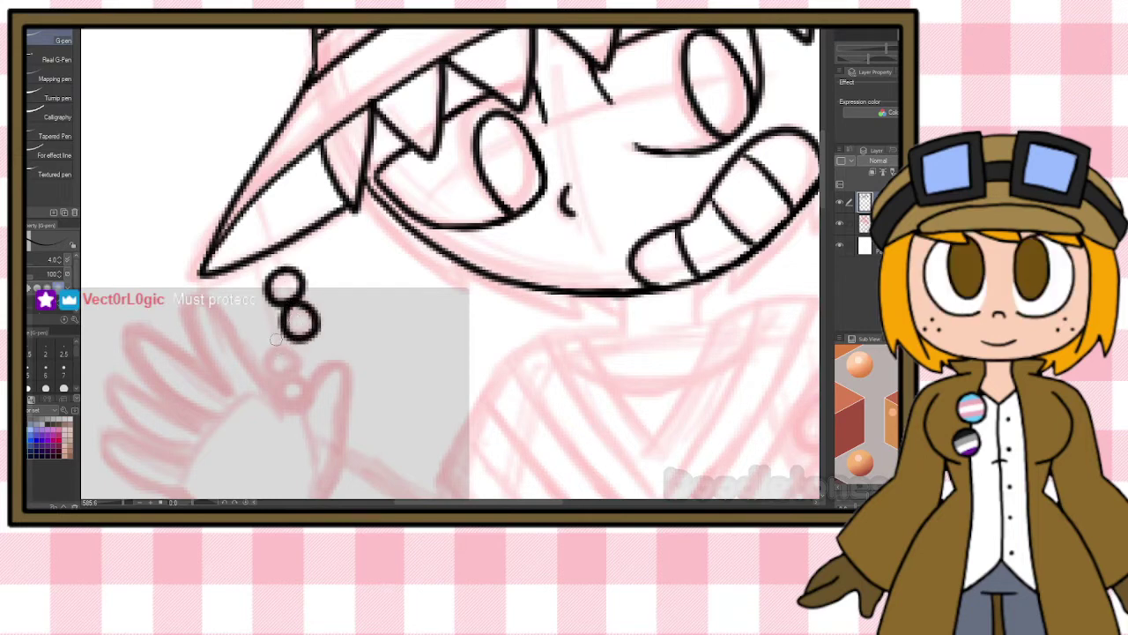
Ink the four spread fingers of the raised open hand beneath the low brim tip.
left_click_drag(823, 205, 825, 214)
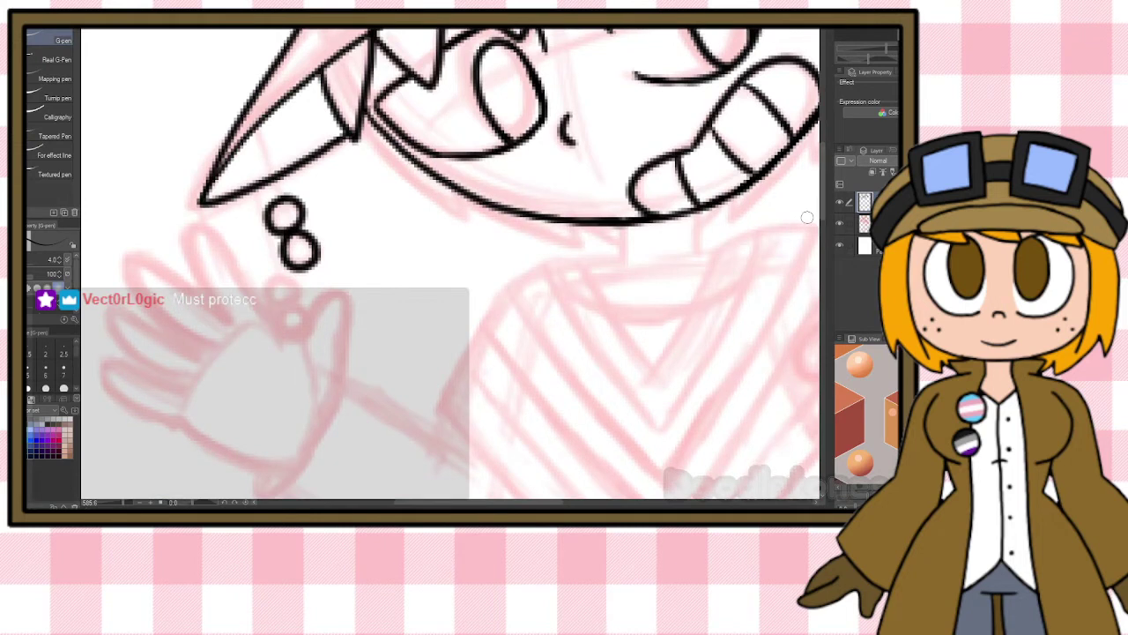
mouse_move(181, 423)
left_mouse_down()
mouse_move(114, 399)
mouse_move(101, 373)
mouse_move(185, 382)
mouse_move(108, 326)
mouse_move(132, 310)
mouse_move(208, 356)
mouse_move(134, 298)
mouse_move(124, 258)
mouse_move(166, 277)
mouse_move(207, 354)
left_mouse_up()
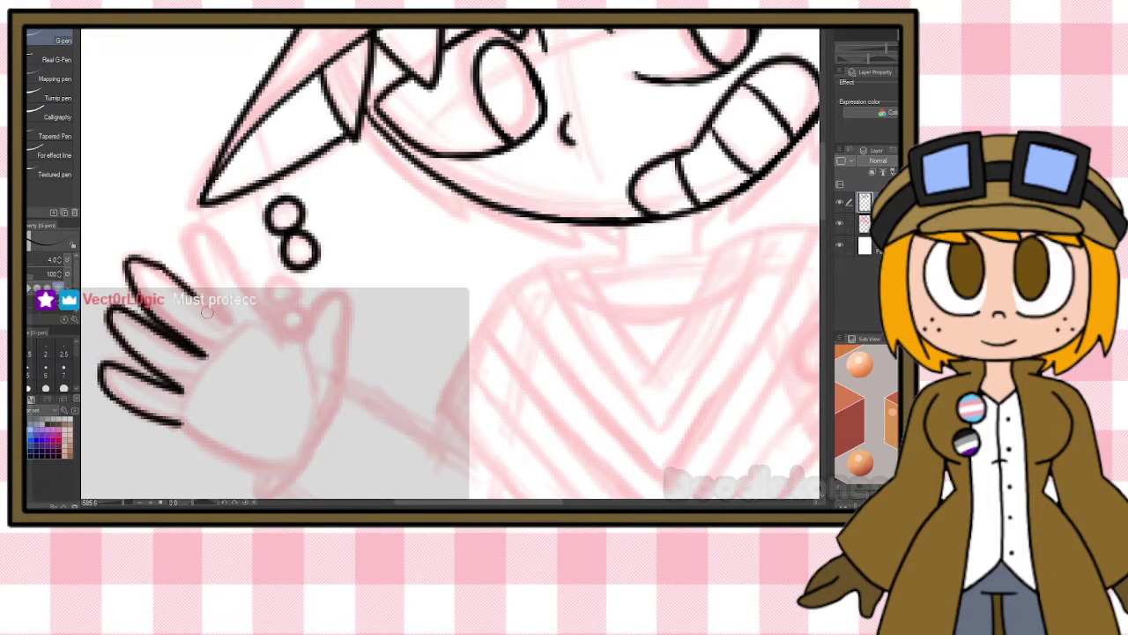
mouse_move(141, 258)
left_mouse_down()
mouse_move(235, 321)
mouse_move(208, 308)
mouse_move(231, 322)
left_mouse_up()
key("e")
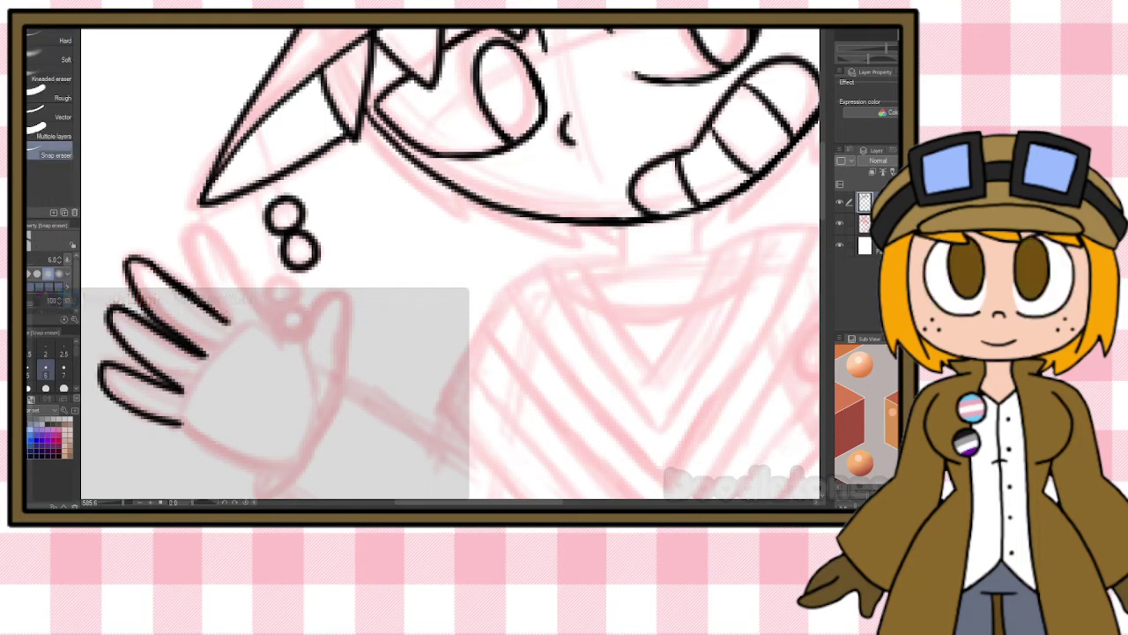
key("p")
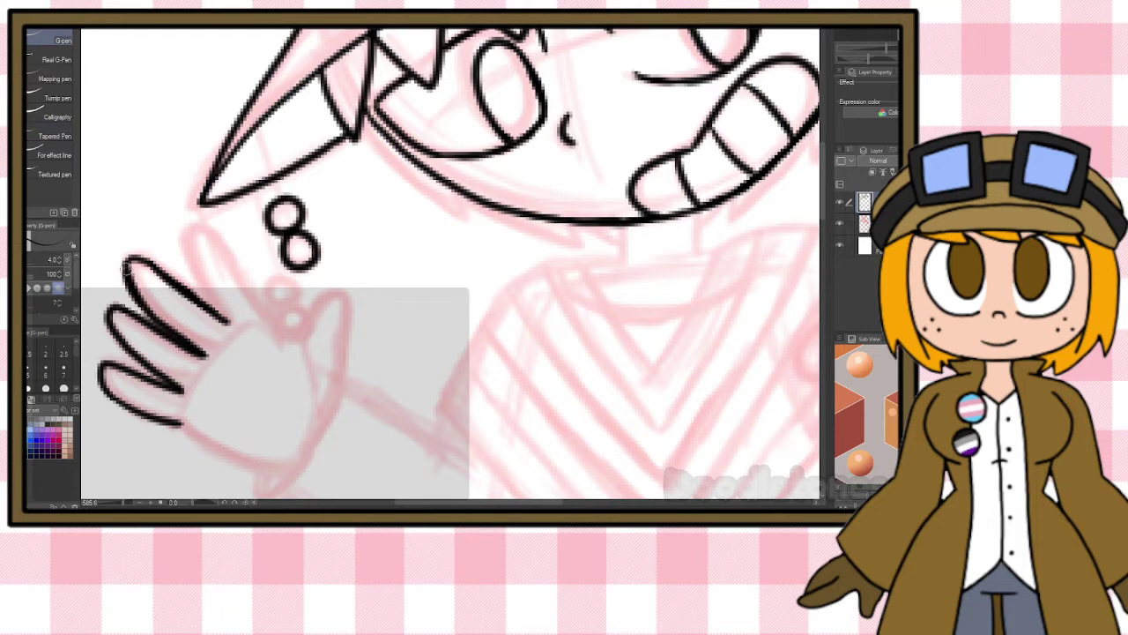
mouse_move(227, 322)
left_mouse_down()
mouse_move(191, 247)
mouse_move(201, 270)
mouse_move(192, 252)
mouse_move(211, 232)
mouse_move(199, 233)
mouse_move(291, 328)
left_mouse_up()
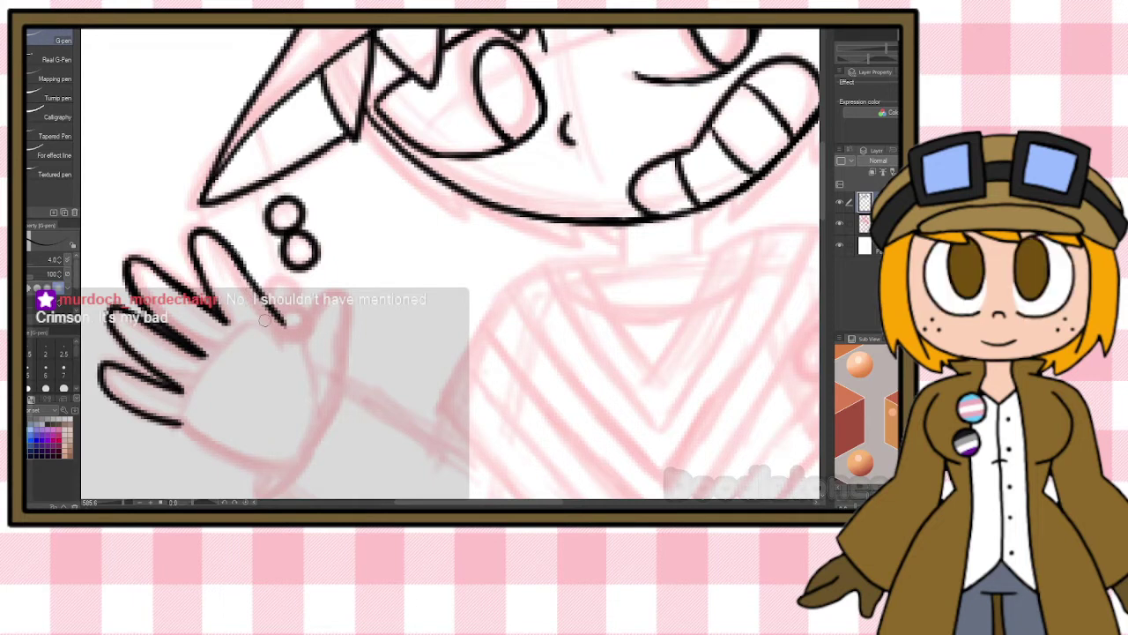
Ink the raised hand's thumb and lower palm edge, and add a short curved crease inside the palm.
mouse_move(253, 280)
left_mouse_down()
mouse_move(295, 331)
mouse_move(318, 322)
mouse_move(305, 330)
mouse_move(330, 291)
mouse_move(338, 302)
mouse_move(335, 289)
mouse_move(355, 318)
mouse_move(340, 397)
left_mouse_up()
left_click_drag(342, 352, 334, 402)
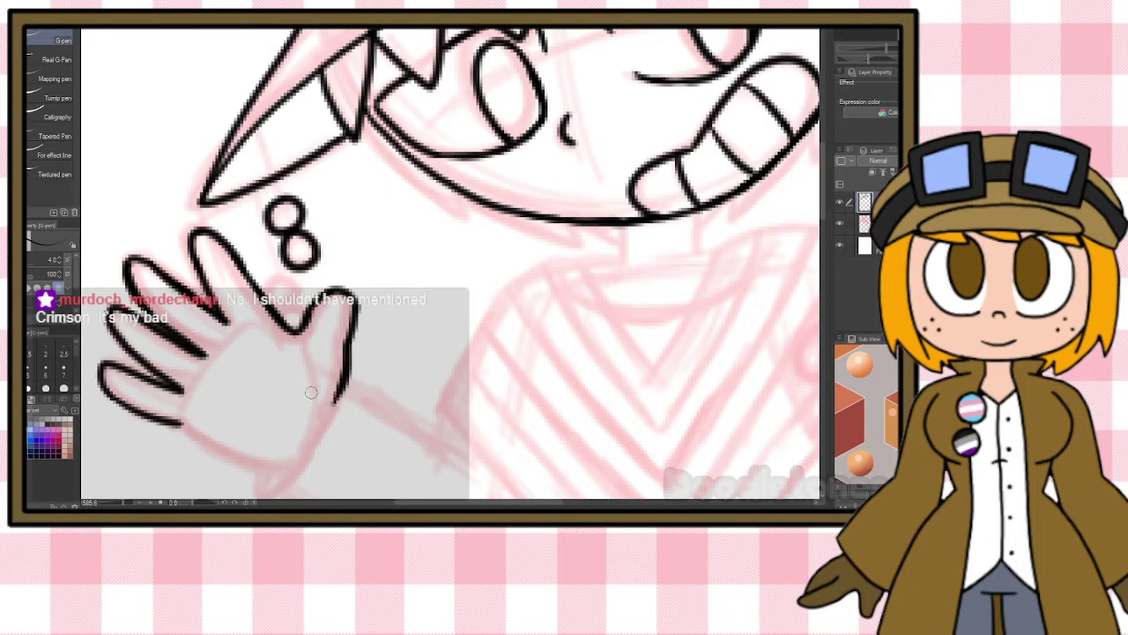
left_click_drag(178, 420, 288, 474)
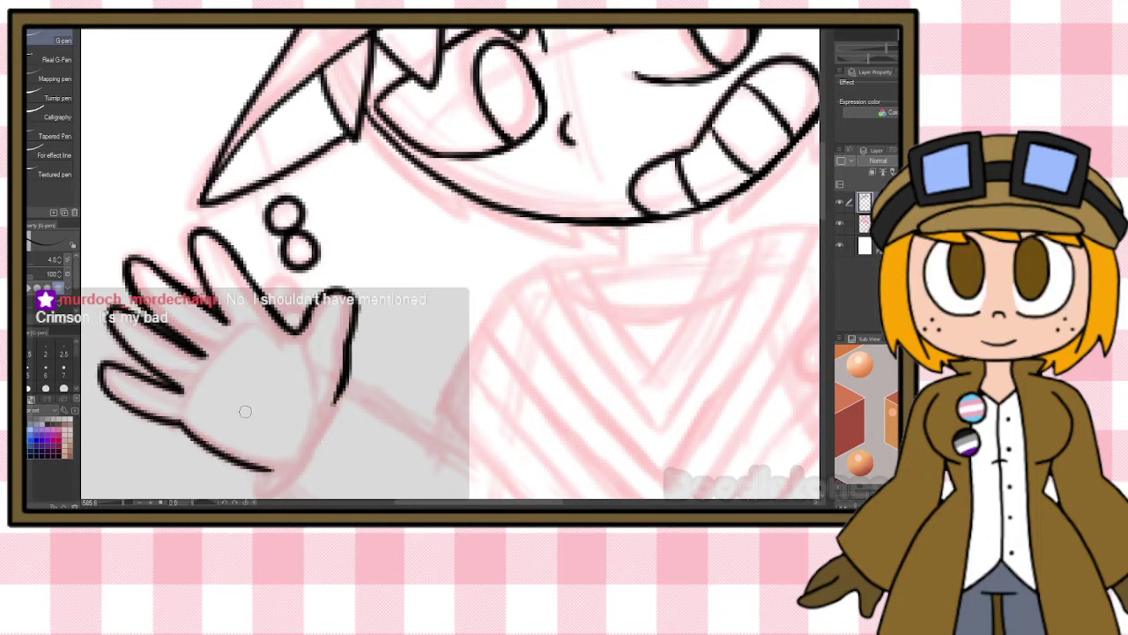
left_click_drag(235, 412, 277, 351)
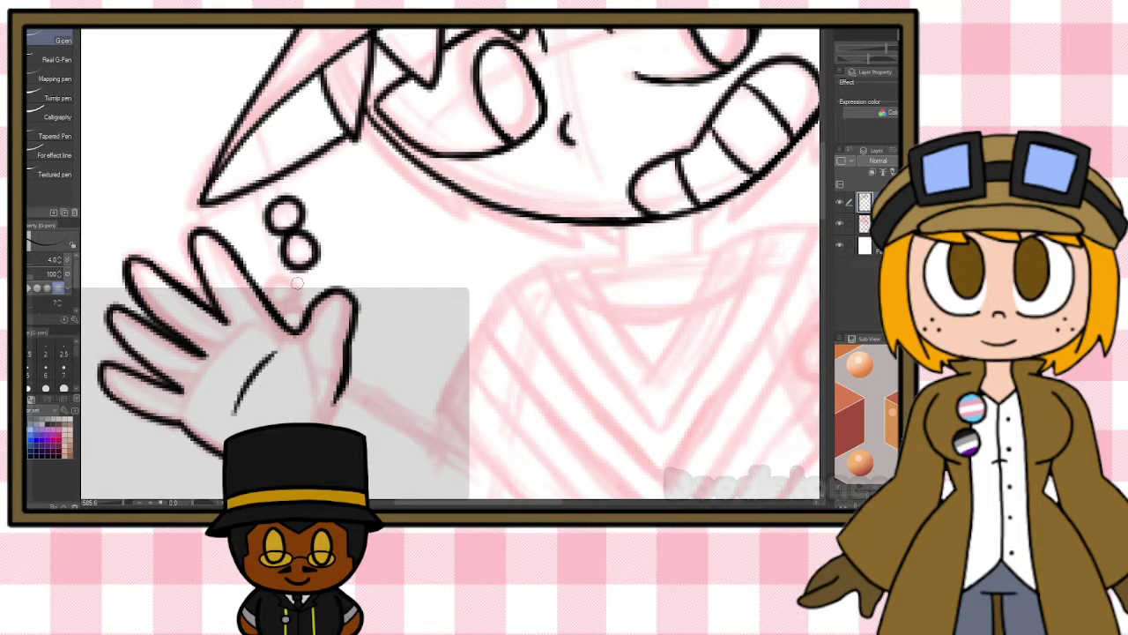
Ink the second bead pair beside the thumb, partly hidden by the hand, and add thin strings from the low brim at pen size 3.
mouse_move(282, 280)
left_mouse_down()
mouse_move(279, 309)
mouse_move(286, 282)
left_mouse_up()
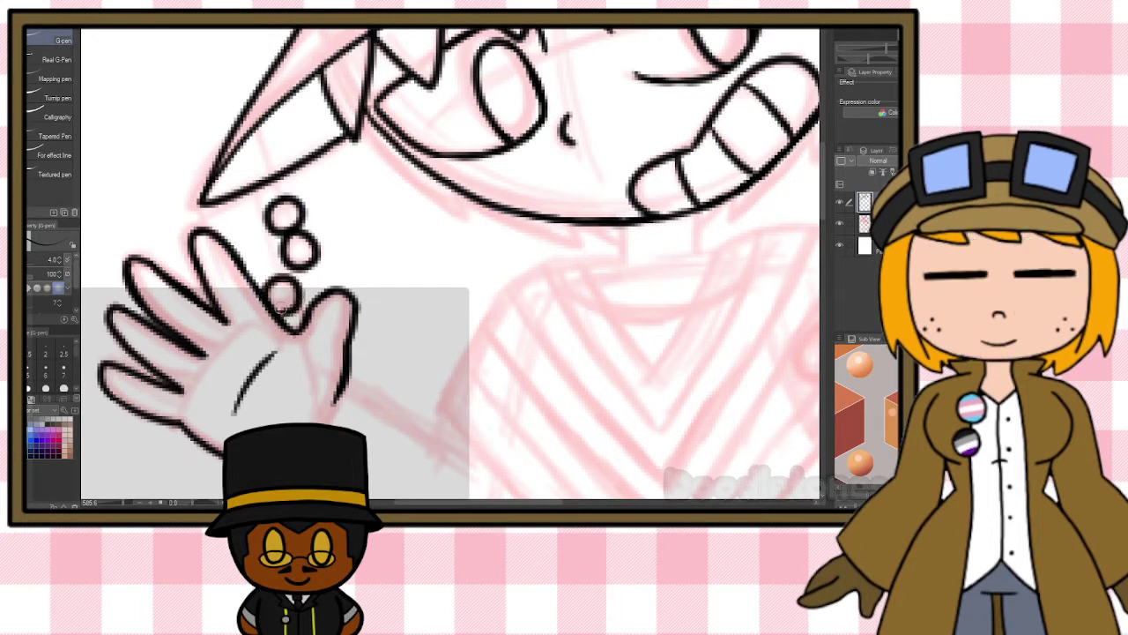
key("bracketleft")
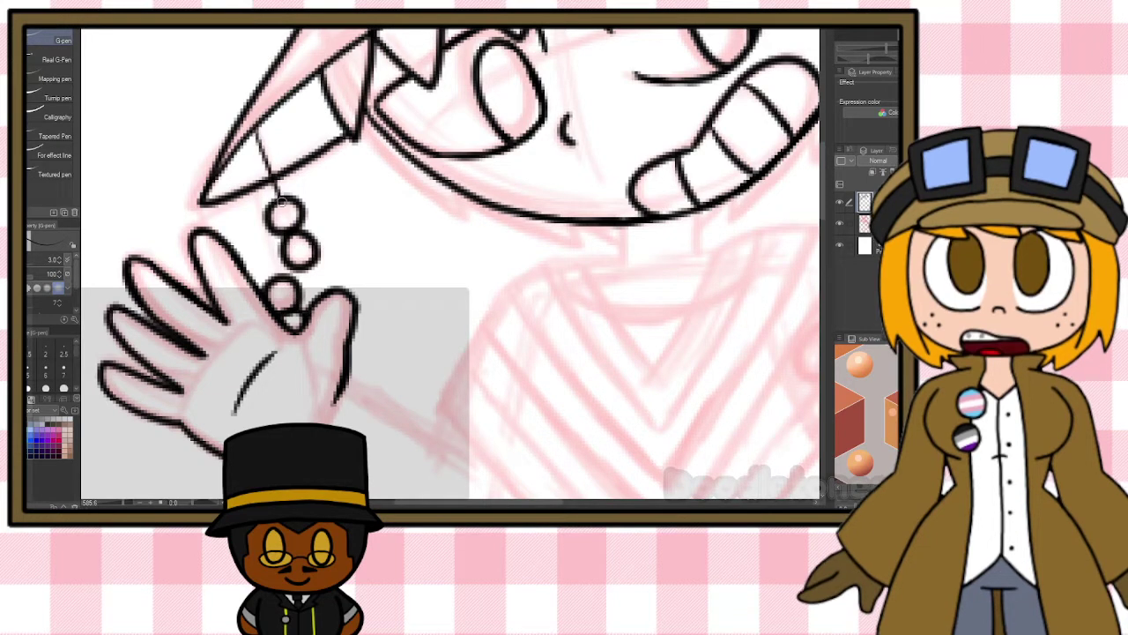
left_click_drag(245, 194, 277, 270)
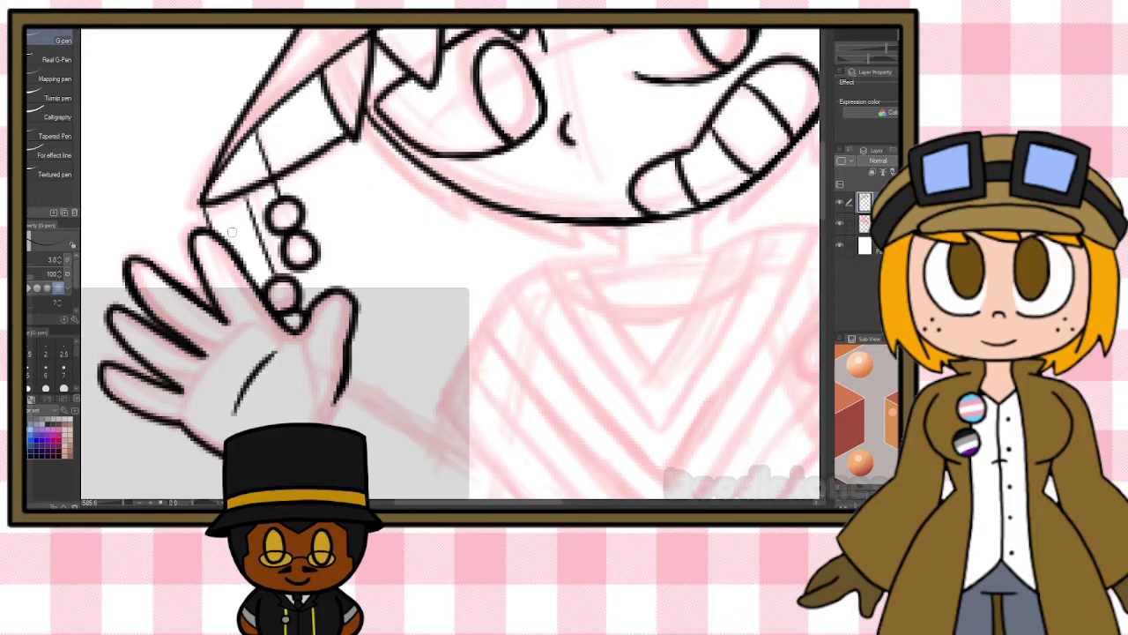
Ink two short neck lines below the chin and the pointed back hair along the jaw at pen size 4.
scroll(298, 200, "down", 6)
scroll(533, 145, "up", 3)
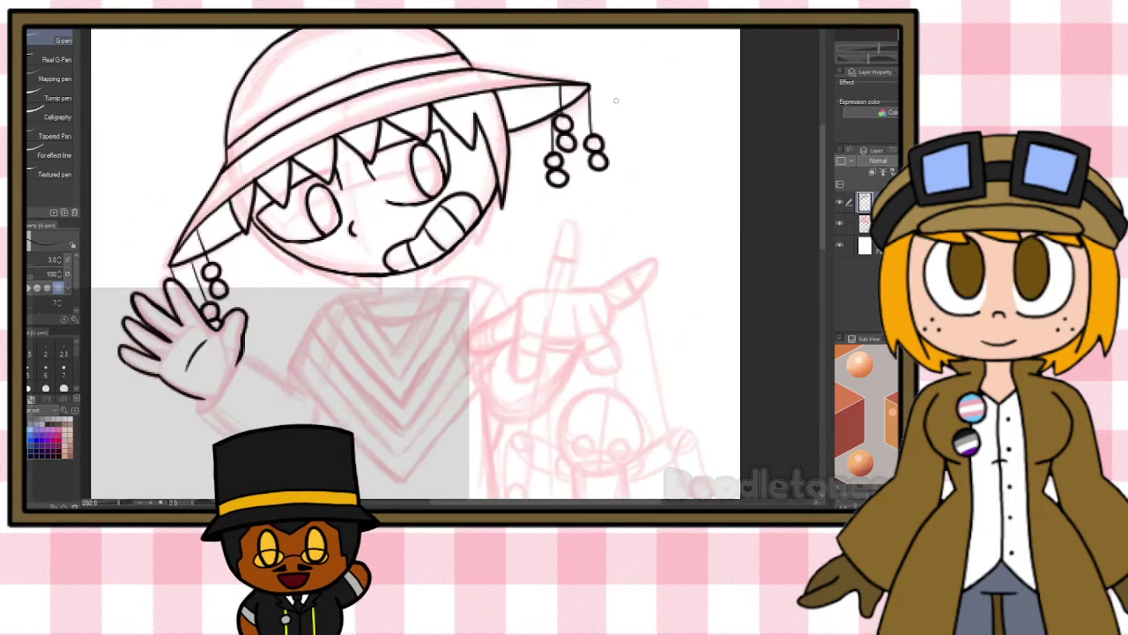
key("]")
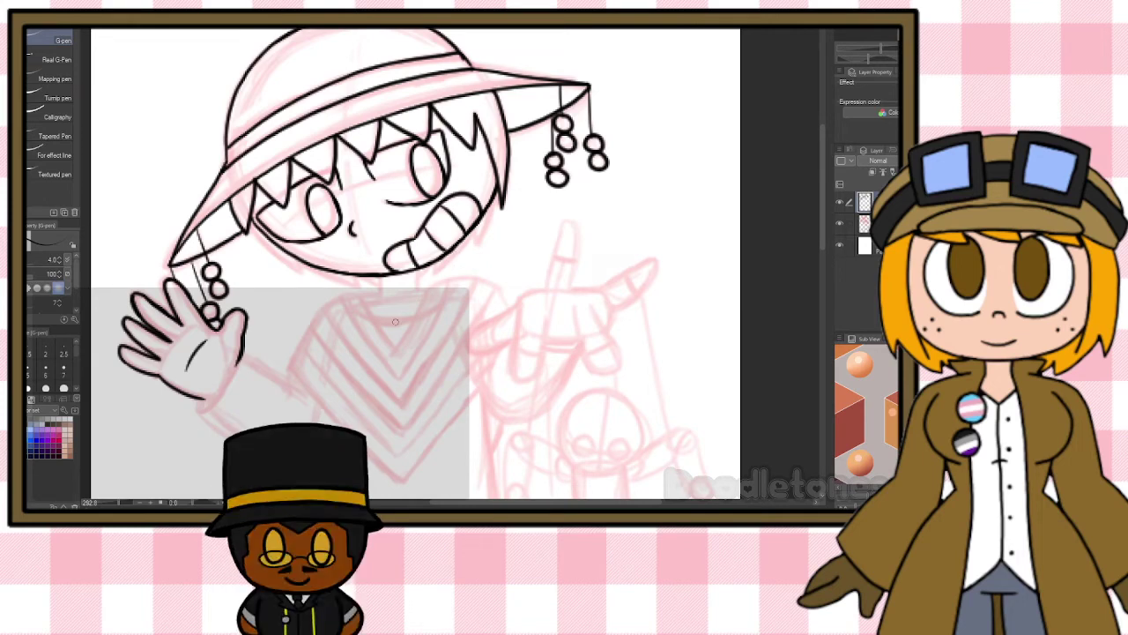
scroll(382, 342, "up", 4)
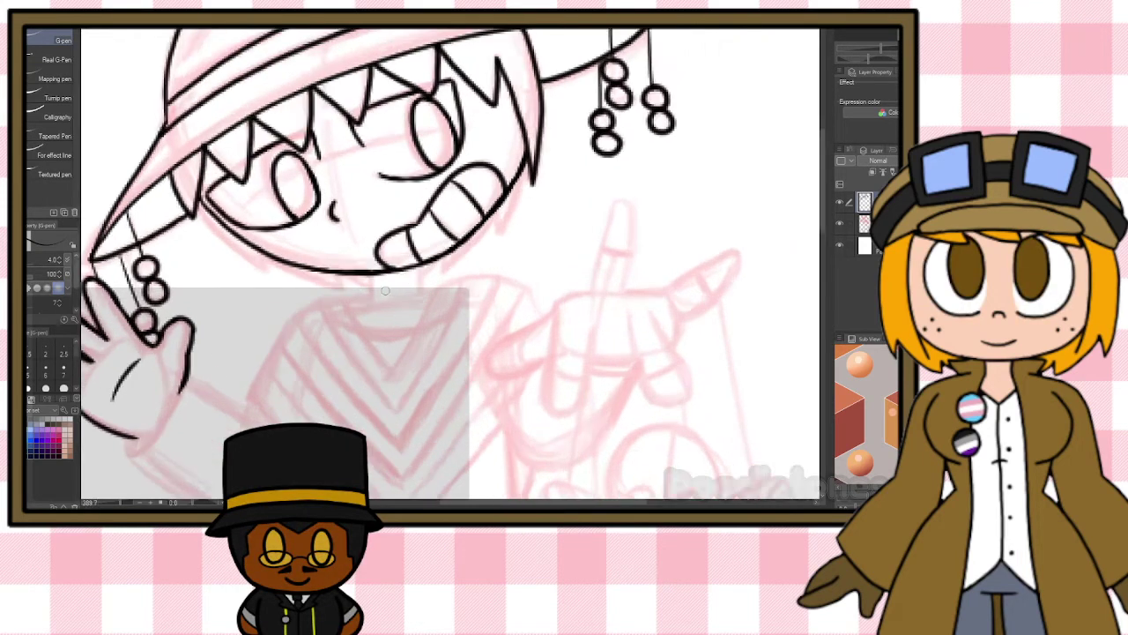
left_click_drag(368, 267, 367, 300)
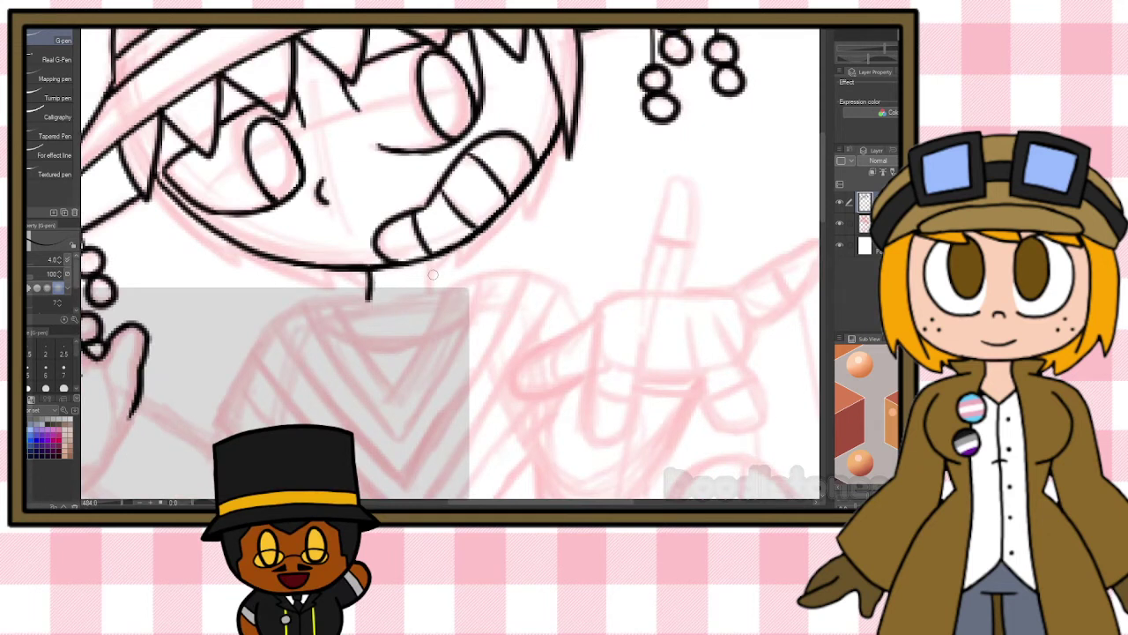
left_click_drag(429, 260, 429, 290)
left_click_drag(153, 187, 241, 266)
mouse_move(240, 265)
left_mouse_down()
mouse_move(243, 248)
mouse_move(333, 289)
mouse_move(323, 267)
left_mouse_up()
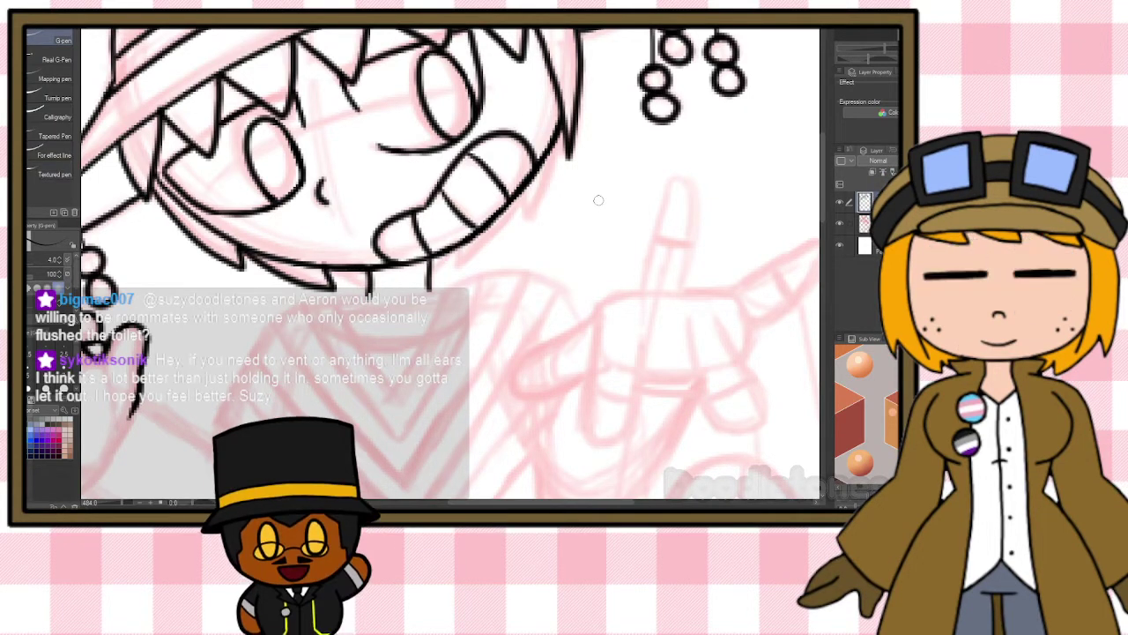
scroll(582, 214, "up", 1)
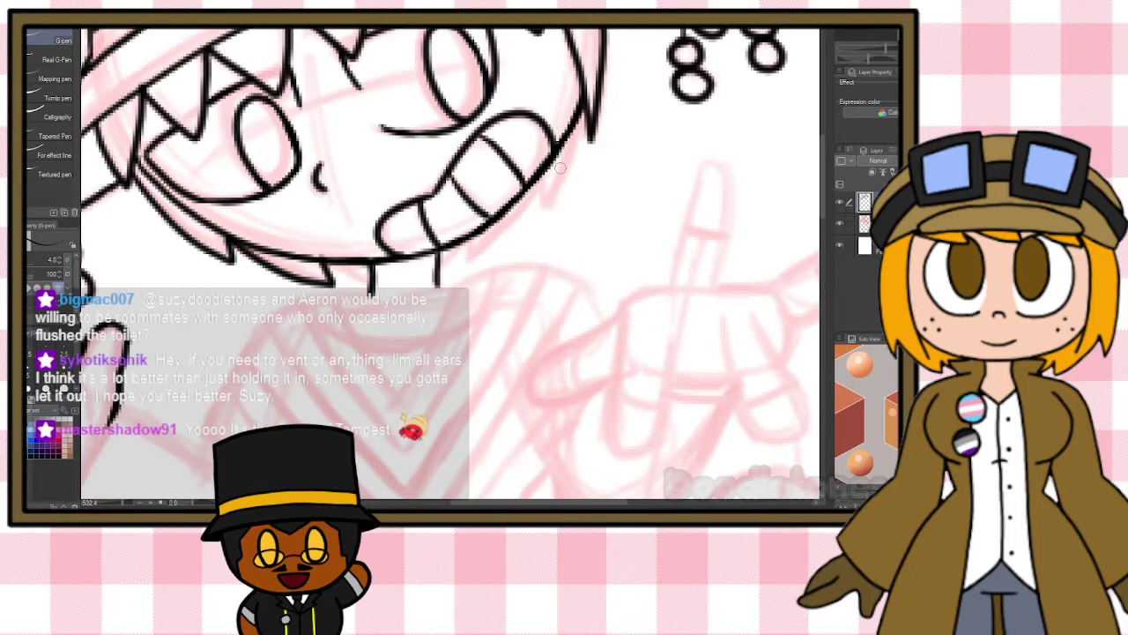
scroll(560, 167, "down", 1)
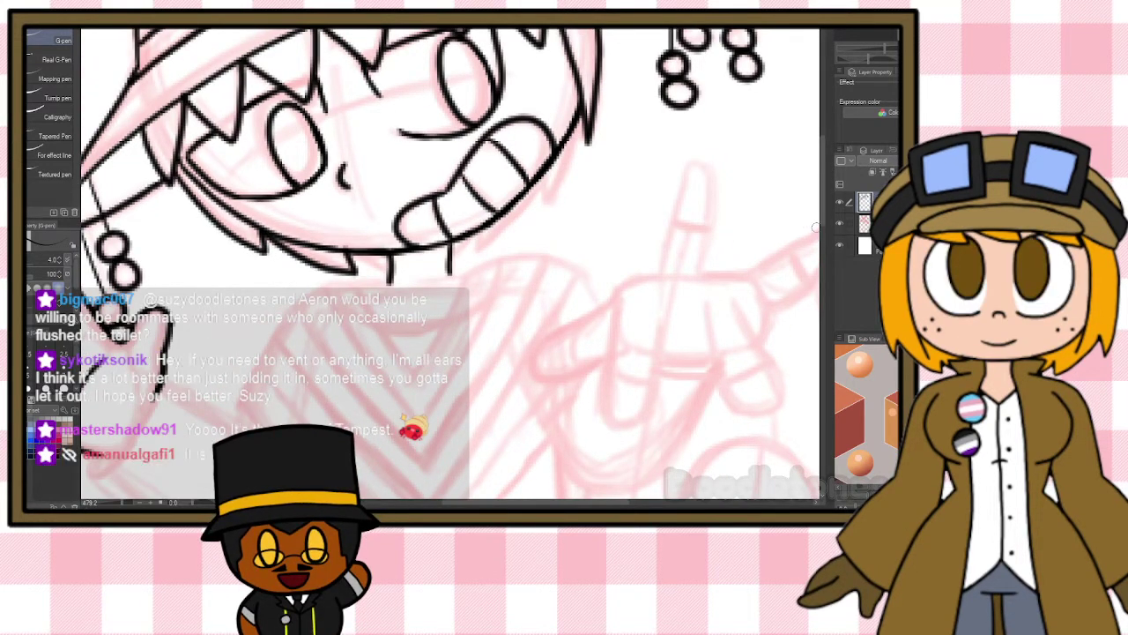
left_click_drag(825, 219, 823, 197)
scroll(765, 214, "up", 1)
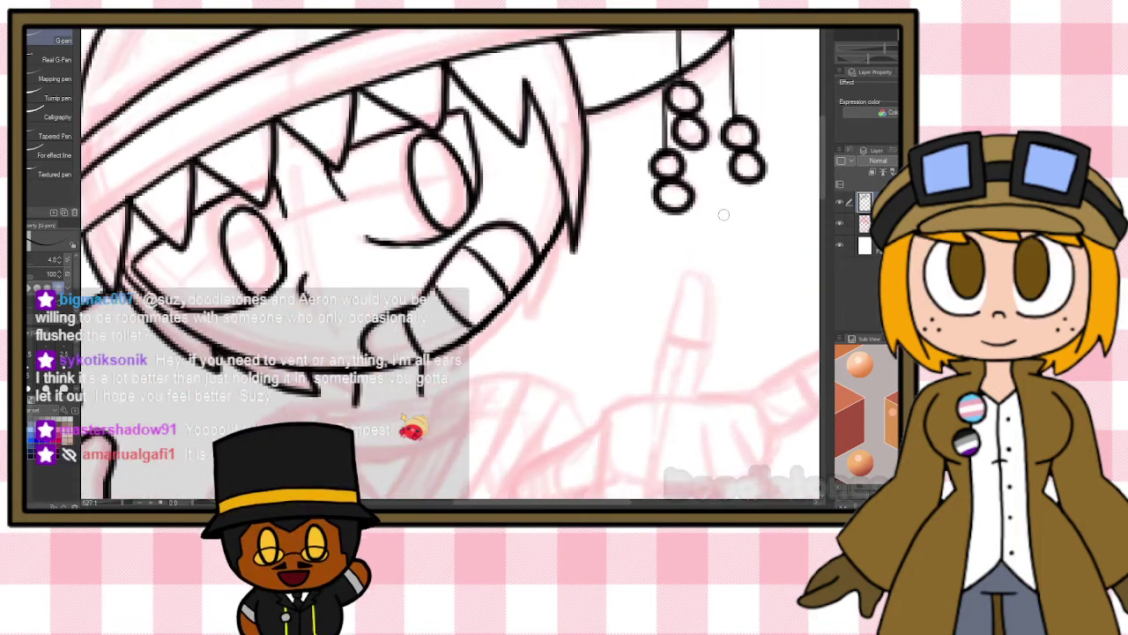
Ink the jagged hair tips along the jaw beside the grinning mouth, following the pink sketch.
mouse_move(569, 211)
left_mouse_down()
mouse_move(532, 323)
mouse_move(526, 296)
left_mouse_up()
mouse_move(483, 351)
left_mouse_down()
mouse_move(447, 374)
mouse_move(457, 350)
mouse_move(423, 379)
left_mouse_up()
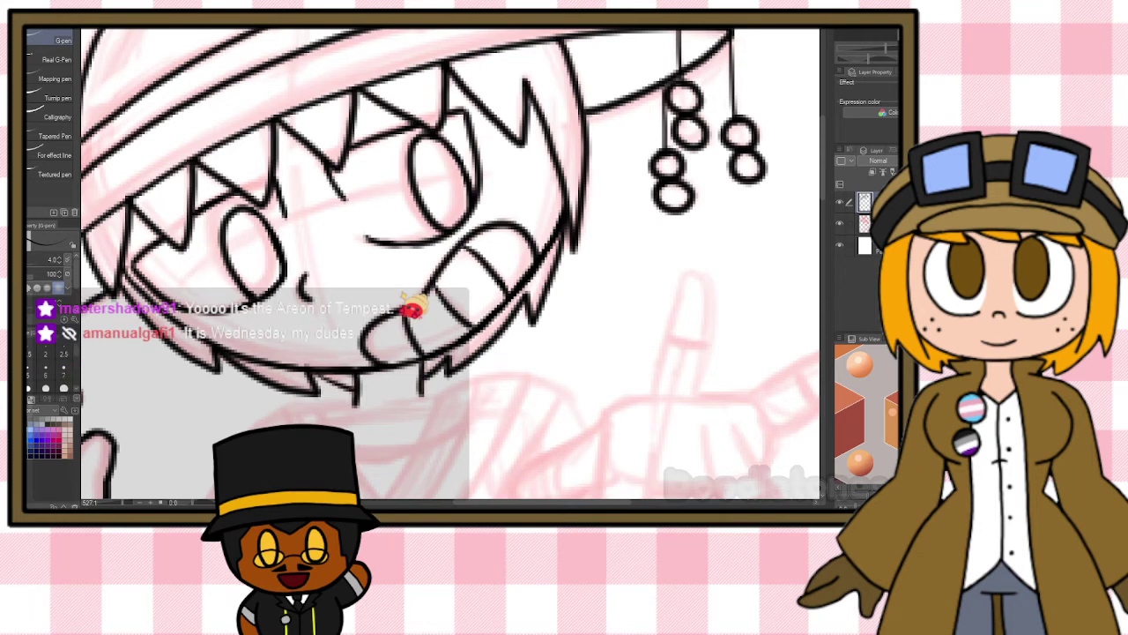
Ink the small cuff at the waving hand's wrist and the upper and lower edges of its sleeve.
scroll(559, 365, "down", 4)
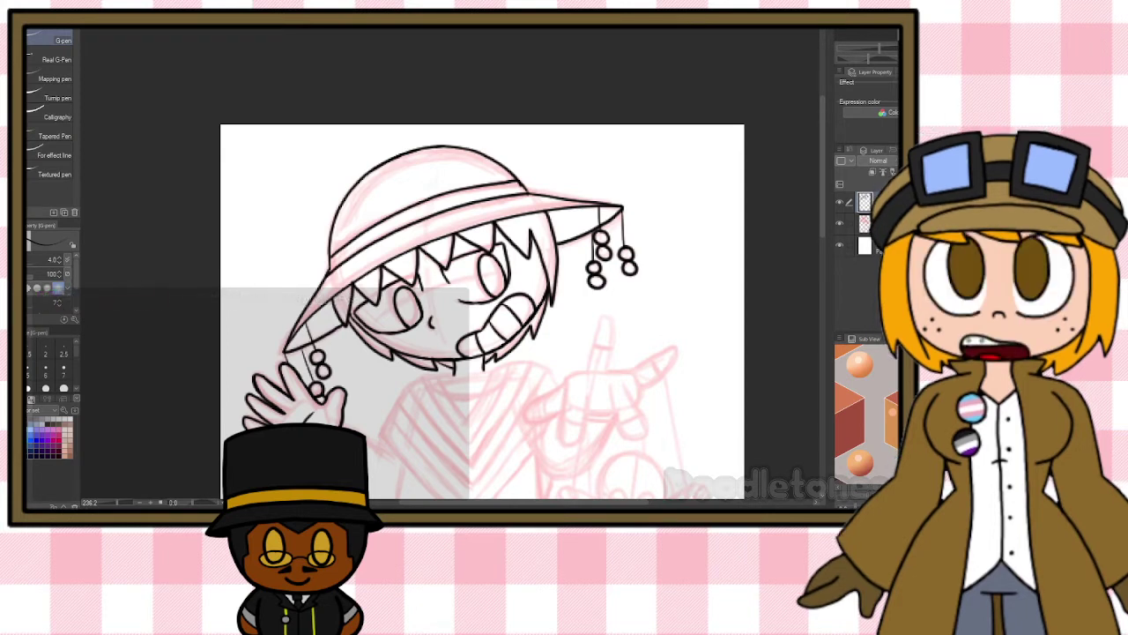
scroll(554, 355, "down", 1)
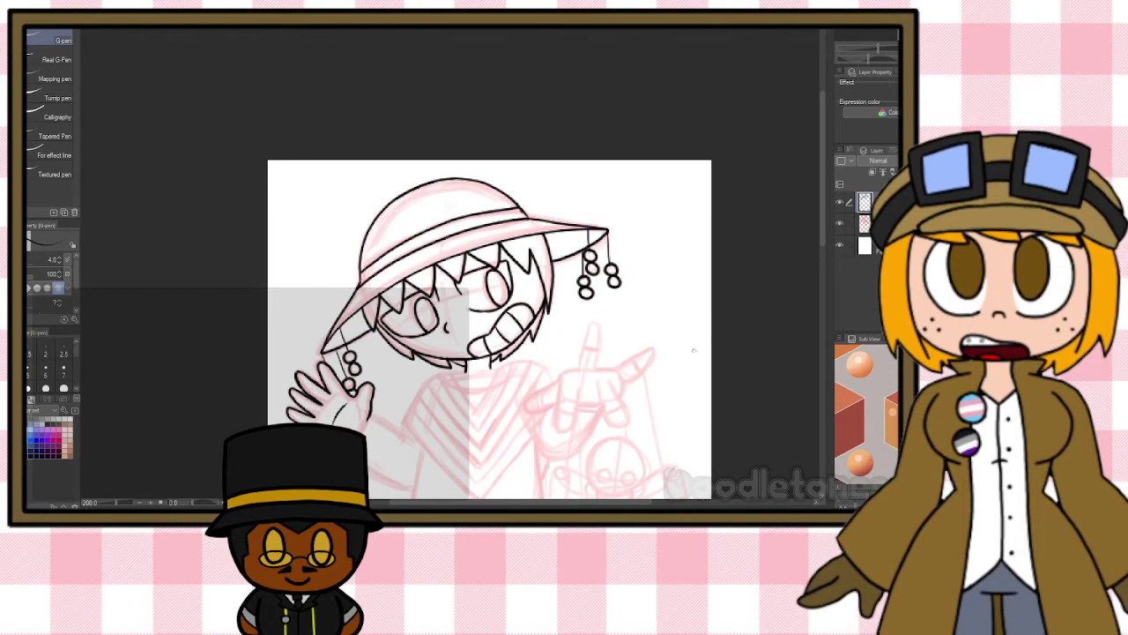
left_click_drag(819, 216, 820, 241)
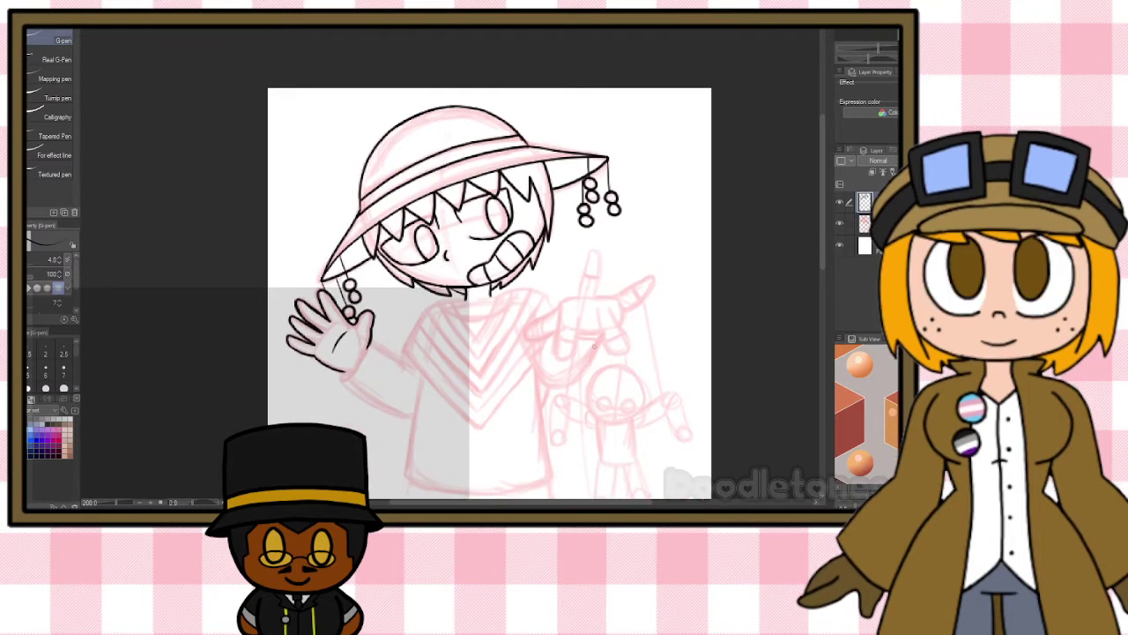
scroll(636, 353, "down", 5)
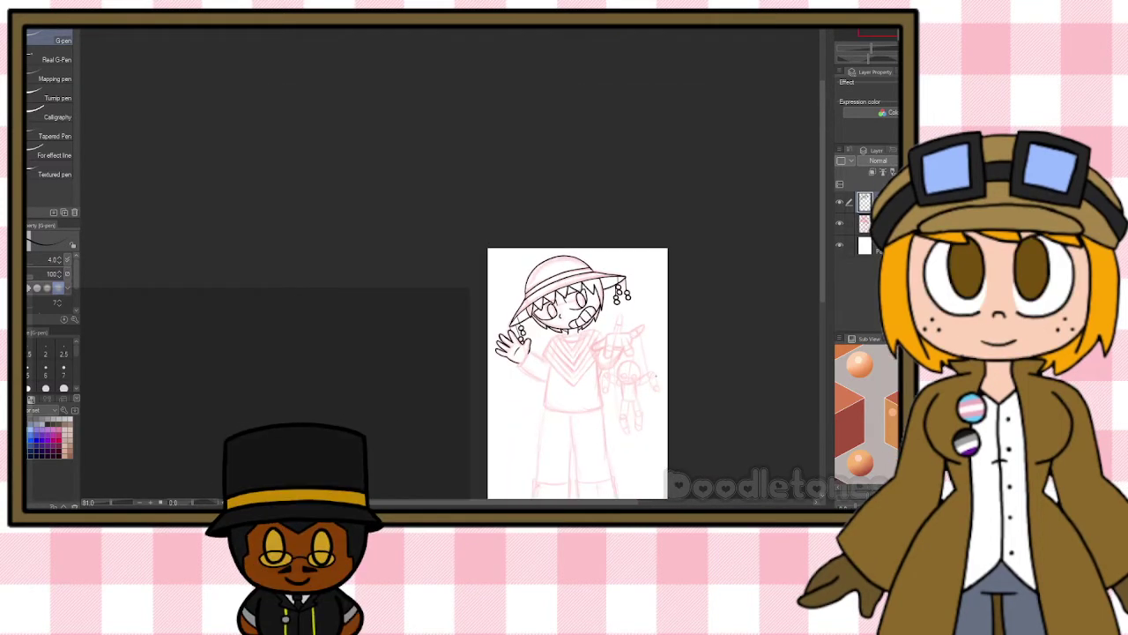
scroll(532, 354, "up", 6)
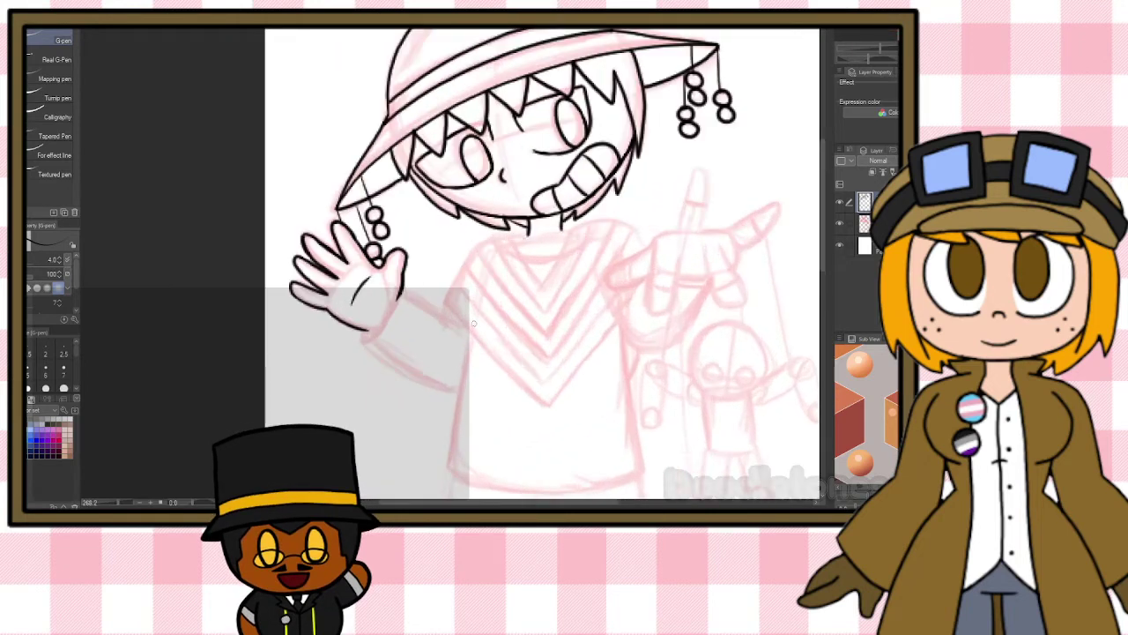
mouse_move(363, 280)
left_mouse_down()
mouse_move(308, 357)
mouse_move(320, 336)
left_mouse_up()
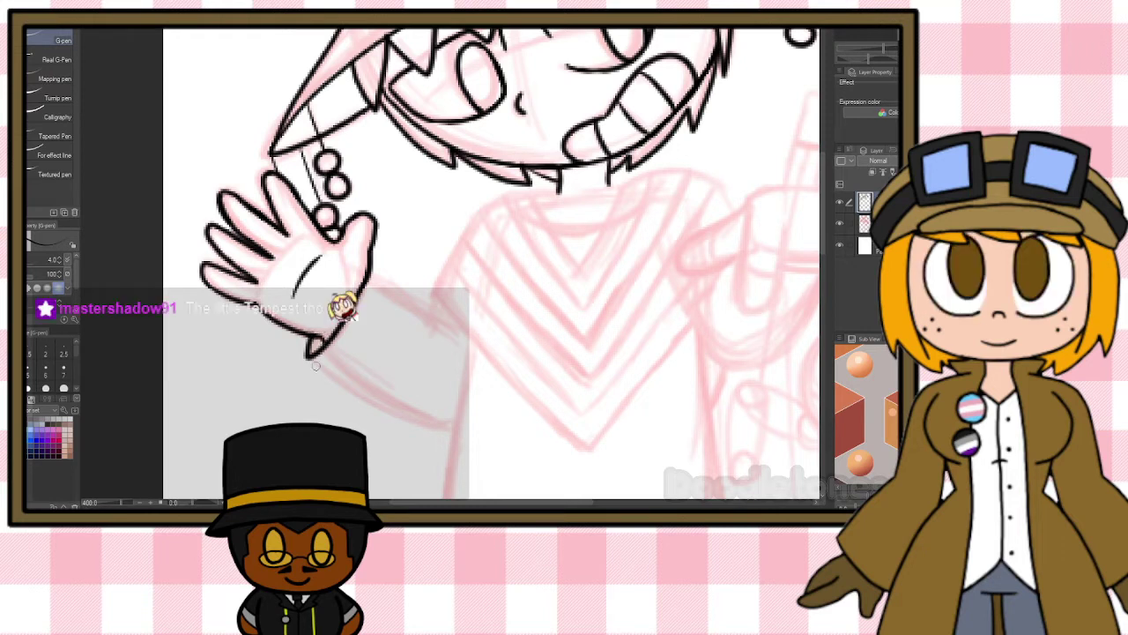
left_click_drag(335, 377, 401, 412)
left_click_drag(368, 273, 449, 326)
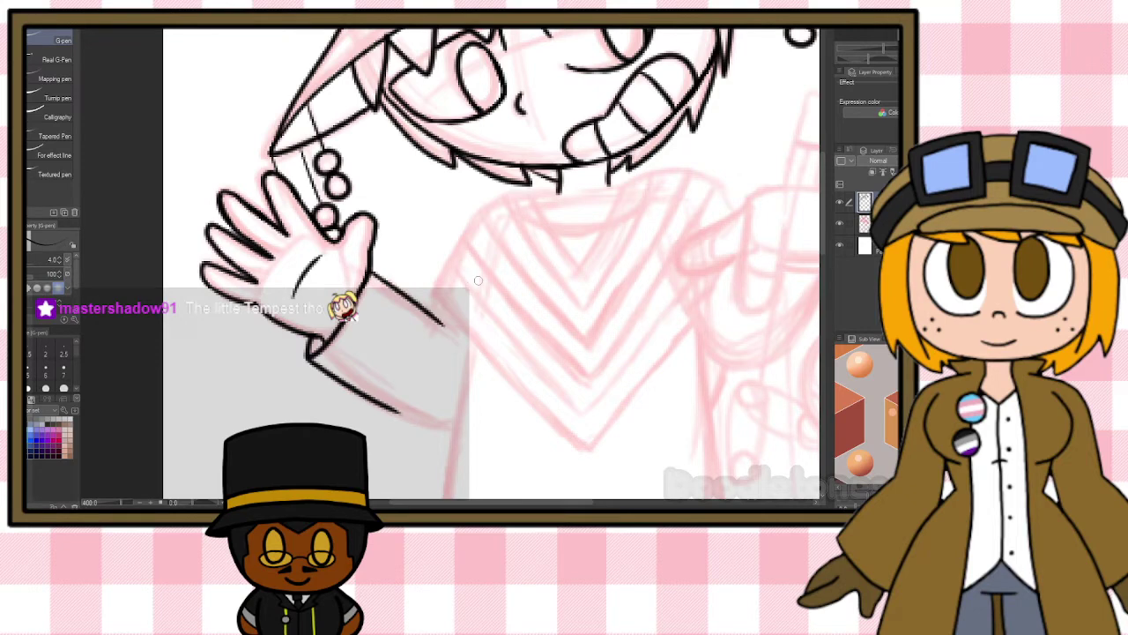
Ink the V-shaped collar below the chin, including the curved neckline inside it and the short hair tips beside the neck.
scroll(478, 281, "down", 4)
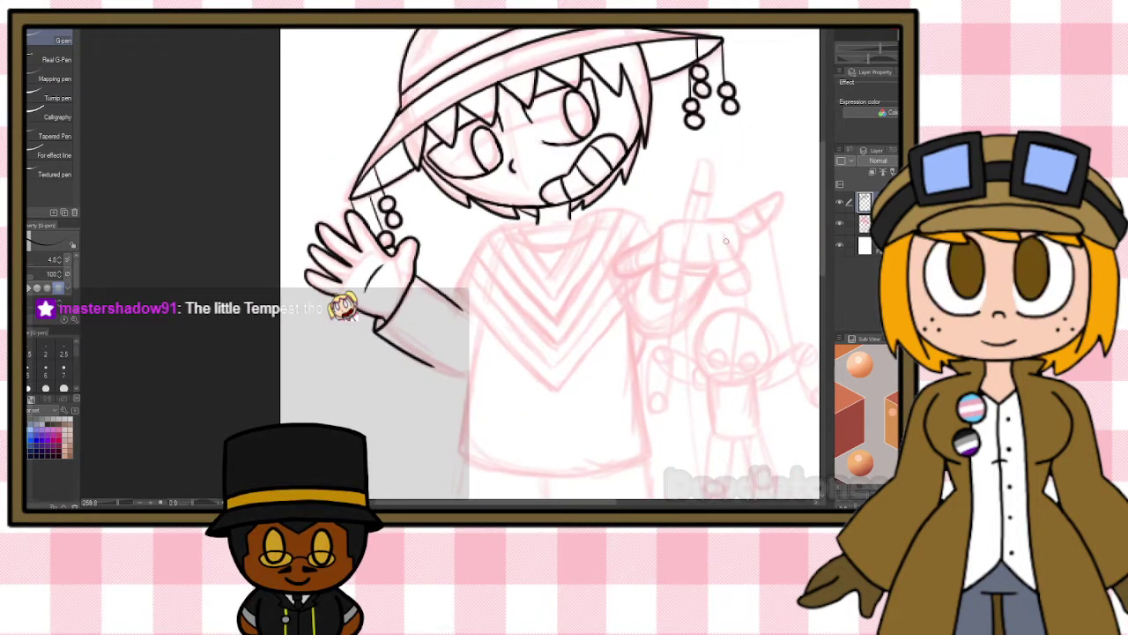
scroll(682, 244, "up", 4)
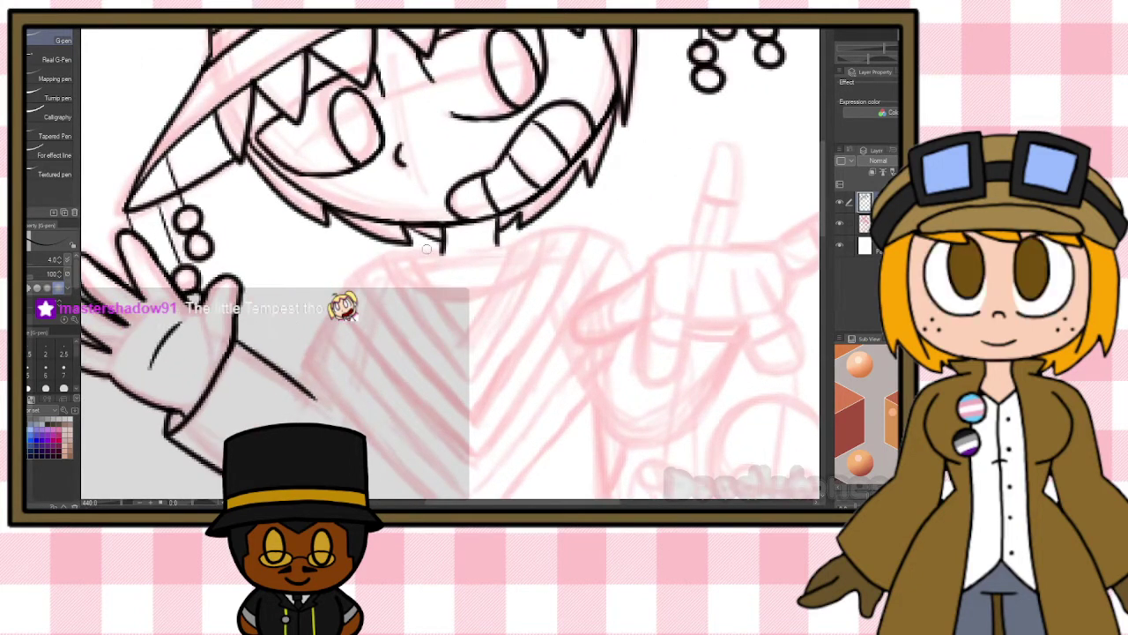
mouse_move(415, 255)
left_mouse_down()
mouse_move(465, 258)
mouse_move(521, 236)
left_mouse_up()
mouse_move(412, 258)
left_mouse_down()
mouse_move(467, 341)
mouse_move(515, 238)
left_mouse_up()
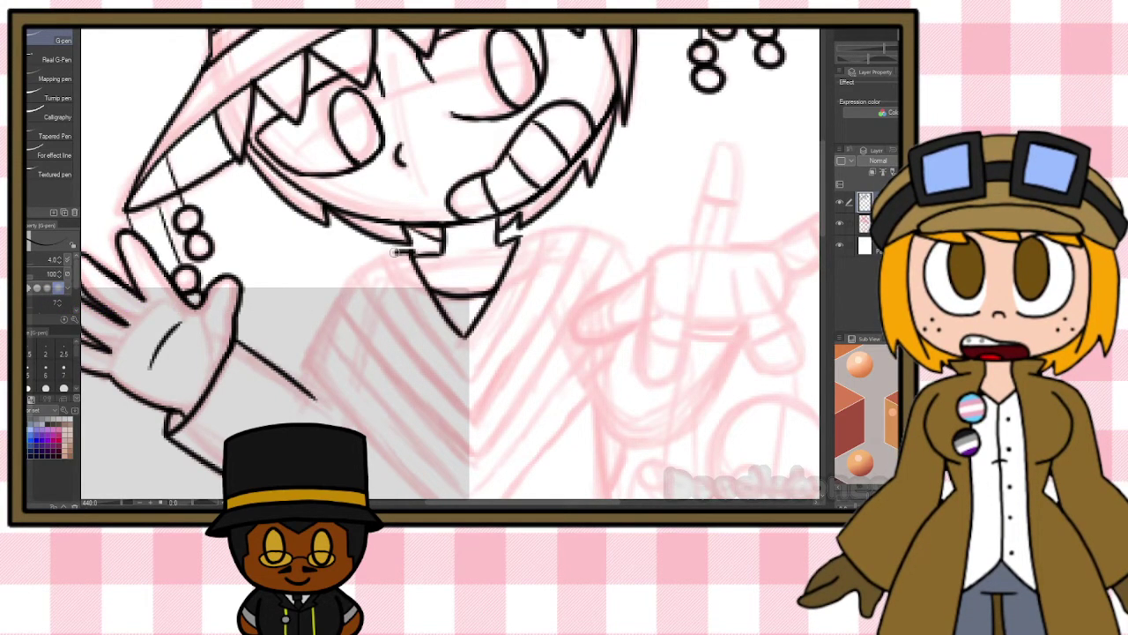
Ink the shoulder line on the waving-arm side and the large V-shaped lower edge of the striped chest piece.
mouse_move(411, 252)
left_mouse_down()
mouse_move(354, 271)
mouse_move(296, 366)
left_mouse_up()
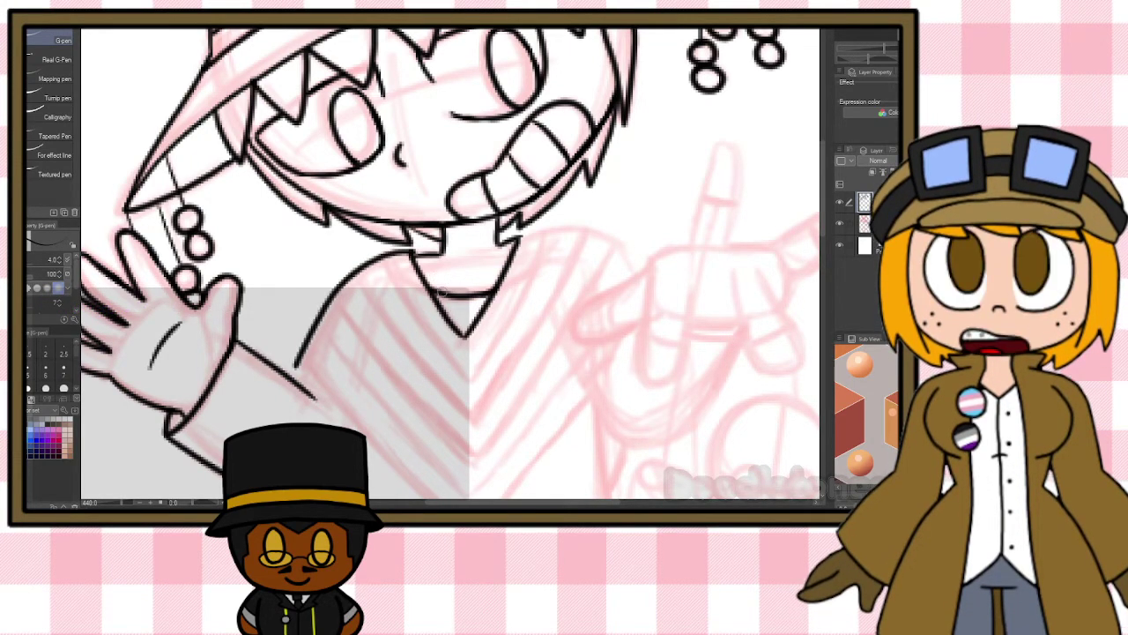
mouse_move(304, 365)
left_mouse_down()
mouse_move(362, 273)
mouse_move(405, 249)
mouse_move(437, 249)
left_mouse_up()
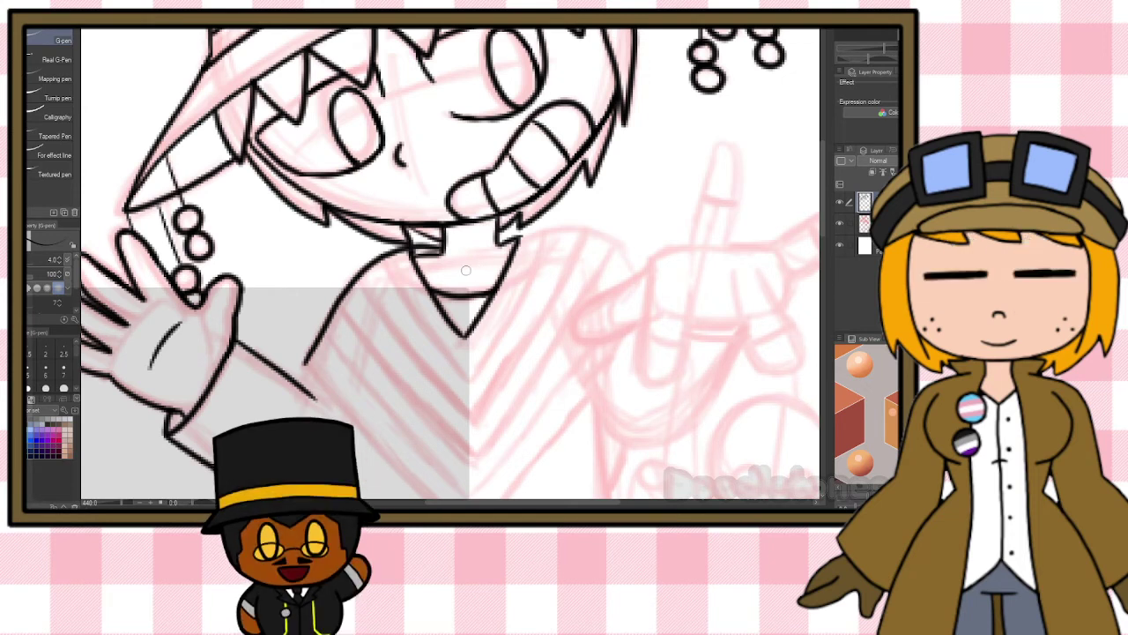
left_click_drag(304, 364, 373, 431)
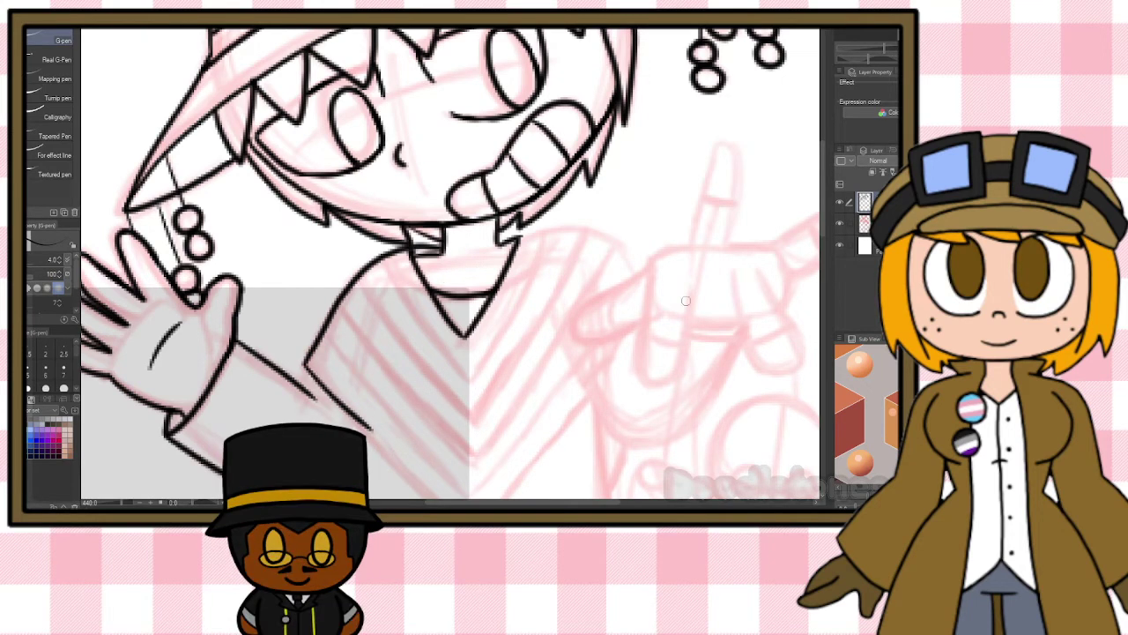
scroll(452, 262, "down", 3)
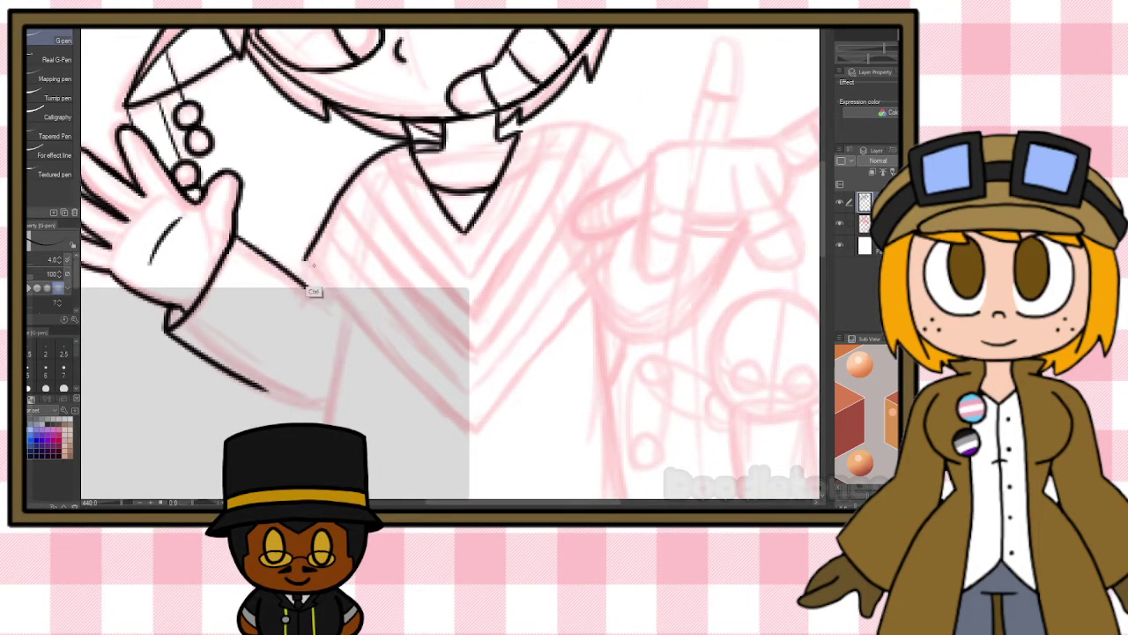
mouse_move(301, 255)
left_mouse_down()
mouse_move(472, 439)
mouse_move(591, 291)
left_mouse_up()
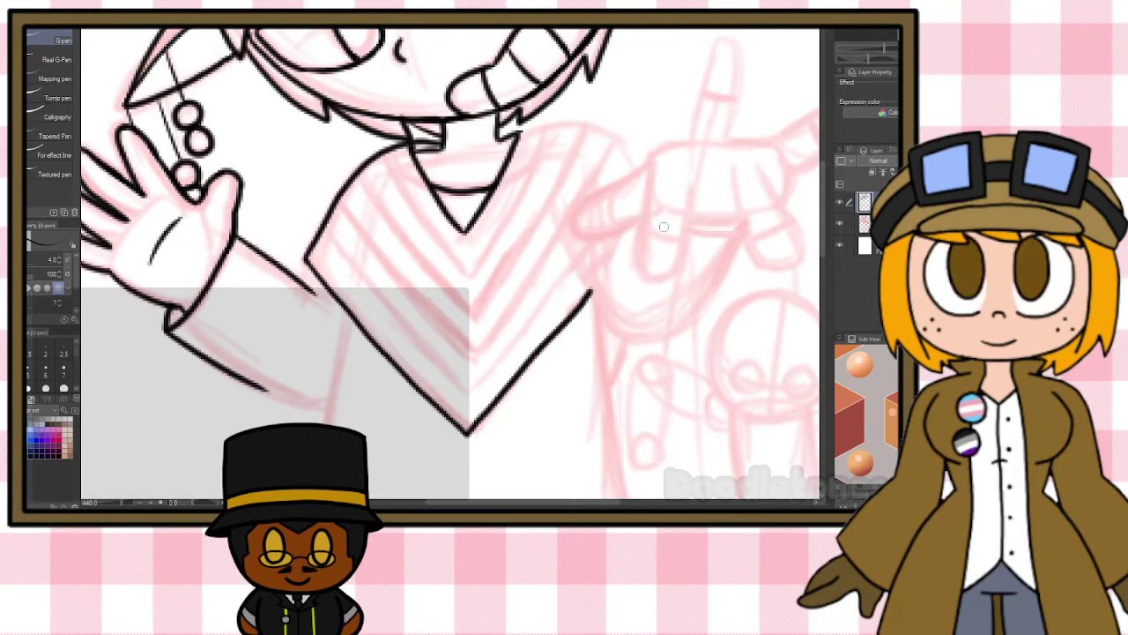
Ink the first lowered finger and the upright finger of the hand above the puppet sketch.
scroll(664, 226, "down", 2)
scroll(752, 131, "up", 3)
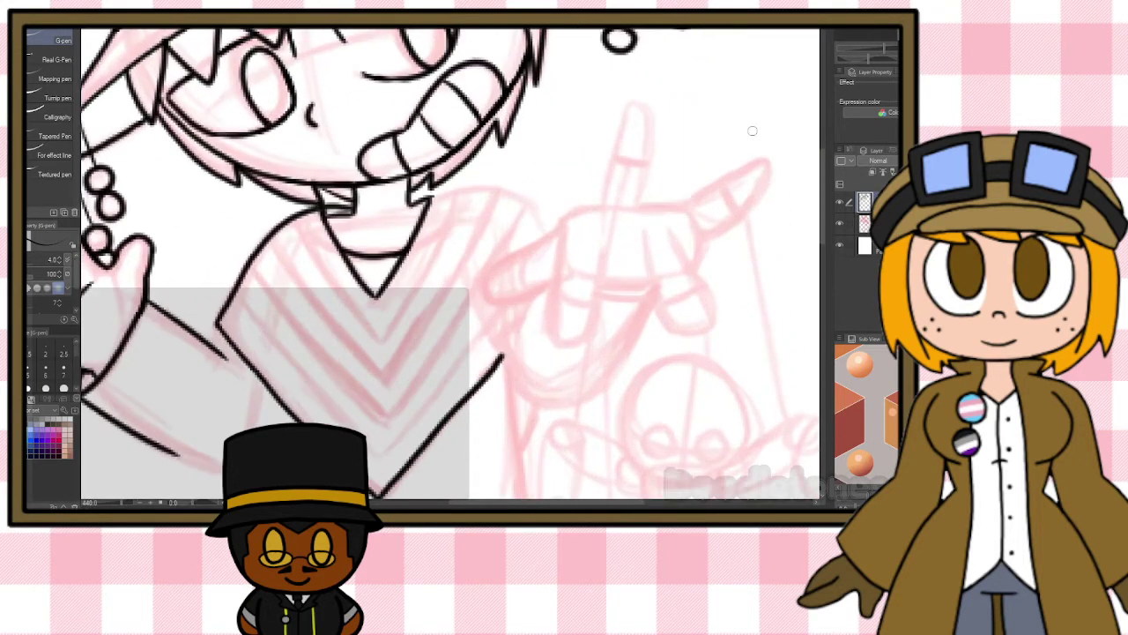
scroll(752, 130, "up", 1)
mouse_move(524, 256)
left_mouse_down()
mouse_move(514, 340)
mouse_move(542, 392)
mouse_move(578, 273)
mouse_move(536, 233)
mouse_move(575, 212)
mouse_move(615, 93)
mouse_move(626, 97)
mouse_move(631, 176)
mouse_move(615, 222)
left_mouse_up()
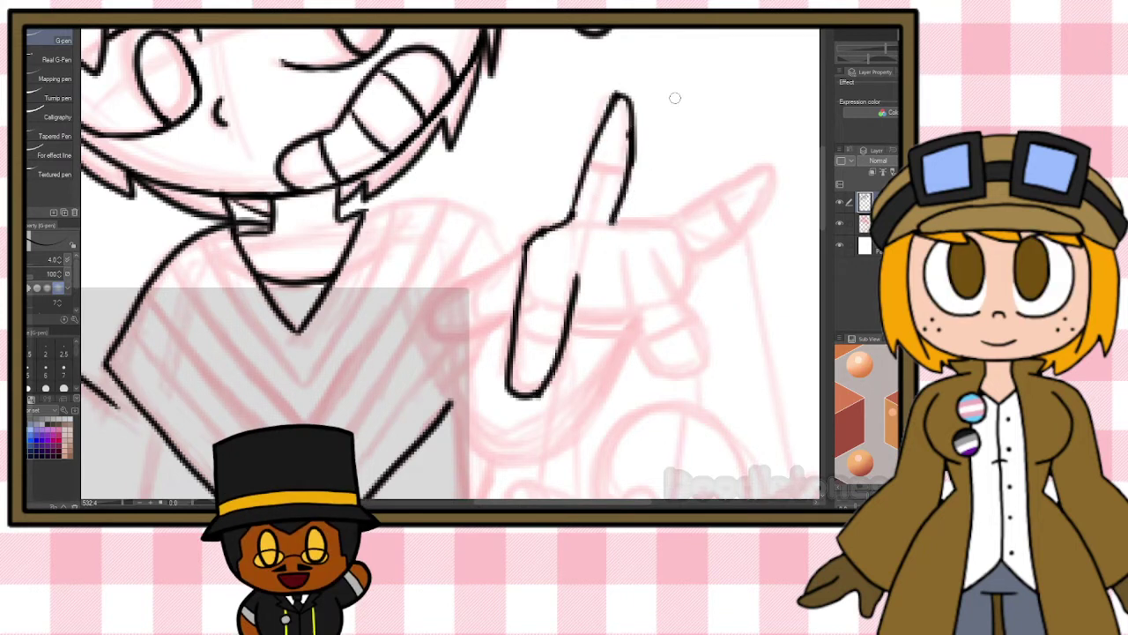
Undo the upright finger's strokes and redraw it with a rounded tip above a smoother knuckle line.
key("ctrl+z")
key("ctrl+z")
key("ctrl+z")
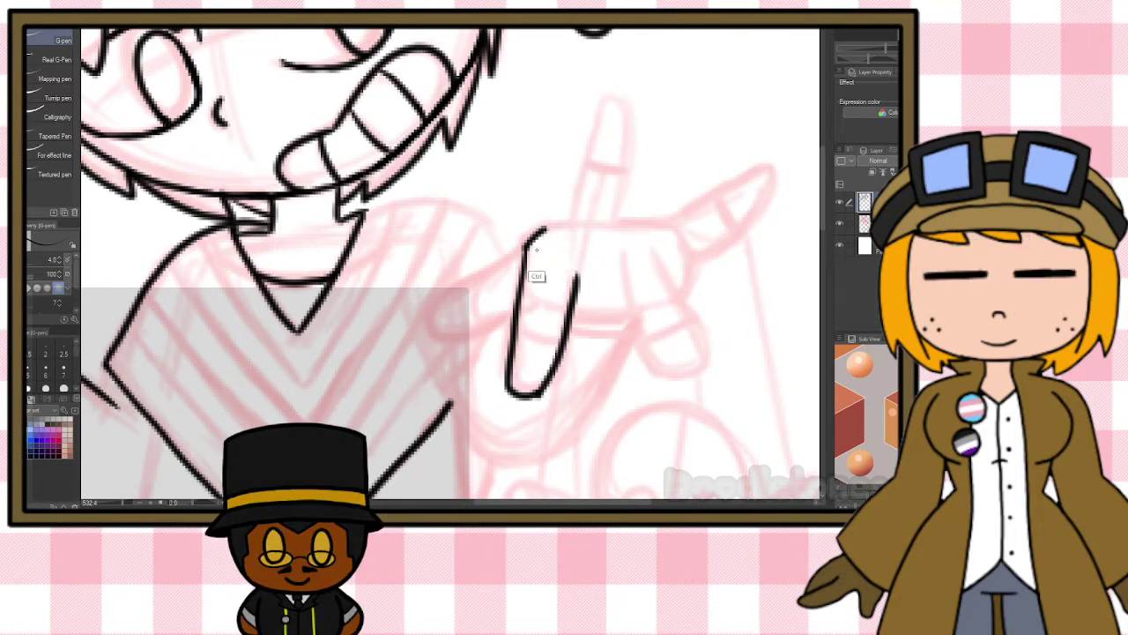
mouse_move(527, 239)
left_mouse_down()
mouse_move(550, 227)
mouse_move(600, 115)
mouse_move(630, 115)
mouse_move(615, 222)
left_mouse_up()
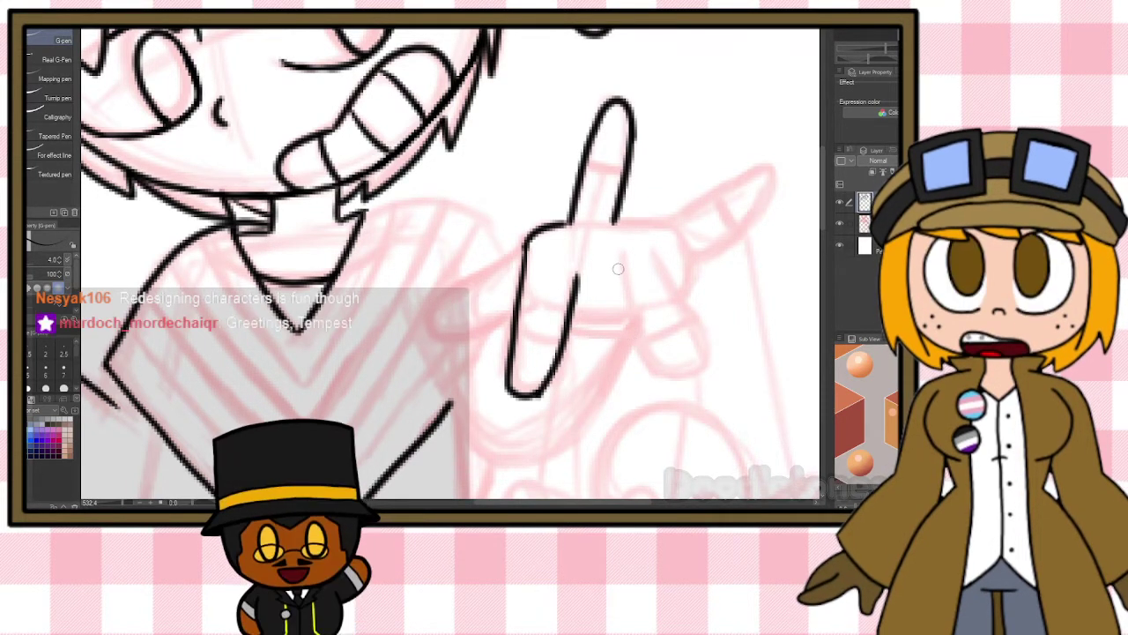
Ink the puppeteer hand's second lowered finger, lower palm edge, outstretched finger and thumb.
mouse_move(621, 264)
left_mouse_down()
mouse_move(666, 361)
mouse_move(691, 384)
left_mouse_up()
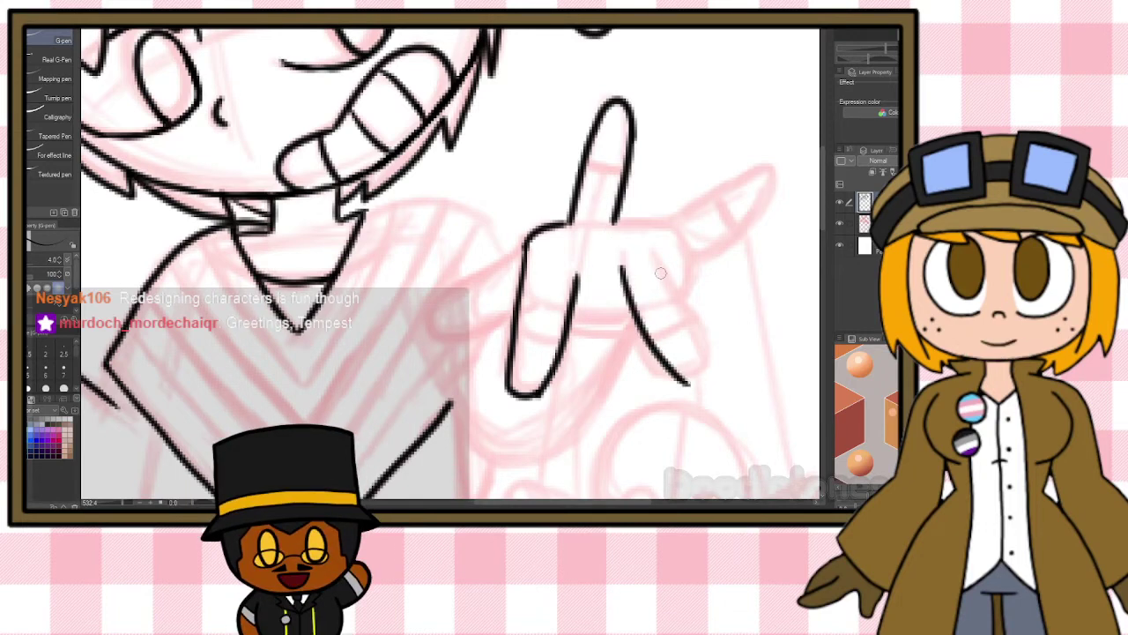
mouse_move(661, 269)
left_mouse_down()
mouse_move(702, 340)
mouse_move(696, 381)
left_mouse_up()
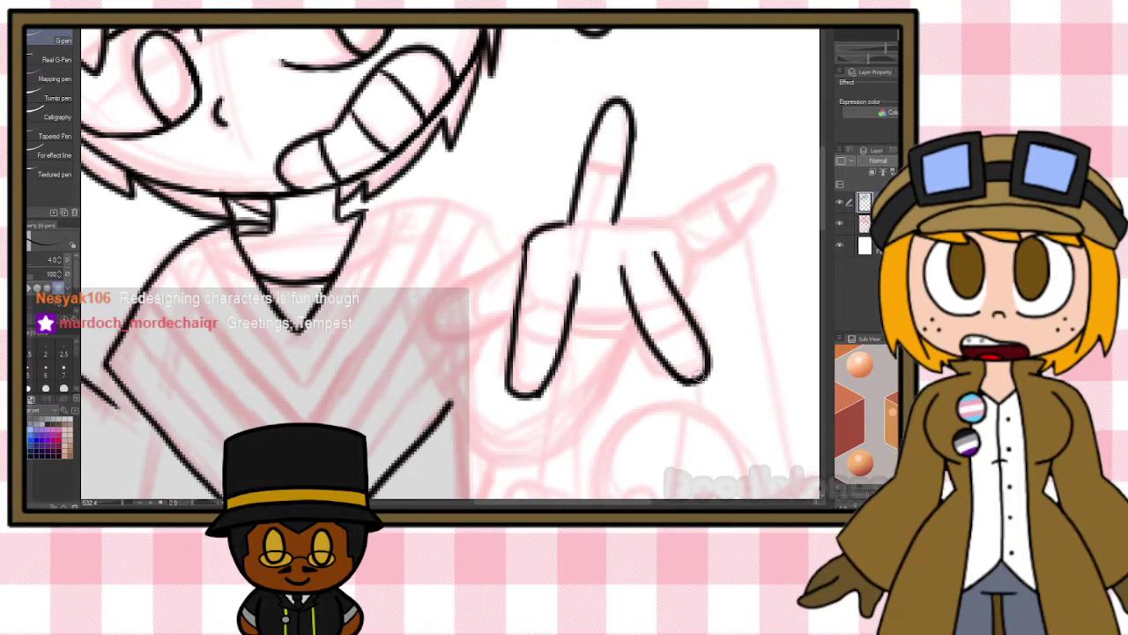
left_click_drag(571, 313, 619, 314)
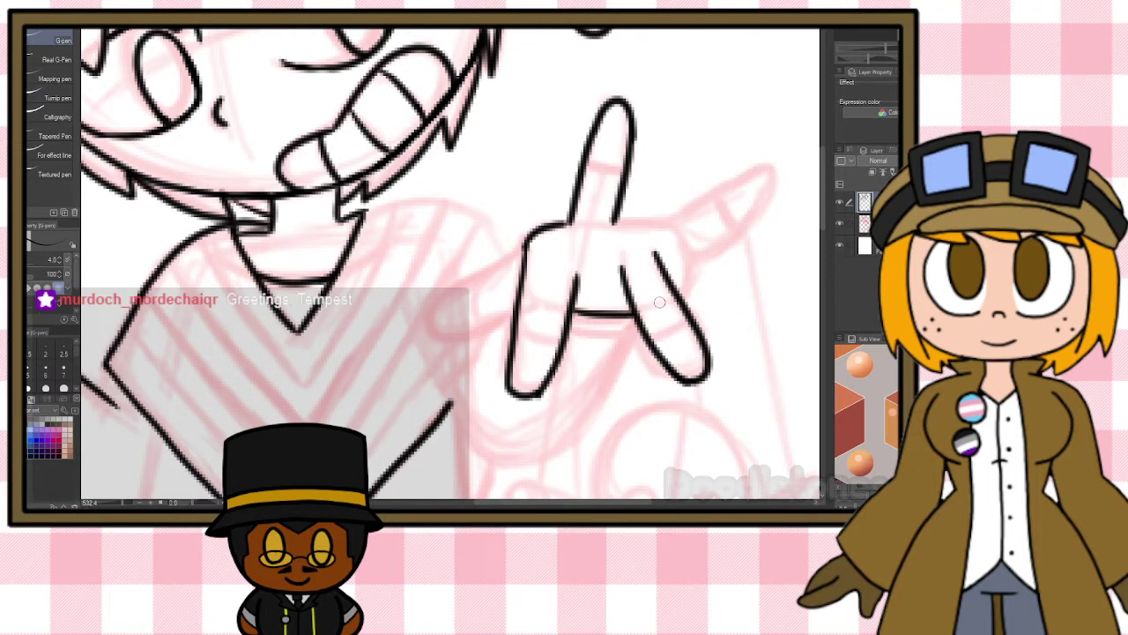
mouse_move(624, 224)
left_mouse_down()
mouse_move(695, 209)
mouse_move(774, 165)
mouse_move(748, 225)
mouse_move(692, 255)
left_mouse_up()
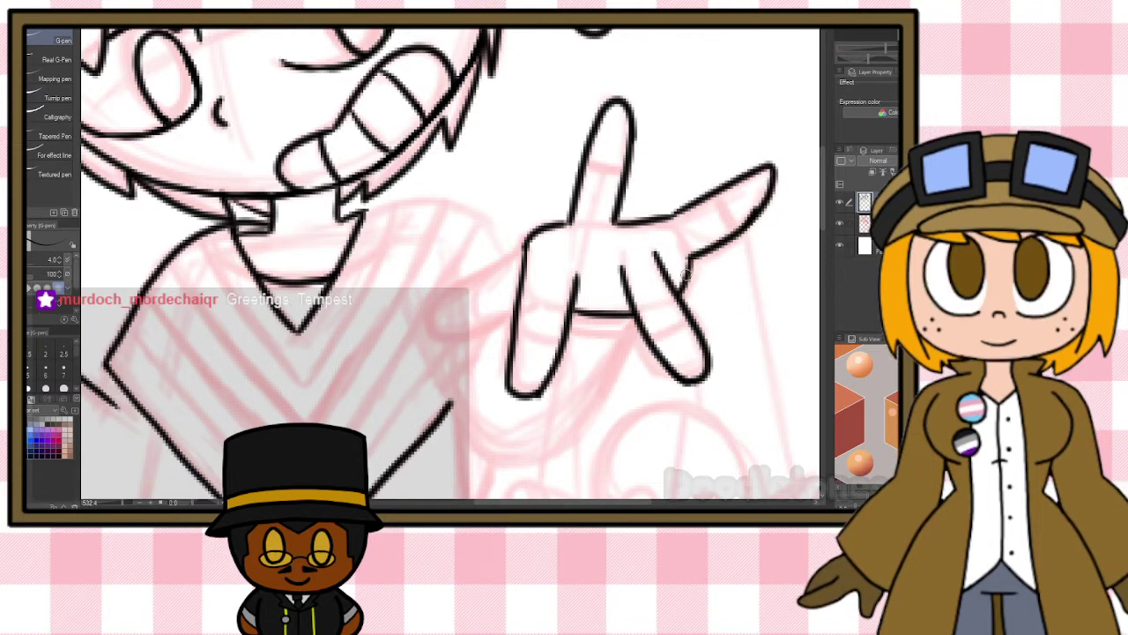
mouse_move(529, 238)
left_mouse_down()
mouse_move(444, 295)
mouse_move(447, 335)
mouse_move(515, 314)
left_mouse_up()
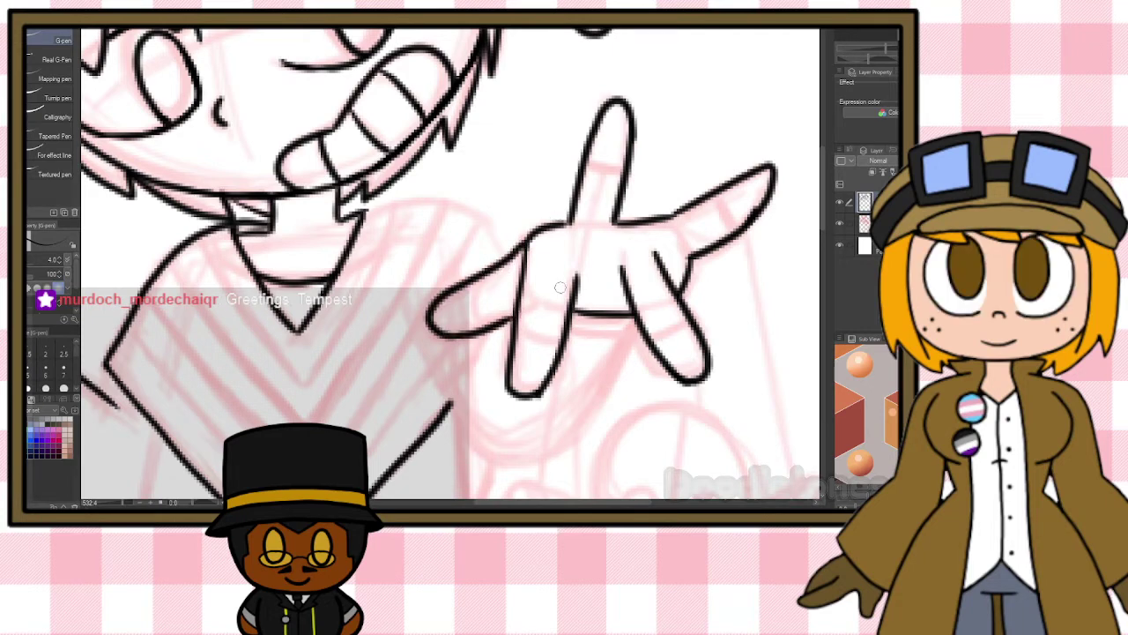
Extend the lowered fingers' lines up to the knuckles, erase the overlapping lines, and add short crease marks at the finger bases.
scroll(617, 279, "down", 5)
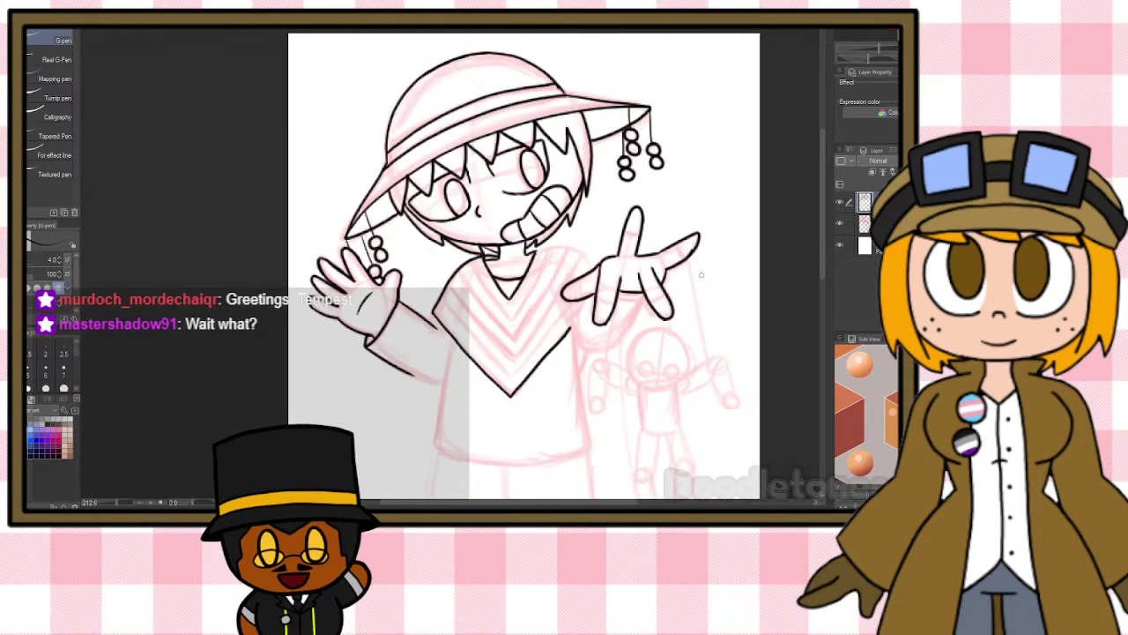
scroll(702, 275, "up", 5)
scroll(709, 277, "up", 1)
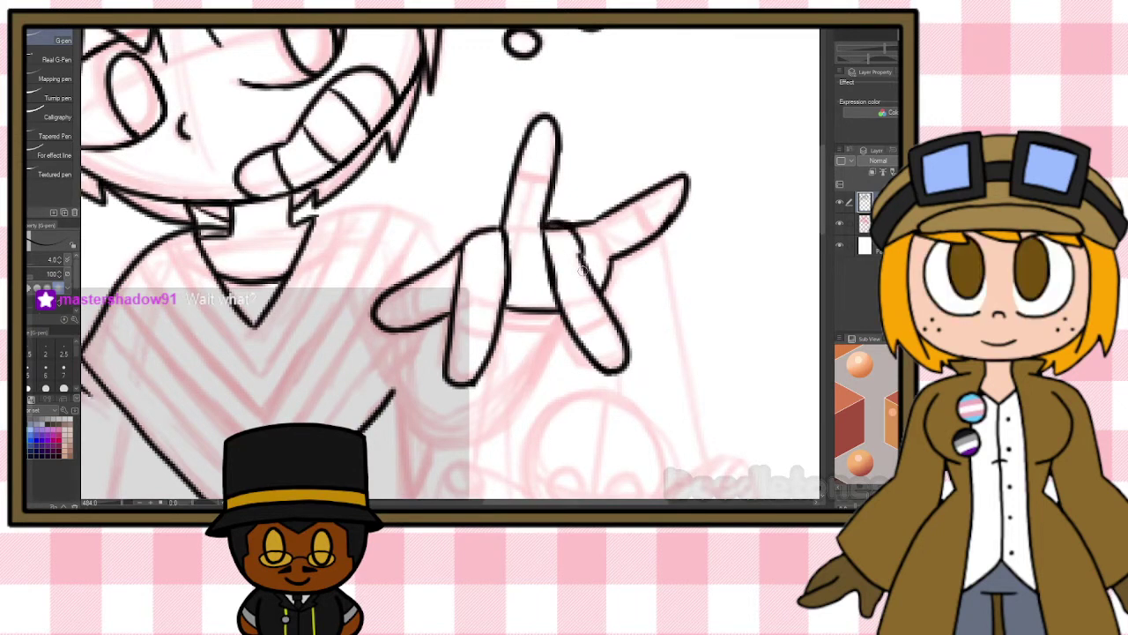
left_click_drag(570, 222, 581, 253)
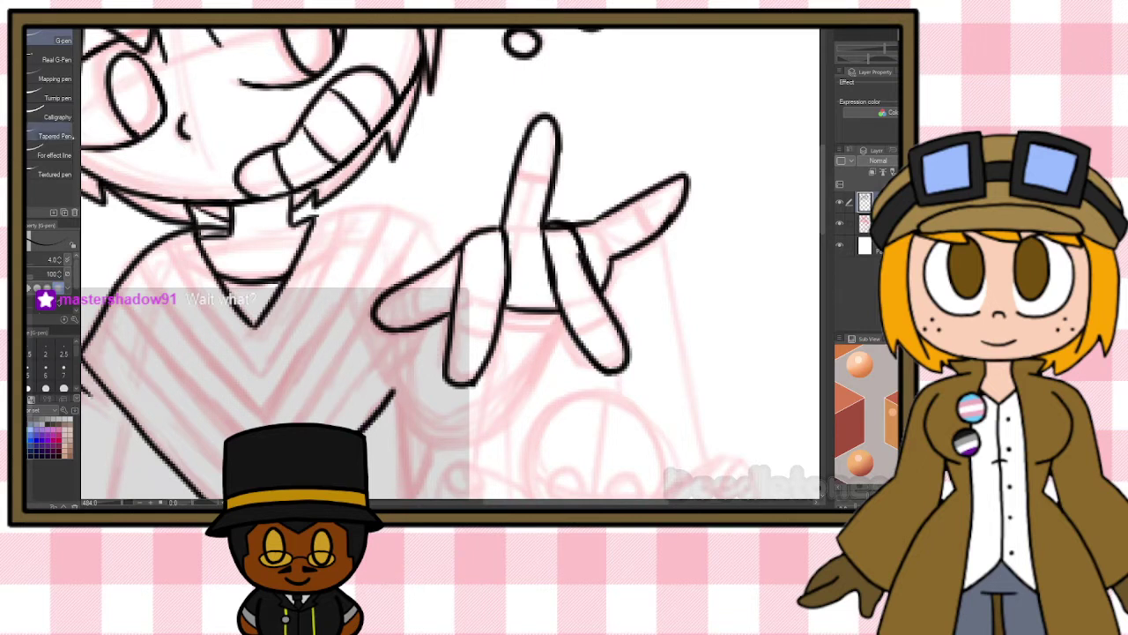
key("e")
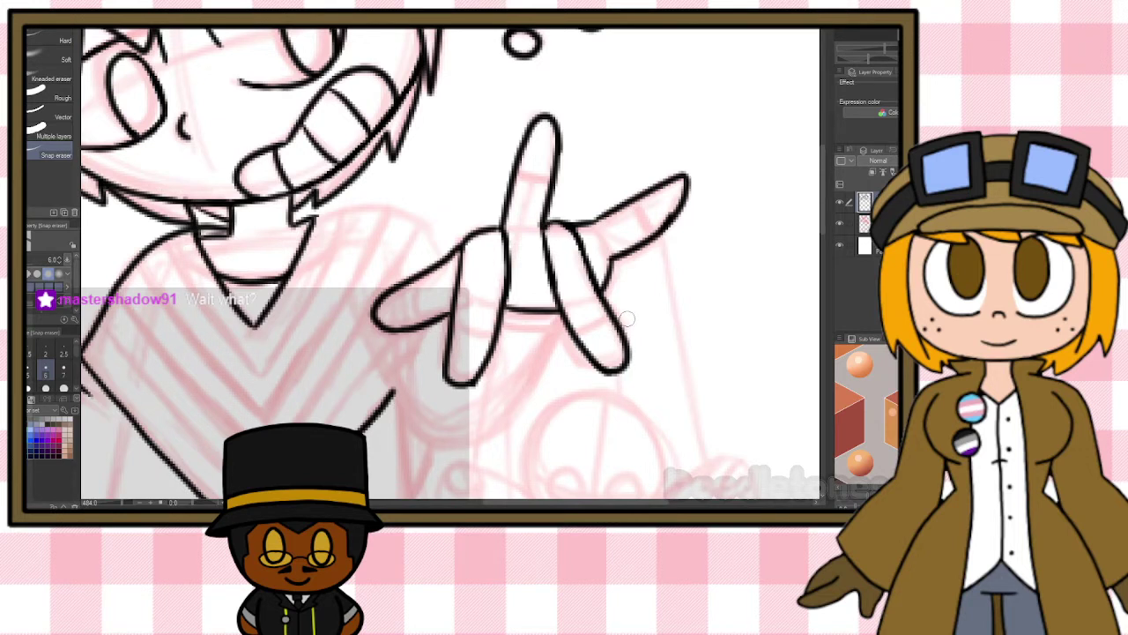
key("p")
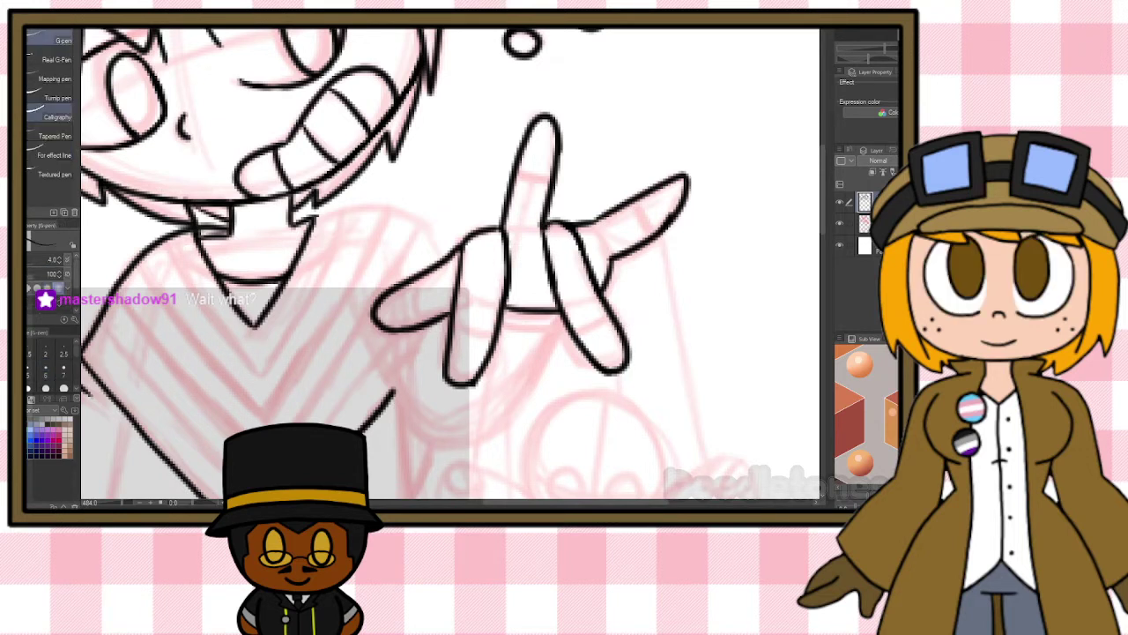
left_click_drag(517, 232, 528, 231)
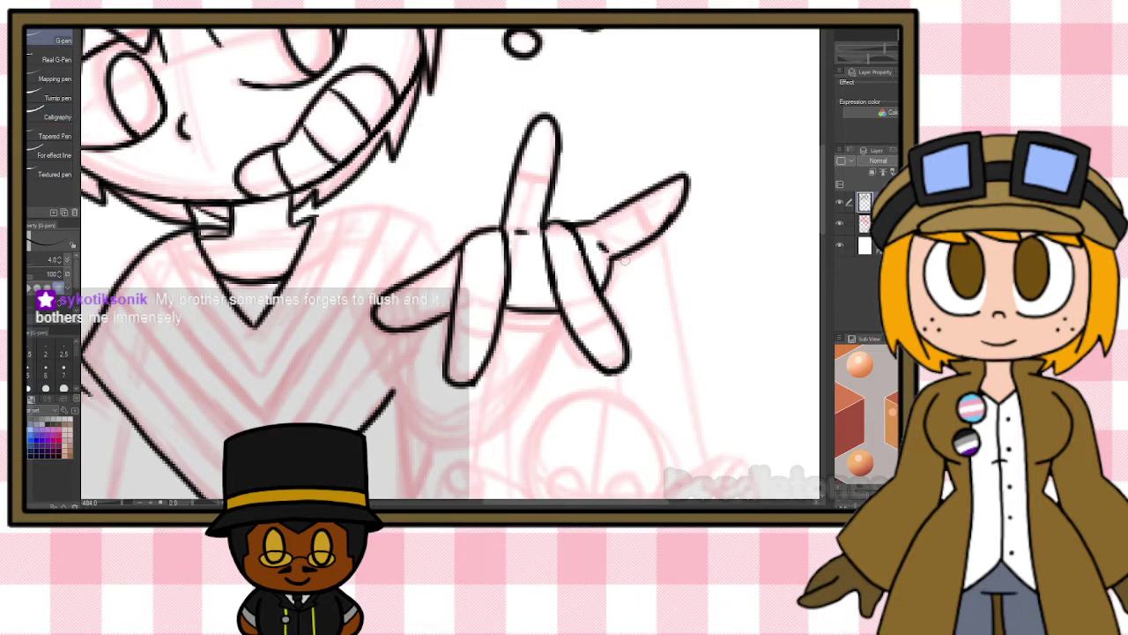
Ink the round outline of the puppet's head below the outstretched hand.
scroll(623, 256, "down", 5)
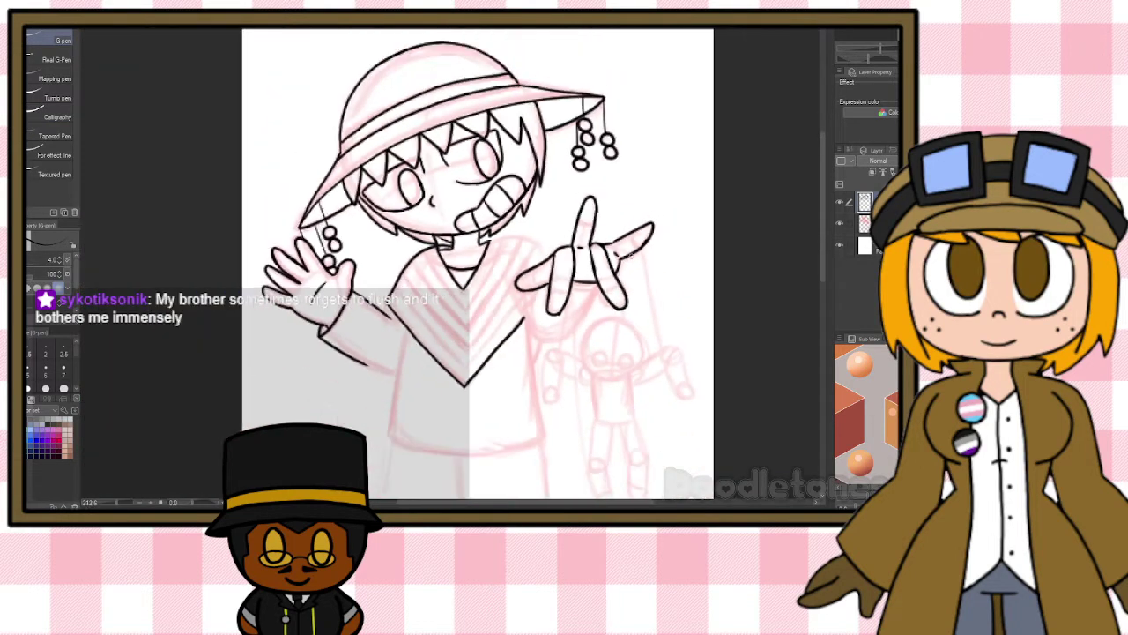
scroll(684, 327, "up", 4)
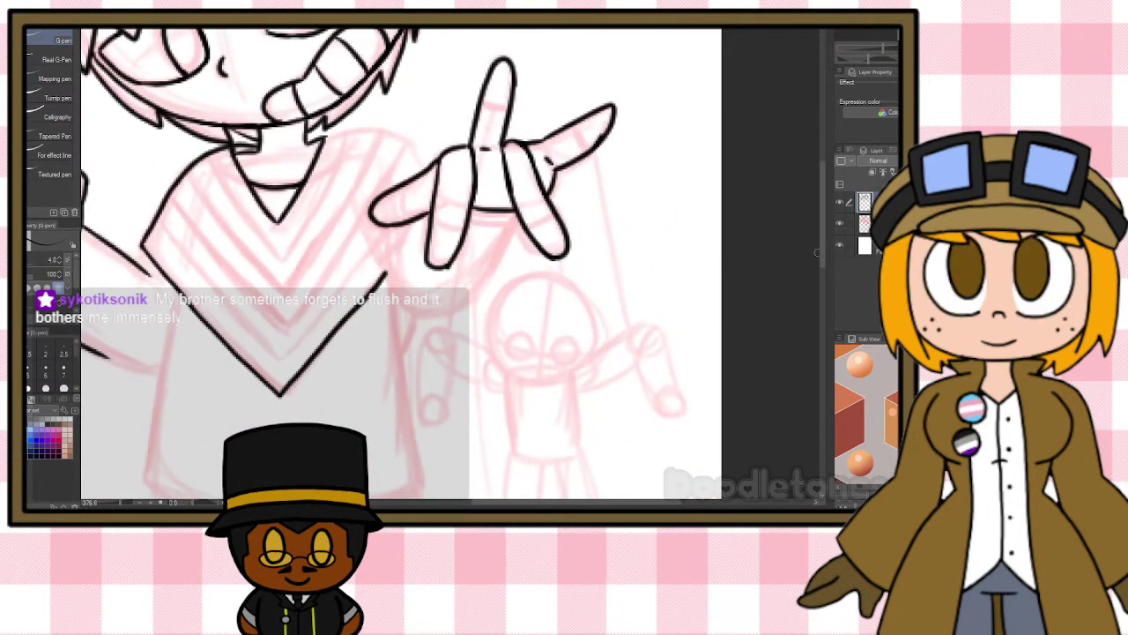
left_click_drag(821, 253, 822, 277)
scroll(684, 297, "up", 2)
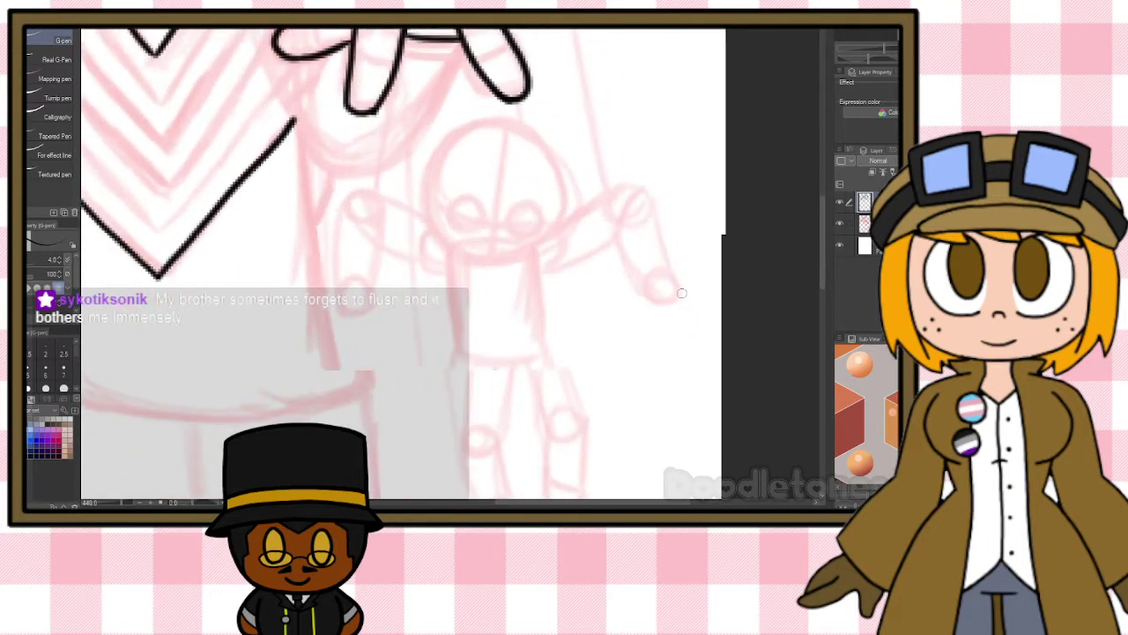
mouse_move(415, 103)
left_mouse_down()
mouse_move(376, 167)
mouse_move(411, 256)
left_mouse_up()
mouse_move(432, 94)
left_mouse_down()
mouse_move(511, 107)
mouse_move(547, 181)
mouse_move(525, 243)
mouse_move(502, 254)
left_mouse_up()
mouse_move(399, 249)
left_mouse_down()
mouse_move(480, 261)
mouse_move(522, 240)
left_mouse_up()
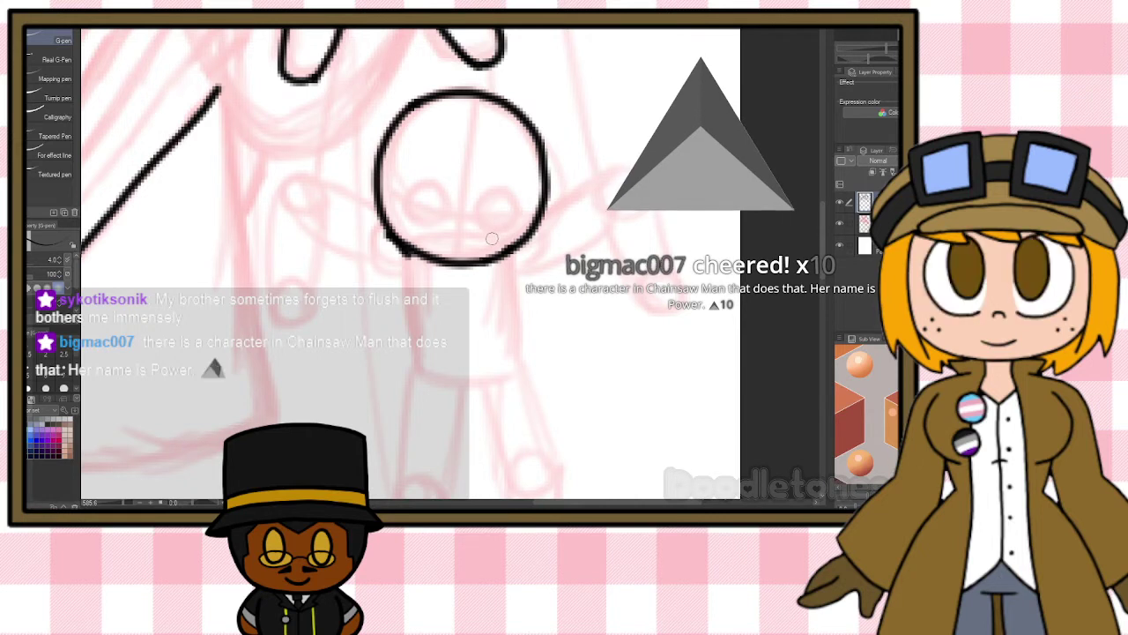
Erase the stray marks on the puppet's head outline and ink its two round eyes and a short straight mouth.
key("e")
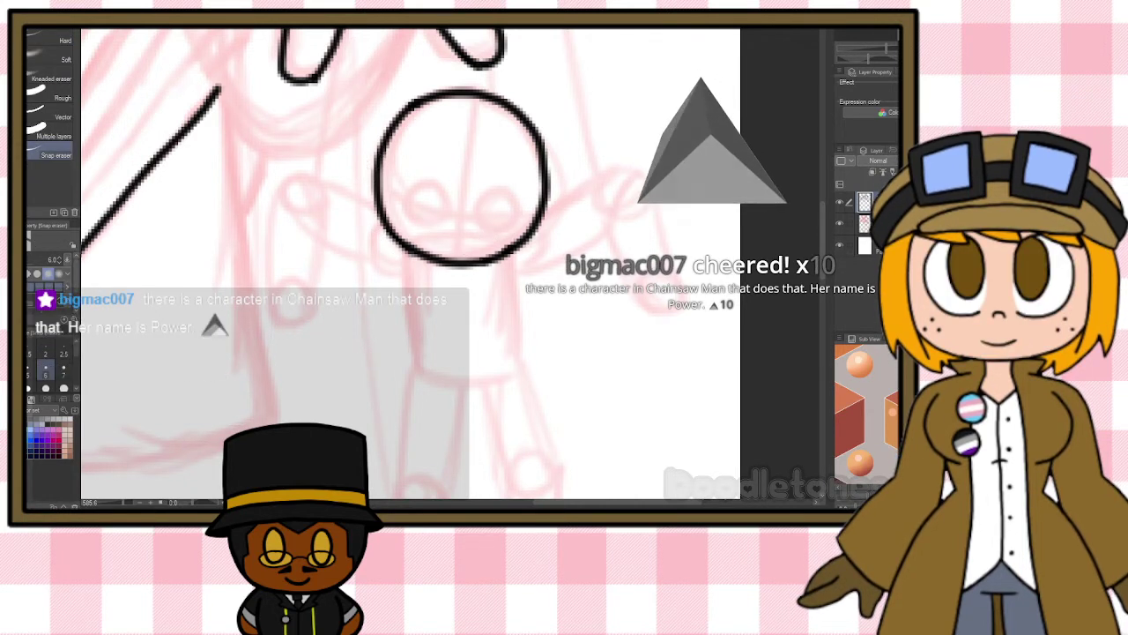
key("p")
mouse_move(437, 186)
left_mouse_down()
mouse_move(439, 216)
mouse_move(432, 187)
mouse_move(496, 194)
left_mouse_up()
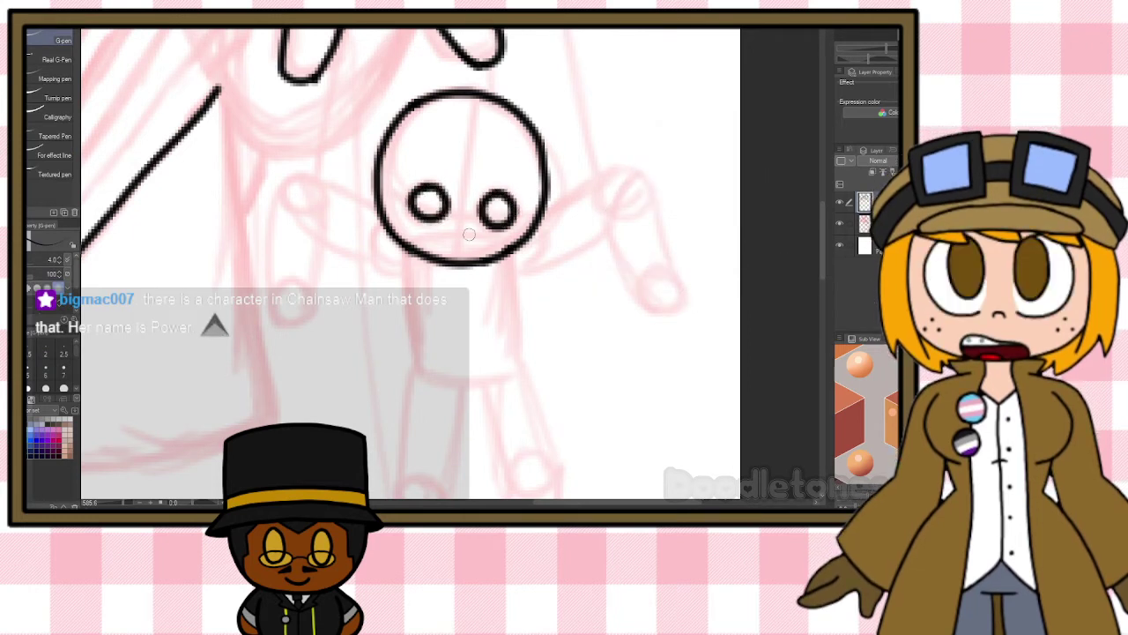
left_click_drag(443, 242, 476, 242)
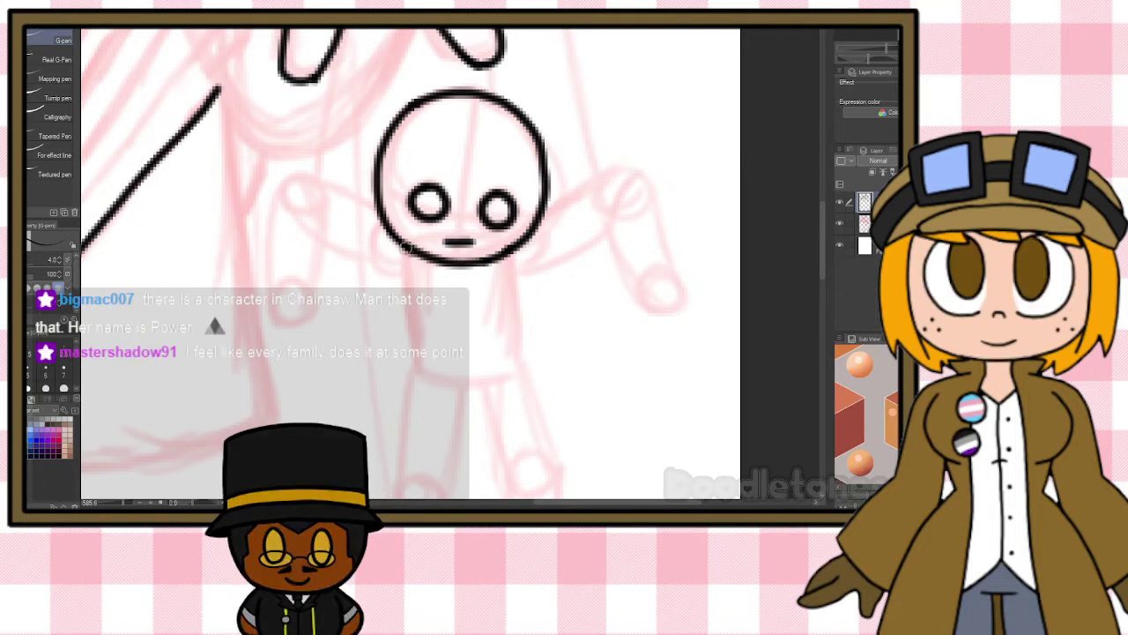
Ink the puppet's torso with its angled lower edge and a rounded shoulder joint on each side under the head.
mouse_move(405, 249)
left_mouse_down()
mouse_move(423, 382)
mouse_move(412, 367)
mouse_move(489, 396)
mouse_move(466, 384)
mouse_move(527, 360)
left_mouse_up()
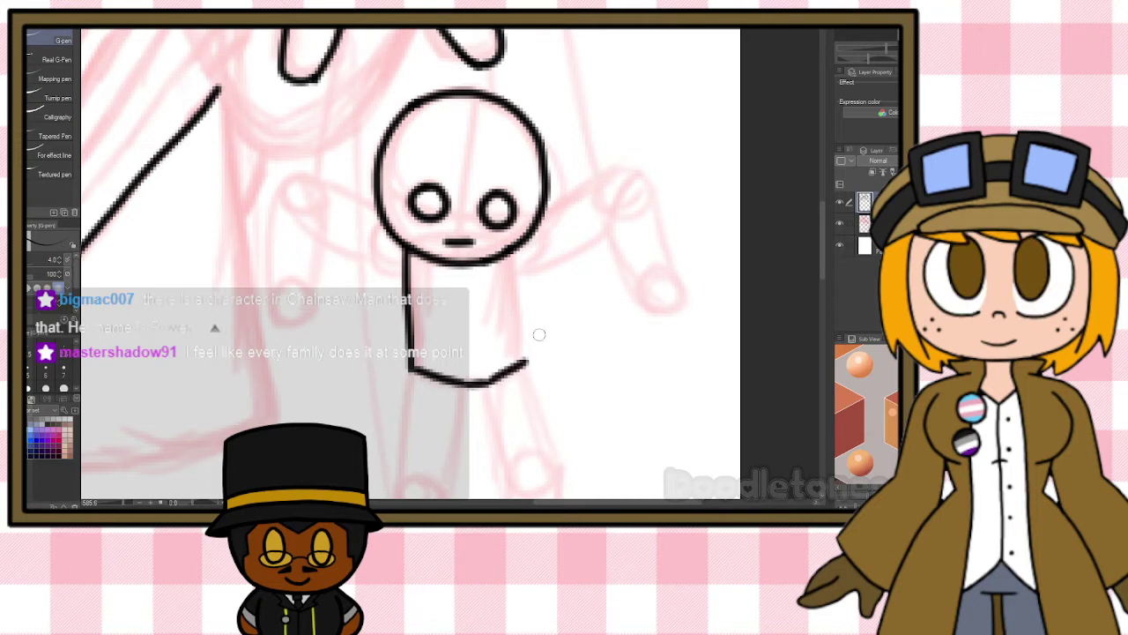
left_click_drag(515, 258, 525, 335)
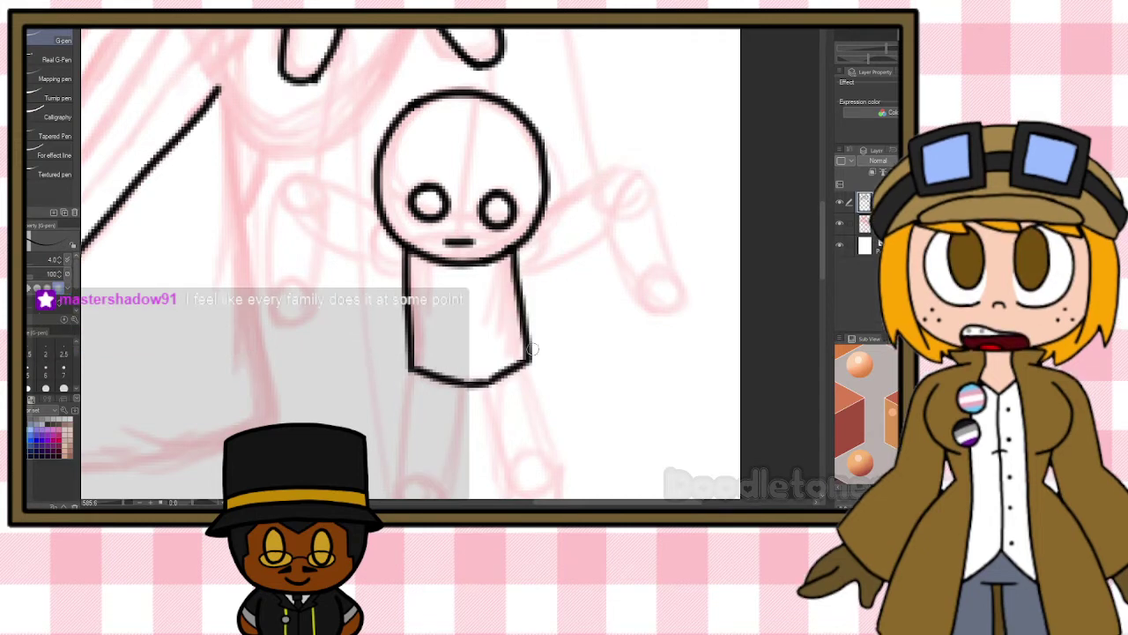
scroll(532, 212, "down", 3)
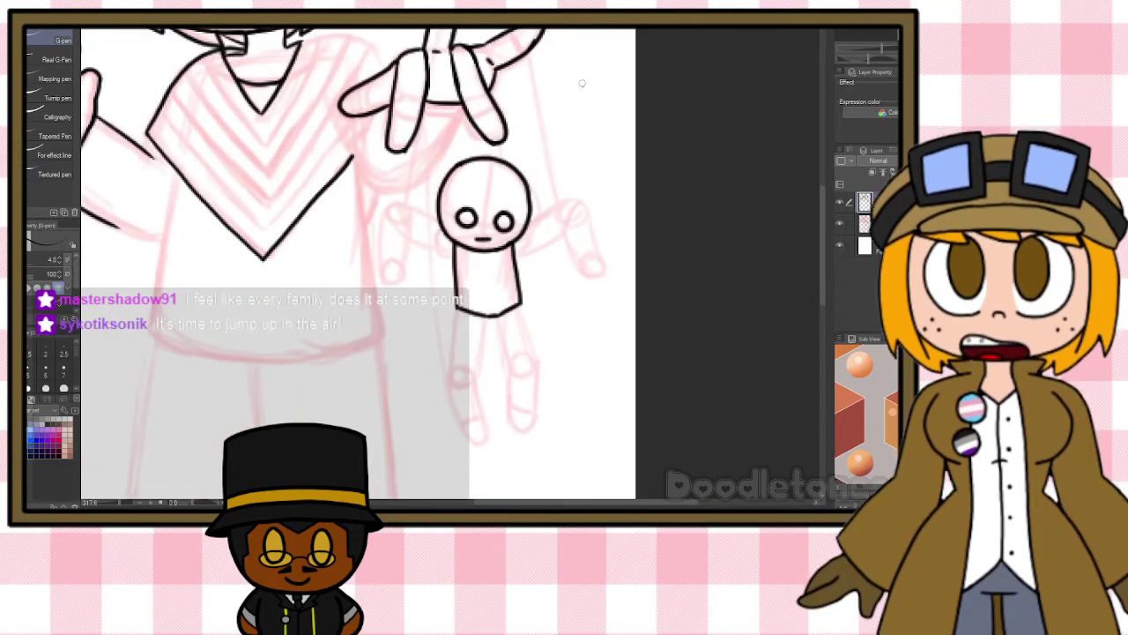
scroll(471, 205, "up", 3)
scroll(472, 205, "up", 2)
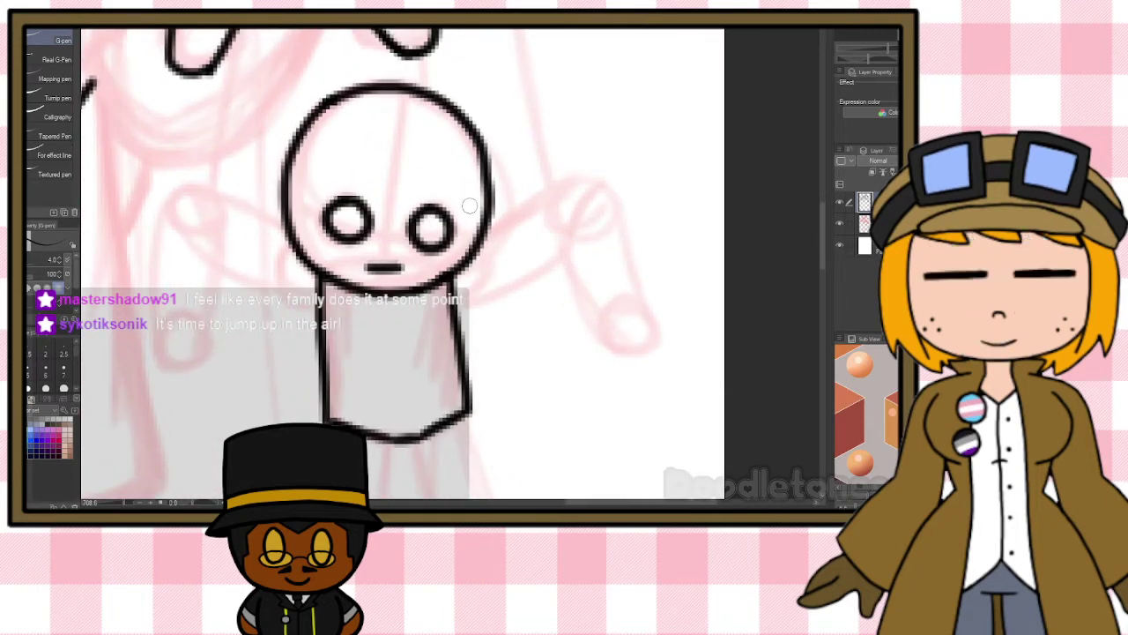
left_click_drag(291, 254, 291, 288)
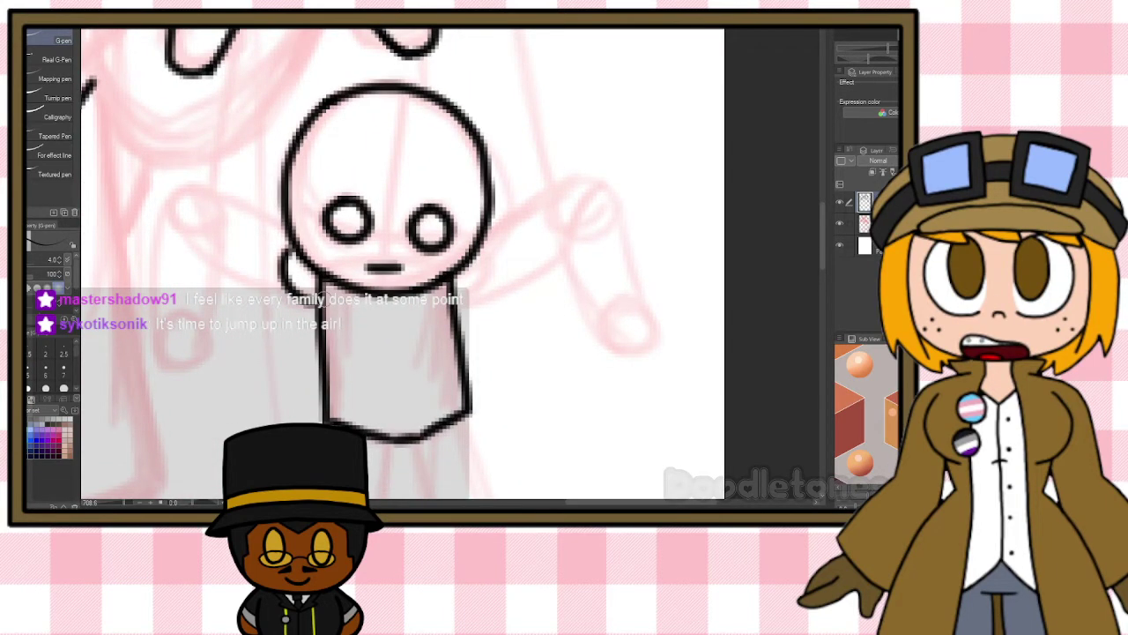
left_click_drag(481, 252, 484, 291)
Ink the puppet's arm nearest the character, with round elbow and hand joints, a forearm and an upper arm joined to the shoulder.
mouse_move(188, 184)
left_mouse_down()
mouse_move(218, 228)
mouse_move(191, 185)
left_mouse_up()
mouse_move(157, 332)
left_mouse_down()
mouse_move(197, 356)
mouse_move(196, 315)
left_mouse_up()
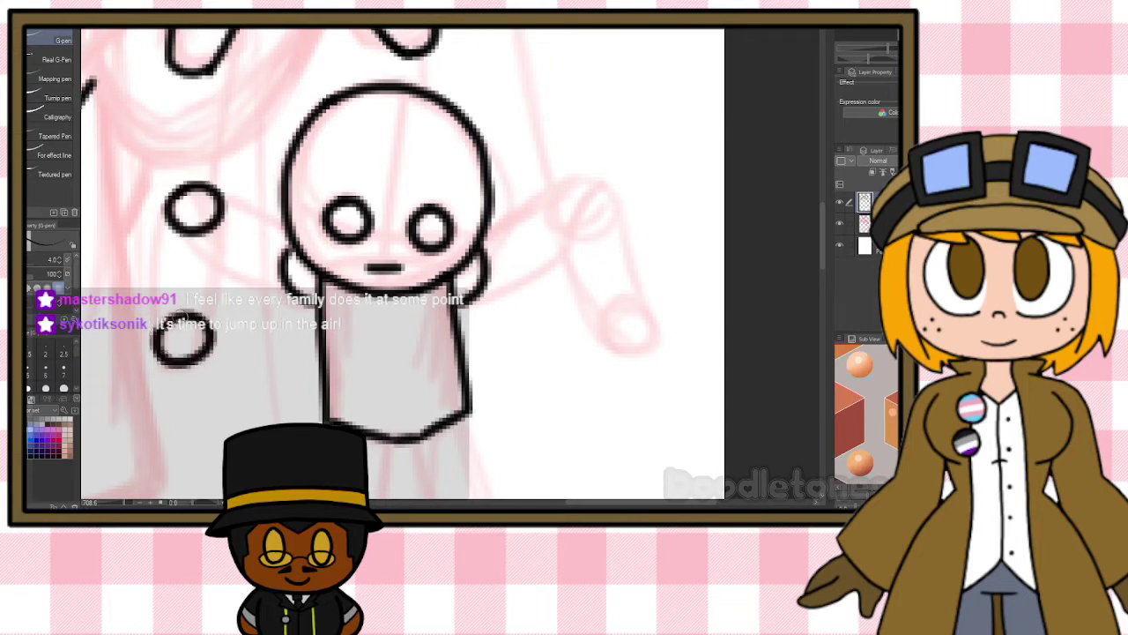
left_click_drag(164, 222, 153, 339)
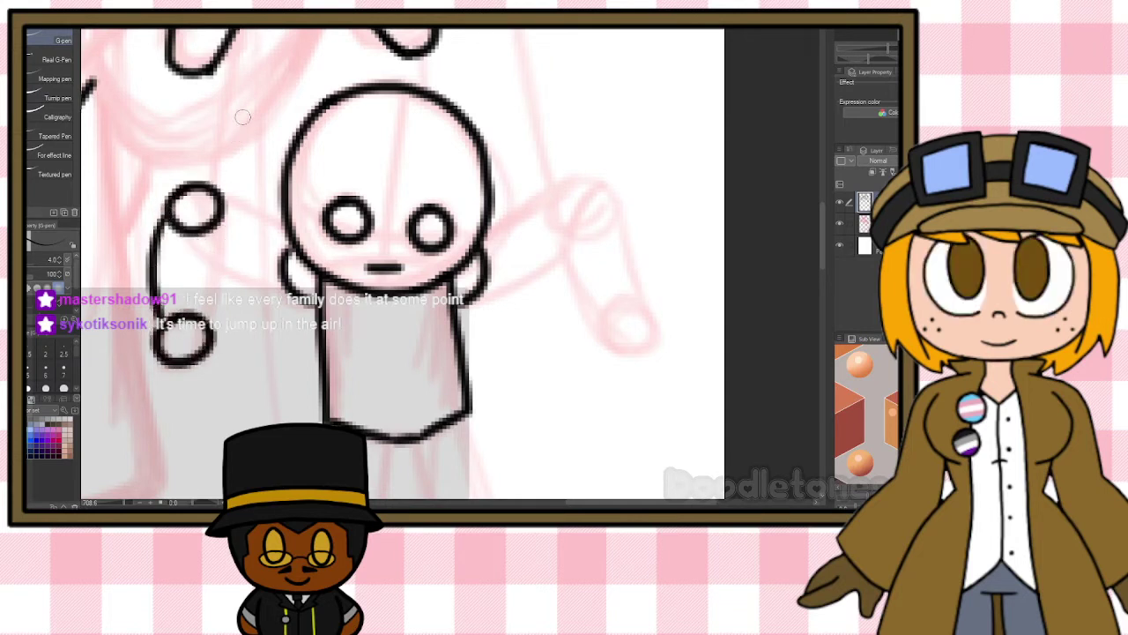
key("ctrl+z")
left_click_drag(165, 219, 155, 340)
left_click_drag(216, 226, 202, 324)
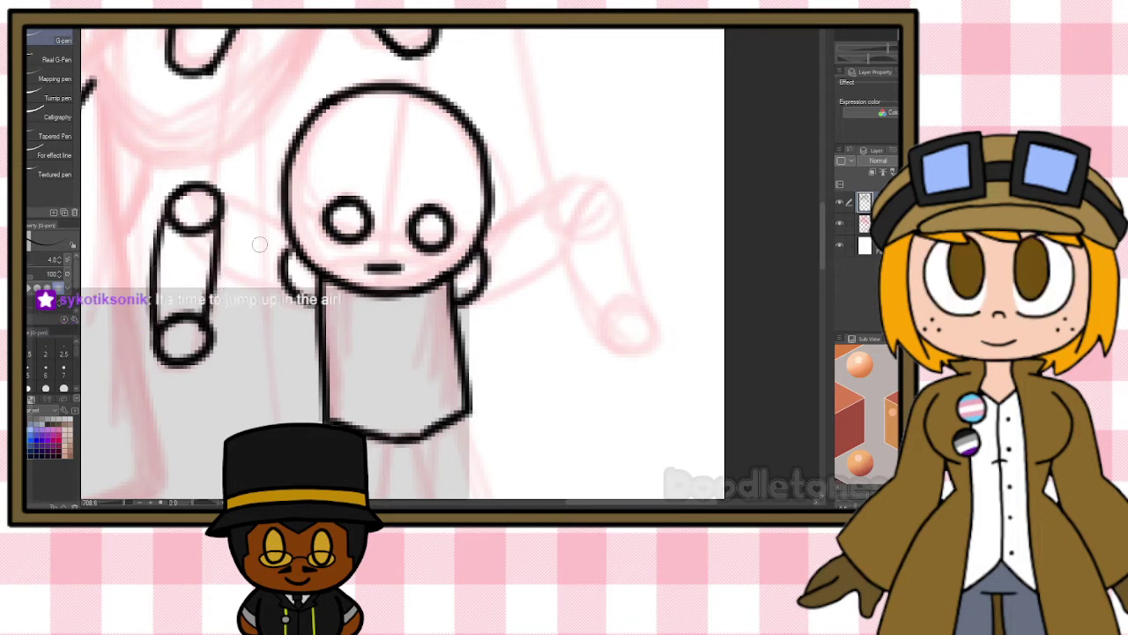
left_click_drag(226, 262, 291, 283)
left_click_drag(228, 200, 295, 236)
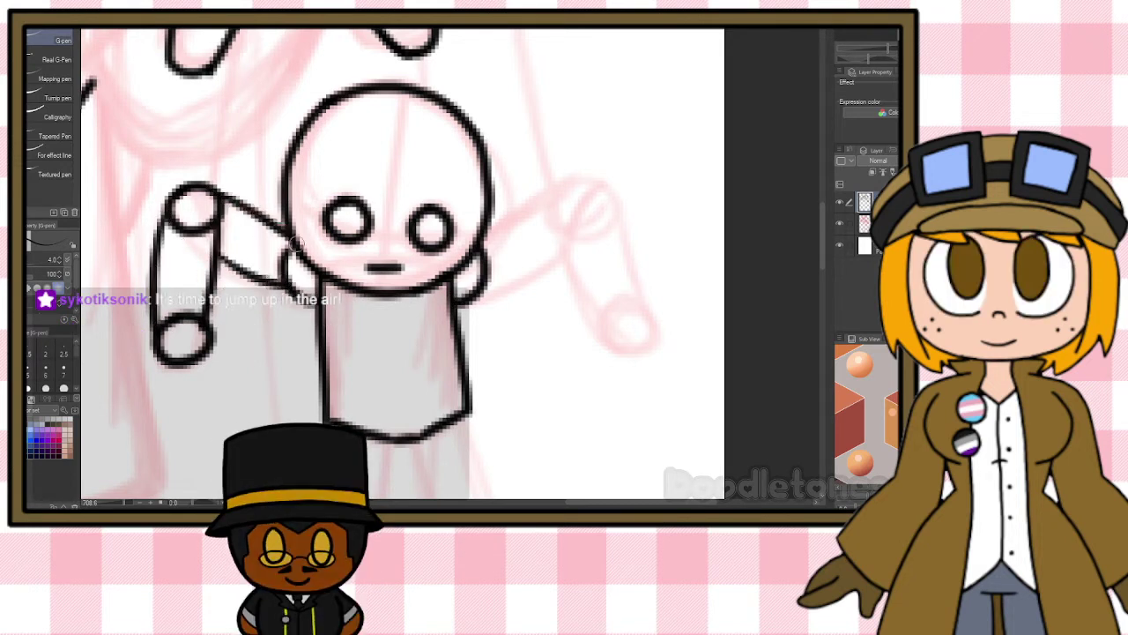
Ink the puppet's outer arm with round elbow and hand joints, both forearm lines and both upper arm lines.
mouse_move(584, 188)
left_mouse_down()
mouse_move(581, 234)
mouse_move(604, 195)
mouse_move(582, 175)
left_mouse_up()
mouse_move(626, 317)
left_mouse_down()
mouse_move(626, 351)
mouse_move(628, 304)
left_mouse_up()
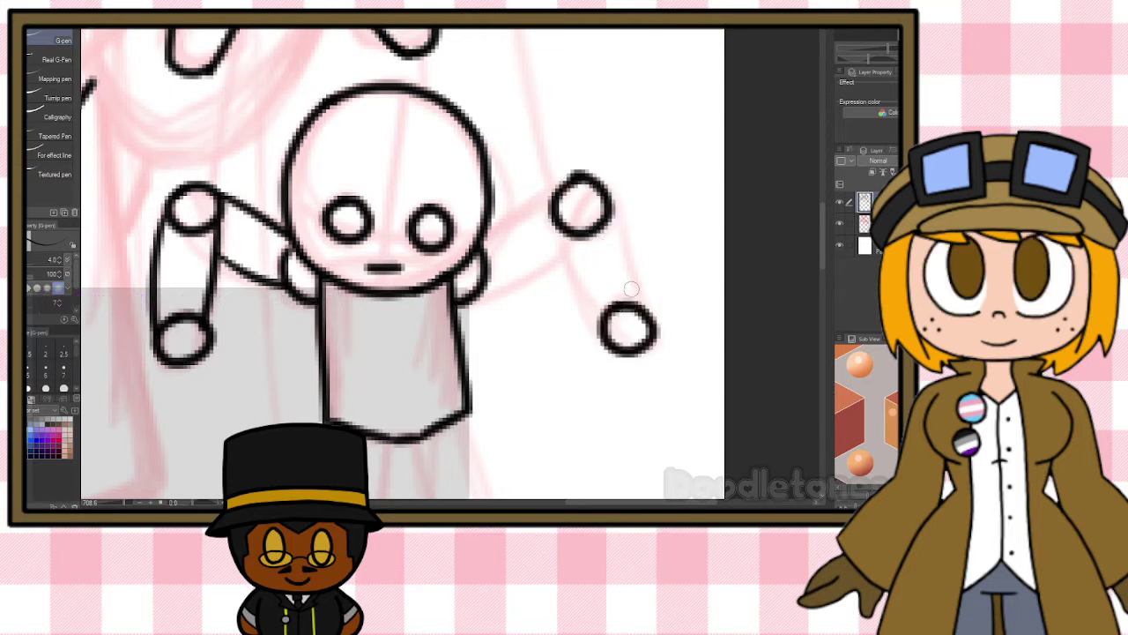
left_click_drag(558, 222, 602, 334)
left_click_drag(608, 208, 645, 314)
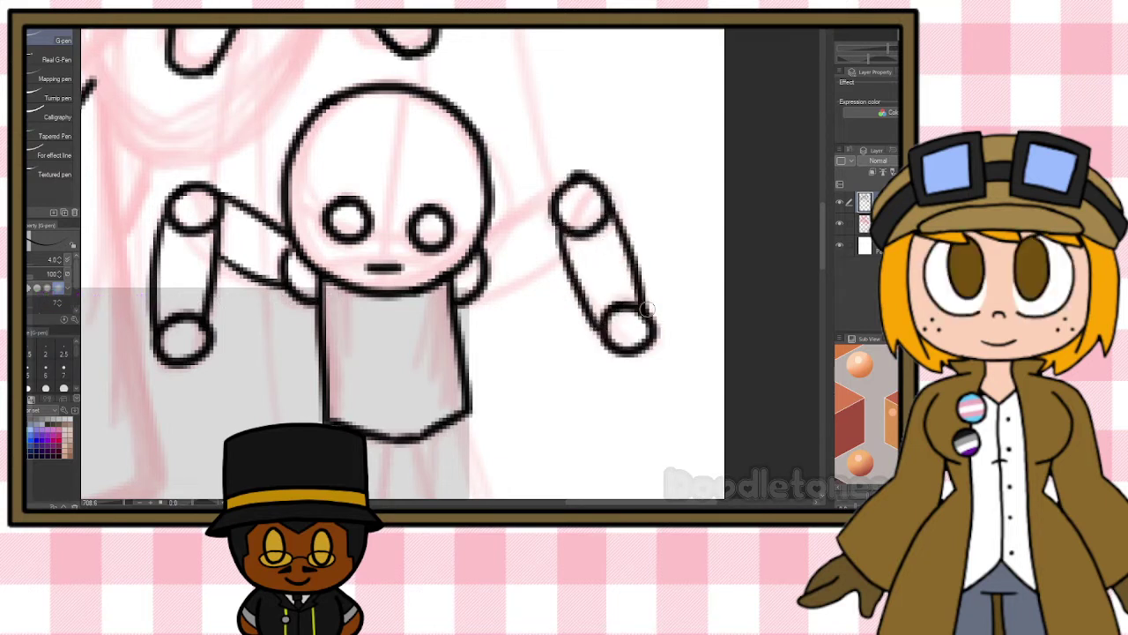
left_click_drag(479, 293, 564, 237)
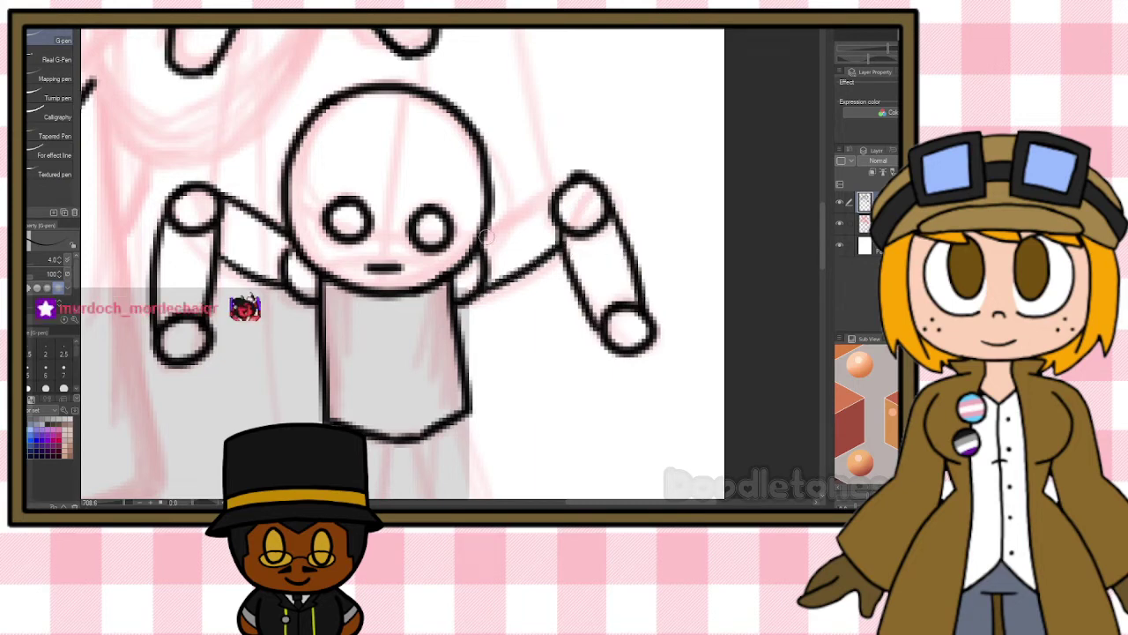
left_click_drag(488, 235, 575, 181)
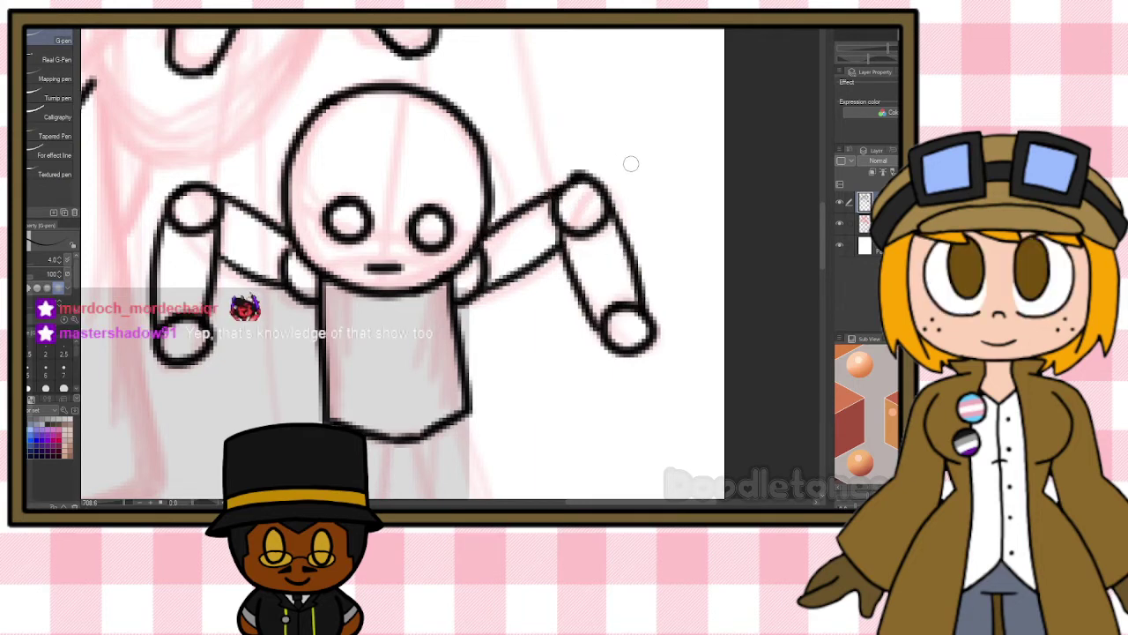
Ink the inner thigh line of the puppet's outer leg and the round knee and foot joints of both legs.
scroll(631, 164, "down", 10)
scroll(667, 174, "down", 2)
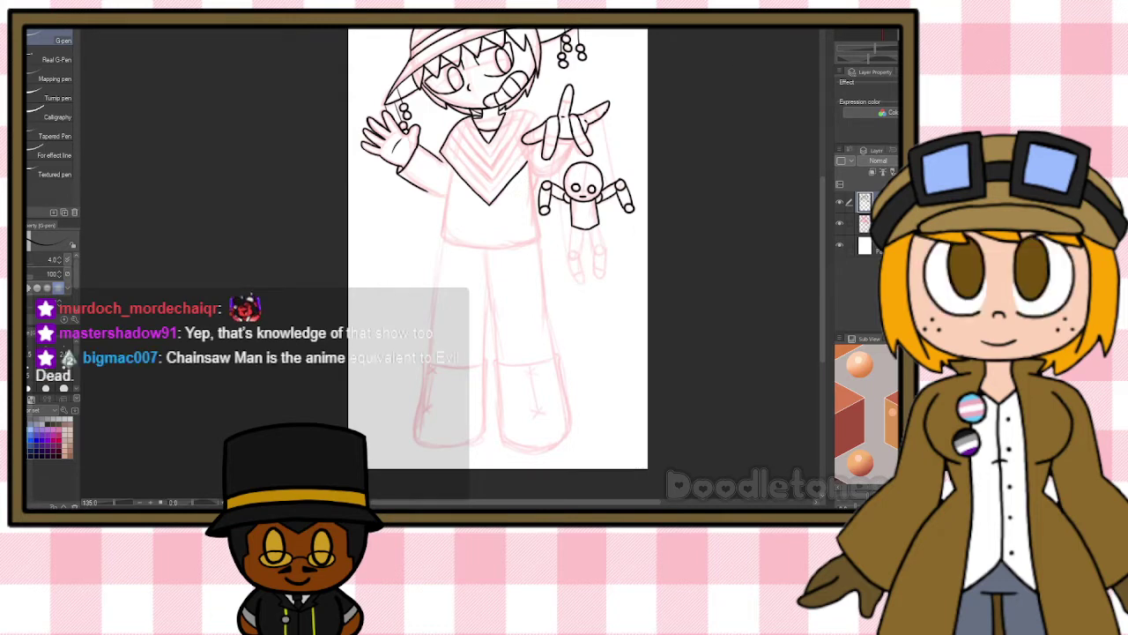
scroll(593, 218, "up", 5)
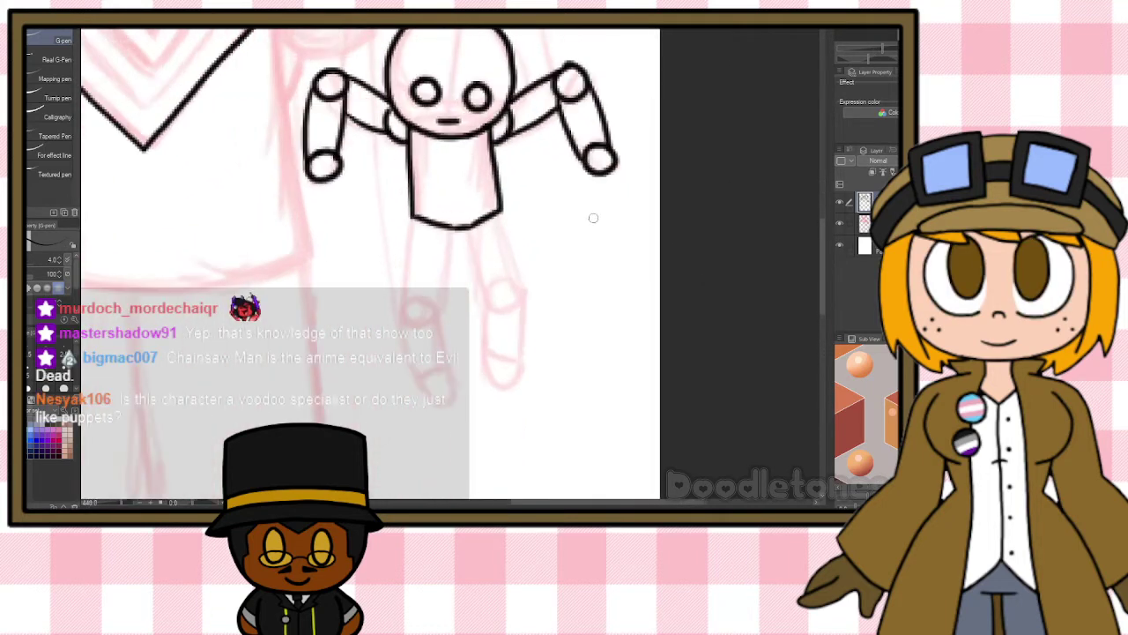
scroll(592, 218, "up", 1)
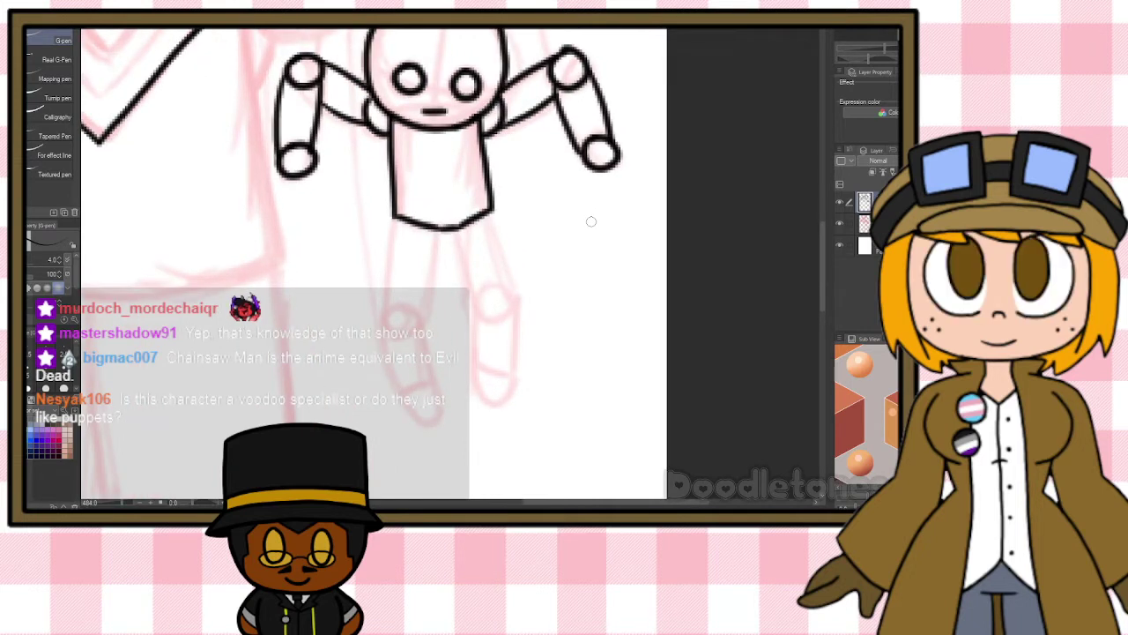
mouse_move(450, 234)
left_mouse_down()
mouse_move(483, 303)
mouse_move(474, 310)
mouse_move(499, 291)
left_mouse_up()
mouse_move(405, 305)
left_mouse_down()
mouse_move(417, 318)
mouse_move(413, 308)
left_mouse_up()
mouse_move(434, 394)
left_mouse_down()
mouse_move(407, 407)
mouse_move(436, 397)
left_mouse_up()
mouse_move(504, 377)
left_mouse_down()
mouse_move(509, 401)
mouse_move(505, 379)
left_mouse_up()
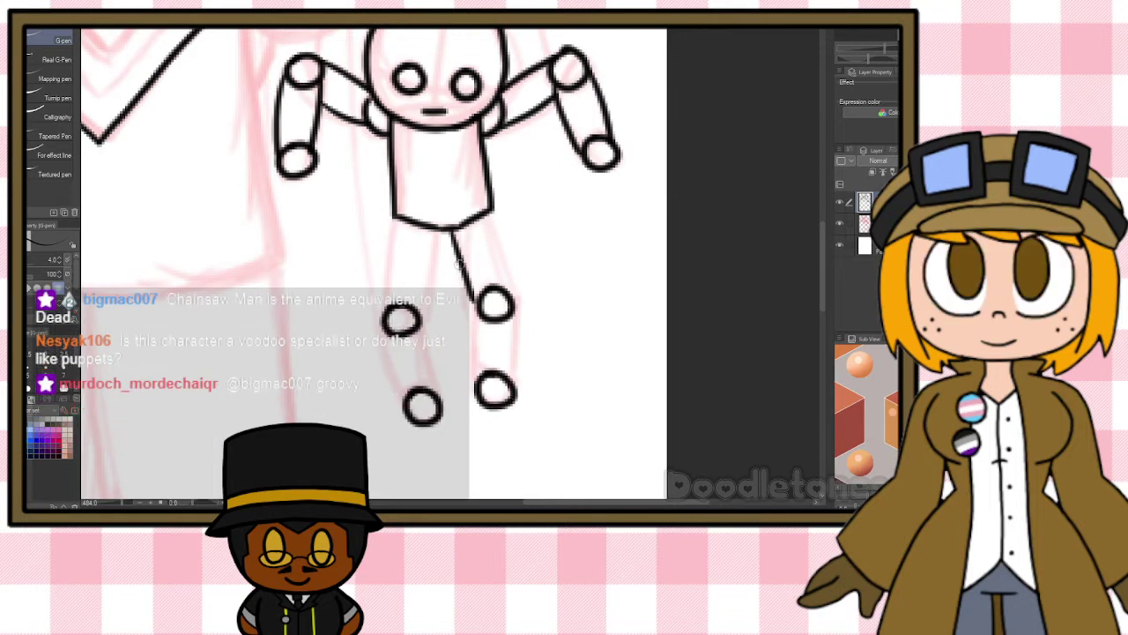
Ink the remaining thigh lines and both lower legs of the puppet, connecting the torso, knee and foot joints.
left_click_drag(393, 224, 388, 305)
left_click_drag(435, 227, 421, 316)
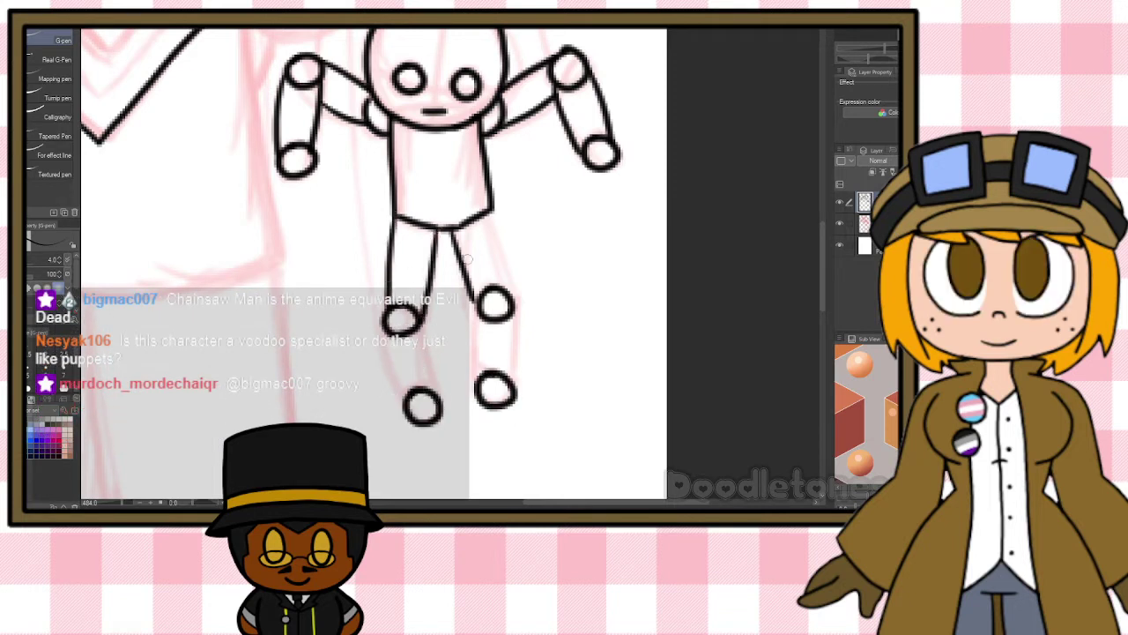
mouse_move(490, 215)
left_mouse_down()
mouse_move(516, 299)
mouse_move(498, 318)
mouse_move(476, 320)
mouse_move(475, 310)
mouse_move(476, 385)
left_mouse_up()
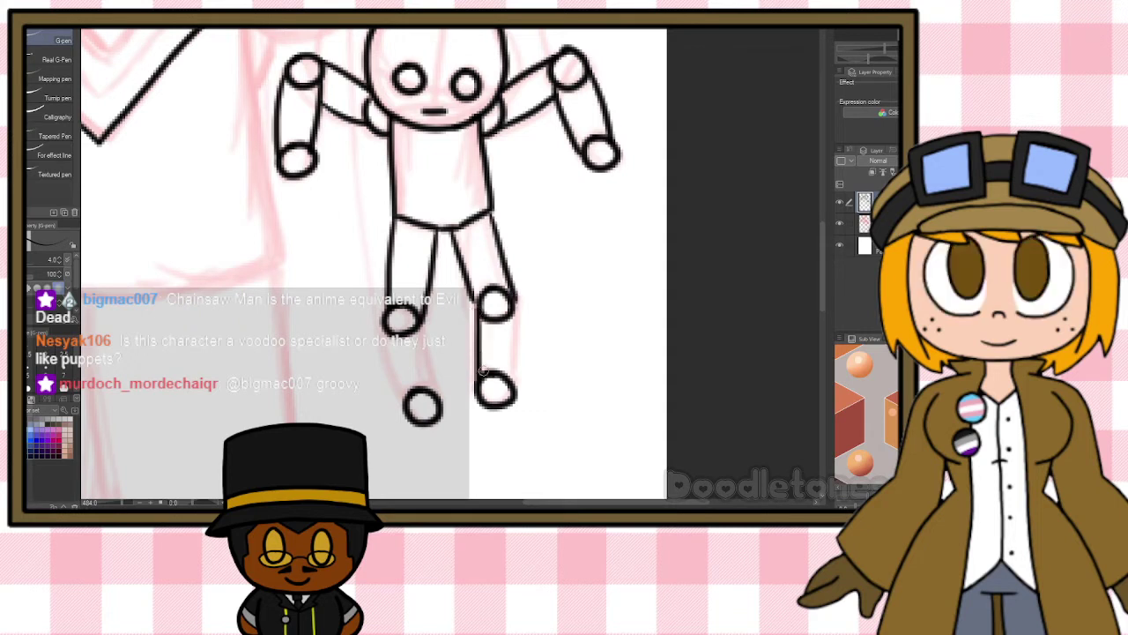
left_click_drag(513, 306, 515, 384)
left_click_drag(418, 329, 433, 393)
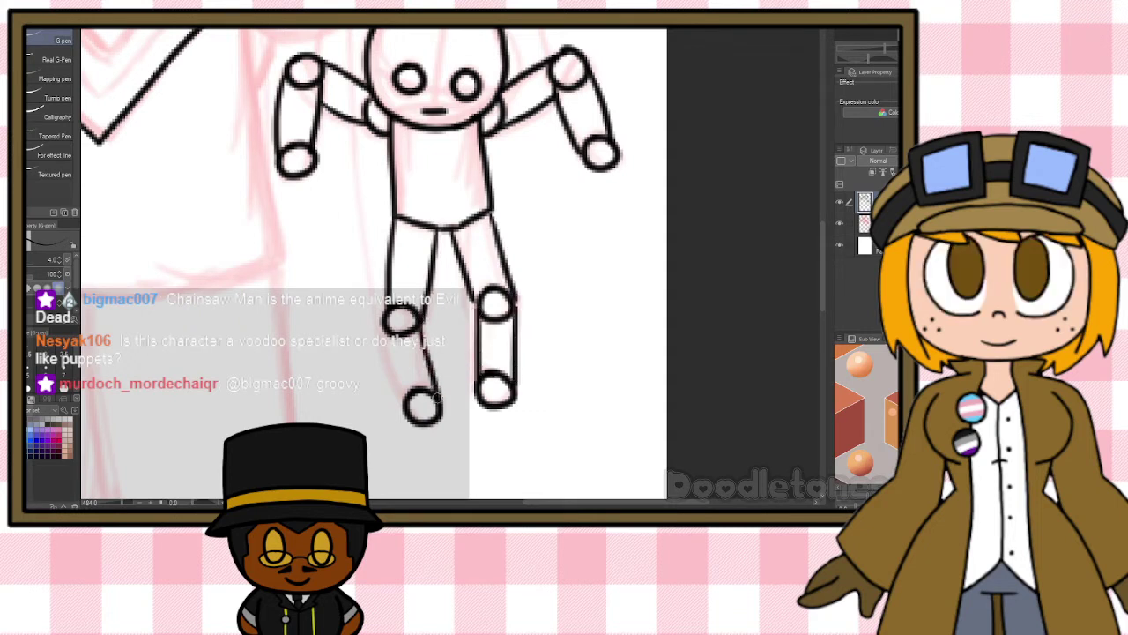
left_click_drag(381, 330, 403, 398)
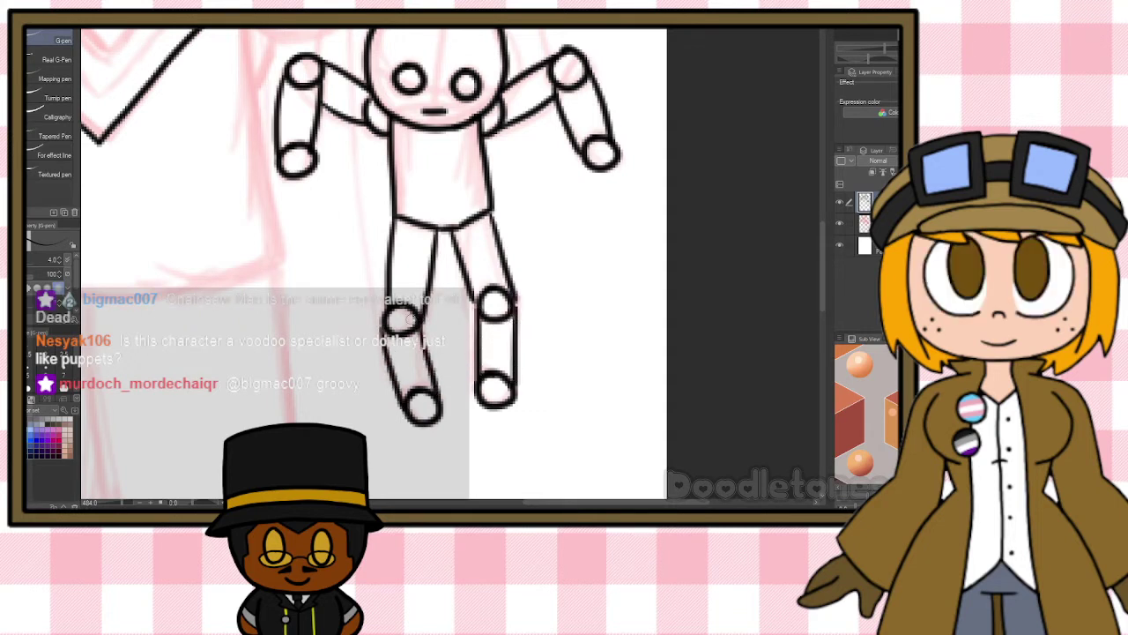
Reduce the pen size to 3.0 and ink a curved line across each of the puppeteer hand's two lowered fingers.
scroll(512, 200, "down", 2)
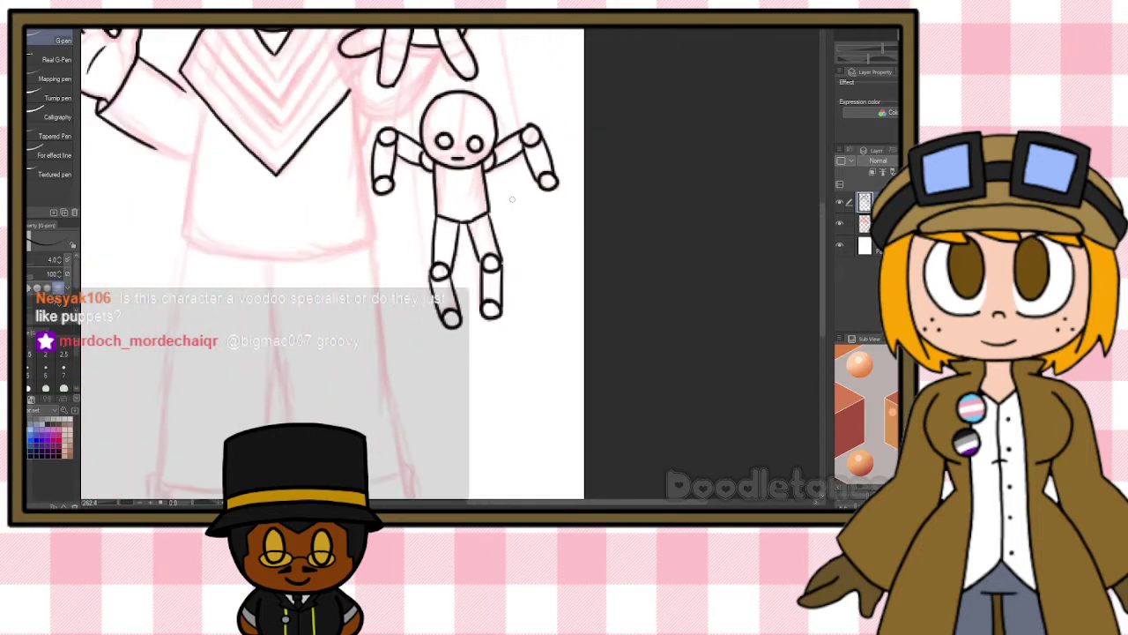
scroll(512, 199, "up", 2)
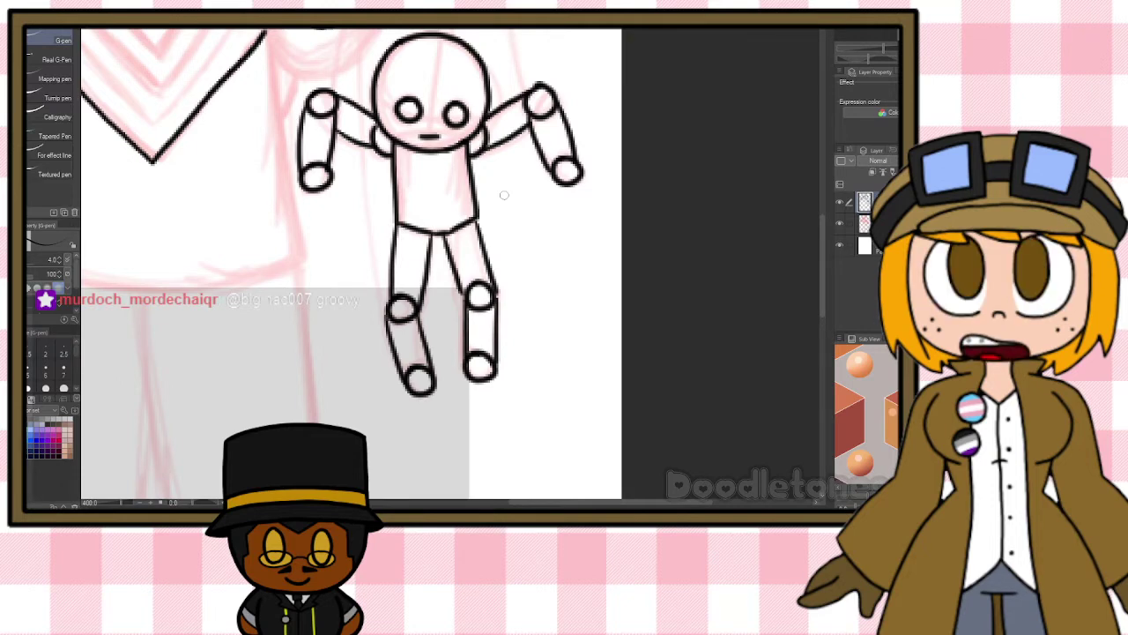
left_click_drag(819, 263, 815, 221)
key("bracketleft")
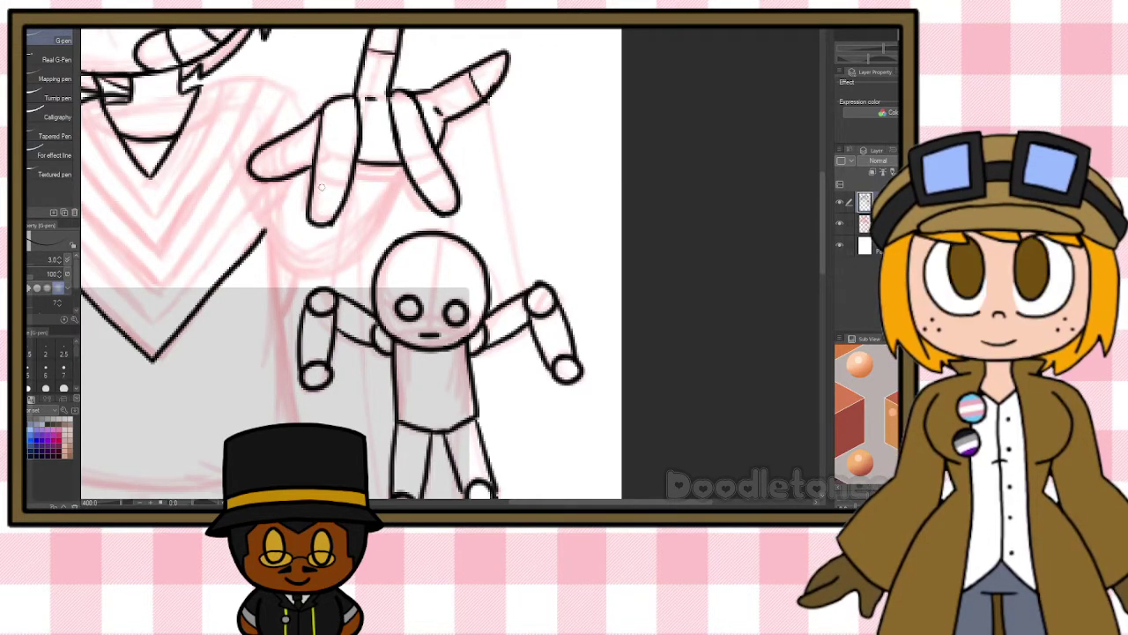
left_click_drag(318, 180, 344, 191)
left_click_drag(419, 187, 443, 172)
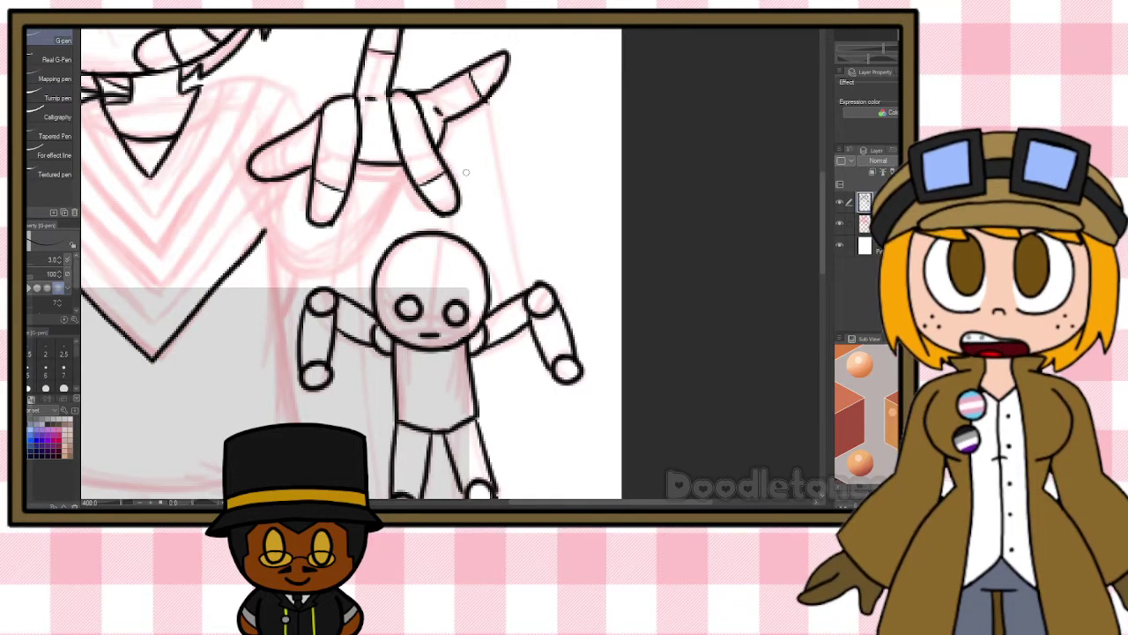
scroll(508, 344, "down", 3)
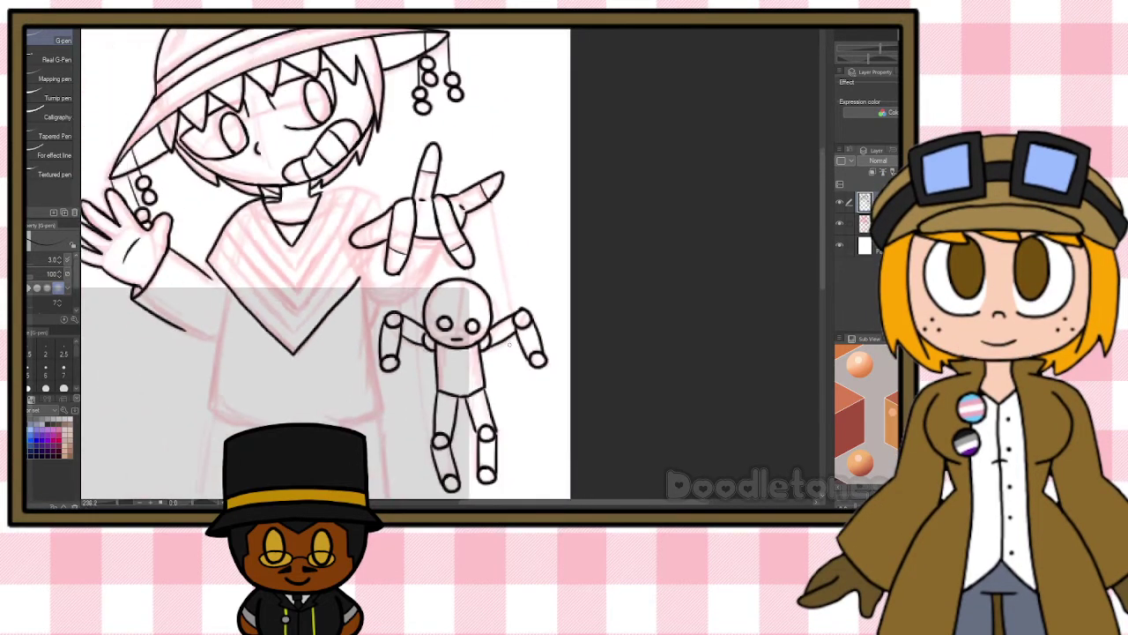
scroll(509, 344, "down", 1)
scroll(537, 357, "up", 4)
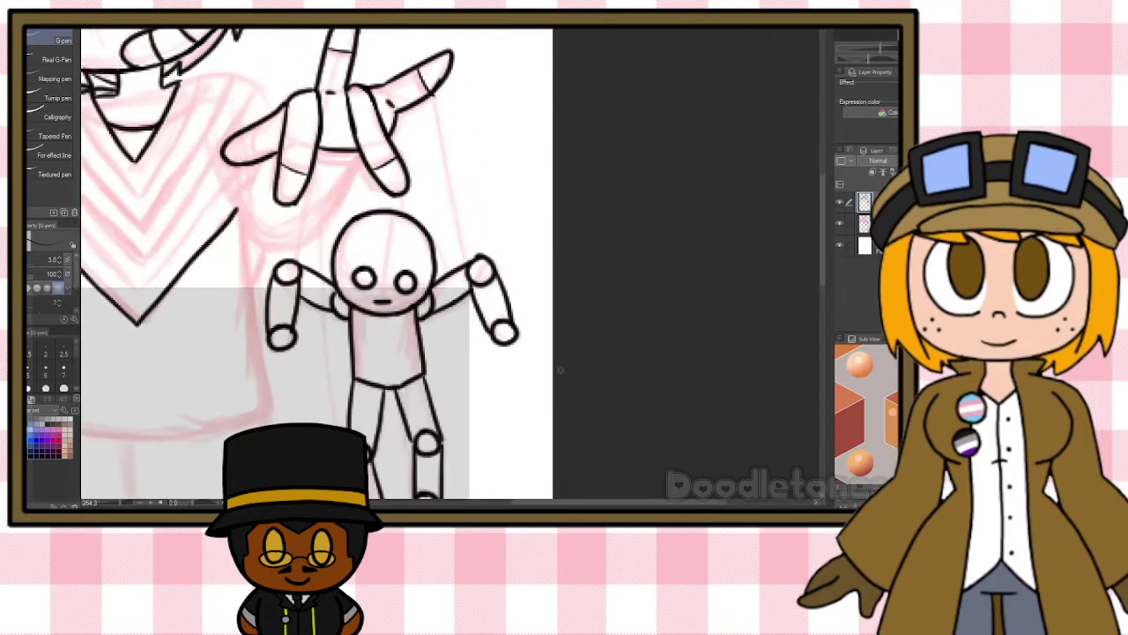
left_click_drag(434, 93, 468, 261)
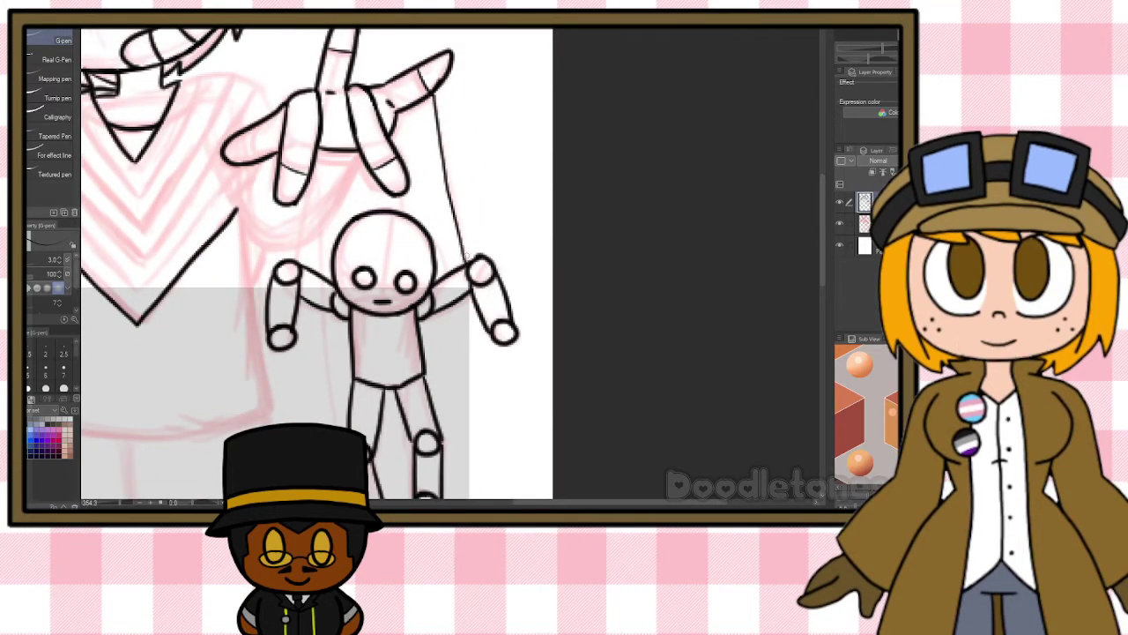
left_click_drag(308, 181, 304, 256)
left_click_drag(334, 99, 333, 253)
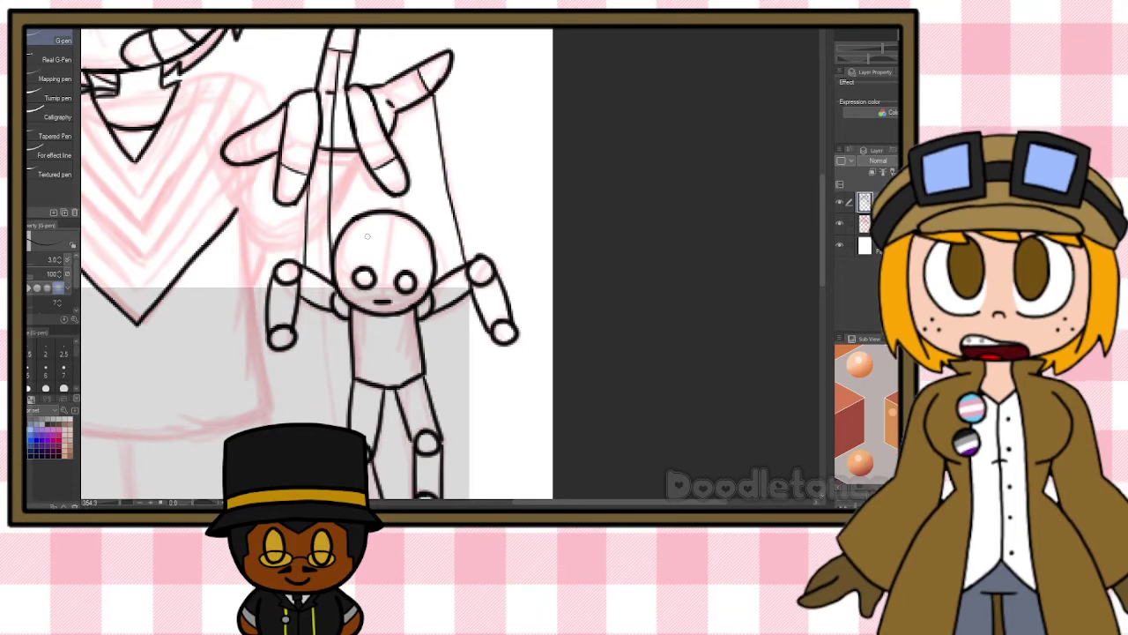
key("ctrl+z")
key("ctrl+z")
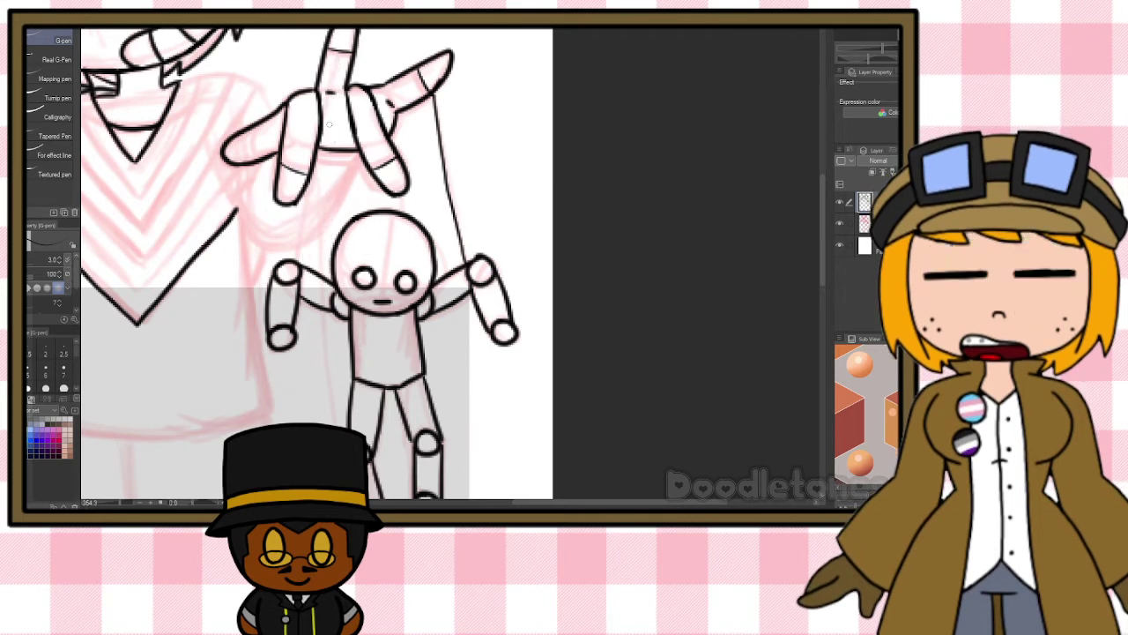
key("ctrl+z")
Ink the string from the line on the hand's outstretched outer finger down to the puppet's outer elbow, thickening its attachment point.
left_click_drag(434, 96, 463, 260)
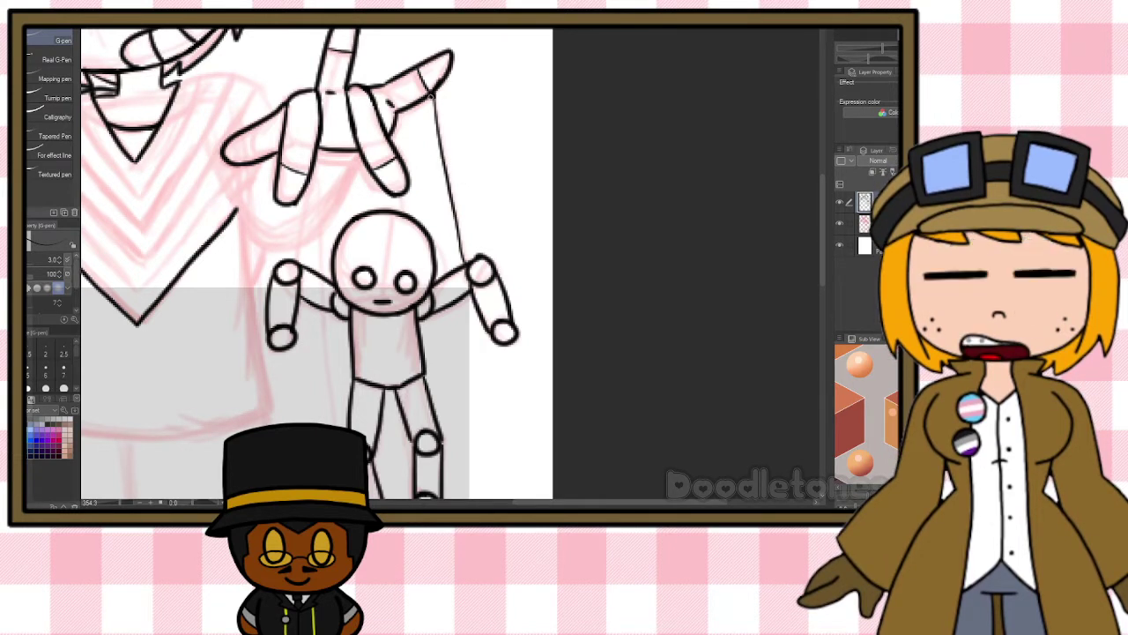
left_click_drag(434, 93, 449, 160)
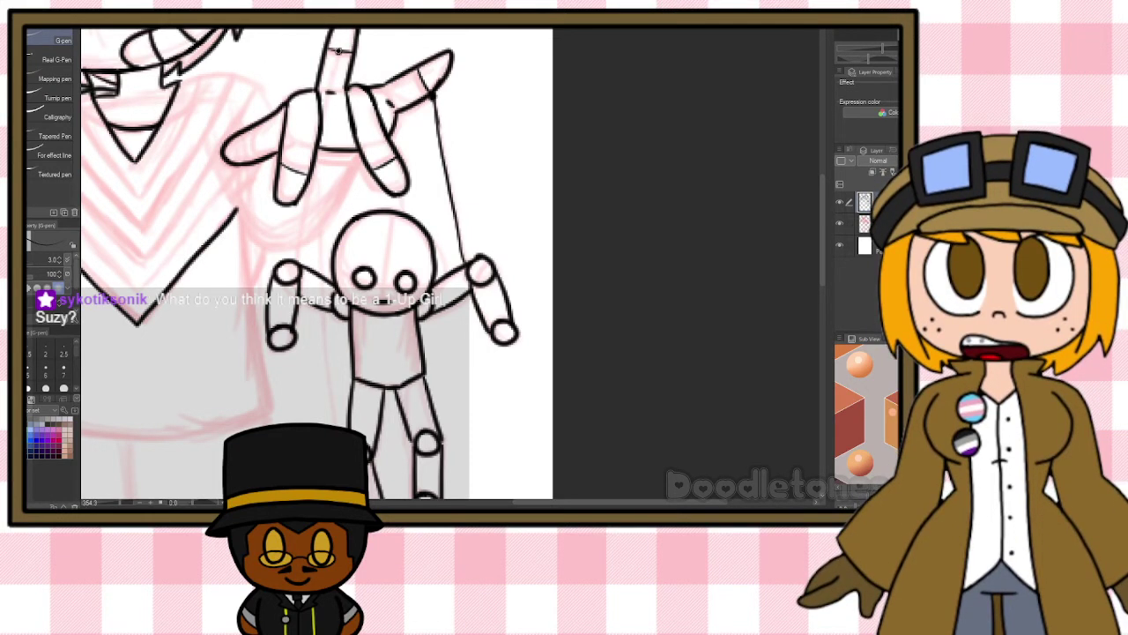
Ink the string from the joint line on the puppeteer hand's upright finger down to the puppet's inner elbow.
left_click_drag(336, 53, 305, 247)
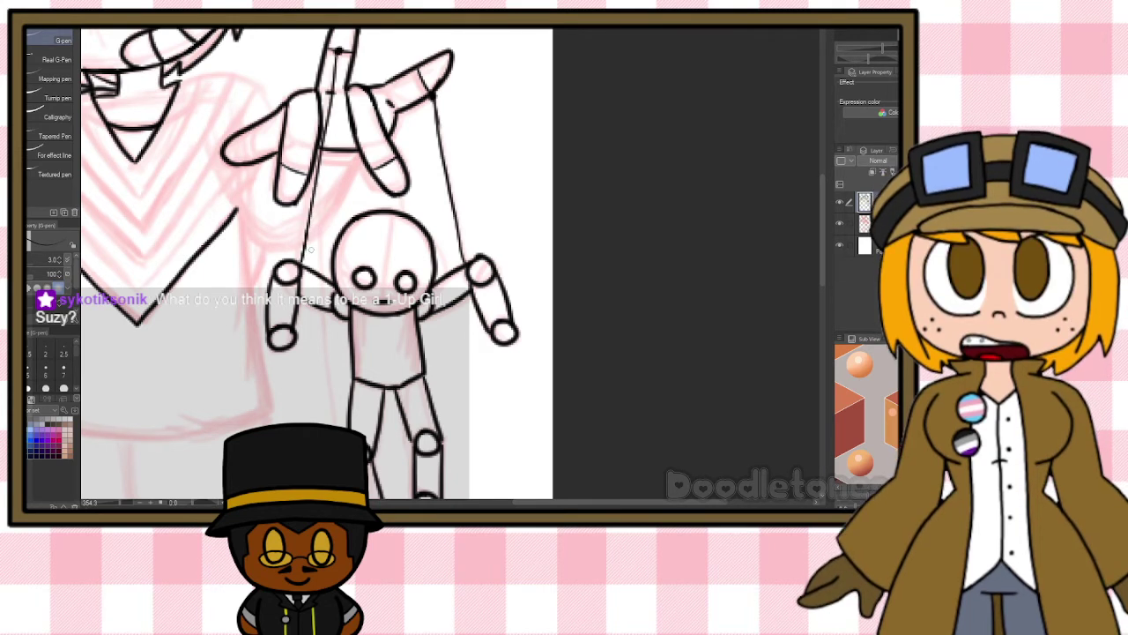
scroll(425, 326, "down", 3)
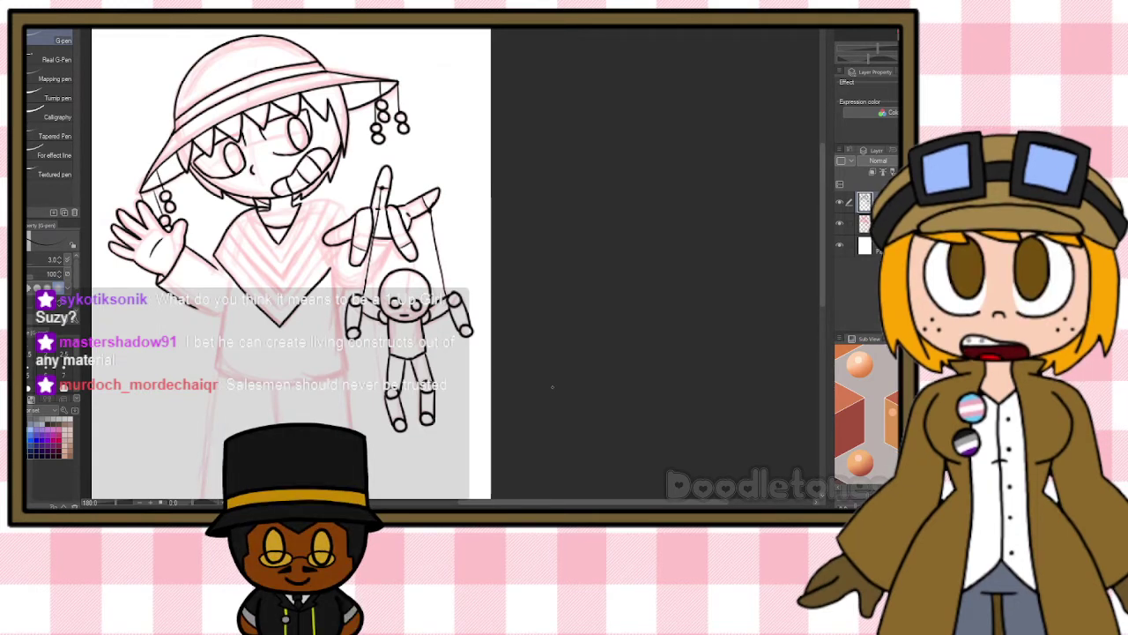
Check the inked hat, face, puppeteer hand and puppet strings against the sketch at several magnifications.
scroll(547, 373, "down", 1)
scroll(547, 373, "up", 1)
scroll(546, 372, "up", 2)
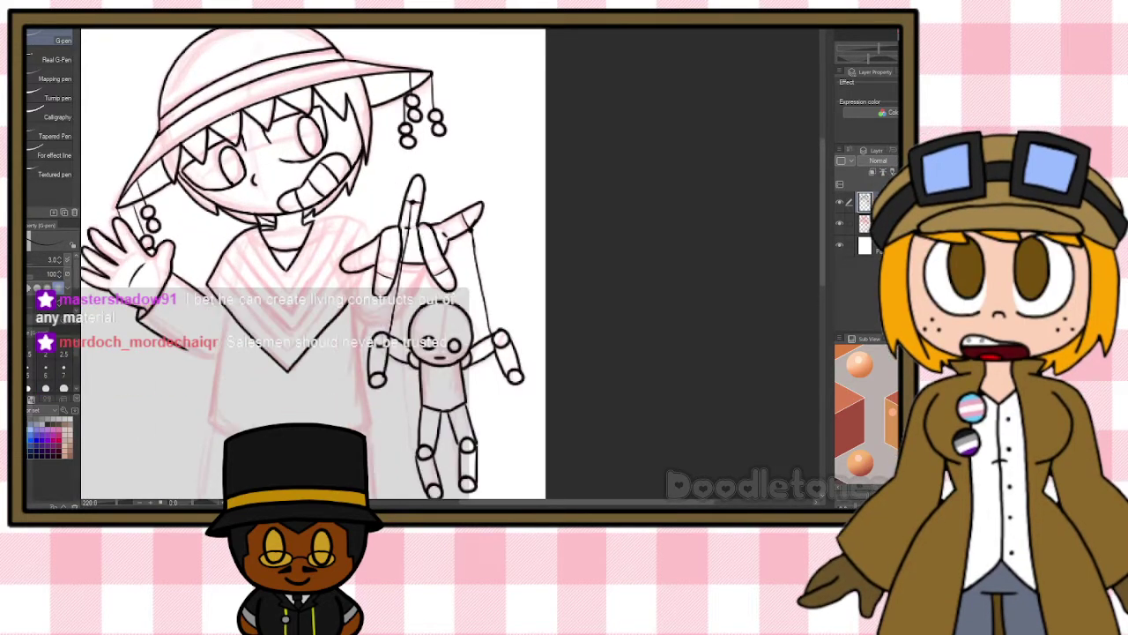
scroll(233, 114, "up", 2)
scroll(233, 114, "down", 1)
scroll(233, 114, "up", 1)
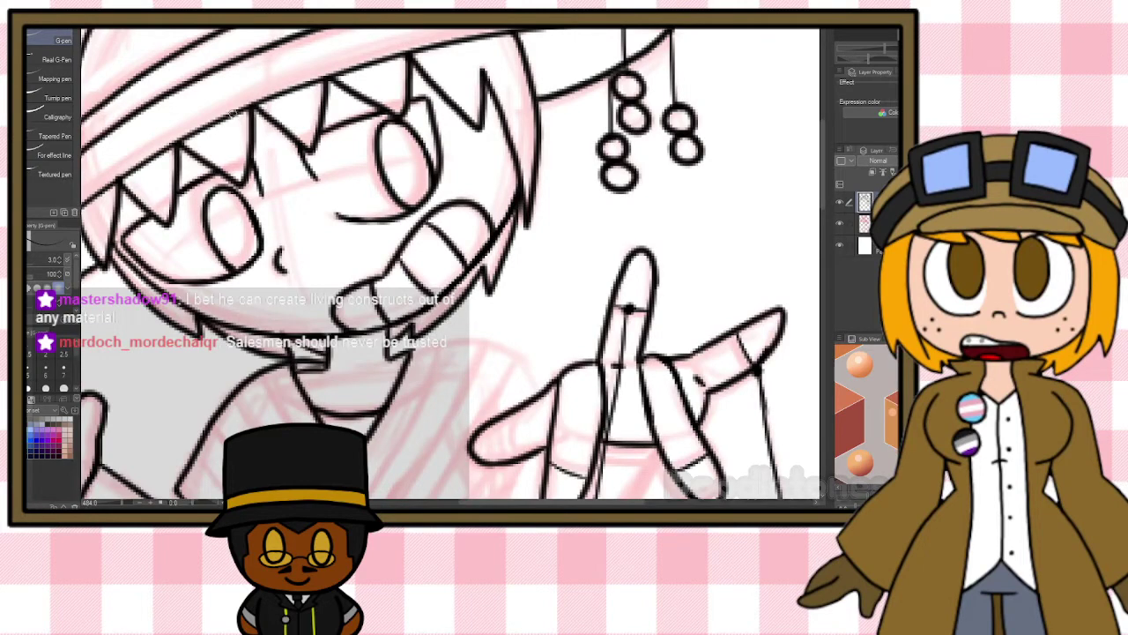
scroll(234, 115, "down", 3)
scroll(234, 114, "up", 1)
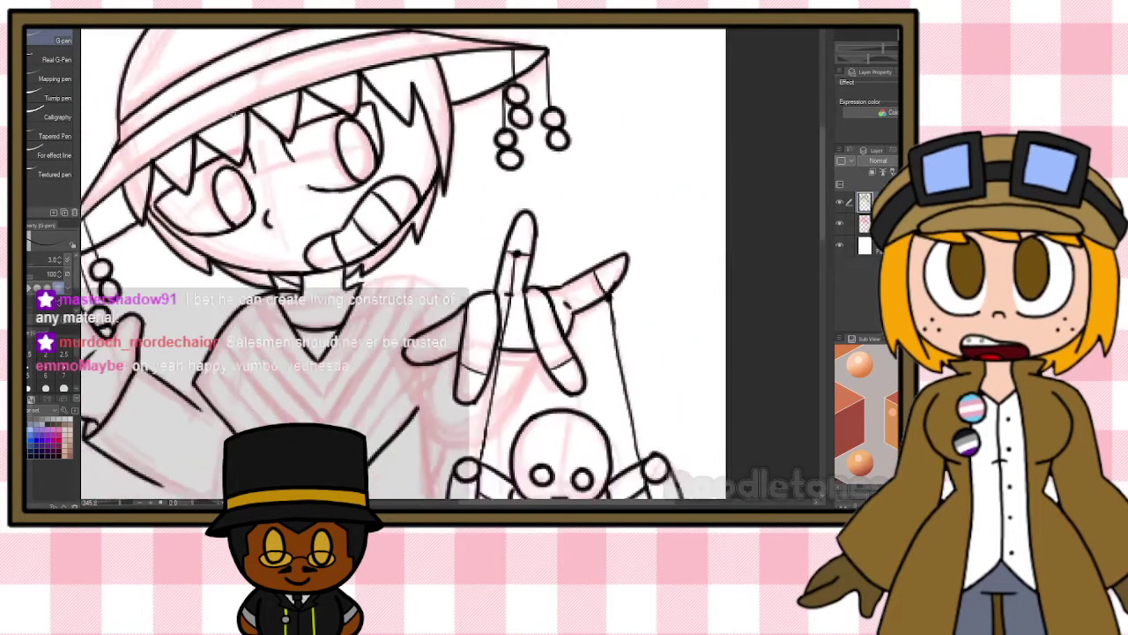
scroll(234, 115, "down", 2)
scroll(328, 209, "down", 1)
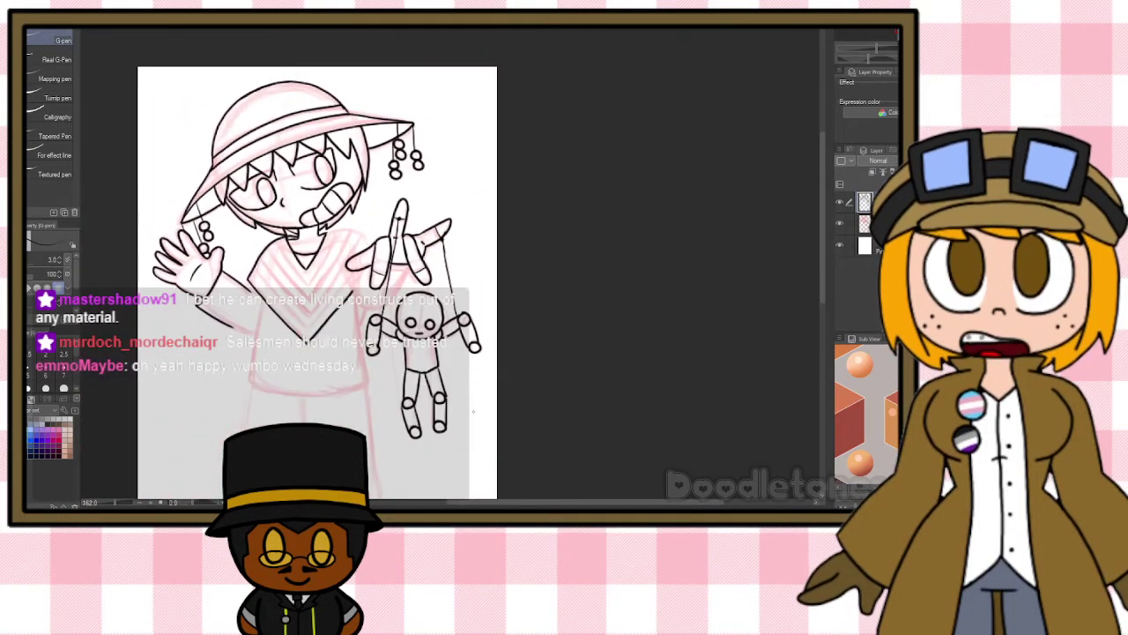
Ink a string from the hand down to the puppet's inner knee and a short string between the lowered finger and the puppet's head.
scroll(473, 403, "up", 4)
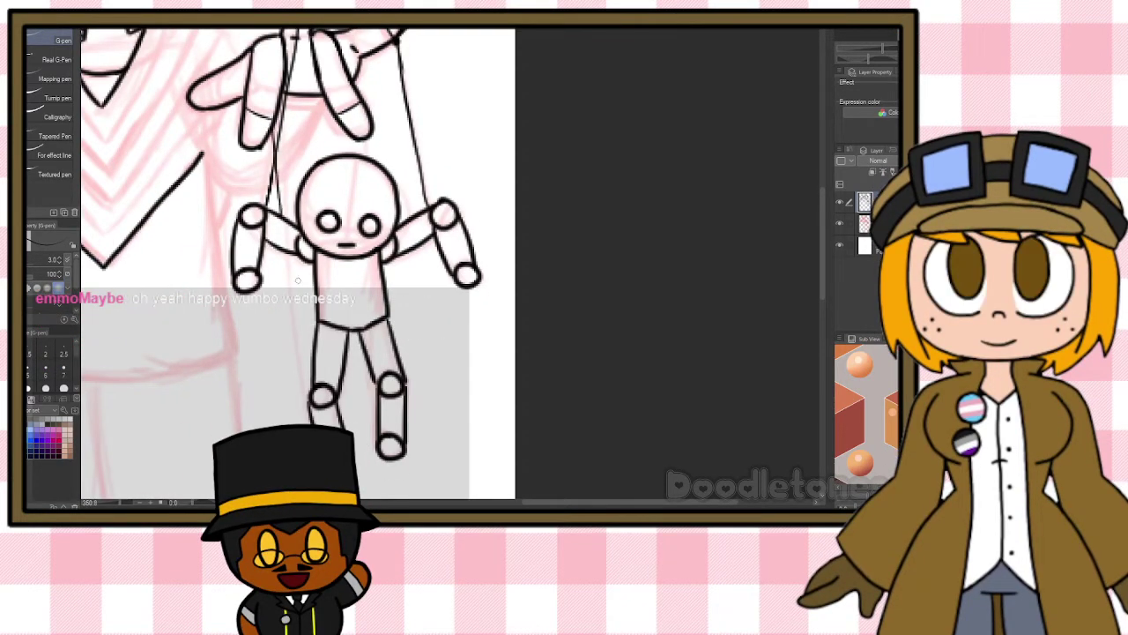
left_click_drag(303, 361, 311, 403)
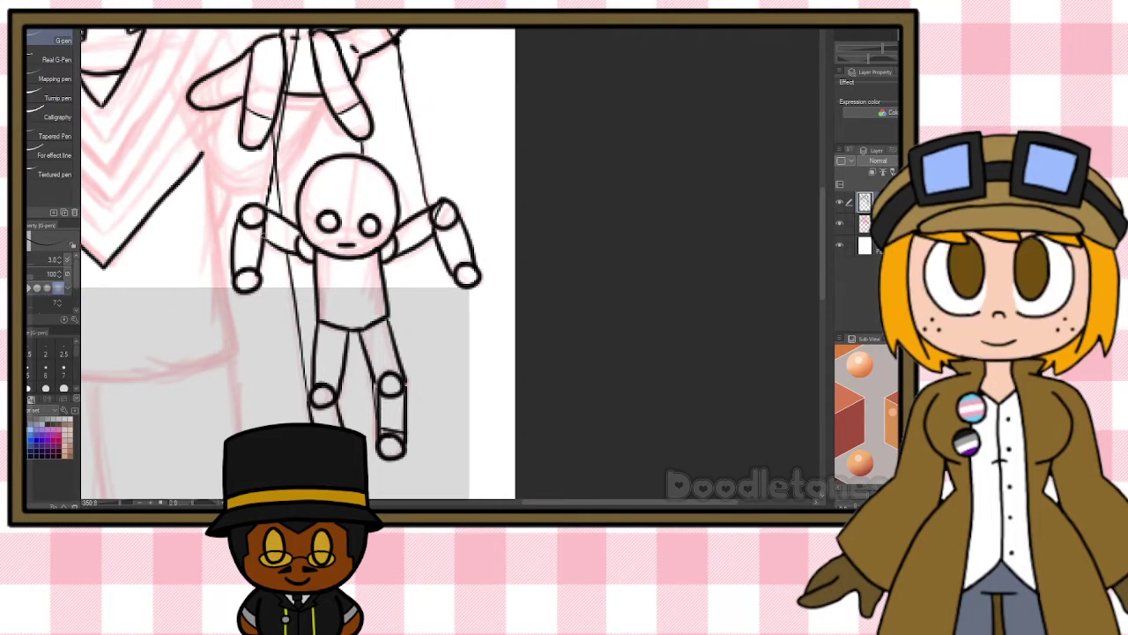
scroll(303, 152, "down", 6)
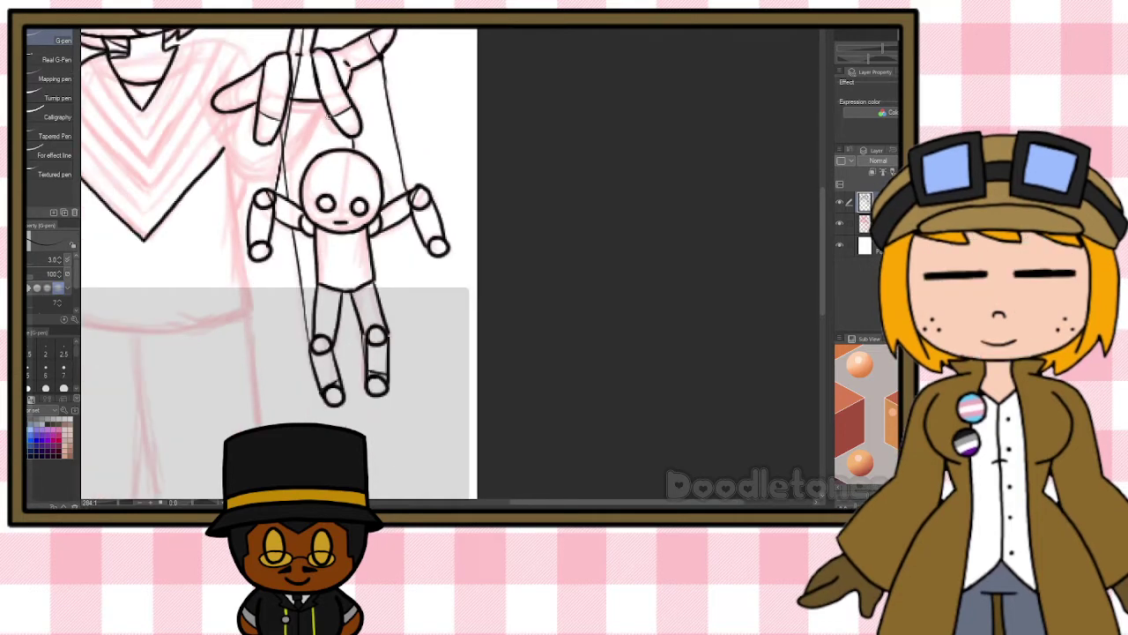
scroll(299, 97, "down", 1)
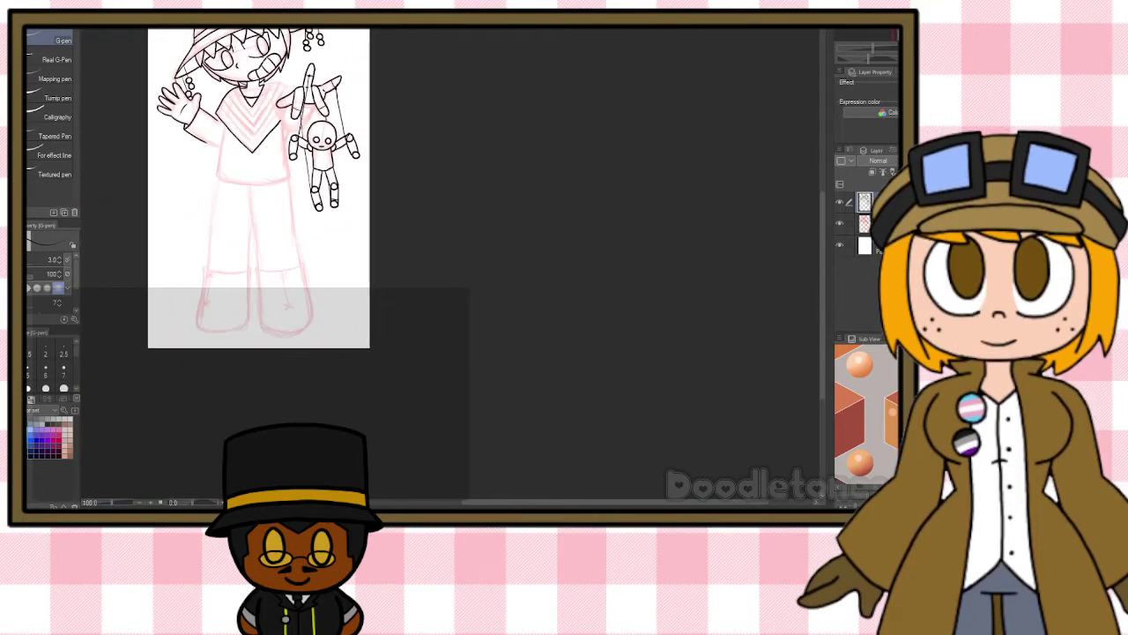
Set the pen size to 4.0 and ink the striped collar's shoulder line from the neck to the puppeteer hand and down its outer edge.
scroll(280, 40, "up", 4)
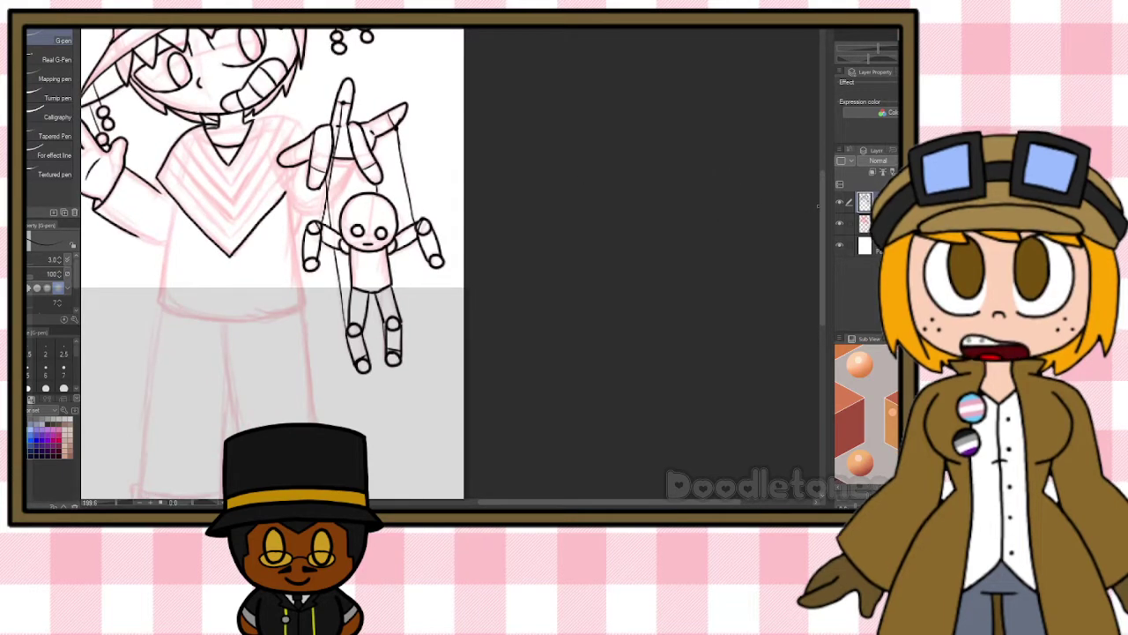
left_click_drag(824, 202, 824, 186)
scroll(204, 86, "up", 2)
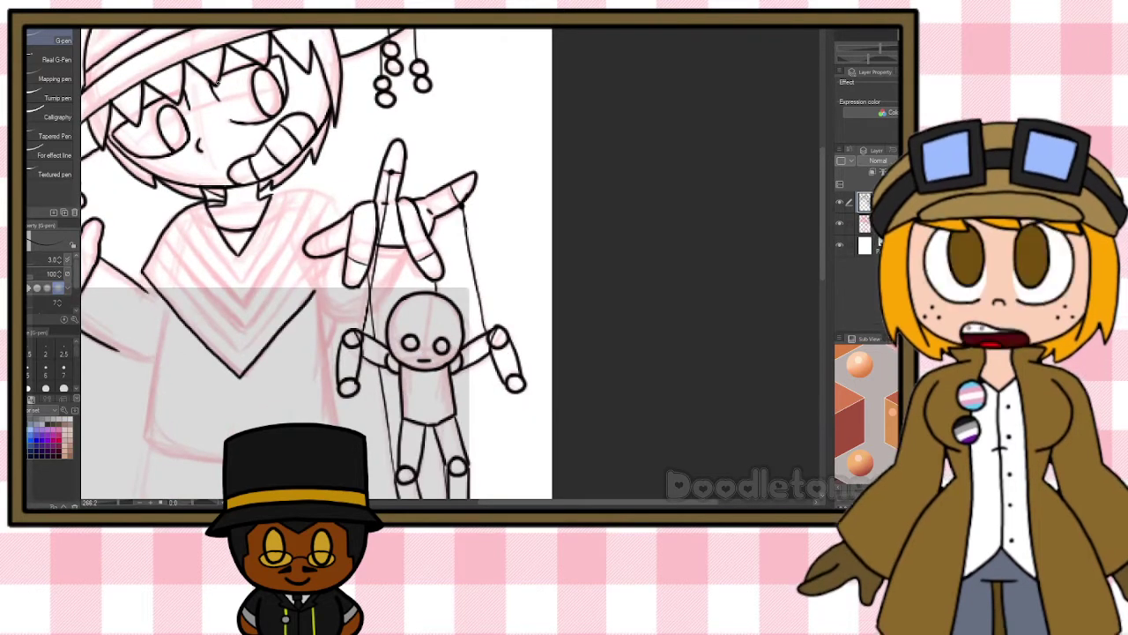
scroll(211, 181, "up", 2)
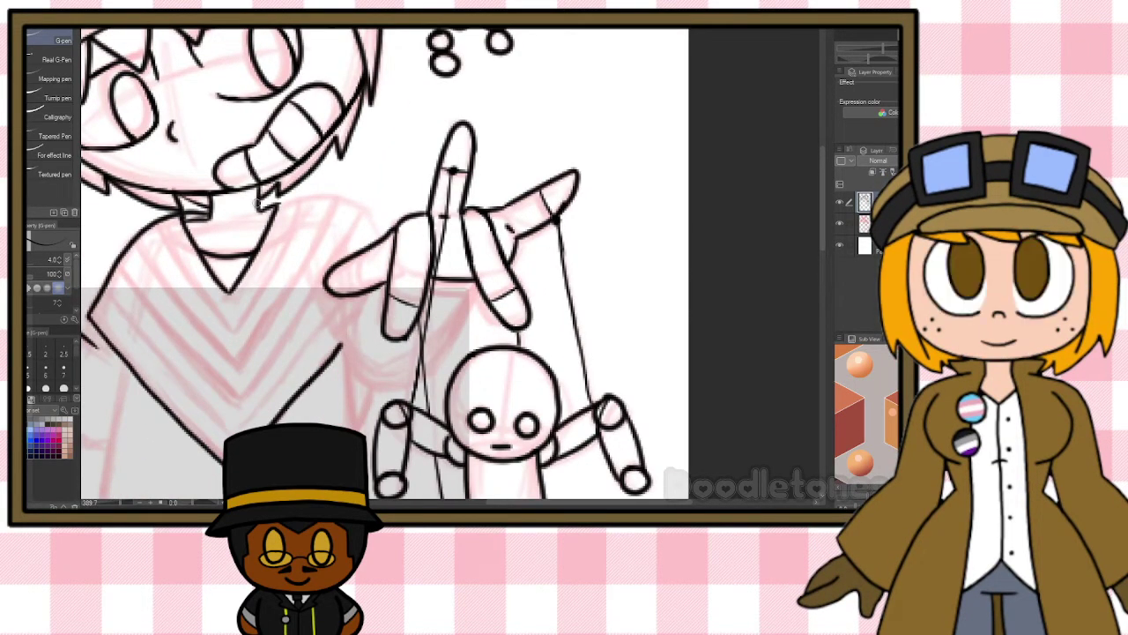
left_click_drag(283, 197, 345, 195)
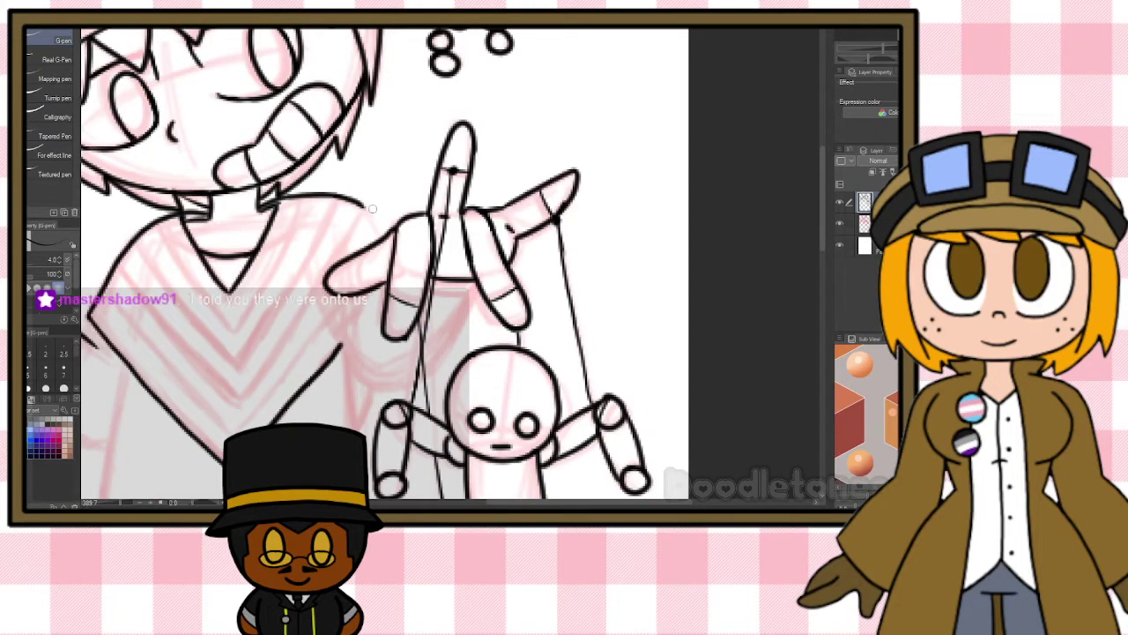
left_click_drag(361, 204, 393, 231)
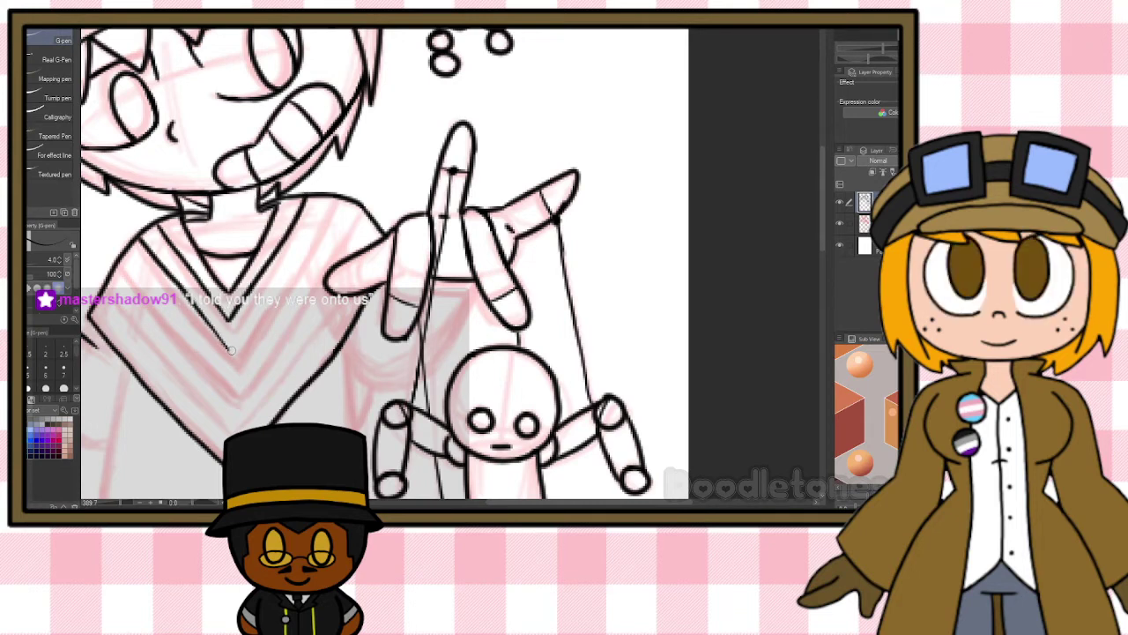
Ink the nested V-shaped stripes across the character's collar, following the sketched chevrons.
left_click_drag(232, 344, 328, 201)
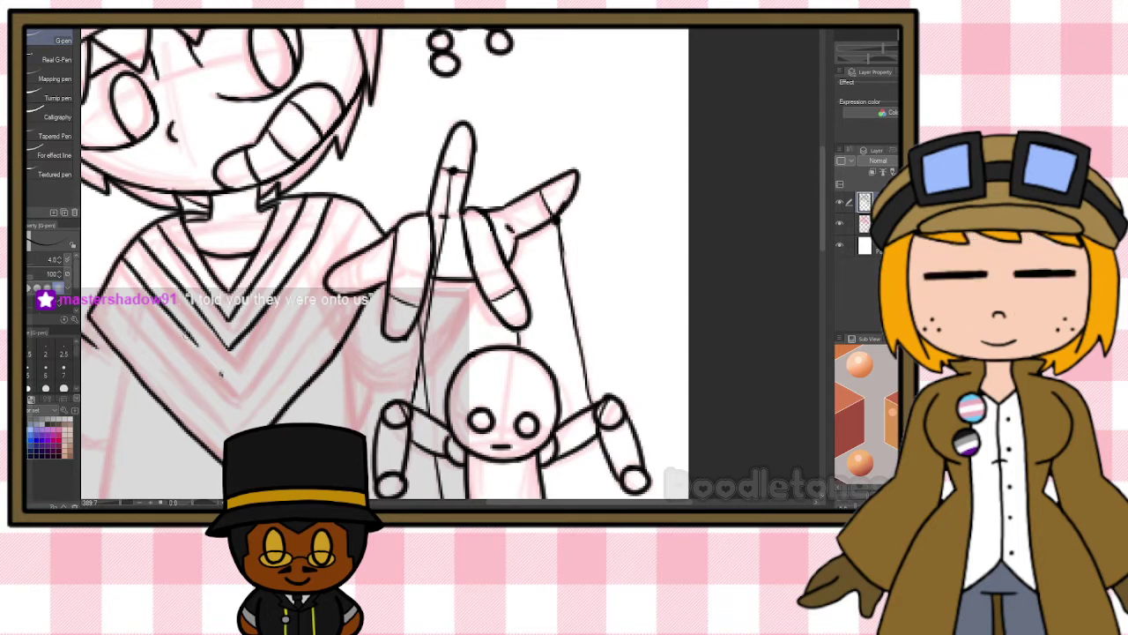
left_click_drag(247, 367, 325, 274)
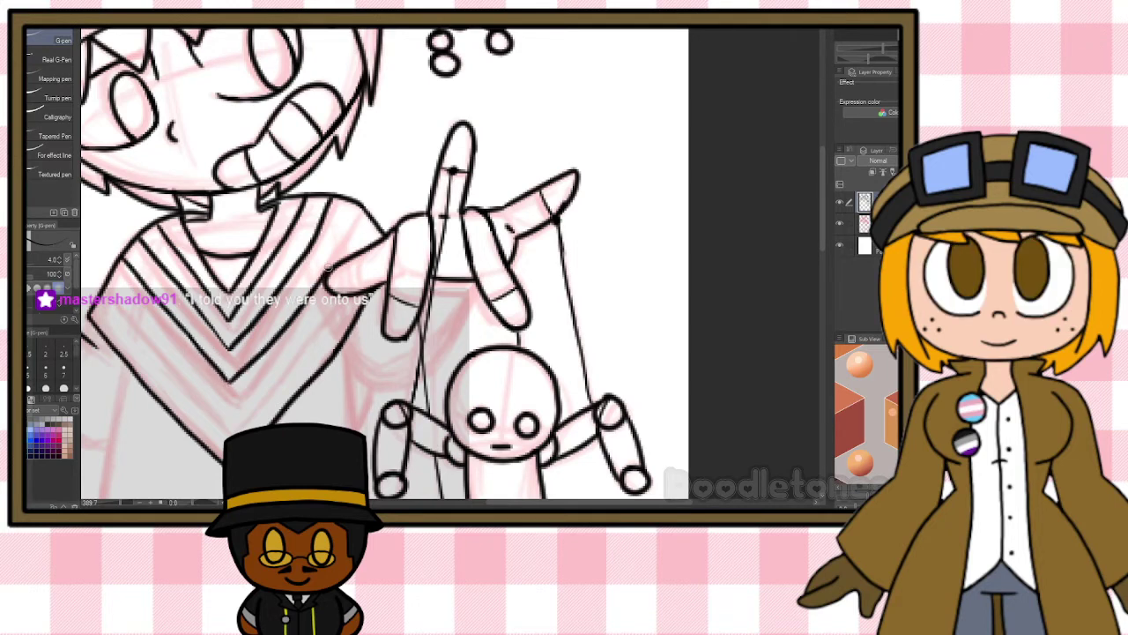
mouse_move(113, 290)
left_mouse_down()
mouse_move(205, 386)
mouse_move(304, 340)
mouse_move(336, 290)
left_mouse_up()
mouse_move(92, 298)
left_mouse_down()
mouse_move(206, 423)
mouse_move(299, 378)
mouse_move(357, 296)
left_mouse_up()
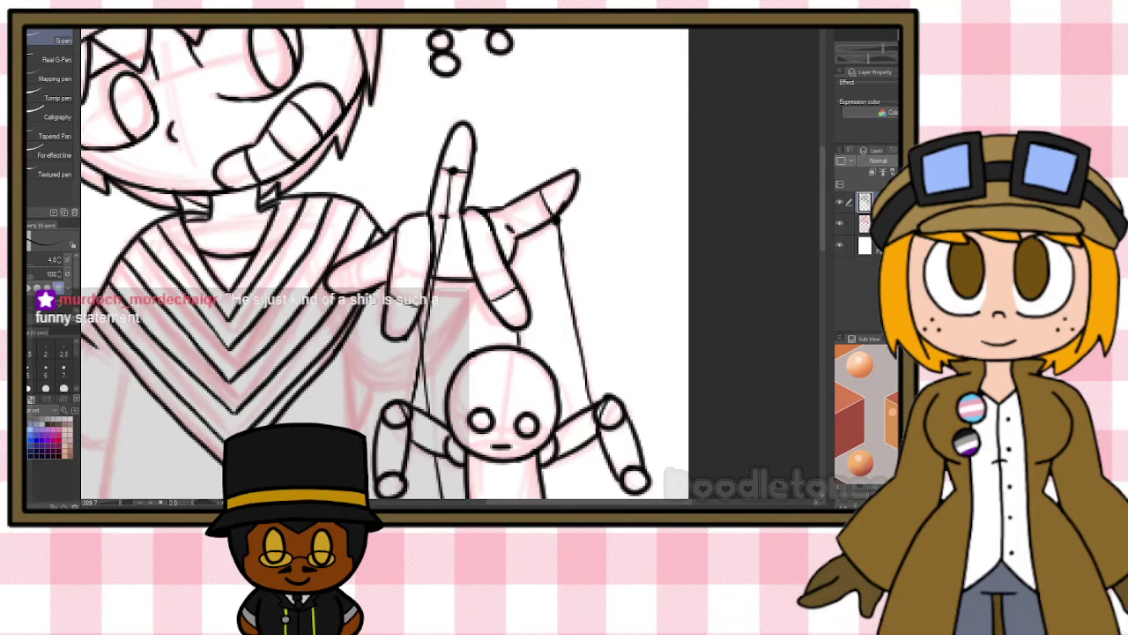
Ink the curved sleeve outline beneath the puppeteer hand, from the collar's edge up to the palm.
scroll(344, 267, "down", 4)
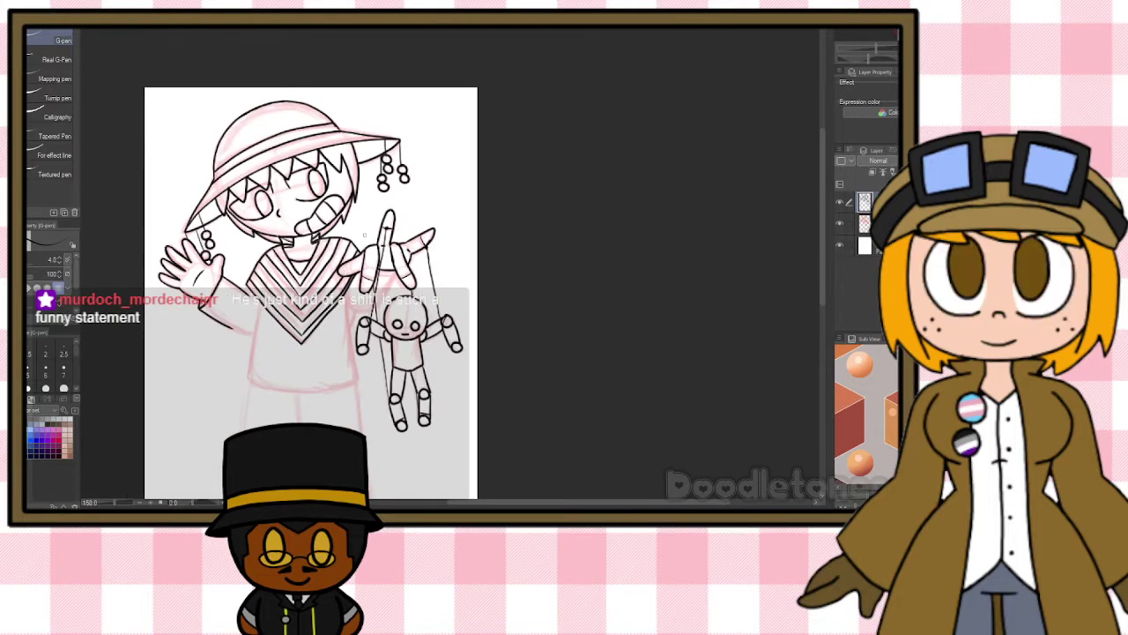
scroll(363, 235, "up", 6)
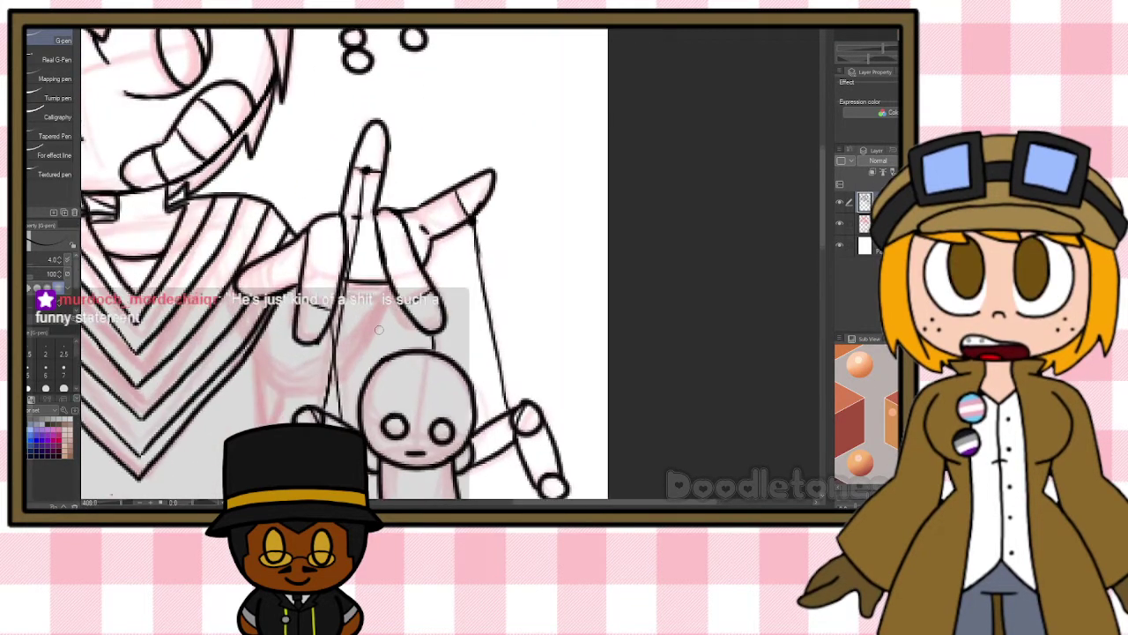
scroll(379, 329, "up", 1)
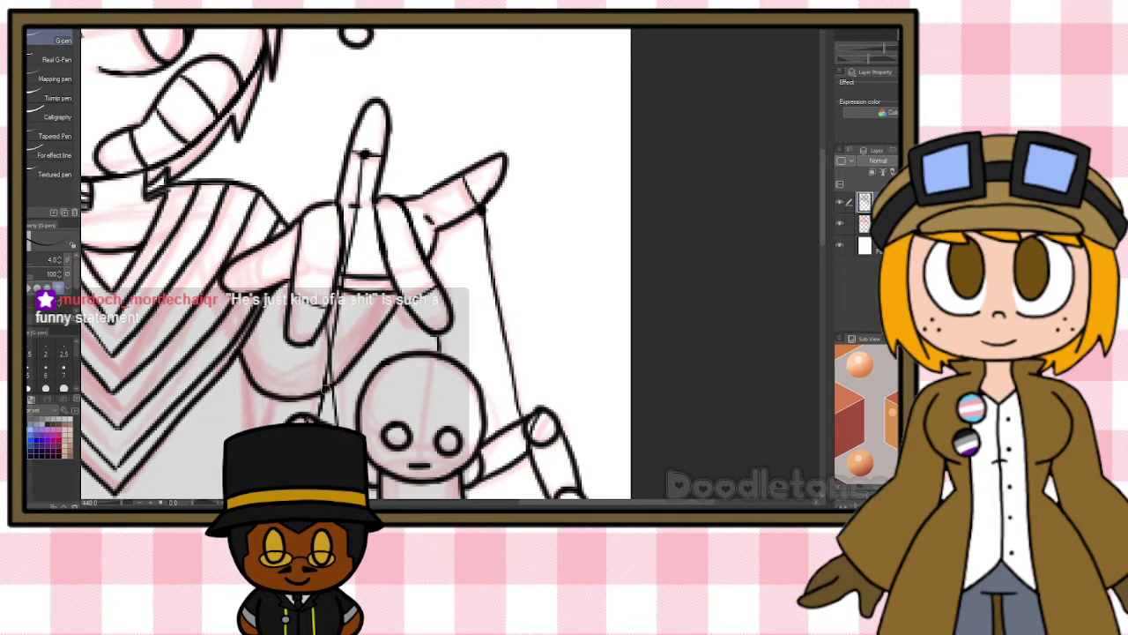
scroll(434, 263, "down", 3)
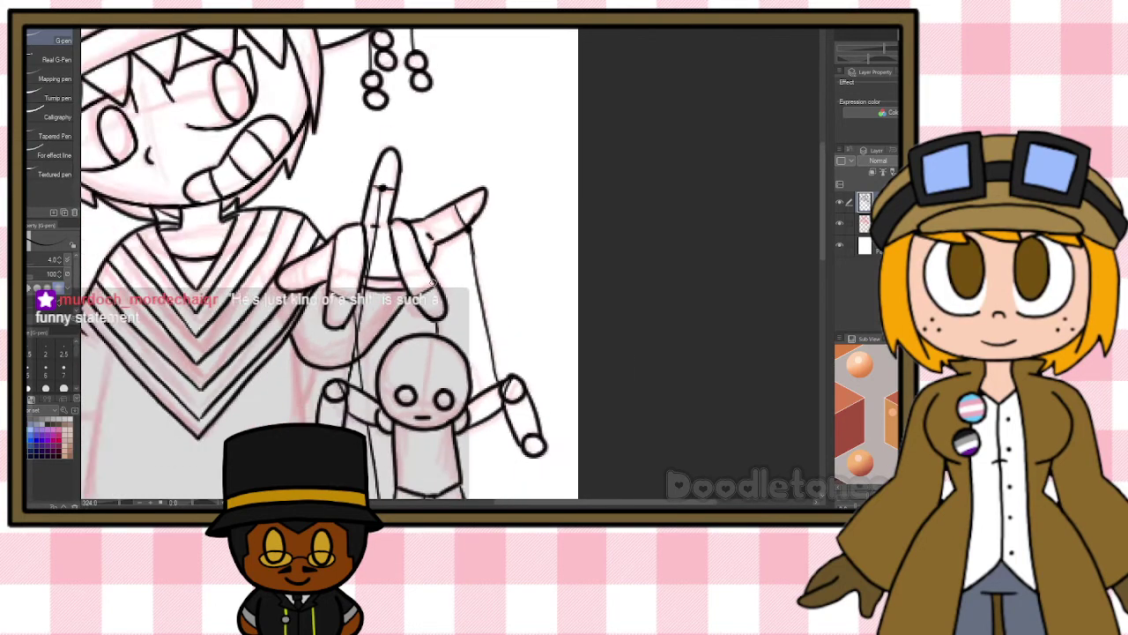
Ink both sides and the curved hem of the shirt, and join the waving arm's sleeve to its side.
scroll(253, 408, "up", 2)
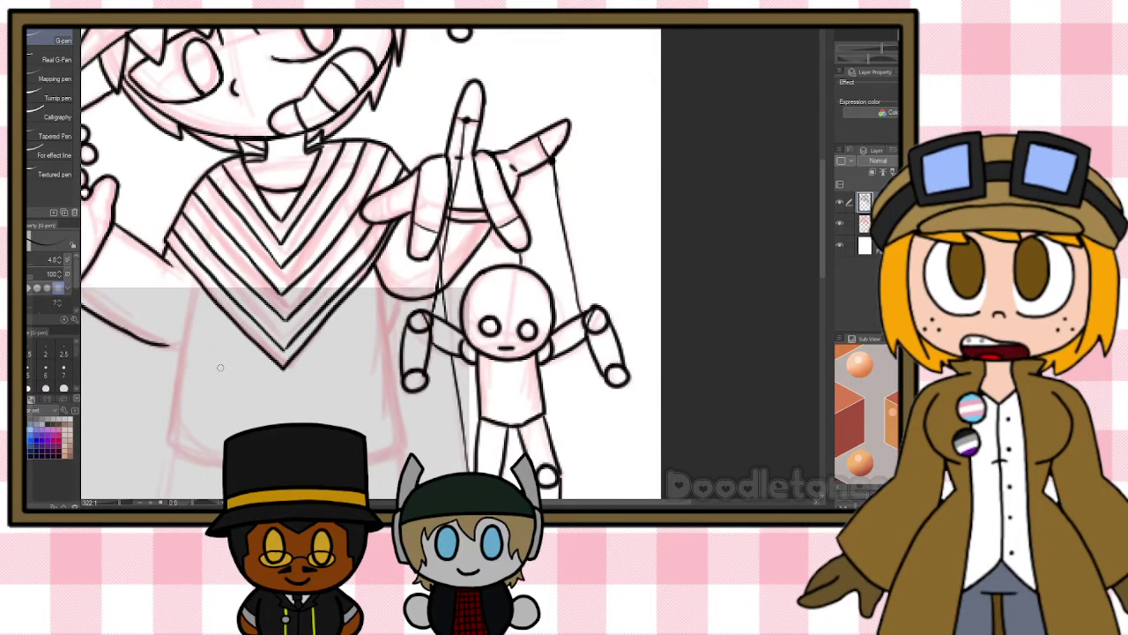
scroll(226, 360, "down", 6)
scroll(196, 406, "up", 8)
left_click_drag(218, 397, 254, 204)
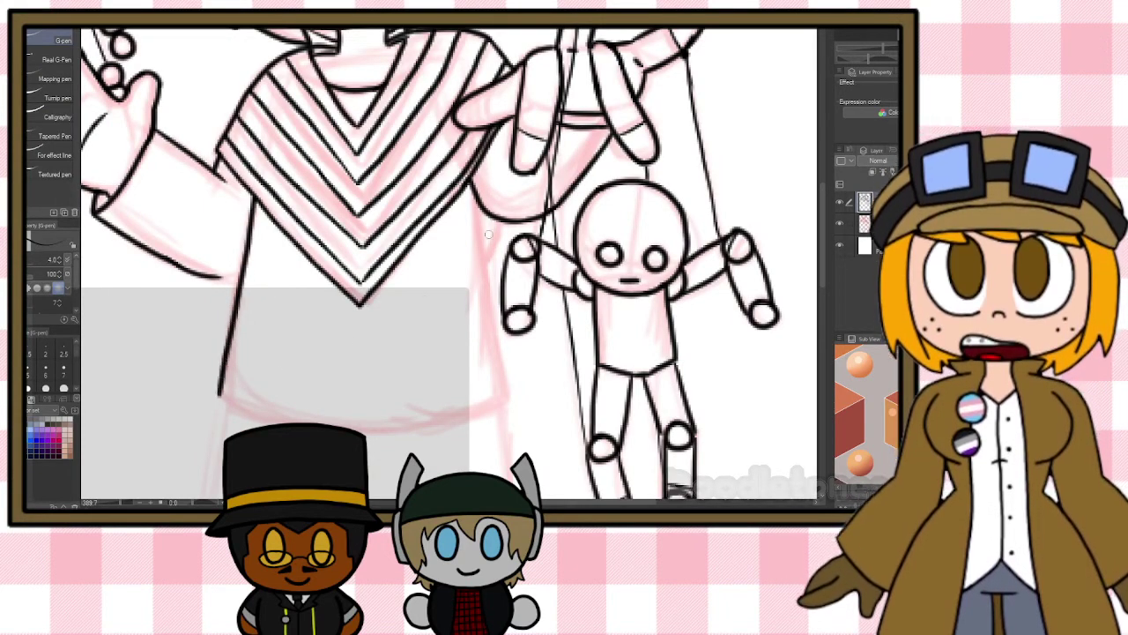
left_click_drag(476, 189, 499, 379)
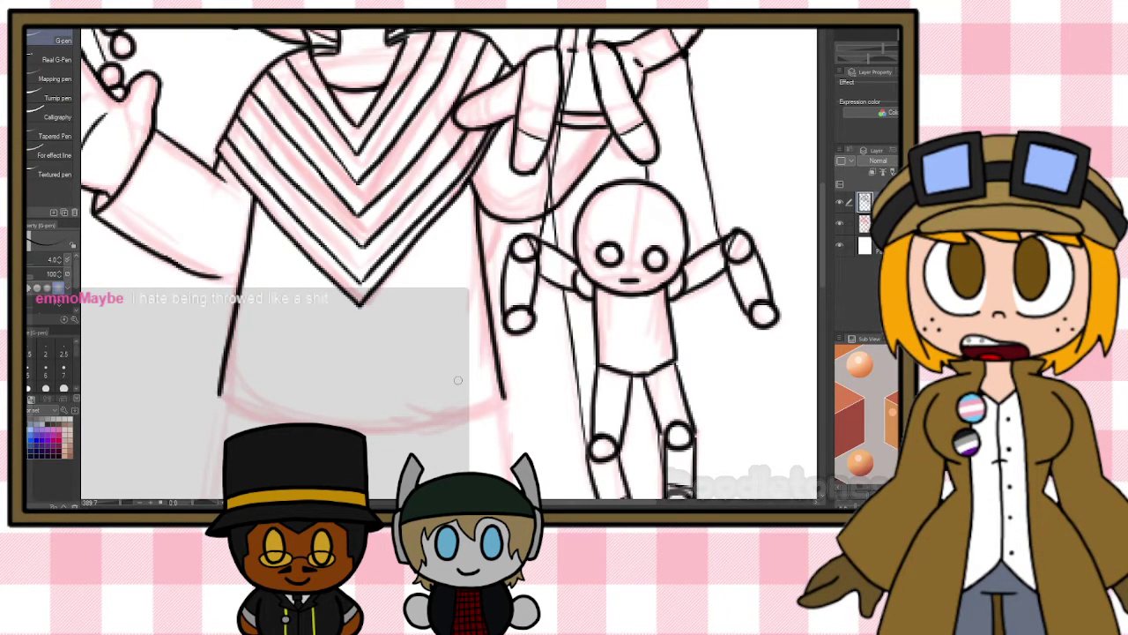
mouse_move(219, 395)
left_mouse_down()
mouse_move(267, 419)
mouse_move(405, 424)
mouse_move(501, 404)
left_mouse_up()
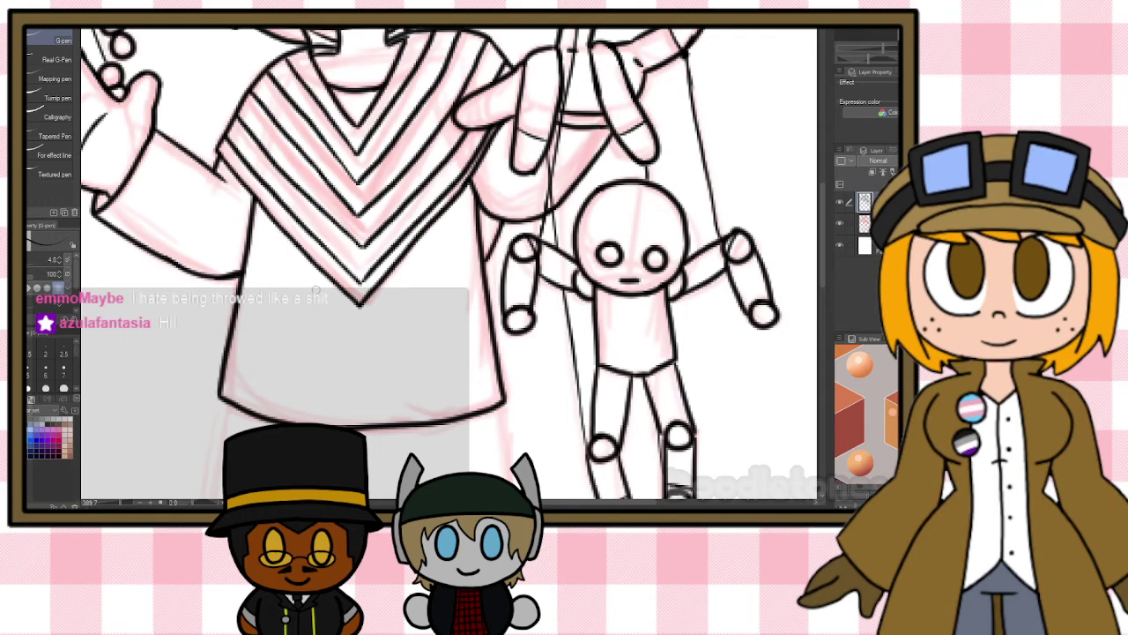
scroll(333, 284, "down", 6)
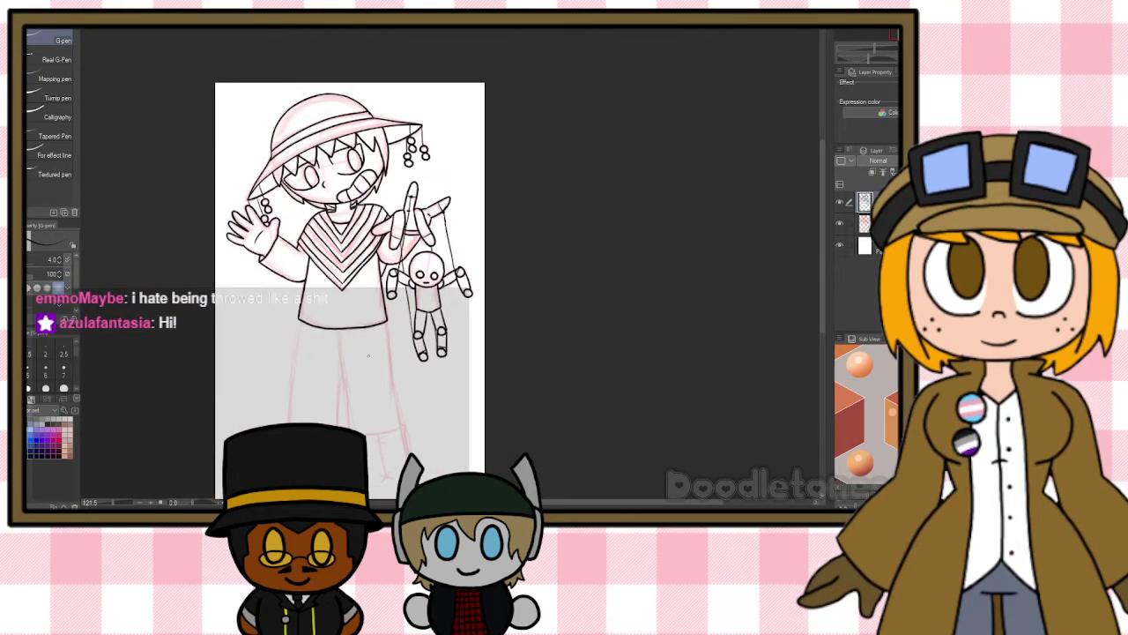
Ink the inner and outer lines of both trouser legs from the shirt hem down to the boot tops.
scroll(377, 370, "up", 2)
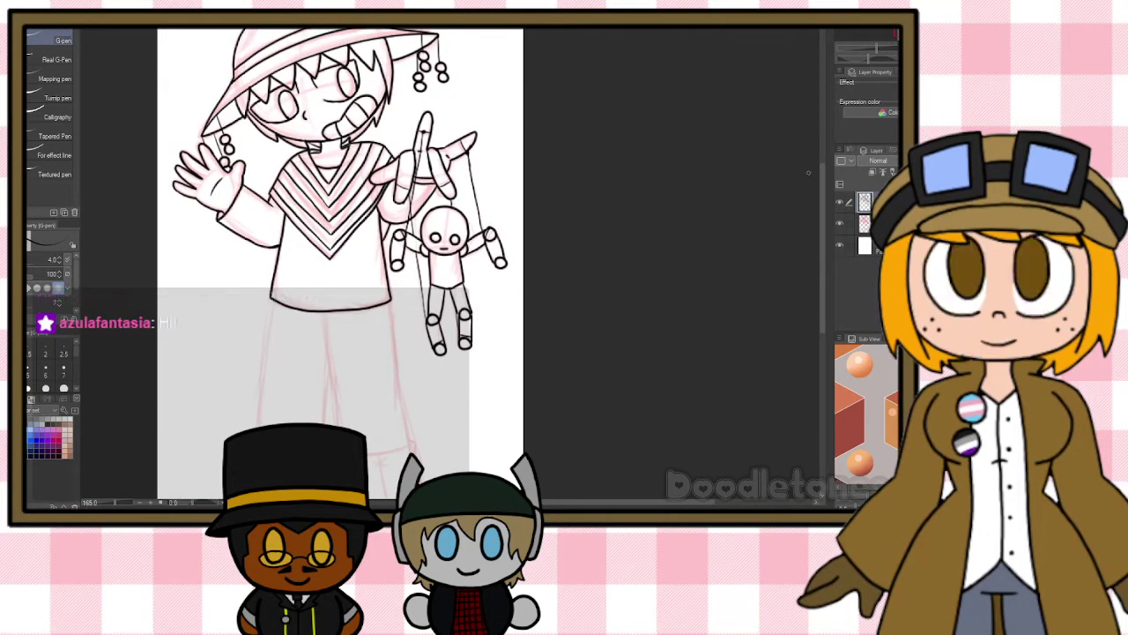
left_click_drag(823, 180, 829, 218)
scroll(338, 285, "up", 2)
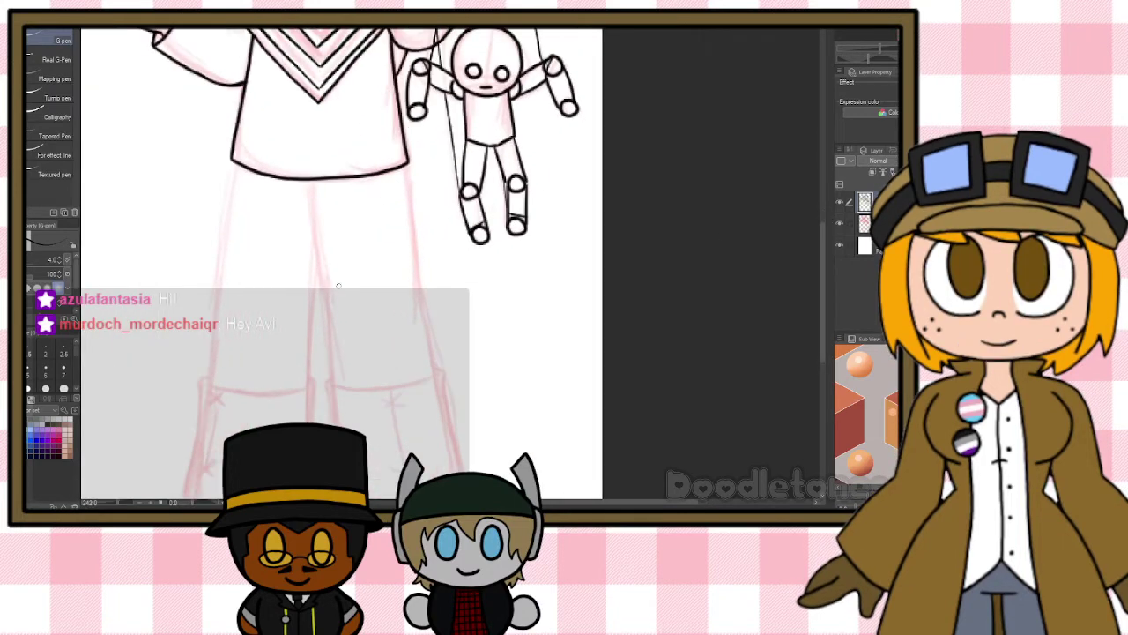
scroll(338, 285, "up", 1)
left_click_drag(299, 157, 312, 236)
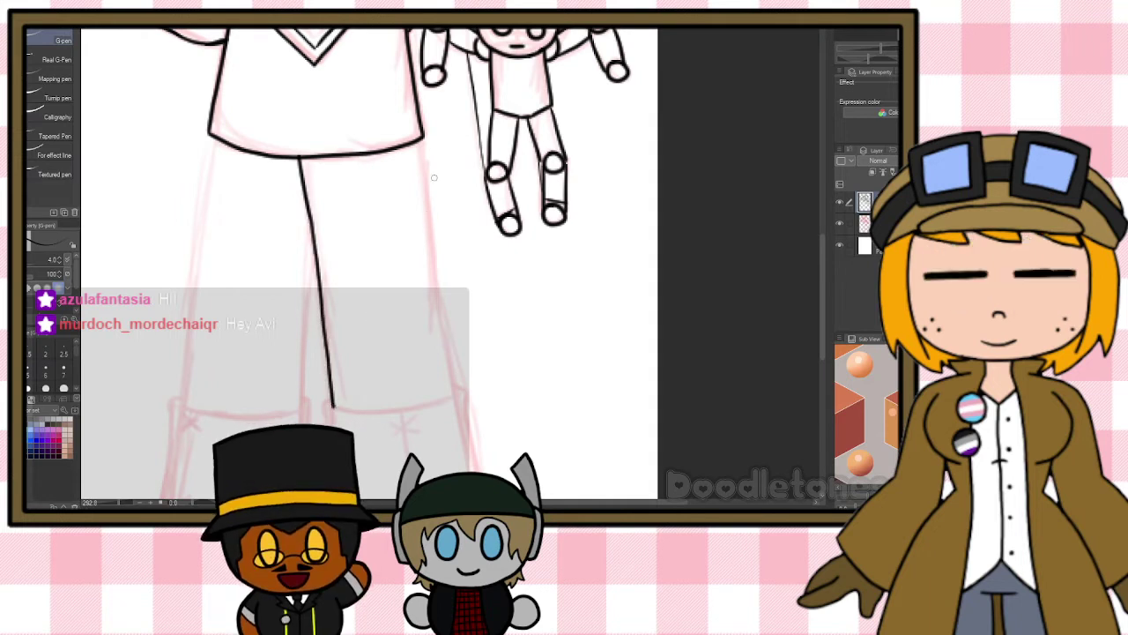
left_click_drag(421, 139, 455, 395)
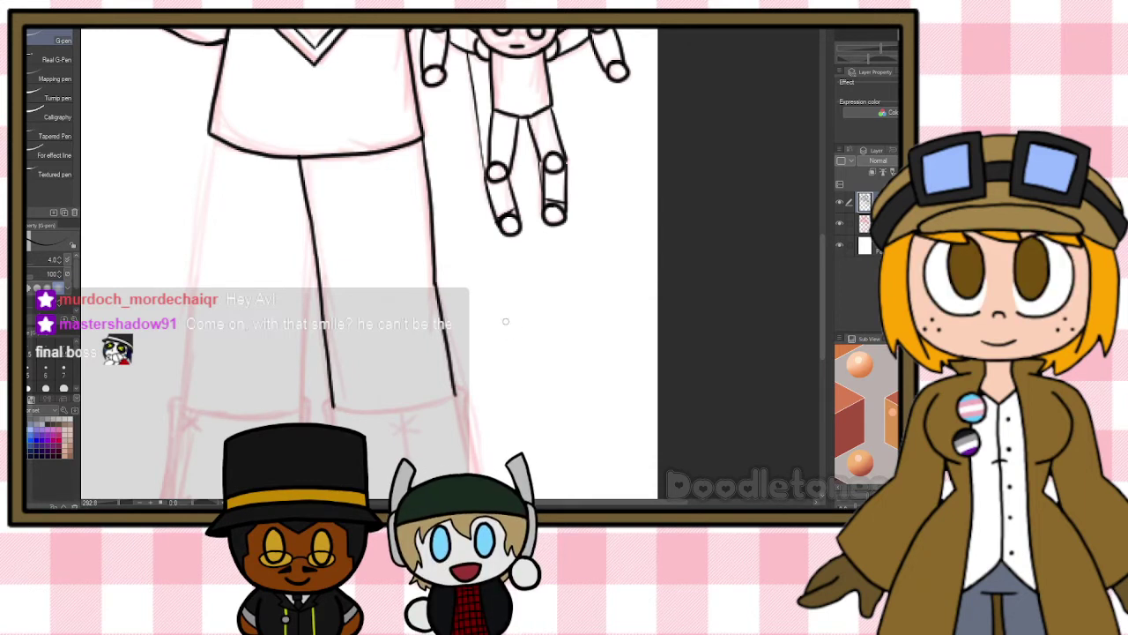
left_click_drag(306, 347, 302, 406)
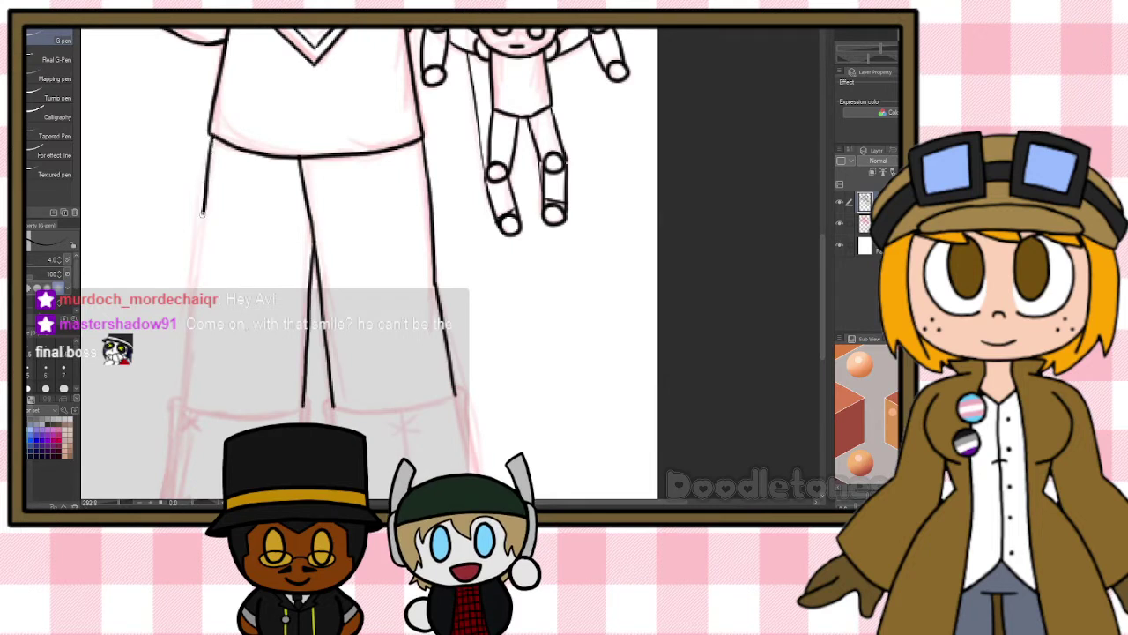
left_click_drag(190, 307, 182, 404)
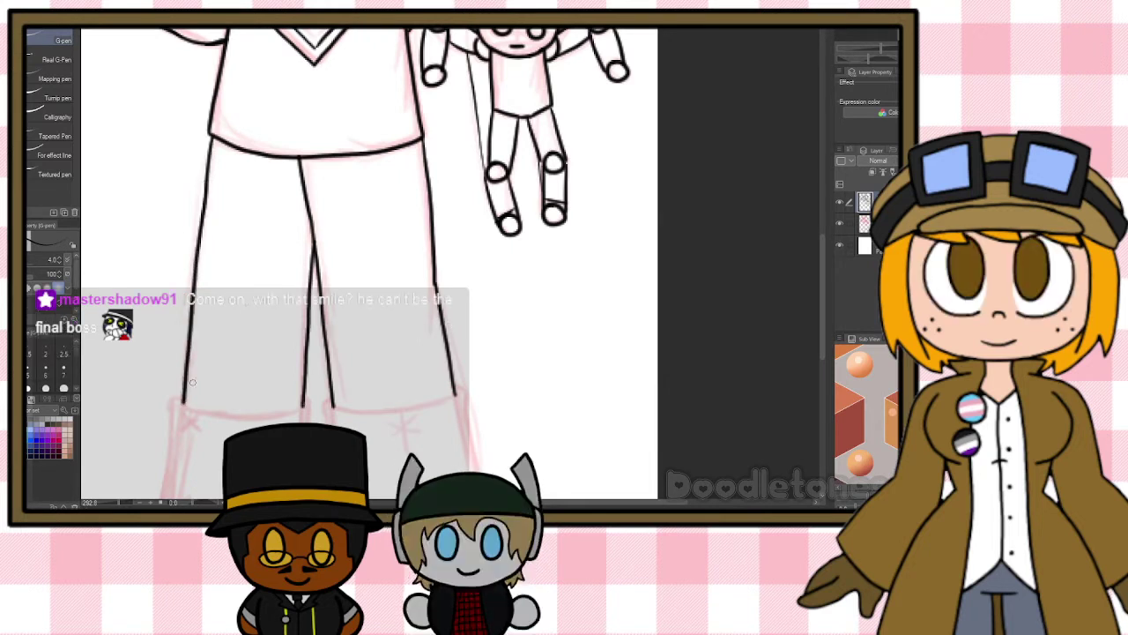
Ink the boot beneath the leg on the puppet's side, with its rim, slanted front seam, rounded cuff corners, sides and curved sole.
scroll(812, 282, "down", 5)
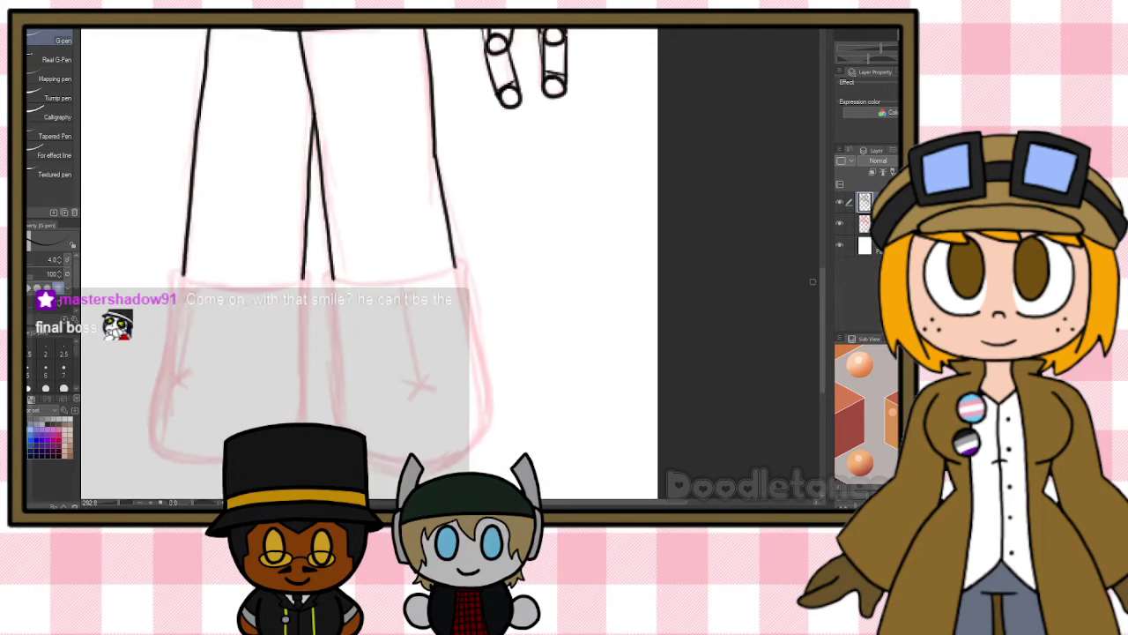
mouse_move(351, 282)
left_mouse_down()
mouse_move(397, 281)
mouse_move(418, 384)
left_mouse_up()
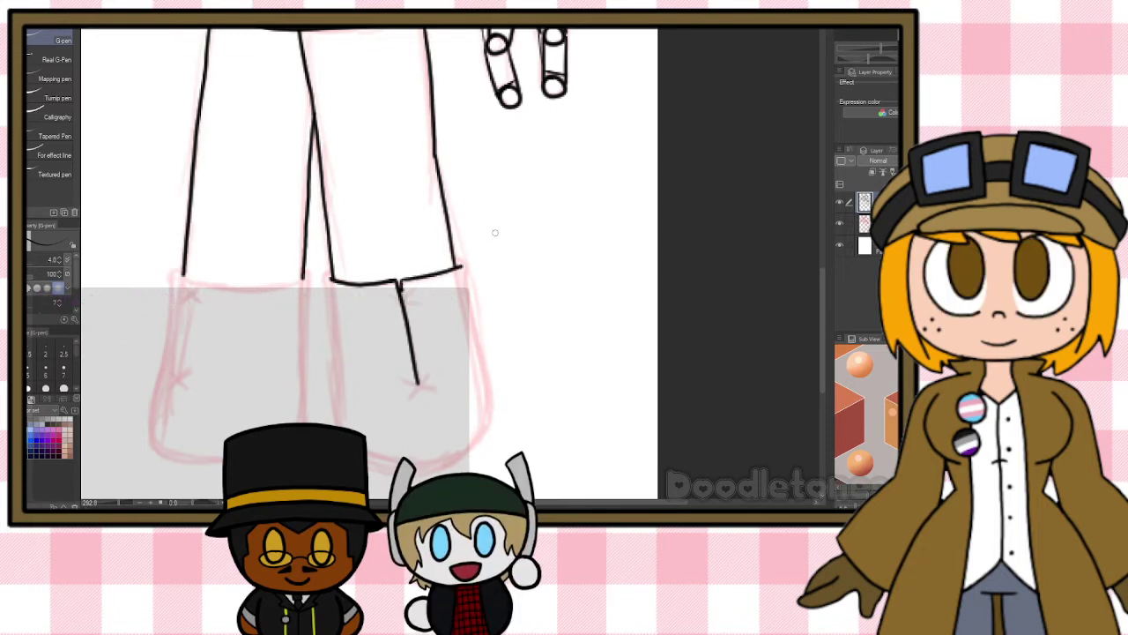
scroll(416, 394, "up", 2)
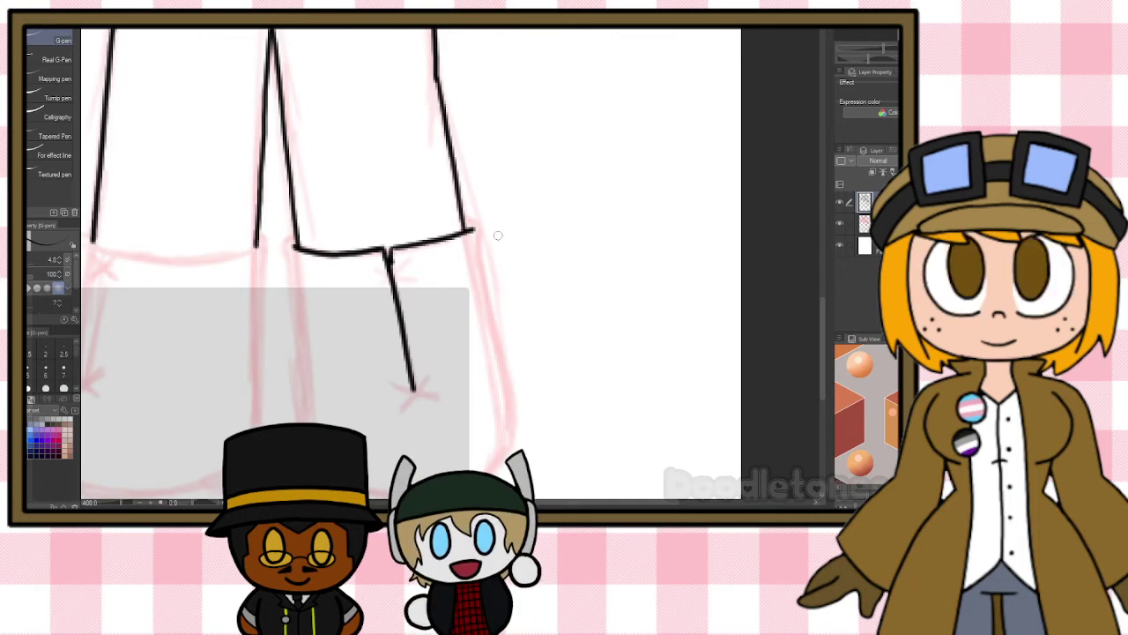
left_click_drag(478, 231, 489, 317)
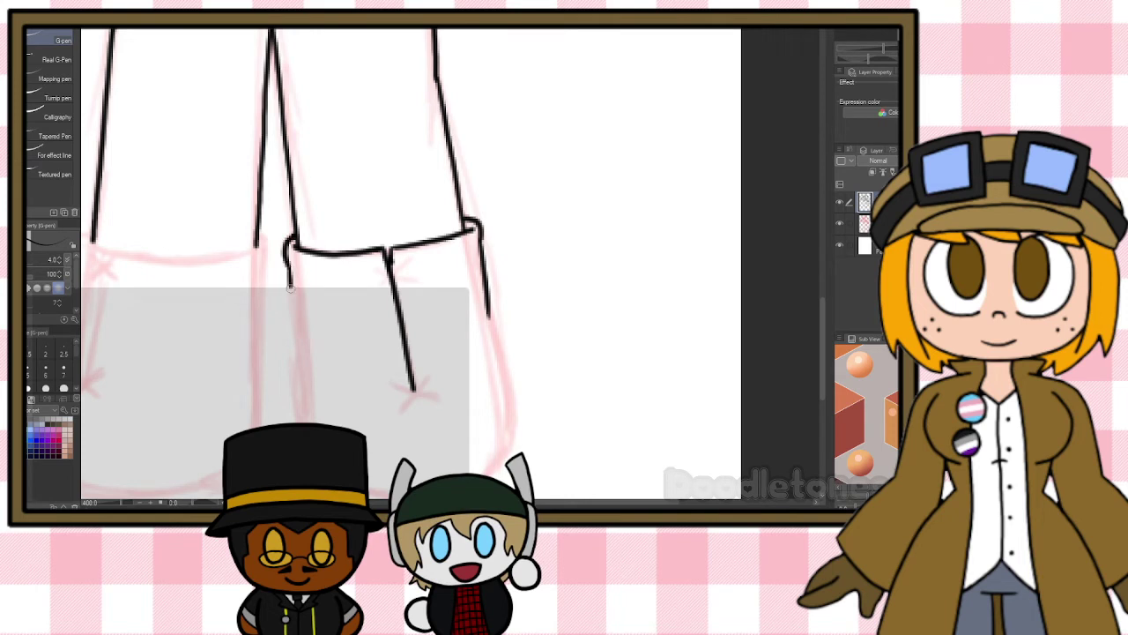
left_click_drag(291, 289, 302, 413)
left_click_drag(487, 308, 506, 407)
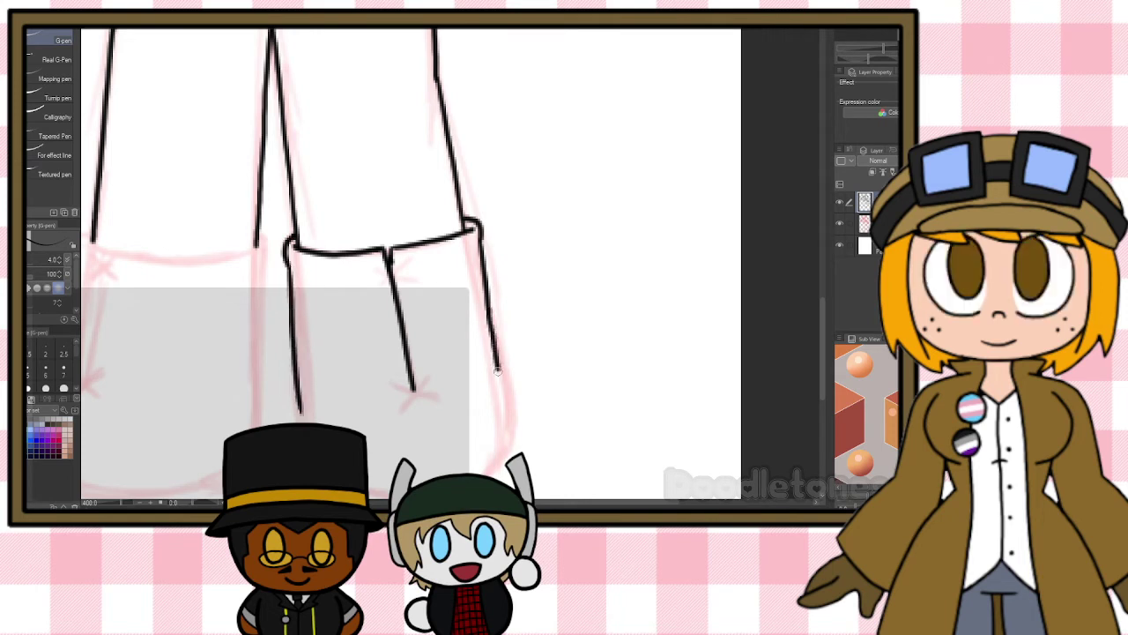
left_click_drag(822, 298, 823, 309)
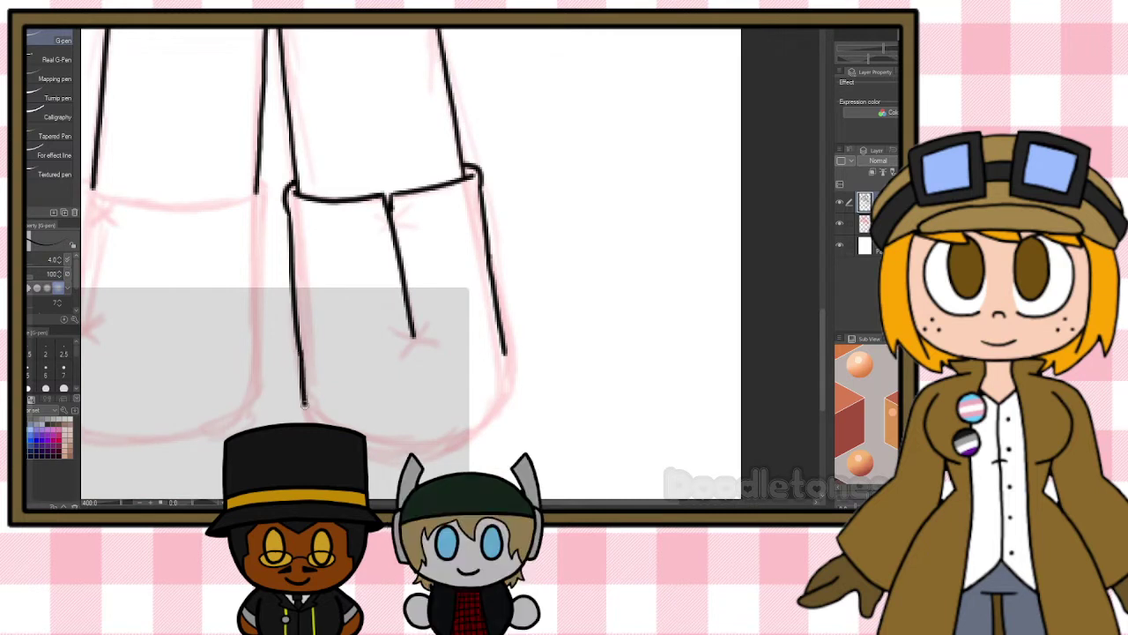
left_click_drag(504, 377, 476, 428)
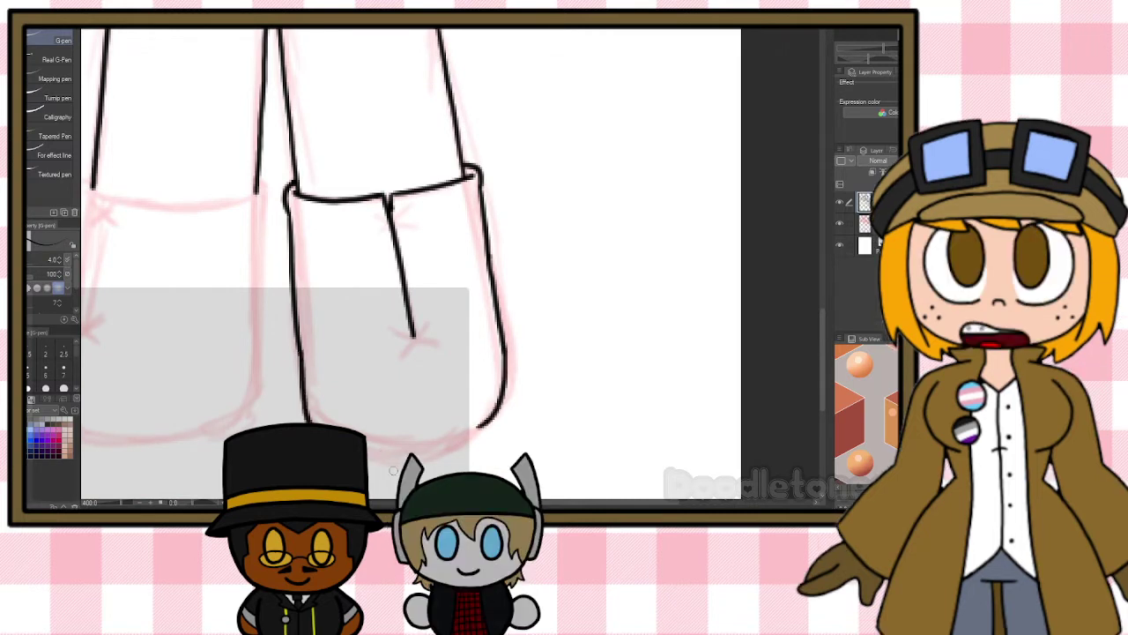
mouse_move(367, 458)
left_mouse_down()
mouse_move(433, 456)
mouse_move(481, 423)
left_mouse_up()
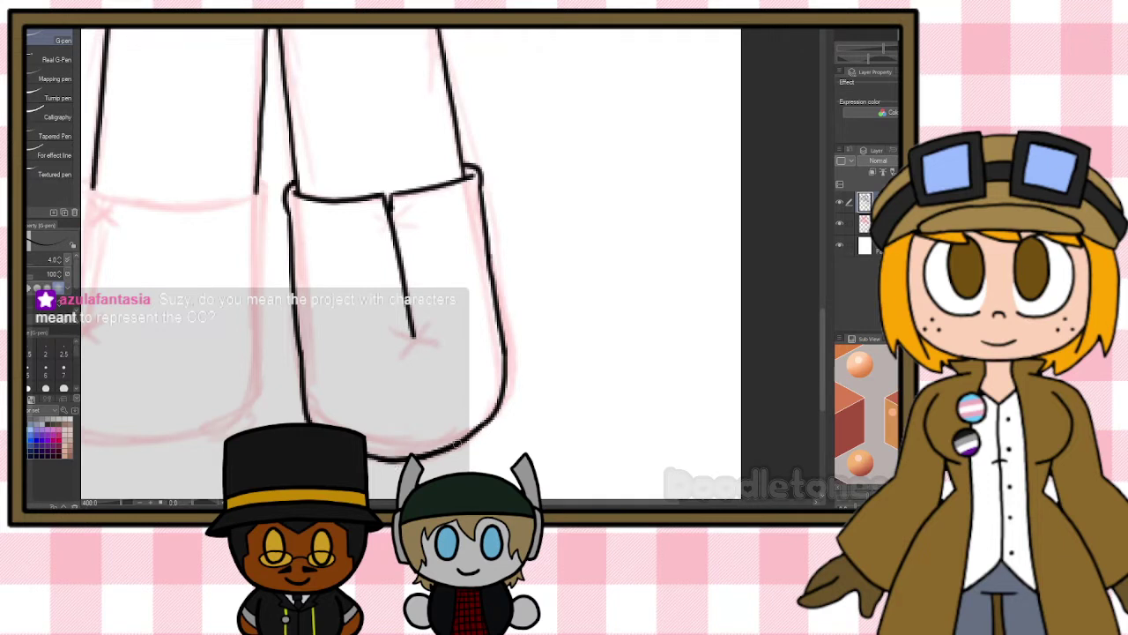
Ink a shallow arched toe-cap line below the front seam of the inked boot, redoing it until the curve fits.
left_click_drag(360, 393, 459, 370)
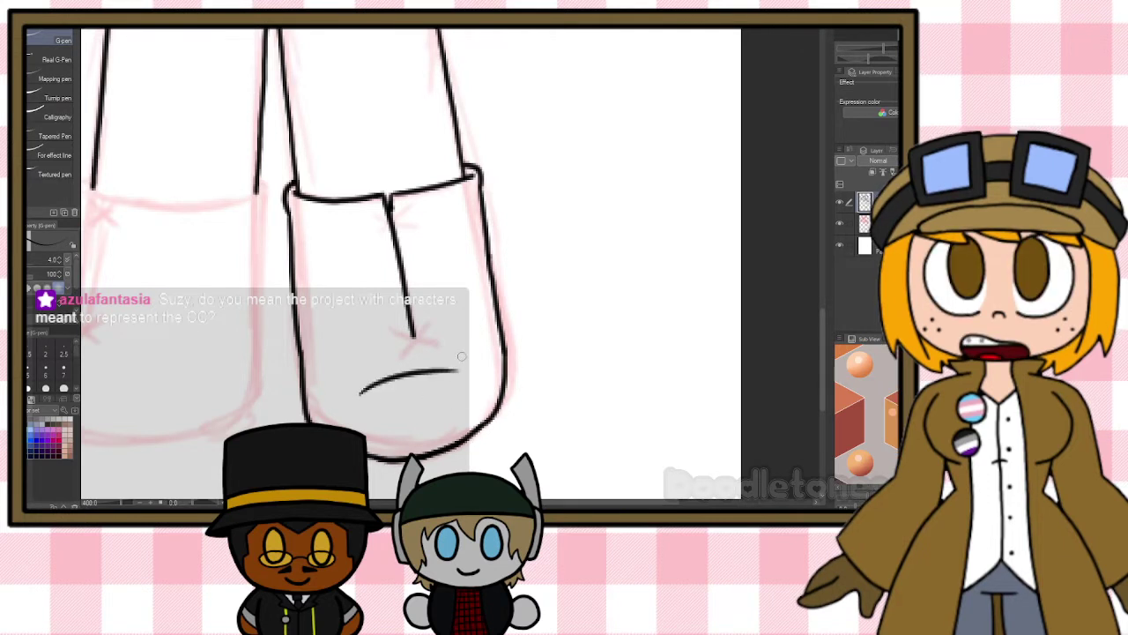
key("ctrl+z")
left_click_drag(361, 381, 462, 358)
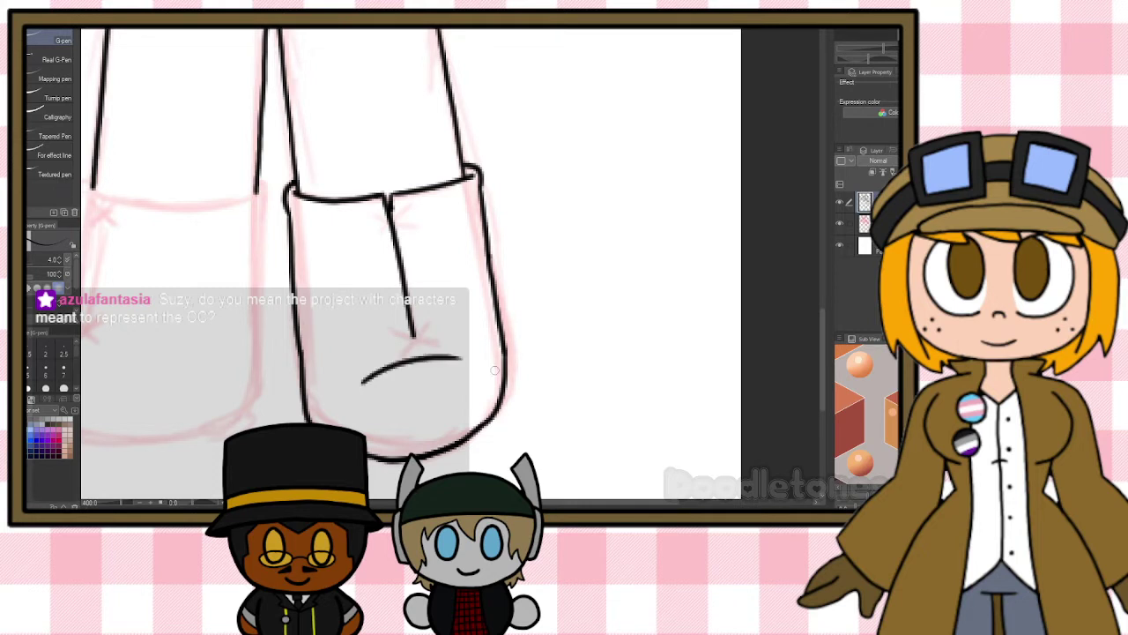
key("ctrl+z")
left_click_drag(356, 375, 472, 369)
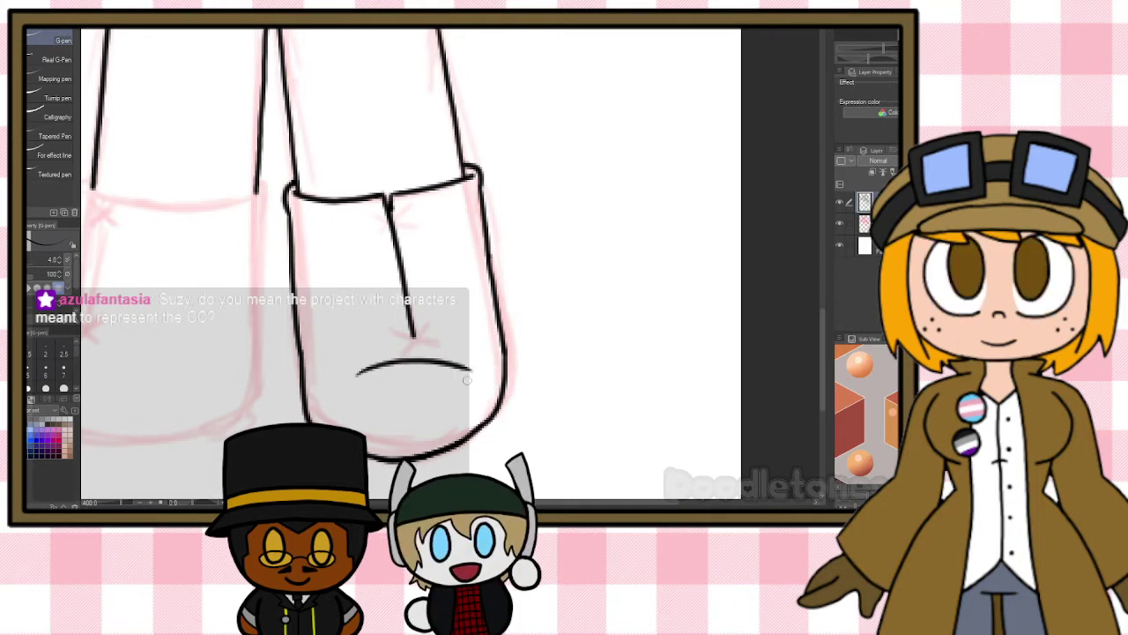
Ink three small crossed stitches along the boot's front seam, at its upper end, middle and lower end.
left_click_drag(375, 219, 408, 222)
mouse_move(397, 326)
left_mouse_down()
mouse_move(434, 327)
mouse_move(405, 336)
left_mouse_up()
left_click_drag(403, 316, 421, 335)
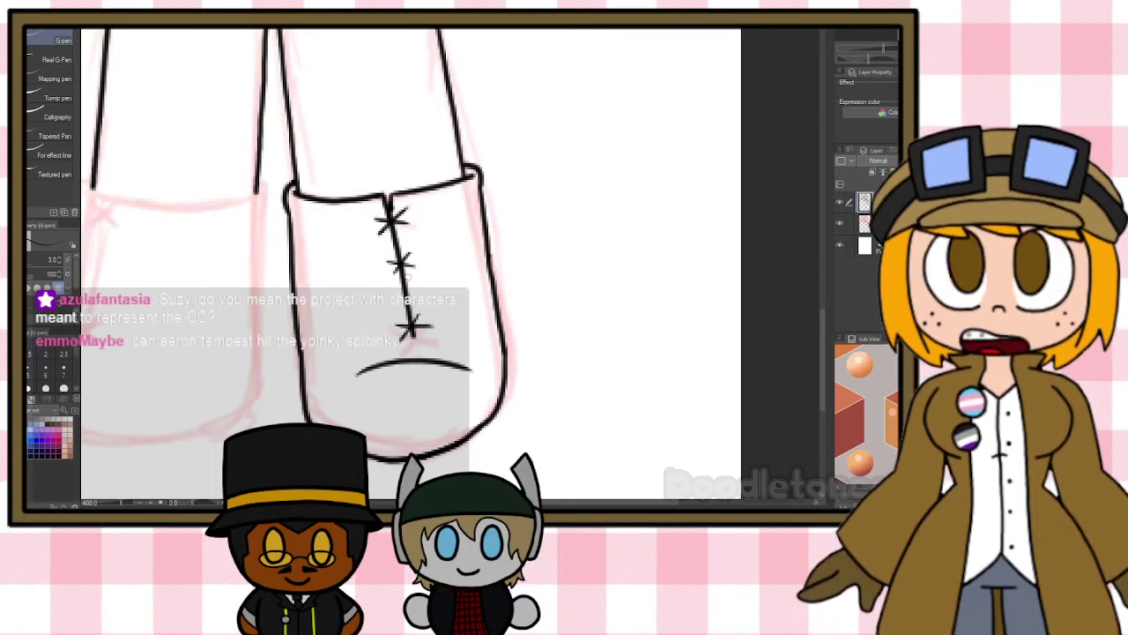
scroll(380, 271, "down", 2)
scroll(360, 282, "down", 2)
scroll(296, 202, "up", 4)
left_click_drag(486, 328, 480, 335)
mouse_move(490, 314)
left_mouse_down()
mouse_move(522, 319)
mouse_move(520, 300)
left_mouse_up()
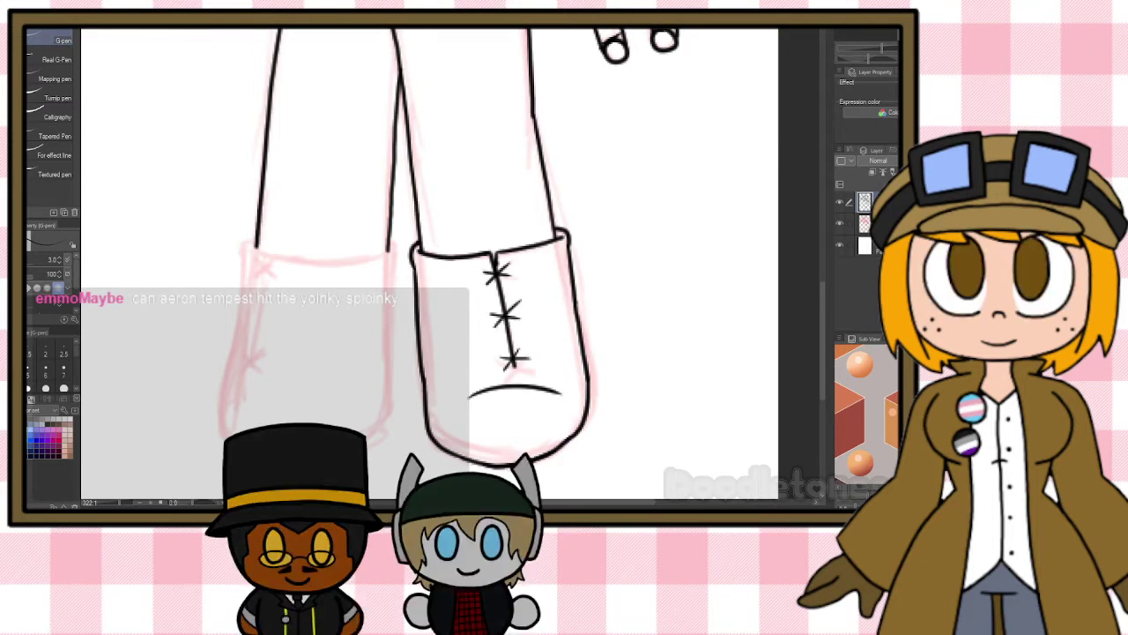
Ink the other boot's curved rim, side seam, rounded cuff corners, both sides and sole, following the pink sketch.
scroll(385, 274, "up", 1)
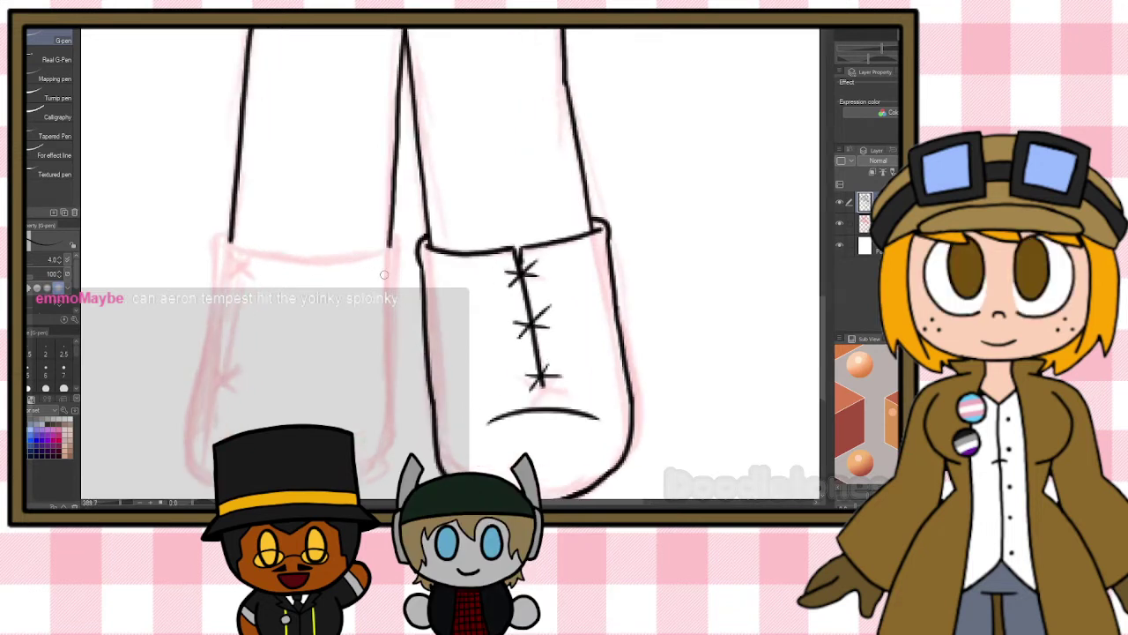
mouse_move(230, 238)
left_mouse_down()
mouse_move(241, 258)
mouse_move(393, 248)
left_mouse_up()
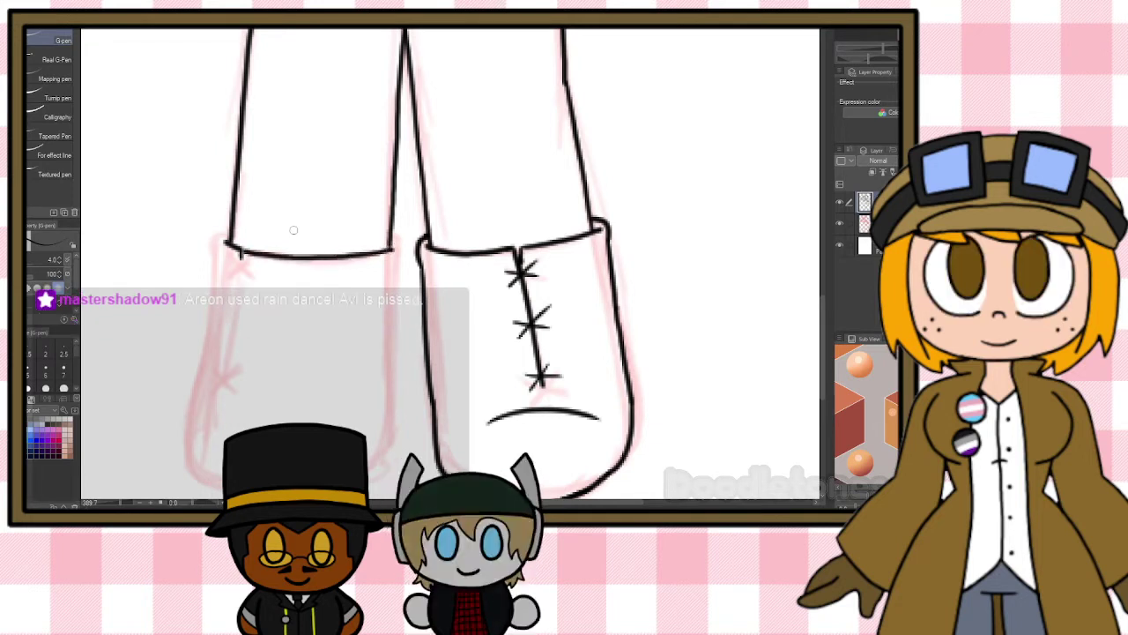
left_click_drag(239, 258, 222, 391)
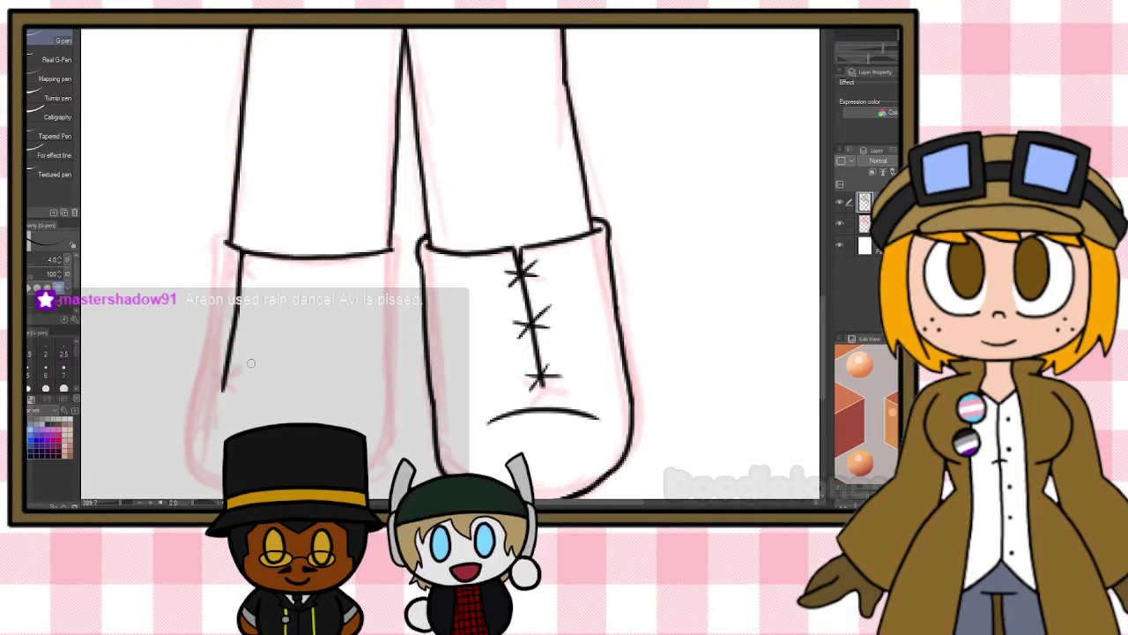
mouse_move(229, 234)
left_mouse_down()
mouse_move(191, 407)
mouse_move(204, 477)
left_mouse_up()
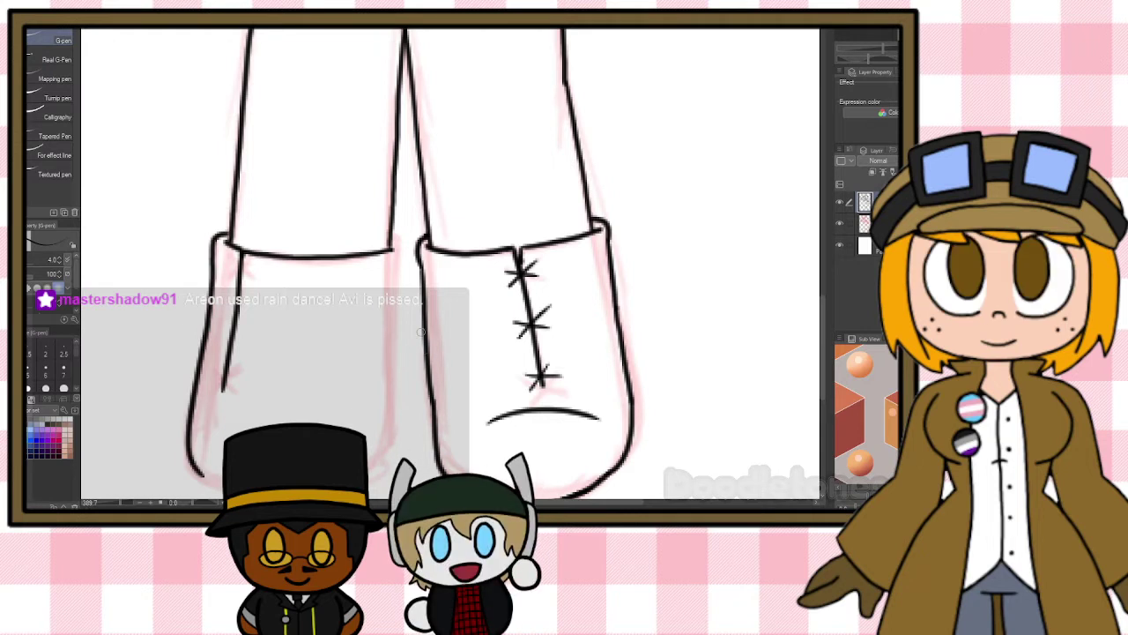
mouse_move(393, 236)
left_mouse_down()
mouse_move(397, 349)
mouse_move(382, 462)
left_mouse_up()
left_click_drag(821, 298, 821, 312)
left_click_drag(196, 414, 233, 435)
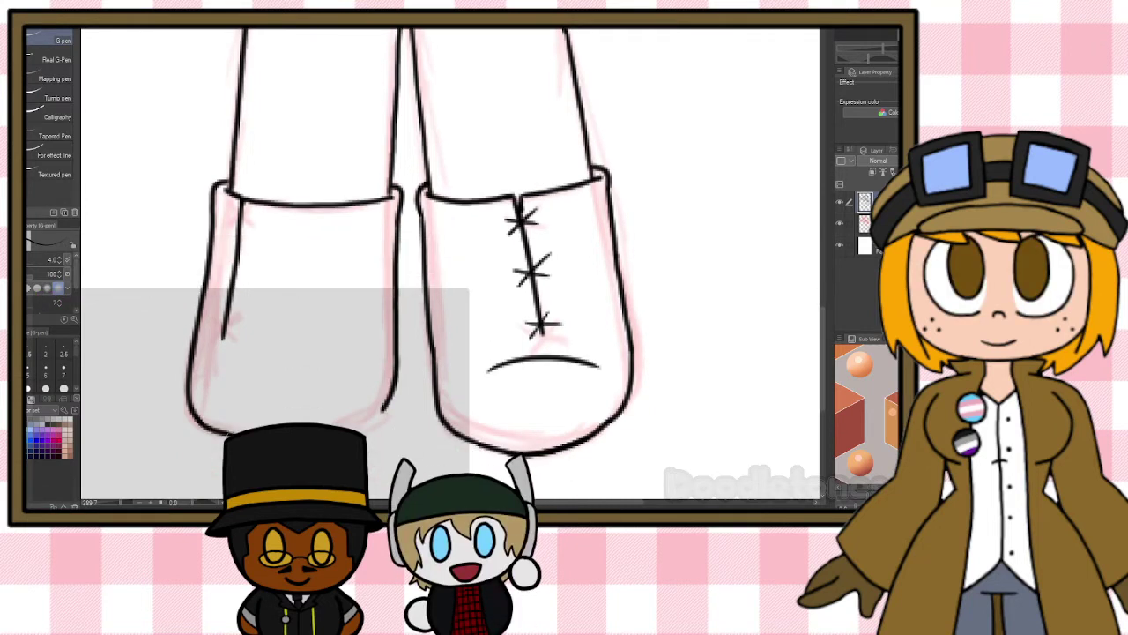
left_click_drag(383, 409, 342, 429)
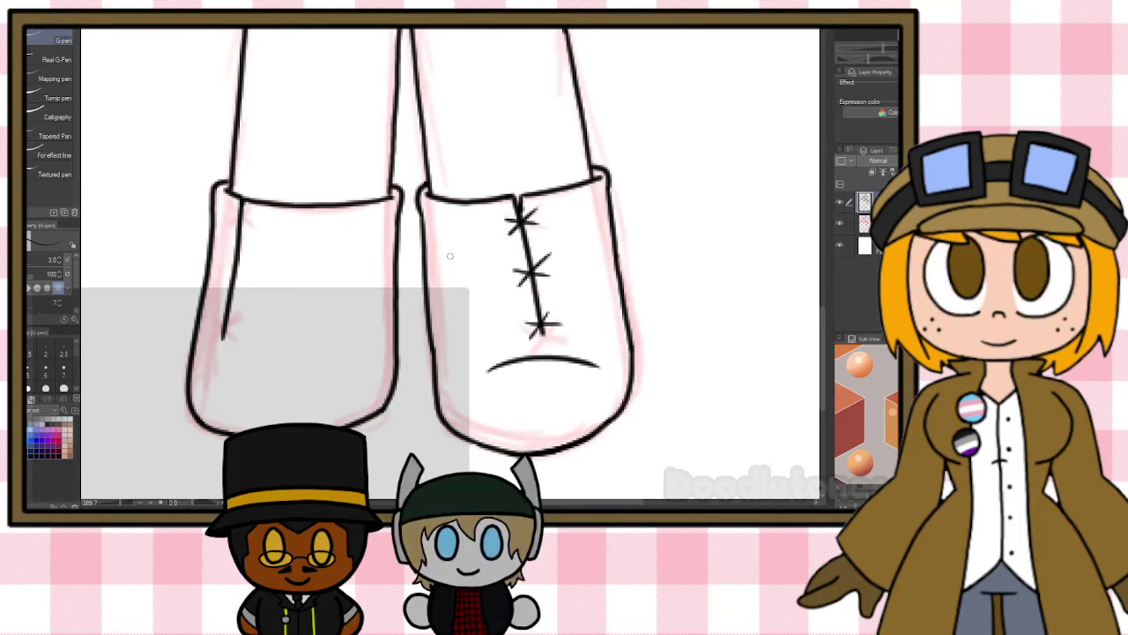
Ink three crossed stitches down the second boot's seam and try a short curved toe line beneath them.
mouse_move(217, 317)
left_mouse_down()
mouse_move(240, 335)
mouse_move(236, 314)
left_mouse_up()
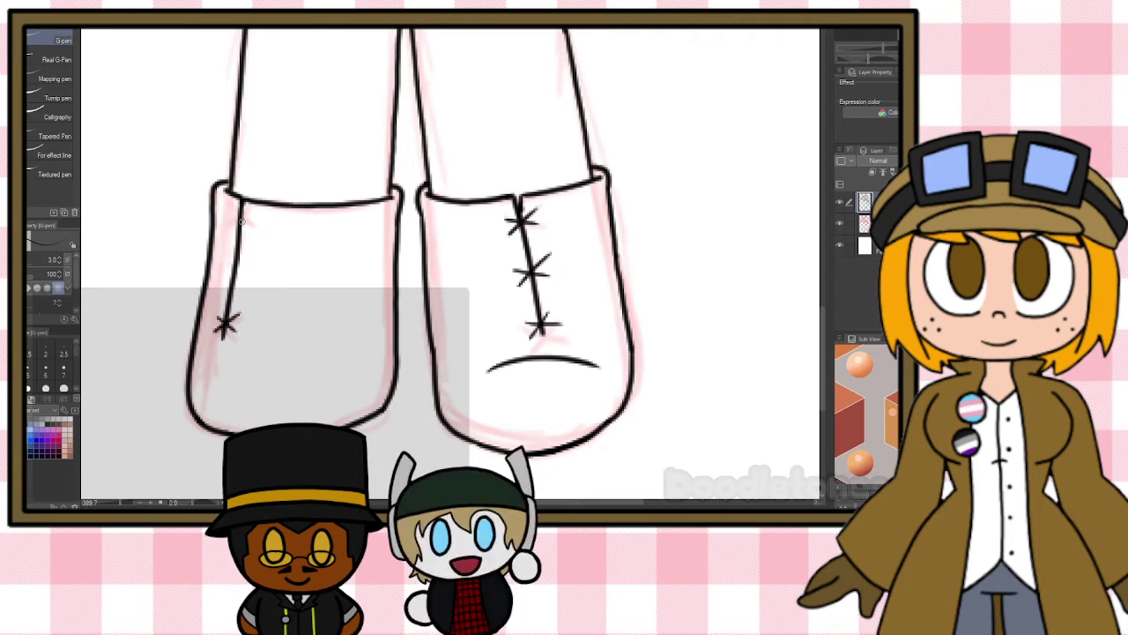
mouse_move(229, 206)
left_mouse_down()
mouse_move(252, 226)
mouse_move(254, 207)
left_mouse_up()
mouse_move(225, 258)
left_mouse_down()
mouse_move(243, 279)
mouse_move(240, 261)
left_mouse_up()
left_click_drag(233, 270, 250, 254)
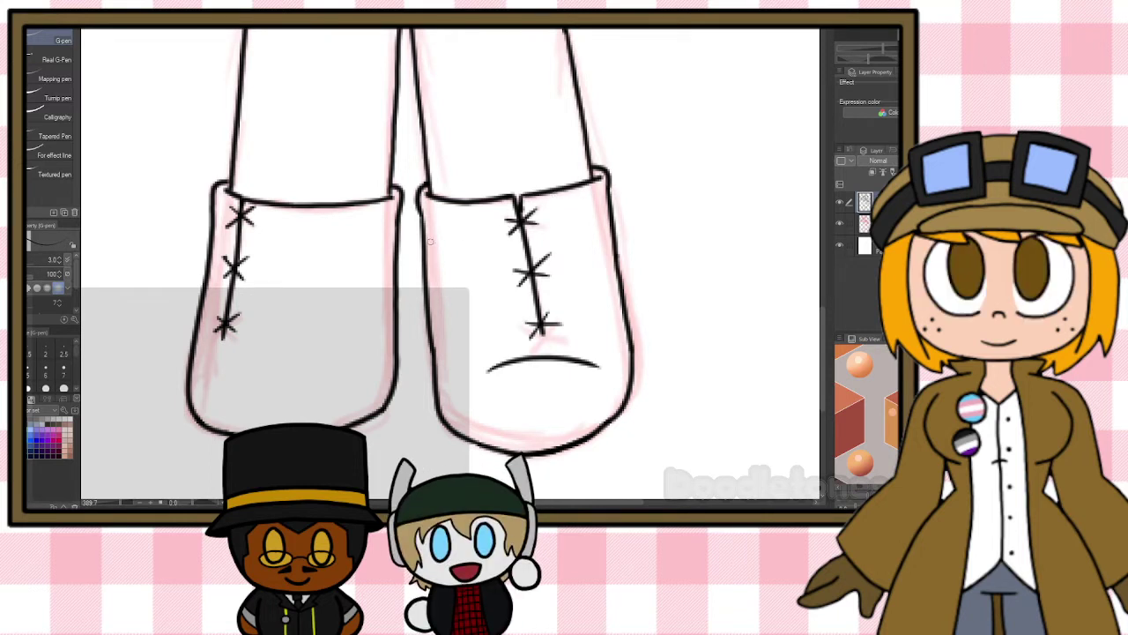
left_click_drag(193, 357, 260, 366)
key("ctrl+z")
key("ctrl+z")
Delete the pink sketch layer beneath the line art.
scroll(343, 368, "down", 7)
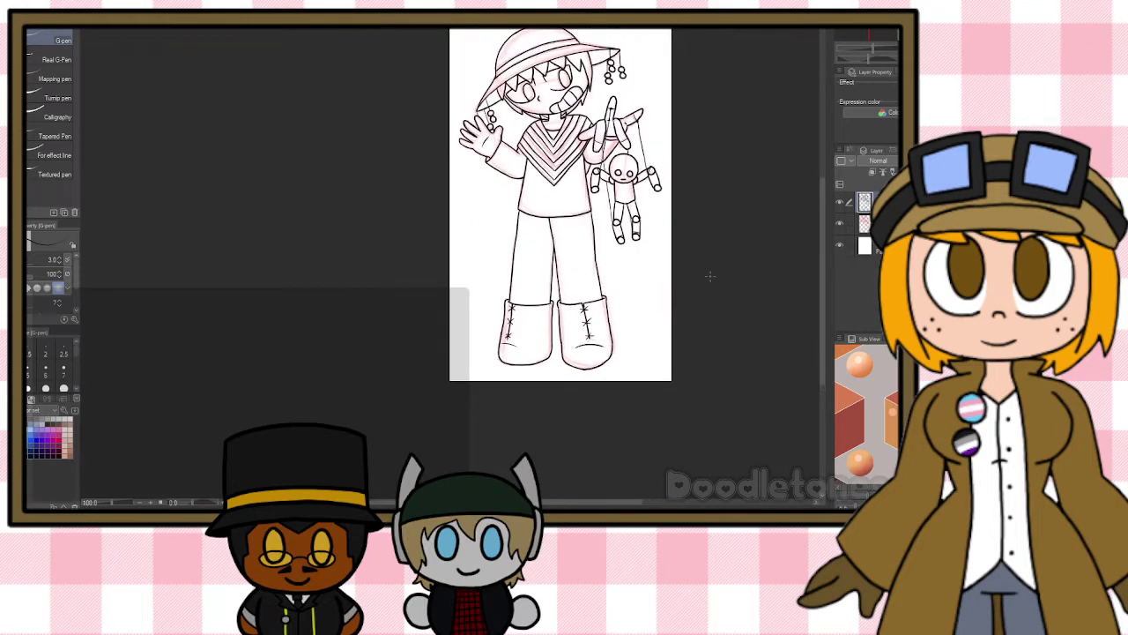
left_click(869, 227)
left_click(942, 183)
left_click(477, 172)
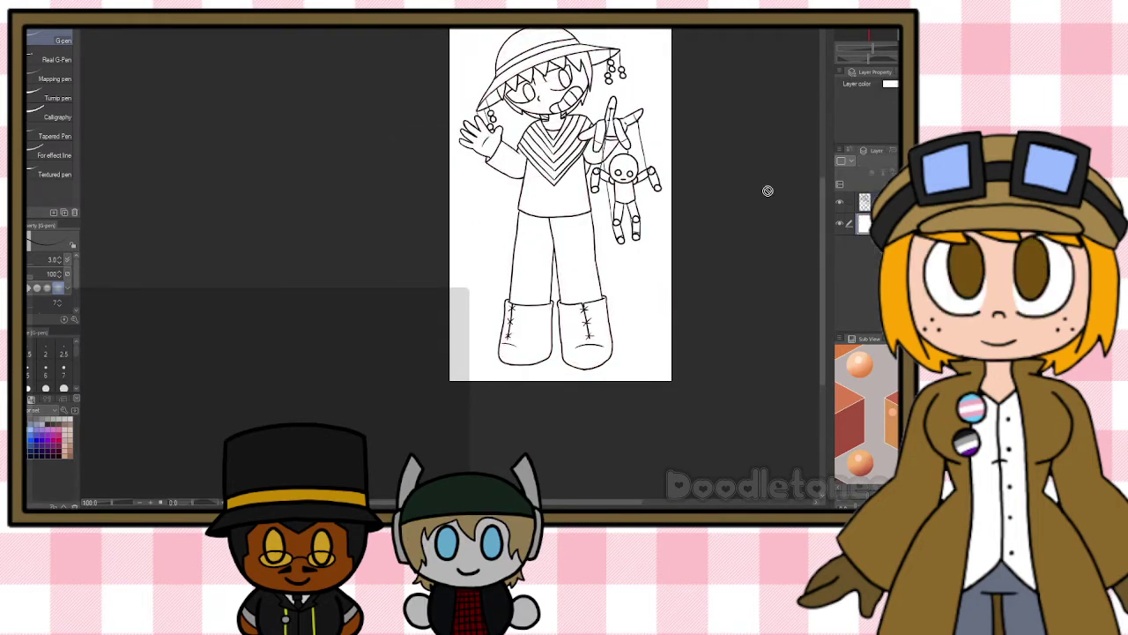
left_click_drag(823, 192, 828, 164)
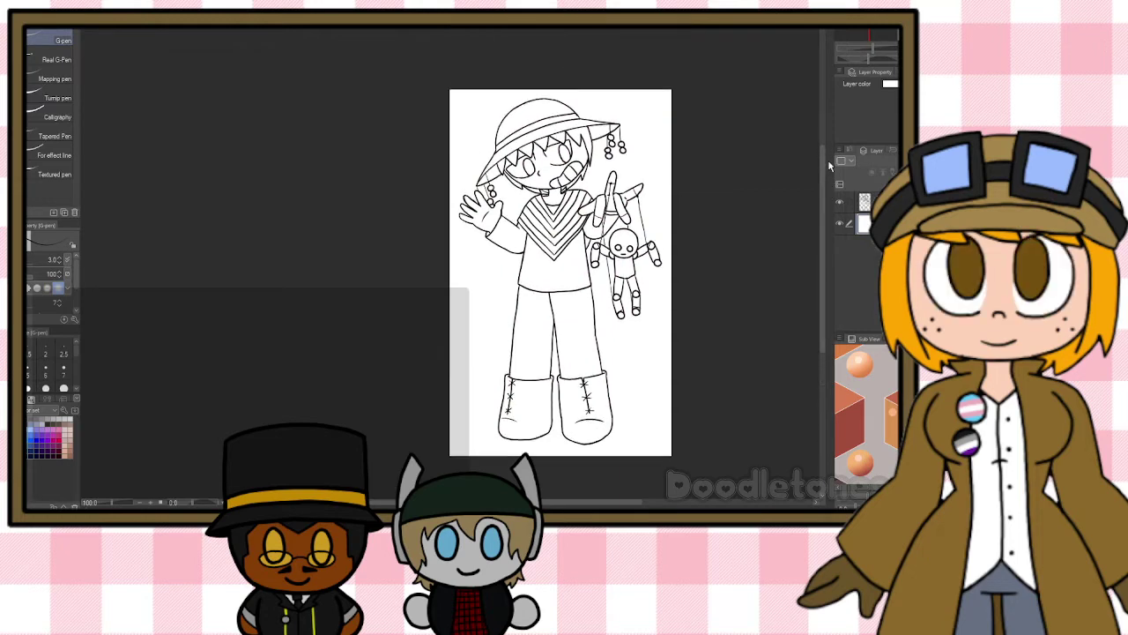
Show the coloured character reference in the Sub View, enlarged on the hat, face and striped collar.
scroll(781, 202, "up", 4)
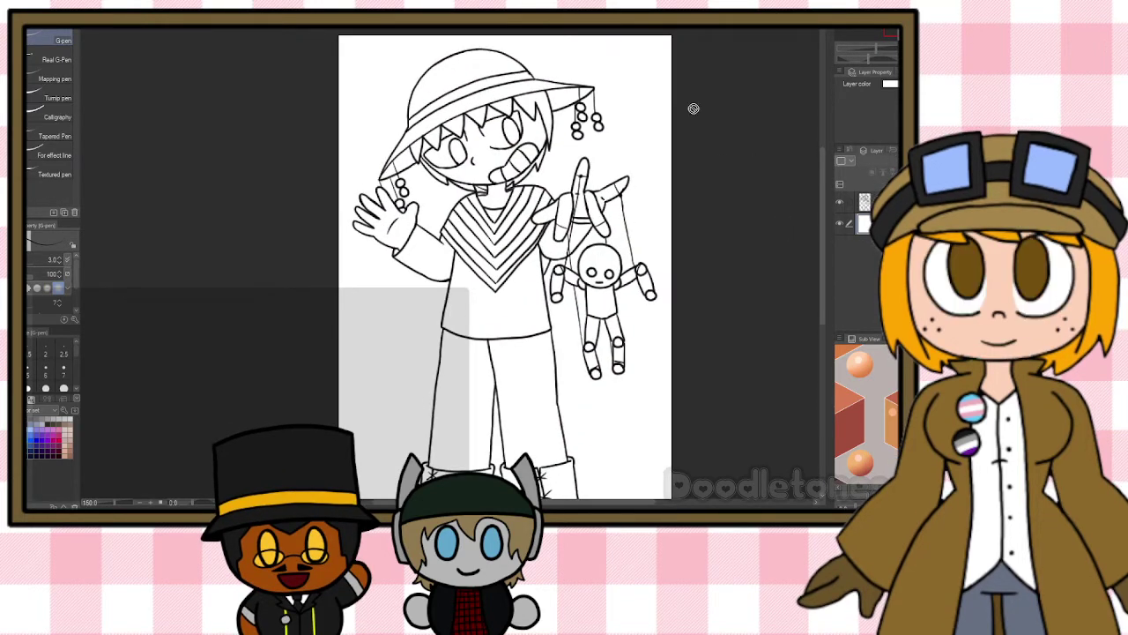
scroll(533, 104, "up", 1)
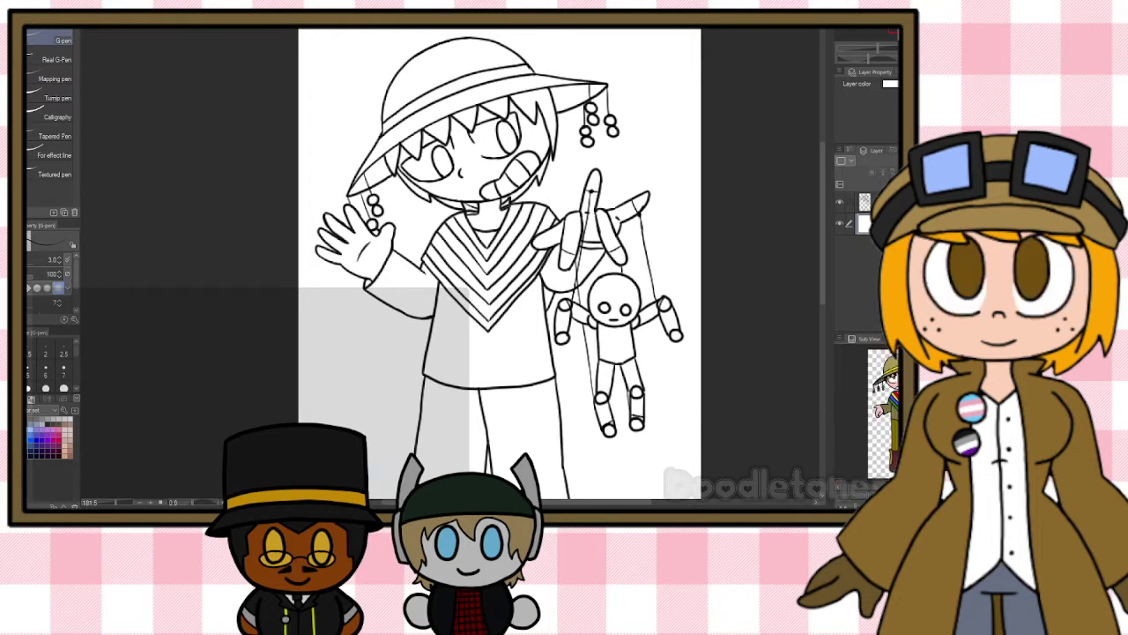
scroll(876, 393, "up", 3)
left_click_drag(868, 377, 876, 393)
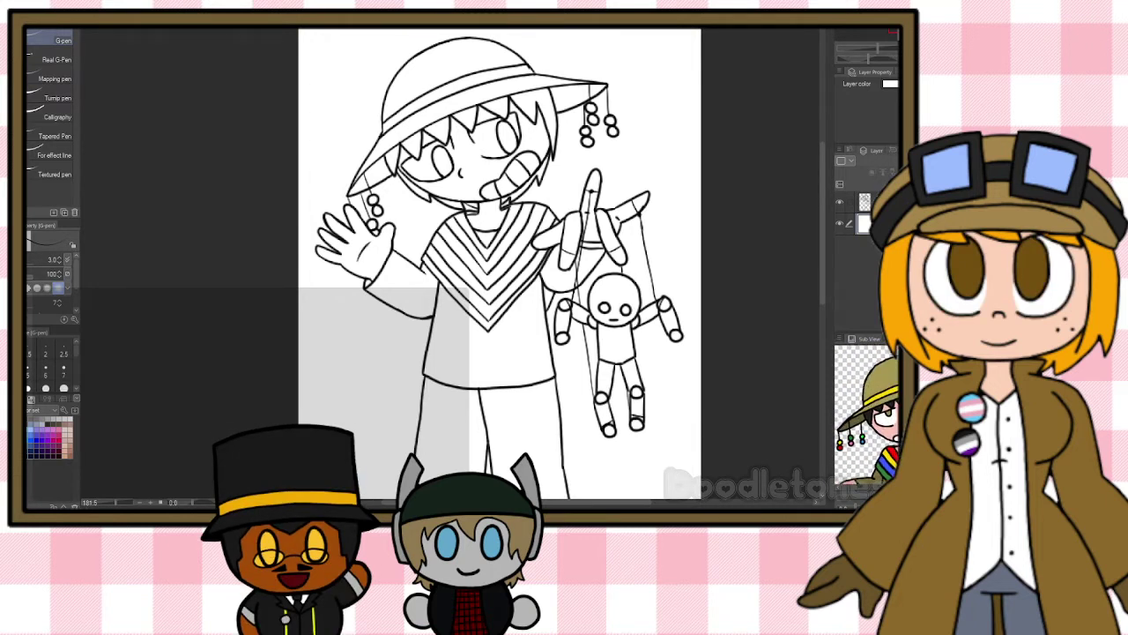
scroll(601, 184, "up", 1)
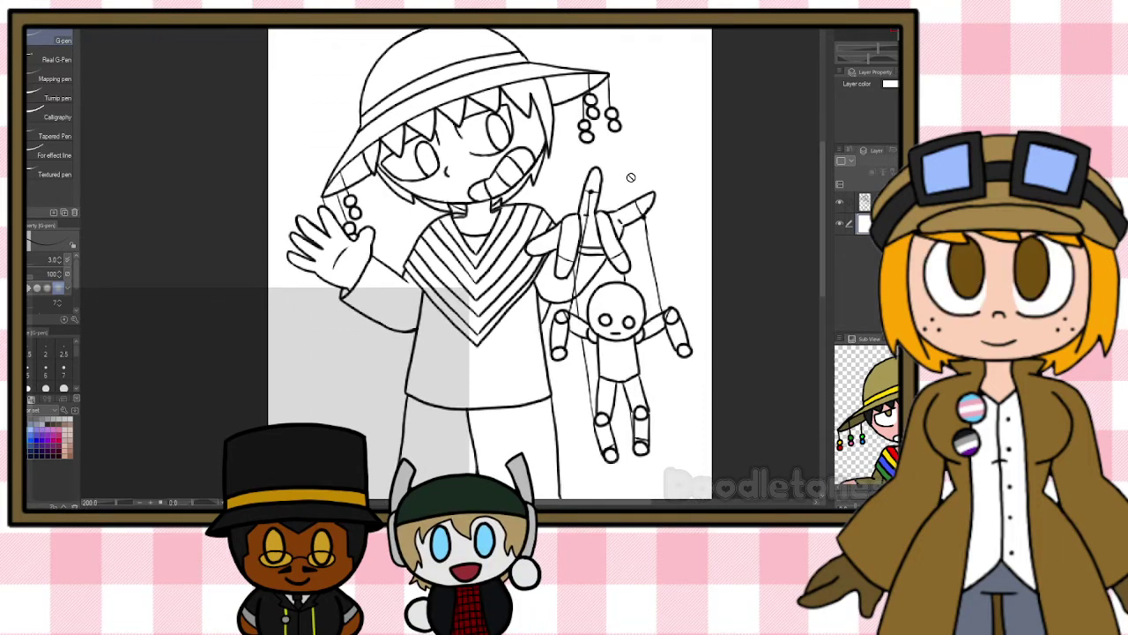
left_click_drag(823, 189, 822, 164)
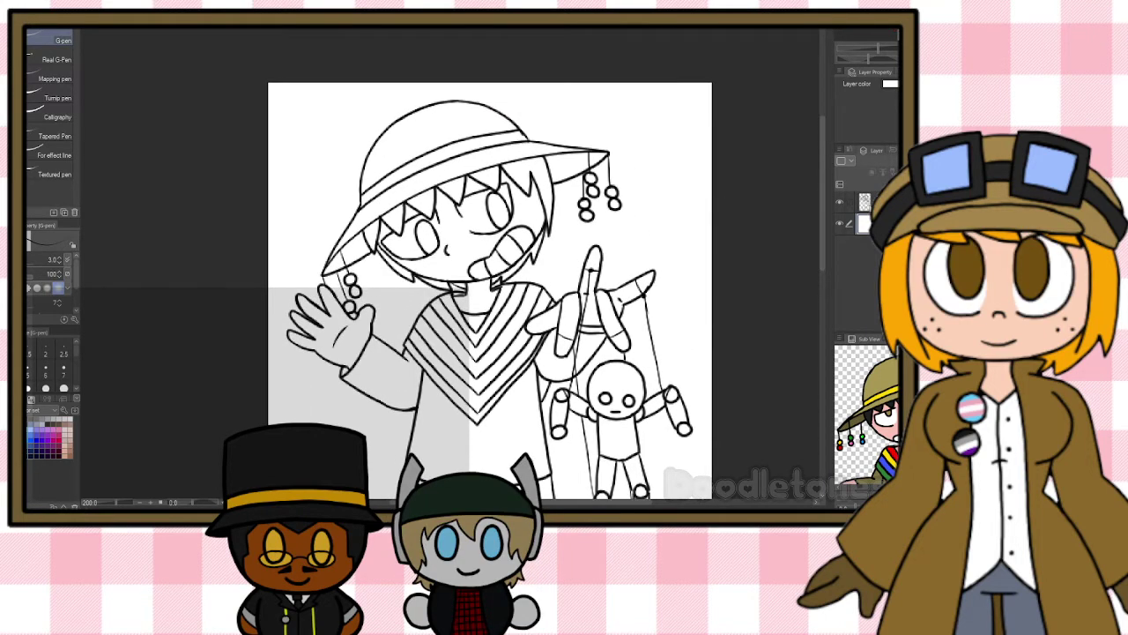
Hide the white paper layer, then fill the hat's crown and brim with the reference's olive on a new layer below the line art.
left_click(840, 224)
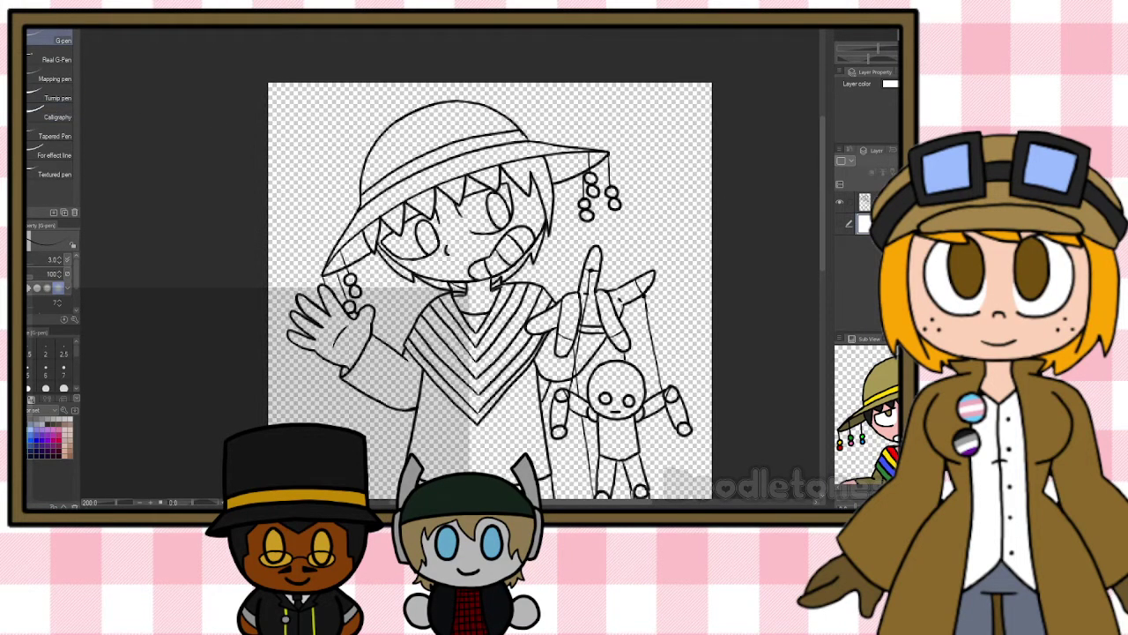
key("i")
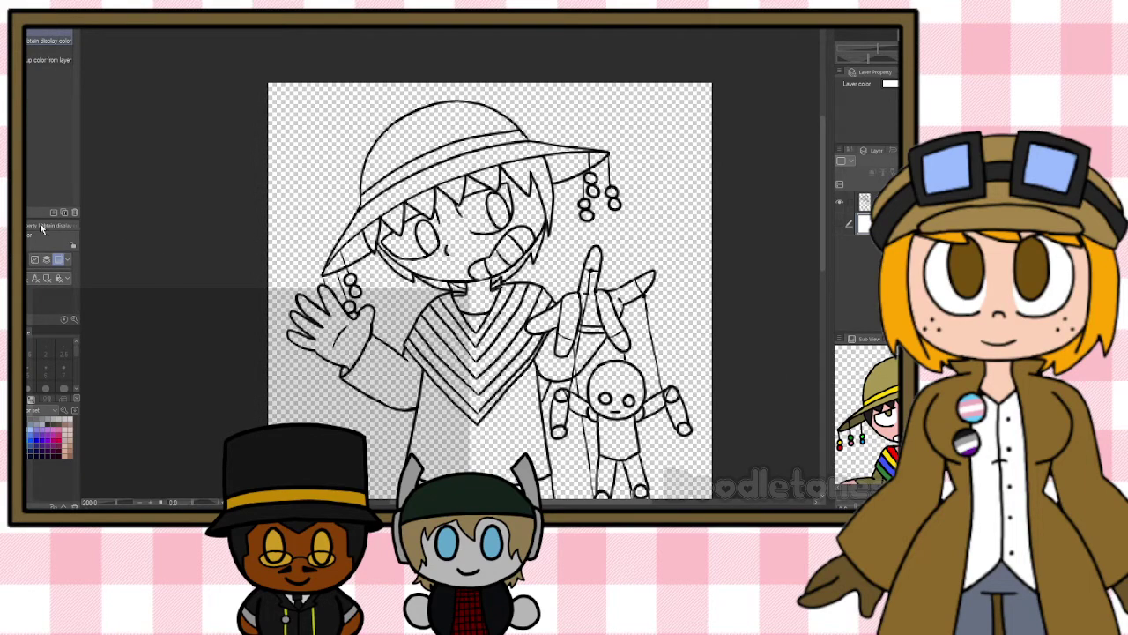
key("g")
scroll(514, 159, "up", 4)
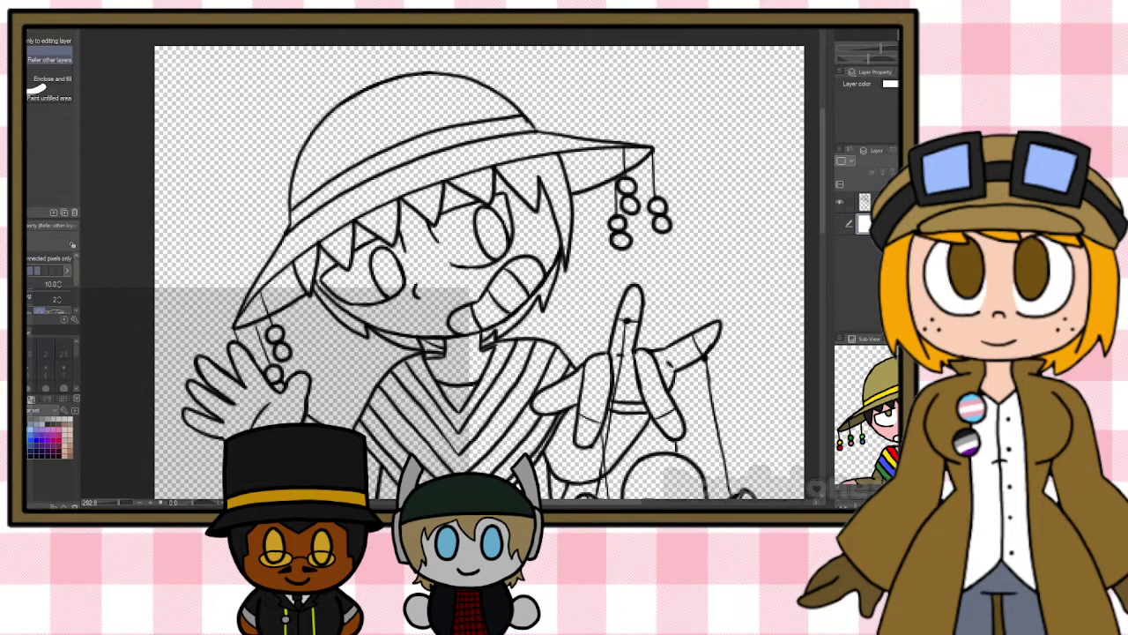
key("ctrl+shift+n")
left_click(397, 95)
left_click(432, 177)
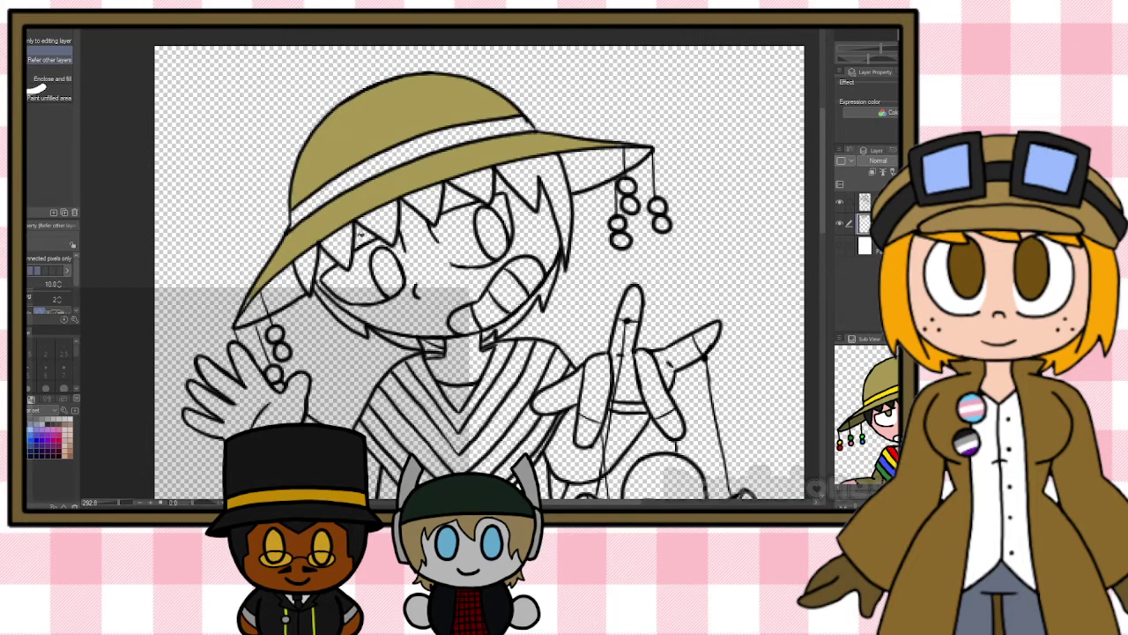
Fill both visible parts of the hat brim's underside with the reference's dark olive and touch up the brim's pointed tip.
scroll(429, 177, "up", 2)
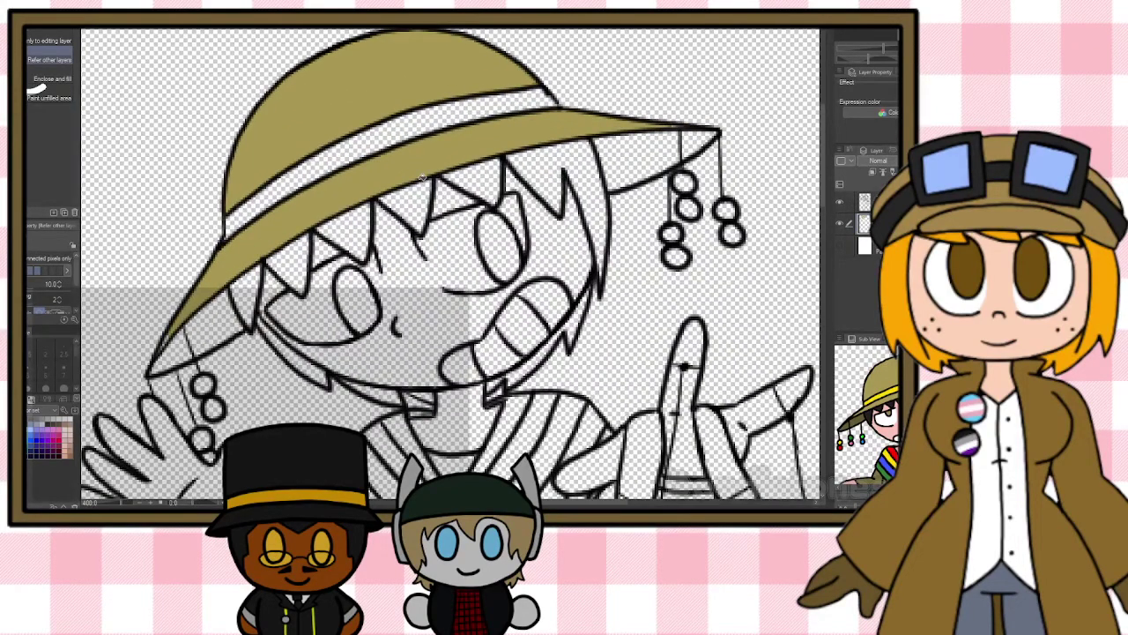
key("p")
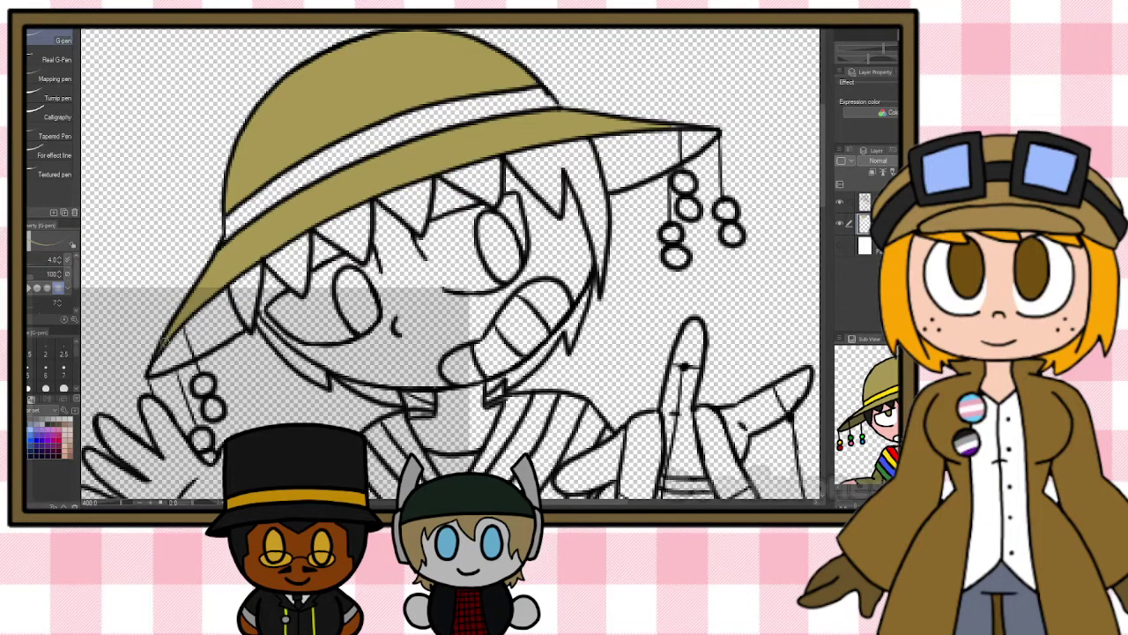
key("i")
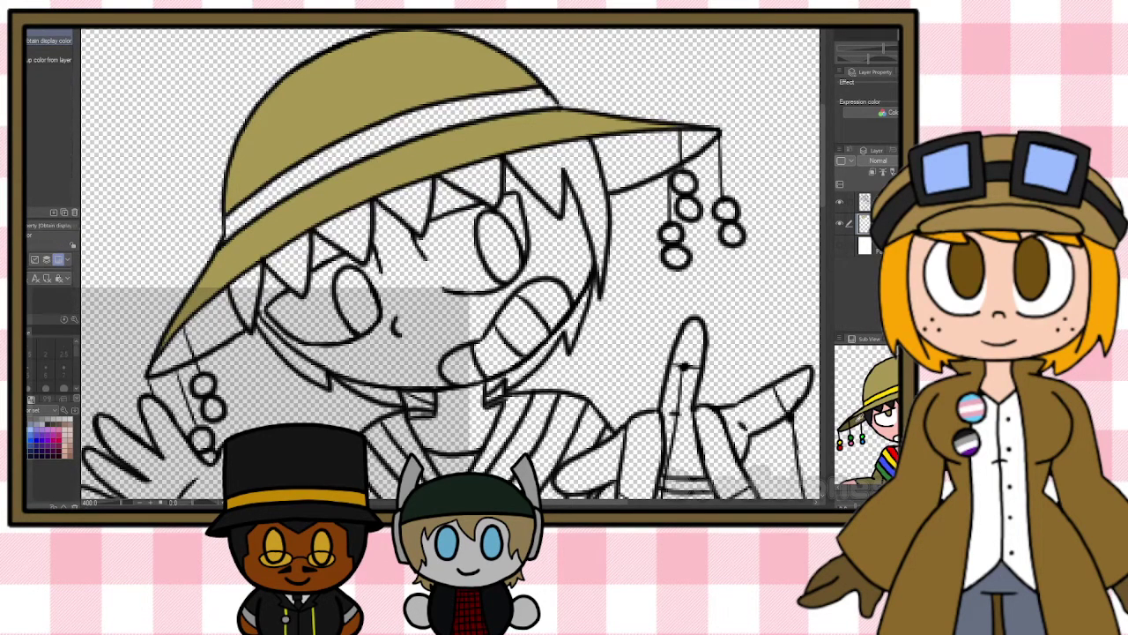
key("g")
left_click(211, 338)
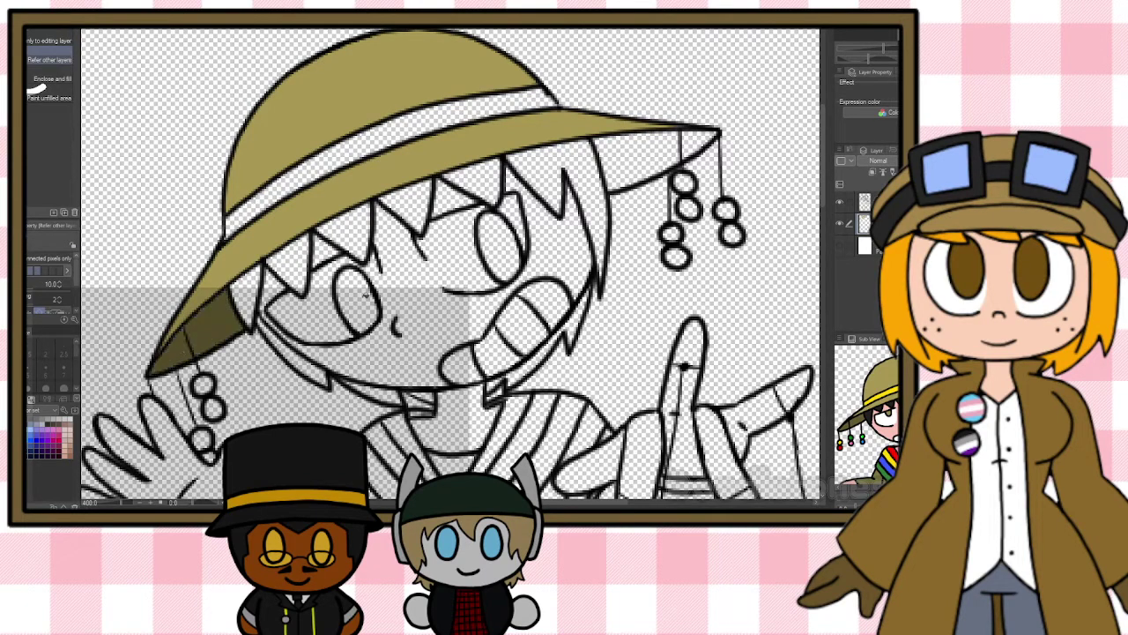
left_click(632, 185)
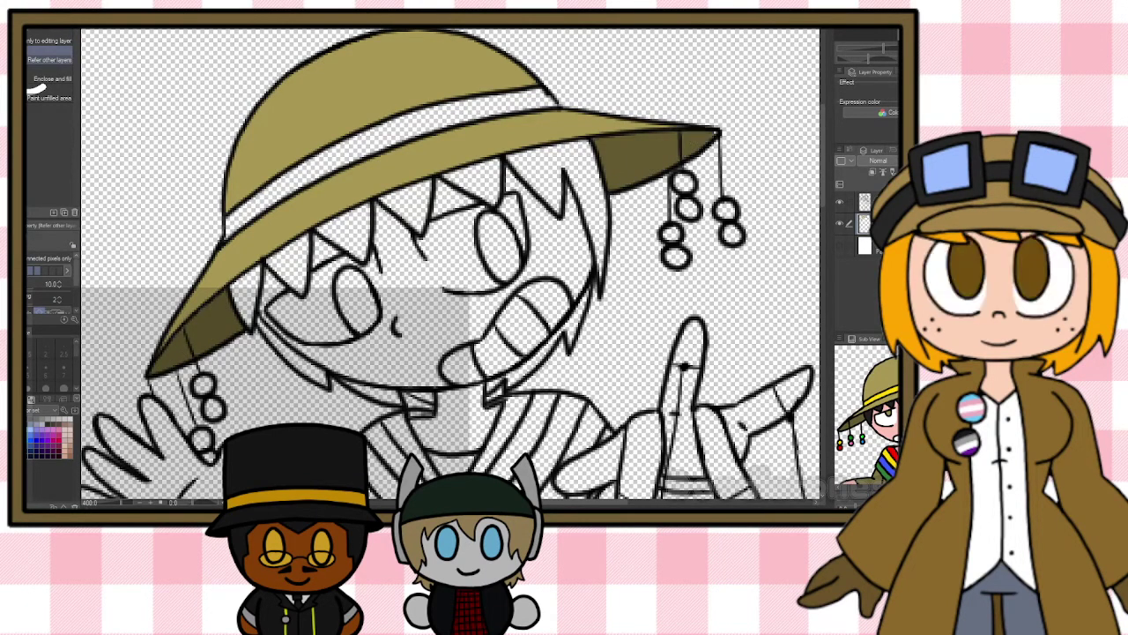
key("p")
left_click(716, 133)
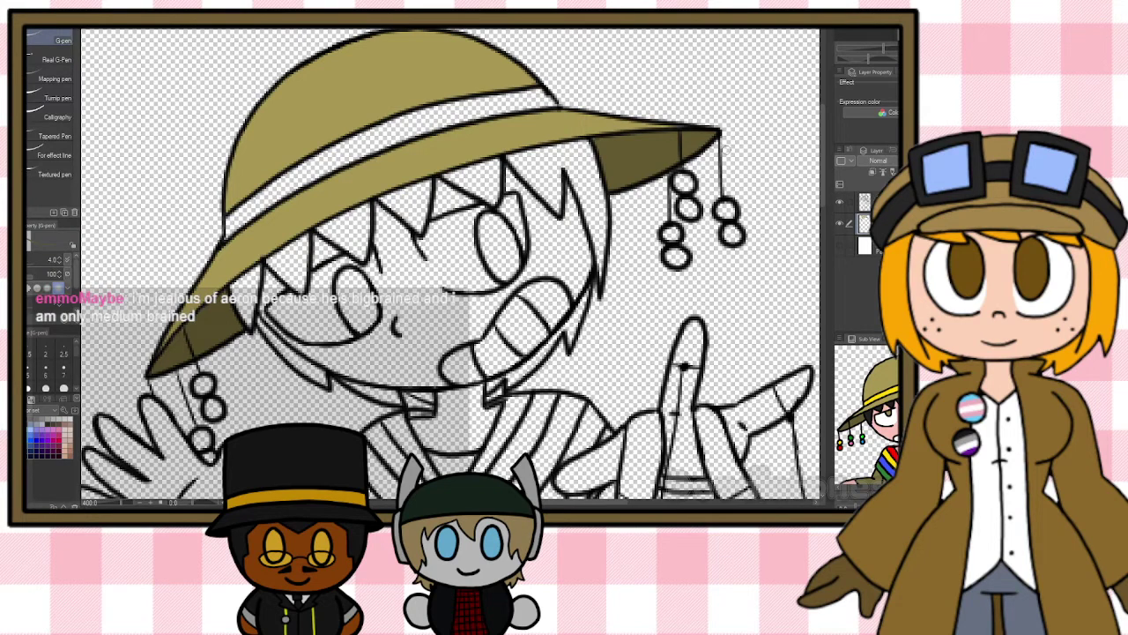
Fill the hat band with the bright yellow sampled from the reference.
key("i")
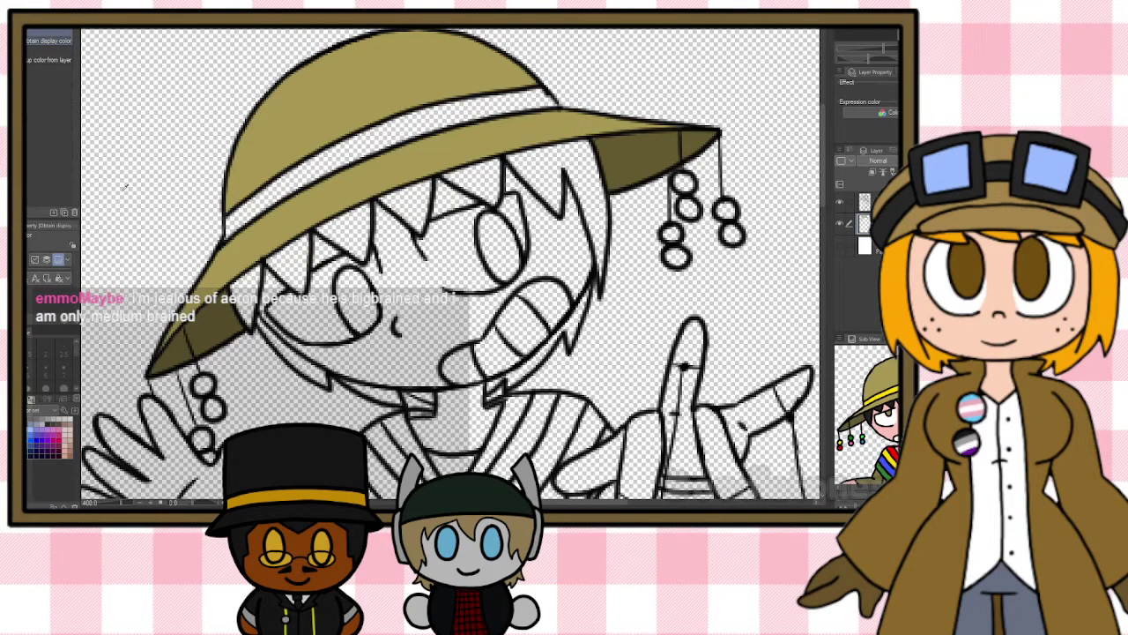
key("g")
left_click(273, 201)
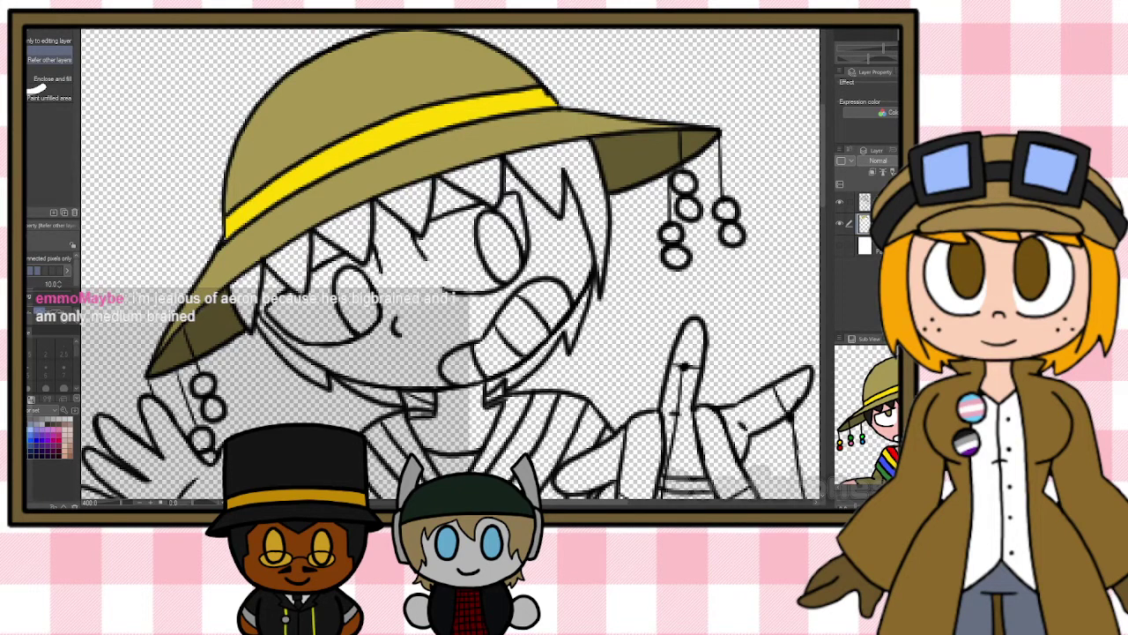
Fill the jagged fringe and the side hair beneath the hat brim with the reference's near-black hair colour.
key("i")
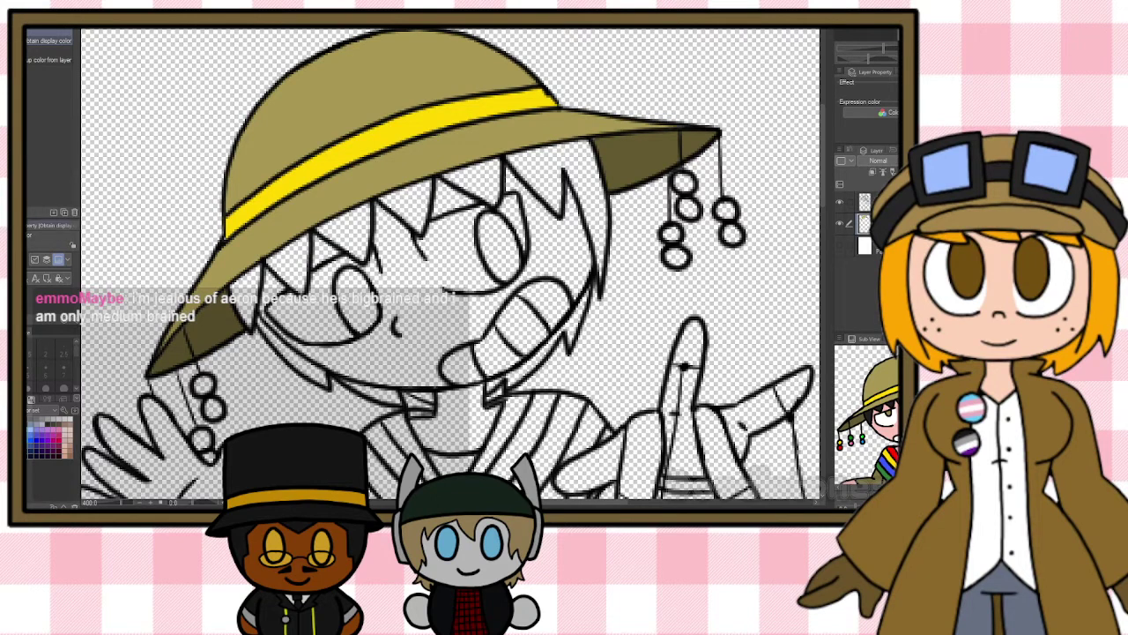
key("g")
left_click(245, 296)
left_click(288, 265)
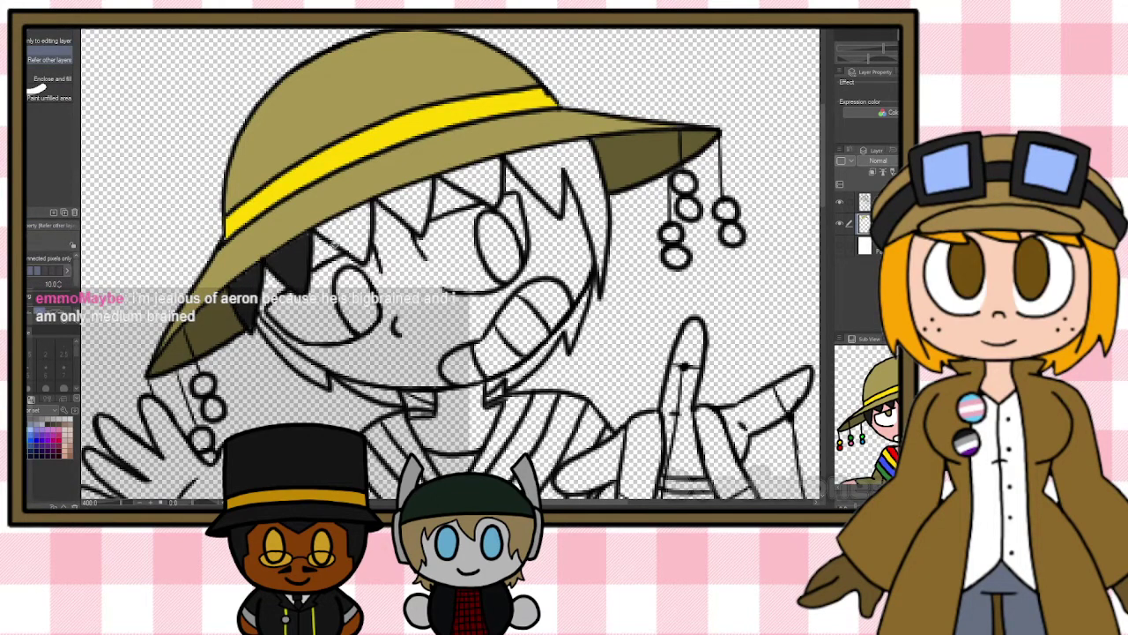
left_click(344, 232)
left_click(472, 182)
left_click(554, 166)
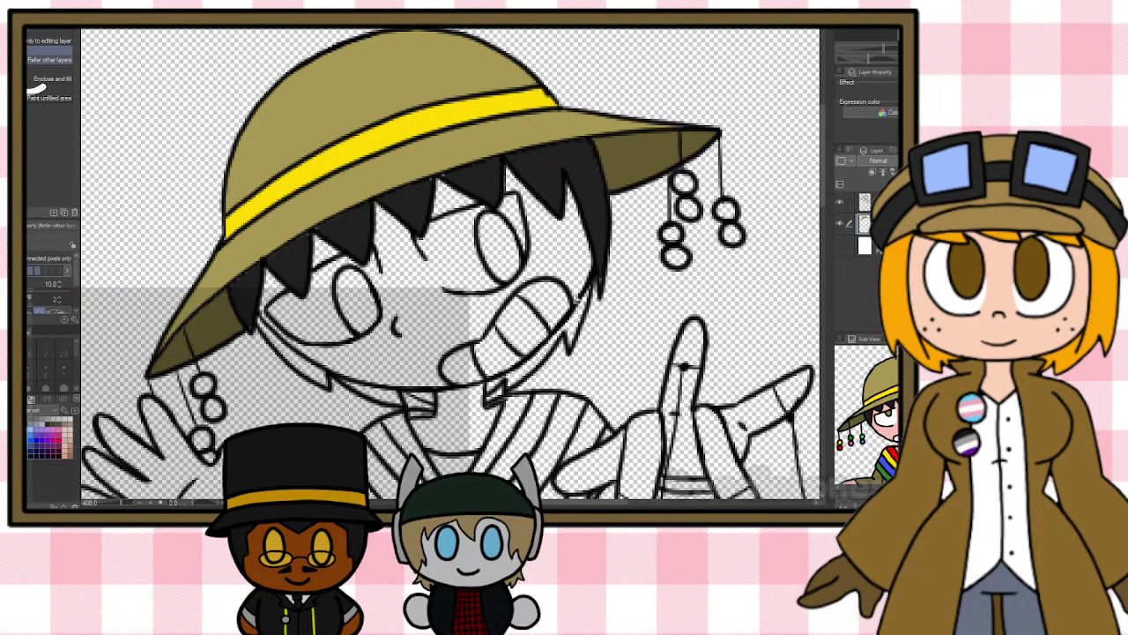
Fill the hair strands along the jaw and behind the neck near-black and paint over the small unfilled gaps.
left_click(578, 305)
left_click(534, 365)
left_click(489, 382)
left_click(494, 385)
left_click(424, 392)
left_click(421, 399)
left_click(376, 390)
left_click(314, 368)
scroll(501, 412, "up", 1)
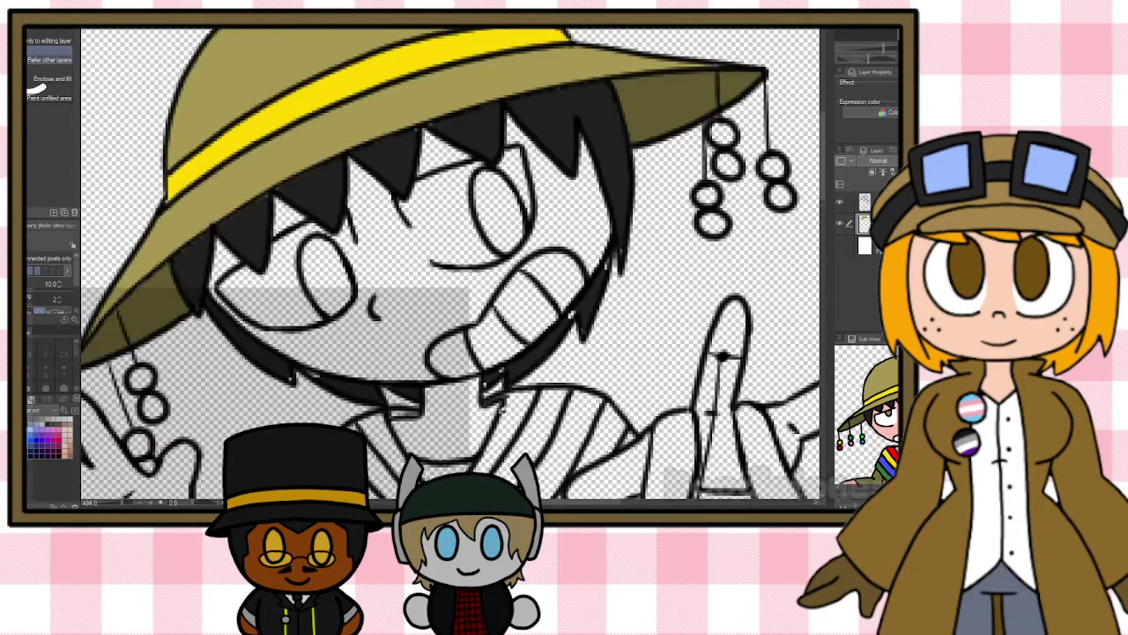
key("p")
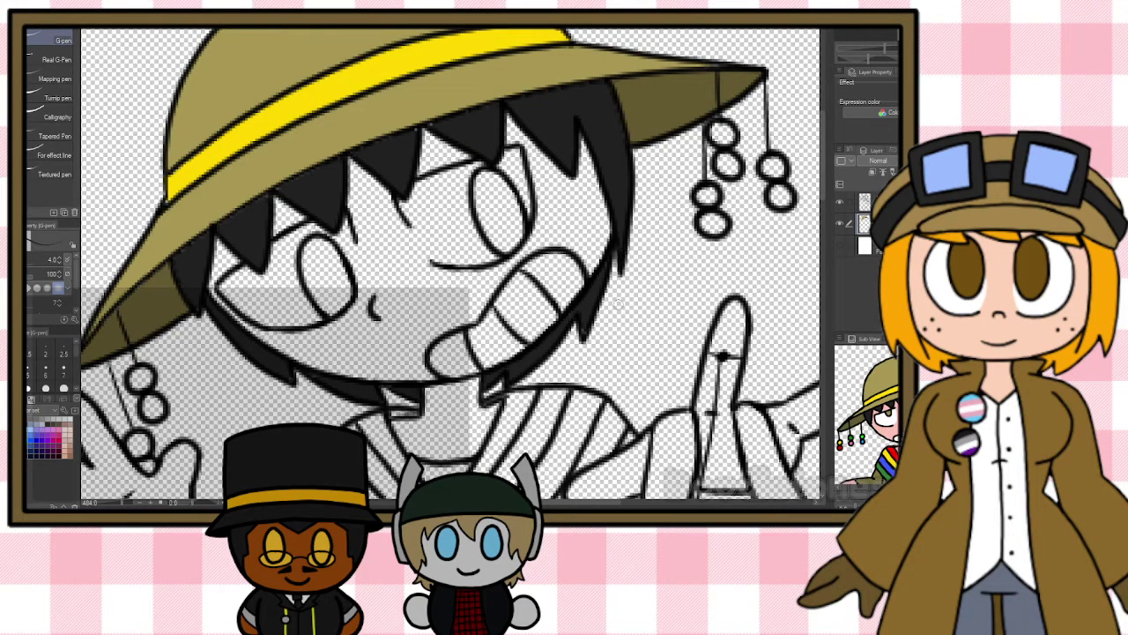
Fill the face, the neck and the skin between the fringe and the eyes with the reference's pink skin colour.
scroll(618, 304, "down", 3)
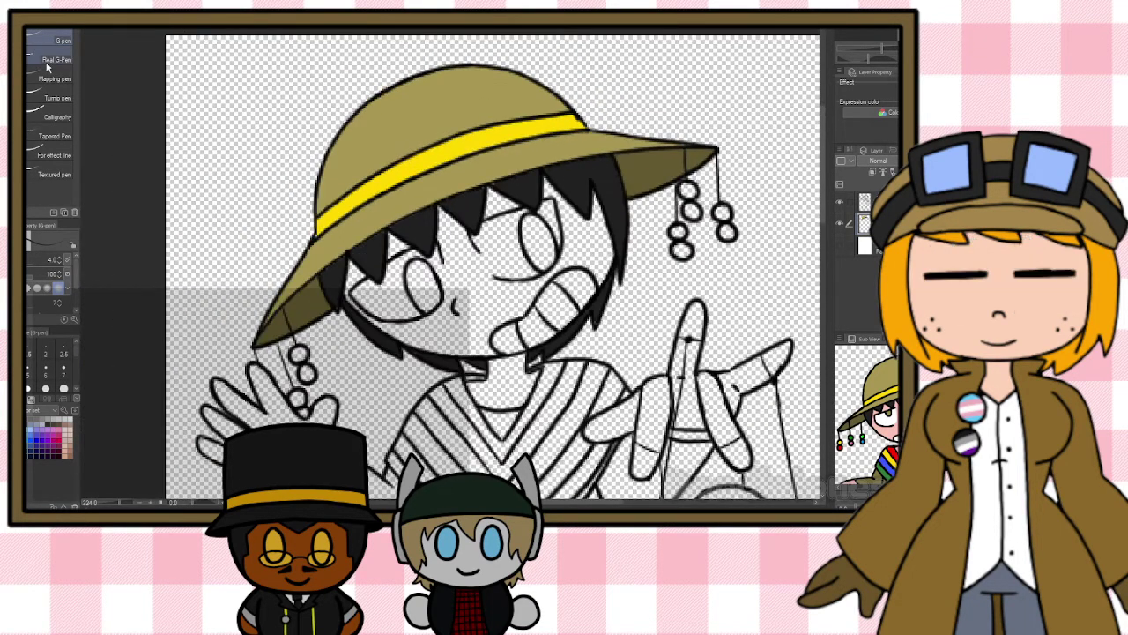
key("i")
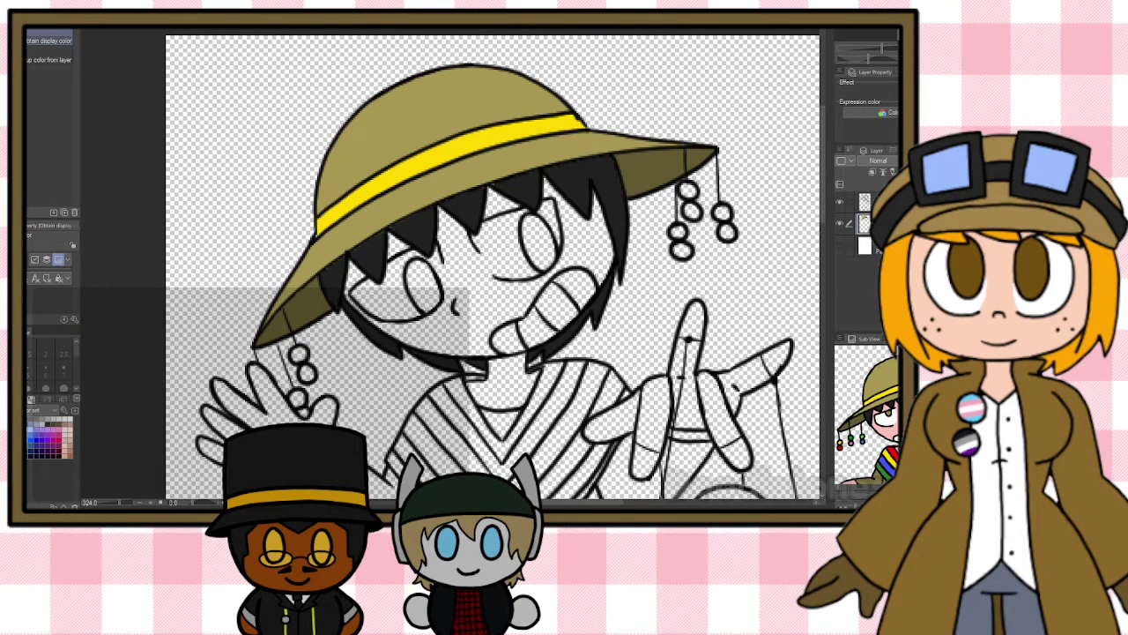
key("g")
left_click(470, 286)
left_click(507, 379)
left_click(591, 255)
left_click(506, 203)
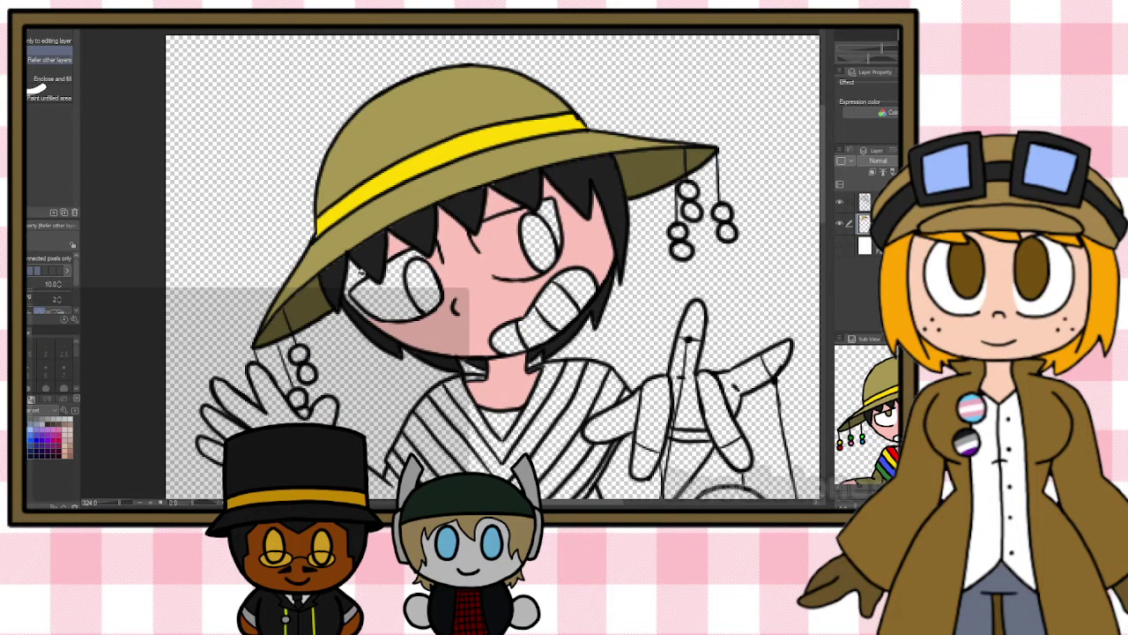
Fill the palm and every finger segment of the string-holding hand, plus the raised open hand, with the same pink skin colour.
left_click(656, 402)
left_click(629, 414)
left_click(693, 402)
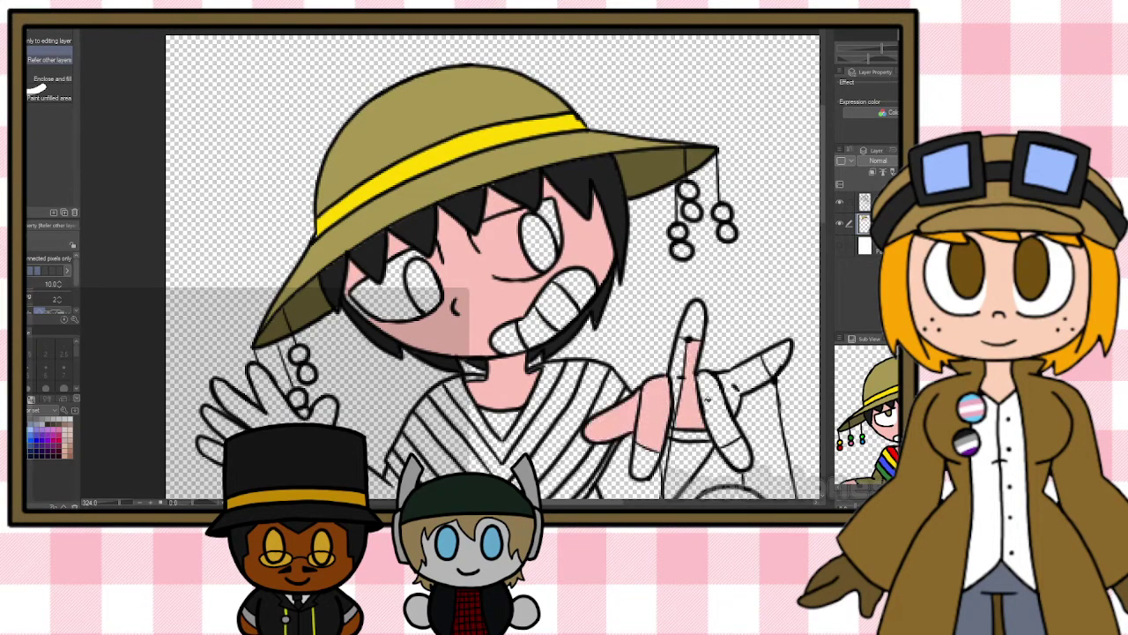
left_click(708, 401)
left_click(748, 365)
left_click(776, 356)
left_click(679, 370)
left_click(694, 321)
left_click(737, 453)
left_click(648, 461)
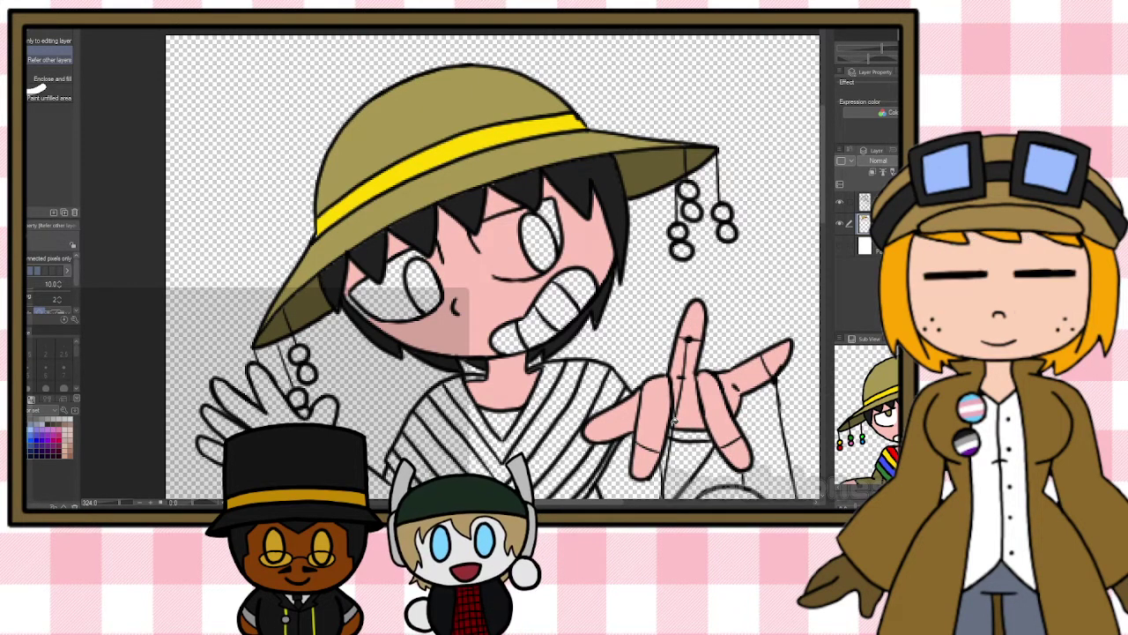
left_click(283, 416)
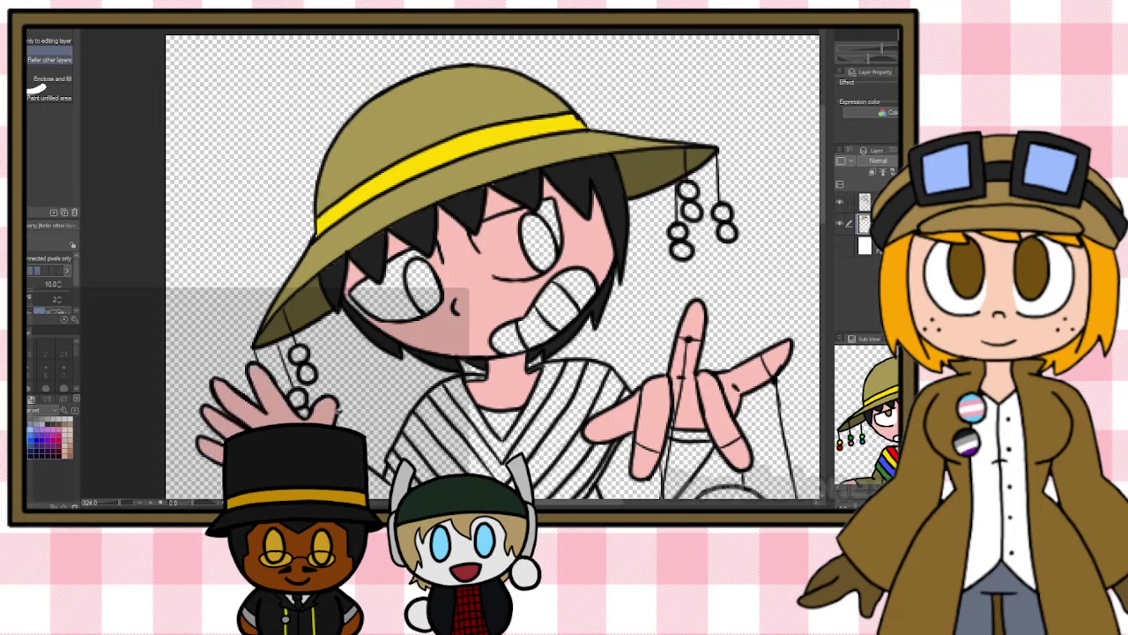
Fill all the teeth of the wide grin with white.
scroll(337, 410, "down", 2)
scroll(498, 401, "up", 4)
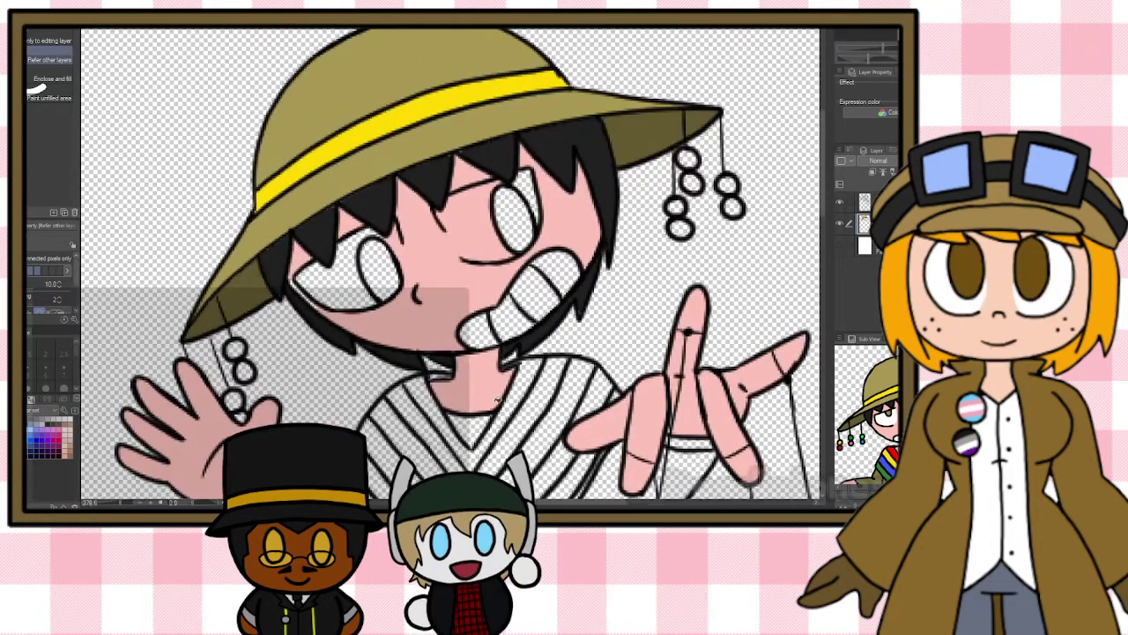
scroll(490, 397, "up", 1)
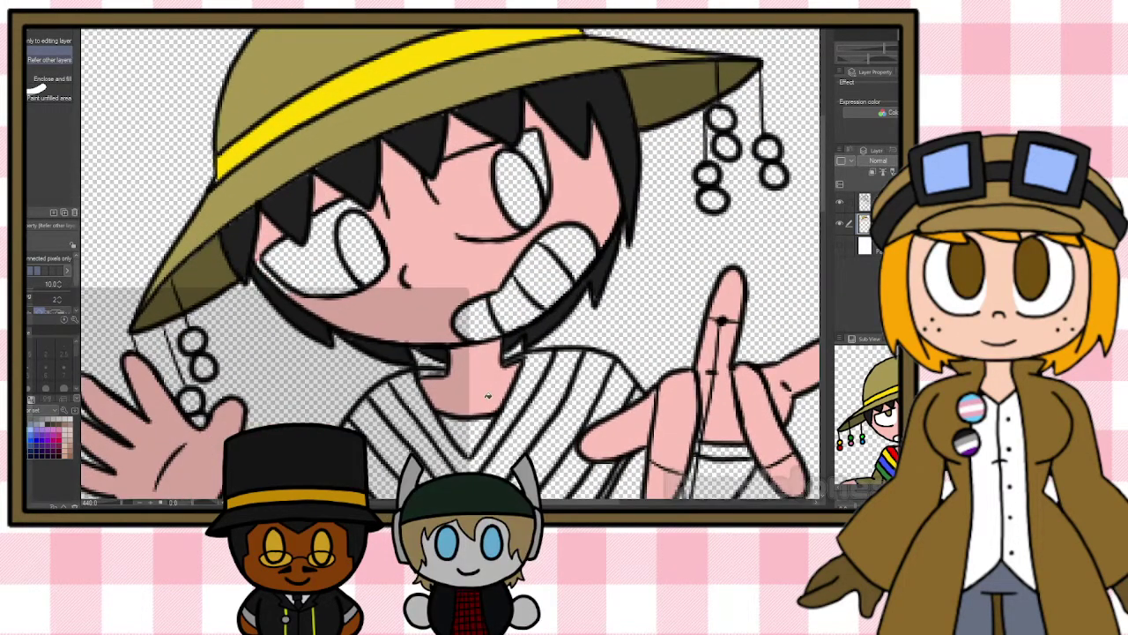
key("p")
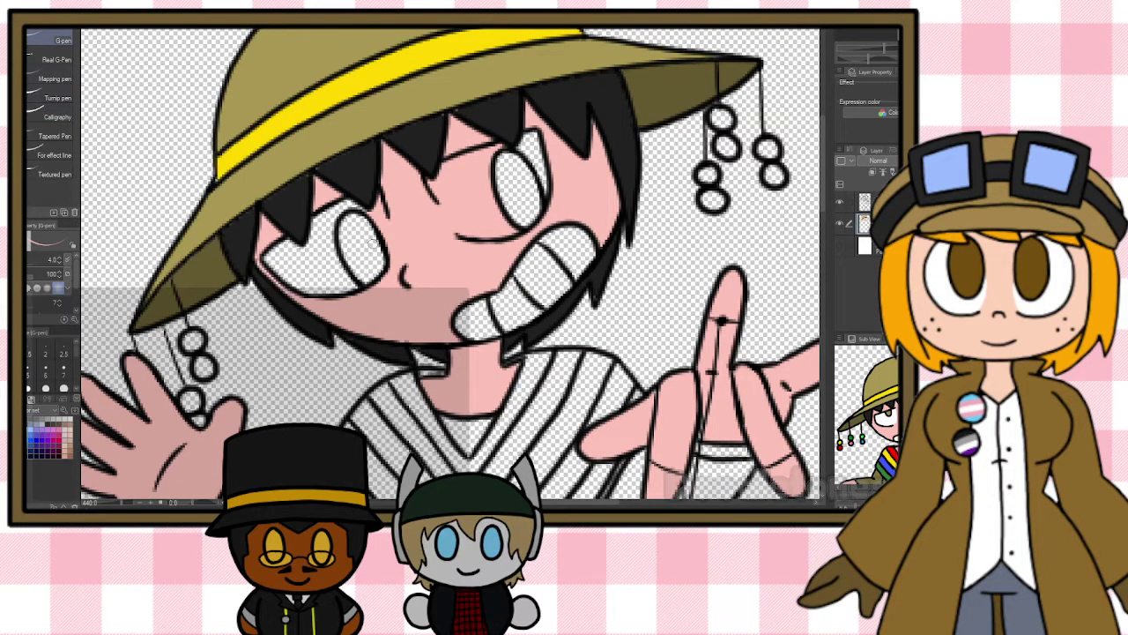
key("e")
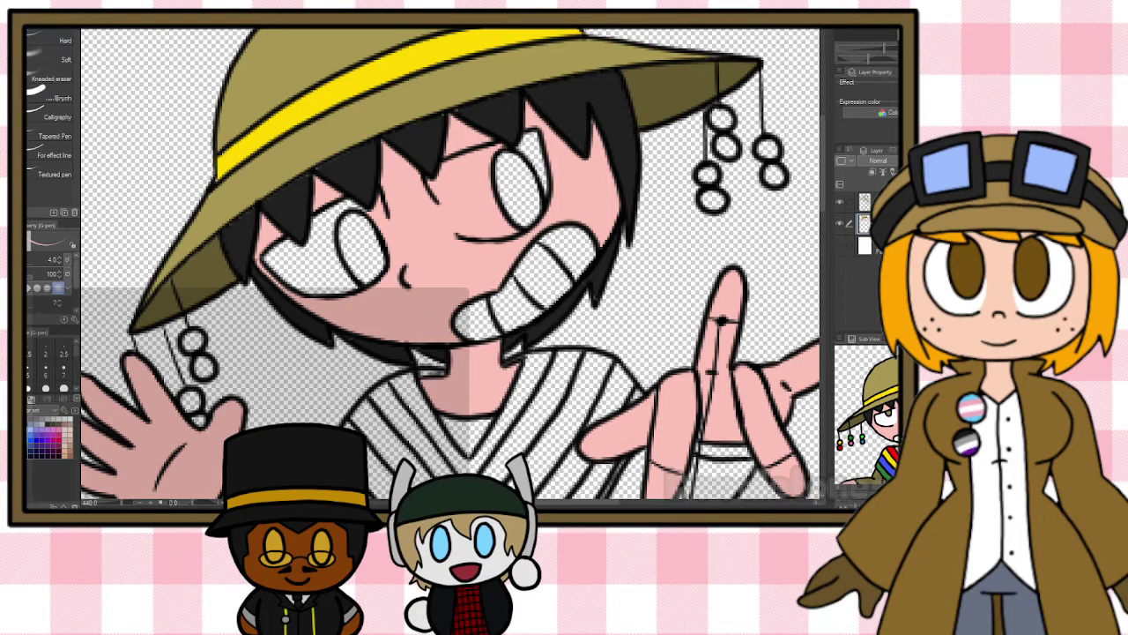
key("g")
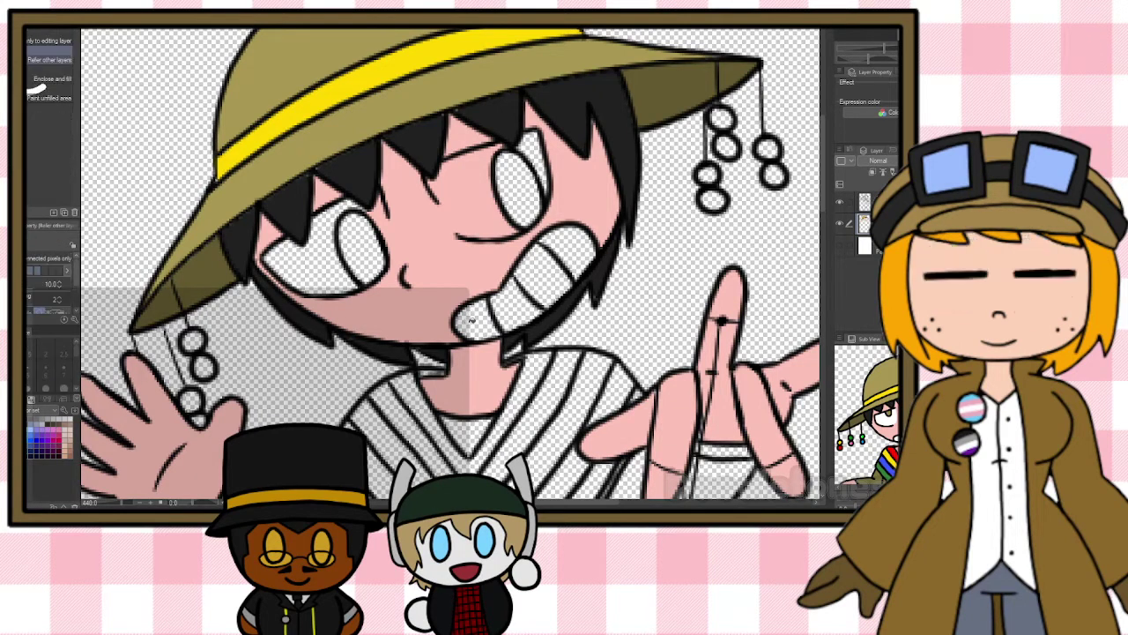
mouse_move(469, 321)
left_mouse_down()
mouse_move(500, 311)
mouse_move(569, 239)
left_mouse_up()
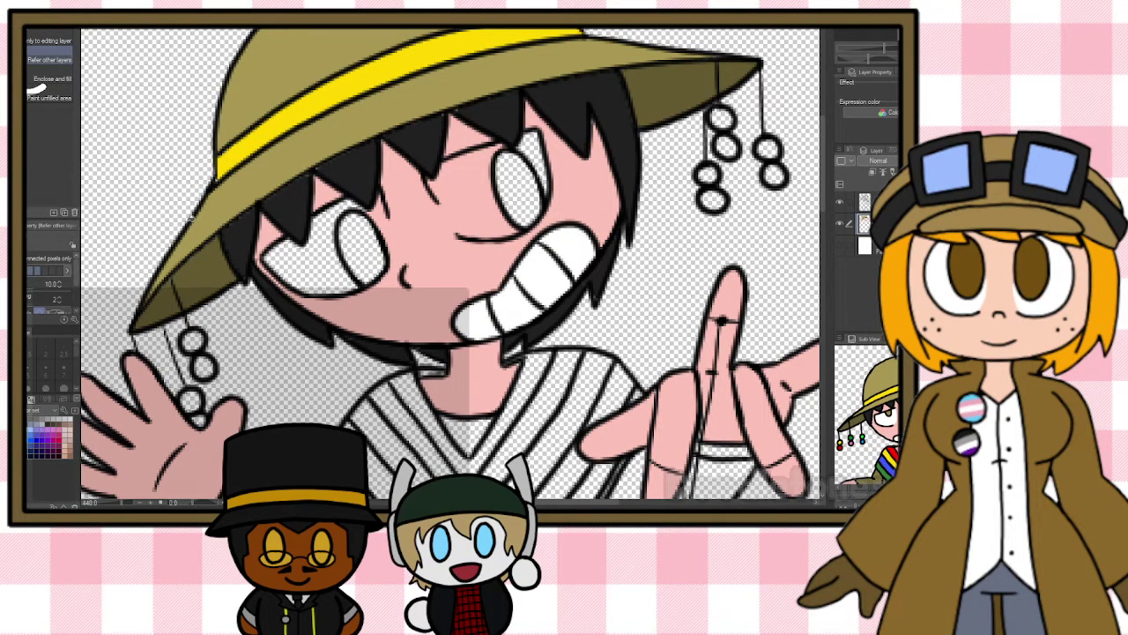
Close the open inner edges of both eyes with white pen strokes and fill the areas around the irises white.
key("p")
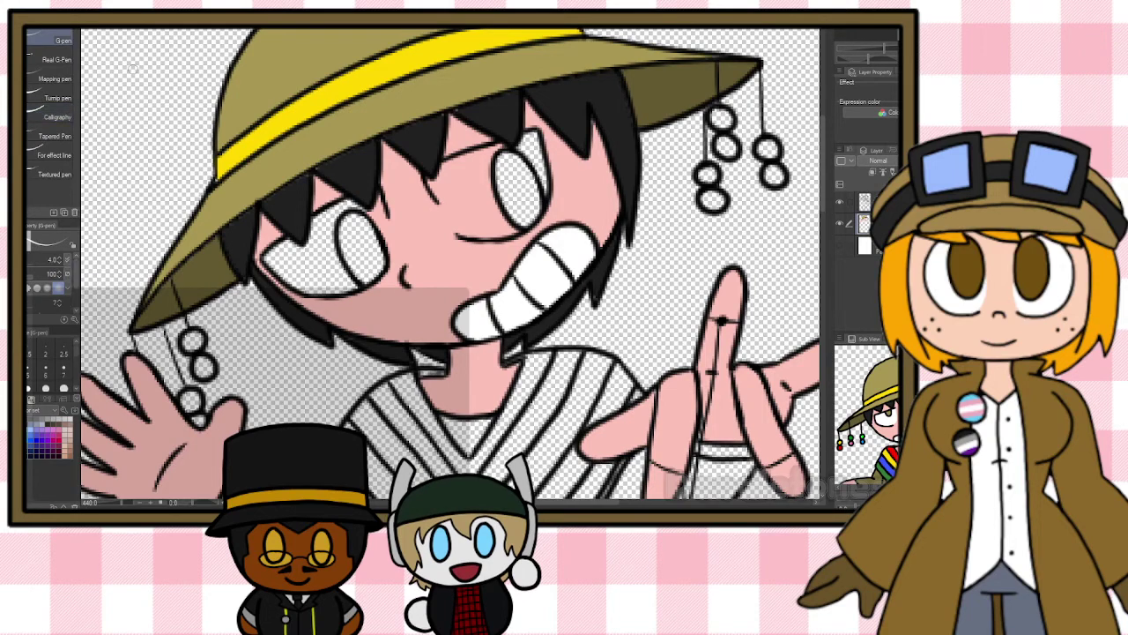
scroll(410, 145, "up", 3)
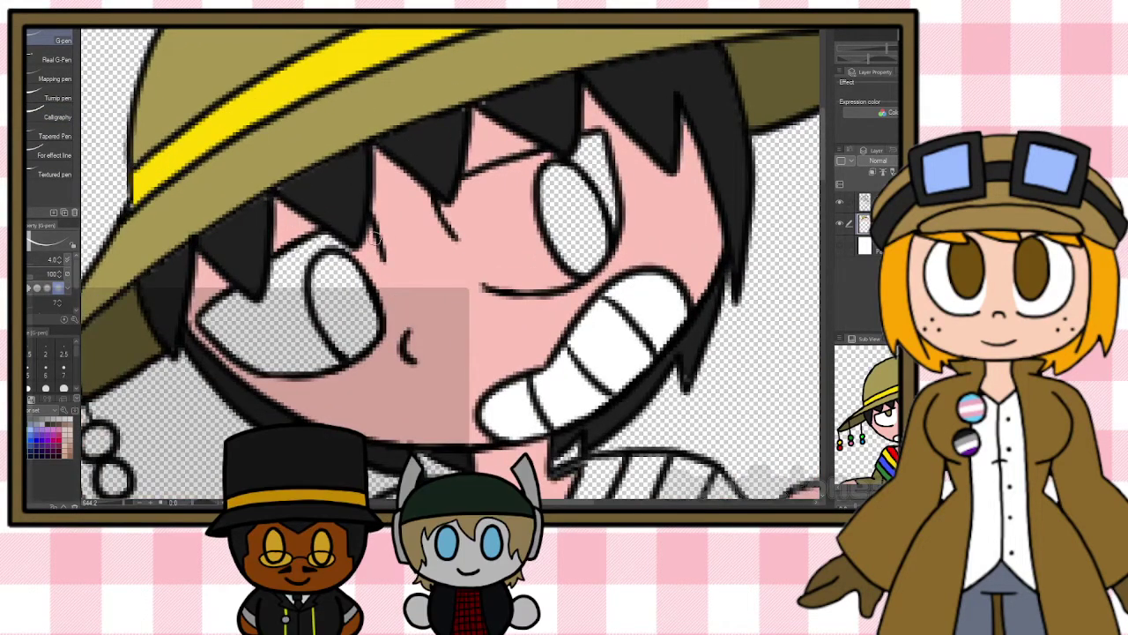
left_click_drag(448, 215, 488, 275)
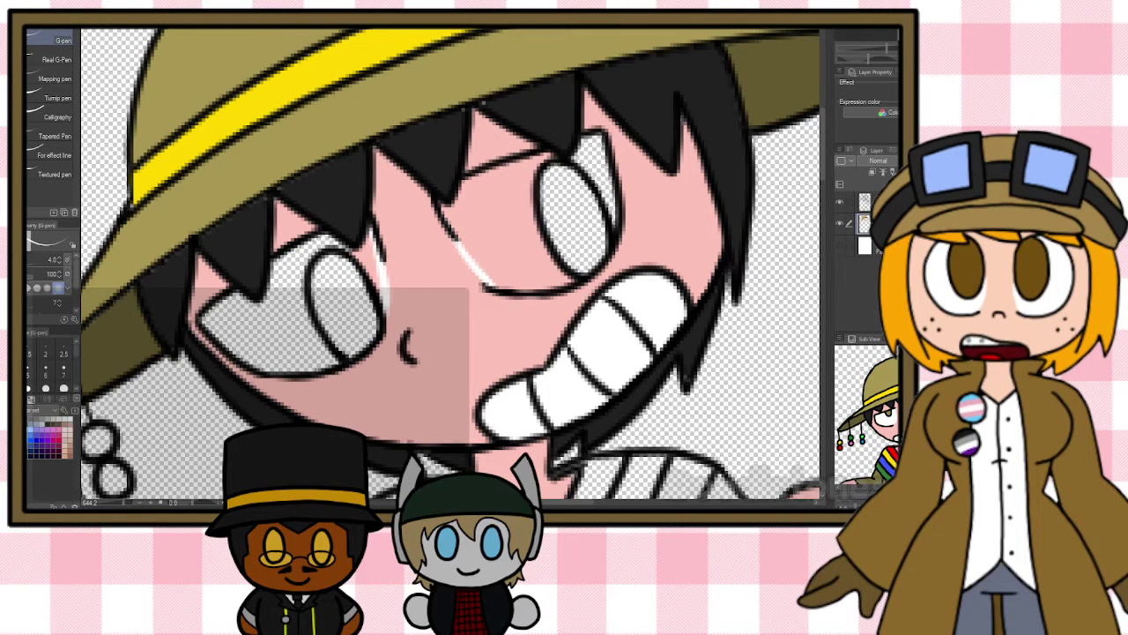
key("g")
left_click(295, 328)
left_click(367, 268)
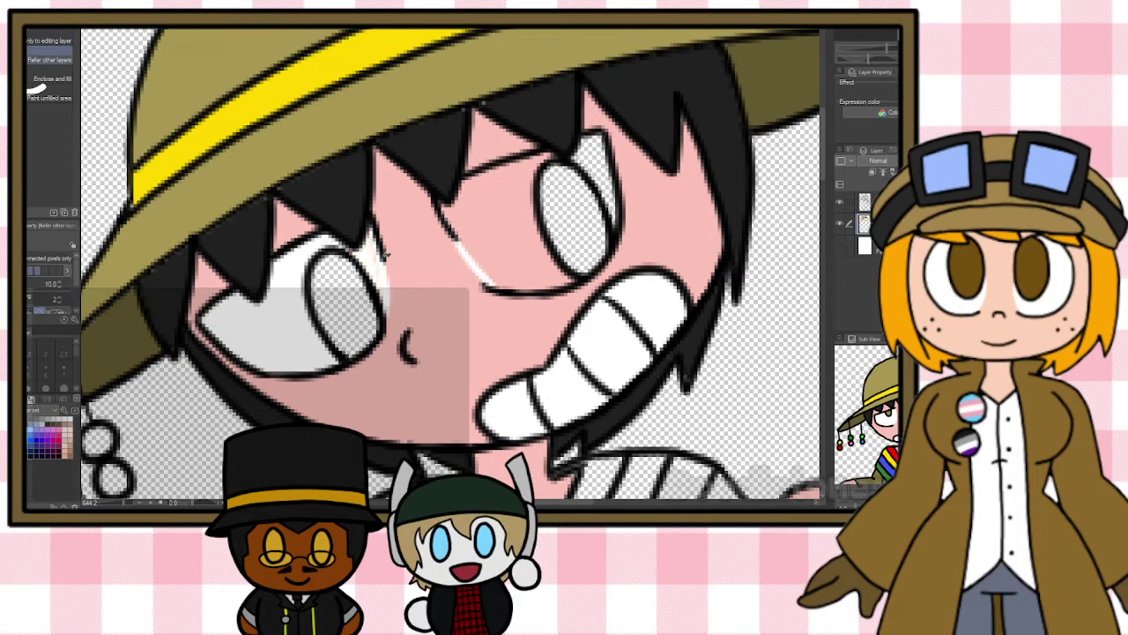
left_click(485, 233)
left_click(612, 184)
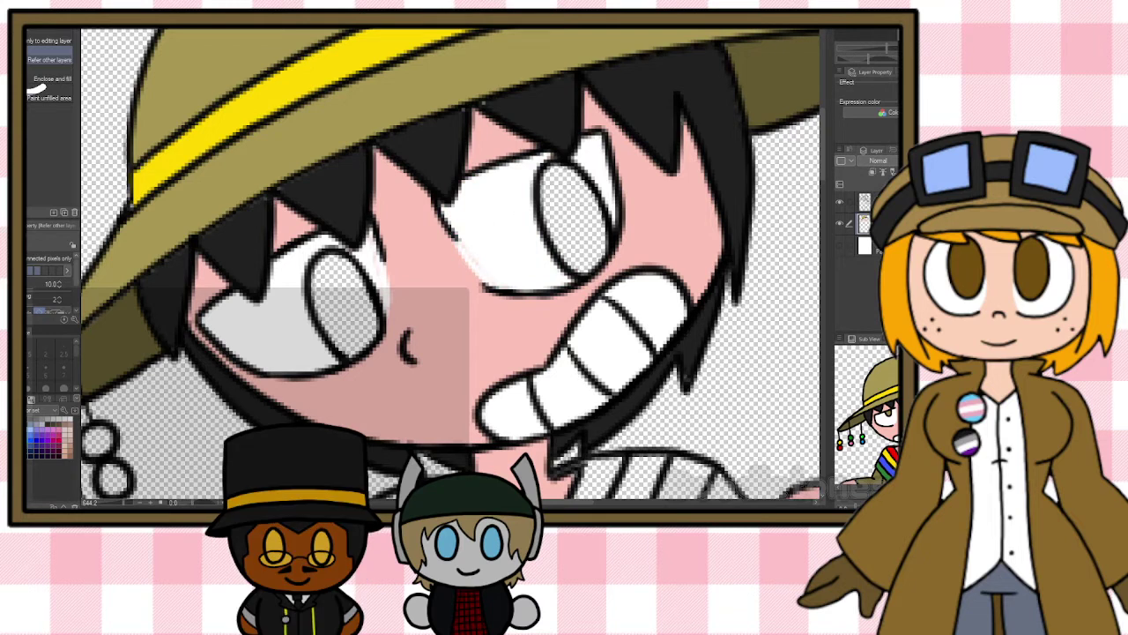
Enlarge the reference on the face and fill both irises with its olive-brown eye colour.
key("p")
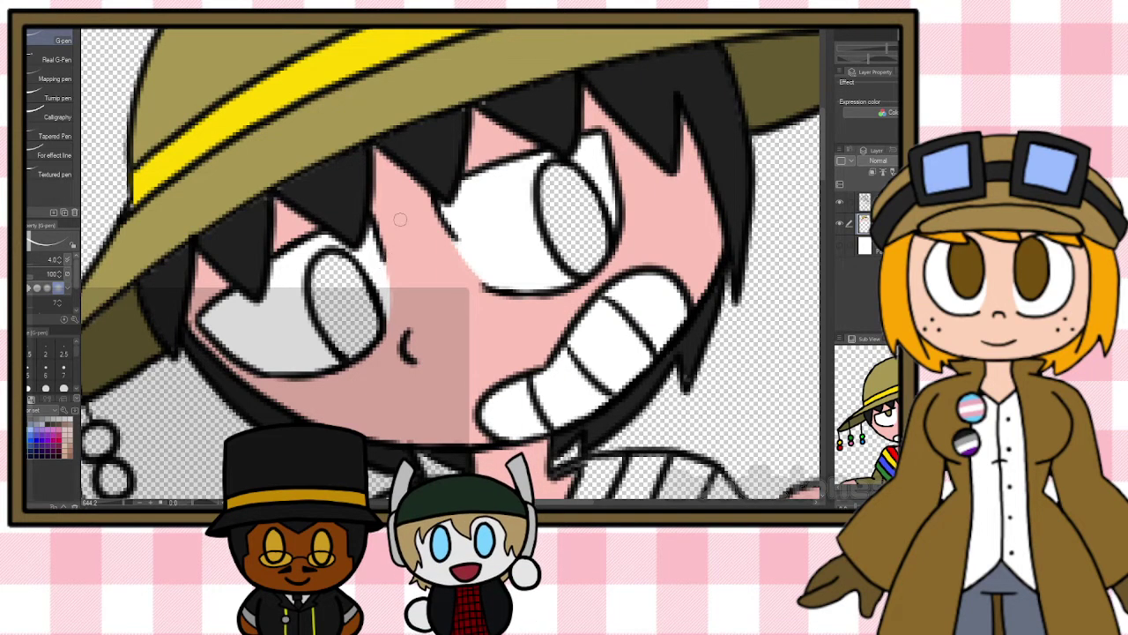
left_click(19, 151)
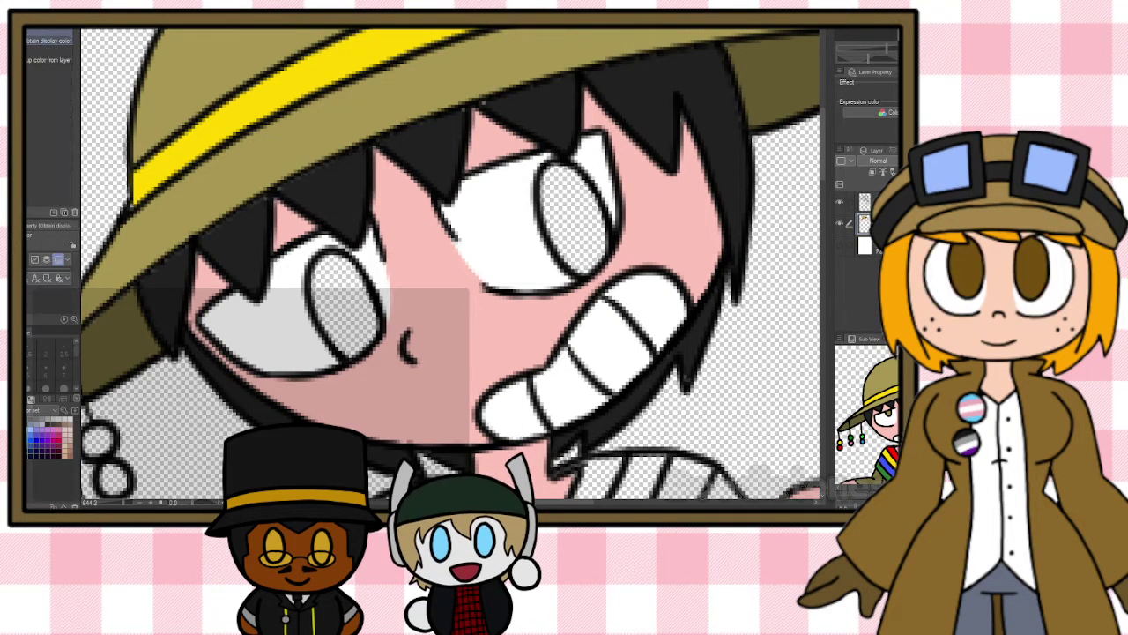
scroll(869, 412, "up", 3)
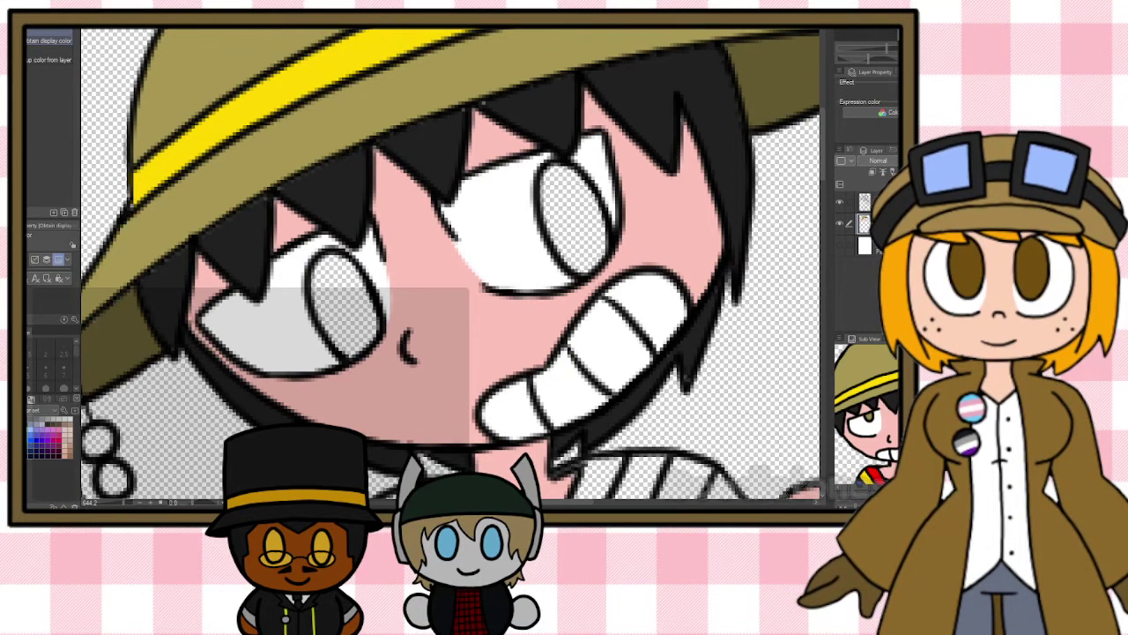
key("g")
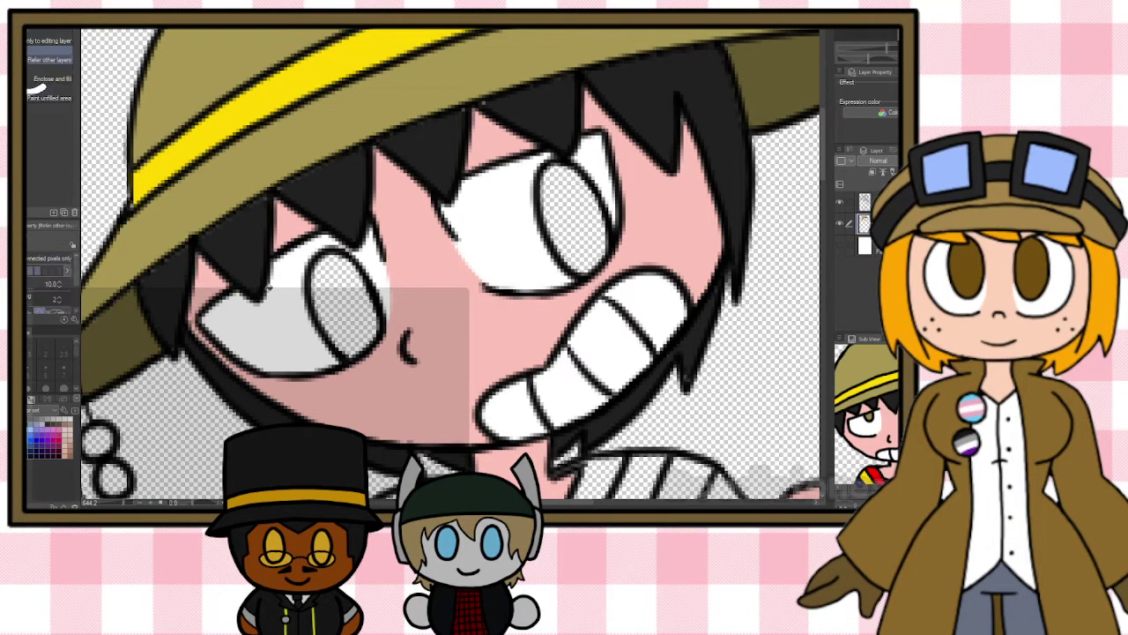
left_click(346, 307)
left_click(574, 221)
scroll(575, 257, "down", 5)
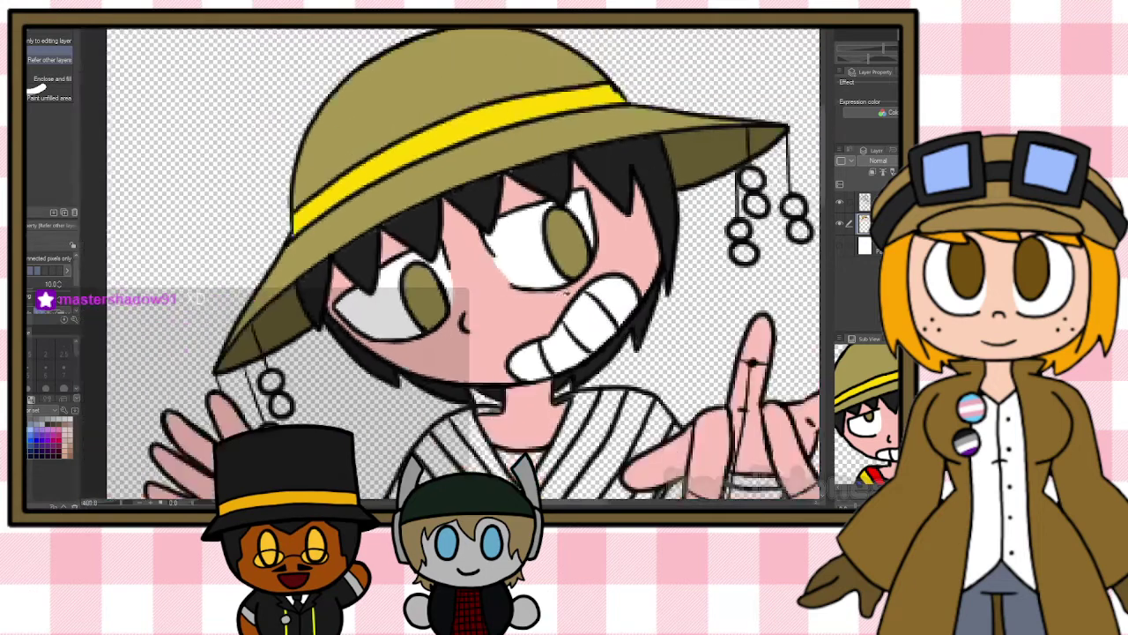
Fill the shirt's torso, both sleeves and the small neckline triangle with the olive green from the reference.
scroll(698, 290, "down", 1)
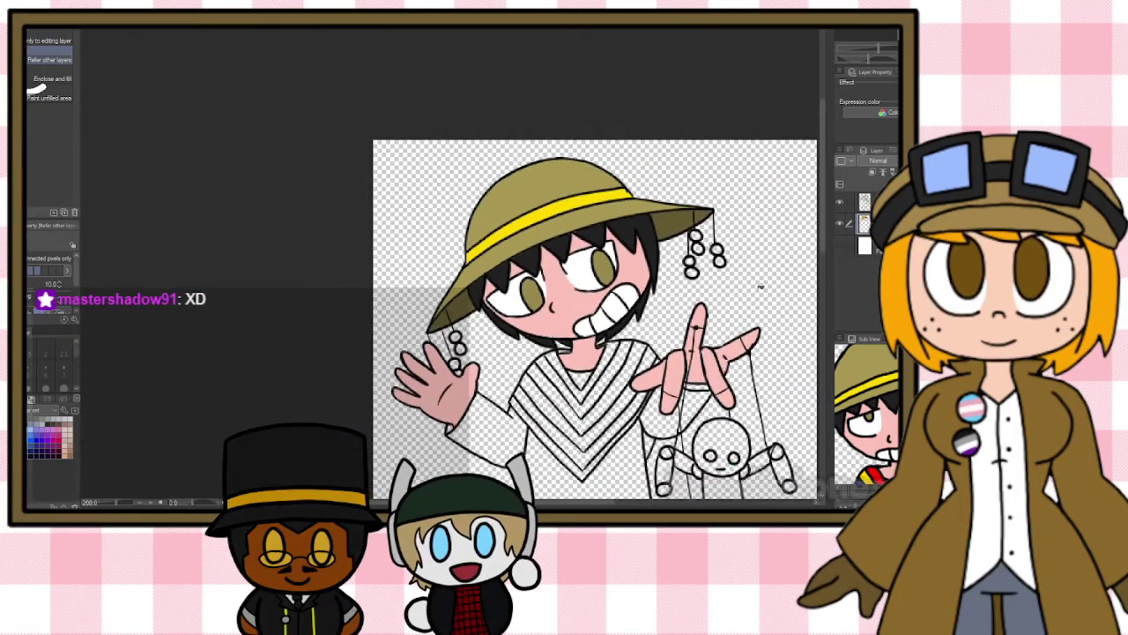
scroll(827, 258, "down", 2)
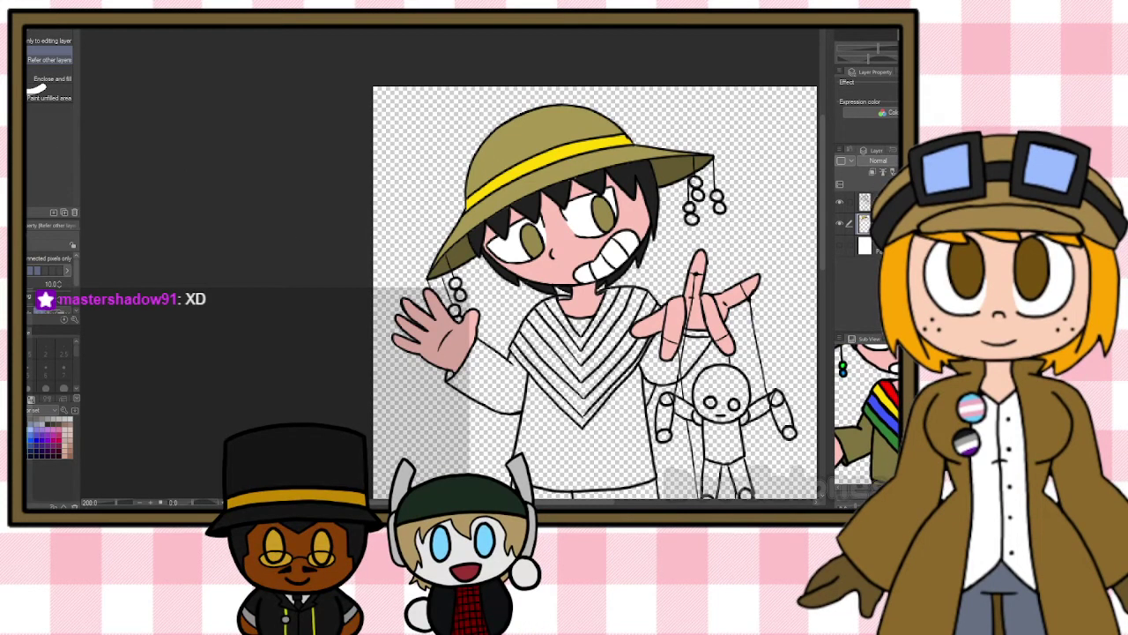
key("i")
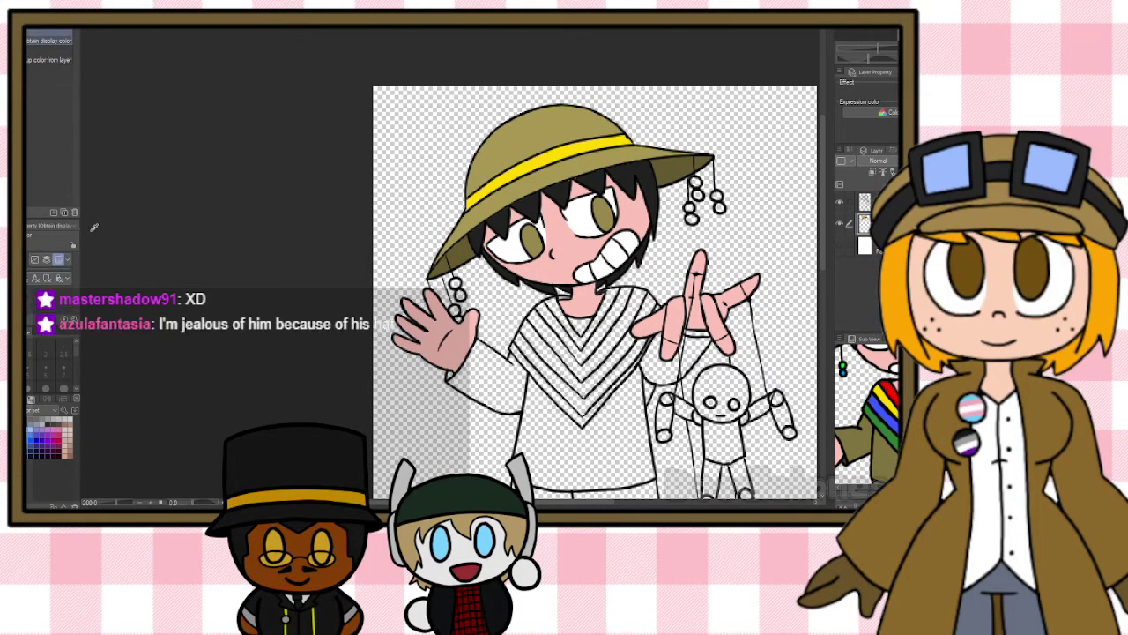
key("g")
left_click(596, 427)
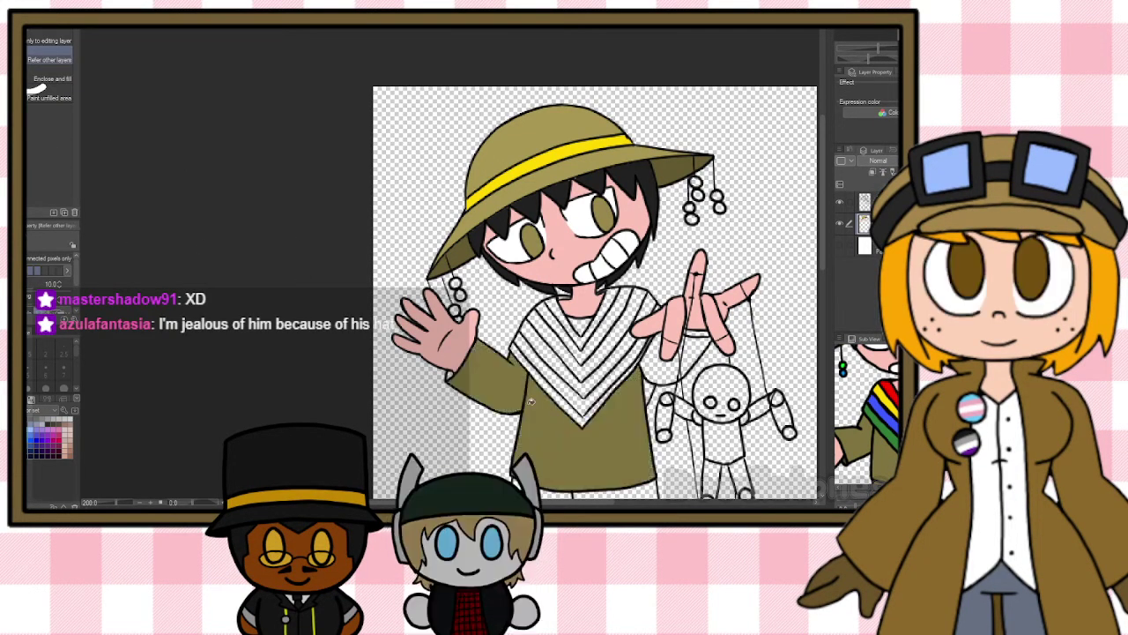
scroll(714, 361, "up", 3)
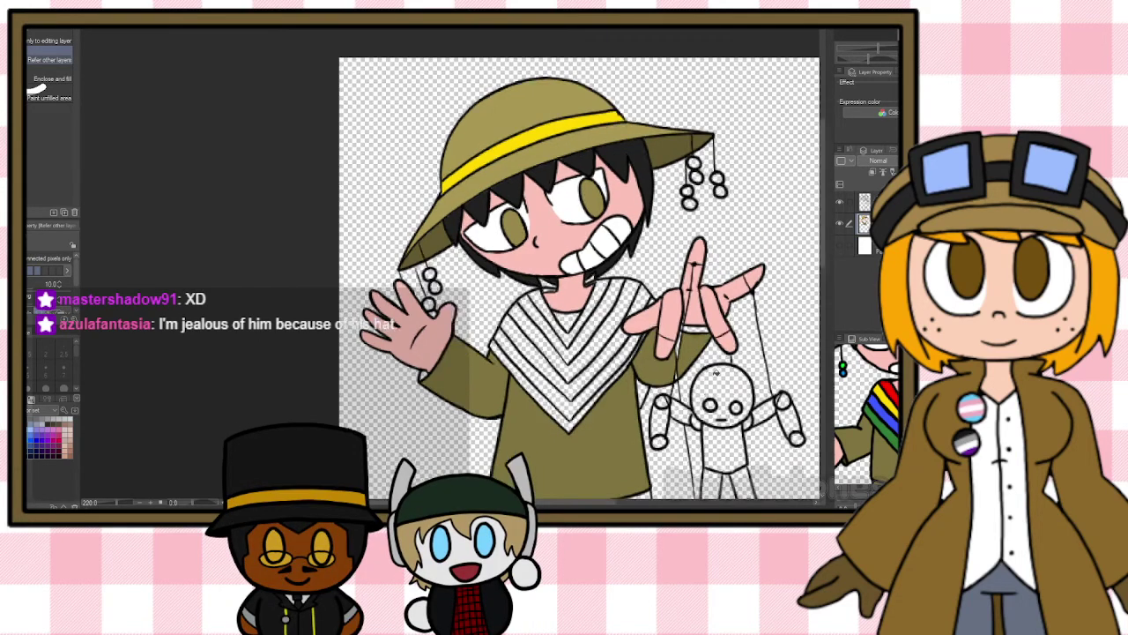
scroll(715, 373, "up", 2)
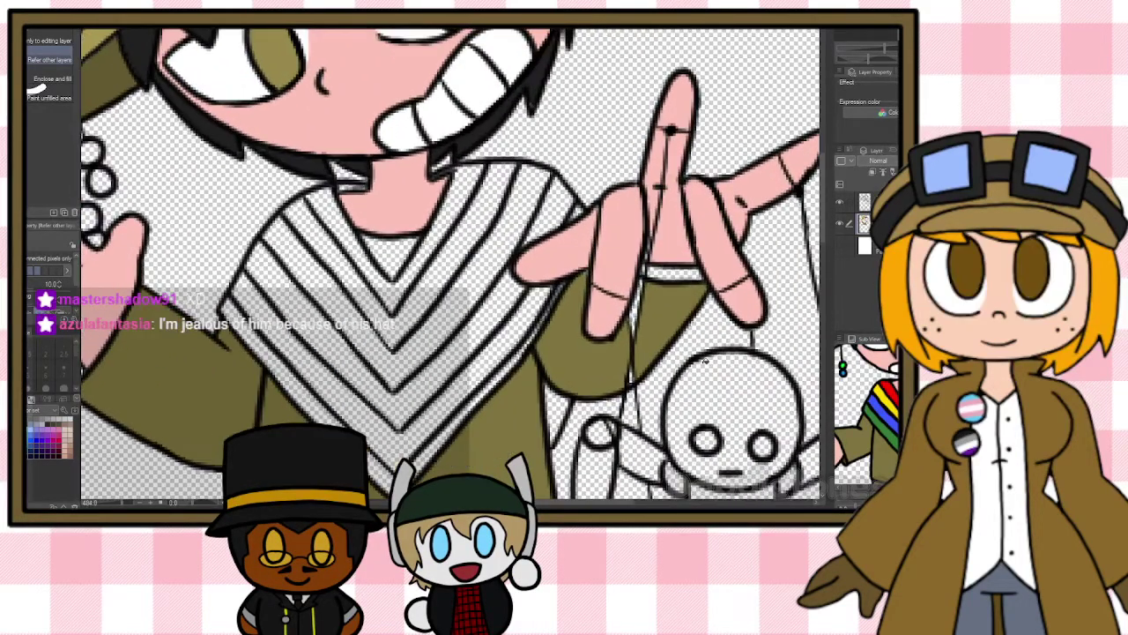
left_click(397, 250)
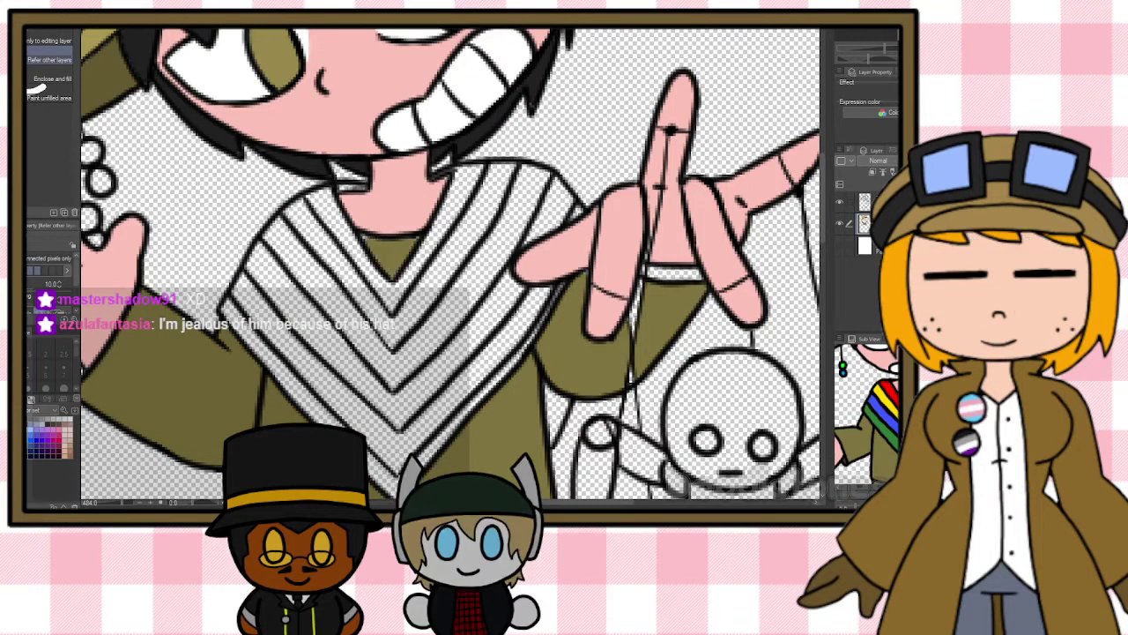
Darken the olive colour and fill the inside of the sleeve openings at both wrists with it.
key("p")
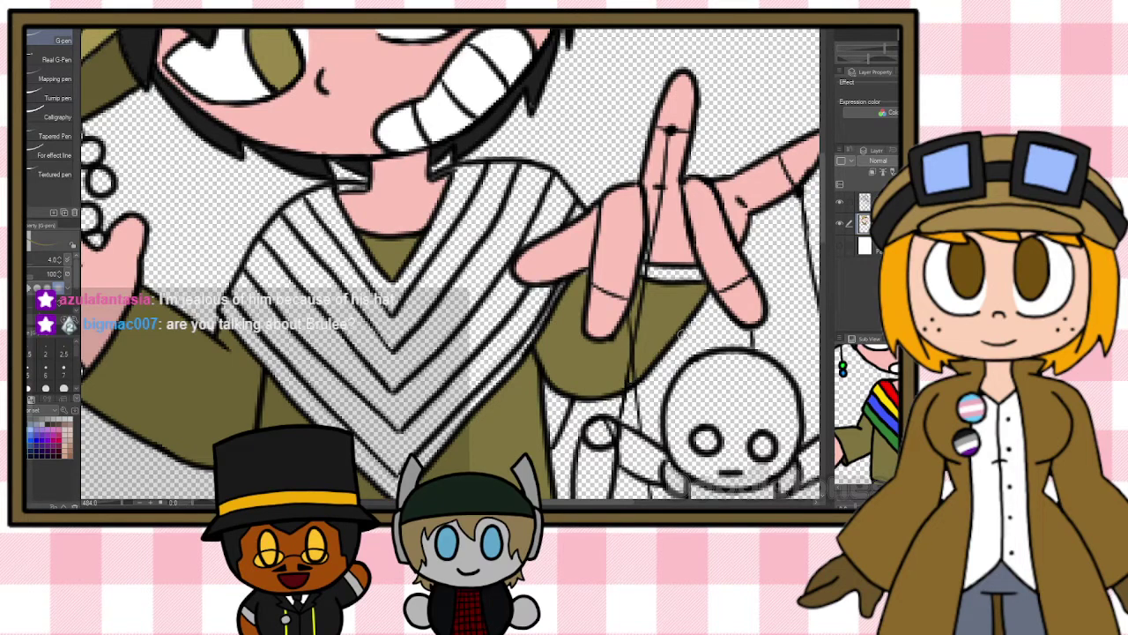
left_click(26, 399)
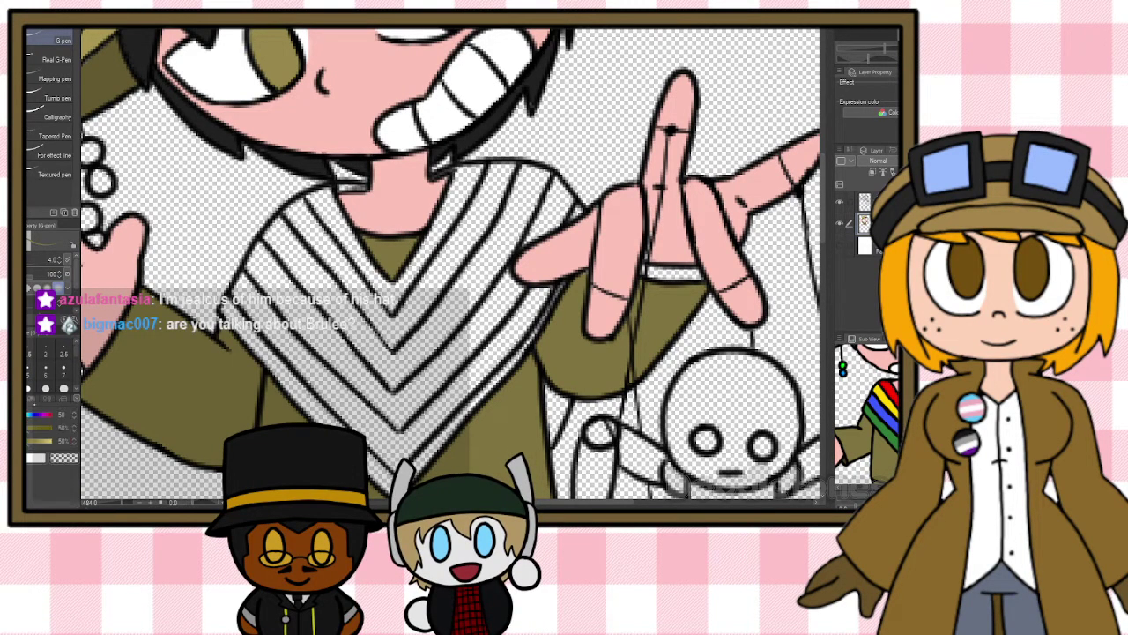
key("g")
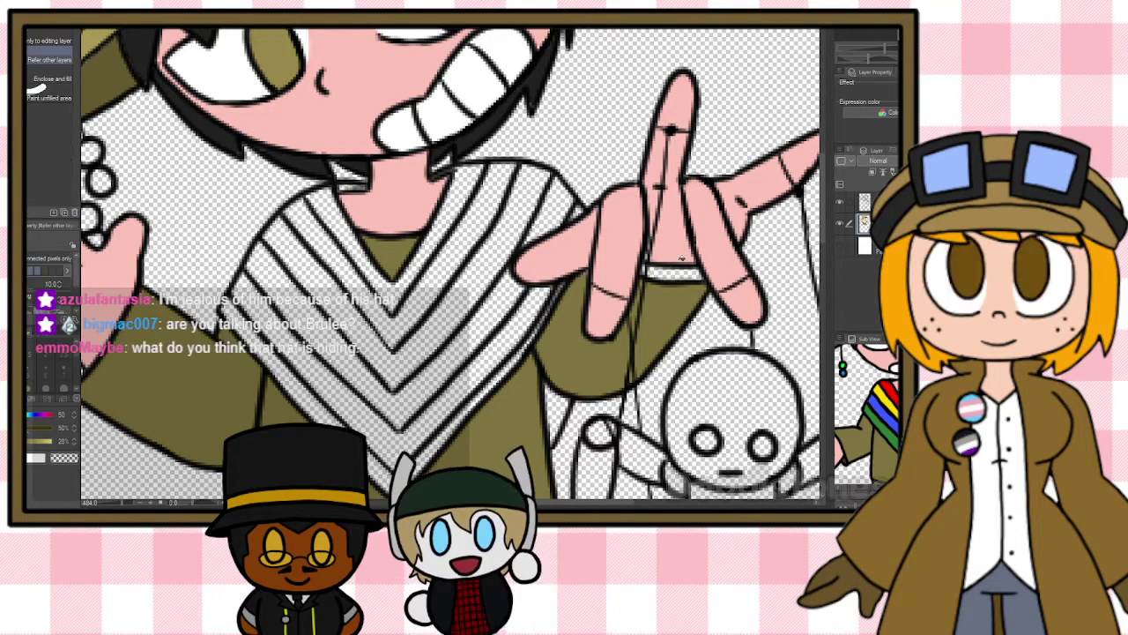
left_click(684, 272)
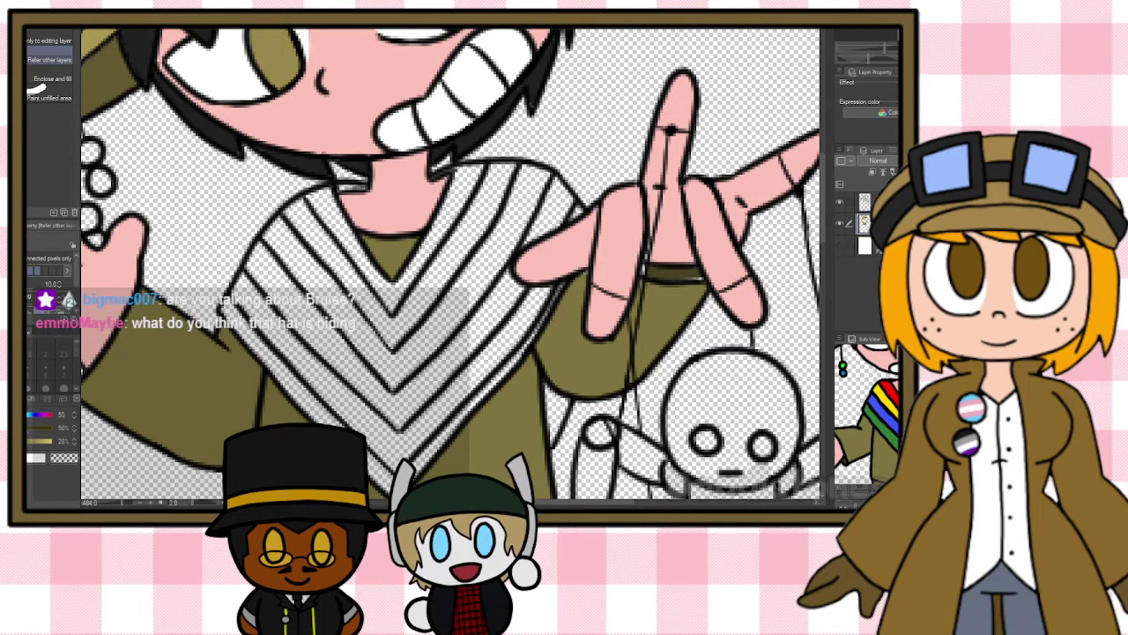
key("p")
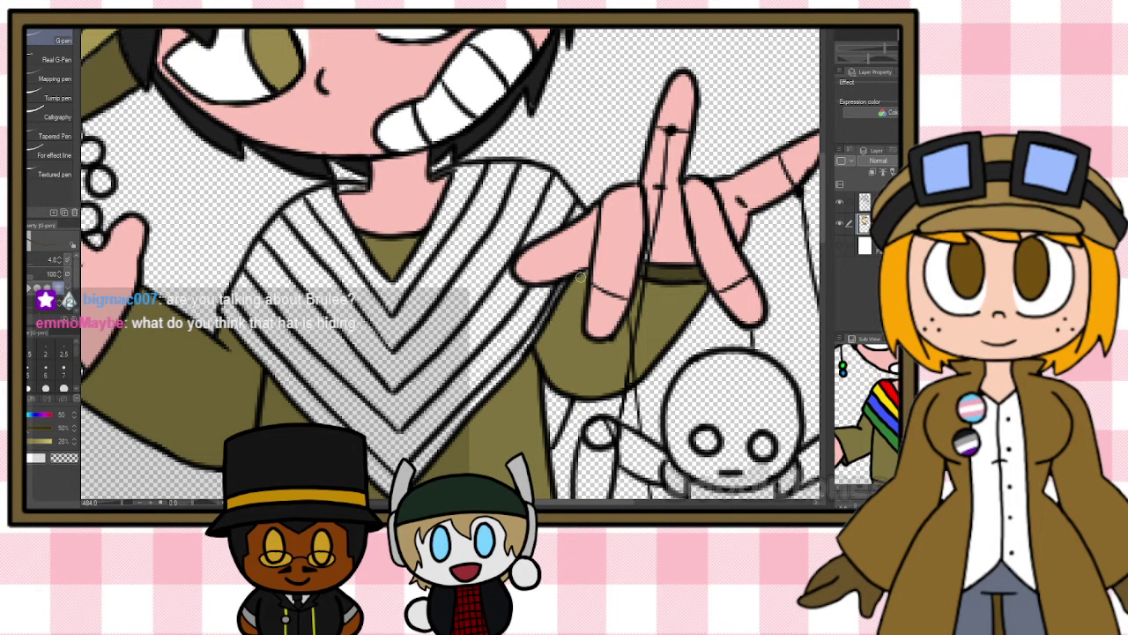
scroll(596, 280, "down", 2)
scroll(573, 247, "up", 1)
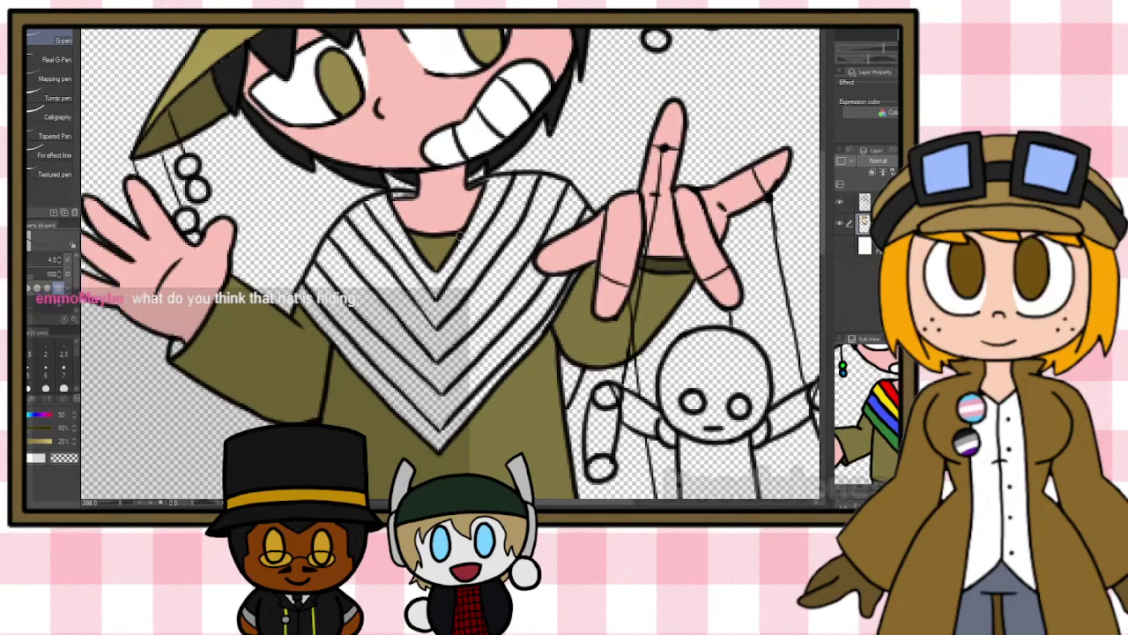
key("g")
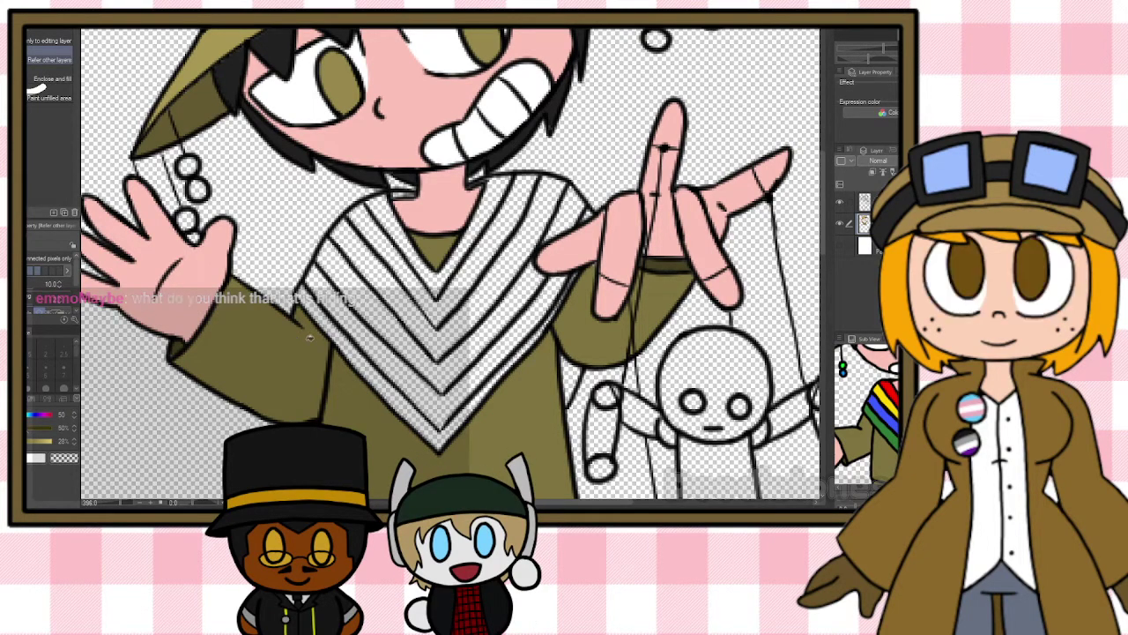
scroll(660, 296, "down", 4)
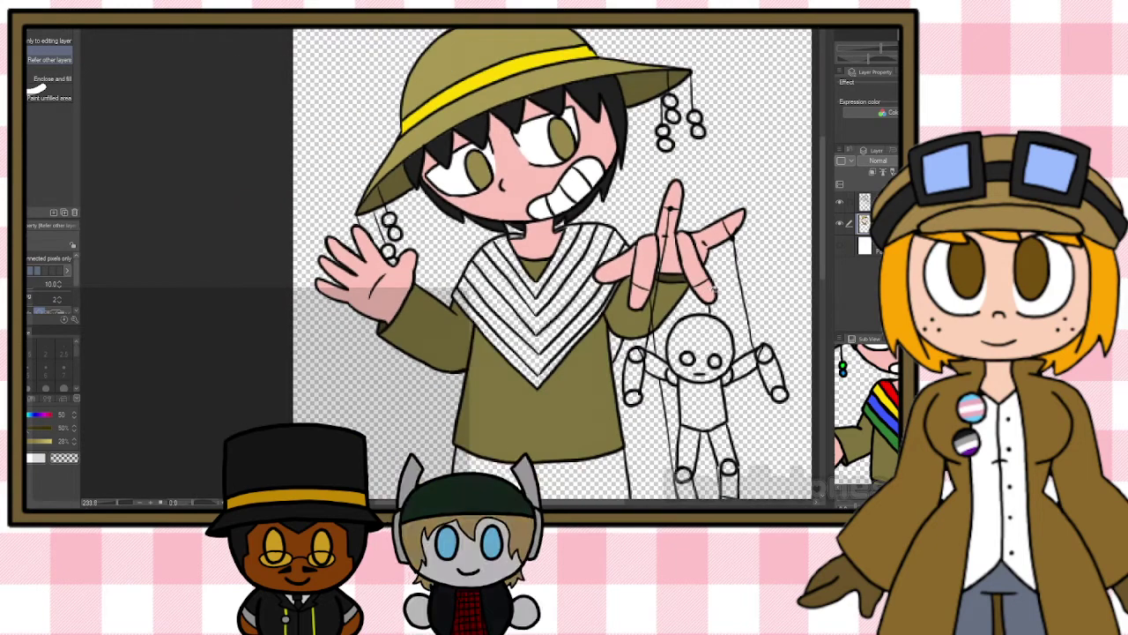
Fill the four beads hanging from the hat brim above the raised open hand yellow, red, green and violet-blue.
scroll(822, 274, "up", 3)
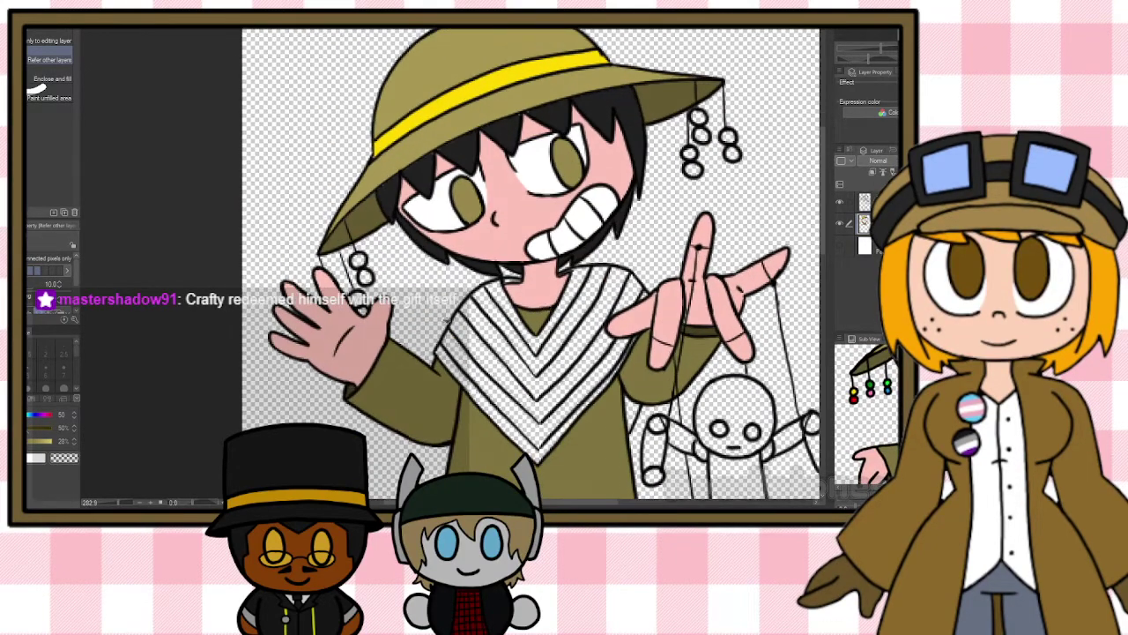
scroll(547, 309, "up", 1)
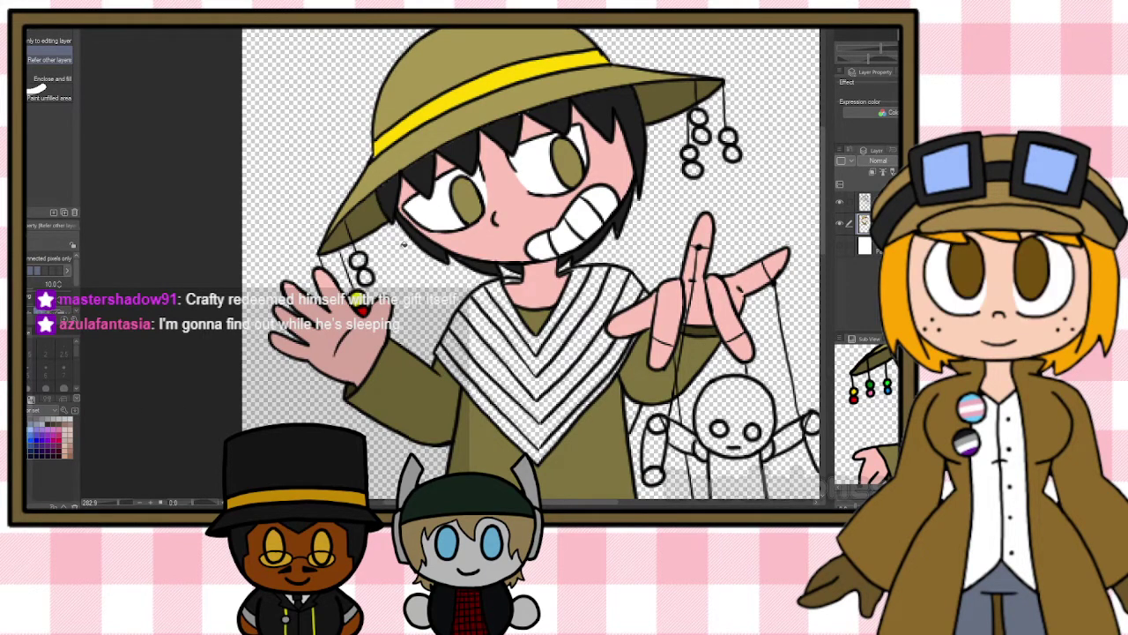
left_click(359, 260)
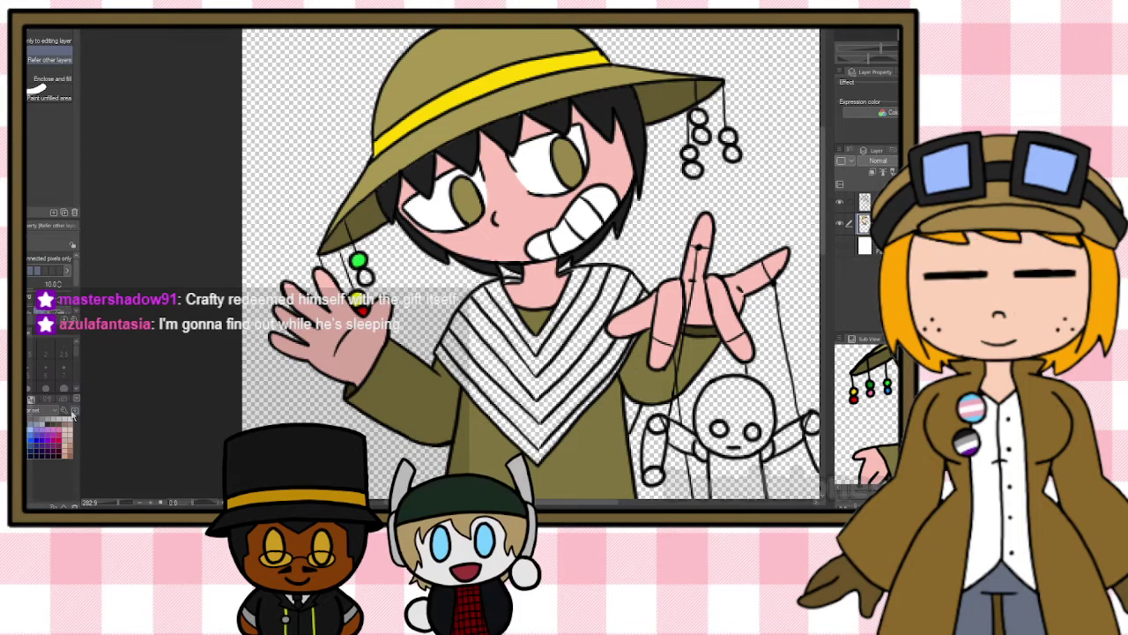
left_click(365, 276)
Fill the six beads on the opposite side of the brim blue, light blue, purple, dark green, red and orange.
left_click_drag(577, 502, 609, 501)
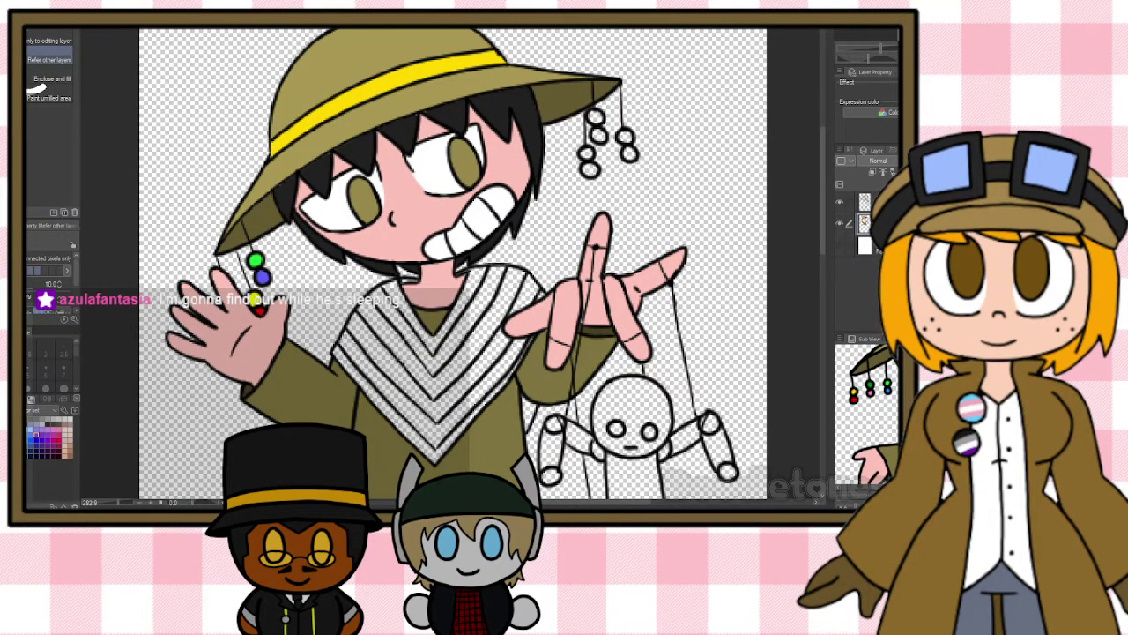
left_click_drag(890, 414, 842, 415)
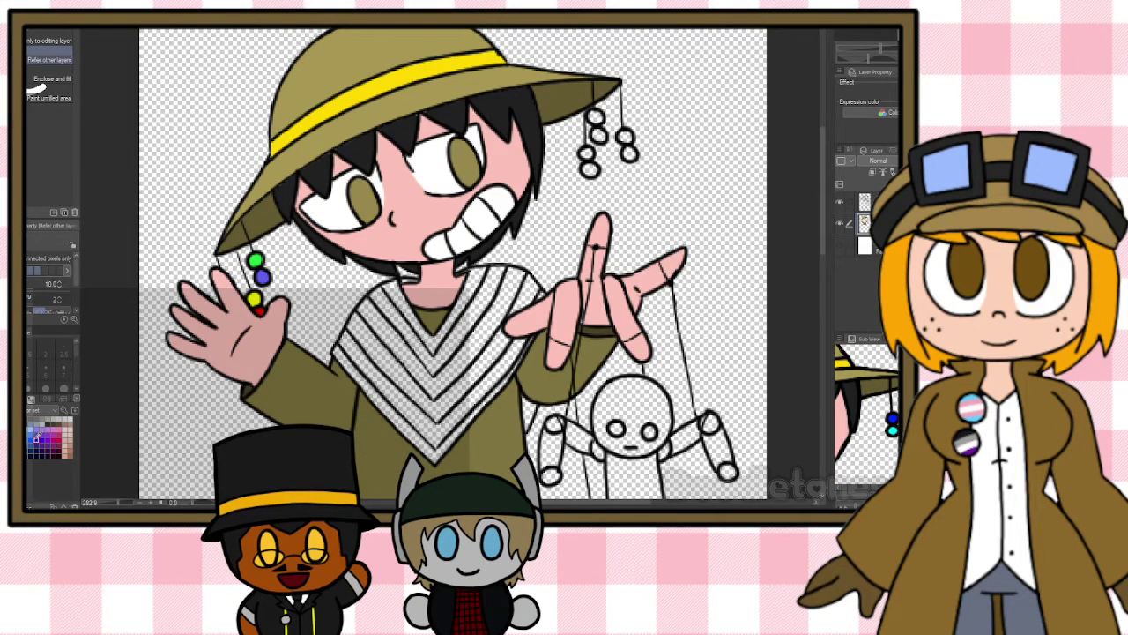
left_click(587, 153)
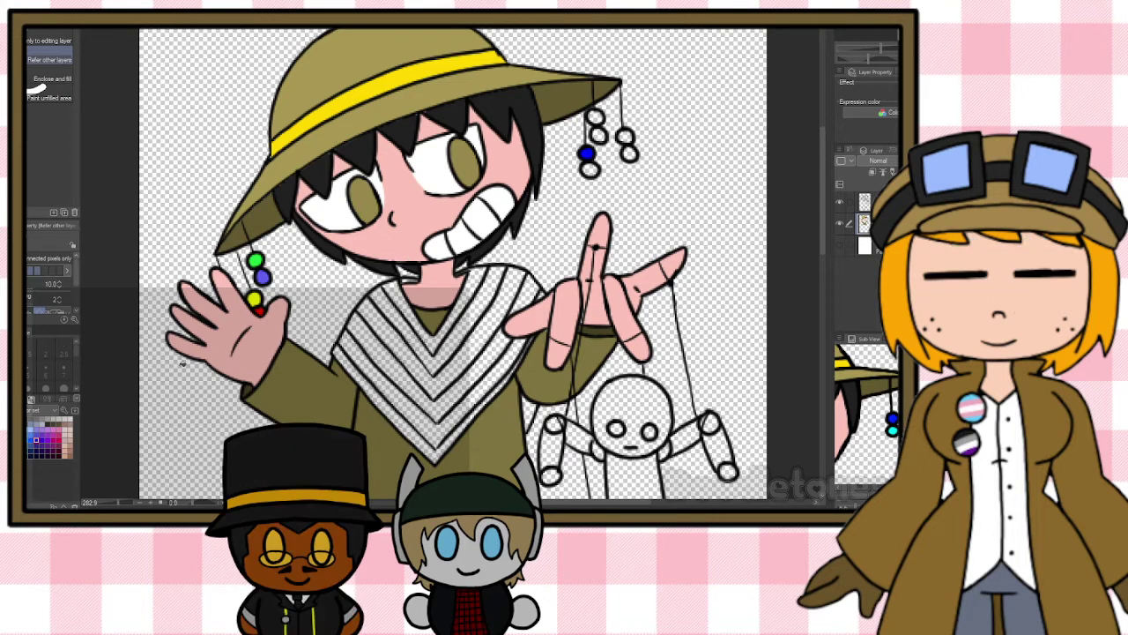
left_click(591, 169)
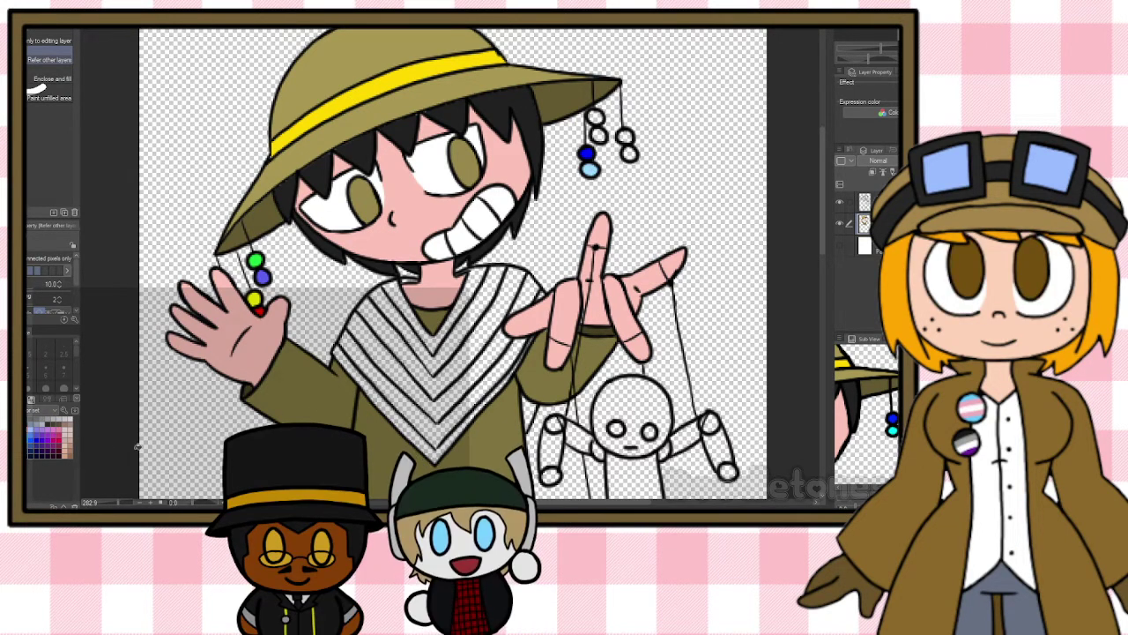
left_click(597, 117)
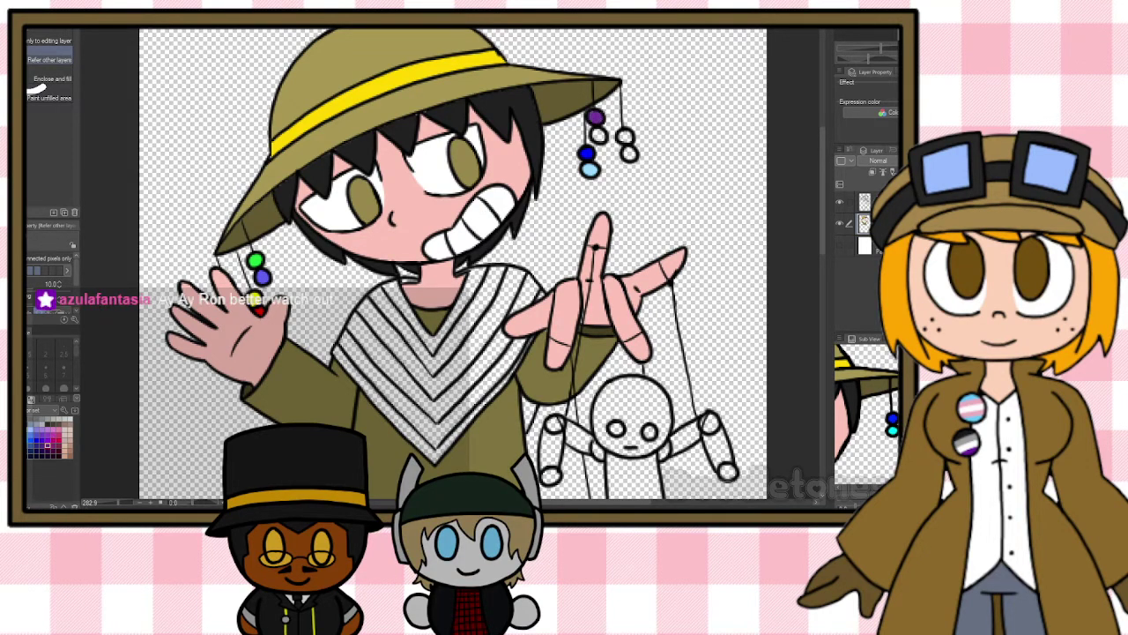
left_click(598, 134)
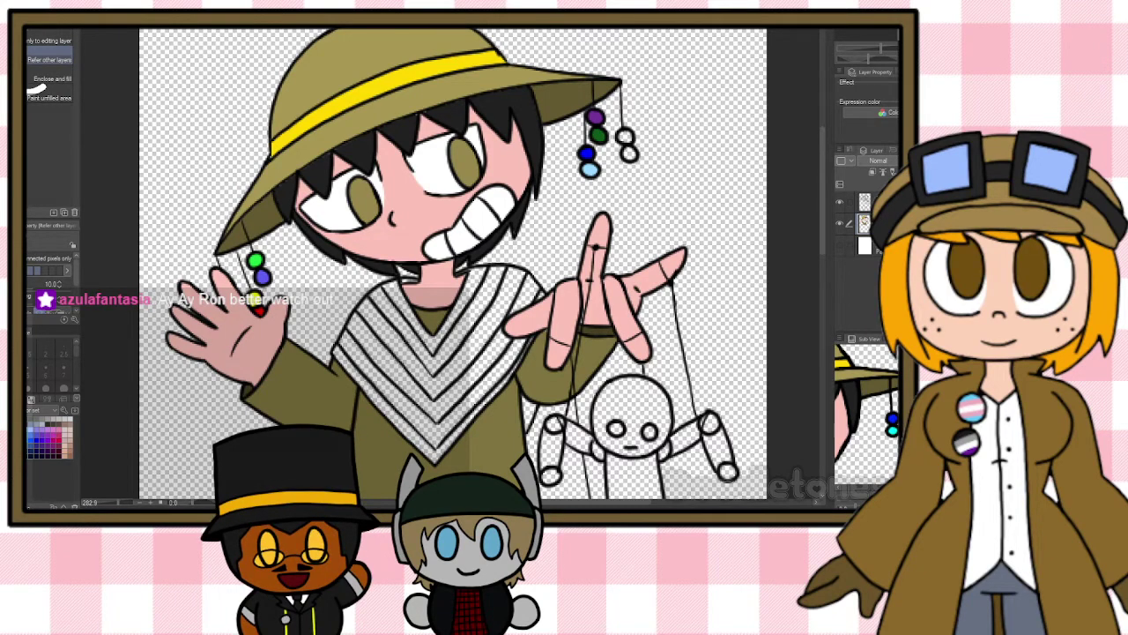
left_click(626, 134)
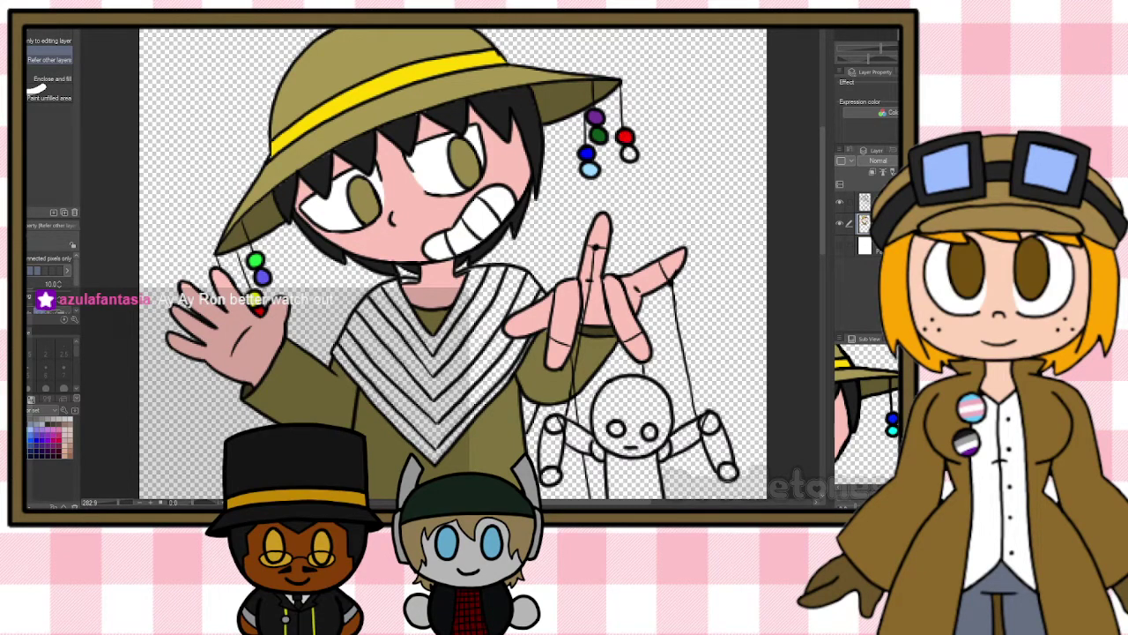
left_click(629, 153)
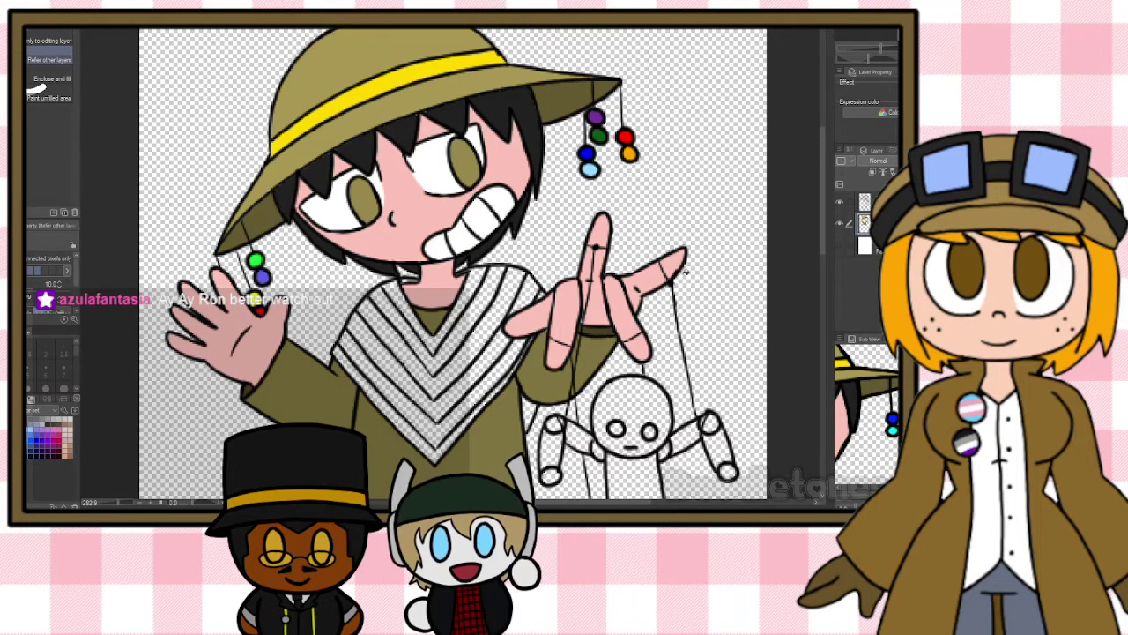
Fill every other chevron stripe of the poncho, starting at the neckline, with orange.
mouse_move(860, 420)
left_mouse_down()
mouse_move(896, 349)
mouse_move(844, 419)
left_mouse_up()
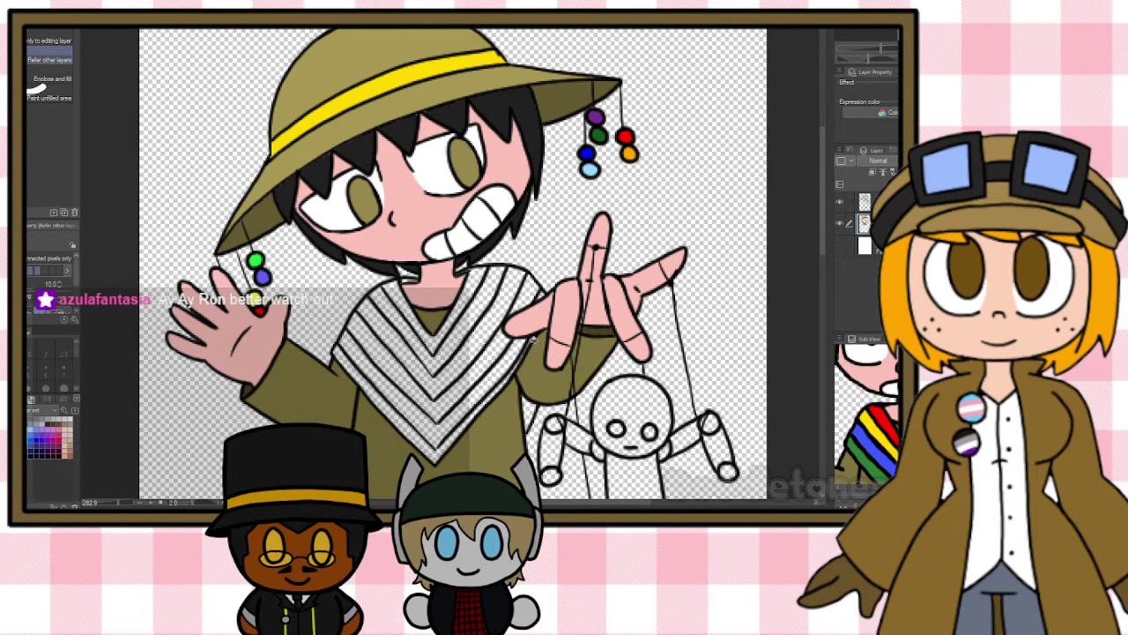
scroll(546, 347, "up", 2)
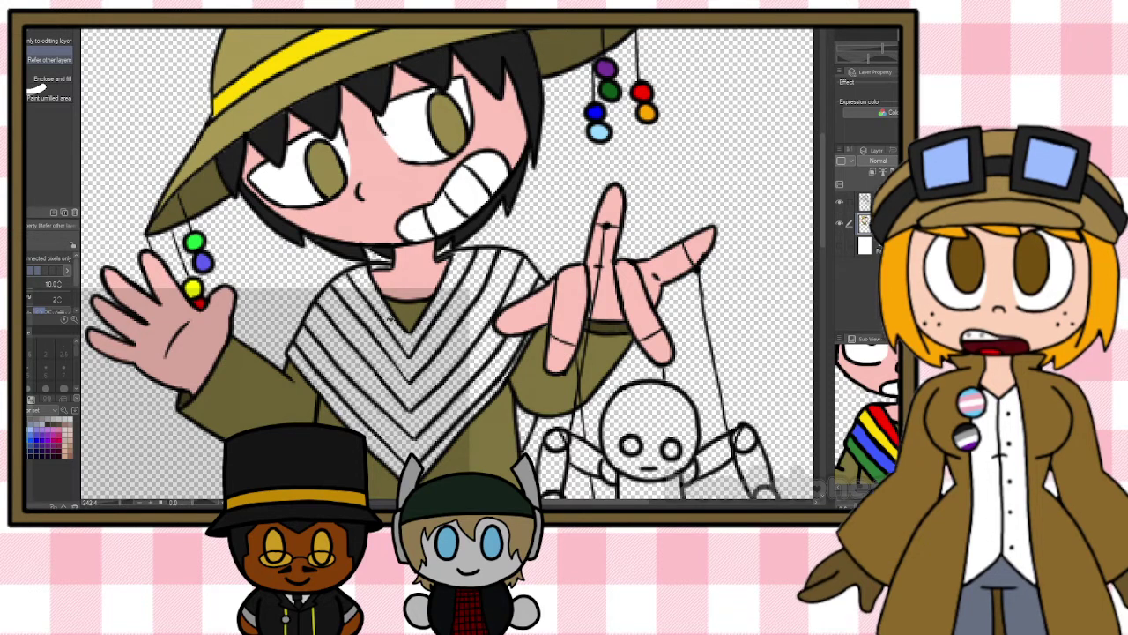
left_click(415, 339)
left_click(440, 298)
left_click(390, 375)
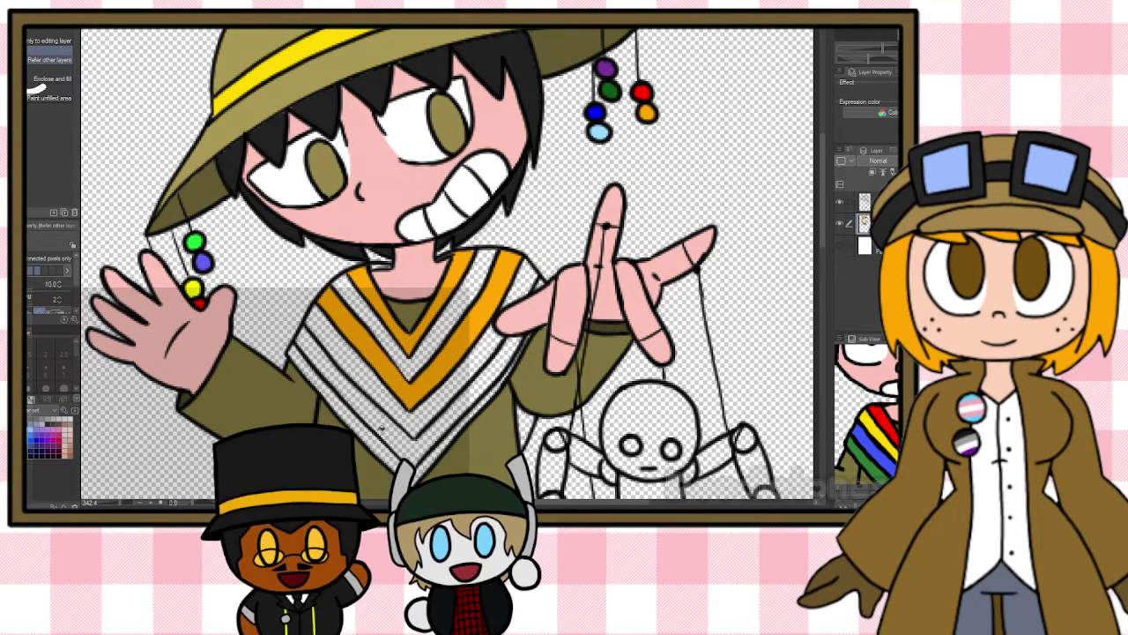
left_click(382, 428)
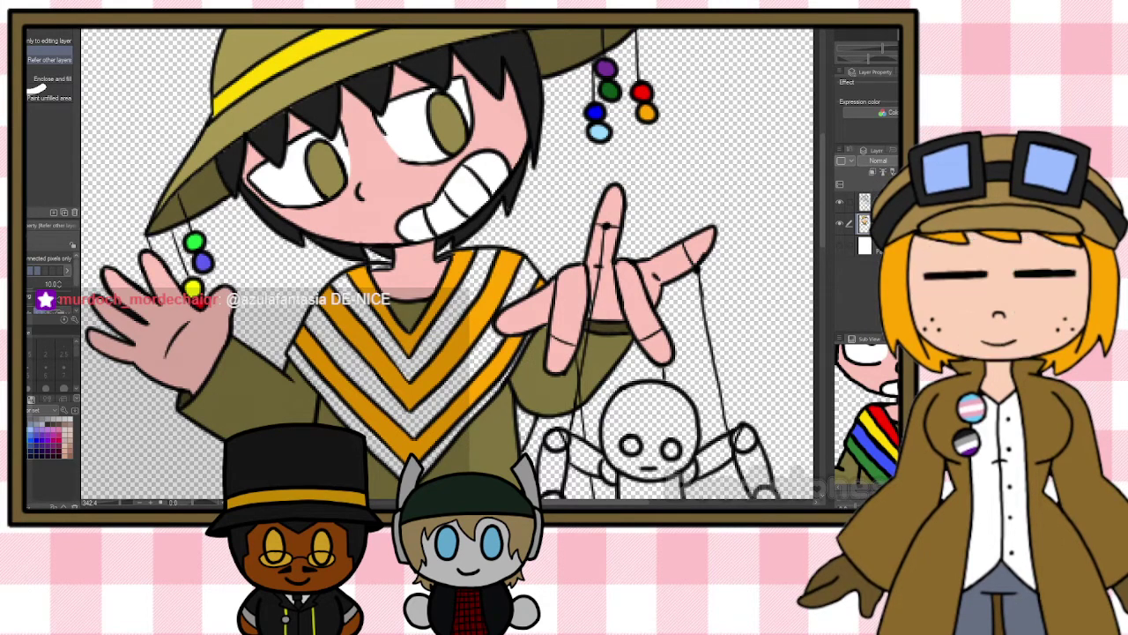
Fill the remaining chevron stripes of the poncho with dark red.
left_click(333, 349)
left_click(350, 413)
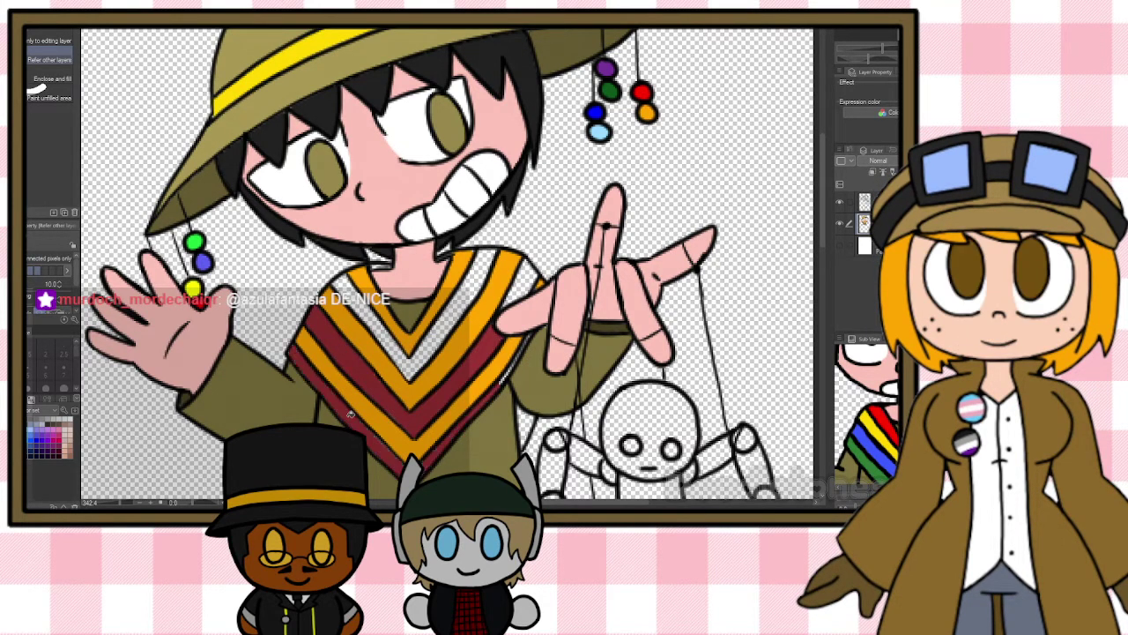
left_click(439, 336)
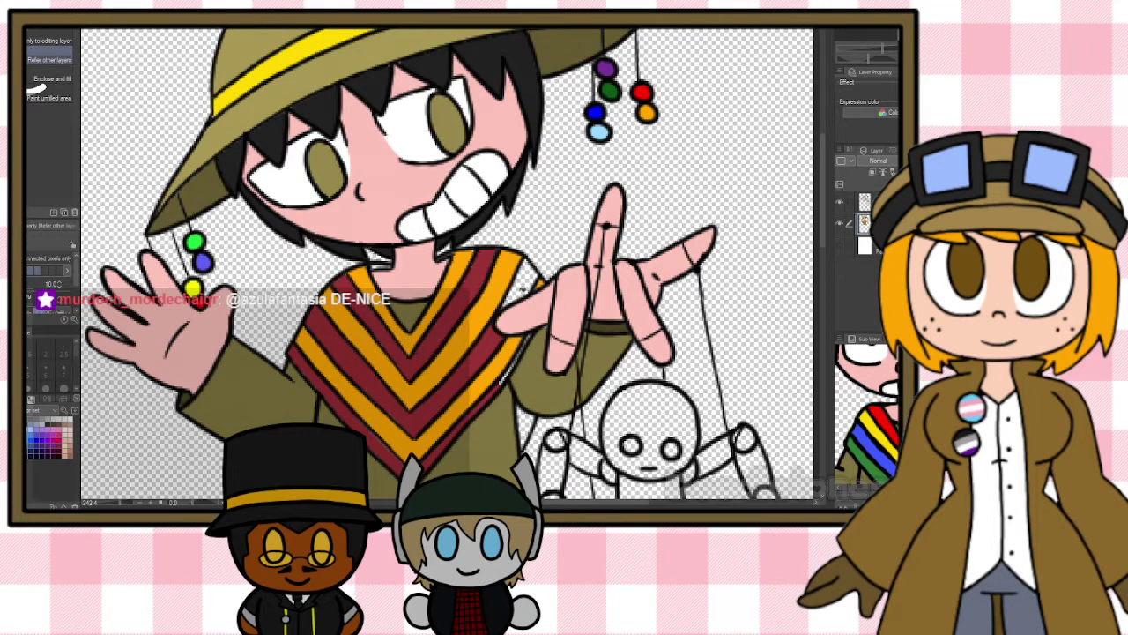
Paint the unfilled slivers of the poncho at the collar and beside the puppeteering hand with the G-pen, sampling the stripe colours.
scroll(416, 299, "up", 5)
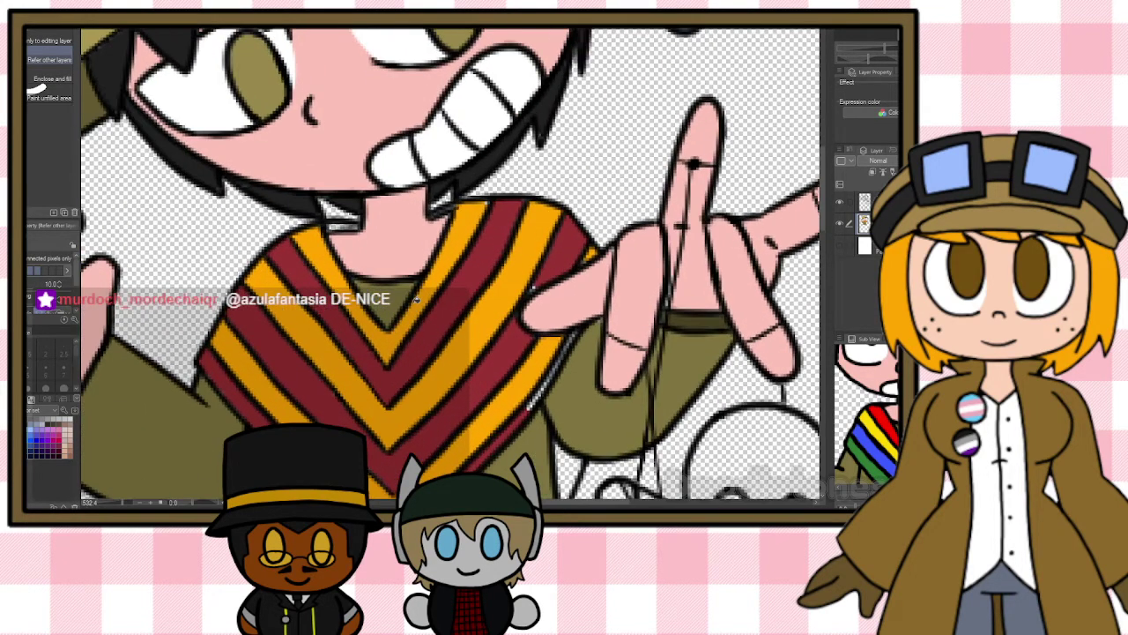
key("i")
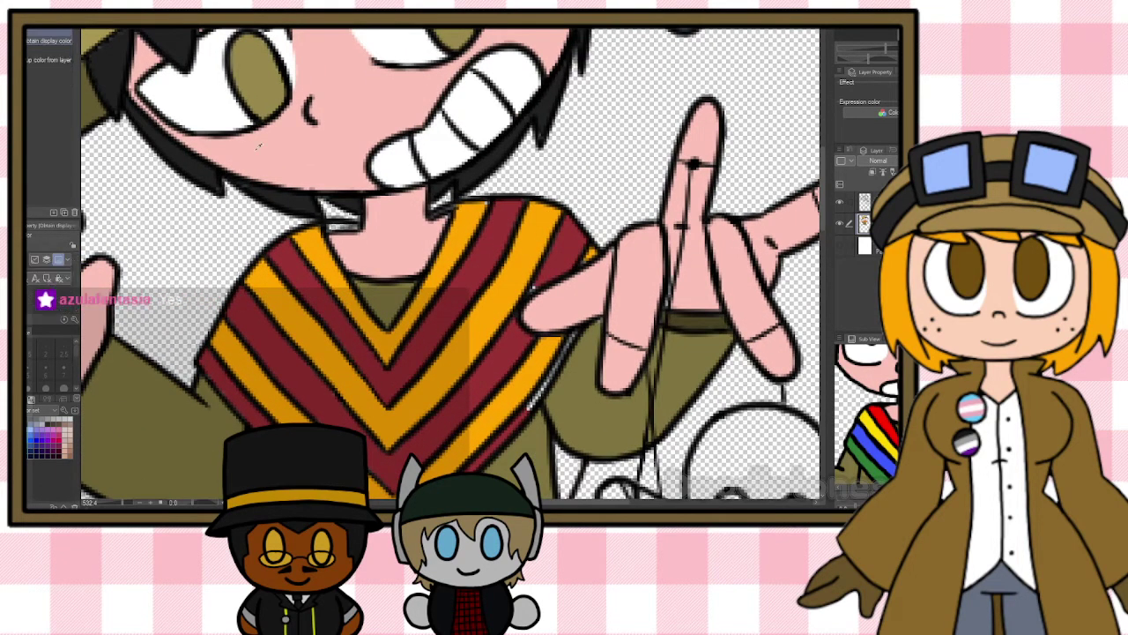
key("p")
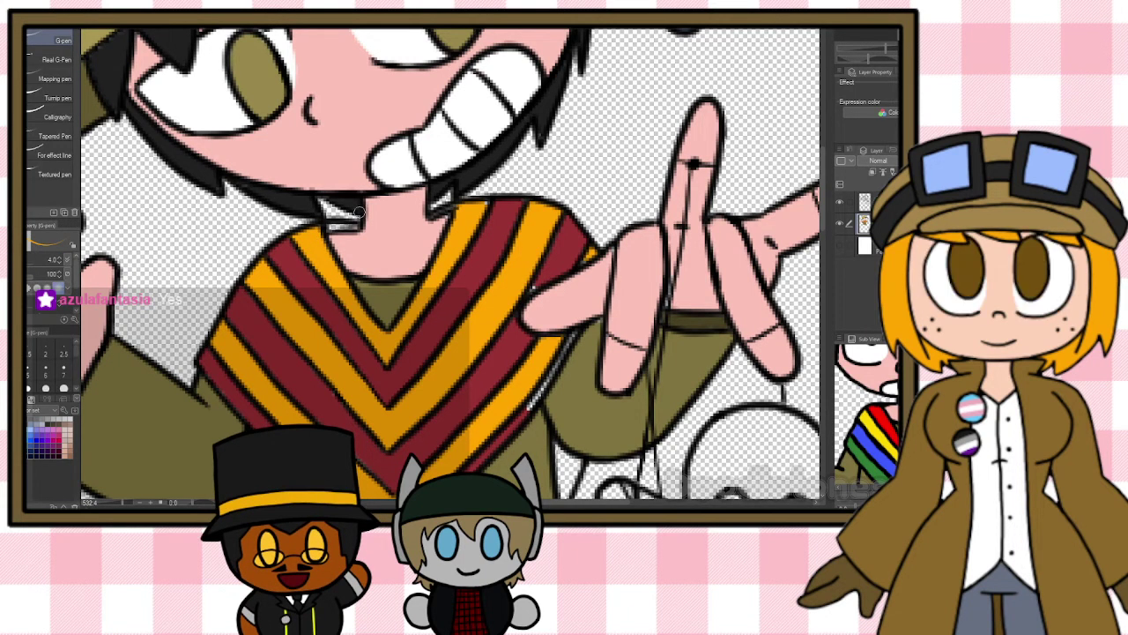
left_click_drag(326, 228, 356, 225)
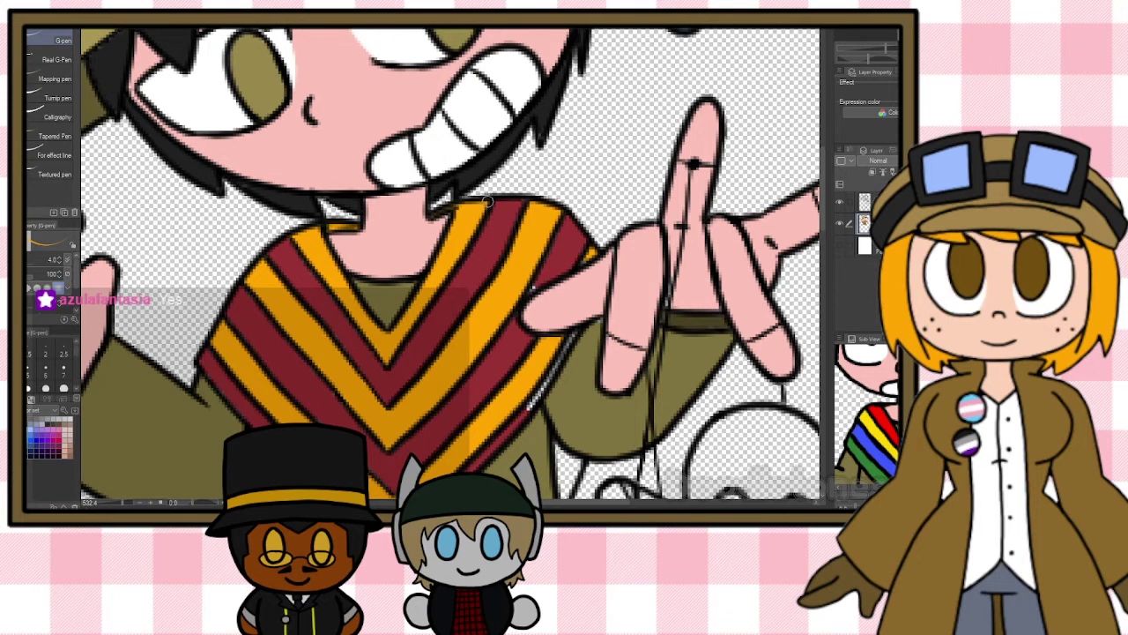
key("i")
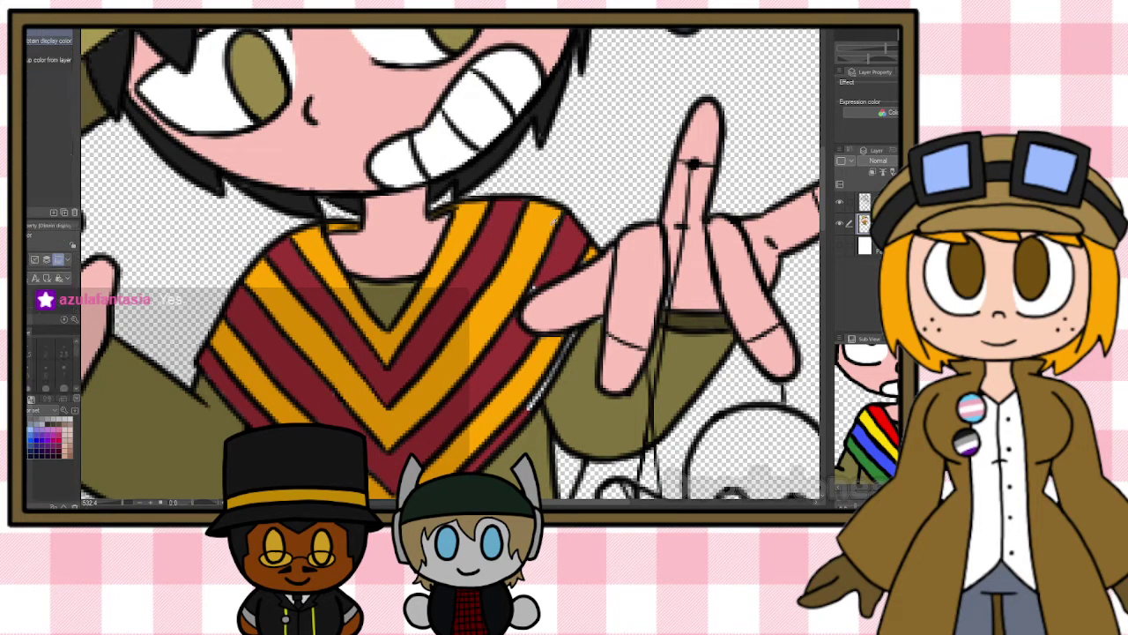
key("p")
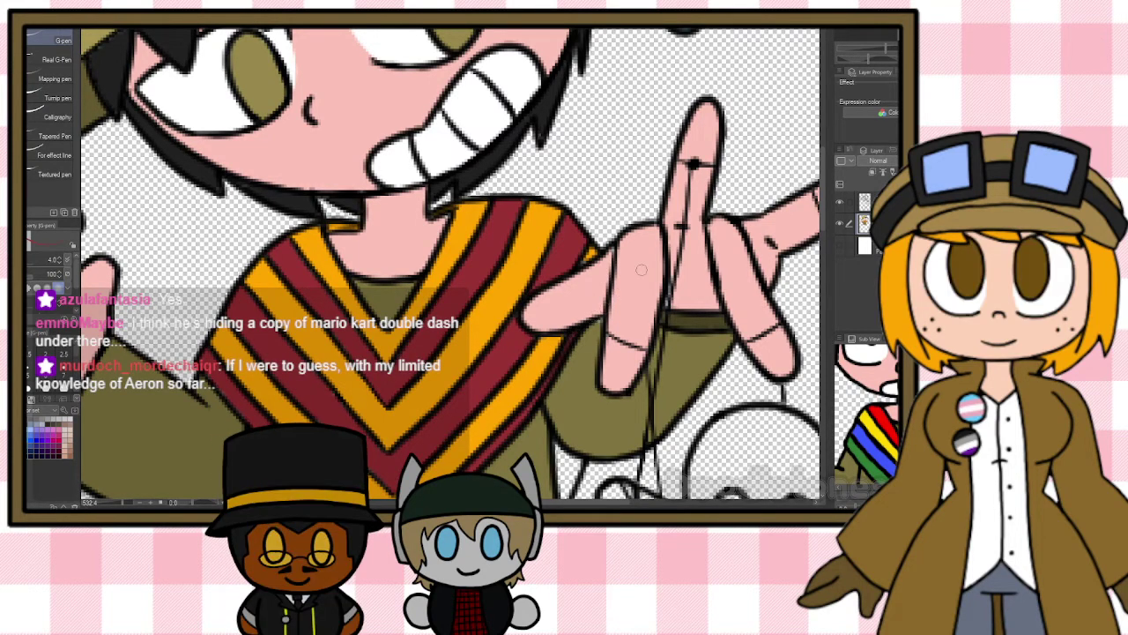
Fill both trouser legs with a dark olive, using the reference image to choose the colour.
key("ctrl+0")
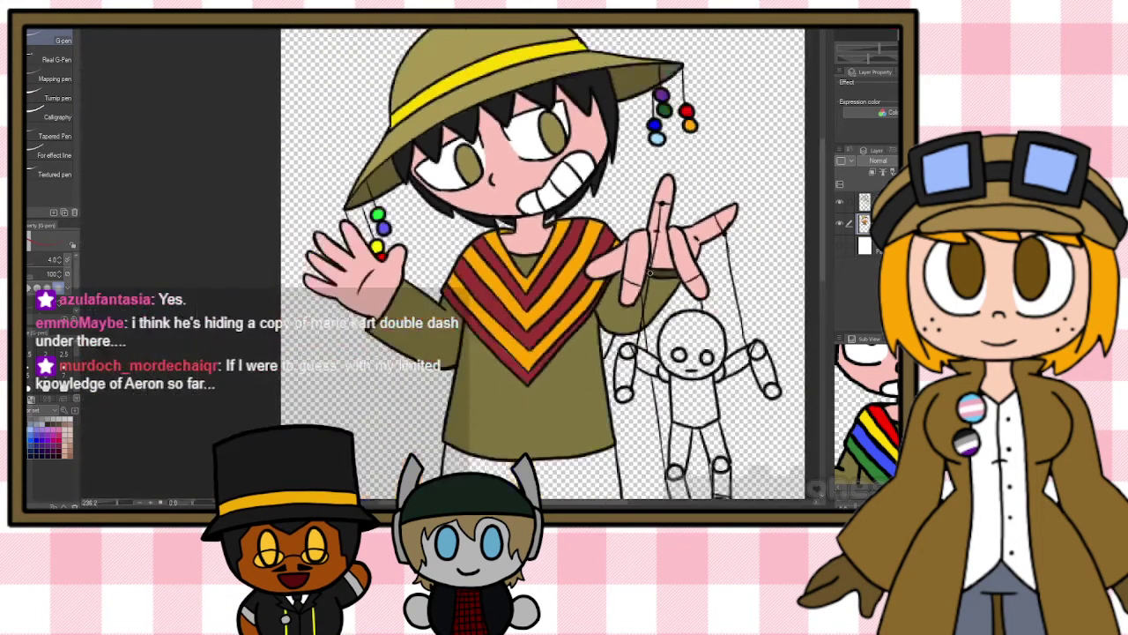
scroll(745, 237, "down", 2)
scroll(790, 260, "up", 3)
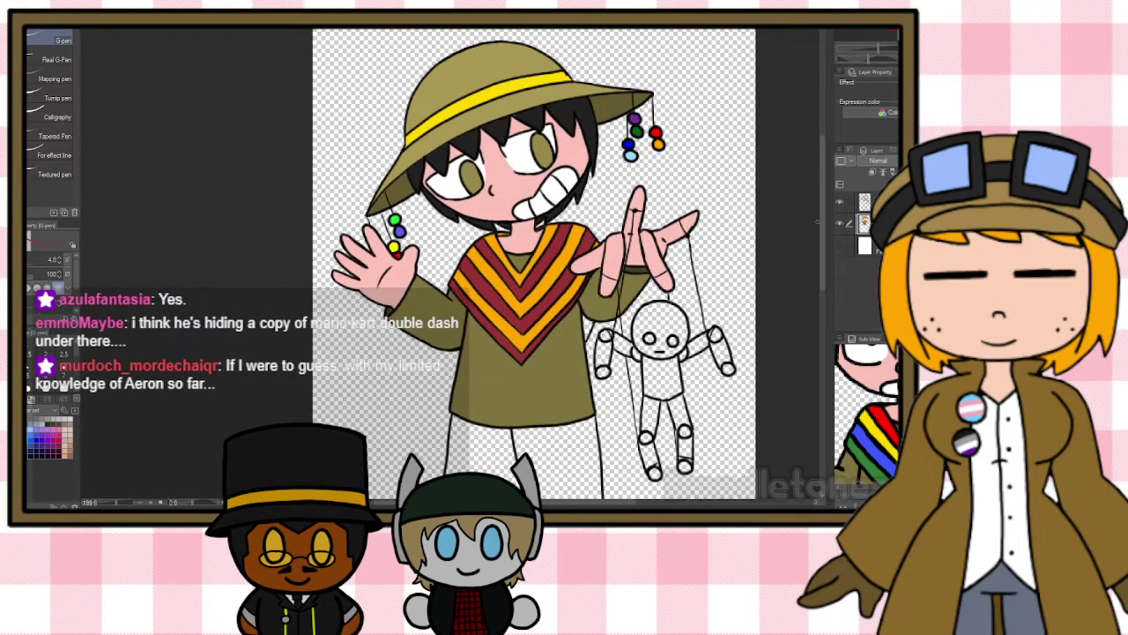
scroll(791, 260, "down", 4)
left_click_drag(860, 458, 886, 353)
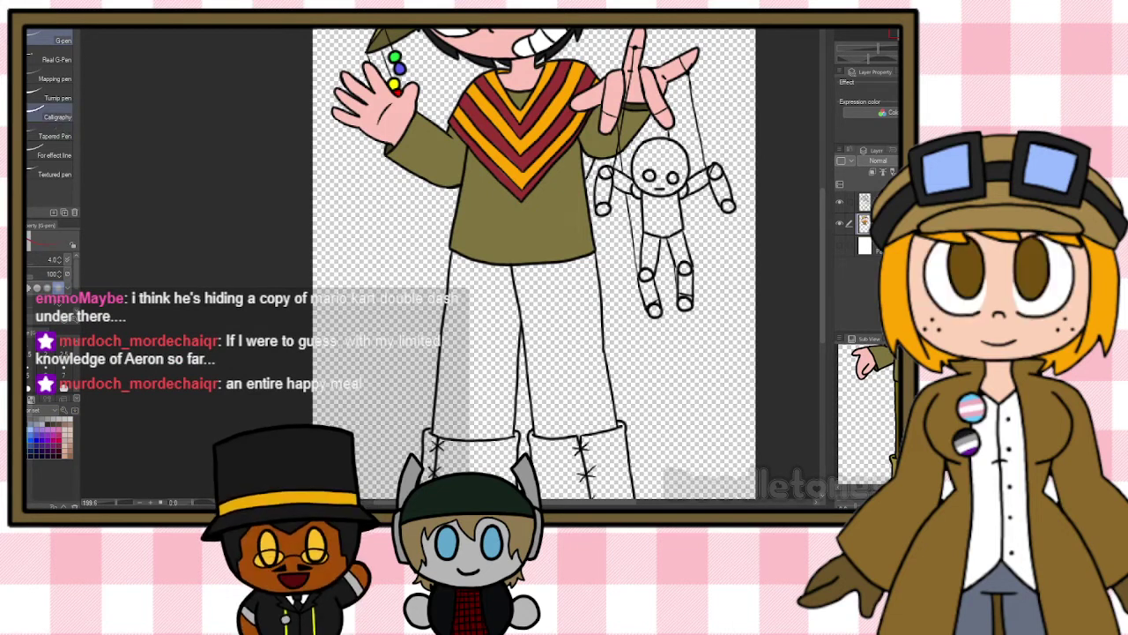
key("i")
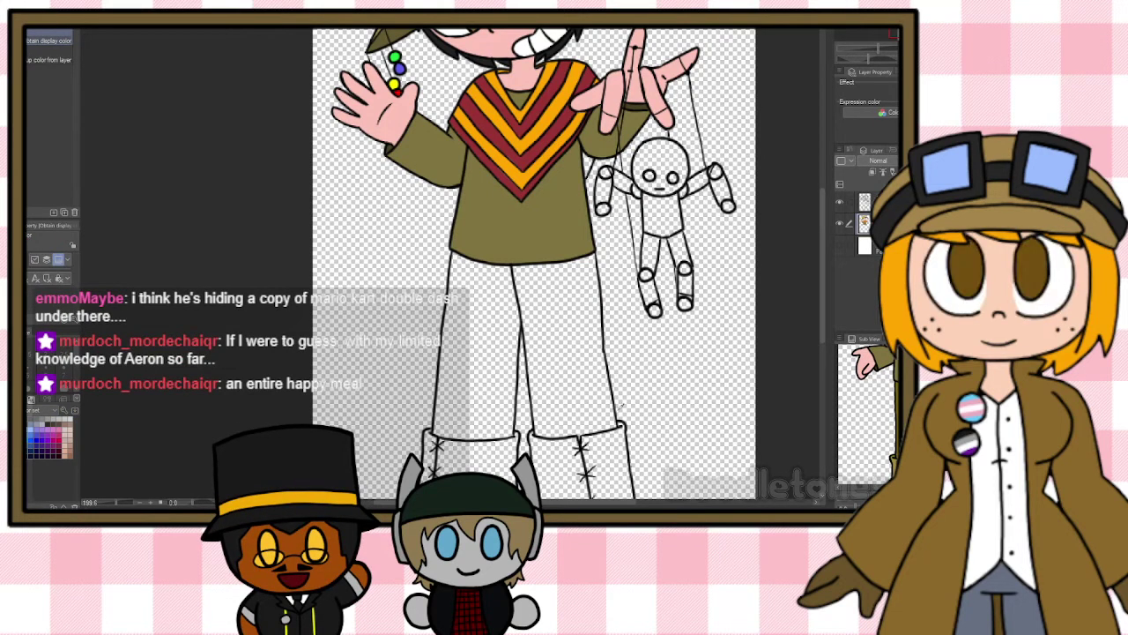
key("g")
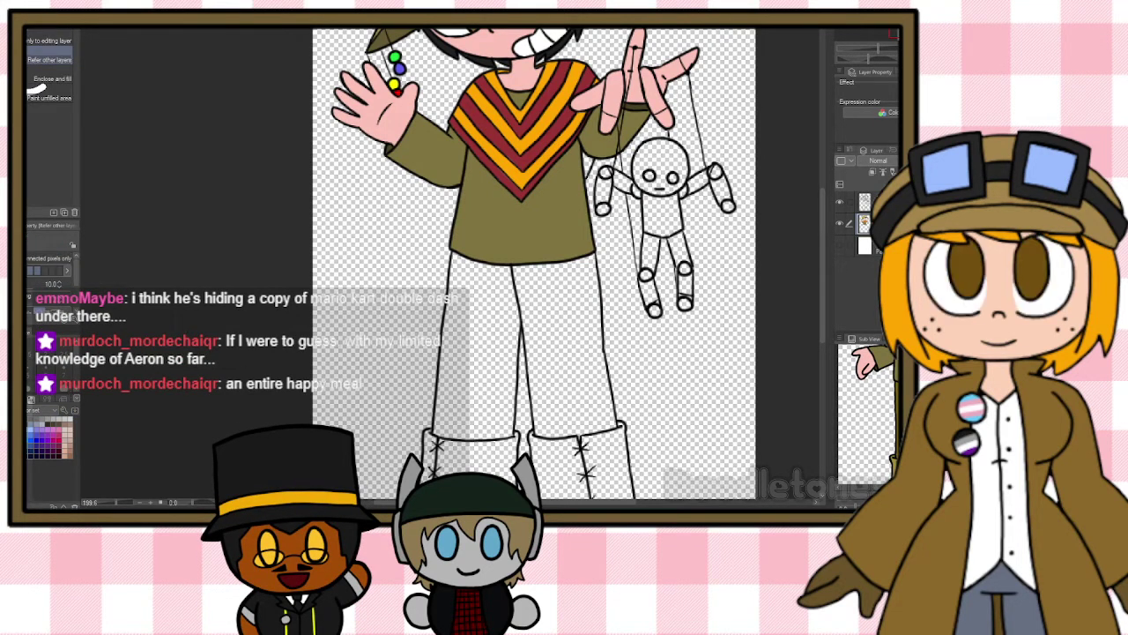
left_click(28, 399)
left_click(30, 442)
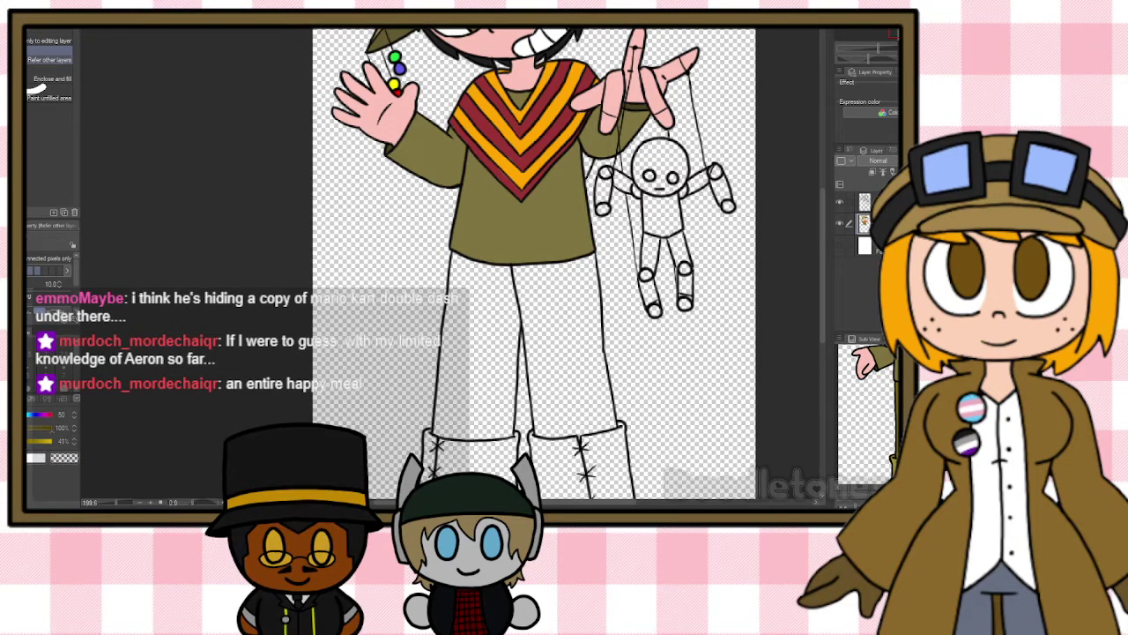
left_click(498, 307)
left_click(548, 308)
Fill both laced boots with tan, set to hue 39, saturation 51% and brightness 72%.
scroll(596, 445, "down", 3)
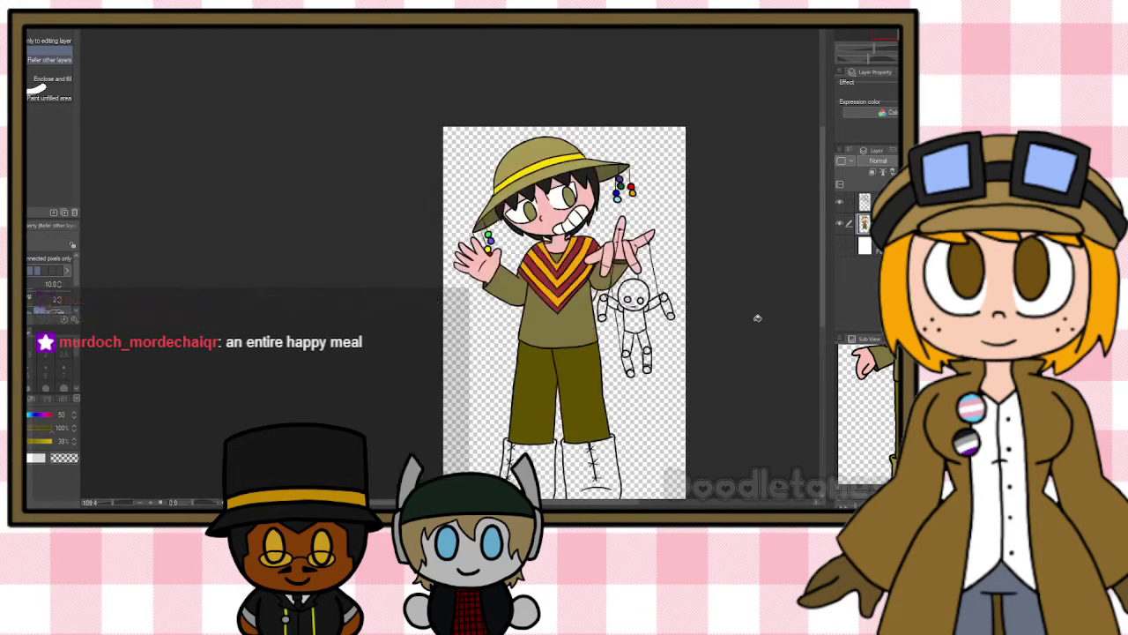
scroll(756, 317, "up", 1)
scroll(798, 282, "down", 3)
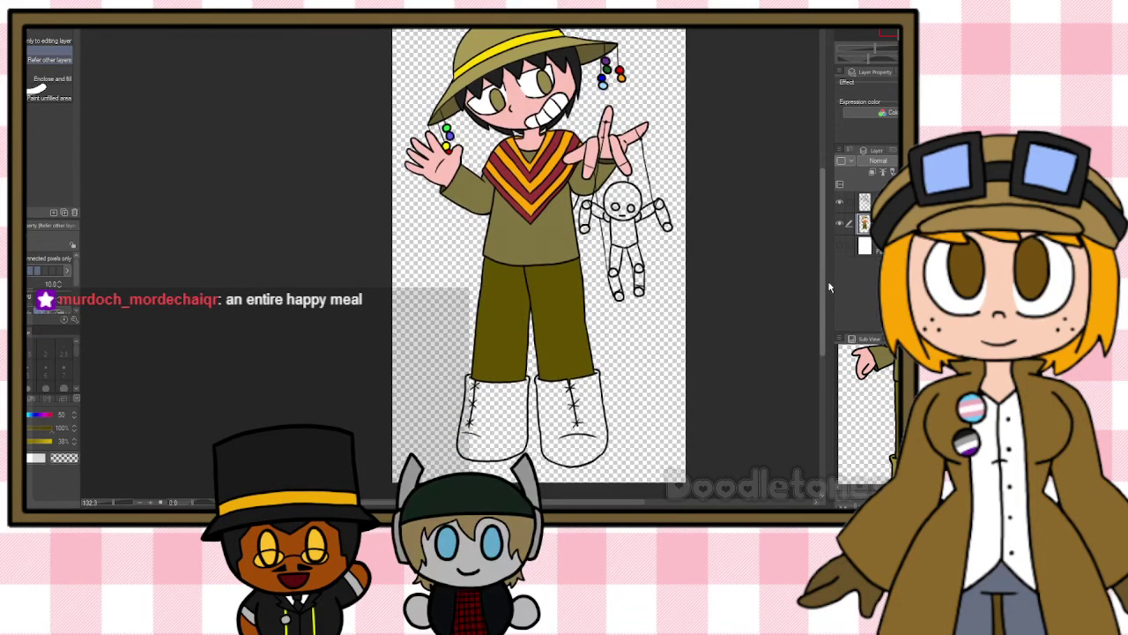
left_click(30, 399)
left_click(18, 399)
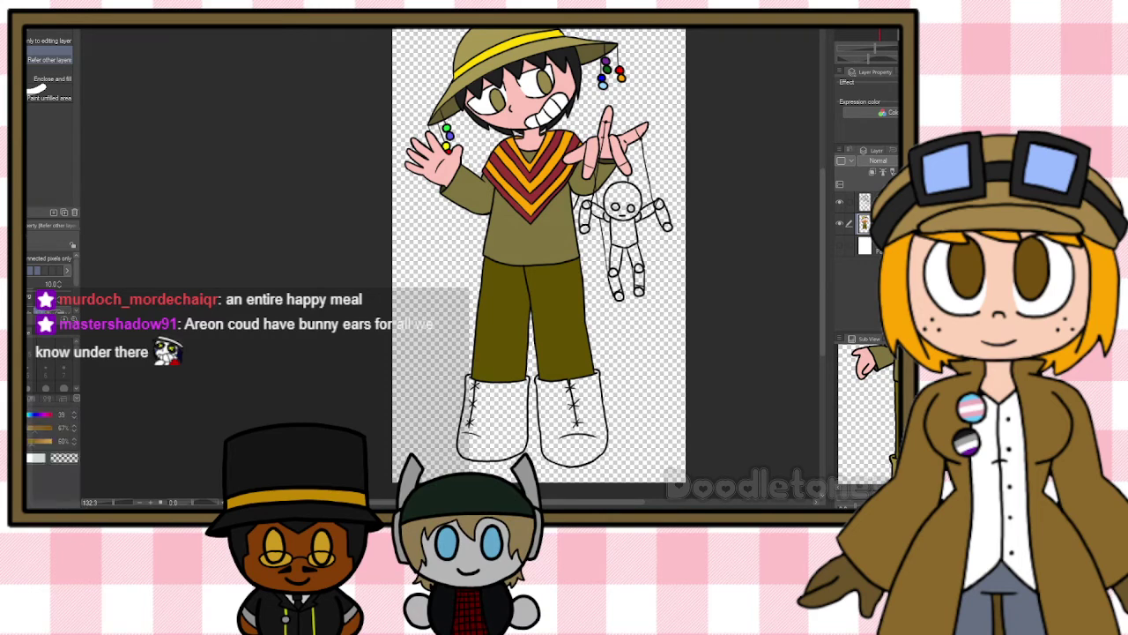
left_click(38, 444)
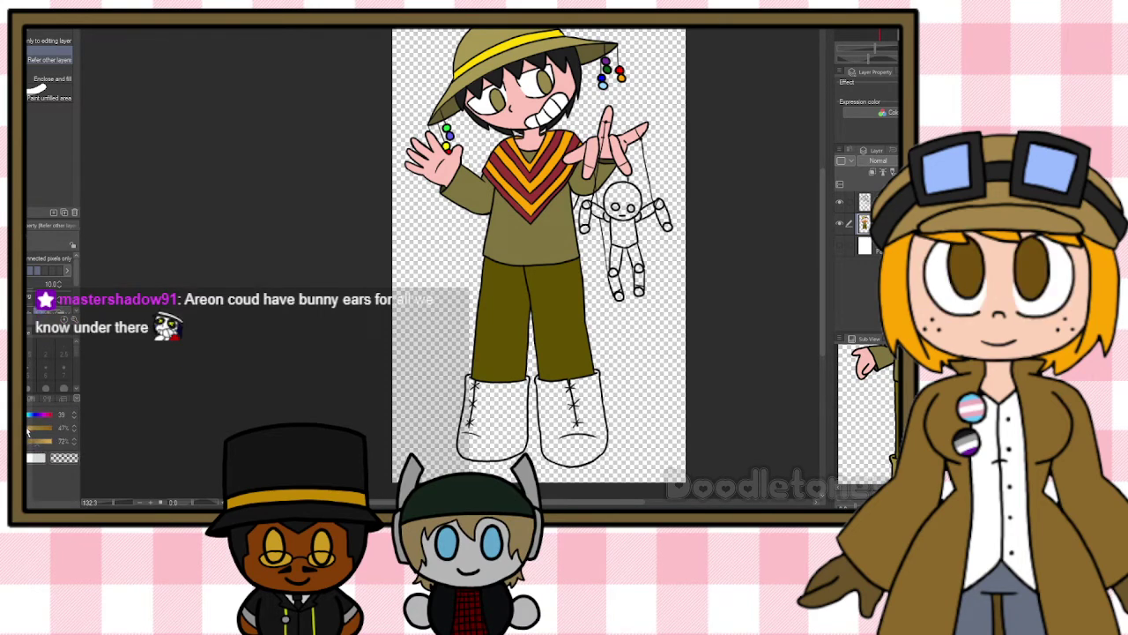
left_click_drag(24, 429, 28, 430)
left_click(495, 419)
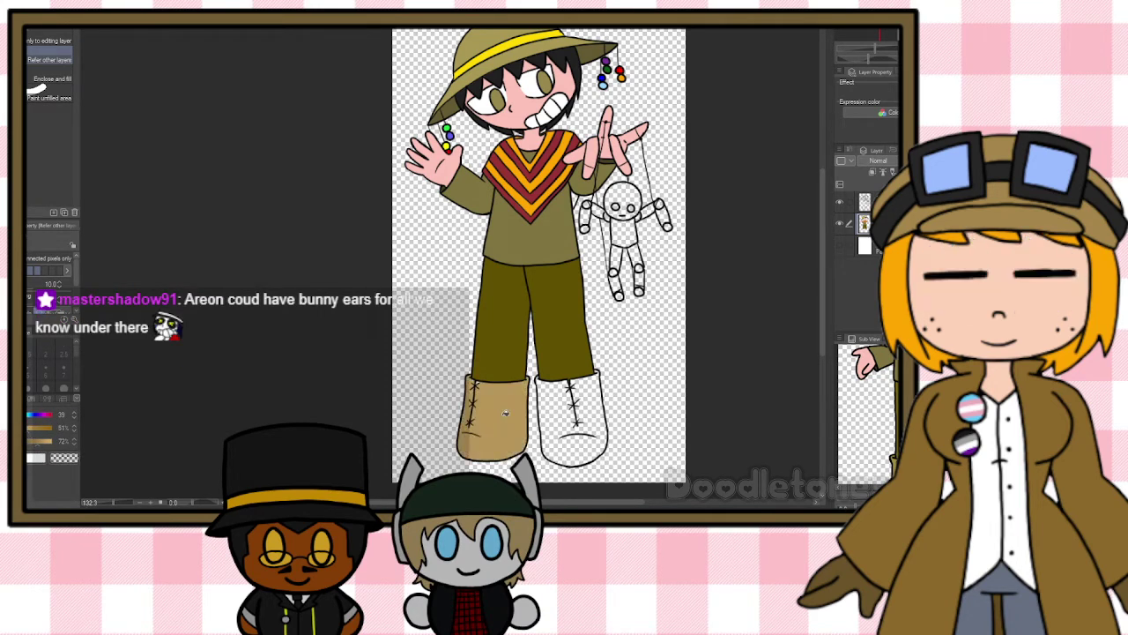
left_click(561, 416)
scroll(562, 416, "up", 2)
scroll(595, 427, "up", 3)
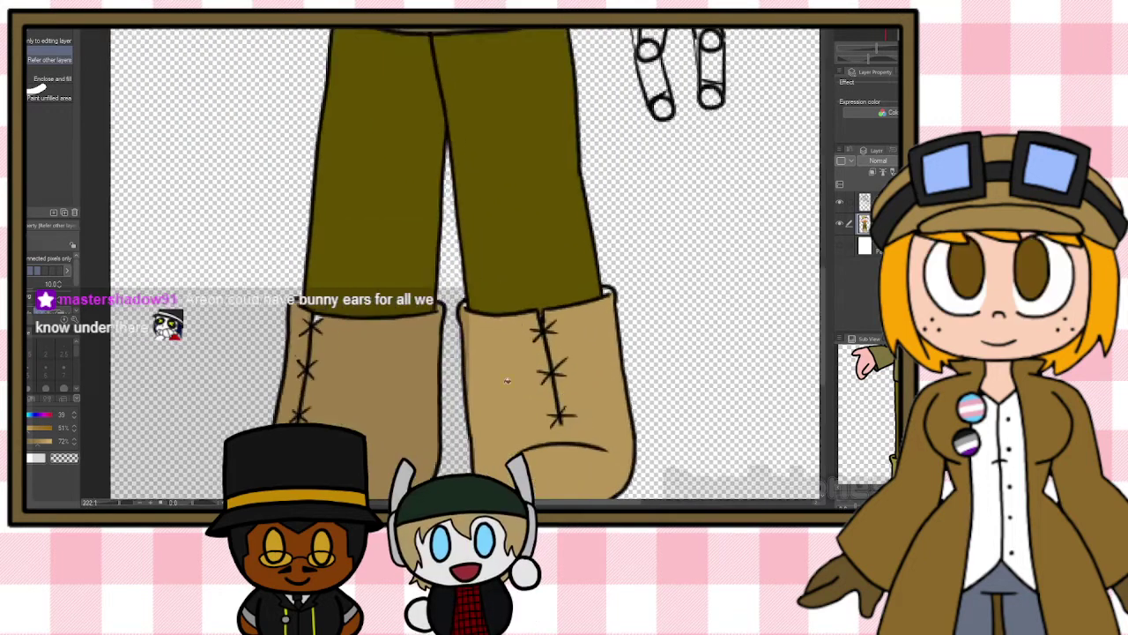
key("p")
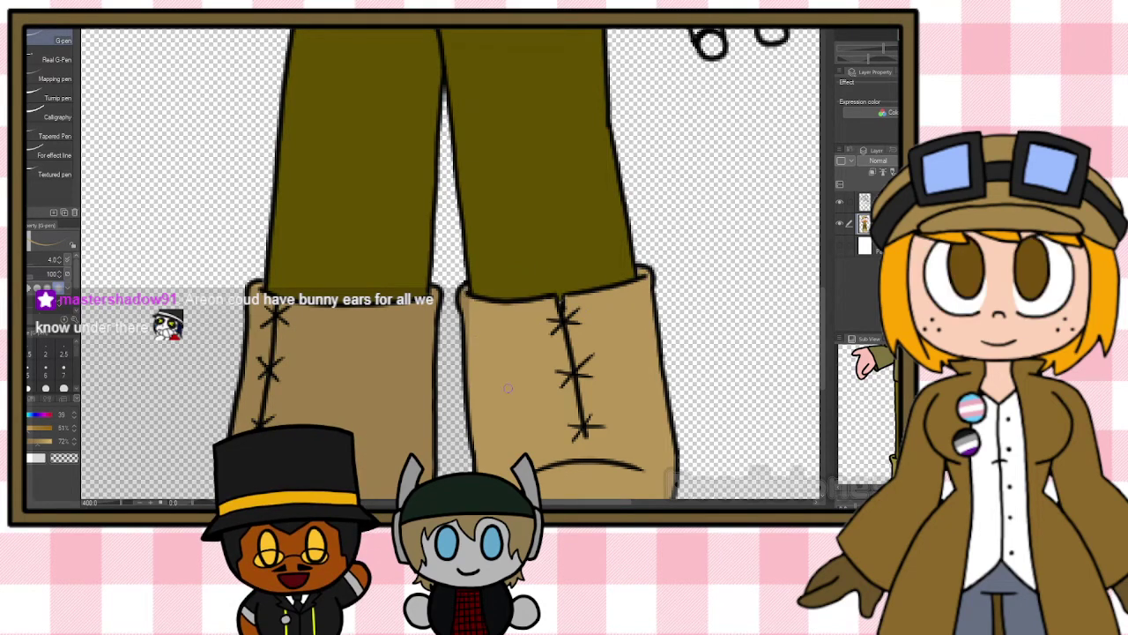
scroll(484, 374, "down", 5)
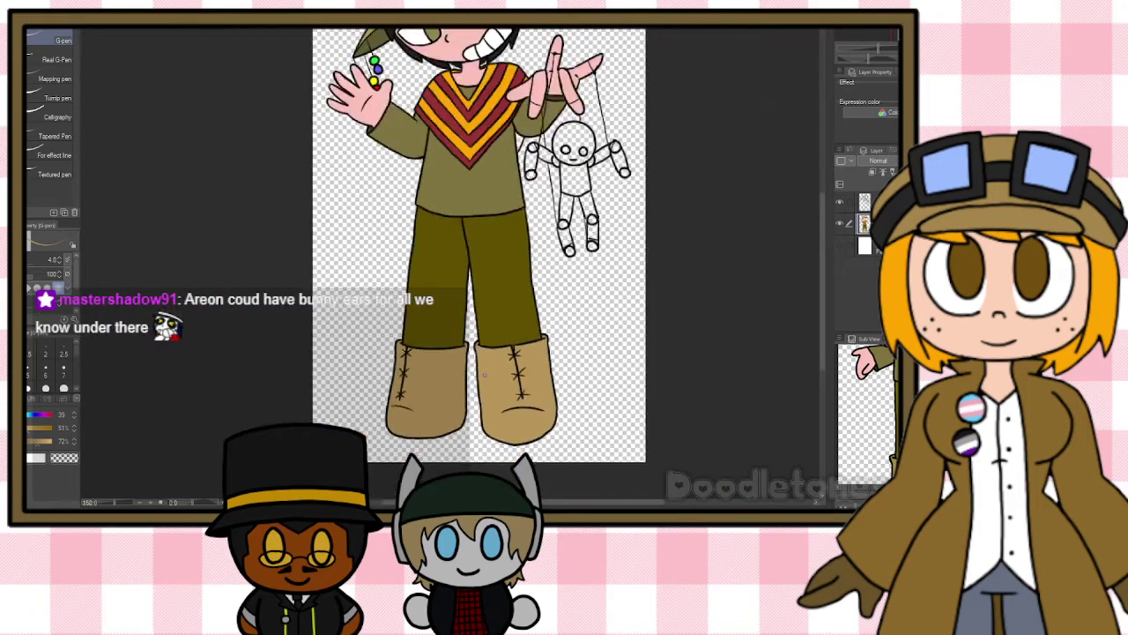
Fill the puppet's head, torso and both jointed arms, including the joint circles, with light blue.
scroll(603, 154, "up", 6)
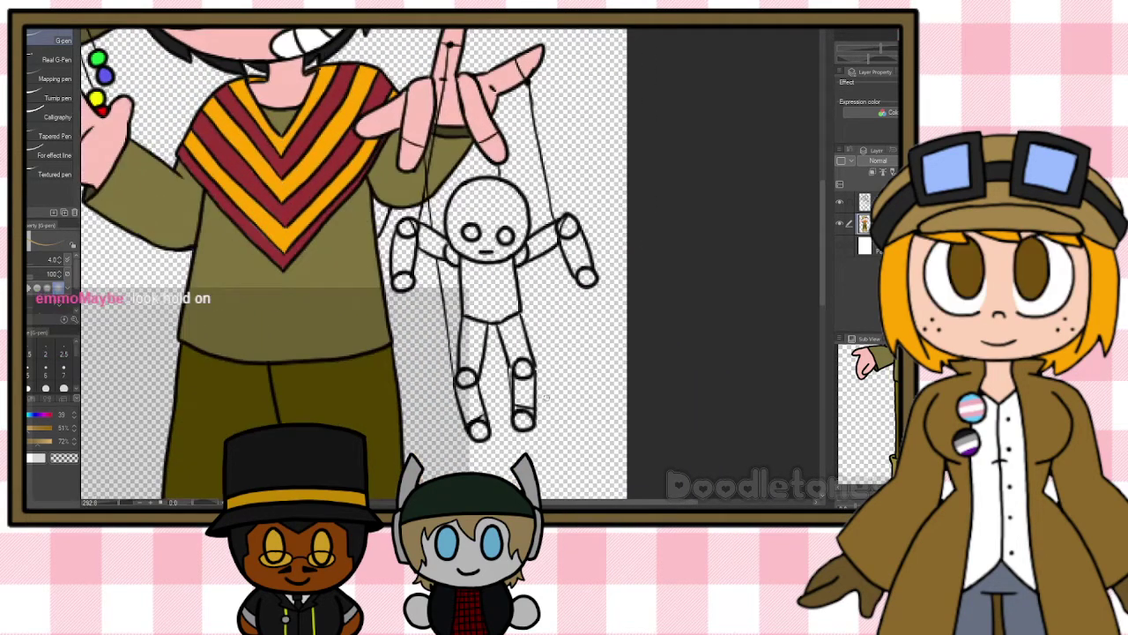
scroll(546, 397, "up", 2)
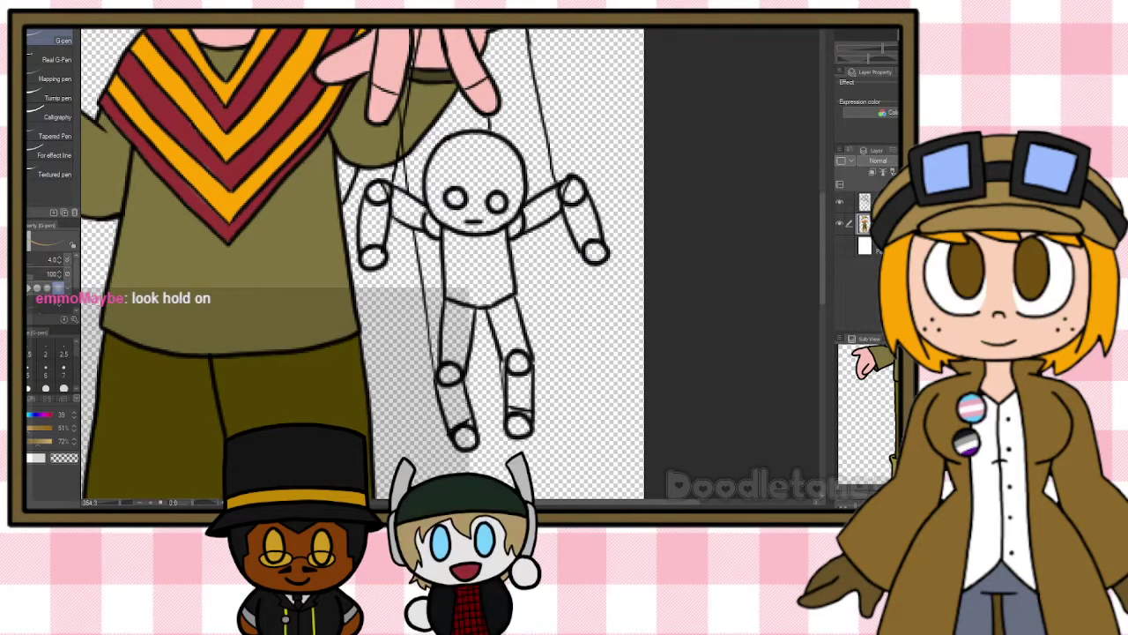
key("g")
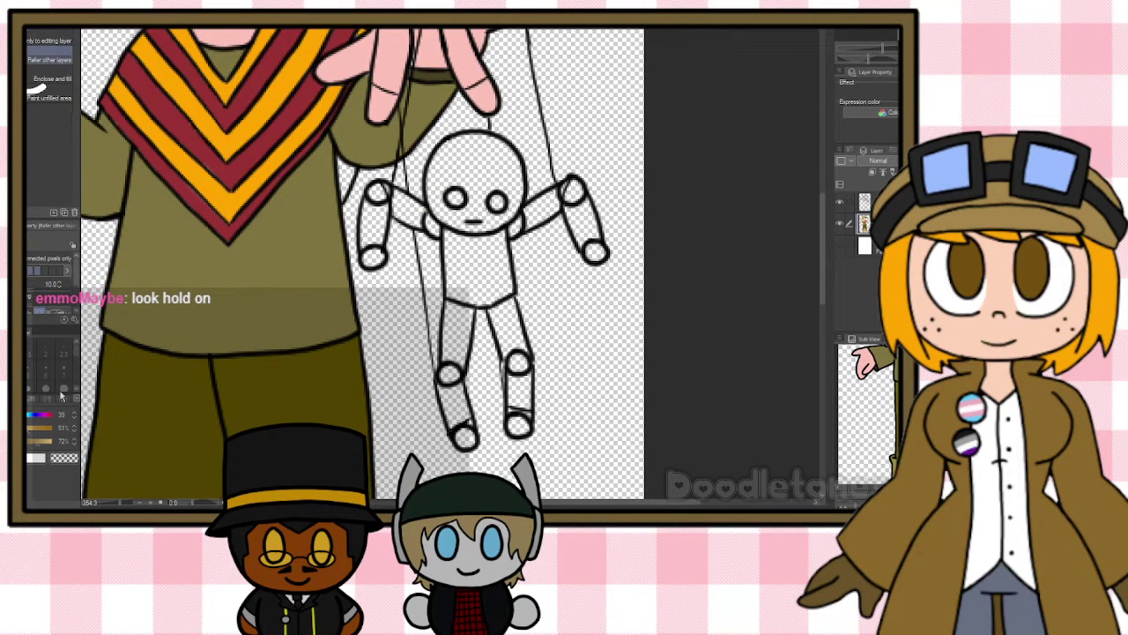
left_click(31, 399)
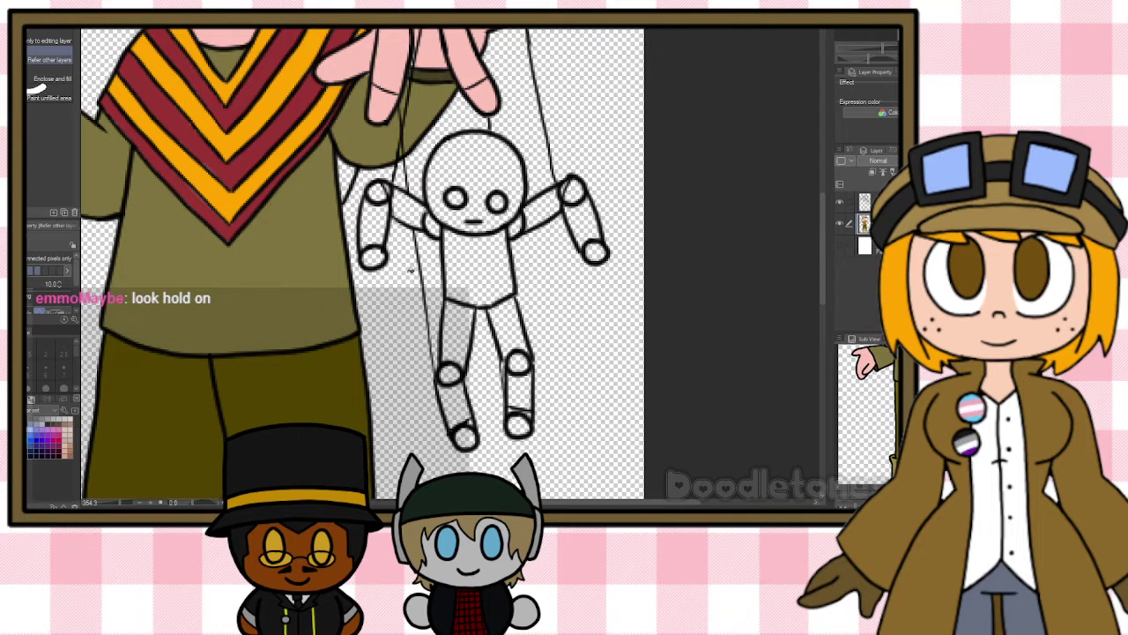
left_click(373, 256)
left_click(374, 227)
left_click(377, 194)
left_click(411, 208)
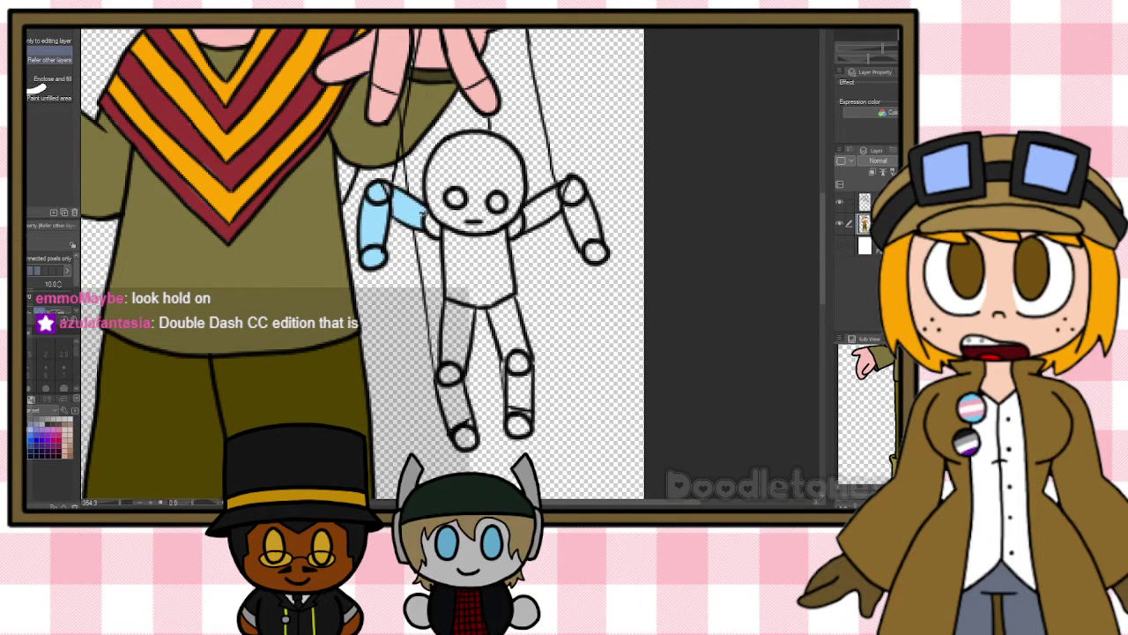
left_click(437, 225)
left_click(485, 251)
left_click(546, 205)
left_click(573, 191)
left_click(587, 222)
left_click(596, 250)
Fill both of the puppet's legs, including the knee and foot joints, with the same light blue.
left_click(516, 331)
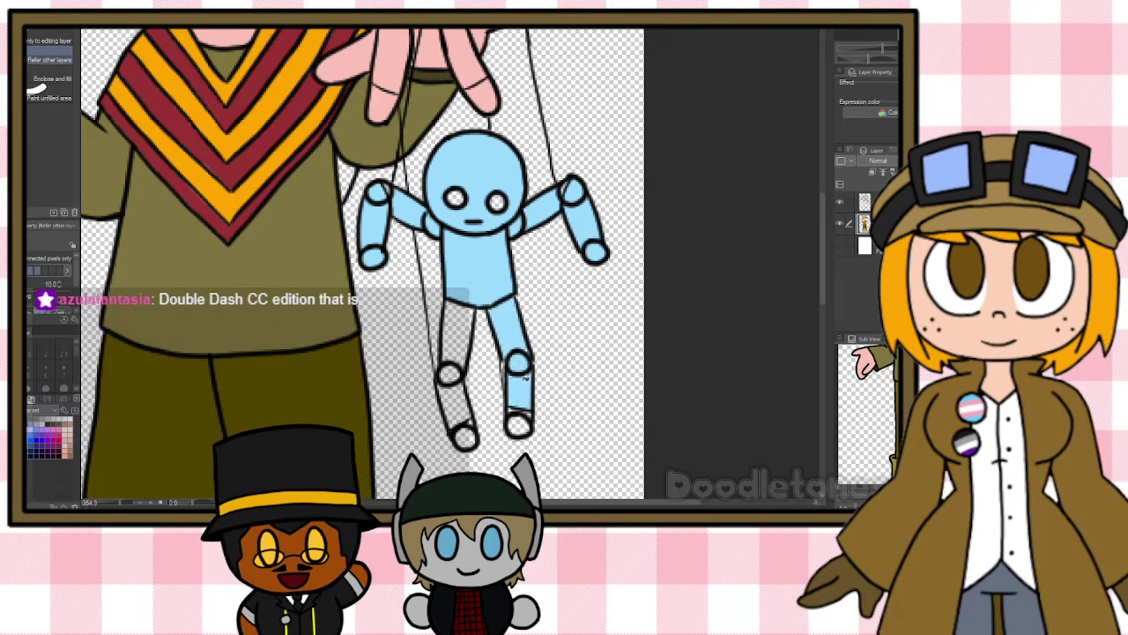
left_click(519, 362)
left_click(520, 393)
left_click(520, 423)
left_click(451, 354)
left_click(448, 373)
left_click(455, 405)
left_click(465, 438)
left_click(467, 427)
Fill the puppet's two round eyes with white.
scroll(553, 333, "up", 2)
scroll(570, 274, "up", 1)
key("p")
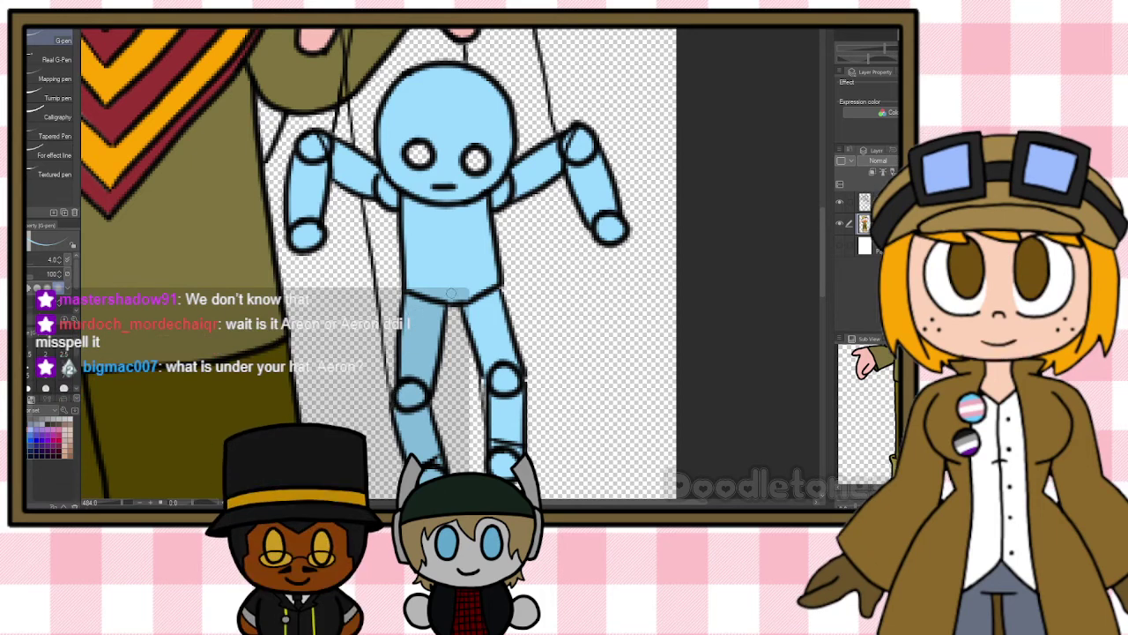
key("g")
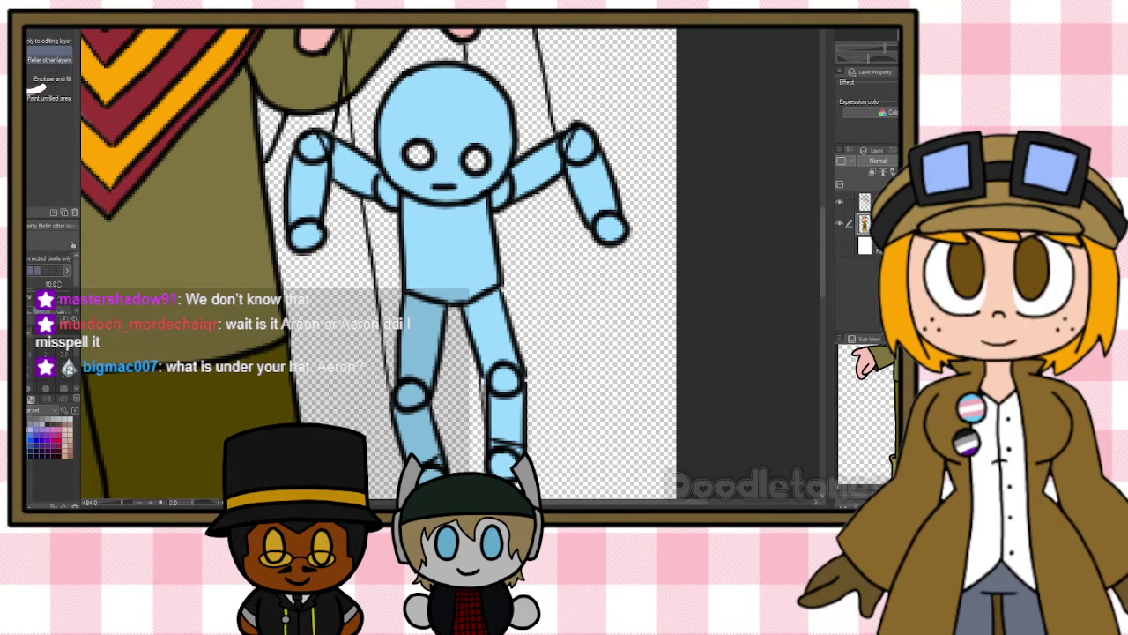
left_click(419, 154)
key("p")
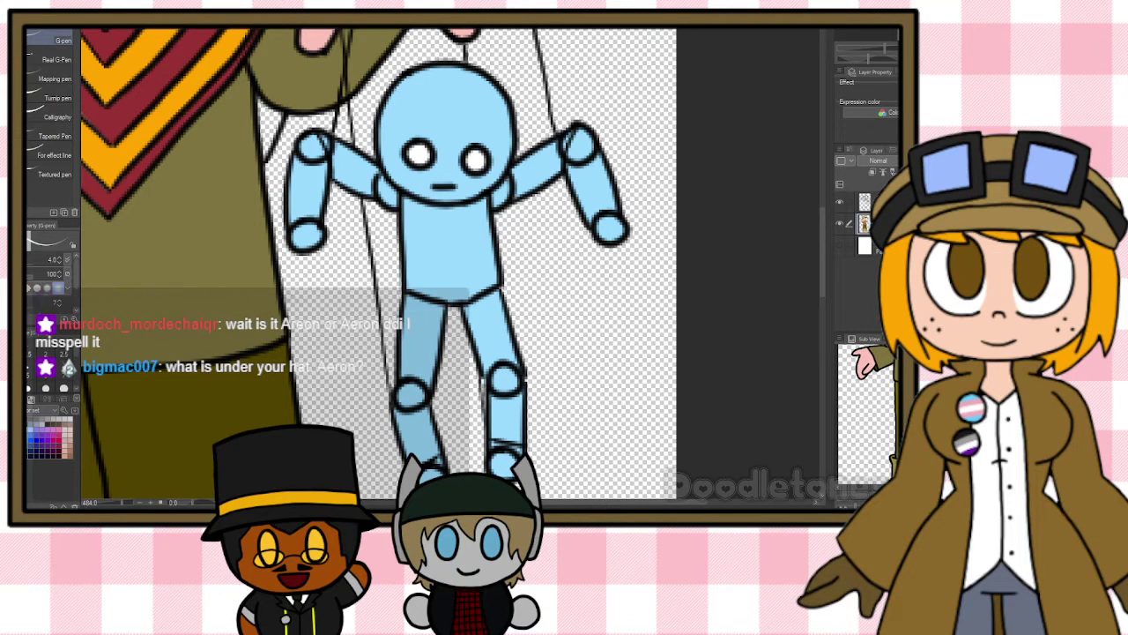
Set the G-pen to size 2 with a darker muted blue, hue 201, saturation 40% and brightness 42%.
key("i")
key("p")
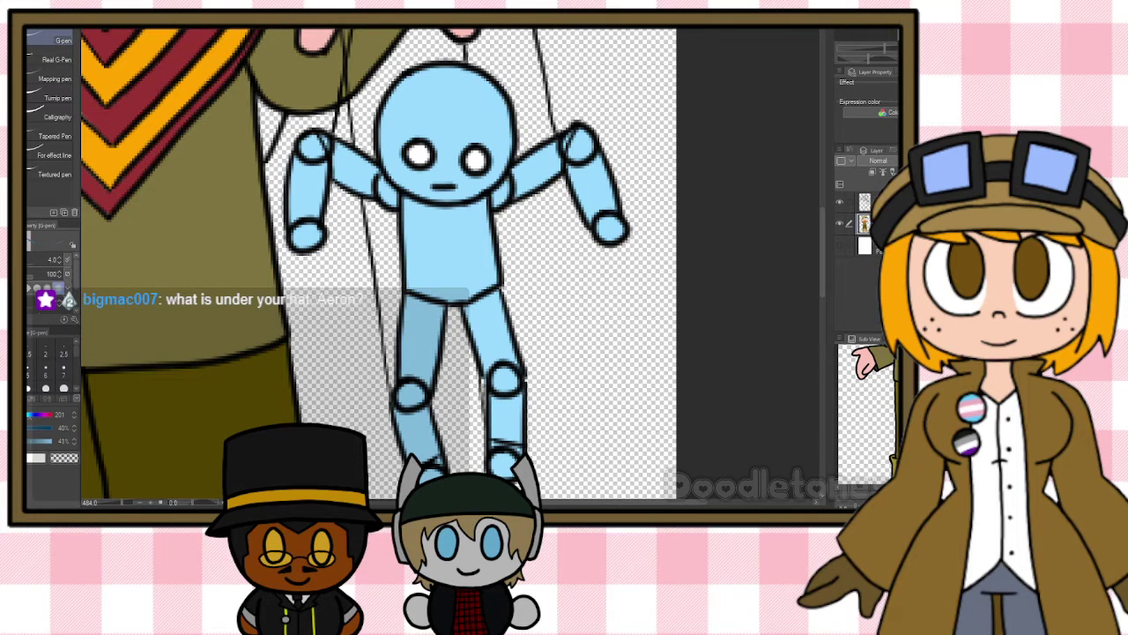
key("bracketleft")
key("bracketleft")
key("bracketleft")
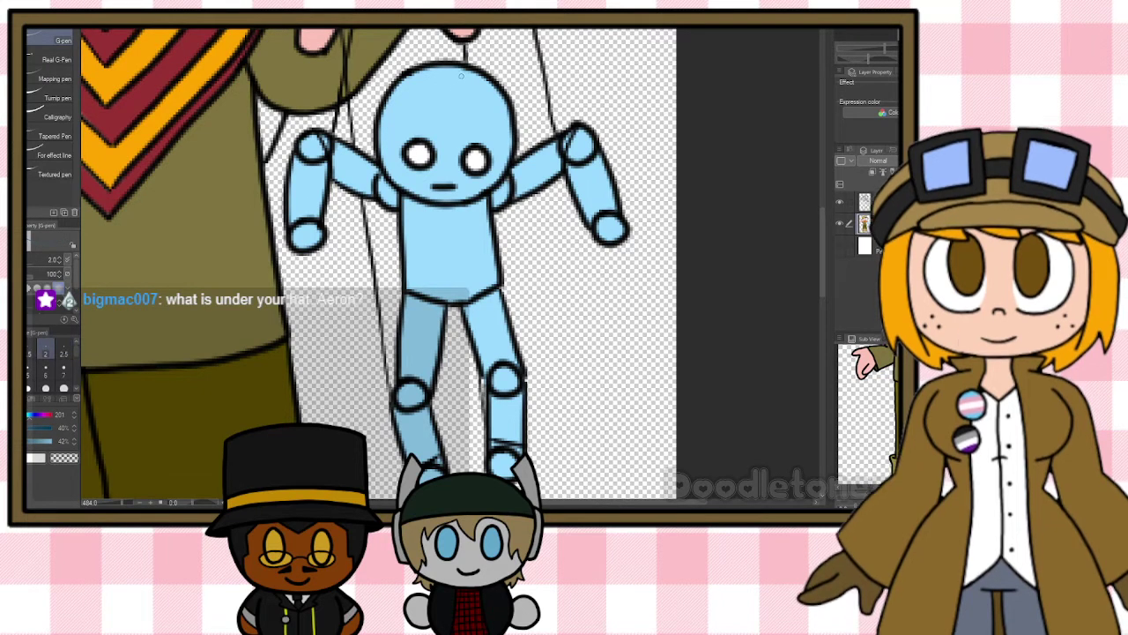
left_click_drag(455, 64, 452, 177)
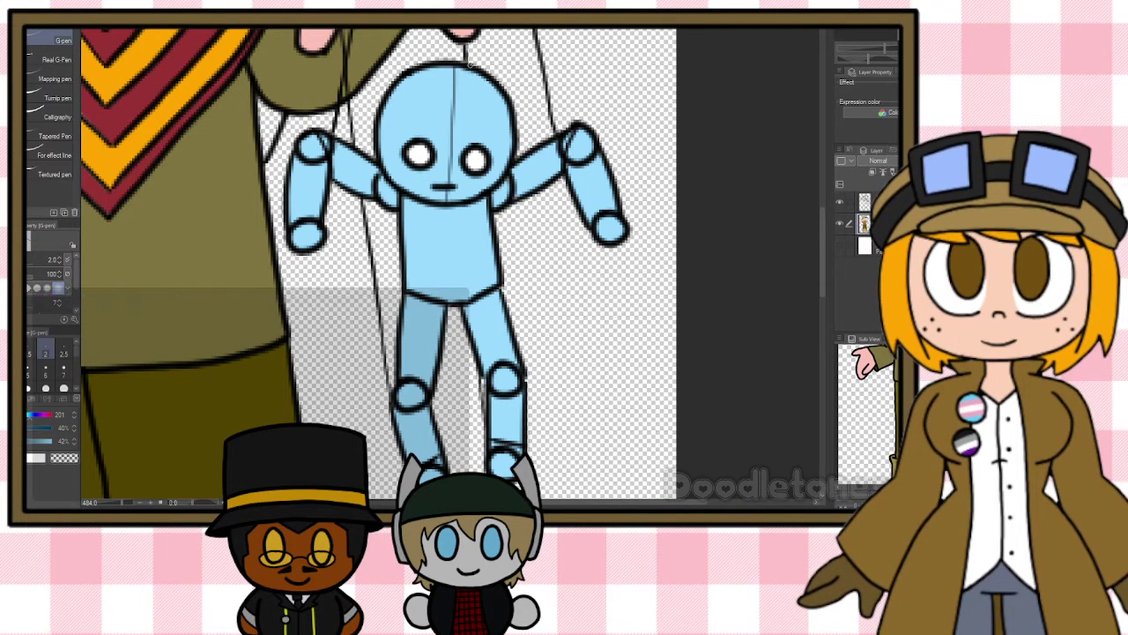
key("ctrl+z")
left_click_drag(454, 66, 443, 202)
key("ctrl+z")
Draw a vertical centre seam down the puppet's head and torso, crossed by small X-shaped stitches.
left_click_drag(447, 67, 448, 164)
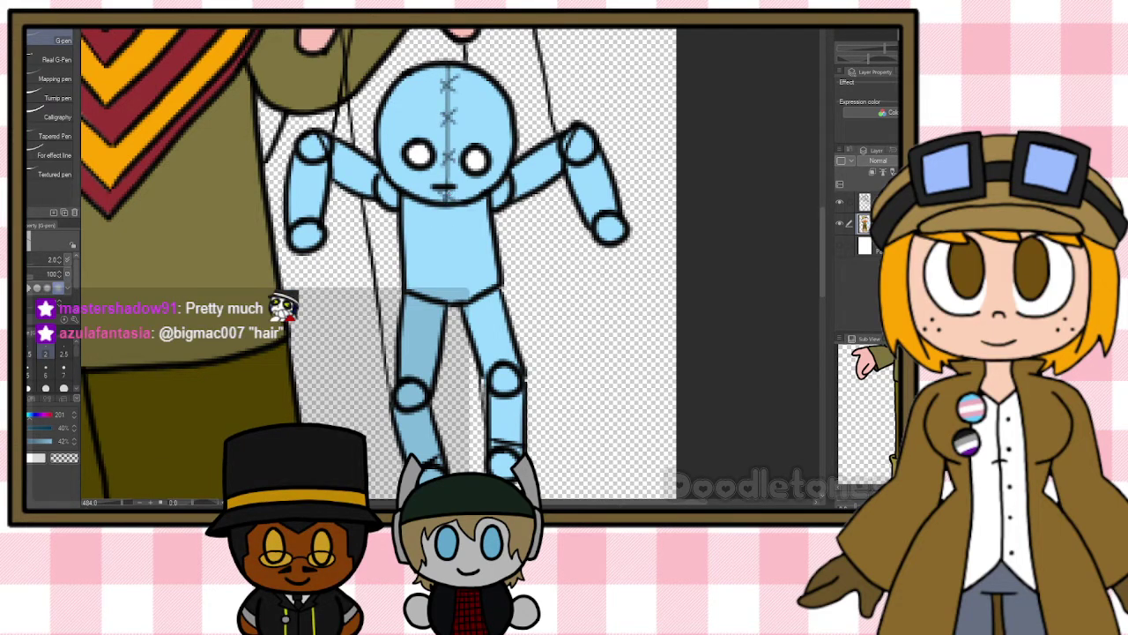
left_click_drag(449, 209, 454, 301)
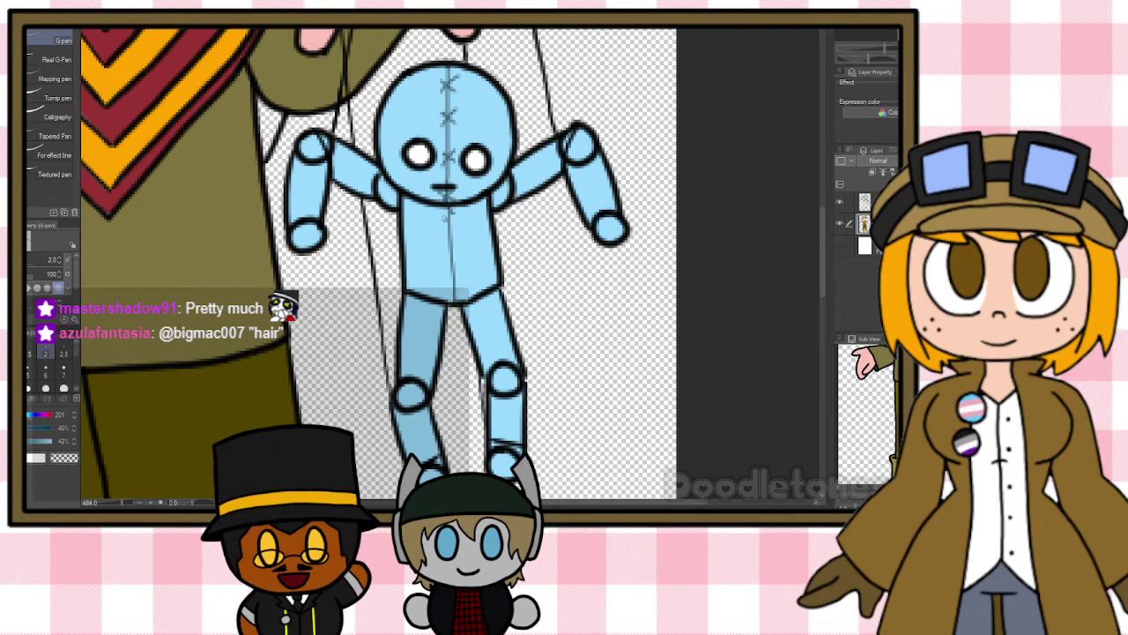
mouse_move(458, 241)
left_mouse_down()
mouse_move(445, 255)
mouse_move(462, 282)
mouse_move(448, 281)
left_mouse_up()
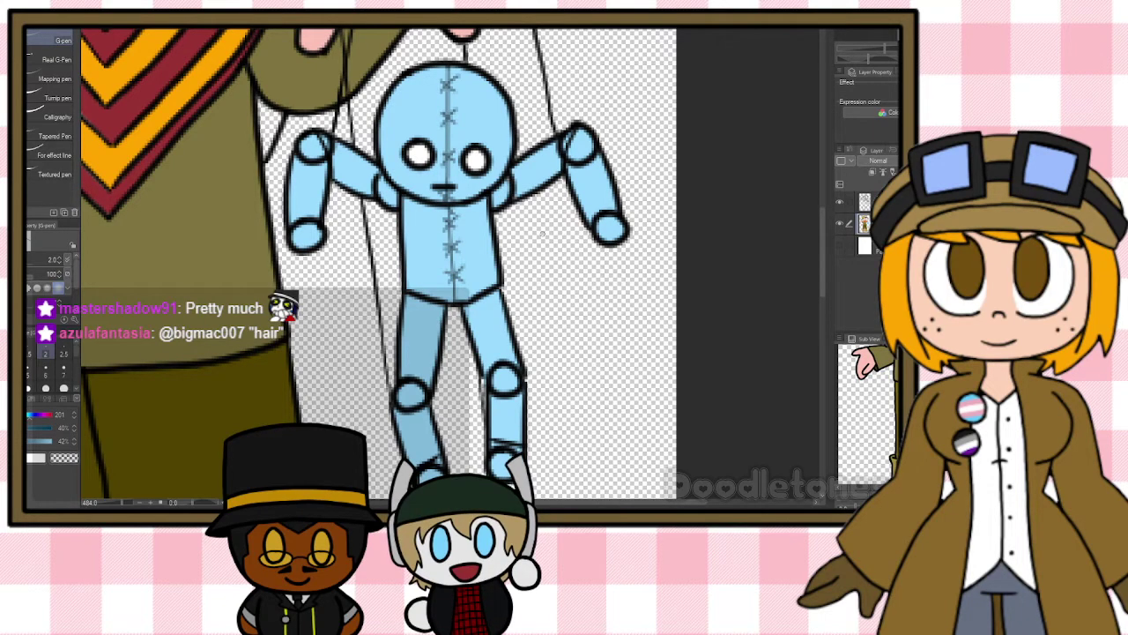
Merge the puppeteer's upper artwork layer down into the flat colour layer beneath it.
scroll(587, 170, "down", 2)
key("ctrl+minus")
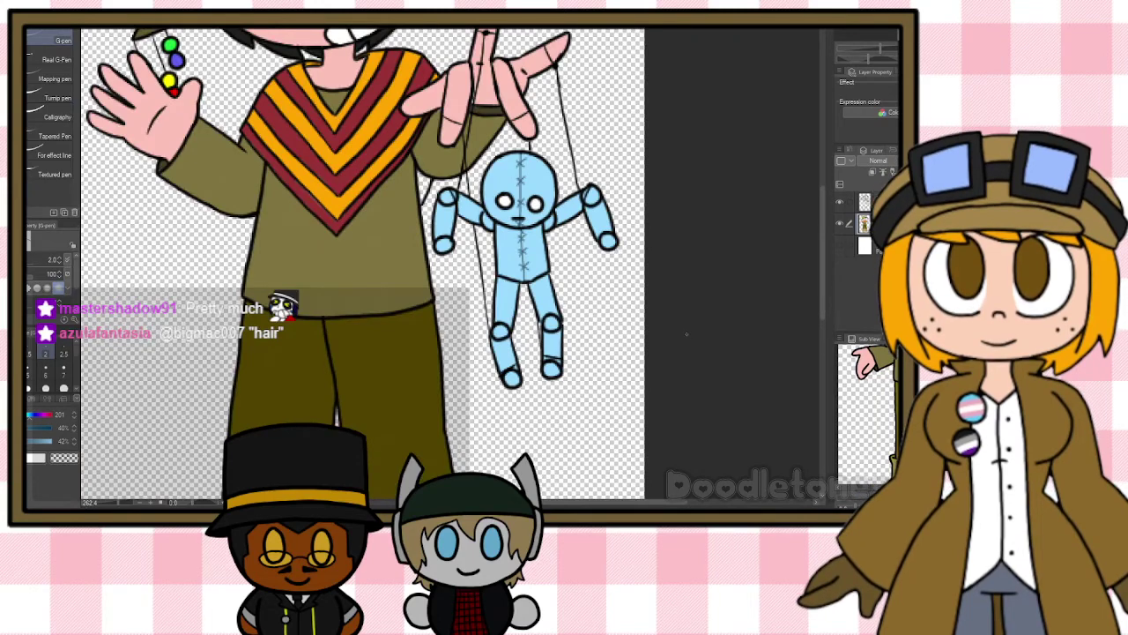
scroll(687, 331, "down", 2)
scroll(726, 320, "up", 2)
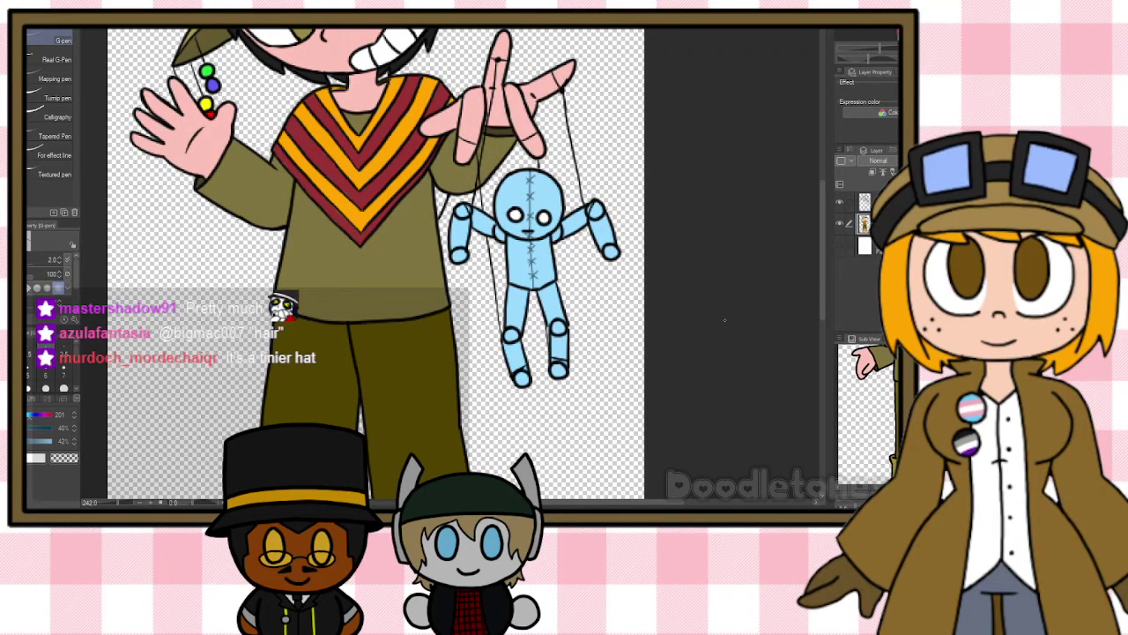
key("ctrl+minus")
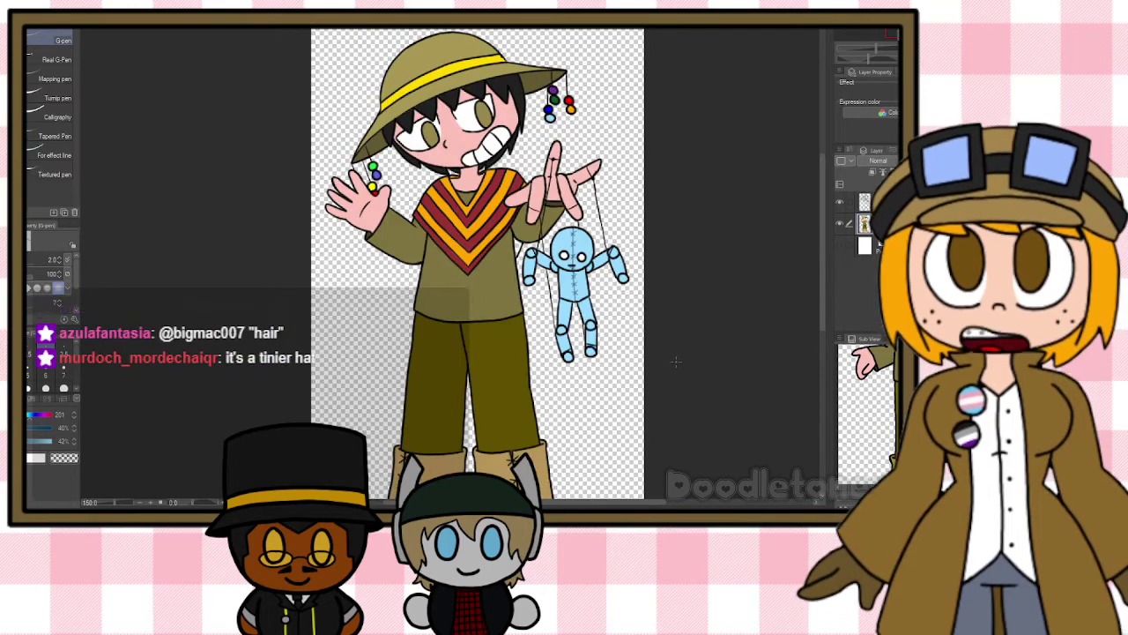
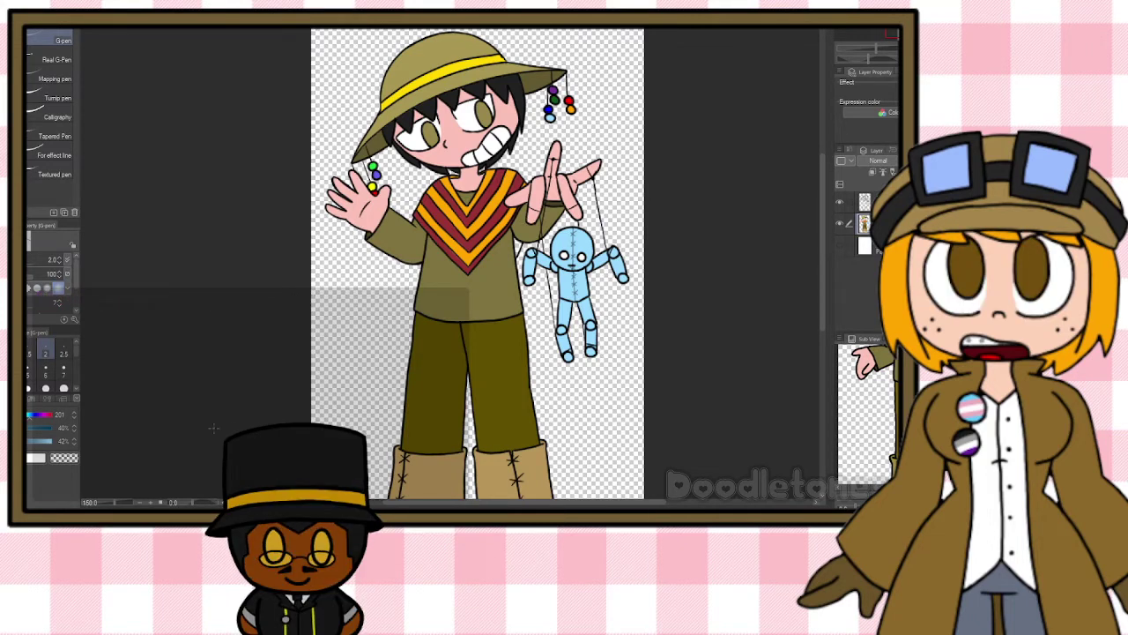
scroll(724, 290, "down", 3)
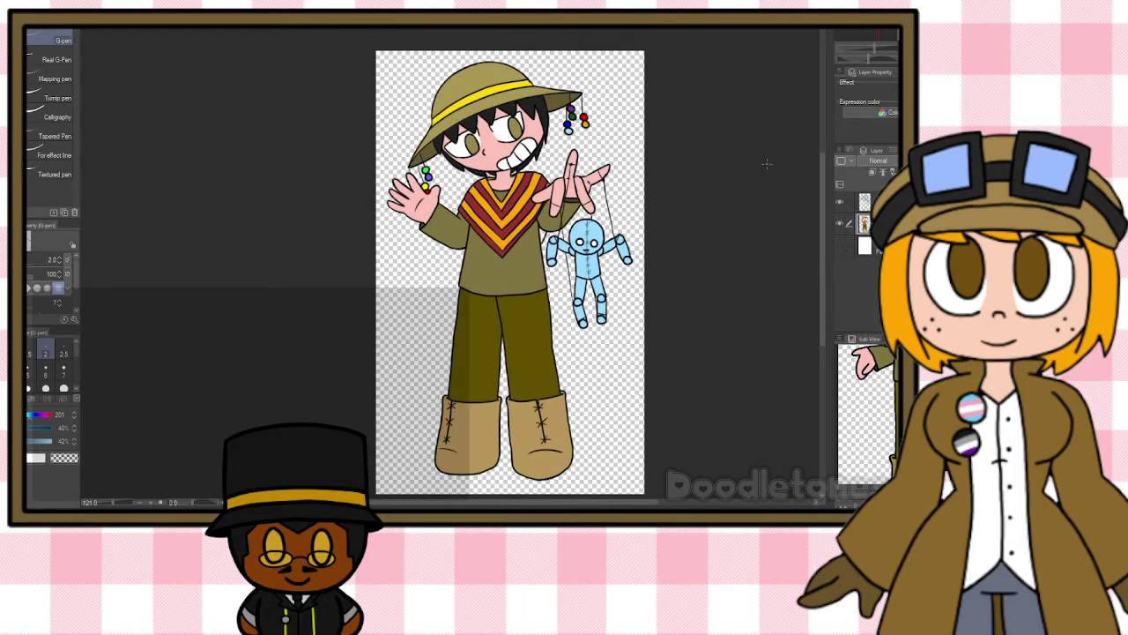
left_click(866, 202)
key("ctrl+e")
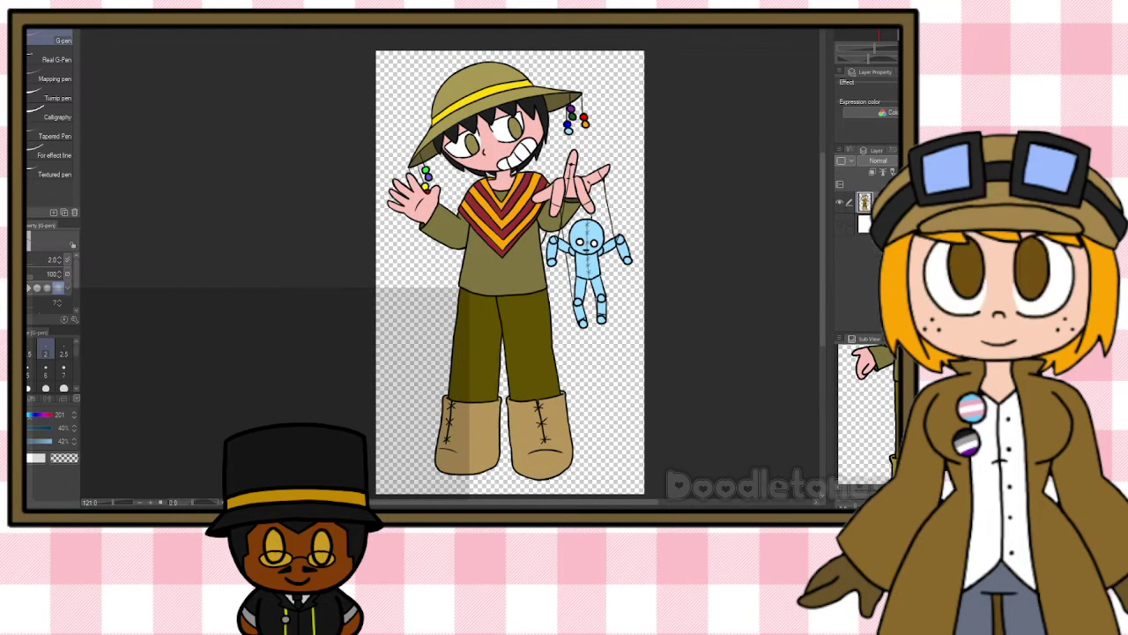
Add a new layer beneath the merged artwork, fill it with black while the artwork is hidden, and show the artwork again.
left_click(865, 223)
key("ctrl+shift+n")
left_click(841, 202)
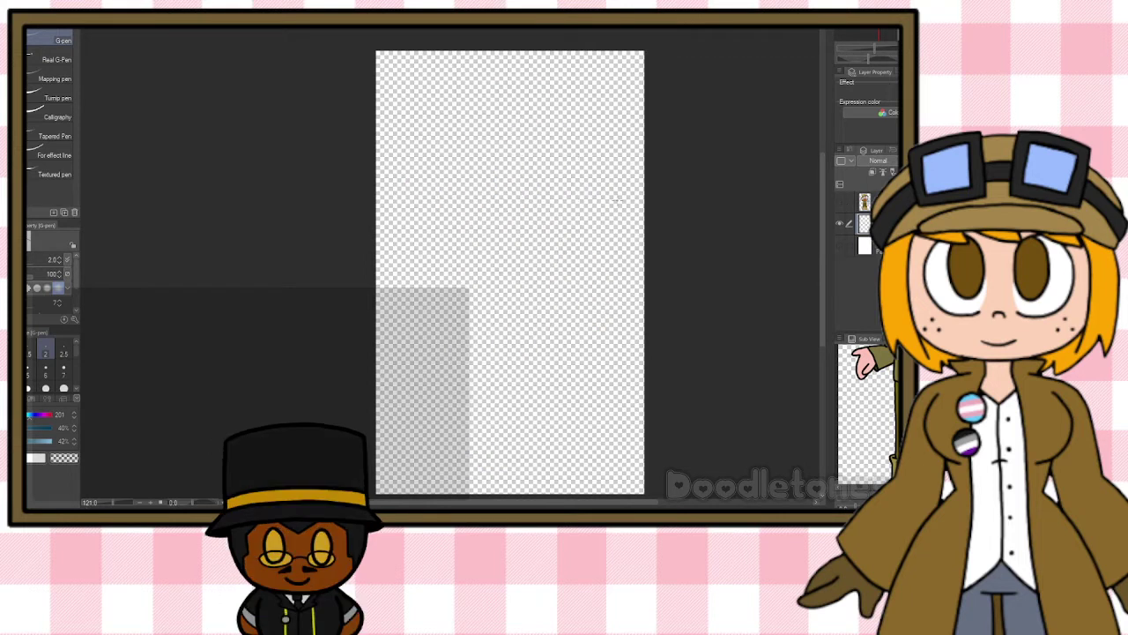
key("g")
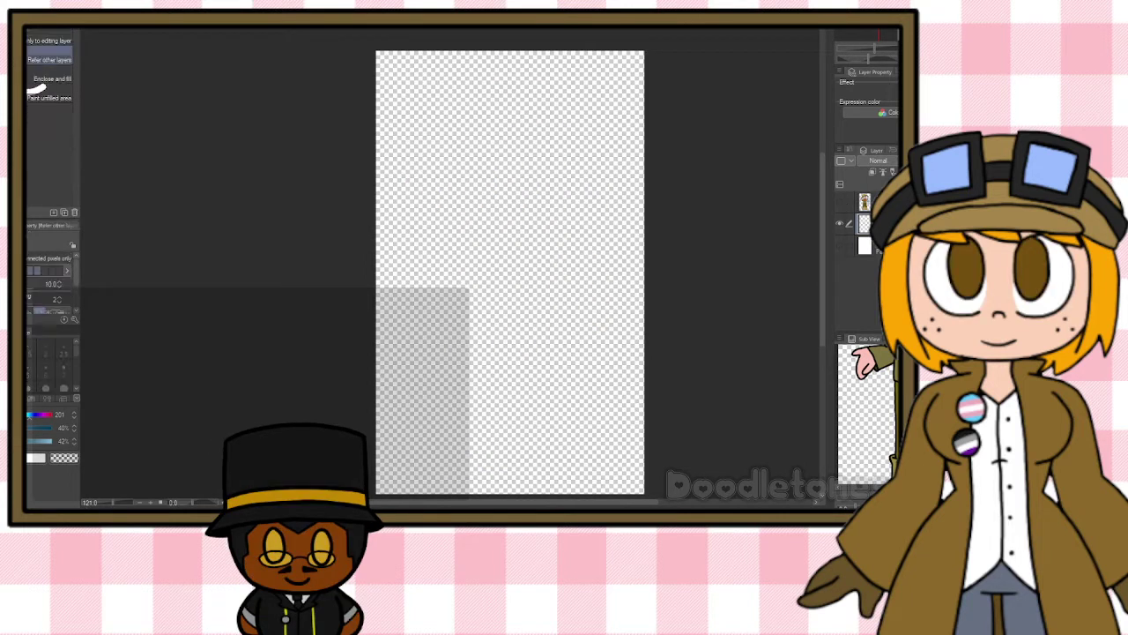
left_click(29, 402)
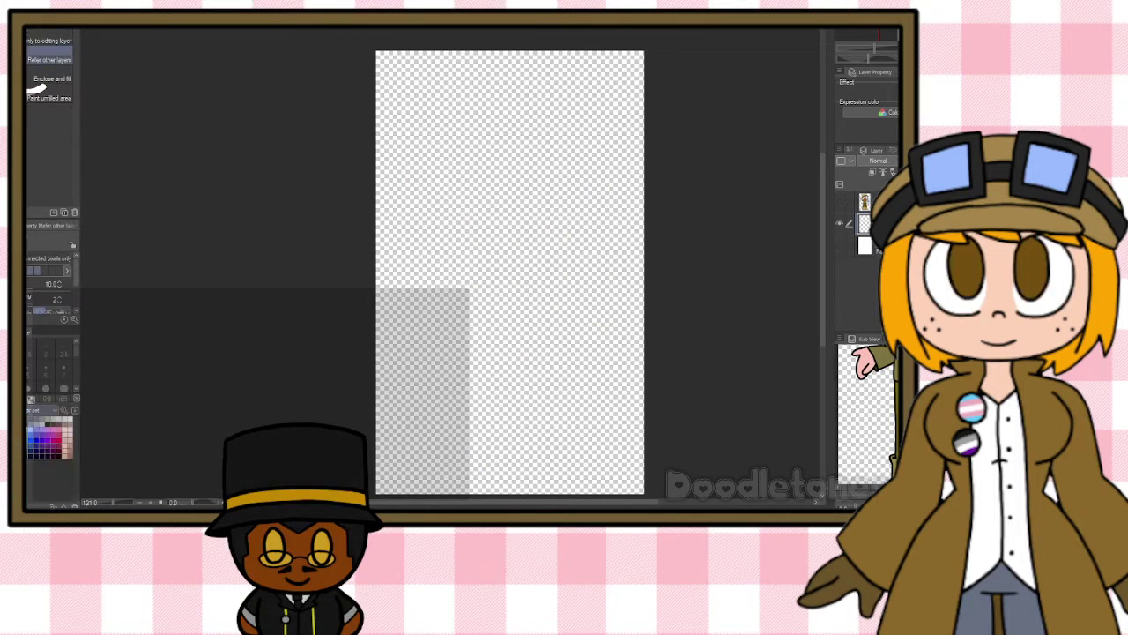
left_click(629, 88)
left_click(839, 203)
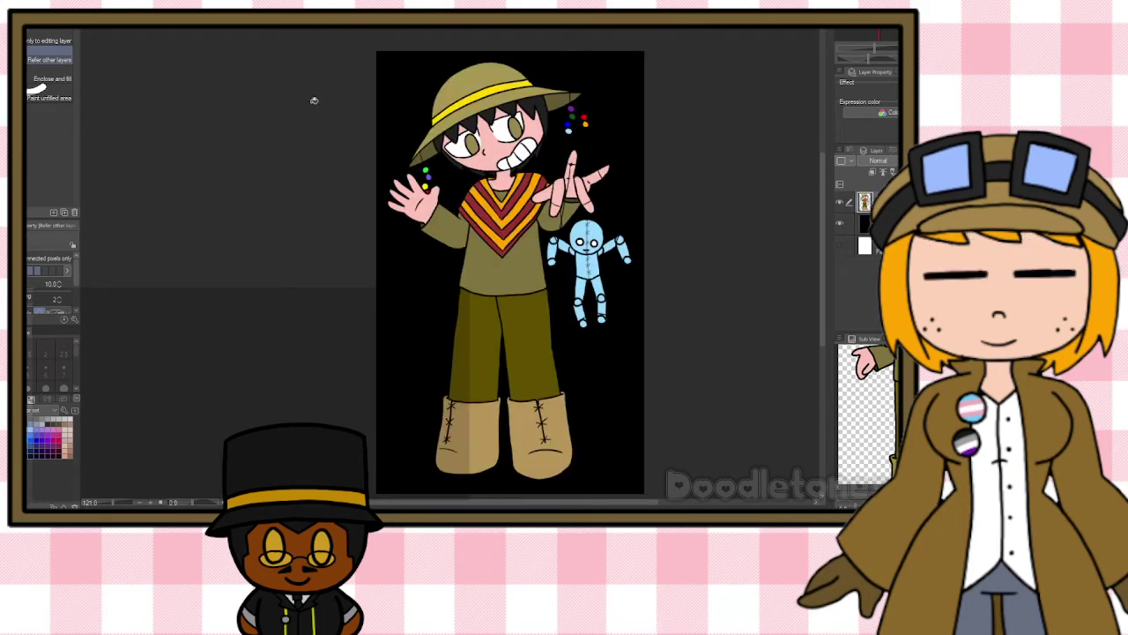
Delete the black backing outside the figure's outline and in the gap between face, raised hand and shoulder, using the artwork for the selections.
key("w")
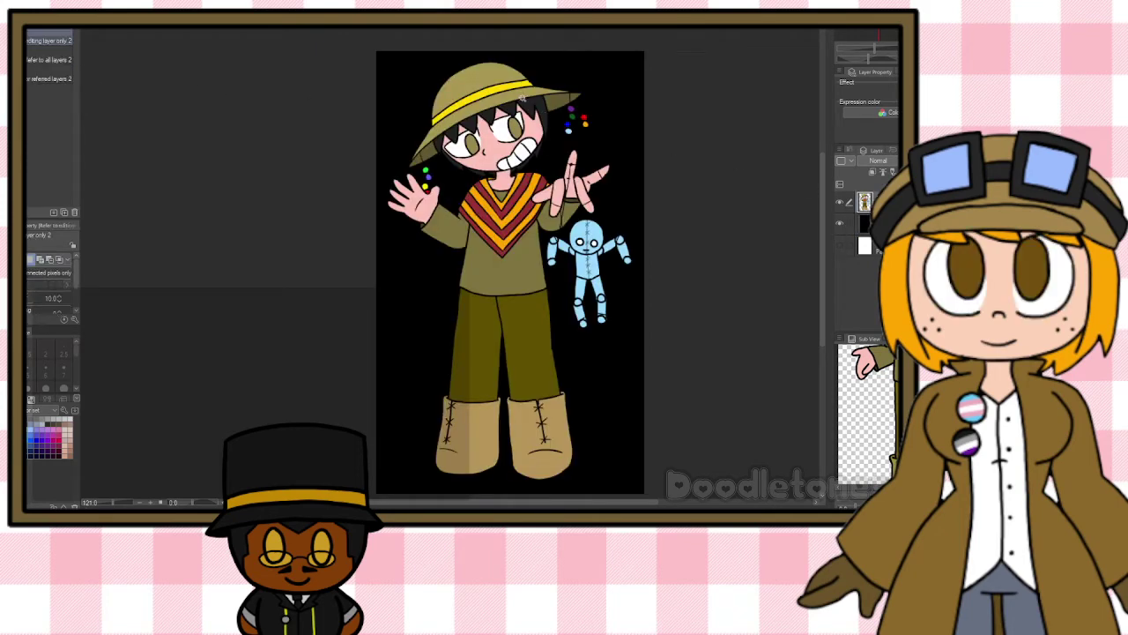
left_click(398, 80)
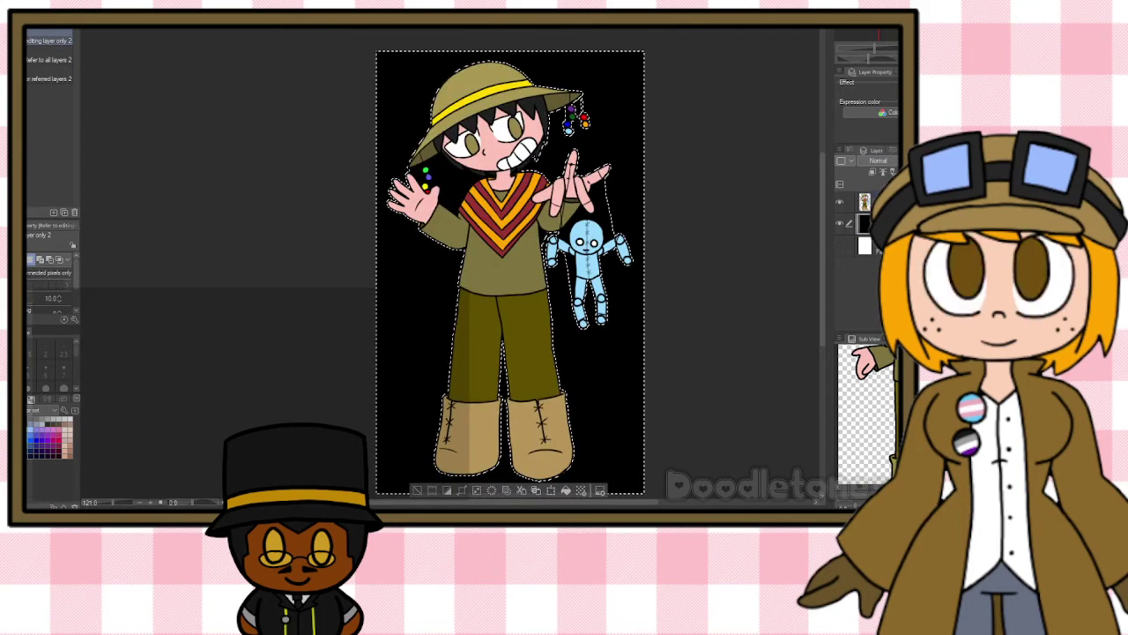
key("Delete")
left_click(865, 202)
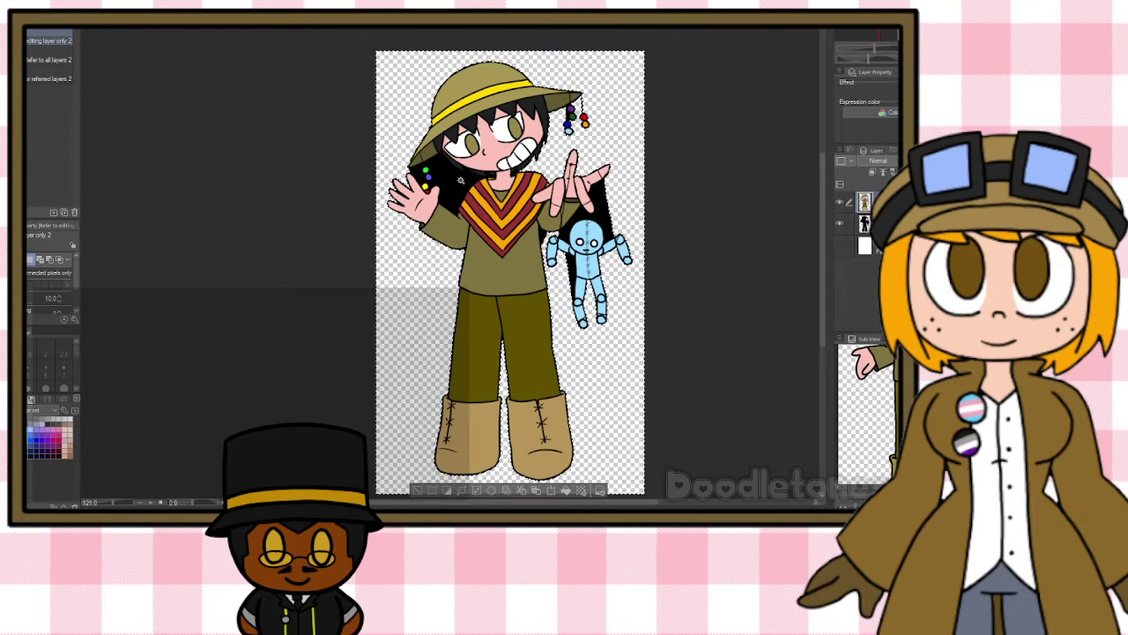
left_click(449, 183)
left_click(865, 223)
key("Delete")
Delete the black backing from the gaps enclosed by the puppet's strings, selecting each gap from the artwork layer.
scroll(529, 134, "up", 5)
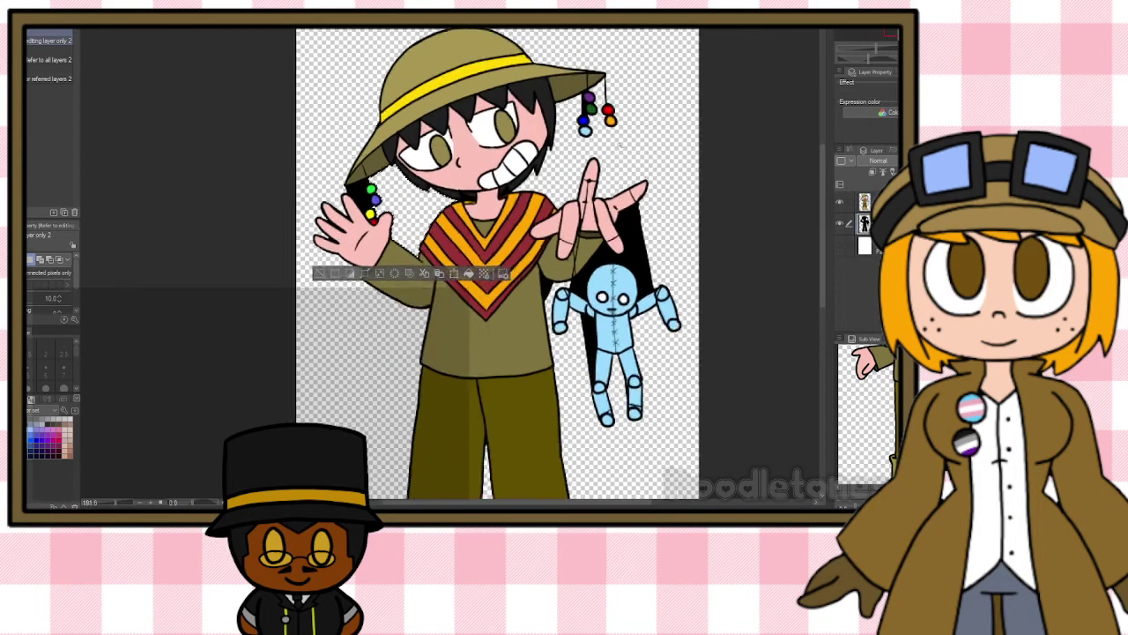
left_click(864, 202)
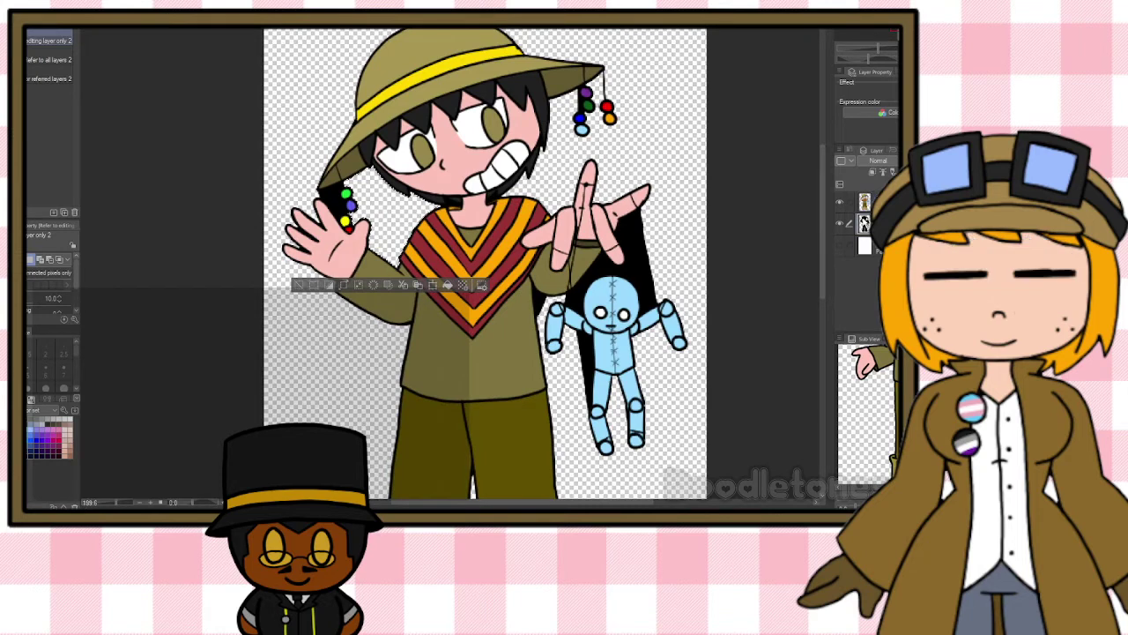
left_click(639, 268)
left_click(865, 223)
key("Delete")
left_click(865, 202)
left_click(598, 271)
left_click(865, 223)
key("Delete")
left_click(865, 202)
left_click(590, 360)
left_click(865, 223)
key("Delete")
Clear the black backing around the beads hanging beside the raised hand and deselect.
left_click(865, 201)
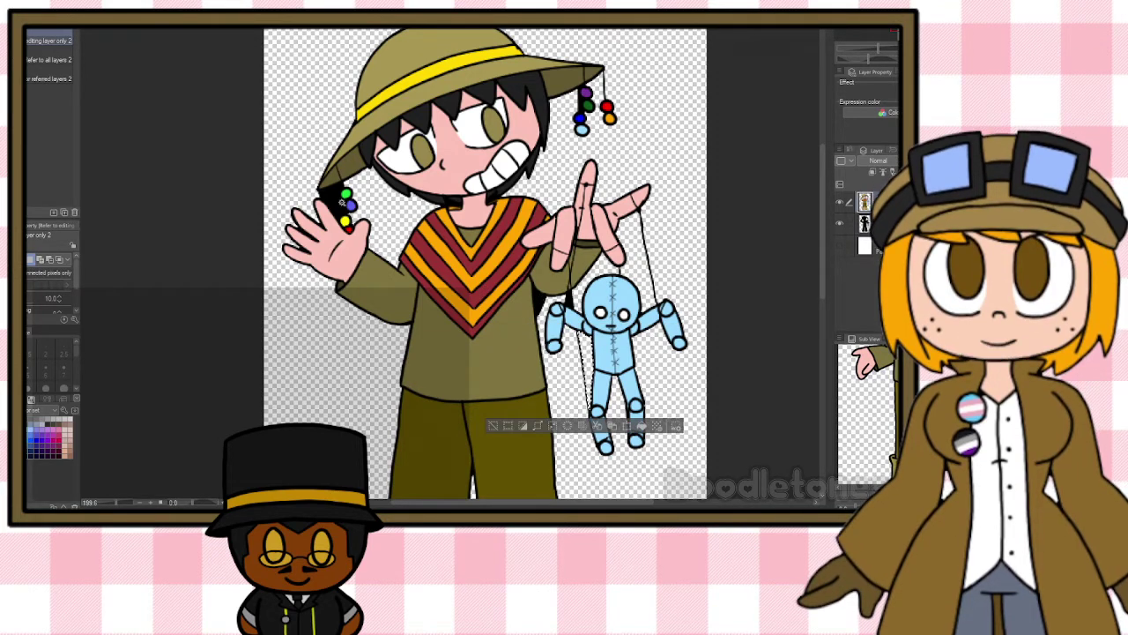
left_click_drag(323, 193, 335, 217)
left_click(865, 223)
key("Delete")
left_click(864, 202)
left_click(339, 191)
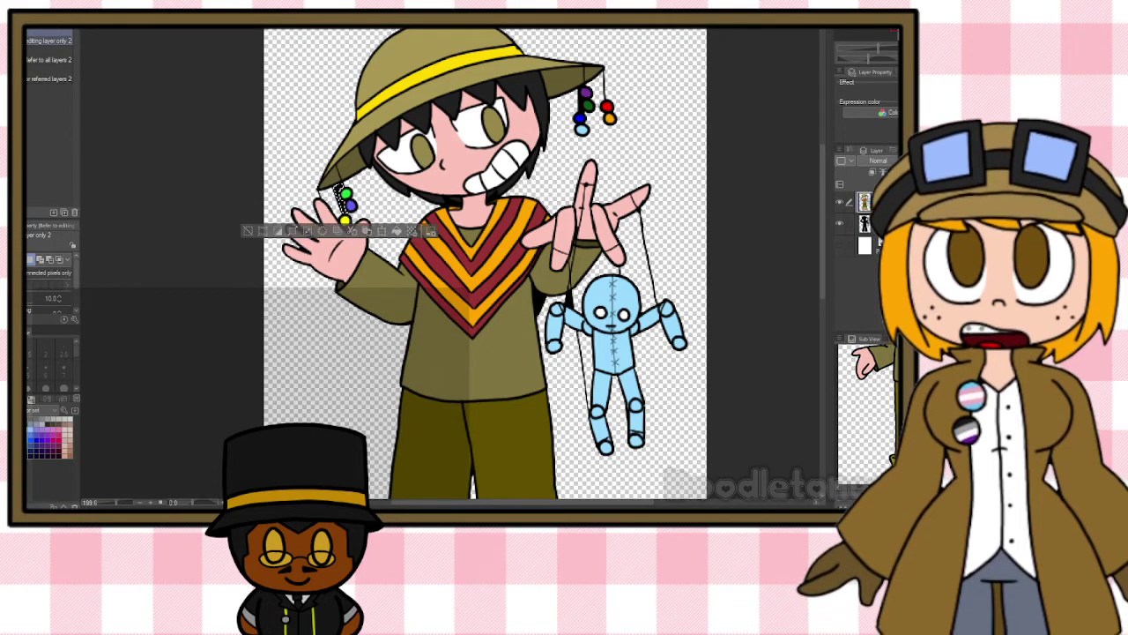
left_click(865, 223)
key("ctrl+d")
Fill the poncho's back sliver behind the puppeteer's arm with dark red on a new layer between the artwork and the black backing.
scroll(633, 338, "up", 3)
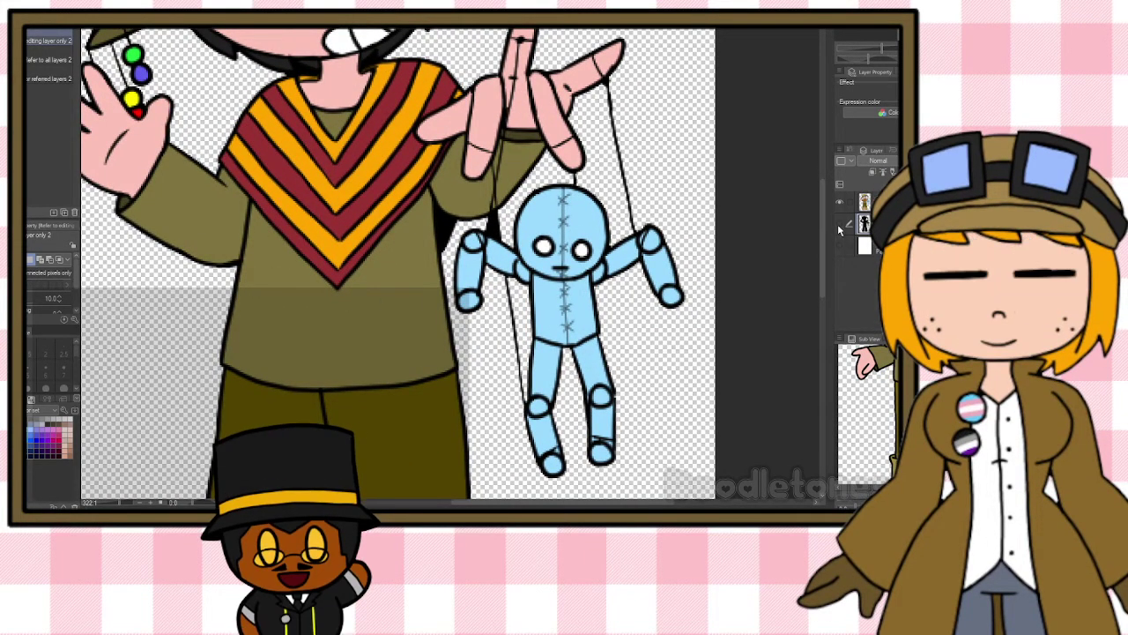
key("i")
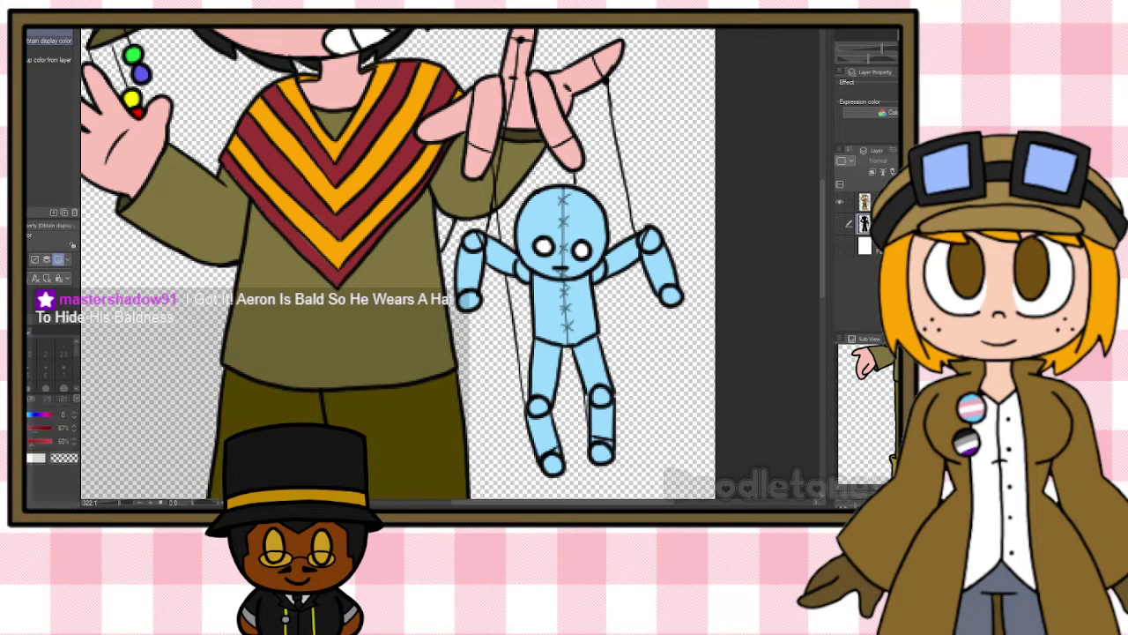
key("g")
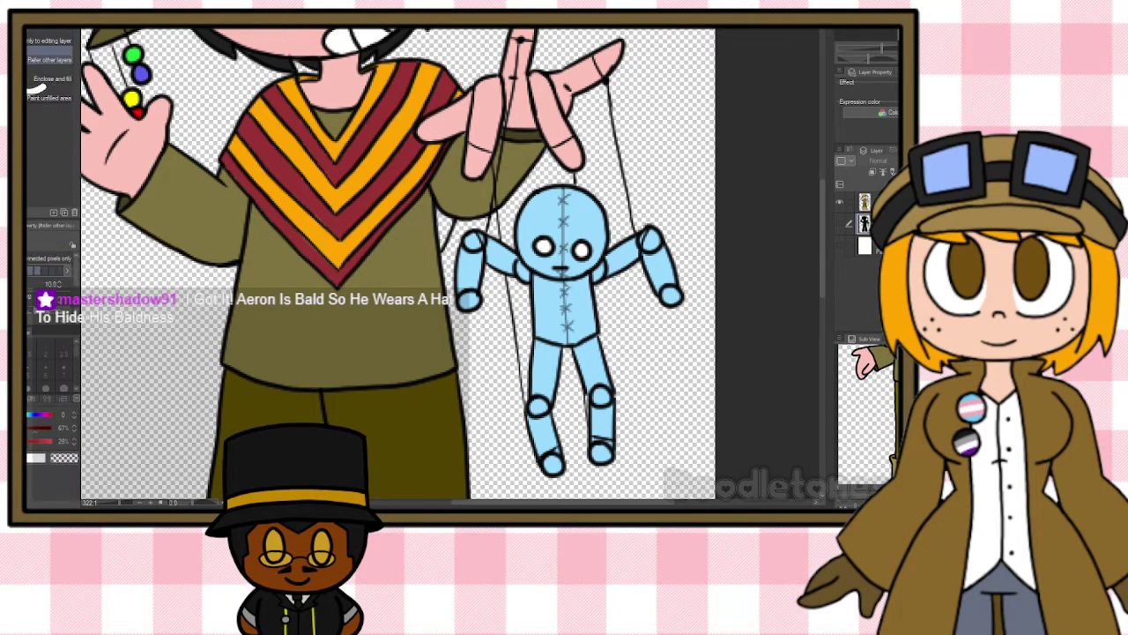
left_click(869, 202)
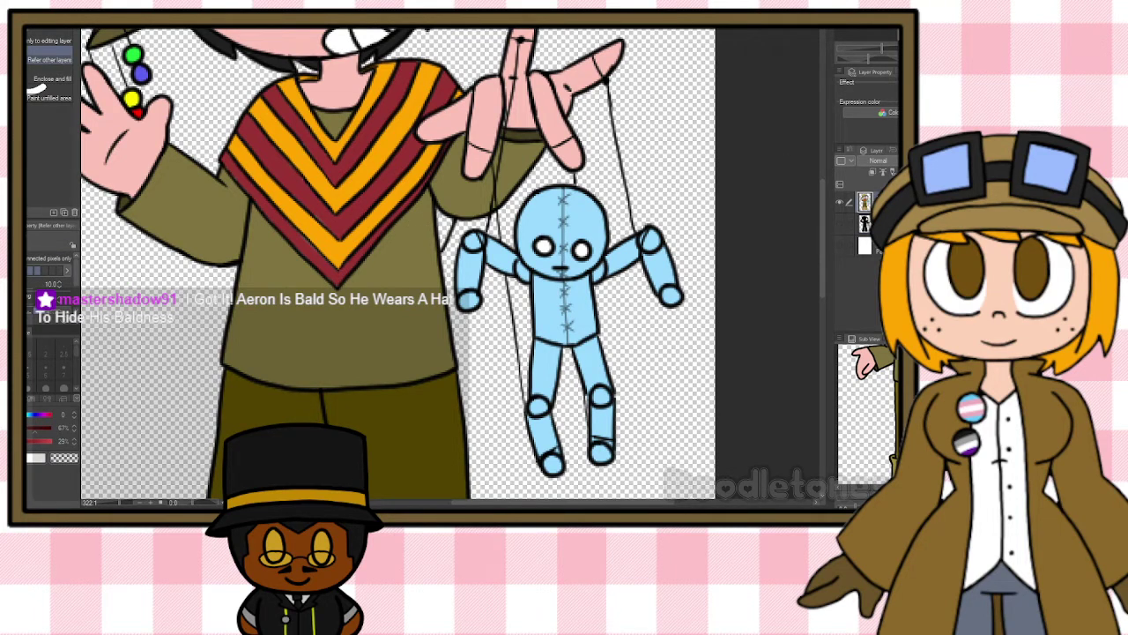
key("ctrl+shift+n")
left_click(446, 221)
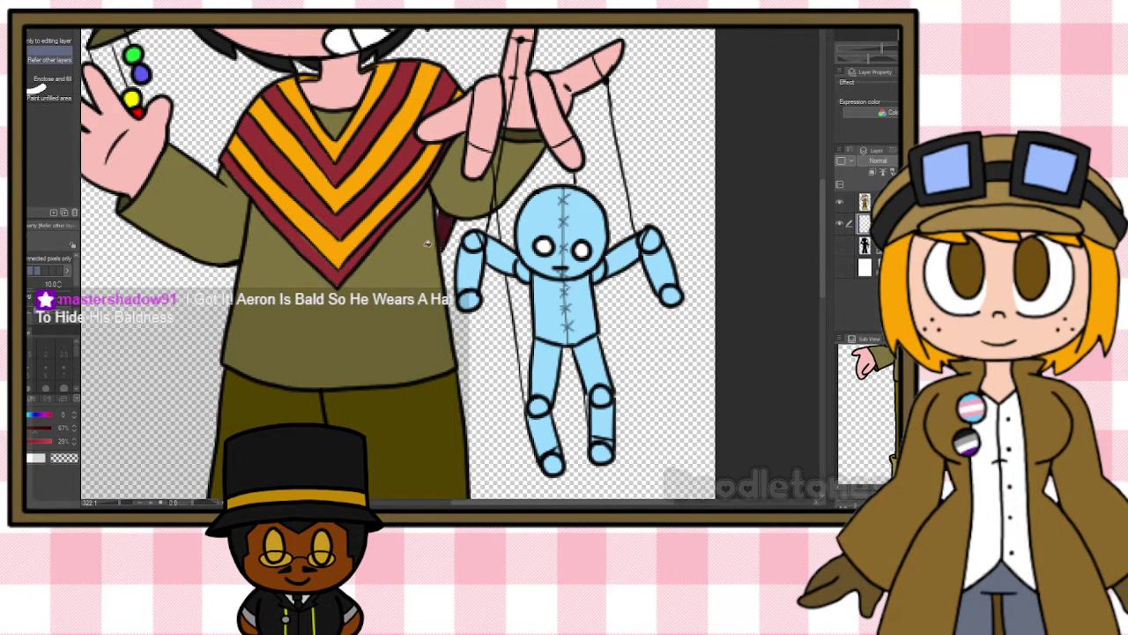
Erase the leftover black between the puppet's string and arm on the backing layer with the Snap eraser.
key("p")
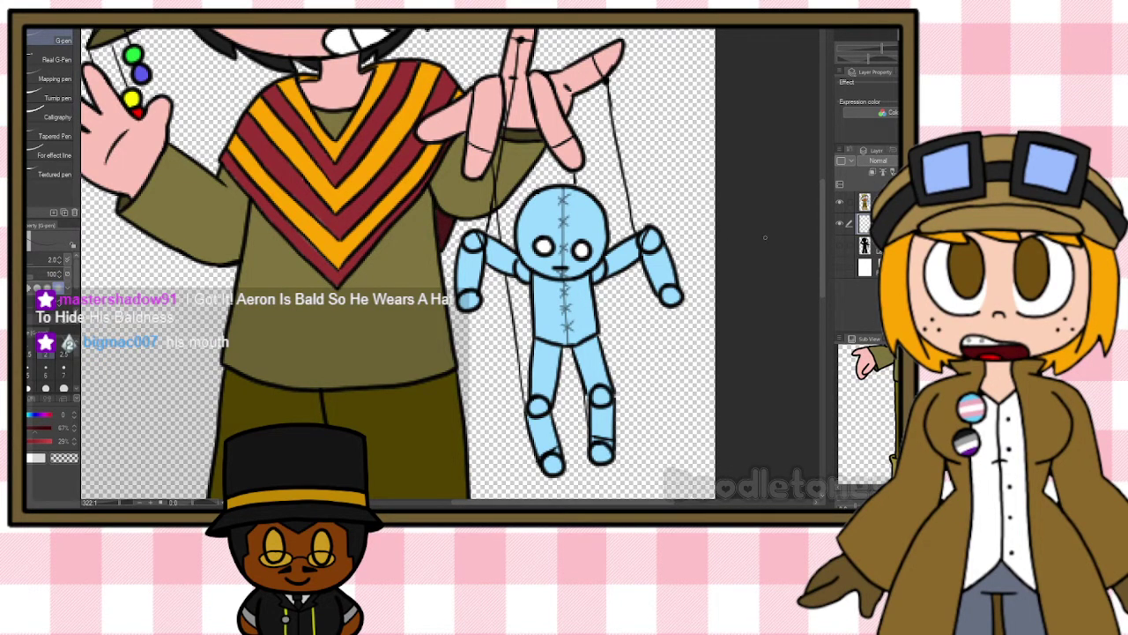
scroll(732, 241, "down", 1)
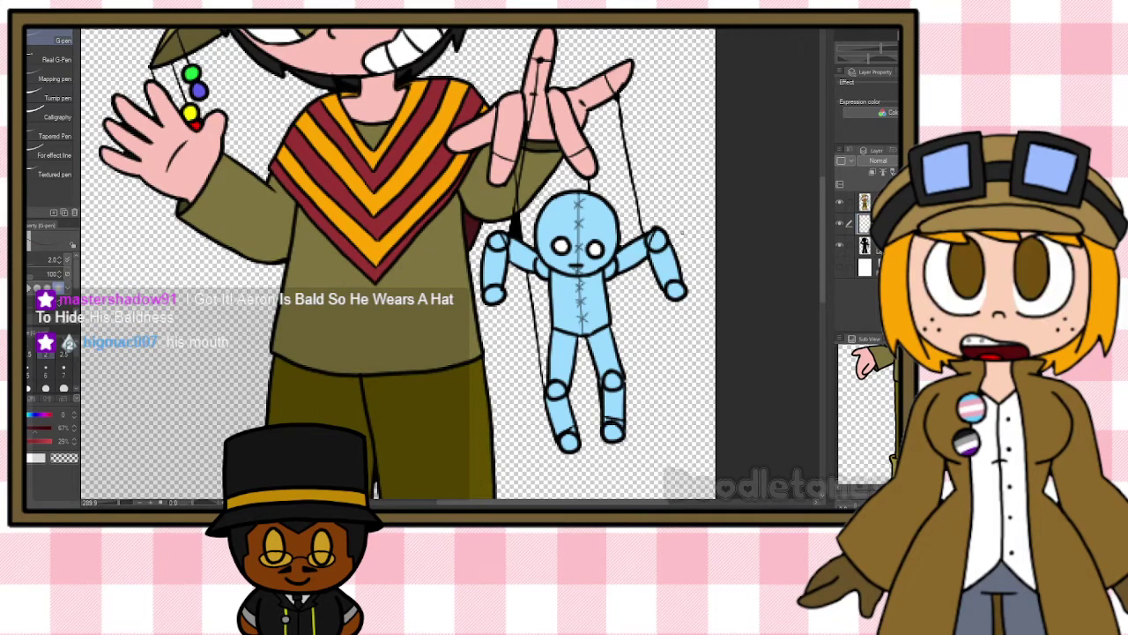
left_click(844, 248)
scroll(379, 39, "up", 2)
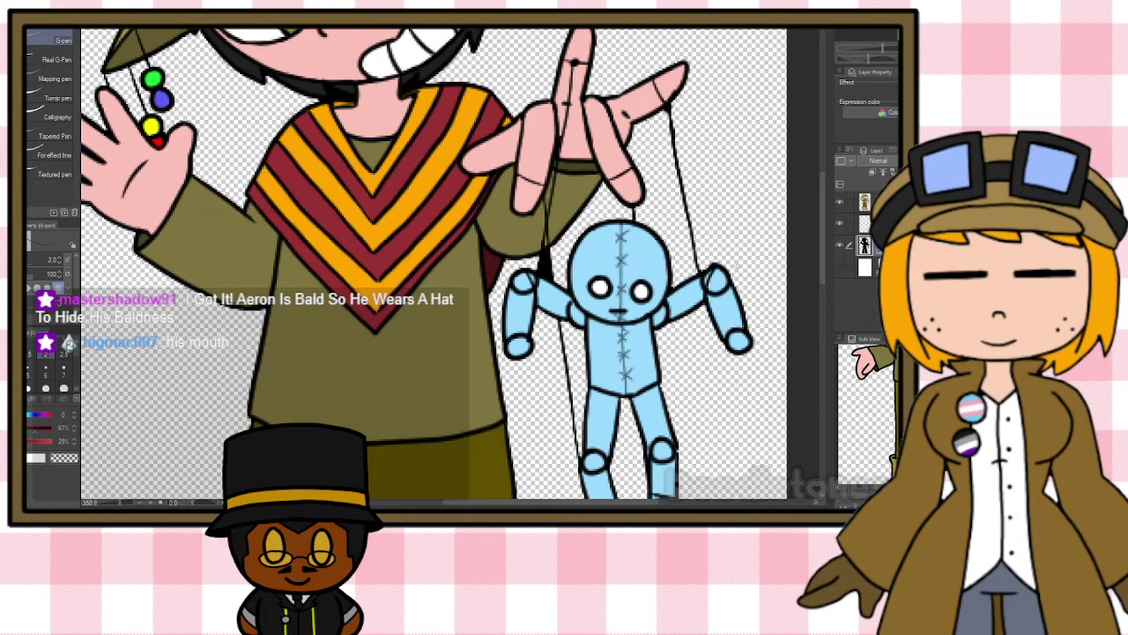
key("e")
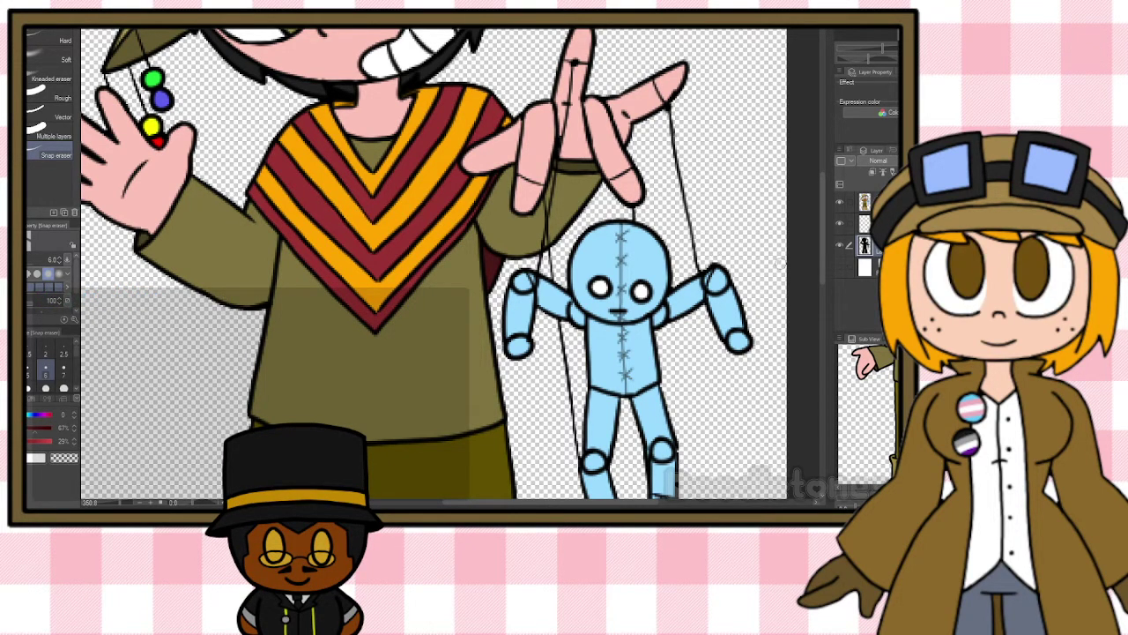
mouse_move(820, 232)
left_mouse_down()
mouse_move(820, 277)
mouse_move(819, 225)
left_mouse_up()
Examine the whole figure for stray black backing around the hat beads, hands, poncho and legs.
scroll(819, 224, "up", 5)
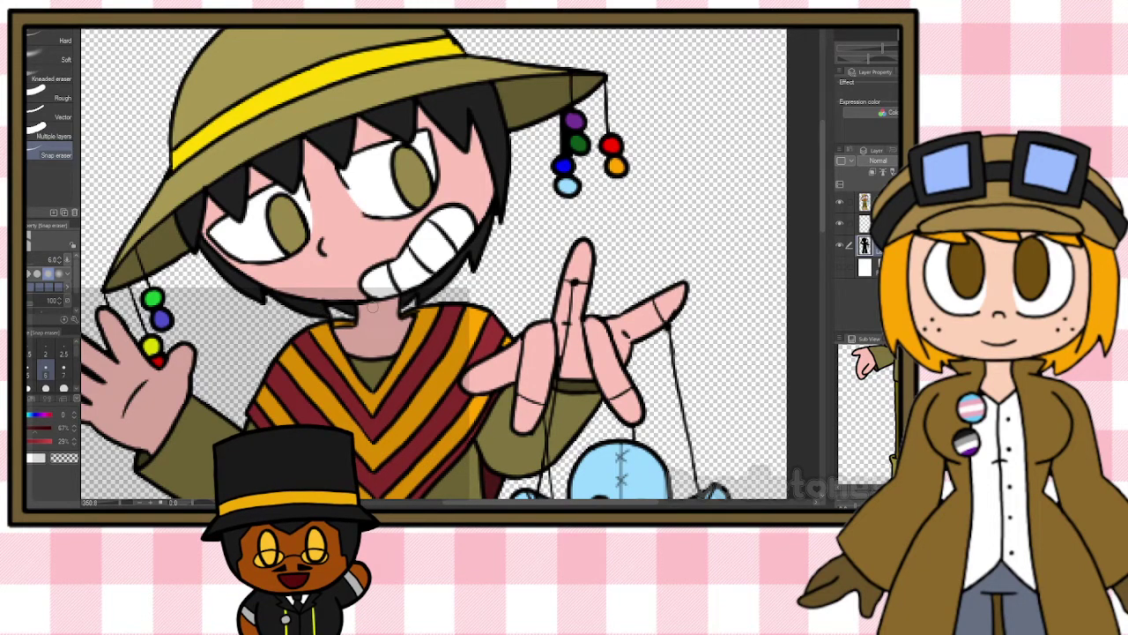
scroll(372, 307, "down", 5)
scroll(400, 352, "down", 3)
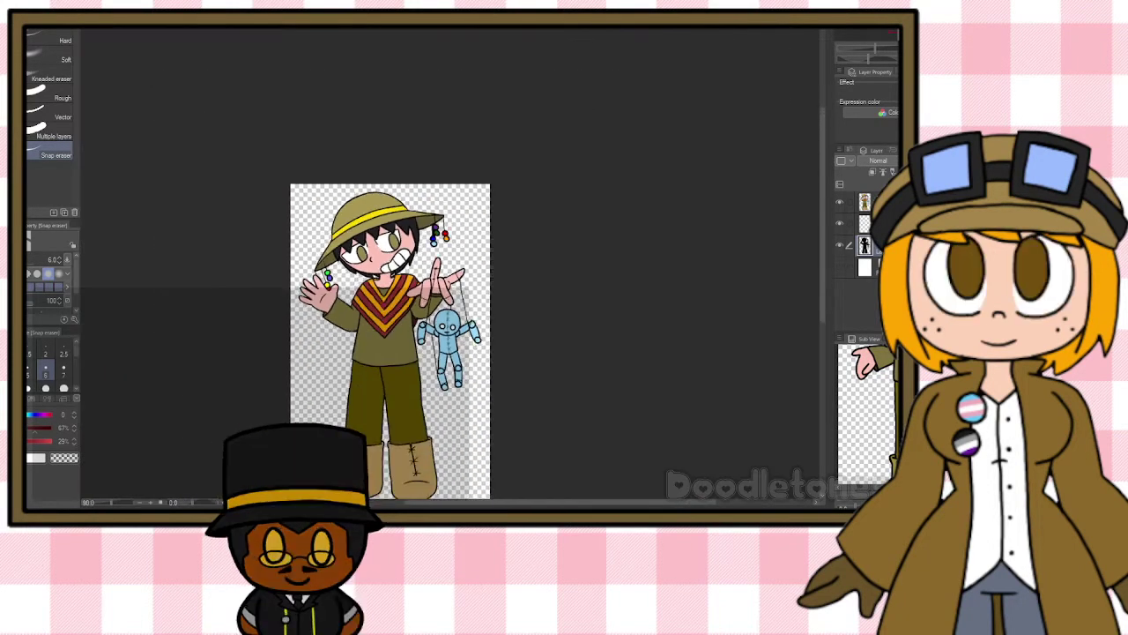
scroll(371, 371, "up", 6)
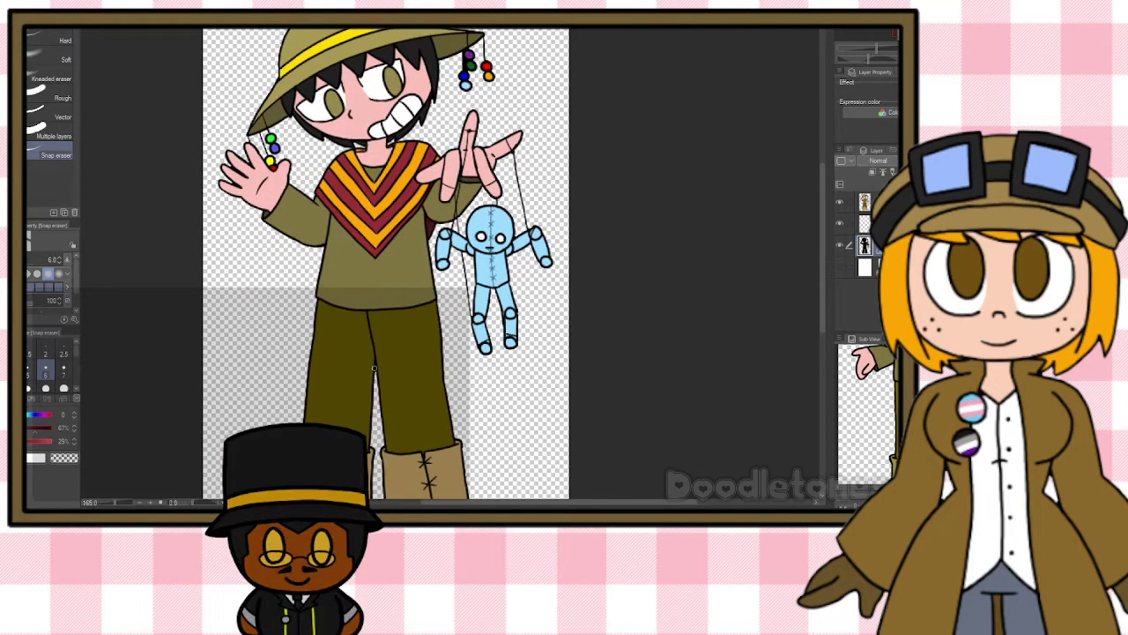
scroll(385, 265, "down", 4)
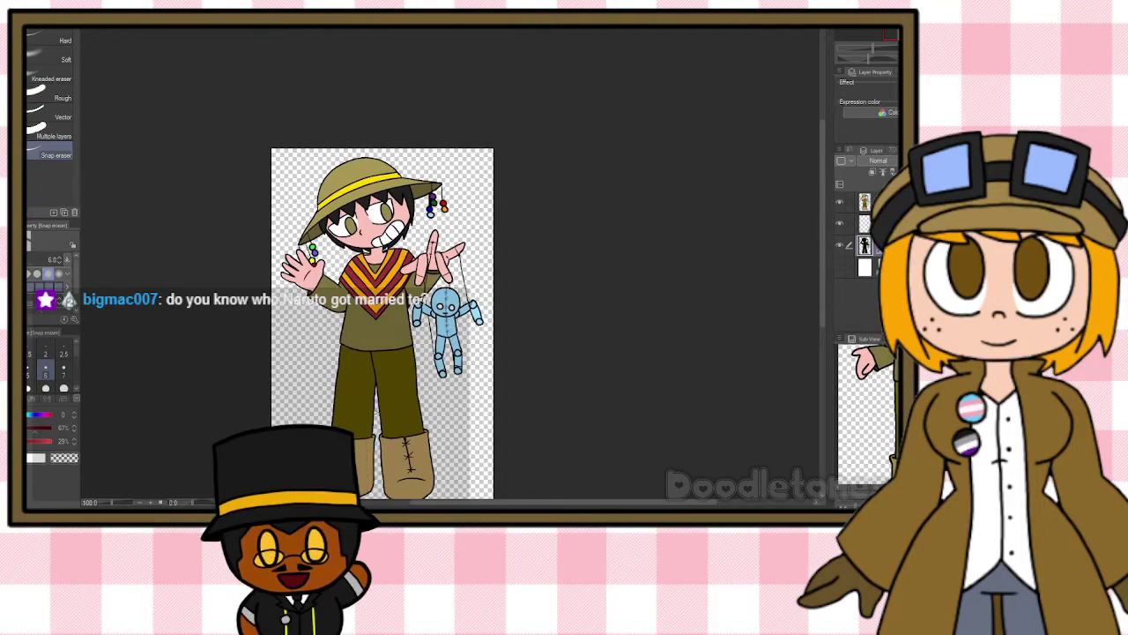
scroll(376, 412, "up", 2)
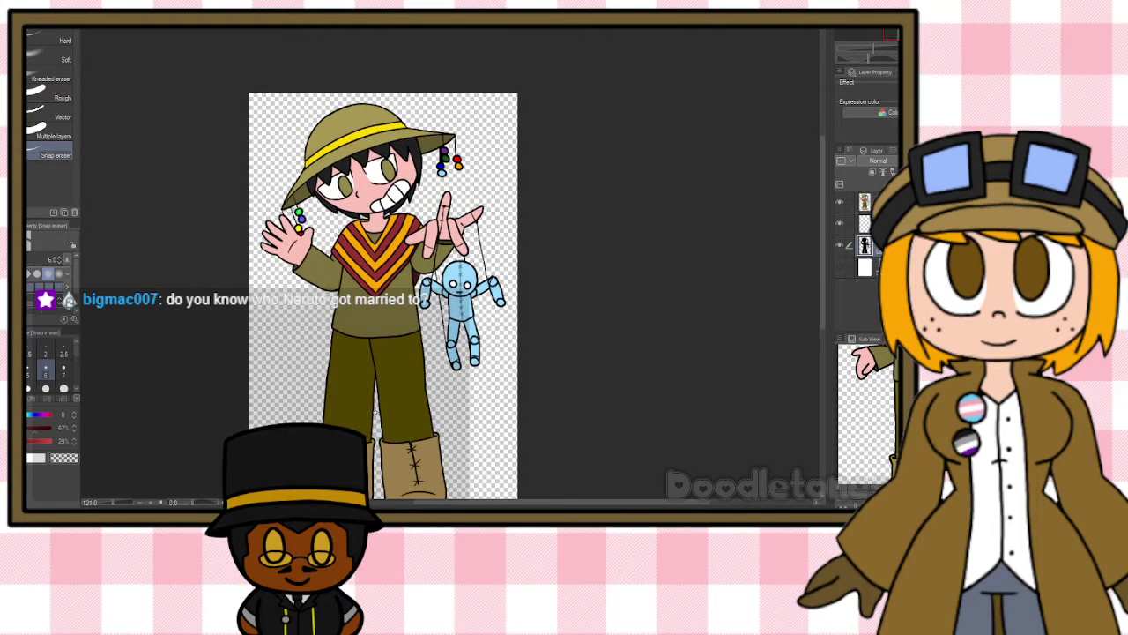
scroll(309, 220, "up", 5)
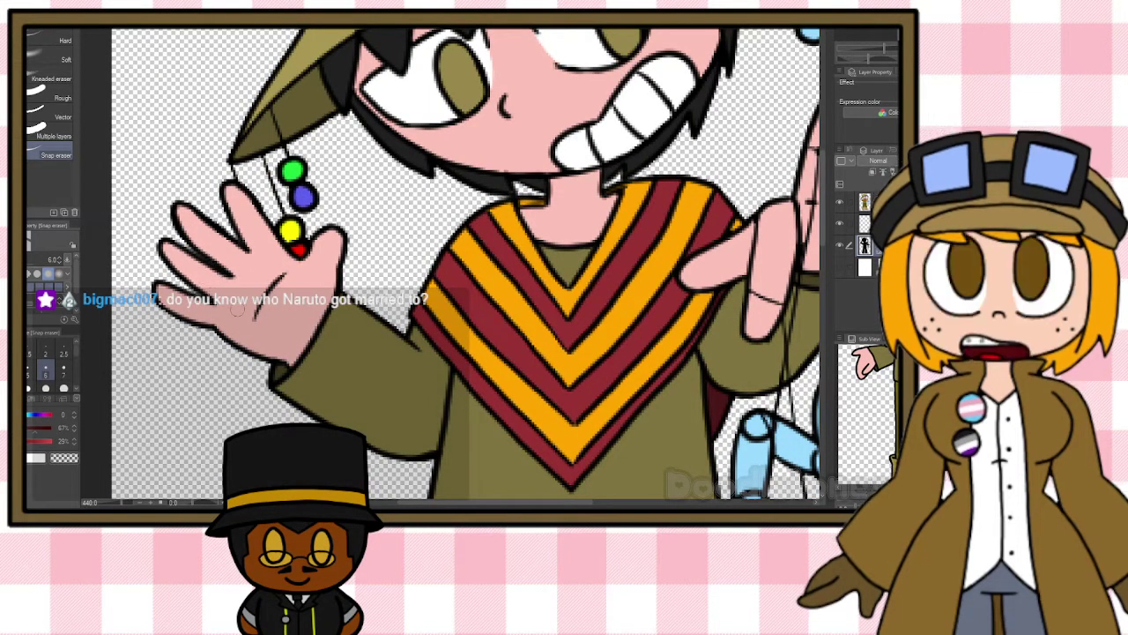
scroll(379, 265, "down", 4)
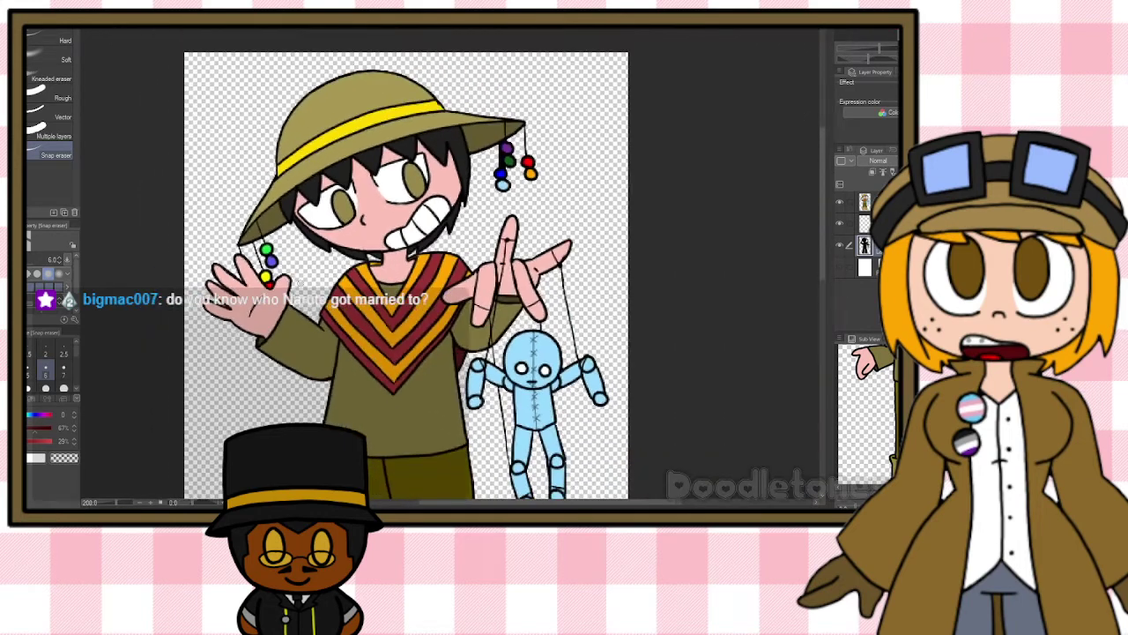
scroll(322, 313, "down", 3)
Merge the artwork layer with the dark red poncho layer directly beneath it.
scroll(322, 361, "up", 5)
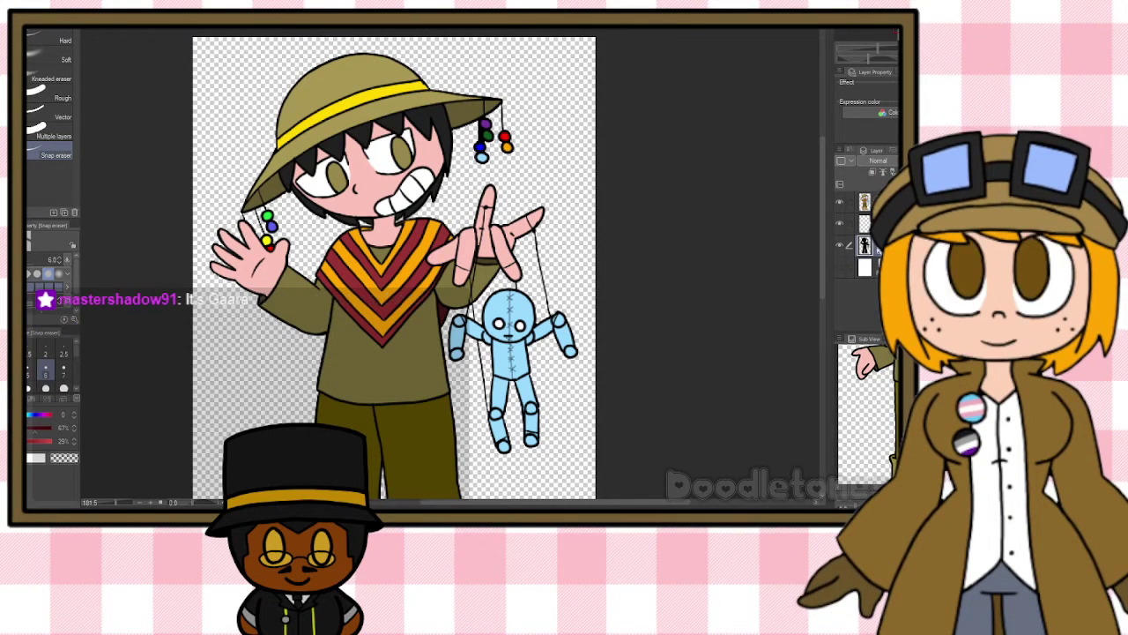
left_click(869, 202)
key("ctrl+e")
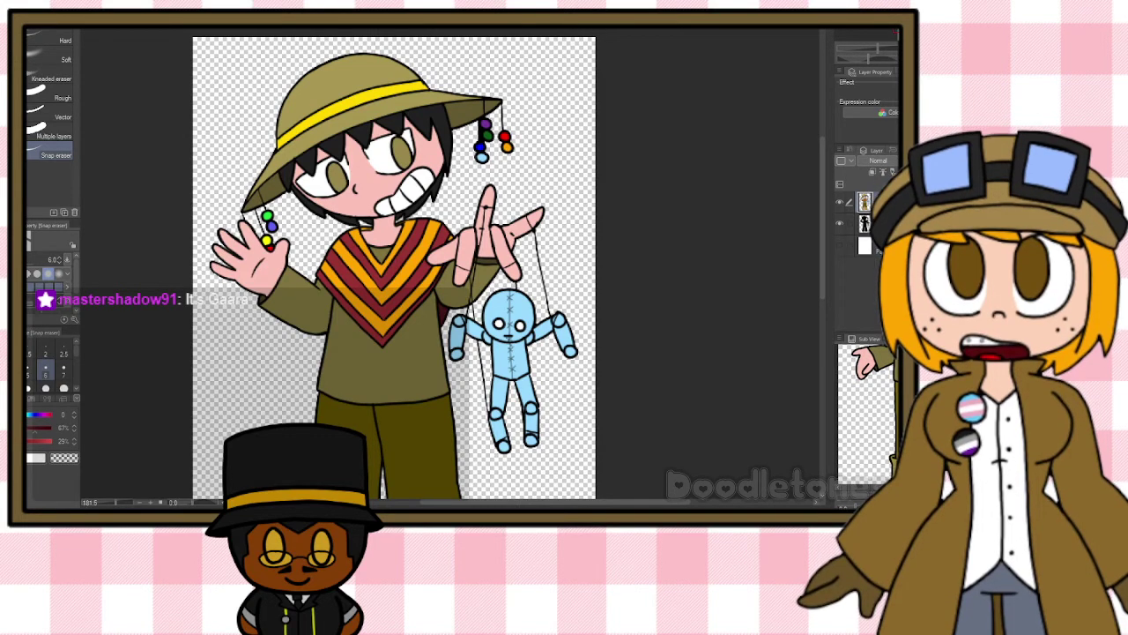
Try merging the finished artwork layer into the black backing layer and check the hat, hands and puppet outlines.
key("ctrl+e")
scroll(672, 352, "down", 5)
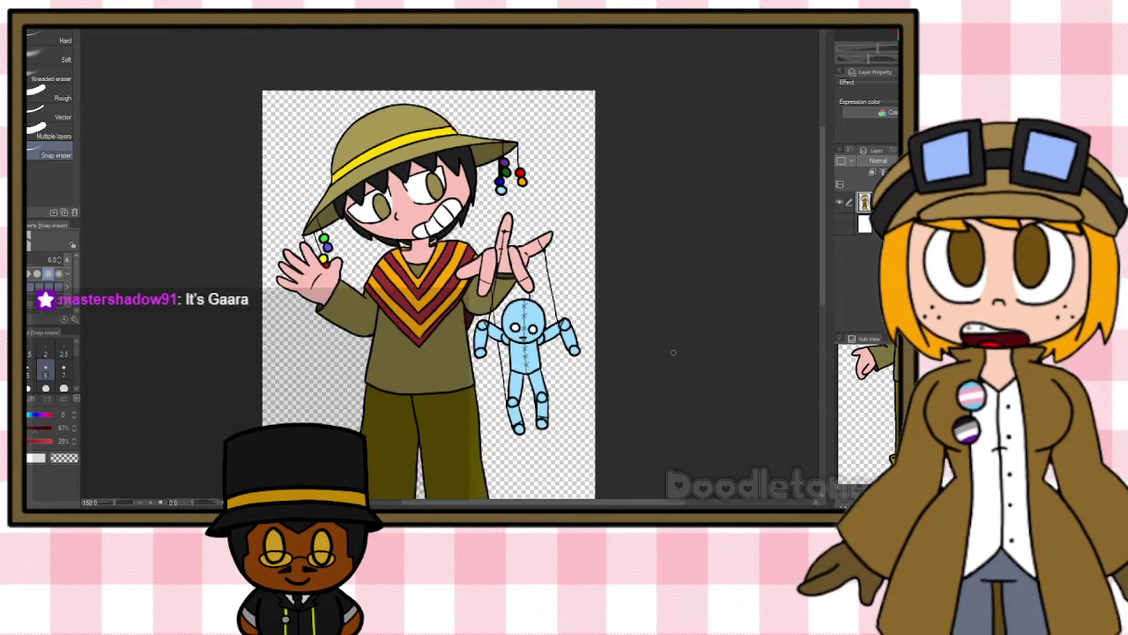
scroll(785, 246, "down", 3)
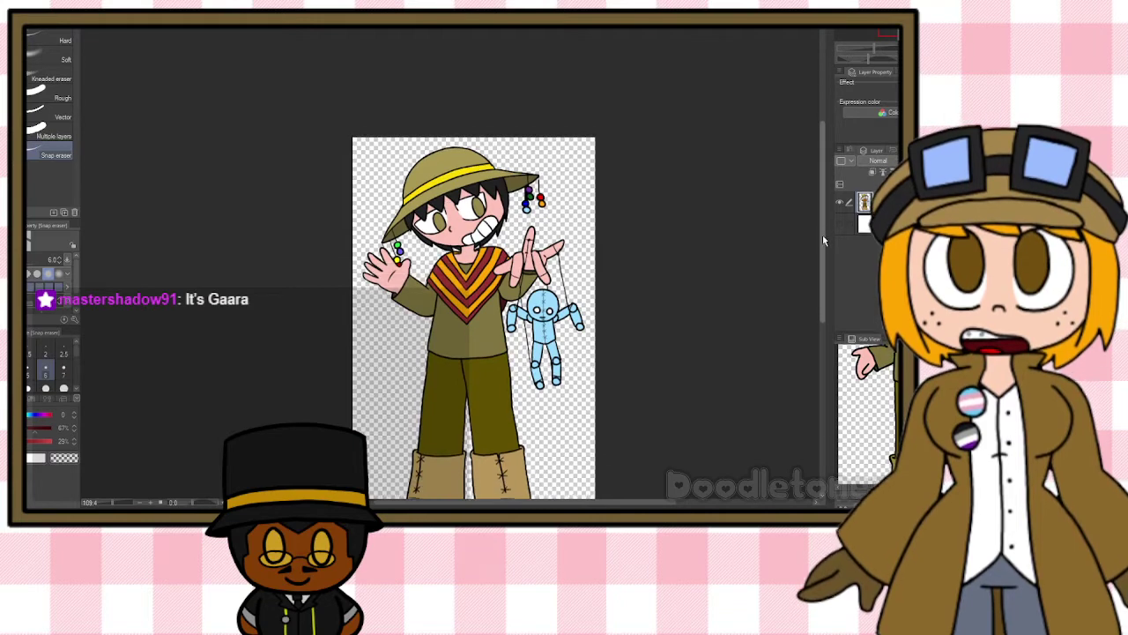
scroll(803, 250, "up", 4)
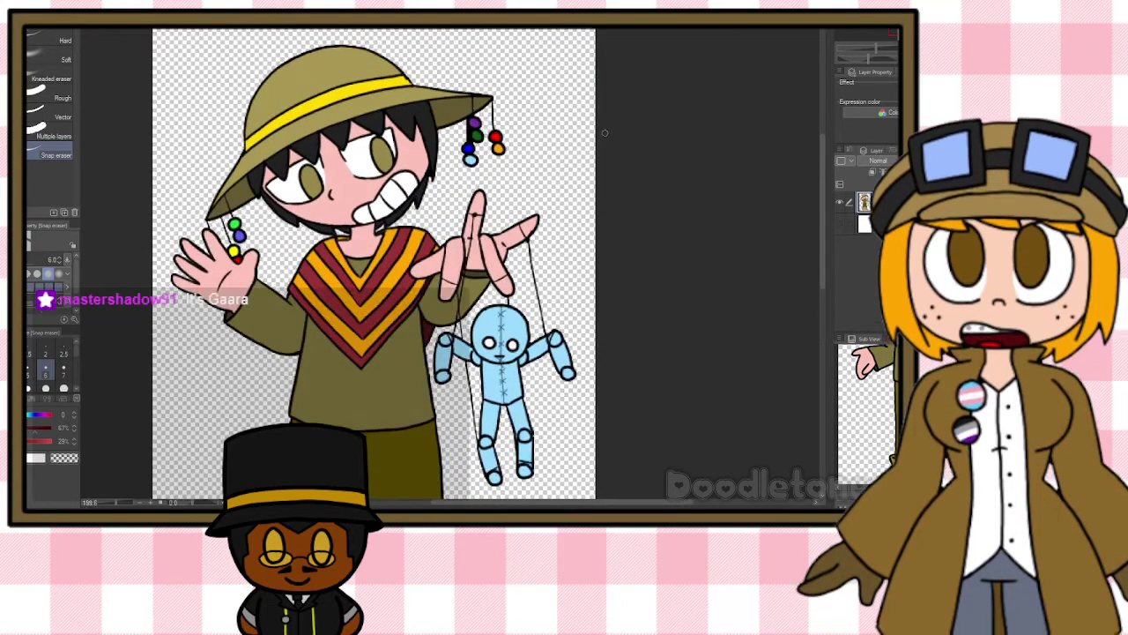
left_click(866, 226)
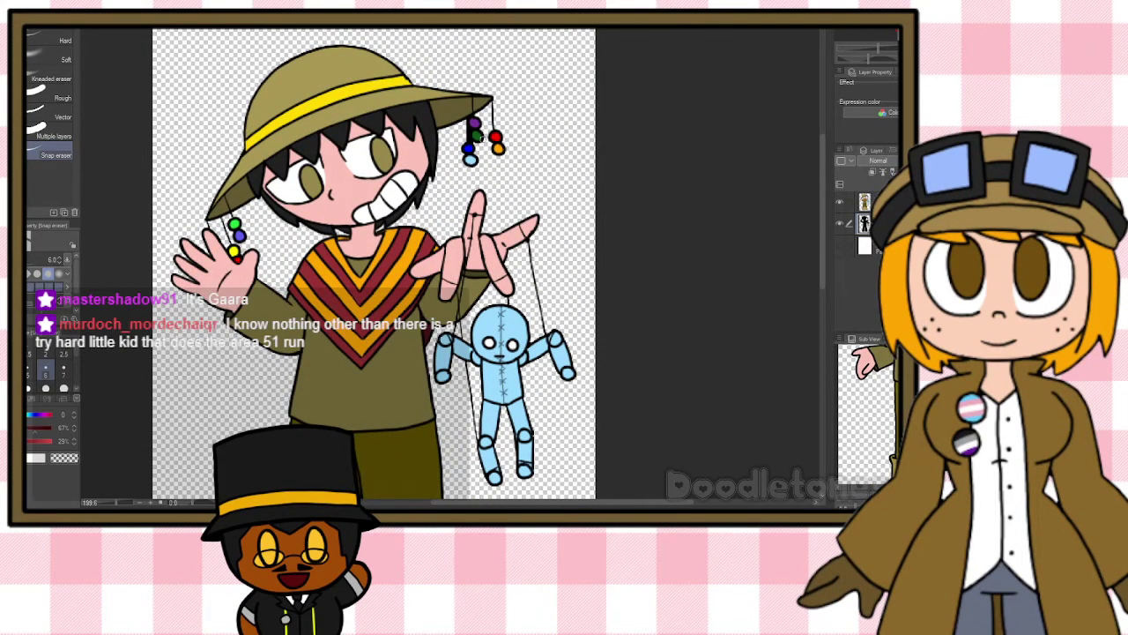
Check the whole figure, then merge the artwork layer with the black backing layer beneath it.
scroll(530, 226, "down", 1)
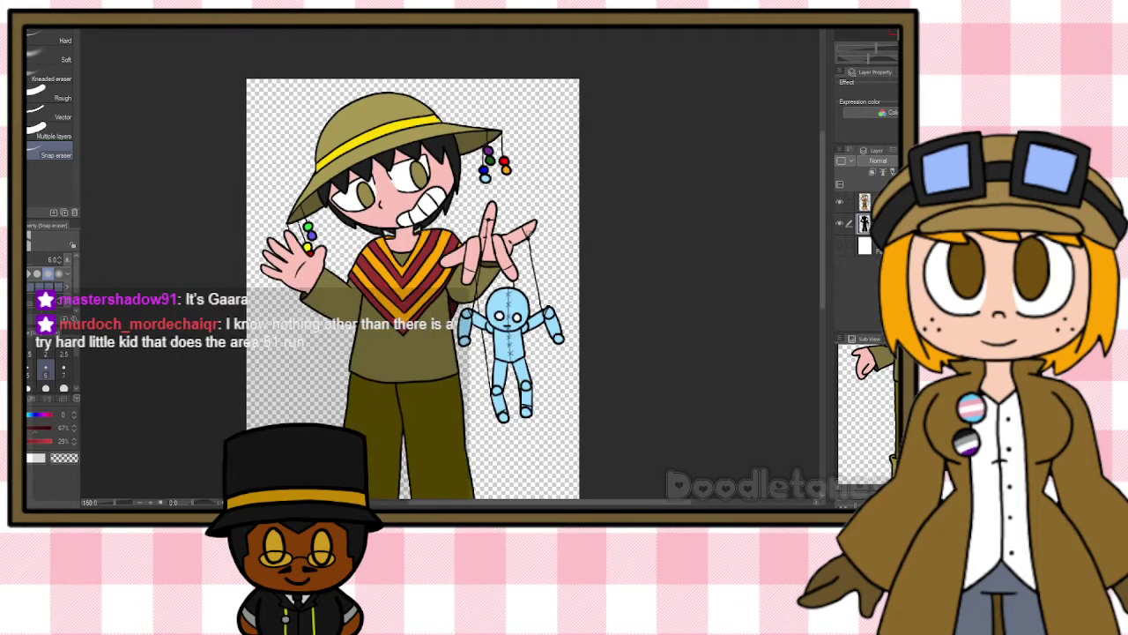
scroll(481, 221, "down", 3)
scroll(515, 301, "up", 1)
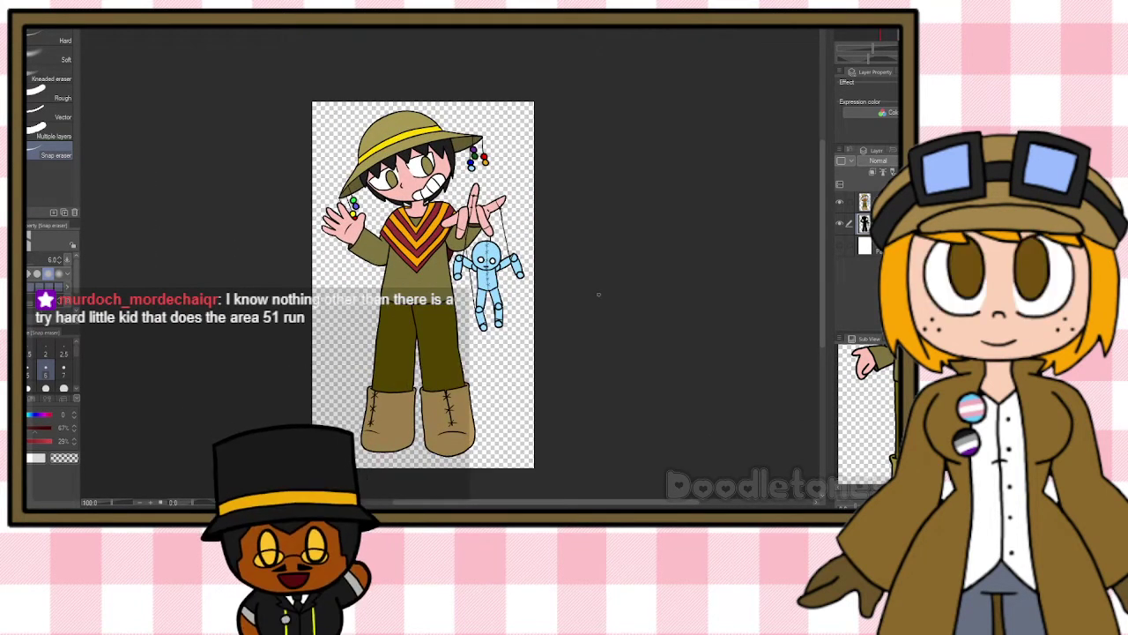
left_click(867, 202)
key("ctrl+e")
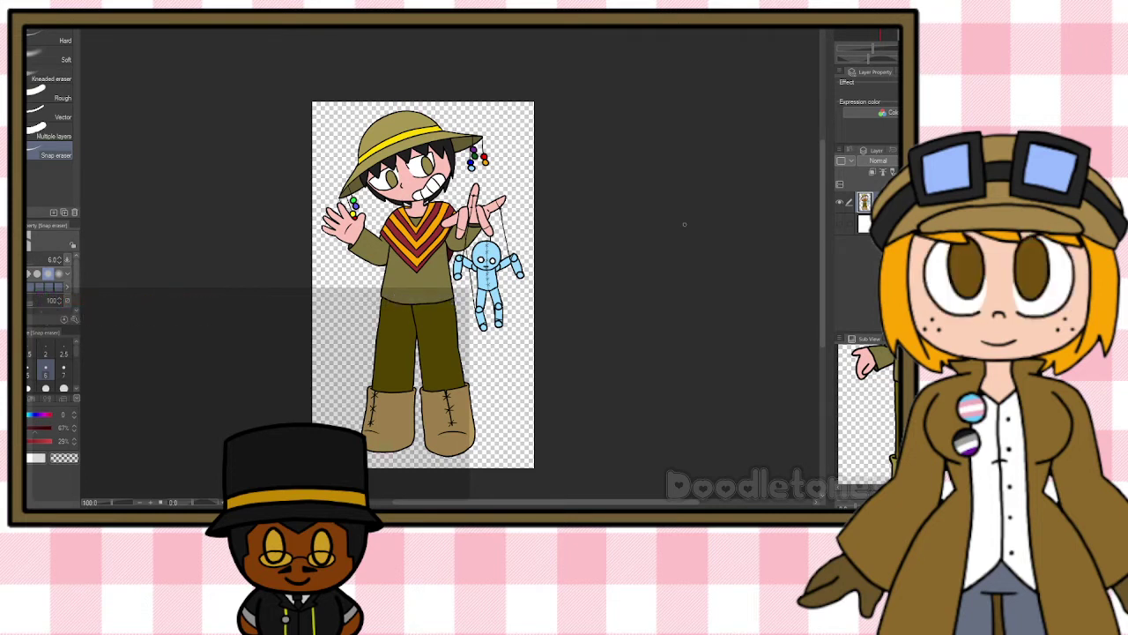
Export the finished puppeteer figure as a single-layer image with its transparent background.
scroll(463, 210, "up", 1)
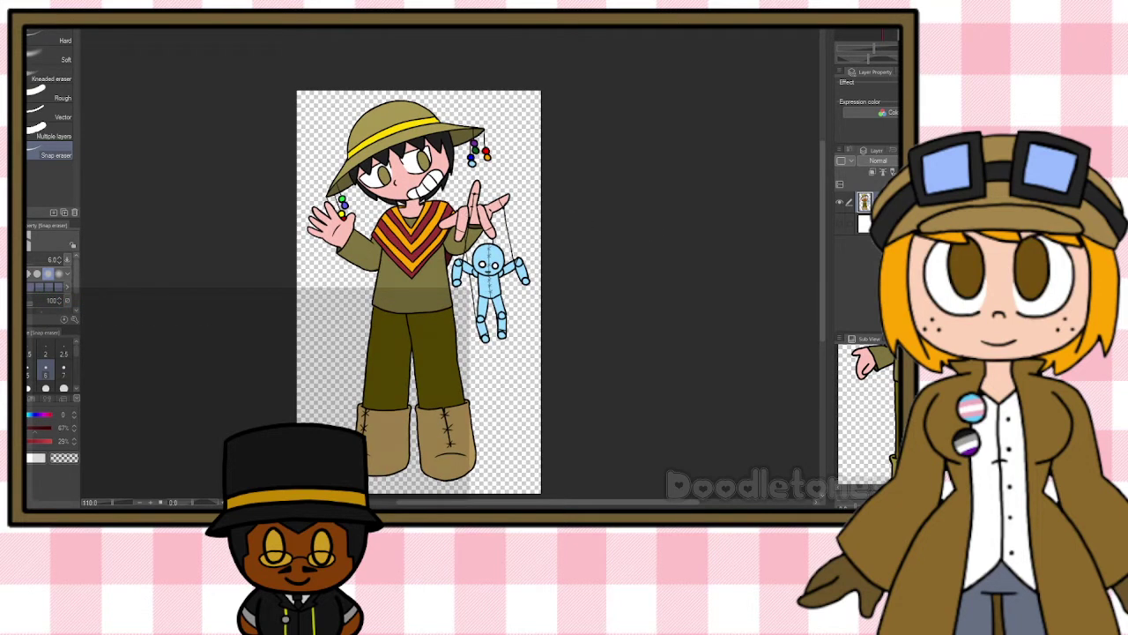
left_click(28, 30)
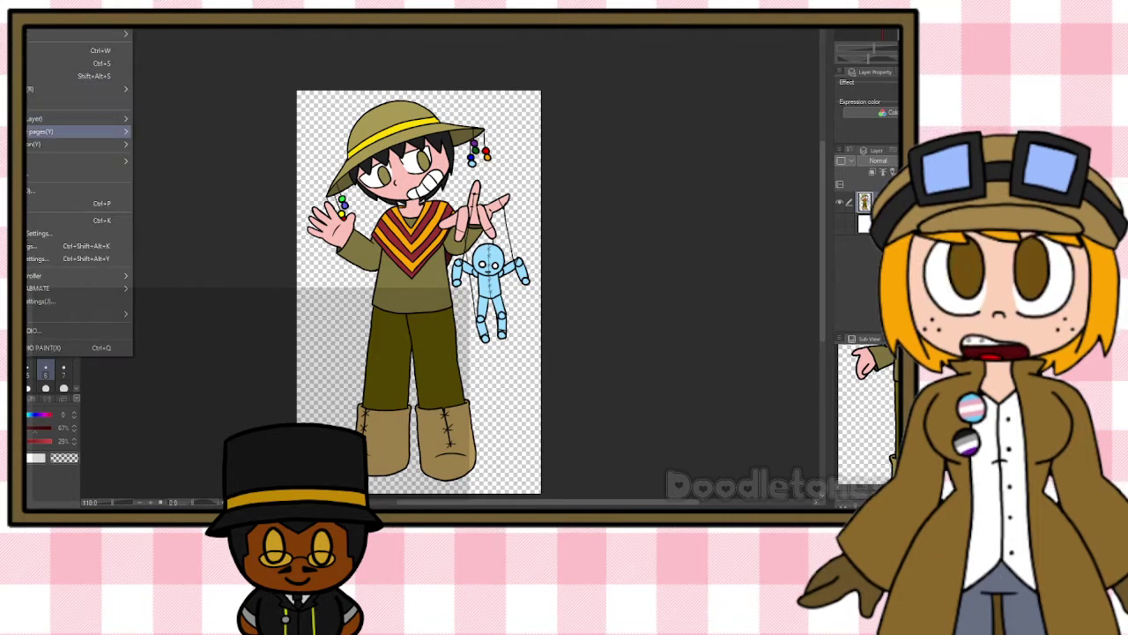
mouse_move(35, 118)
left_click(207, 149)
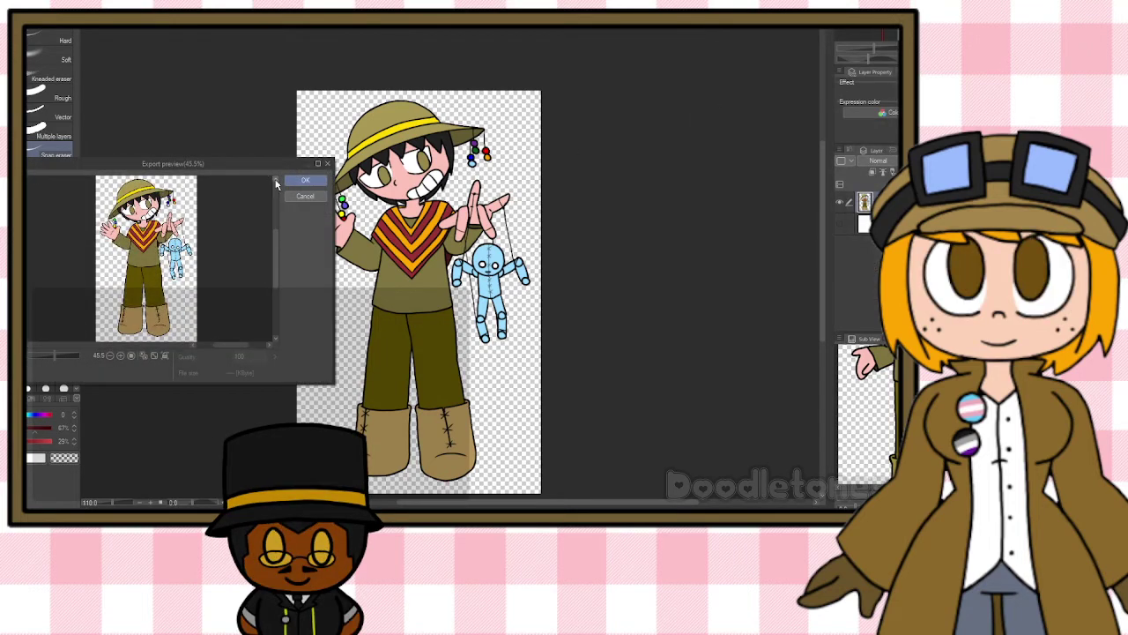
left_click(290, 180)
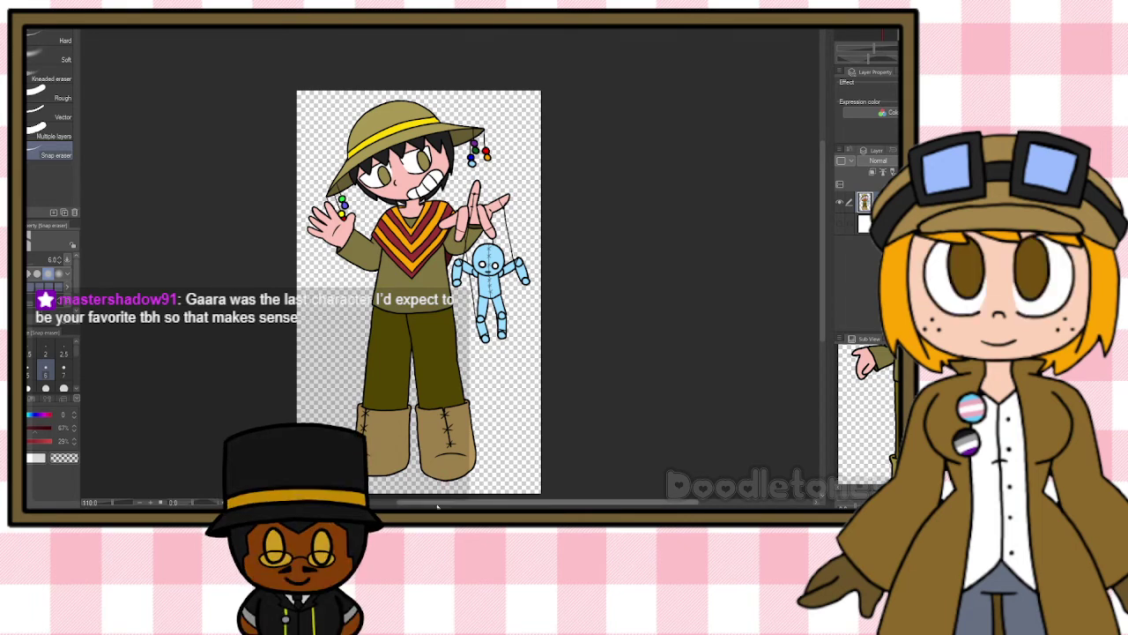
Create a new A4 illustration canvas at 72 dpi with the paper colour enabled.
scroll(469, 483, "down", 1)
key("ctrl+minus")
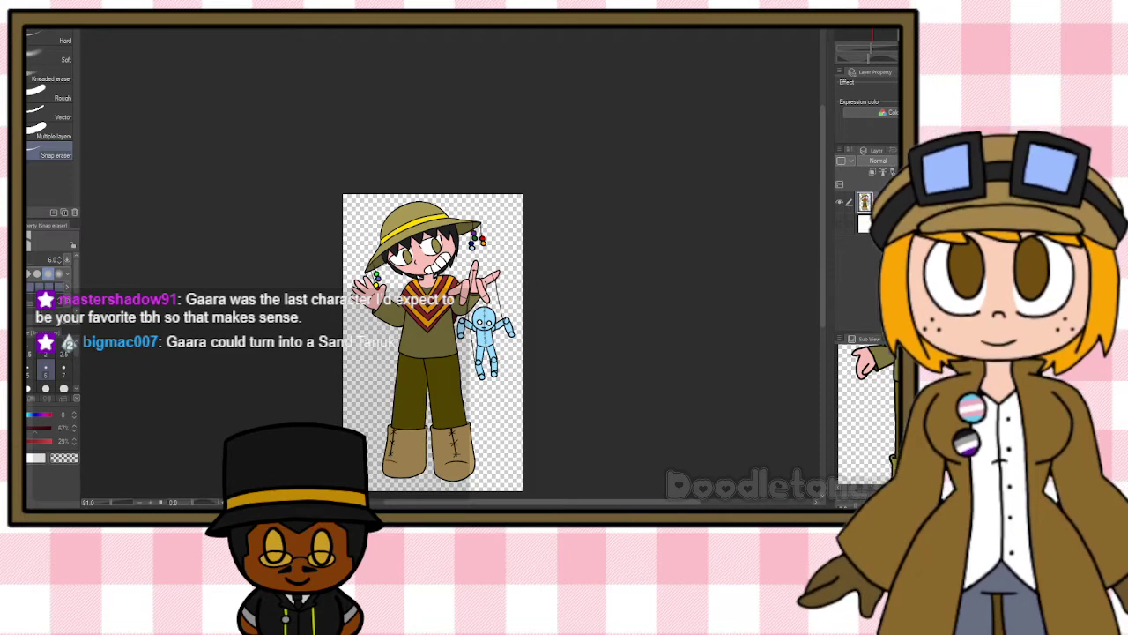
left_click(36, 21)
left_click(55, 41)
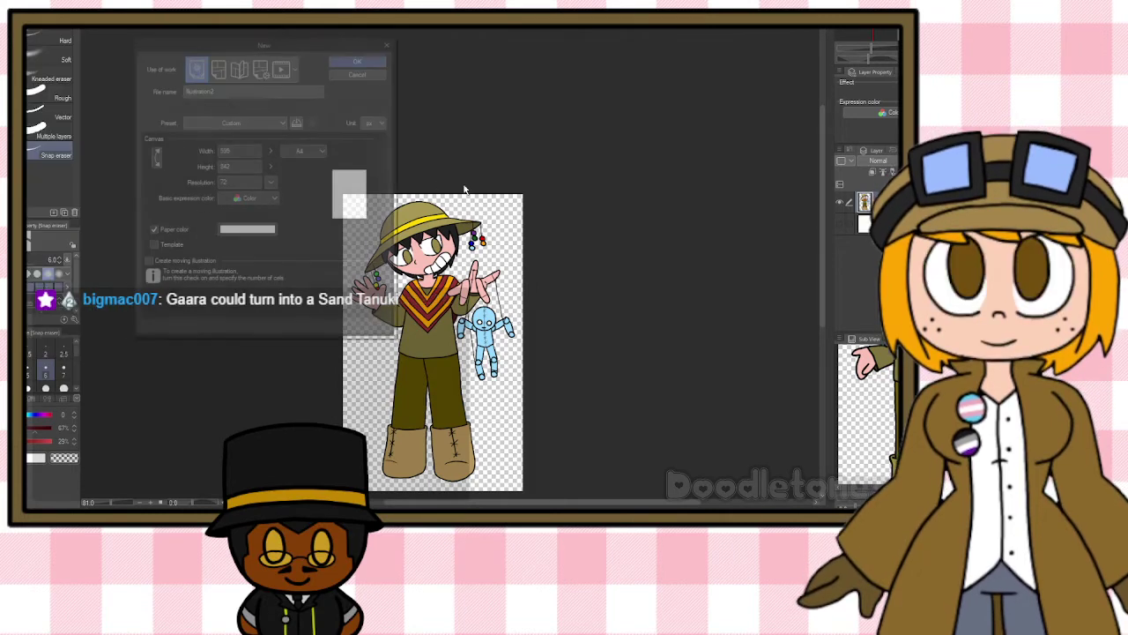
left_click(344, 59)
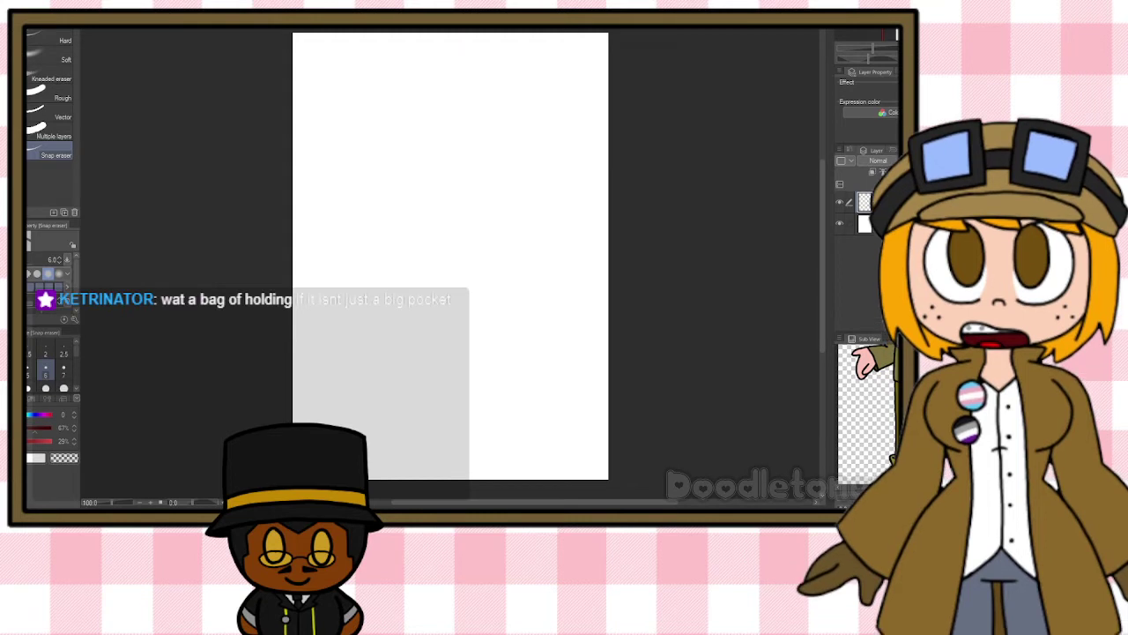
scroll(397, 139, "up", 3)
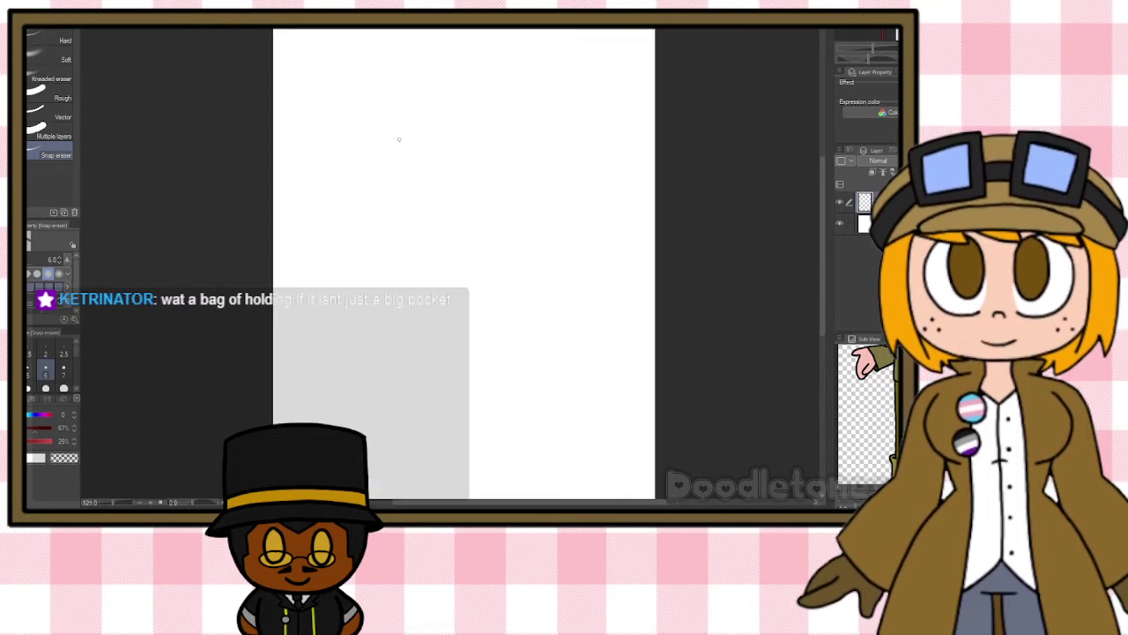
Sketch a rough pink circle in the upper middle of the blank canvas with the Opaque watercolor brush.
left_click(25, 172)
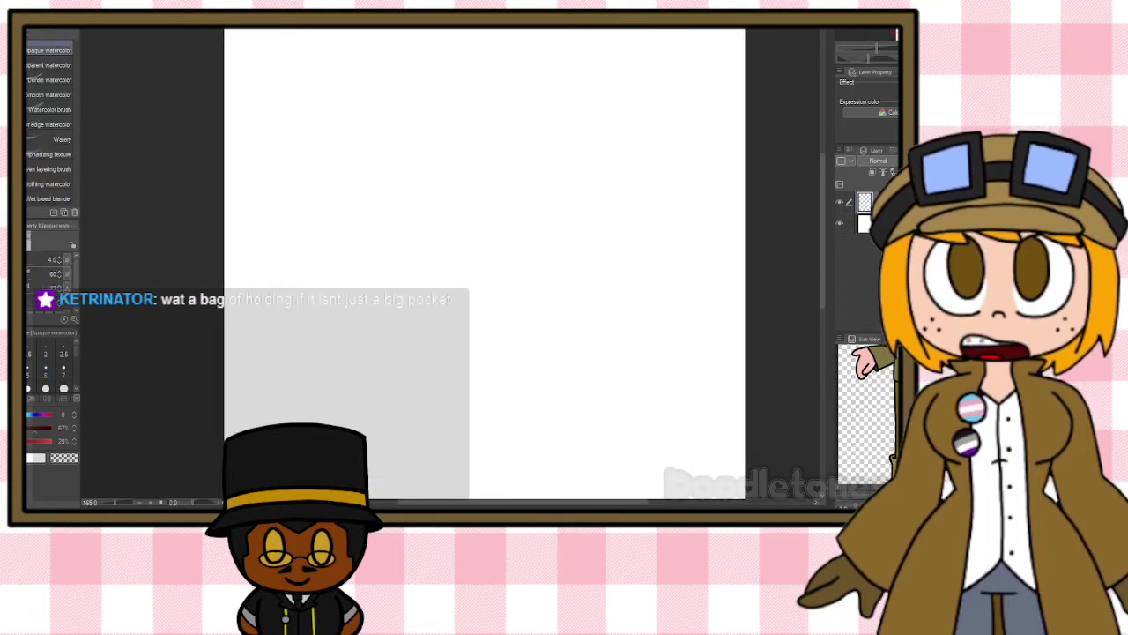
left_click(31, 399)
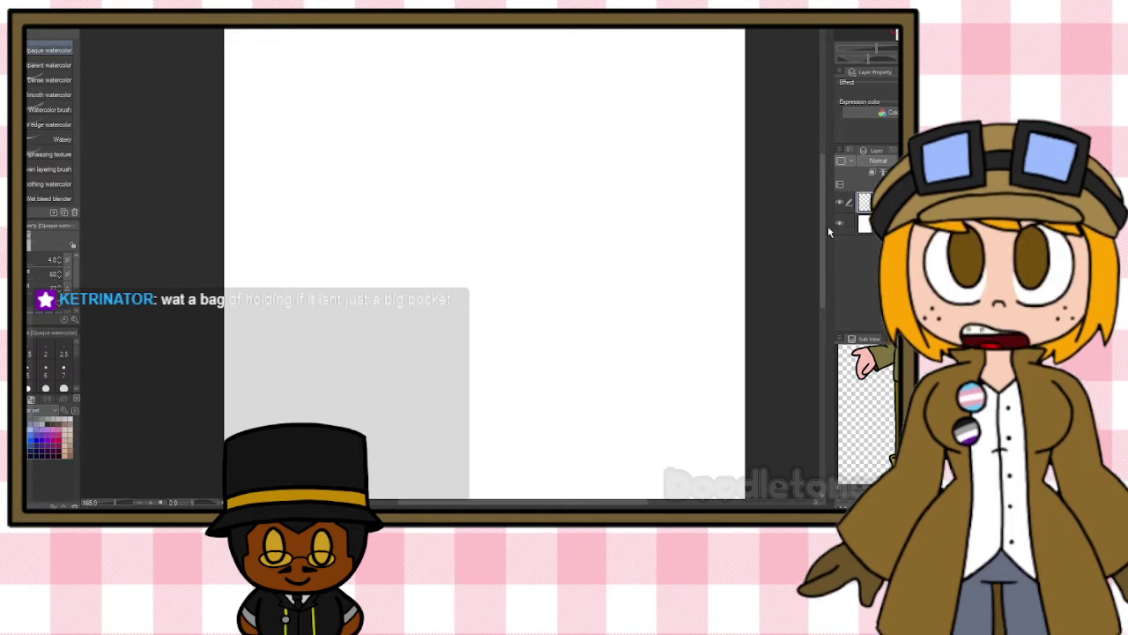
scroll(825, 232, "up", 2)
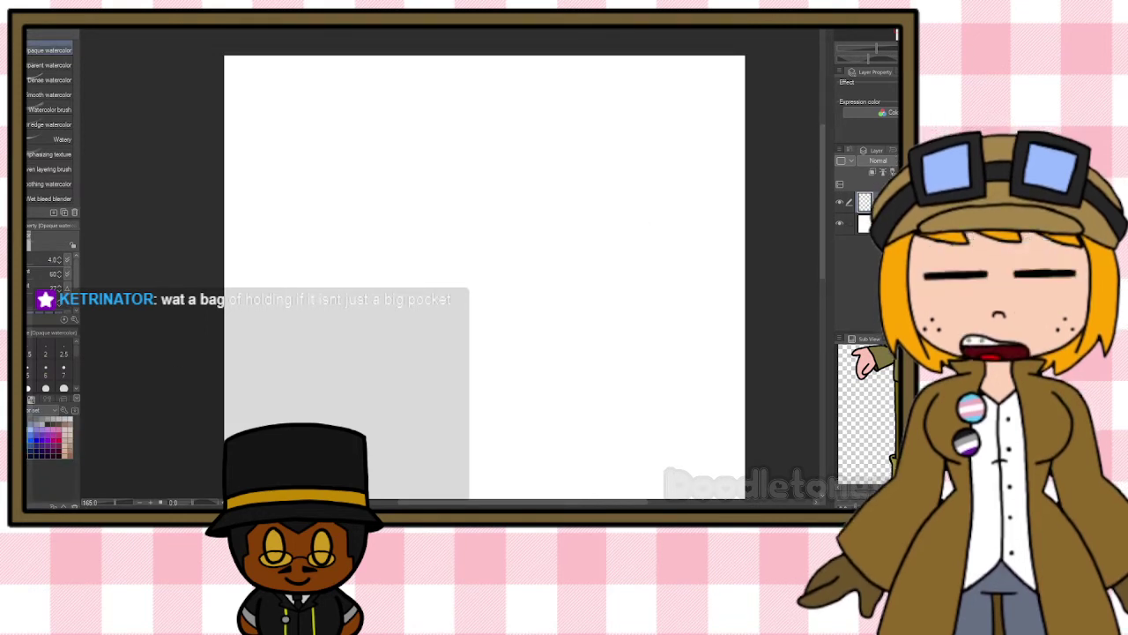
scroll(647, 194, "up", 2)
scroll(554, 157, "down", 1)
scroll(538, 123, "up", 1)
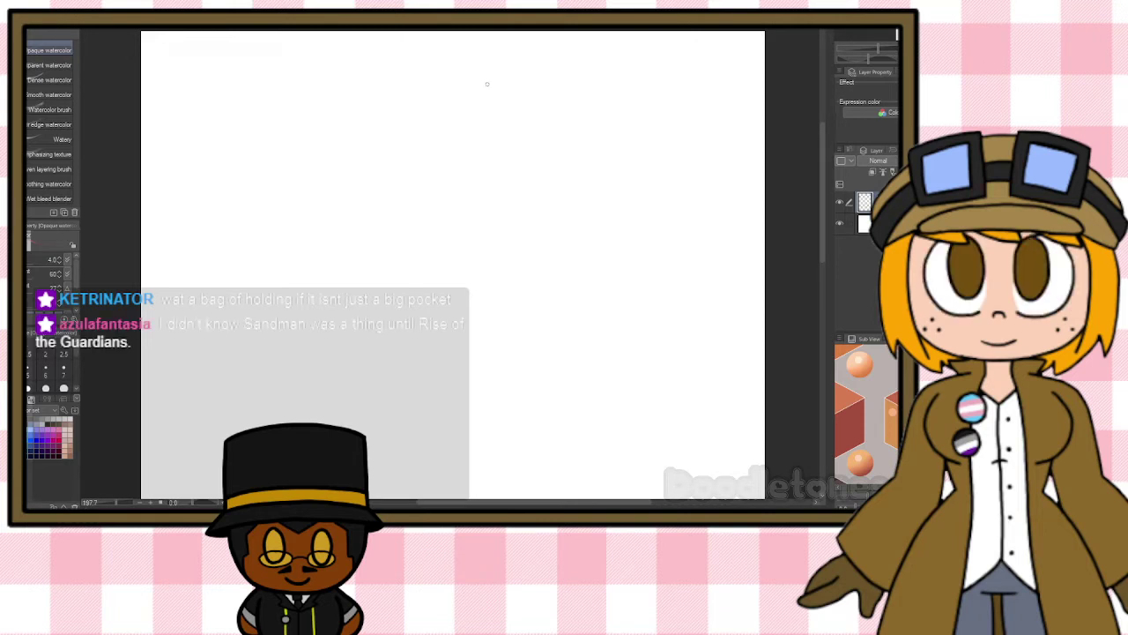
left_click_drag(413, 130, 344, 247)
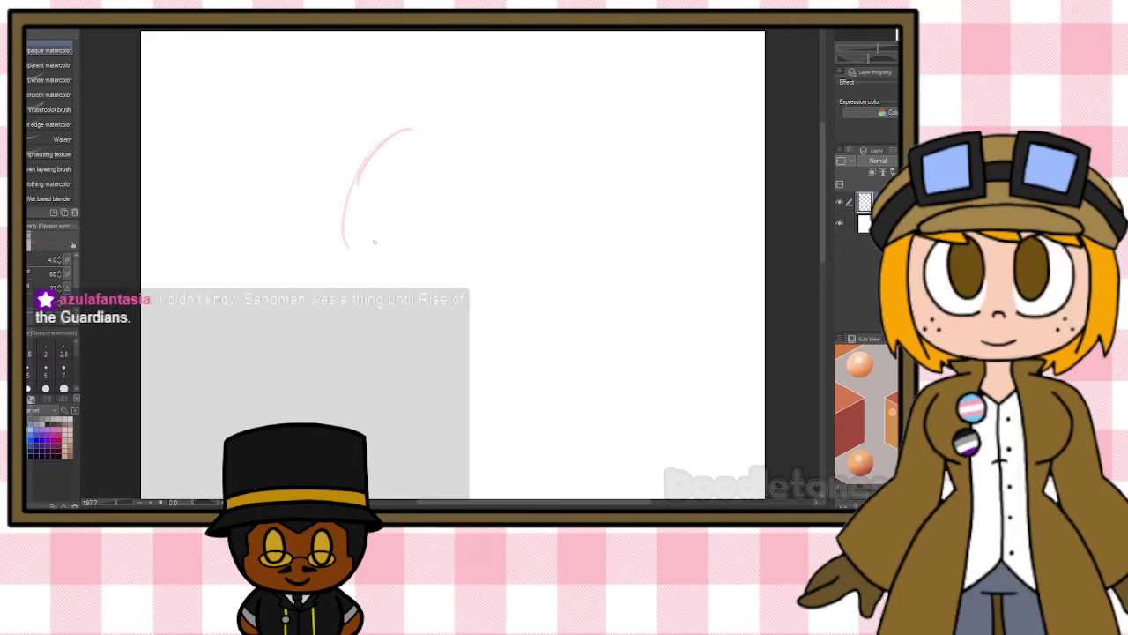
mouse_move(358, 185)
left_mouse_down()
mouse_move(348, 225)
mouse_move(354, 214)
mouse_move(408, 292)
mouse_move(390, 287)
mouse_move(459, 307)
left_mouse_up()
mouse_move(367, 172)
left_mouse_down()
mouse_move(476, 128)
mouse_move(491, 147)
mouse_move(504, 131)
mouse_move(477, 137)
mouse_move(530, 215)
mouse_move(522, 250)
left_mouse_up()
mouse_move(525, 181)
left_mouse_down()
mouse_move(516, 259)
mouse_move(479, 301)
mouse_move(455, 307)
left_mouse_up()
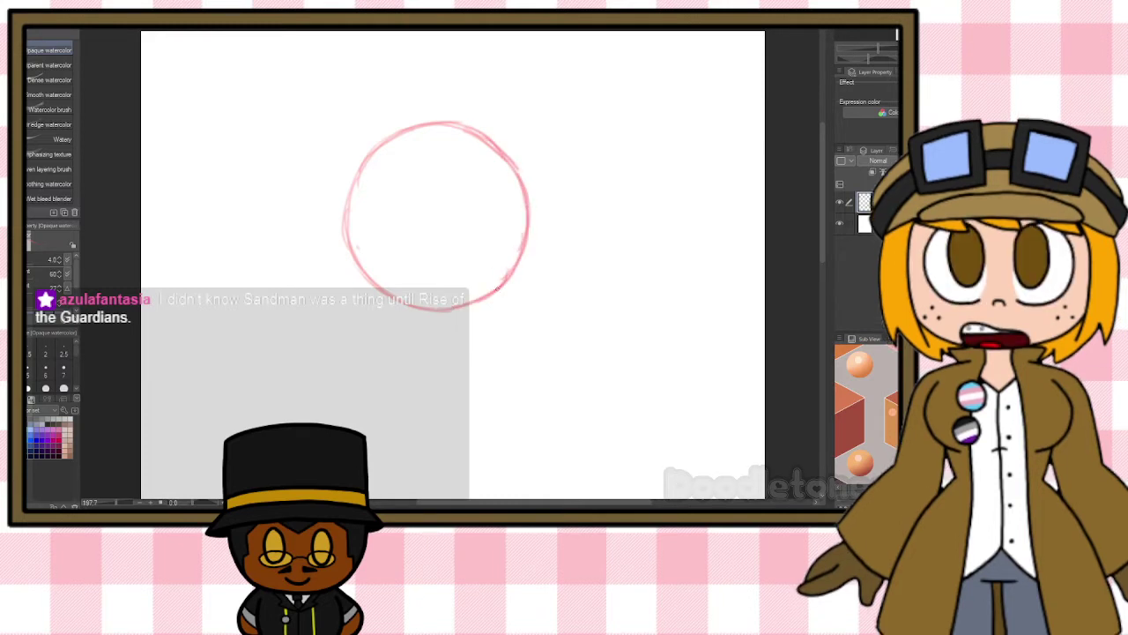
left_click_drag(358, 168, 350, 237)
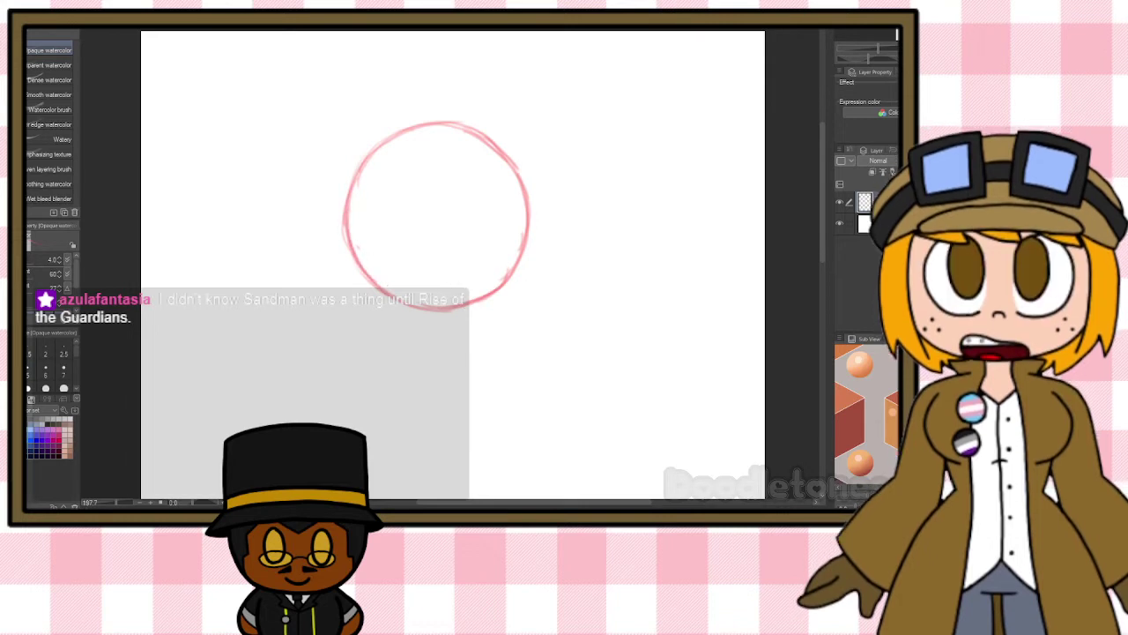
scroll(536, 138, "up", 2)
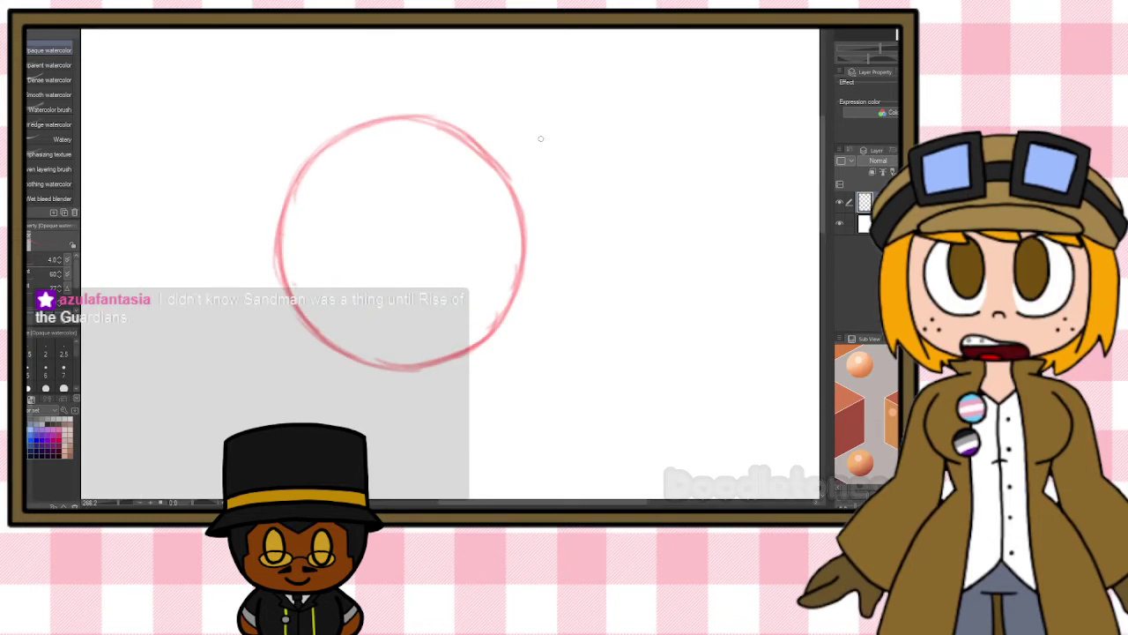